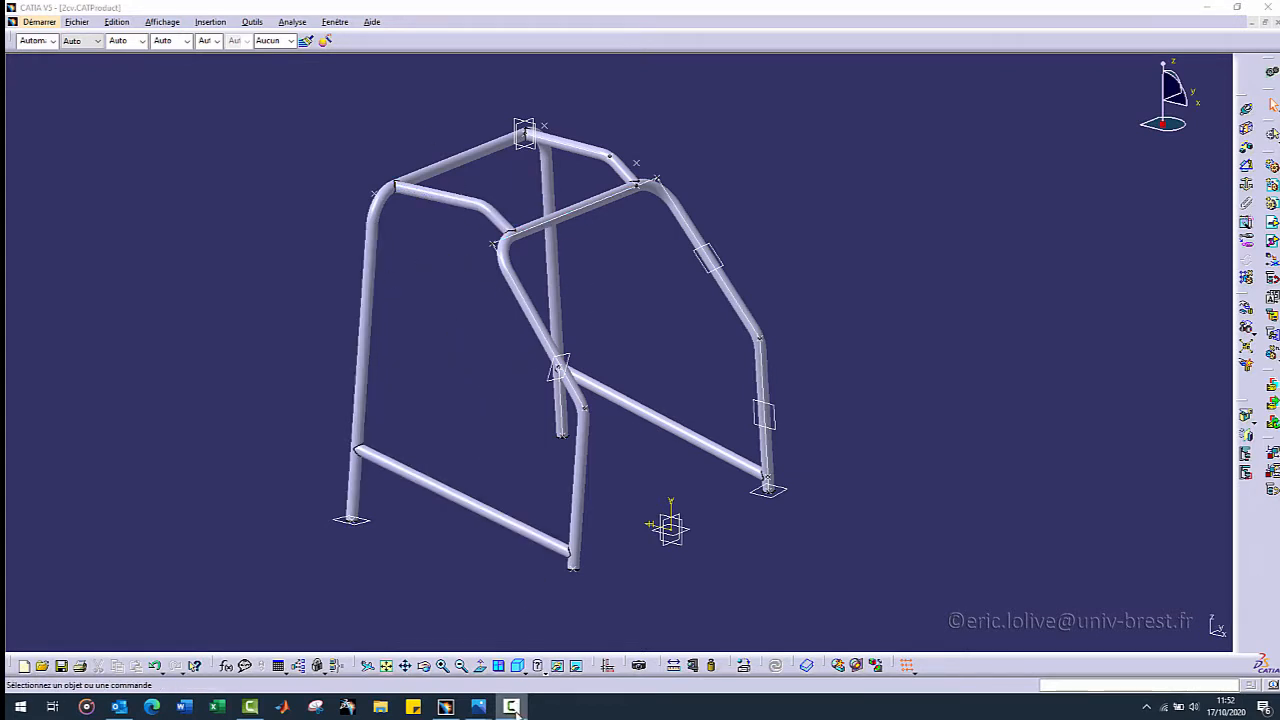
# - Examine the two reference photos of the tubular roll cage and the car body, and return to CATIA
pyautogui.moveTo(478, 707)
pyautogui.click(422, 664)
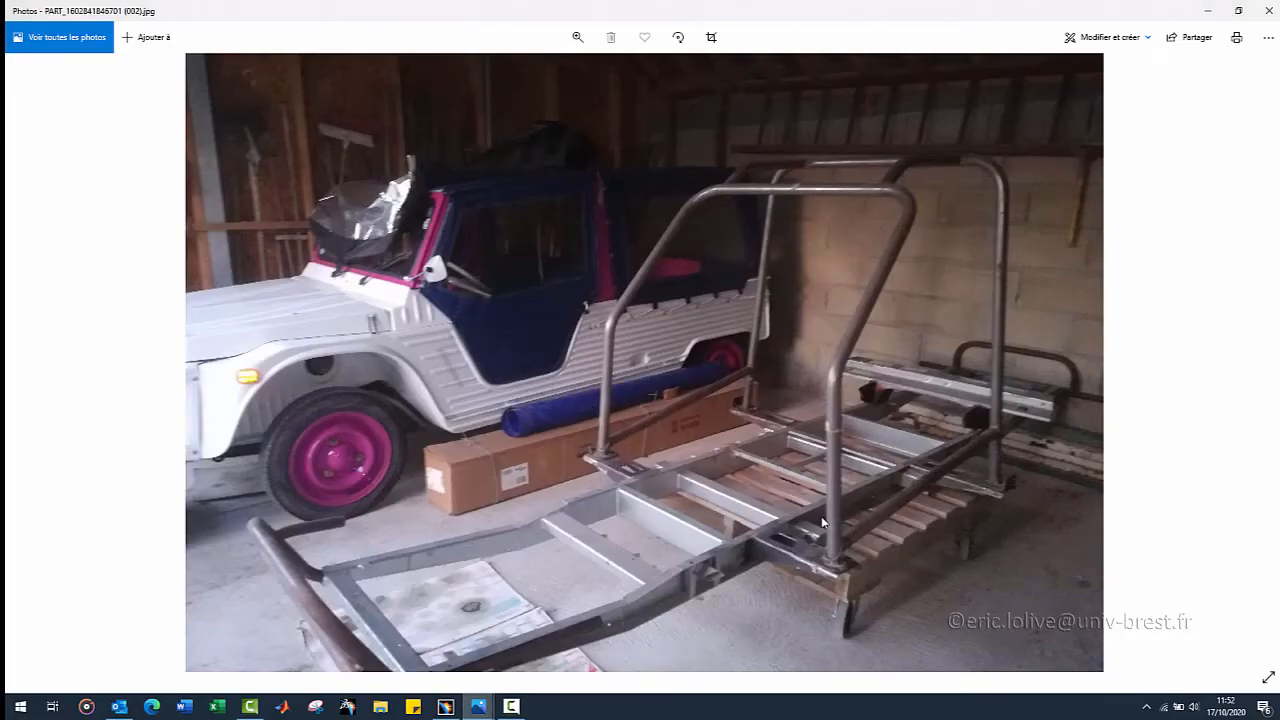
pyautogui.moveTo(478, 707)
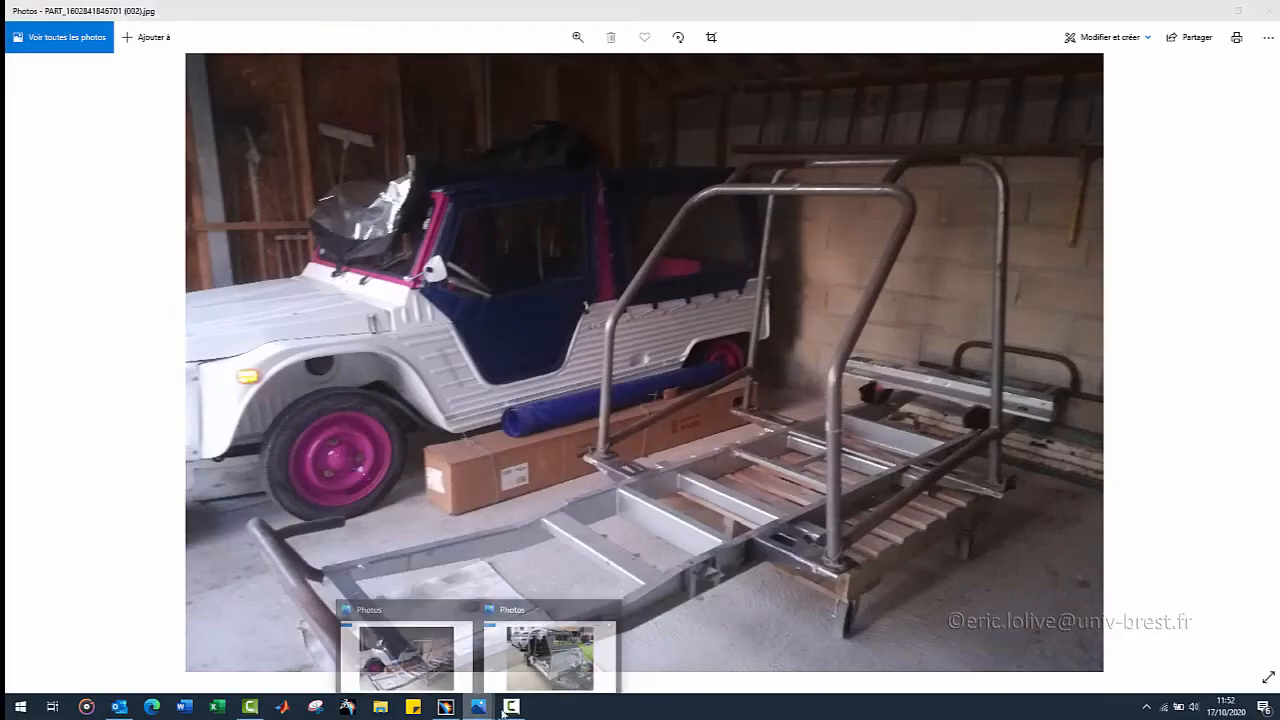
pyautogui.click(556, 650)
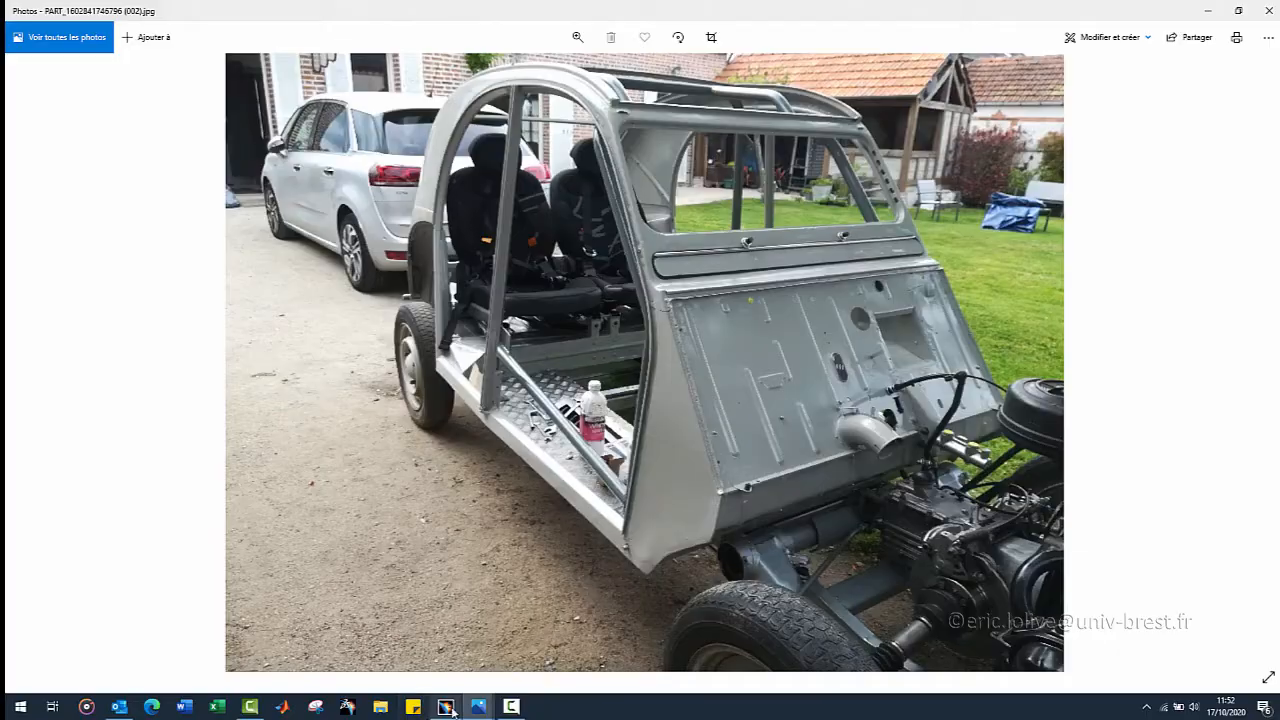
pyautogui.click(445, 707)
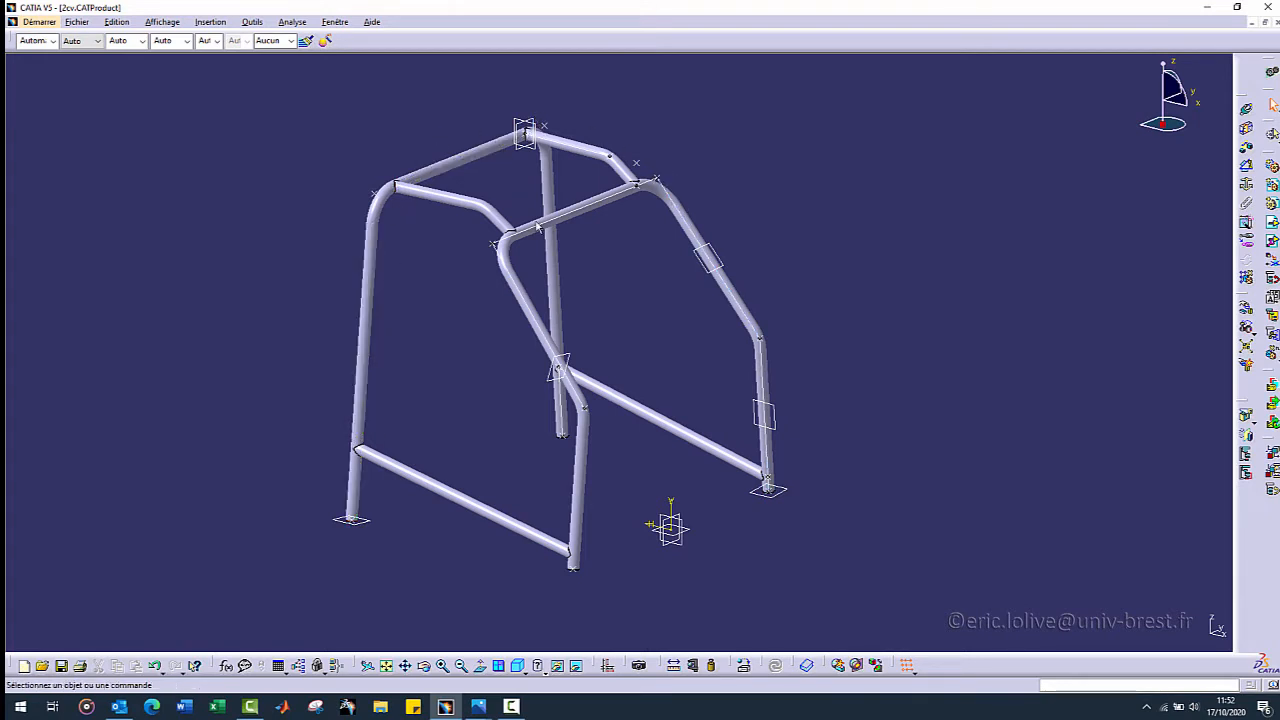
# - Close the 2cv product and create a new Assembly Design product with the reference ARCEAU_2CV
pyautogui.click(1267, 7)
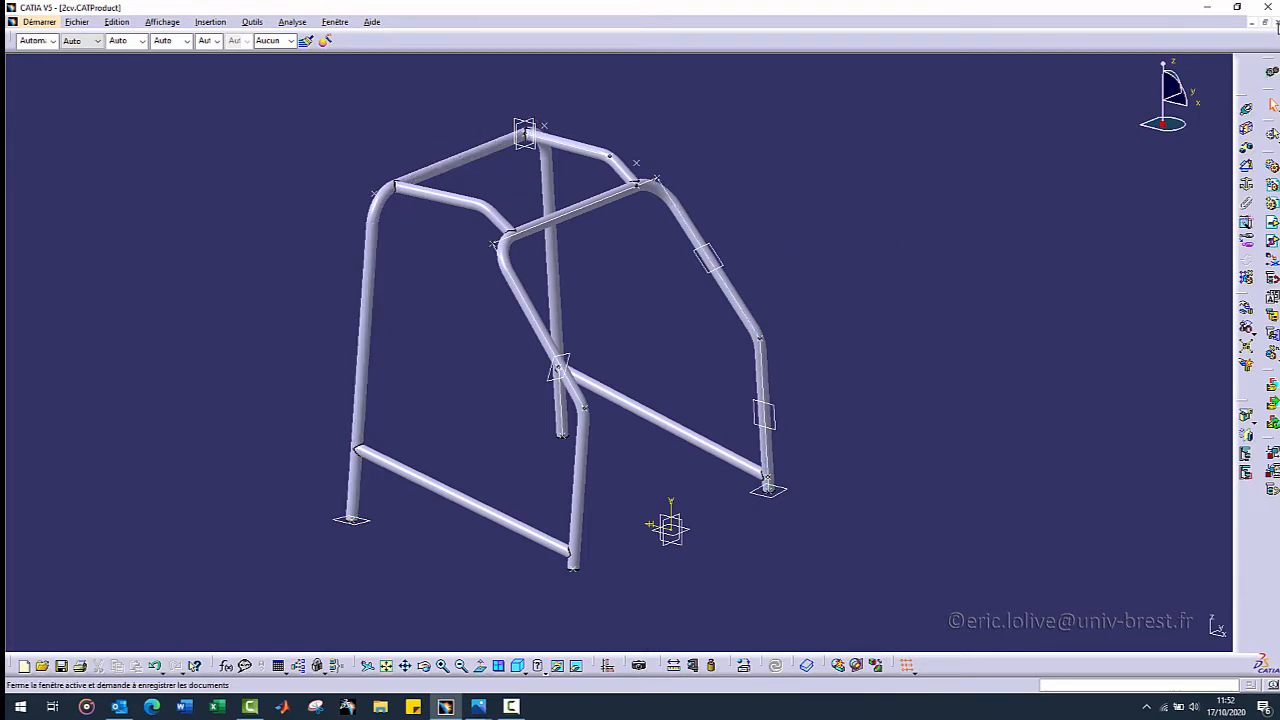
pyautogui.click(681, 394)
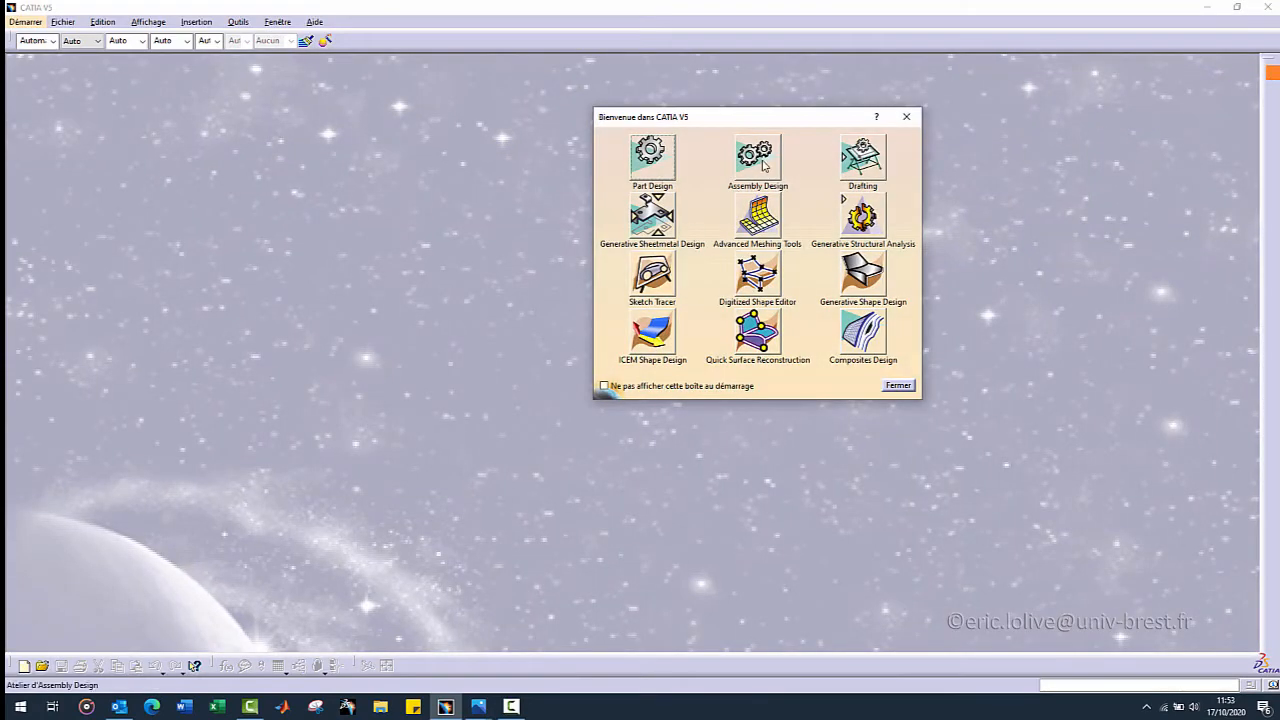
pyautogui.click(757, 157)
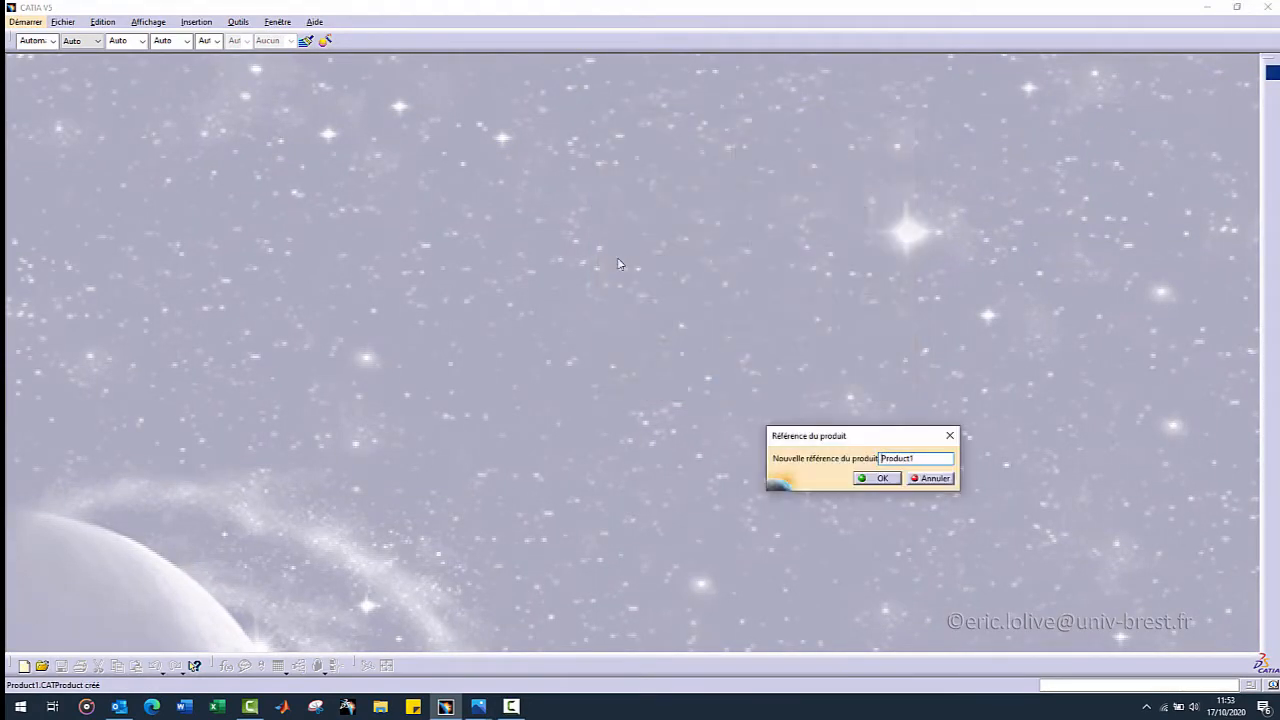
pyautogui.moveTo(927, 456); pyautogui.dragTo(848, 458)
pyautogui.write('a')
pyautogui.press('BackSpace')
pyautogui.click(881, 478)
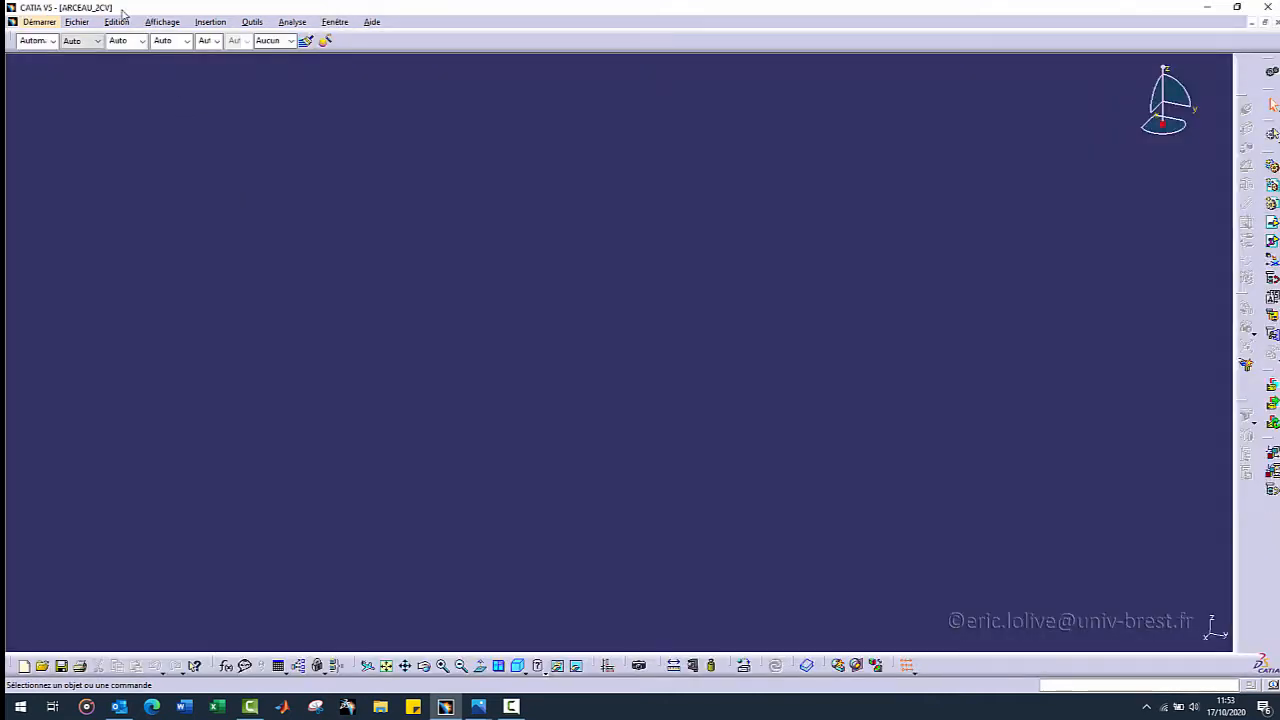
# - Save the new assembly as ARCEAU_2CV.CATProduct in the 7Structure tubulaire folder
pyautogui.click(73, 23)
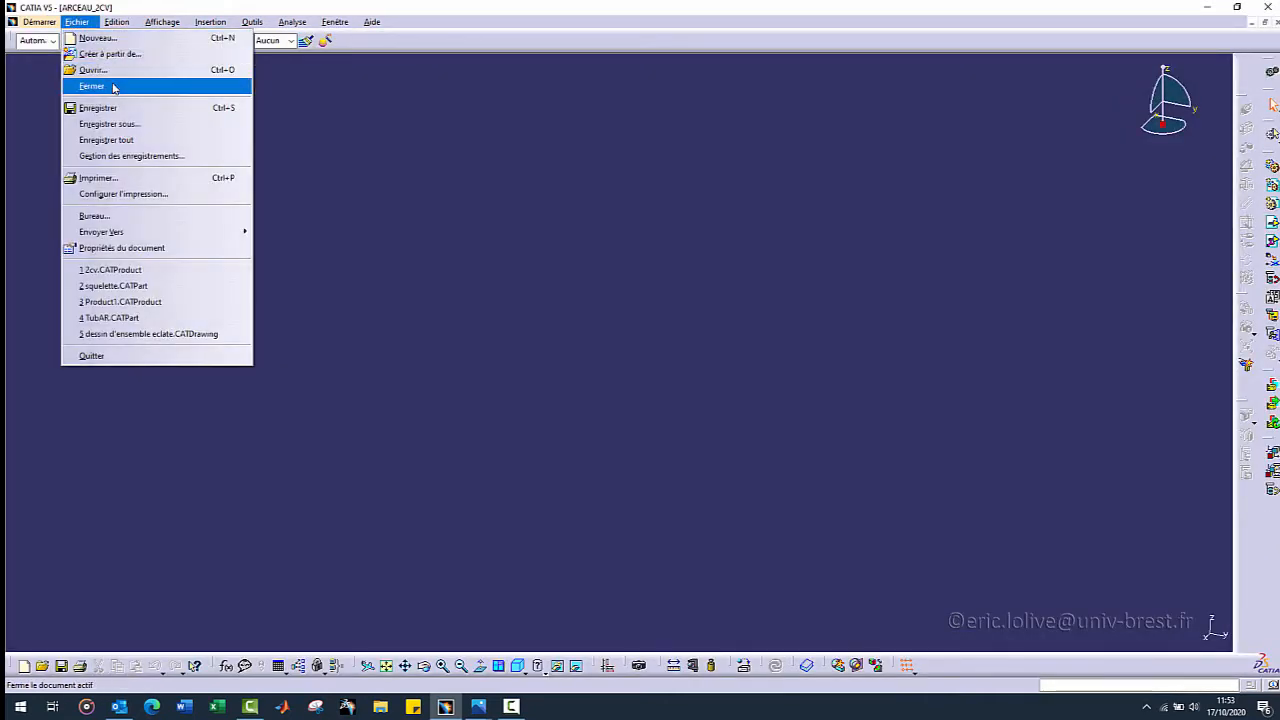
pyautogui.click(127, 126)
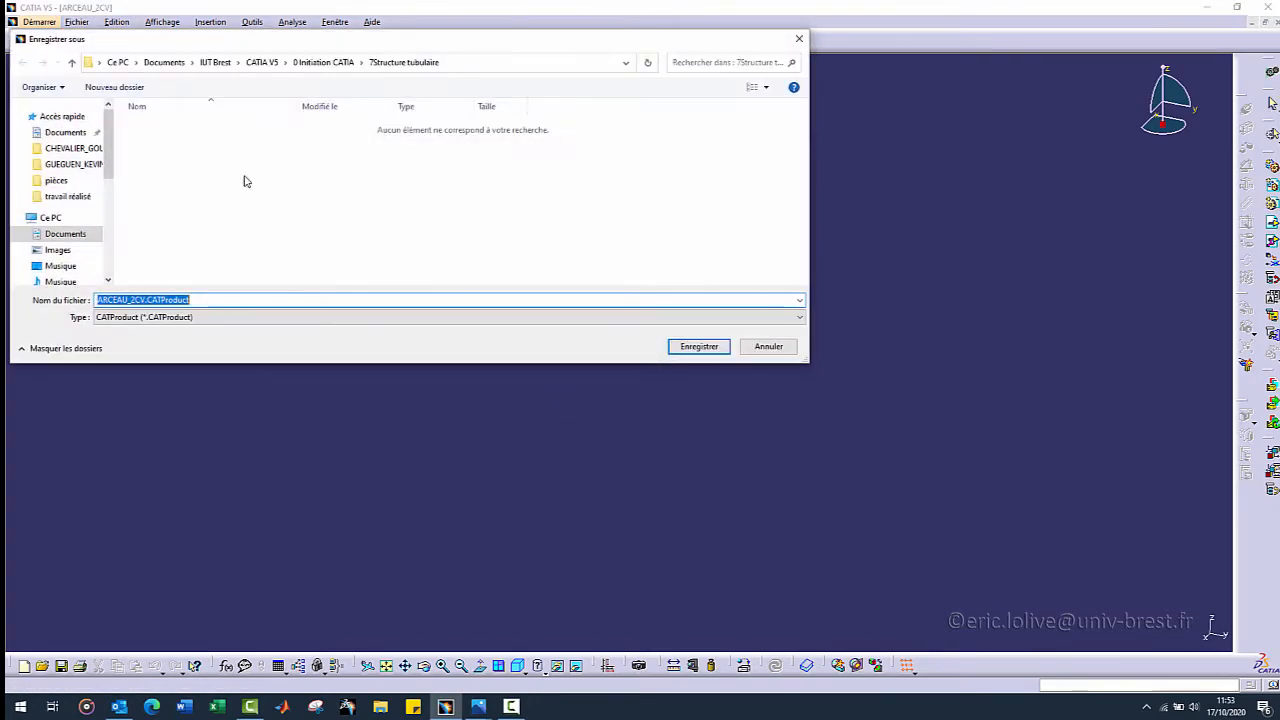
pyautogui.click(690, 349)
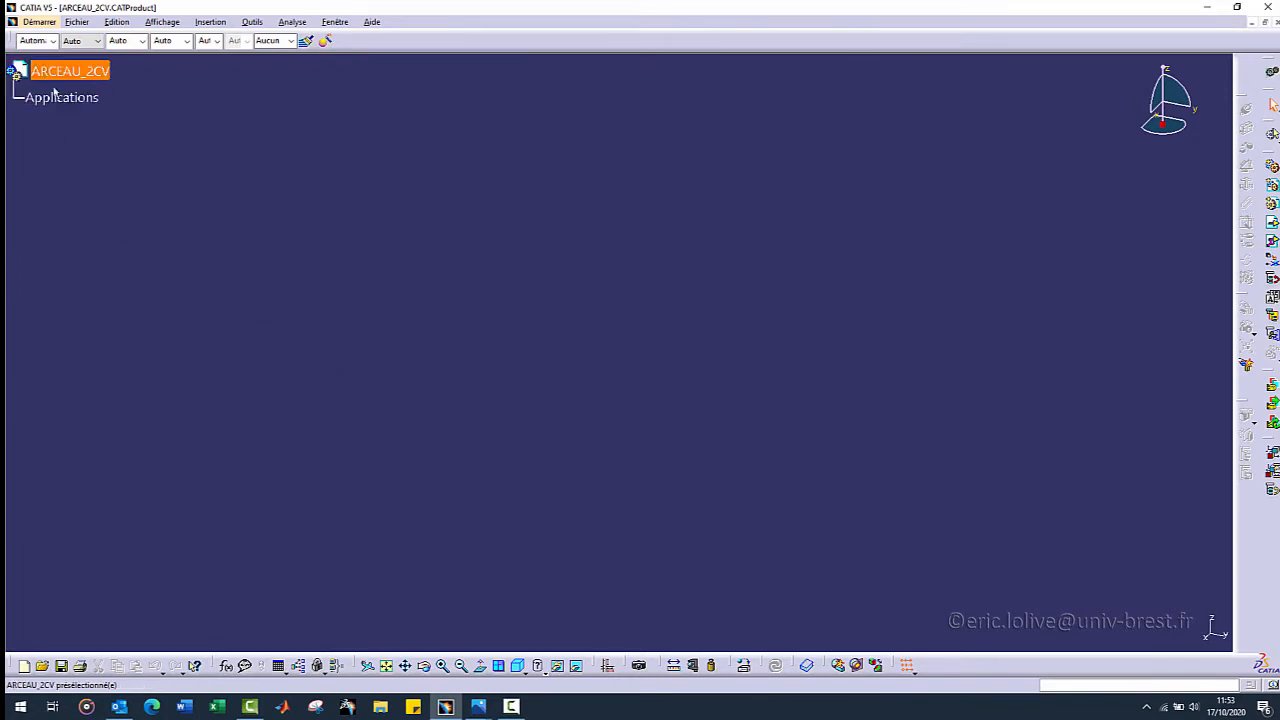
# - Insert a new part named squelette into the ARCEAU_2CV product and save the assembly with its linked documents
pyautogui.click(1273, 206)
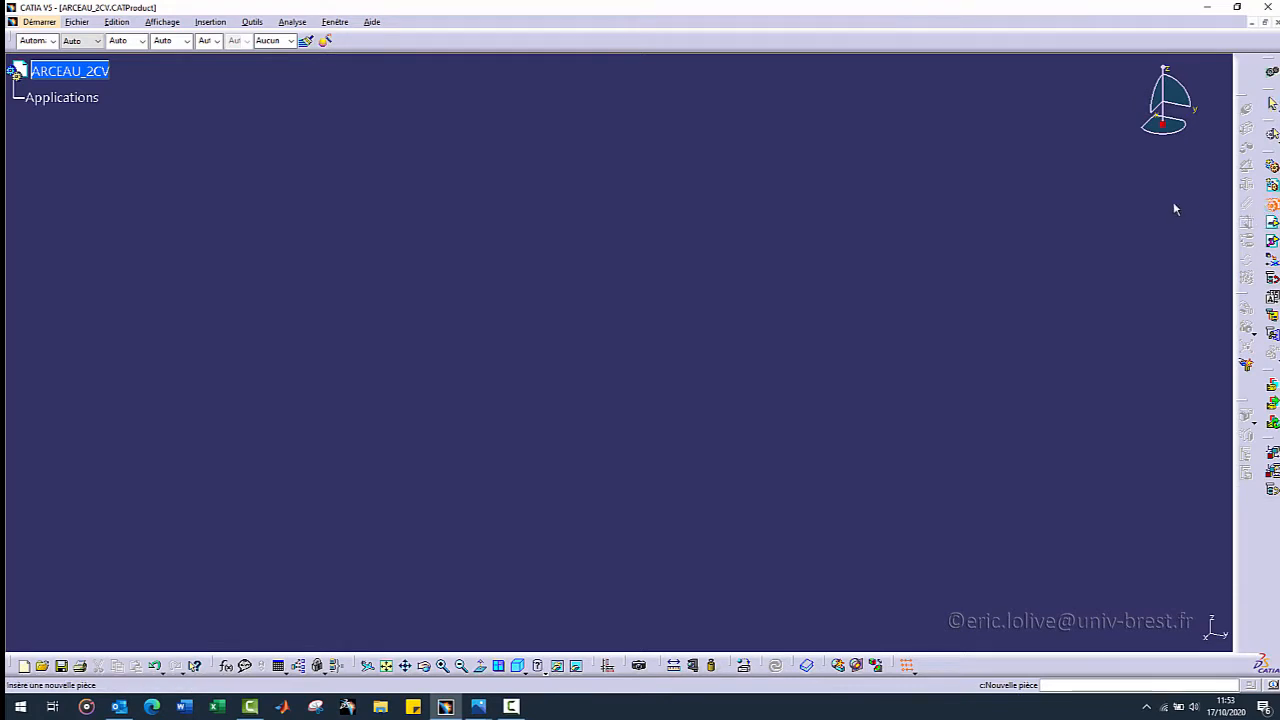
pyautogui.click(84, 74)
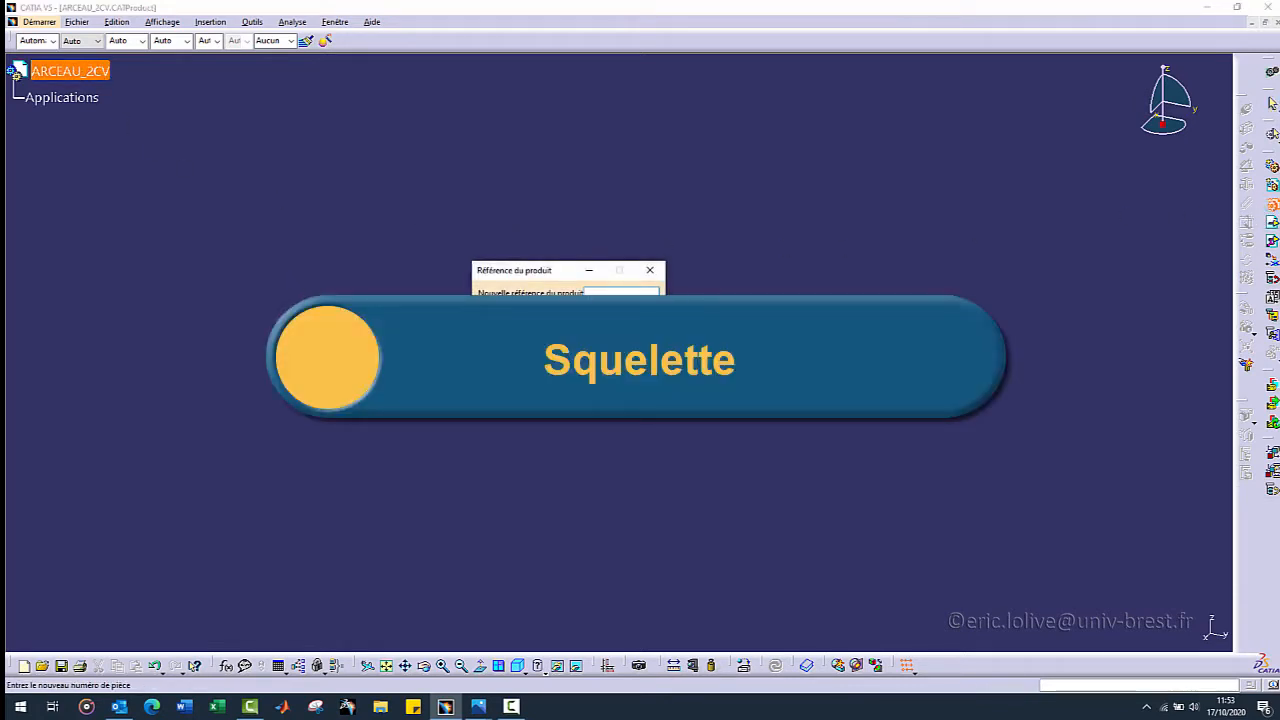
pyautogui.write('squelette')
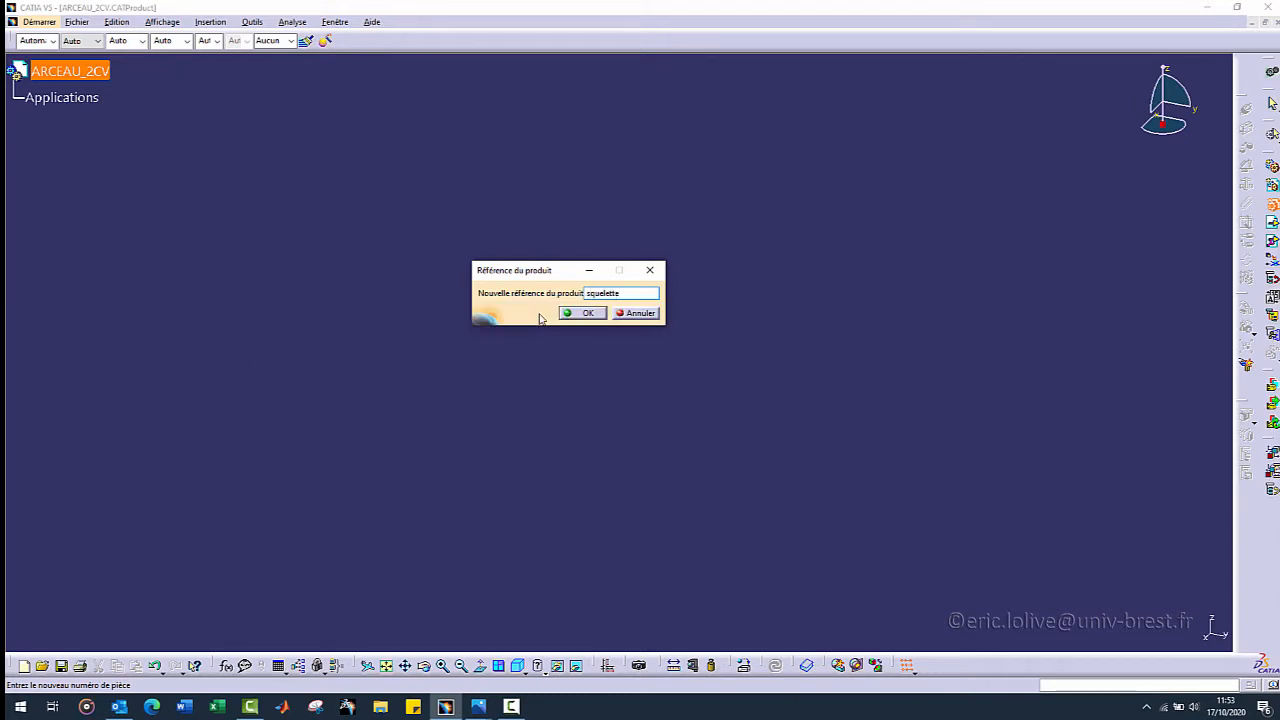
pyautogui.click(590, 313)
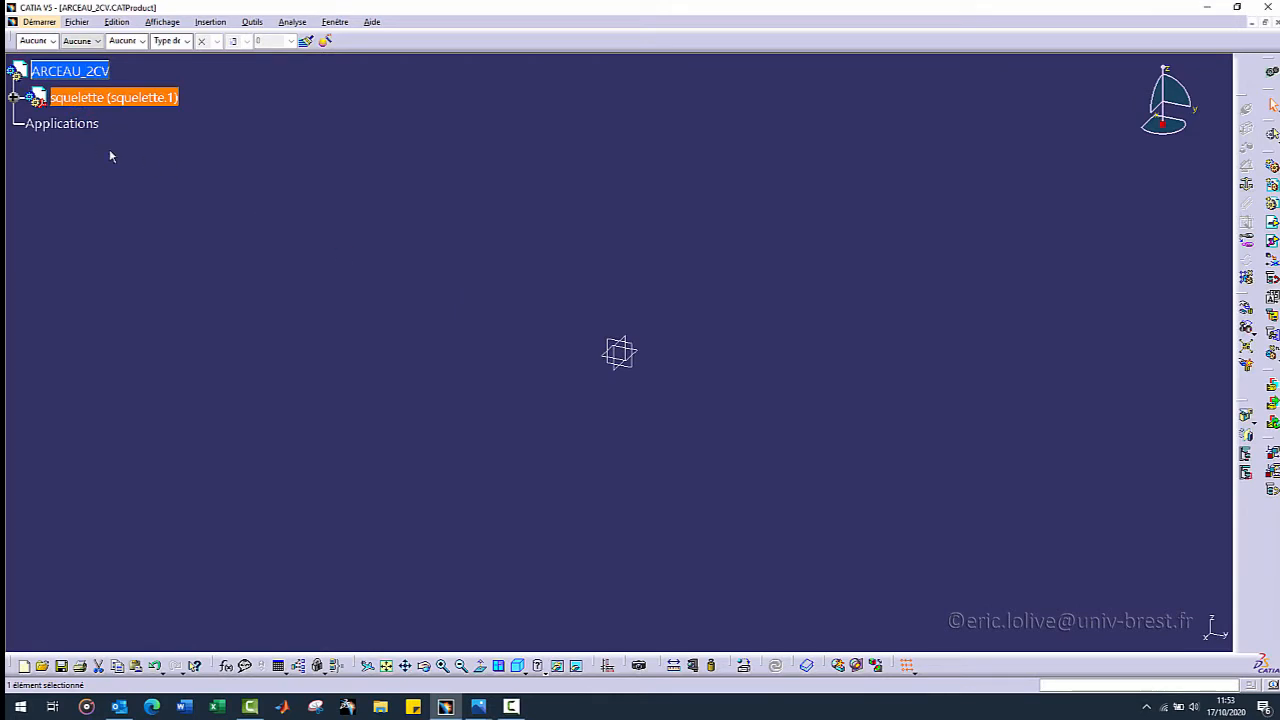
pyautogui.hotkey('ctrl', 's')
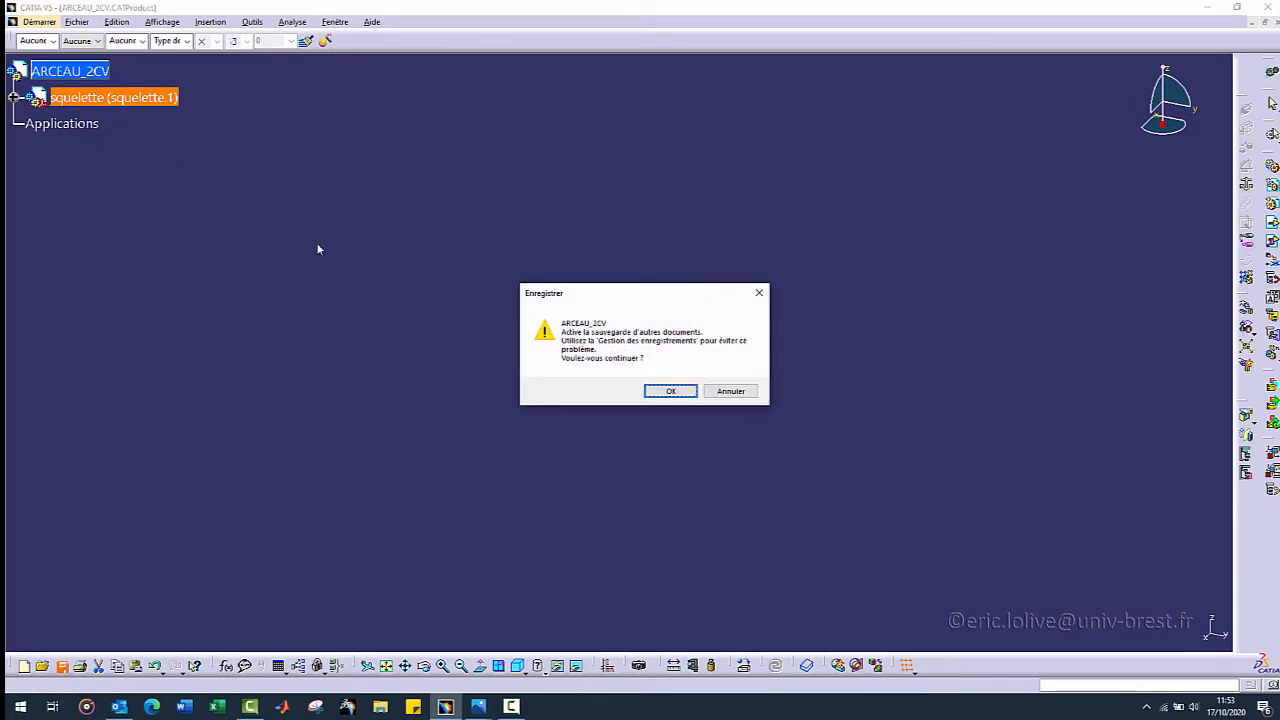
pyautogui.click(650, 392)
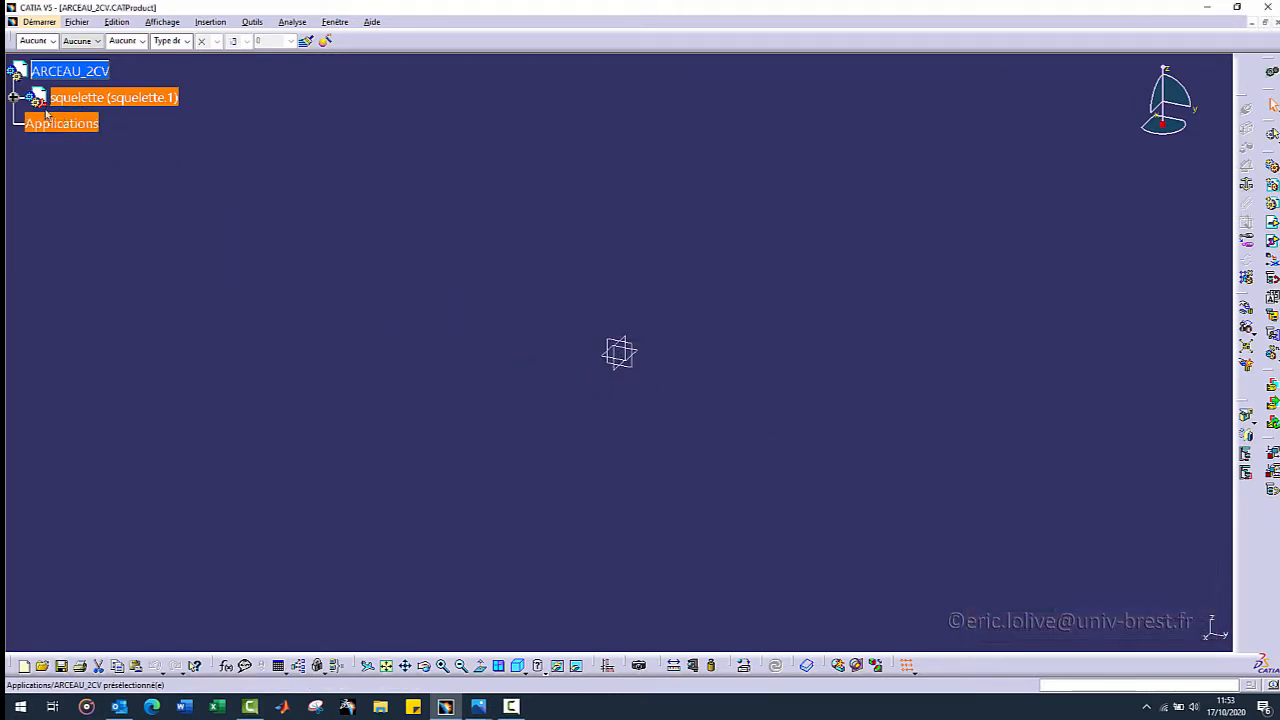
# - Expand the squelette part in the tree and open it for editing in the Generative Shape Design workbench
pyautogui.click(13, 98)
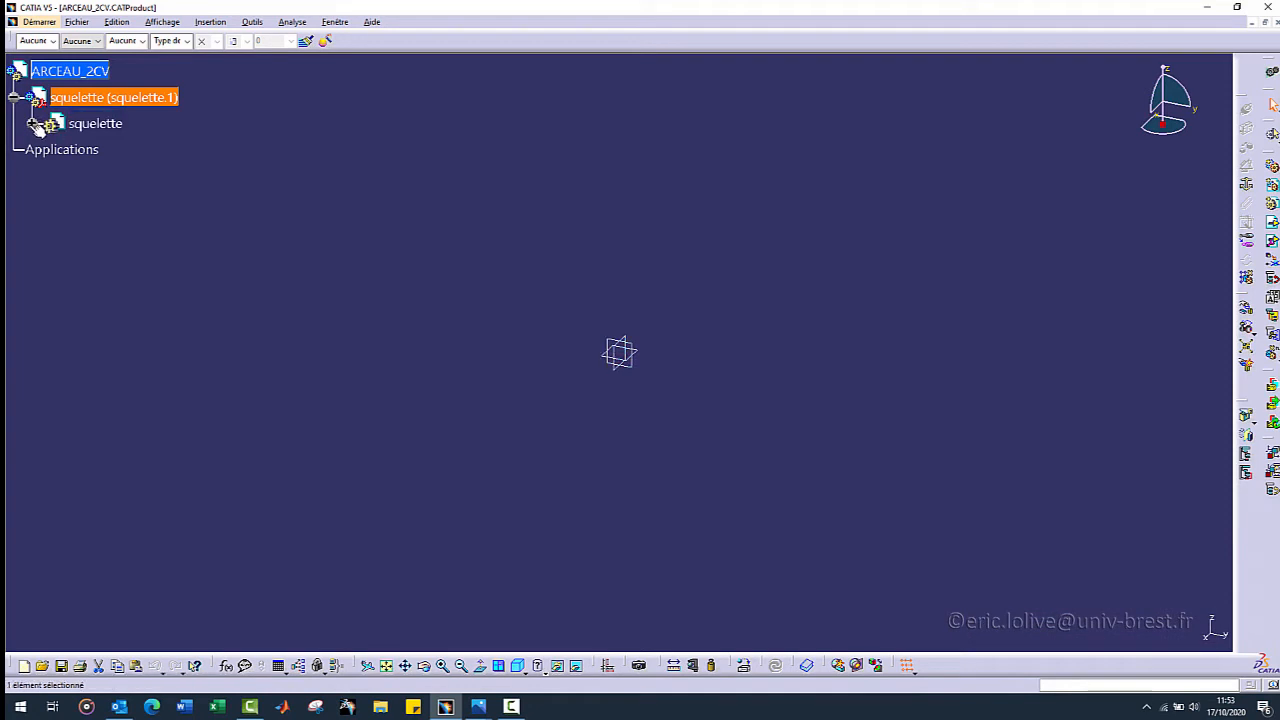
pyautogui.click(32, 123)
pyautogui.doubleClick(137, 228)
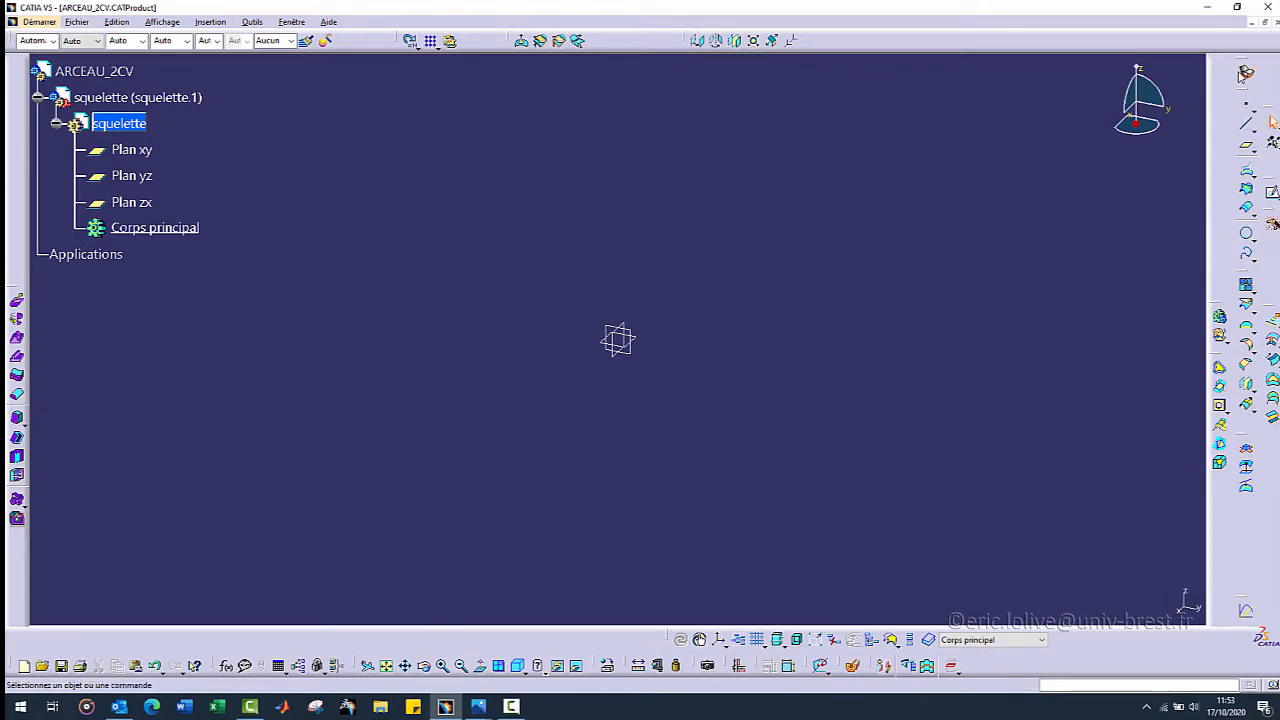
pyautogui.click(1246, 72)
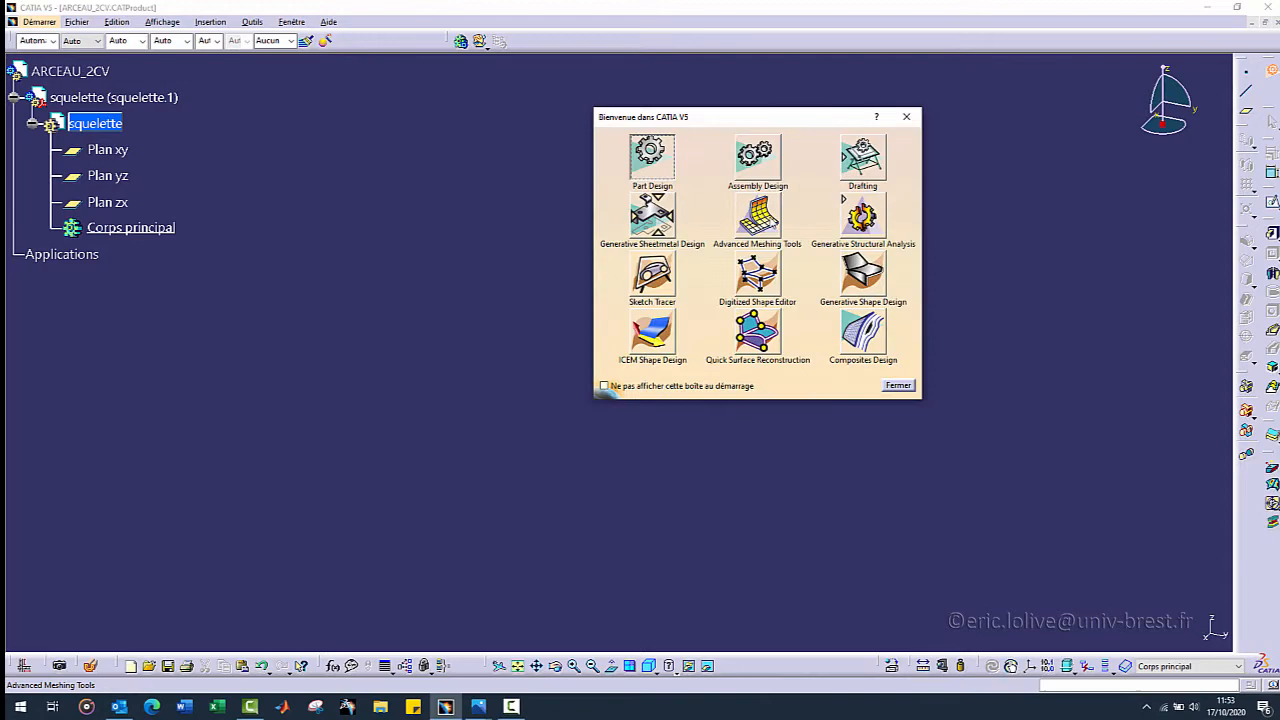
pyautogui.click(862, 272)
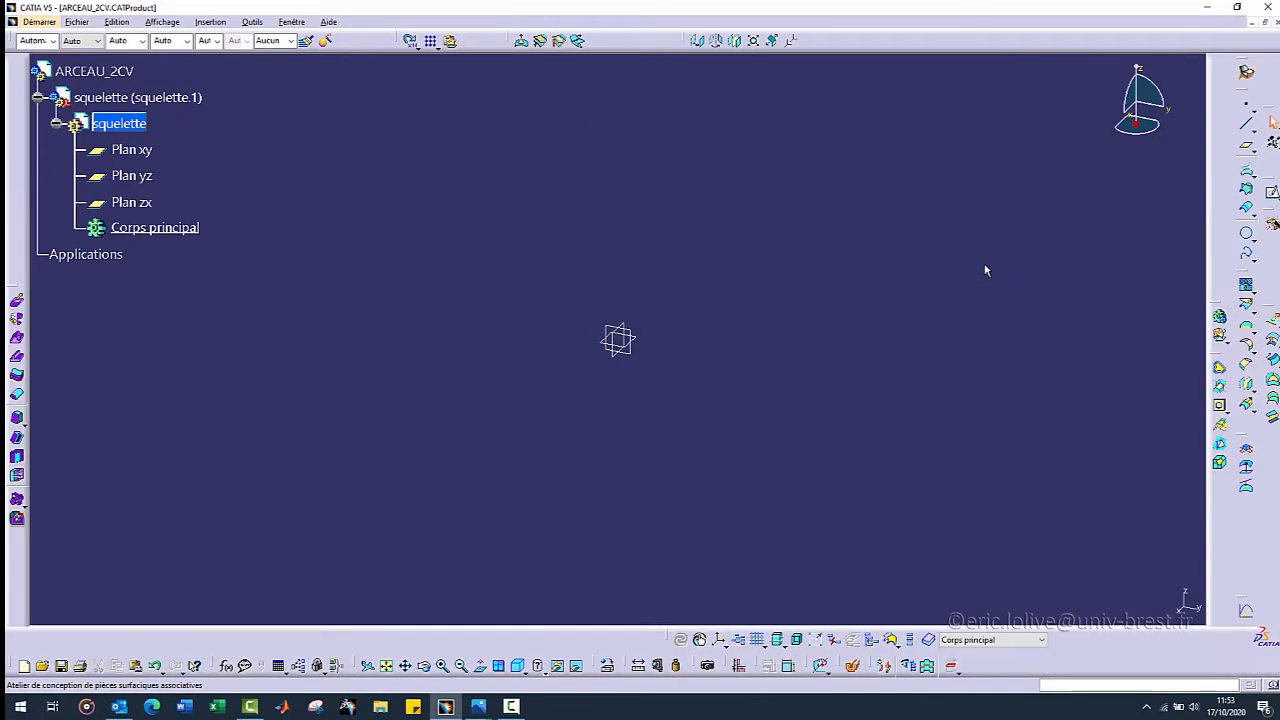
# - Create a coordinate point in squelette at X 0, Y 540, Z 0 mm relative to the origin
pyautogui.click(1246, 107)
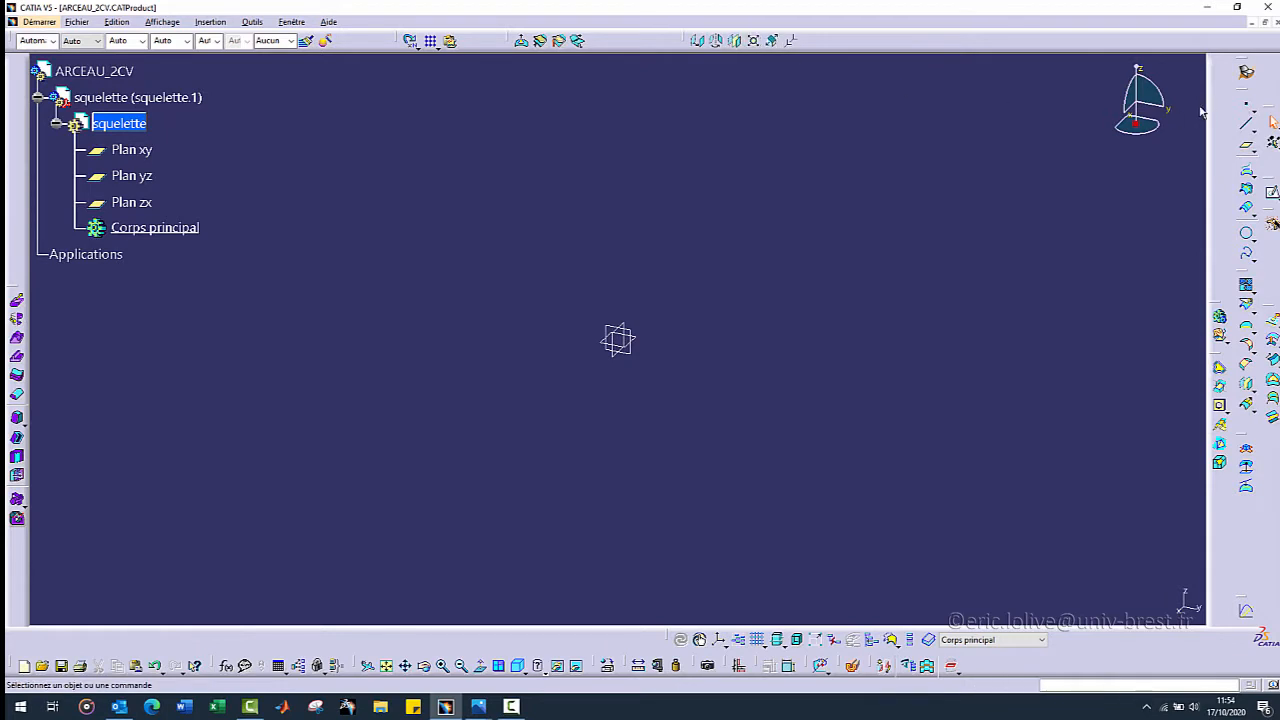
pyautogui.click(1248, 106)
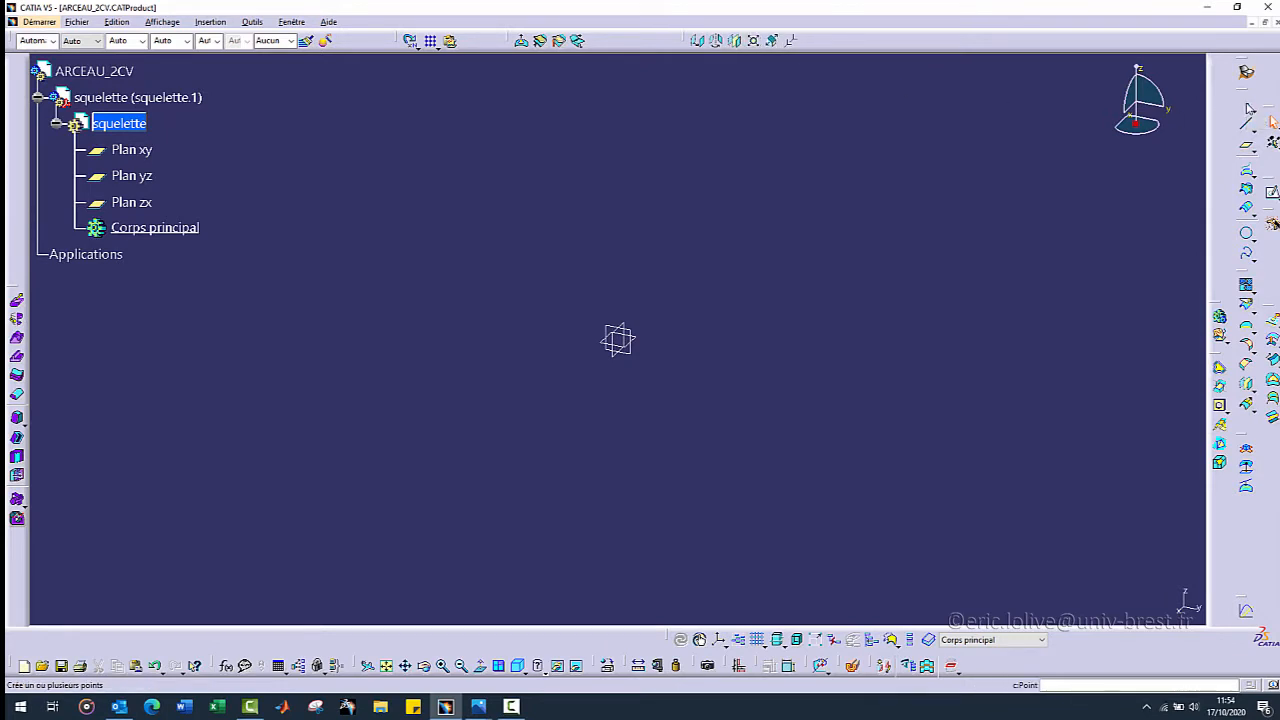
pyautogui.moveTo(934, 291); pyautogui.dragTo(795, 196)
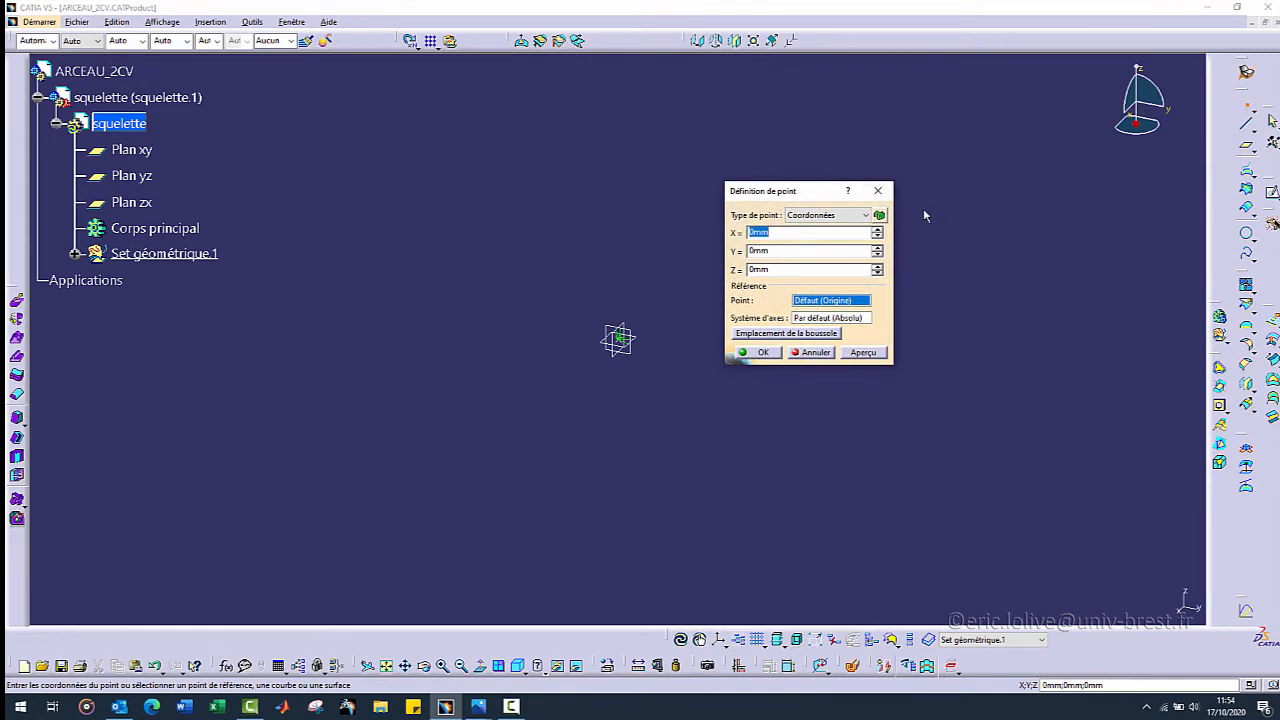
pyautogui.press('Tab')
pyautogui.write('540')
pyautogui.press('Tab')
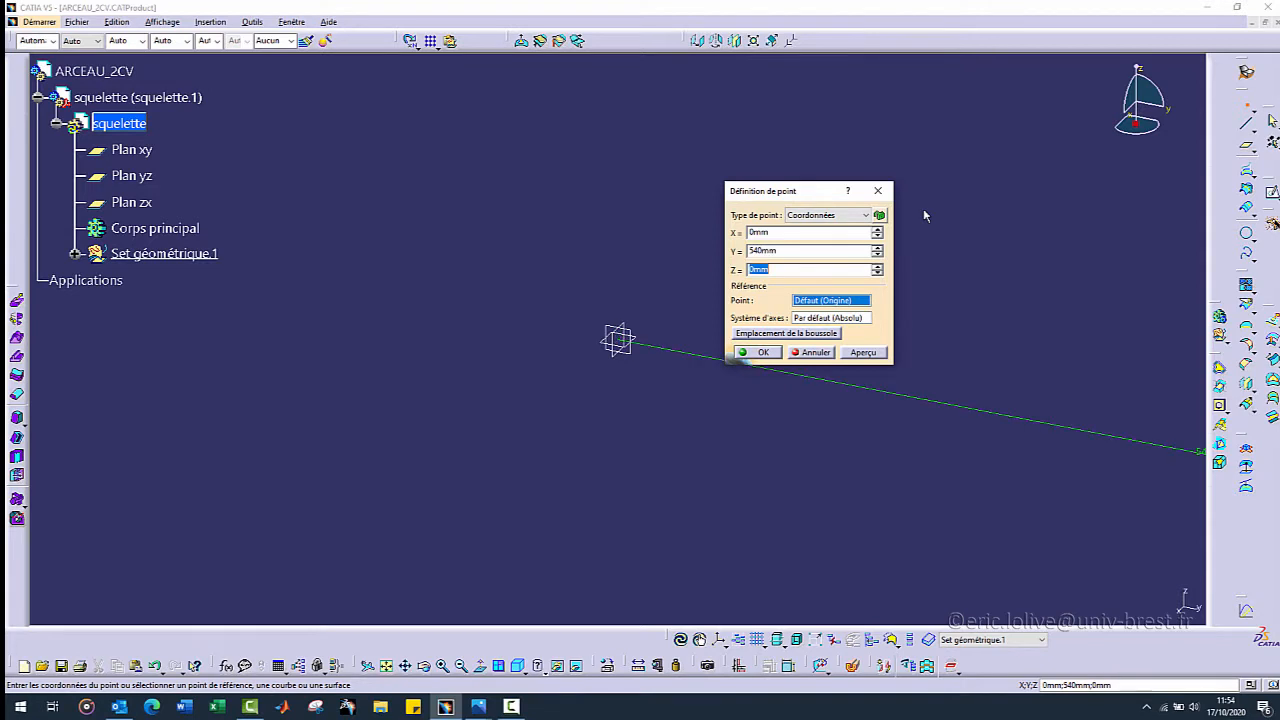
pyautogui.press('Return')
# - Create a second coordinate point at X 0, Y 485, Z 550 mm relative to the origin
pyautogui.keyDown('ctrl'); pyautogui.moveTo(654, 291); pyautogui.dragTo(481, 437, button='middle'); pyautogui.keyUp('ctrl')
pyautogui.moveTo(643, 339); pyautogui.dragTo(620, 347, button='middle')
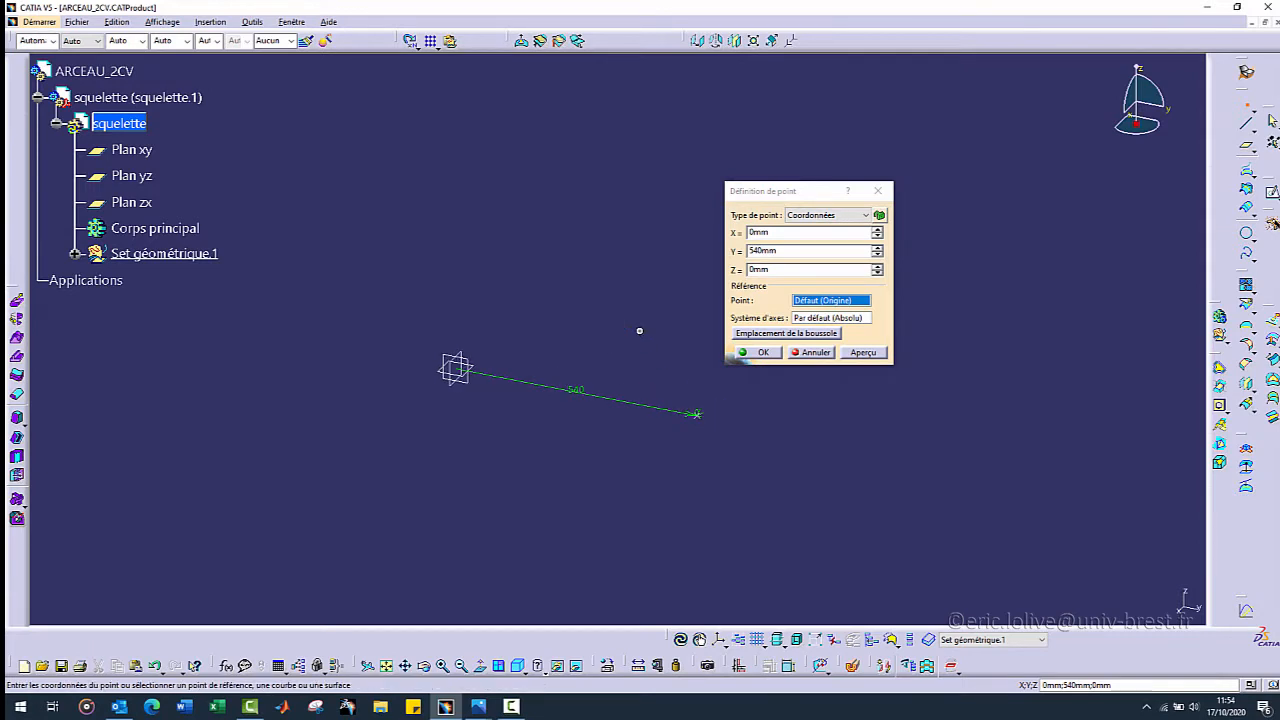
pyautogui.doubleClick(785, 249)
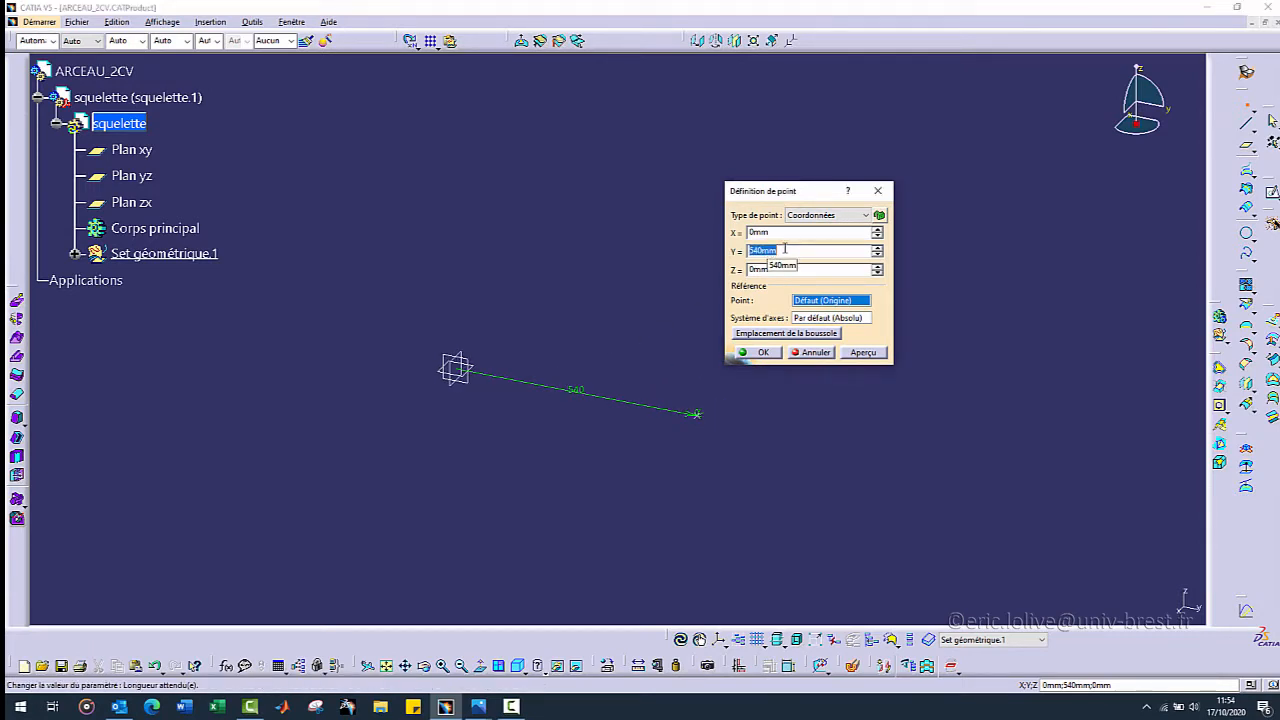
pyautogui.write('485')
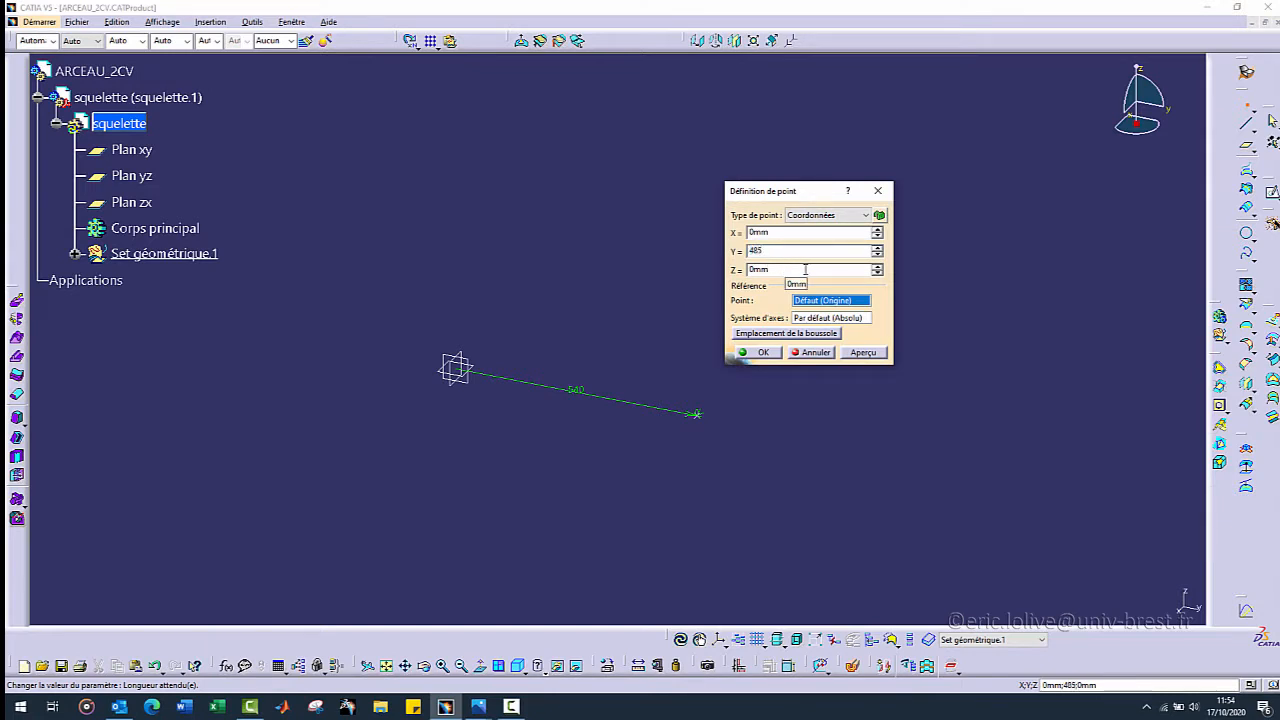
pyautogui.doubleClick(795, 269)
pyautogui.write('550')
pyautogui.press('Return')
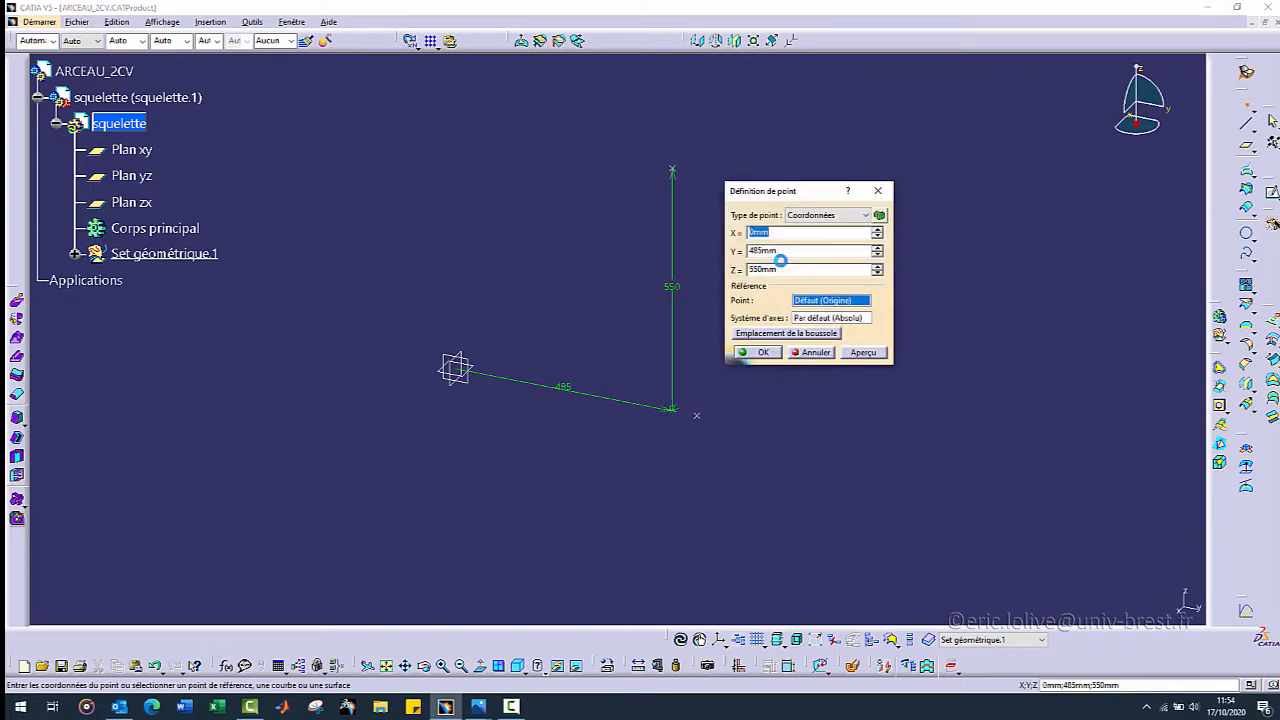
# - Create a third coordinate point at X -900, Y 582.5, Z 0 mm relative to the origin
pyautogui.write('-900')
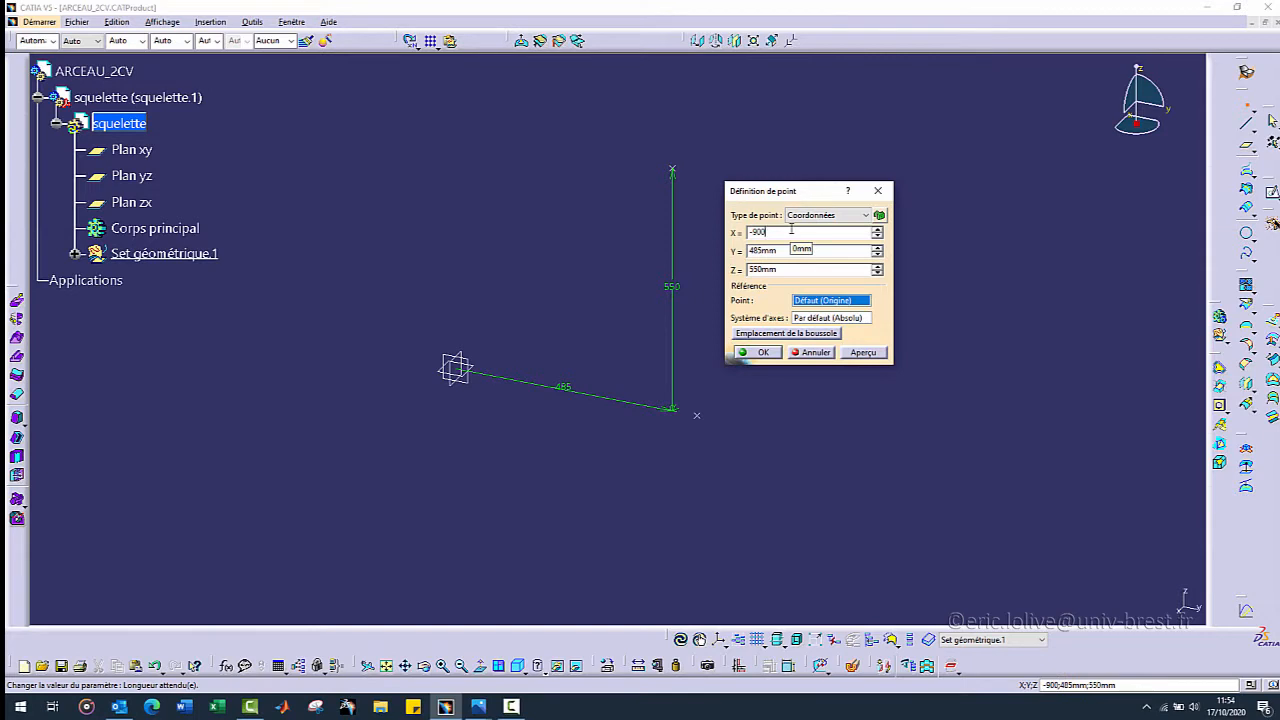
pyautogui.press('Return')
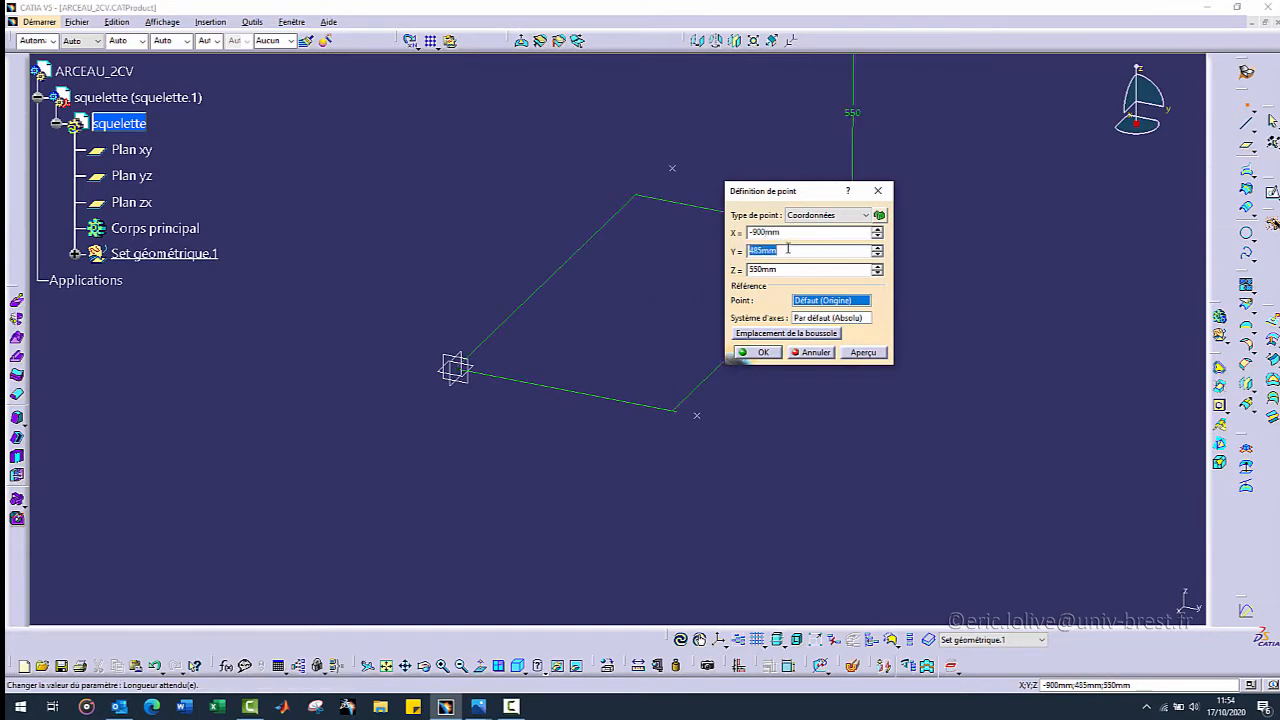
pyautogui.write('582.5')
pyautogui.press('Return')
pyautogui.write('0')
pyautogui.press('Return')
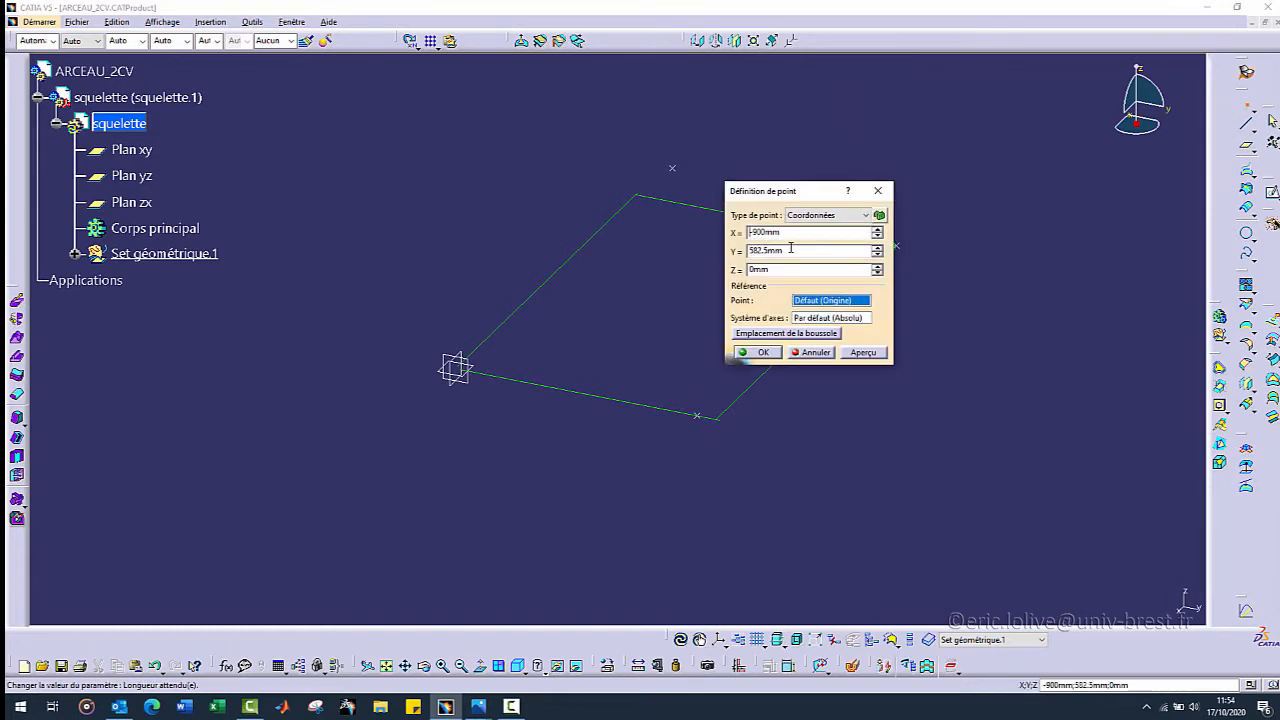
# - Create a fourth coordinate point in squelette at X -900, Y 470, Z 1120 mm relative to the origin
pyautogui.moveTo(604, 267); pyautogui.dragTo(431, 320, button='middle')
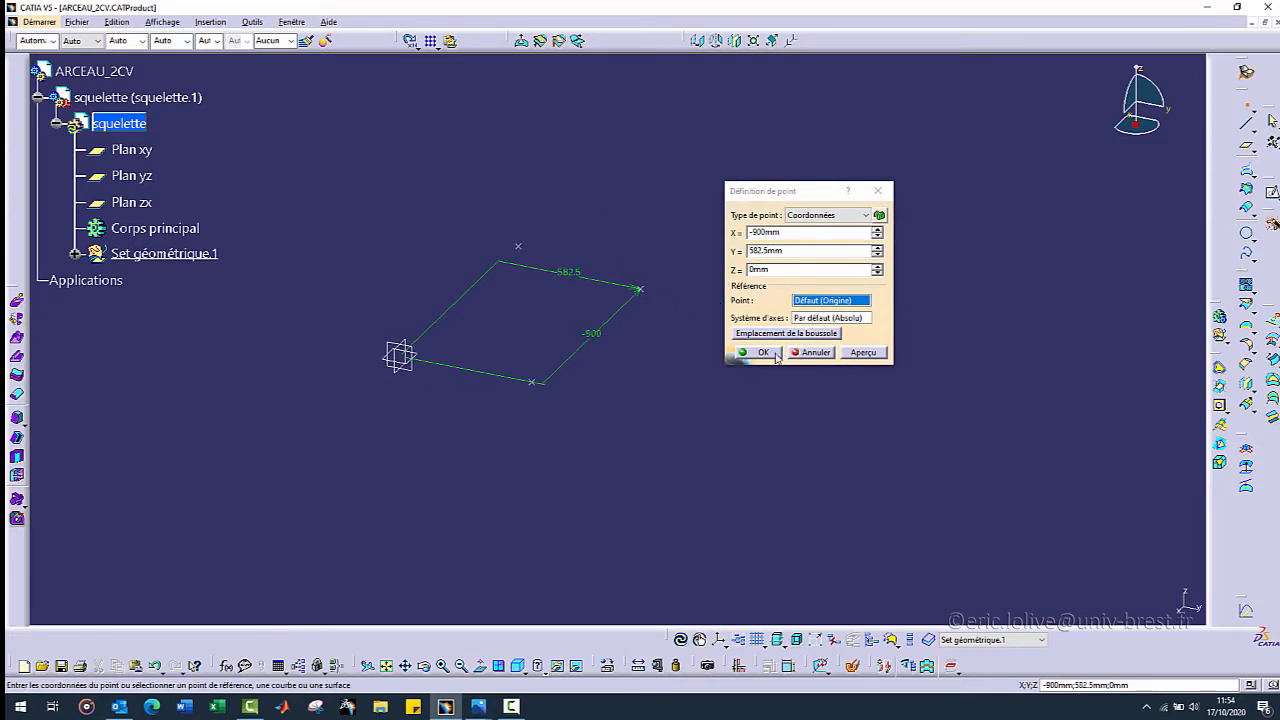
pyautogui.click(785, 232)
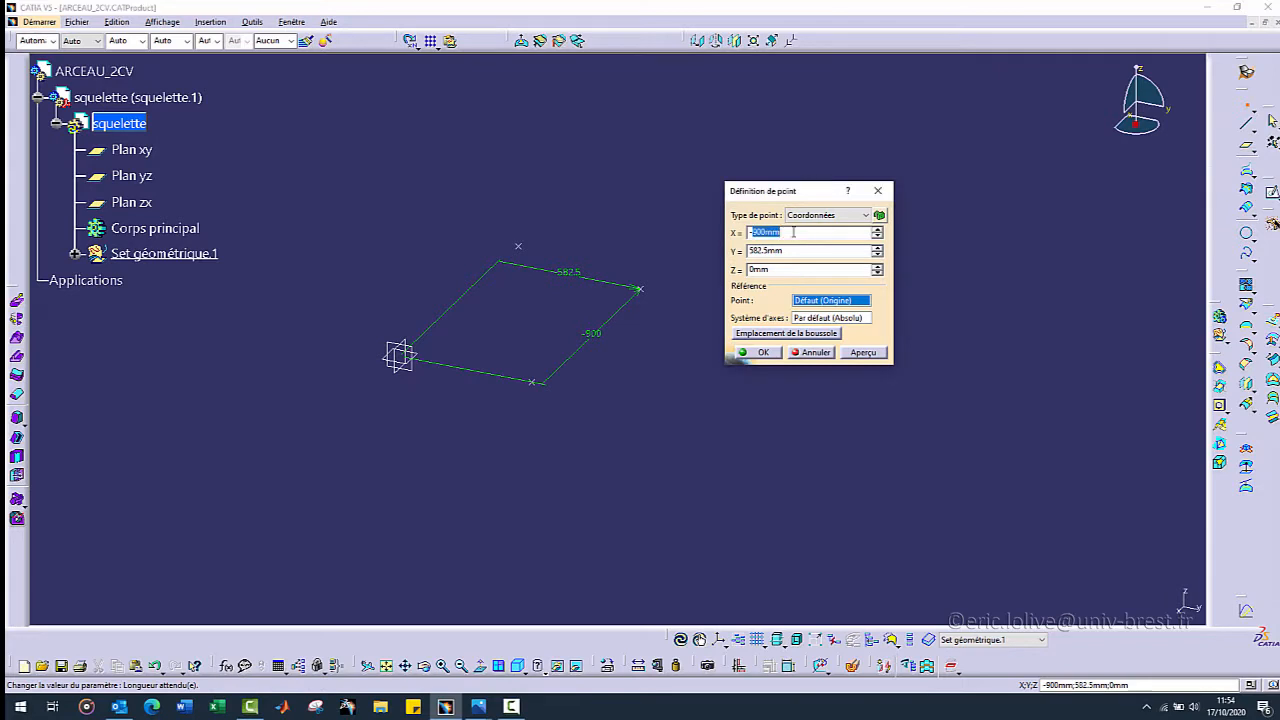
pyautogui.click(791, 251)
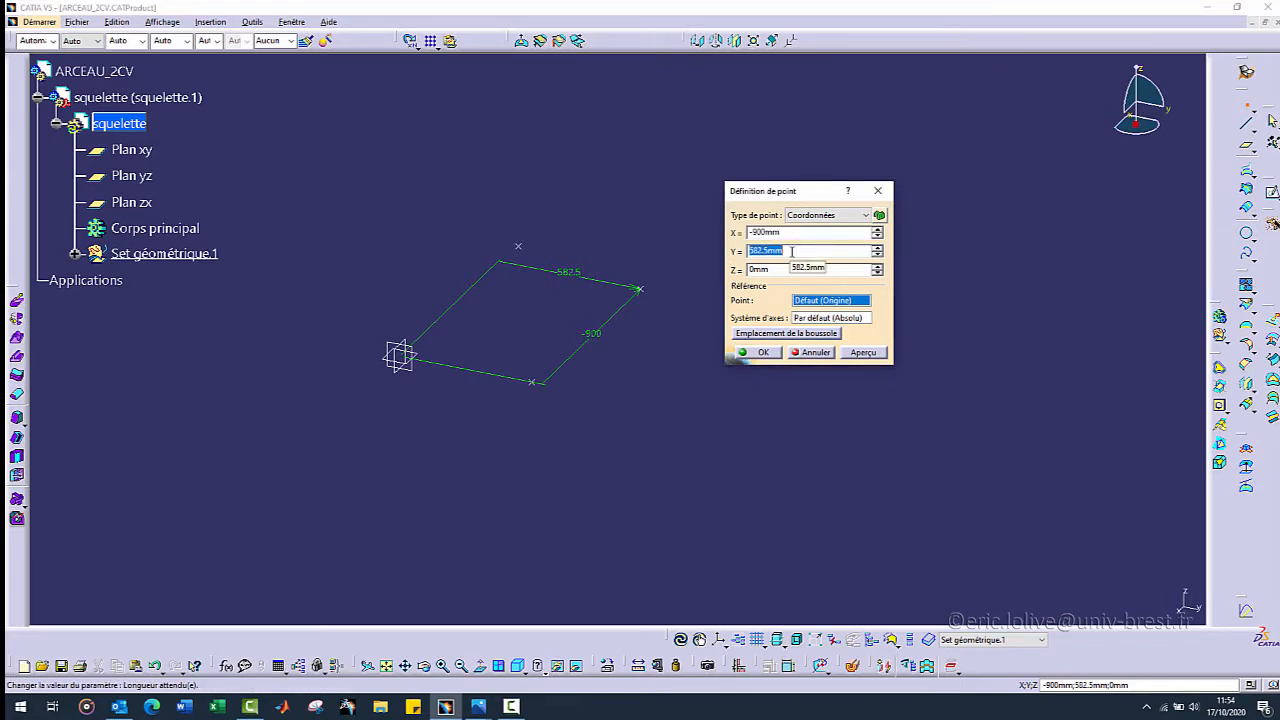
pyautogui.write('470')
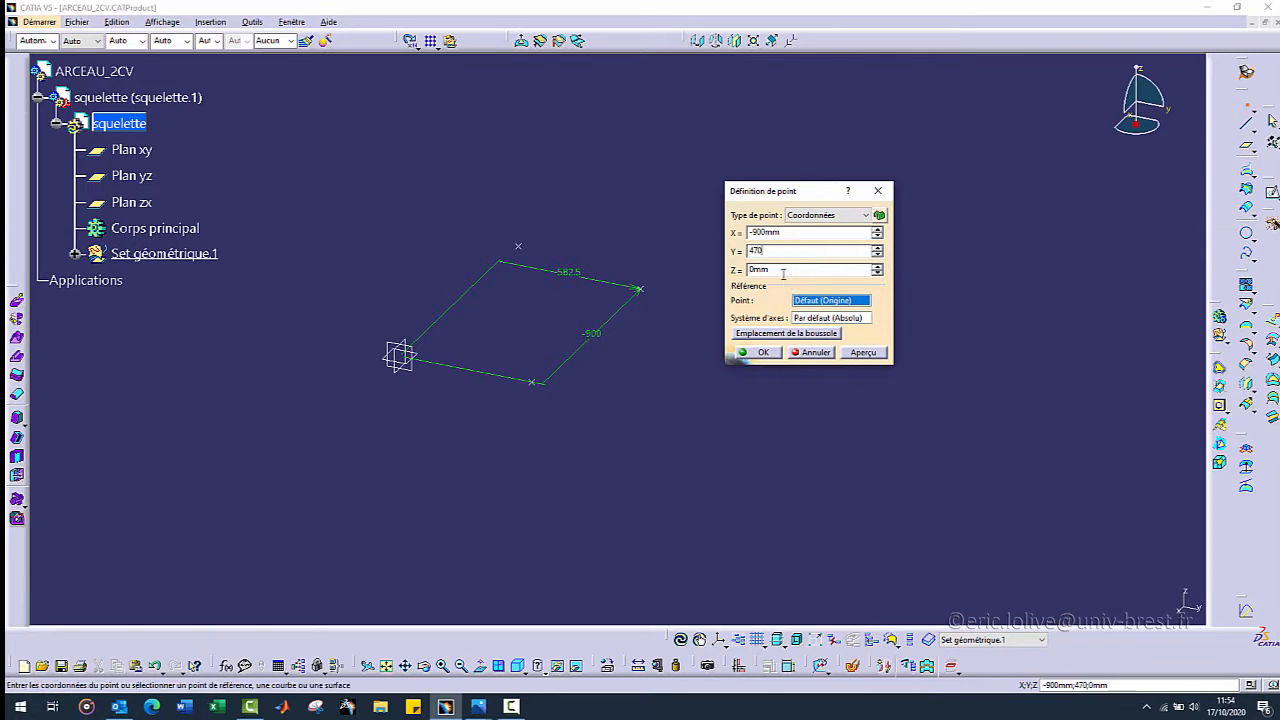
pyautogui.click(779, 270)
pyautogui.write('1120')
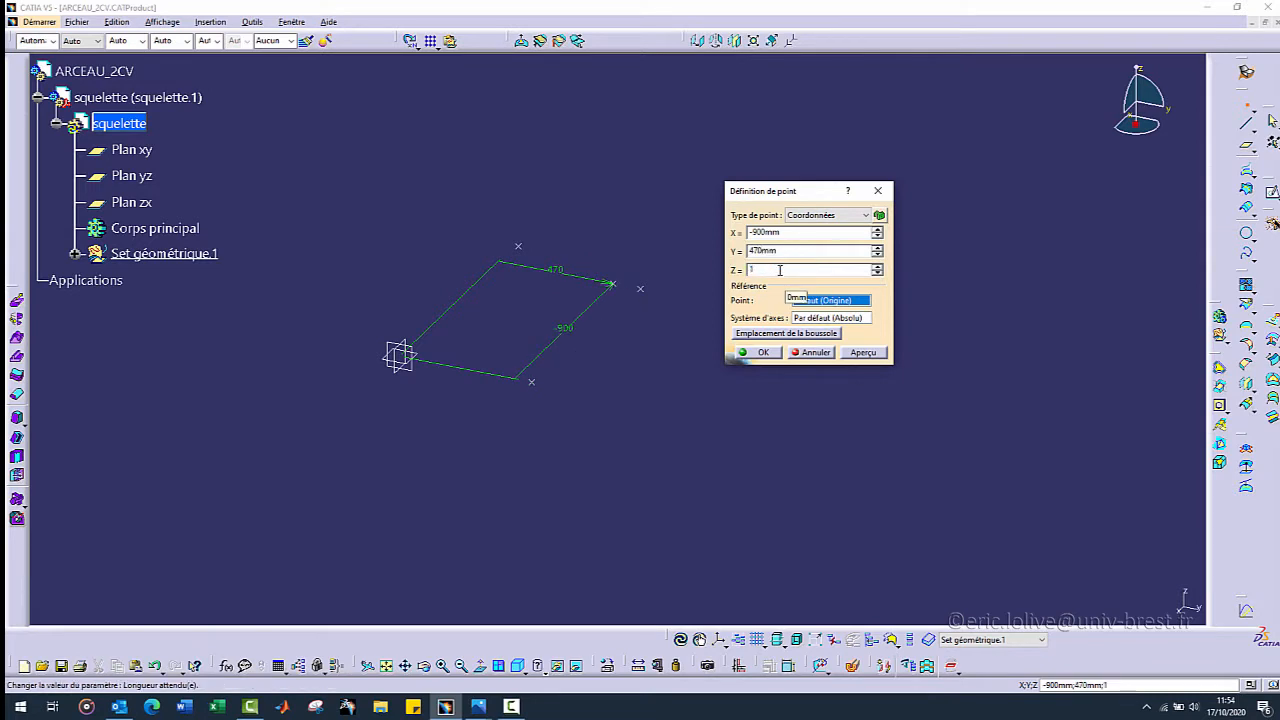
pyautogui.click(765, 354)
# - Create a fifth coordinate point at X -414, Y 455, Z 1040 mm relative to the origin
pyautogui.moveTo(666, 243); pyautogui.dragTo(657, 294, button='middle')
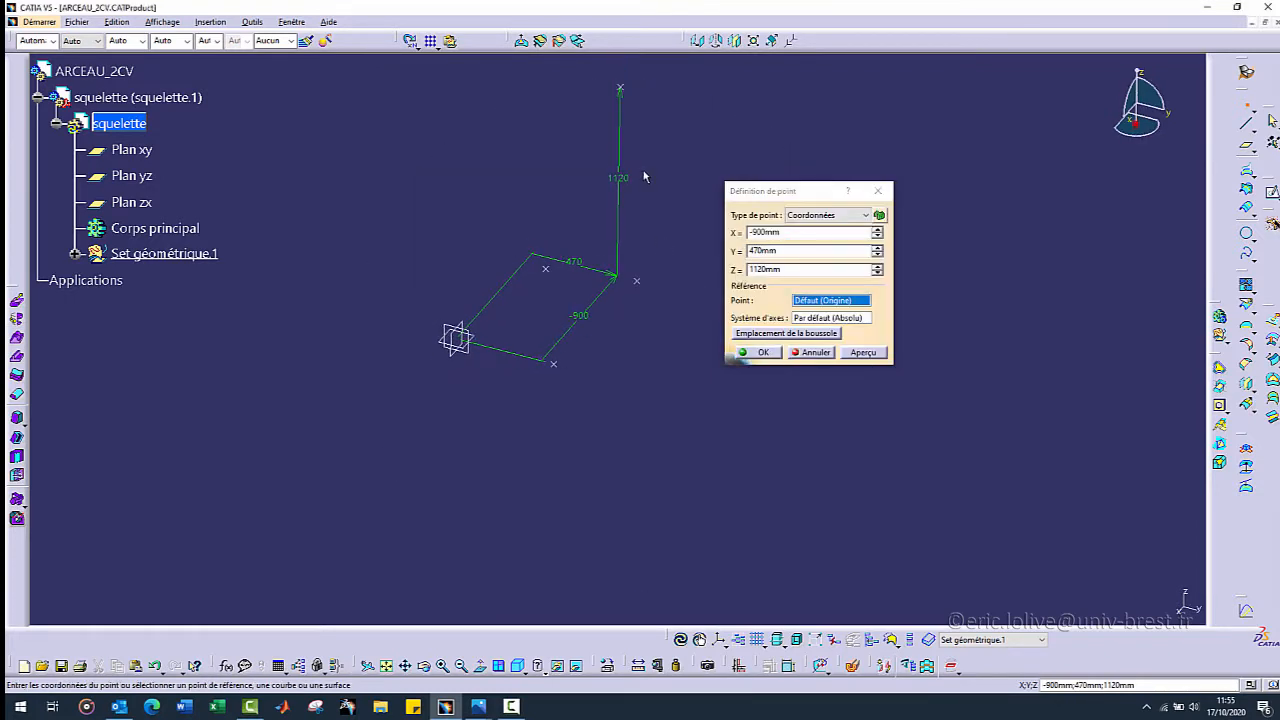
pyautogui.click(810, 232)
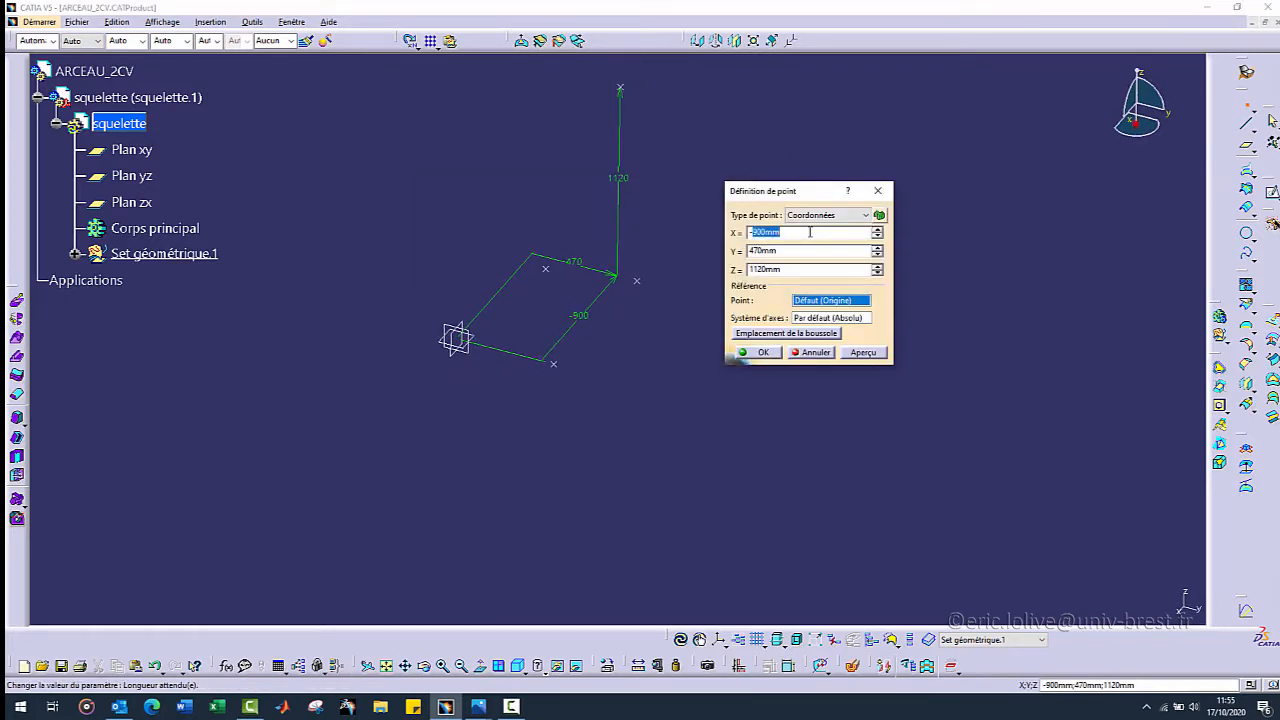
pyautogui.write('-414')
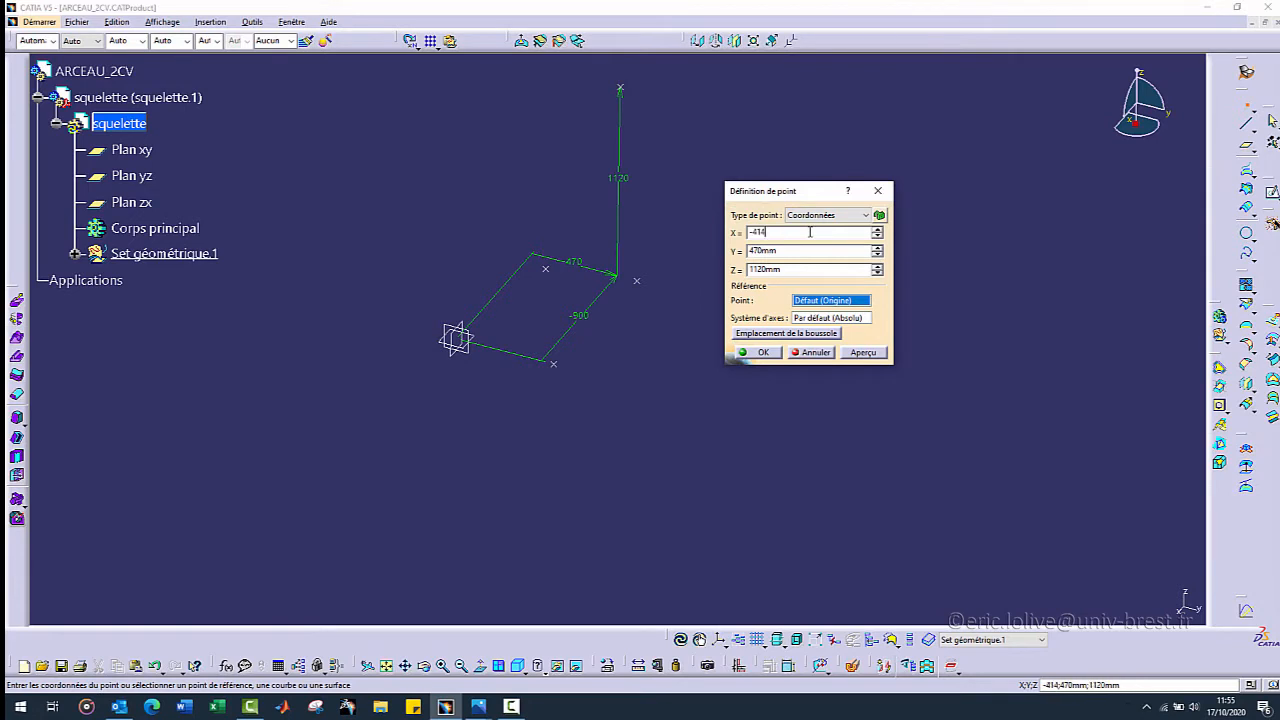
pyautogui.click(795, 251)
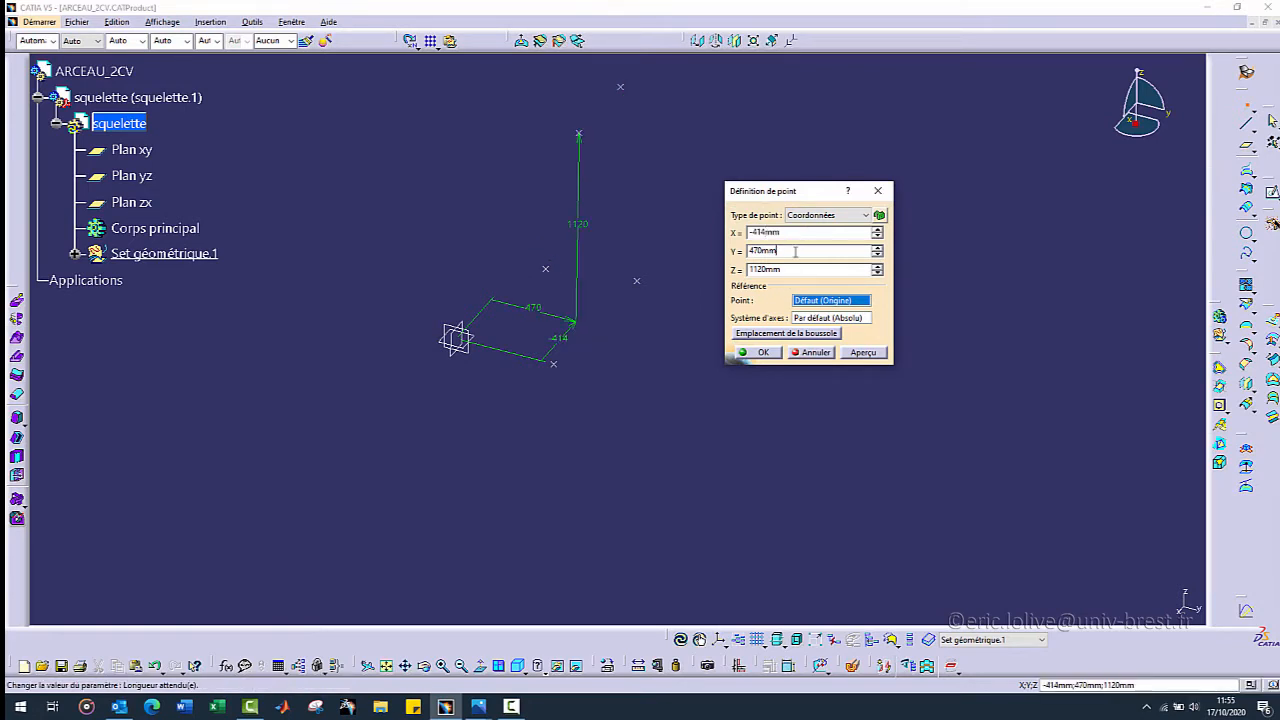
pyautogui.write('455')
pyautogui.click(792, 271)
pyautogui.write('1040')
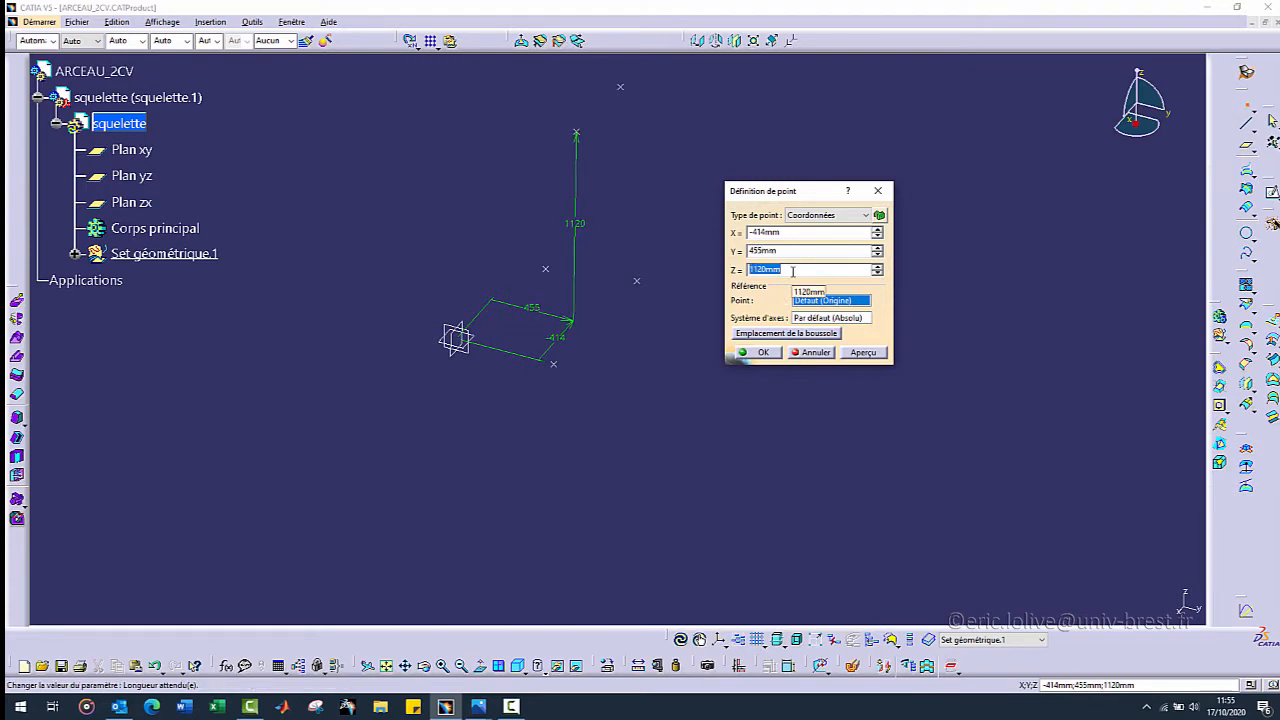
pyautogui.click(768, 352)
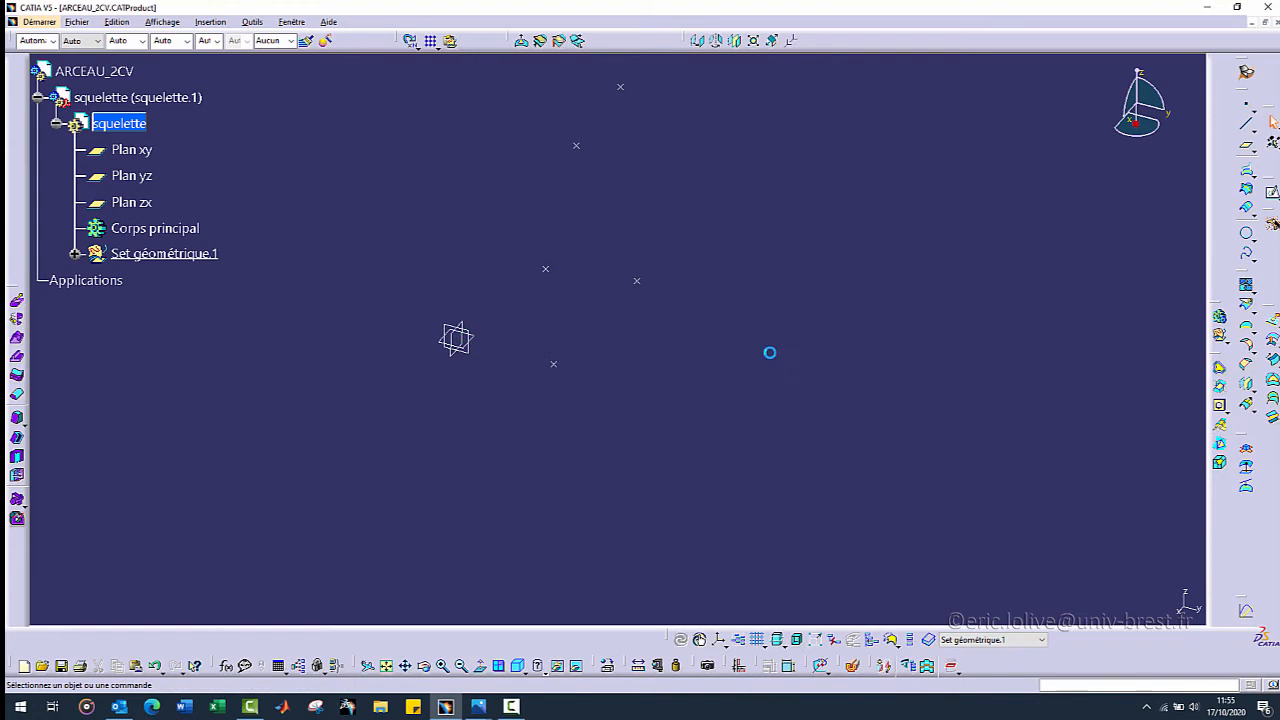
# - Expand Set géométrique.1 and each of its five points to examine their X, Y and Z coordinates
pyautogui.moveTo(523, 373); pyautogui.dragTo(434, 353, button='middle')
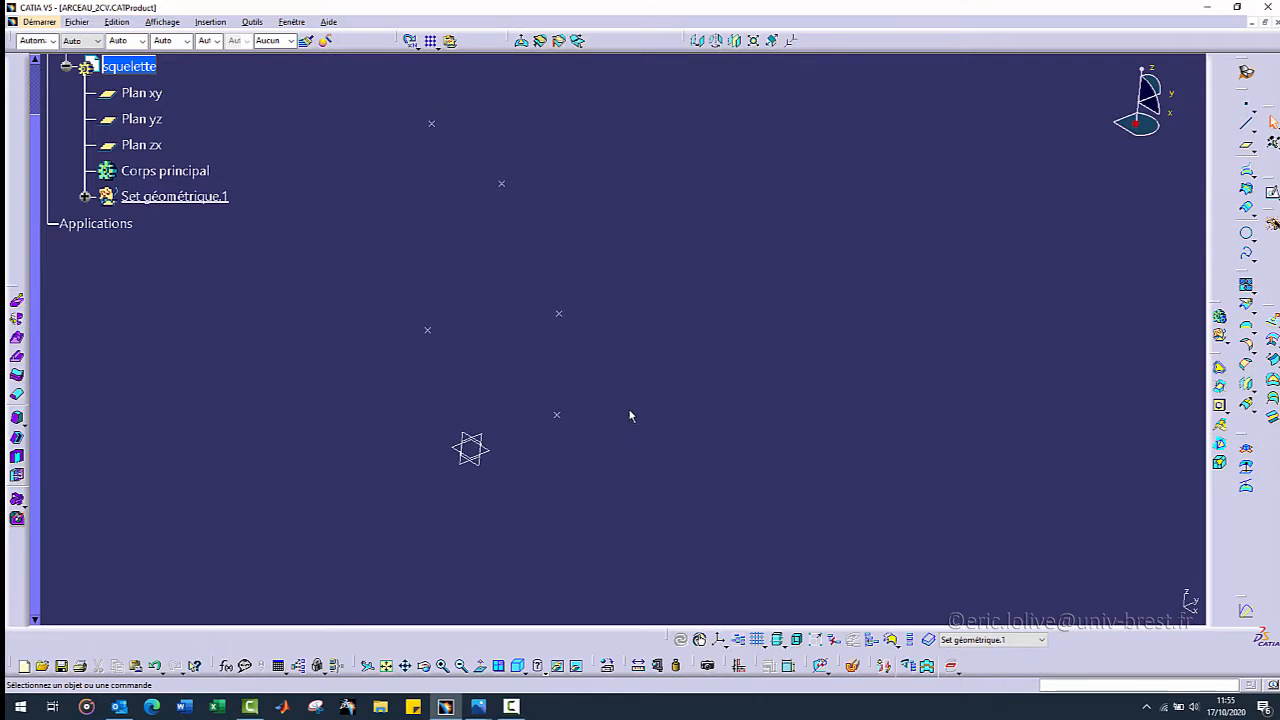
pyautogui.moveTo(749, 346); pyautogui.dragTo(700, 372, button='middle')
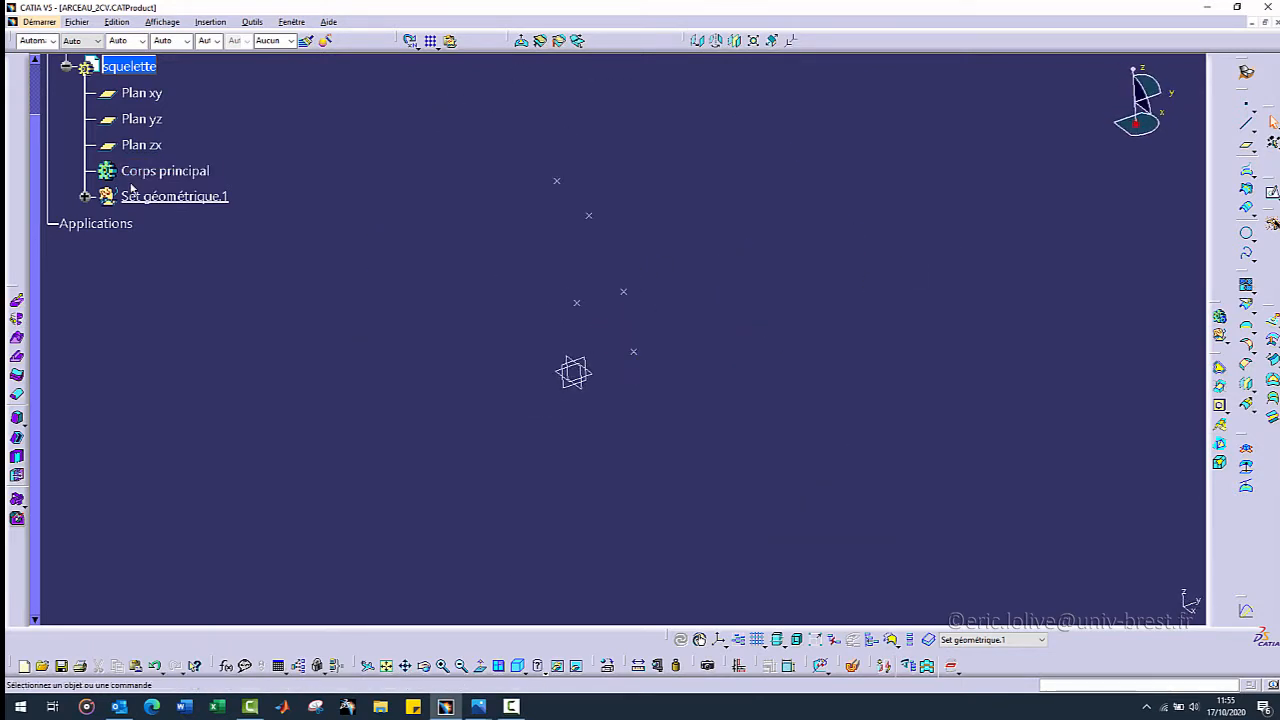
pyautogui.click(85, 196)
pyautogui.scroll(2, 280, 215)
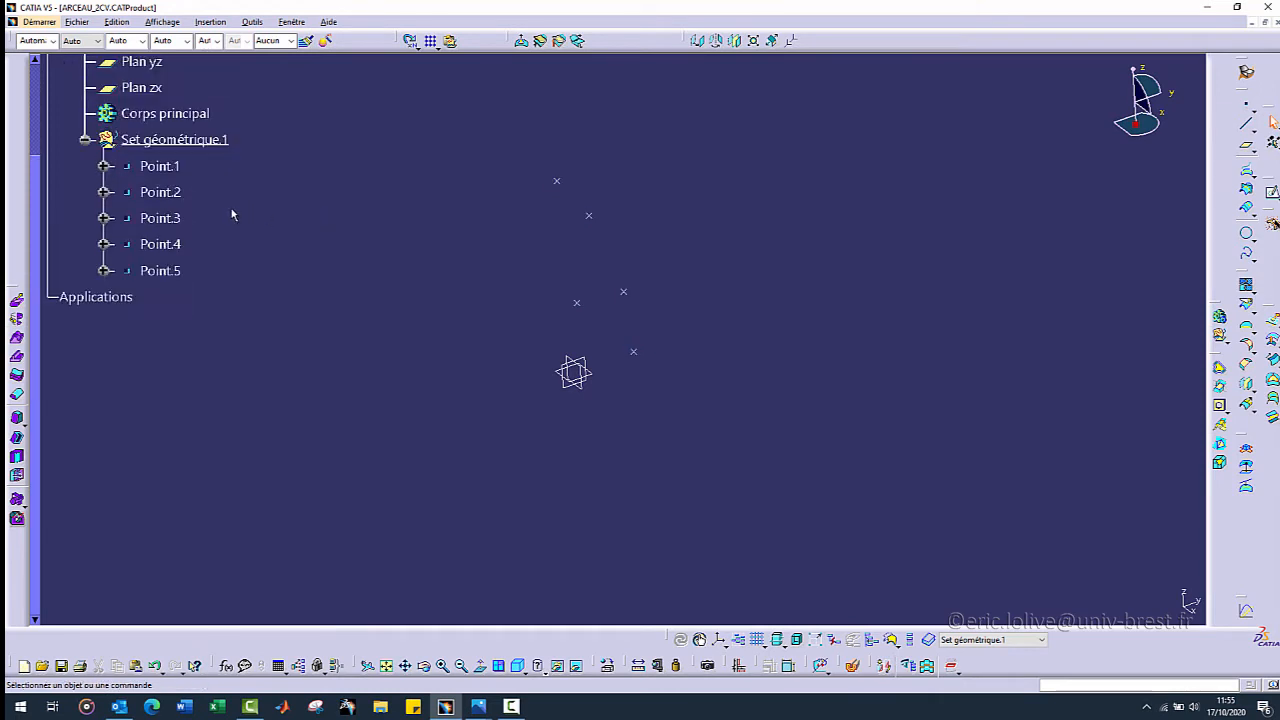
pyautogui.click(104, 166)
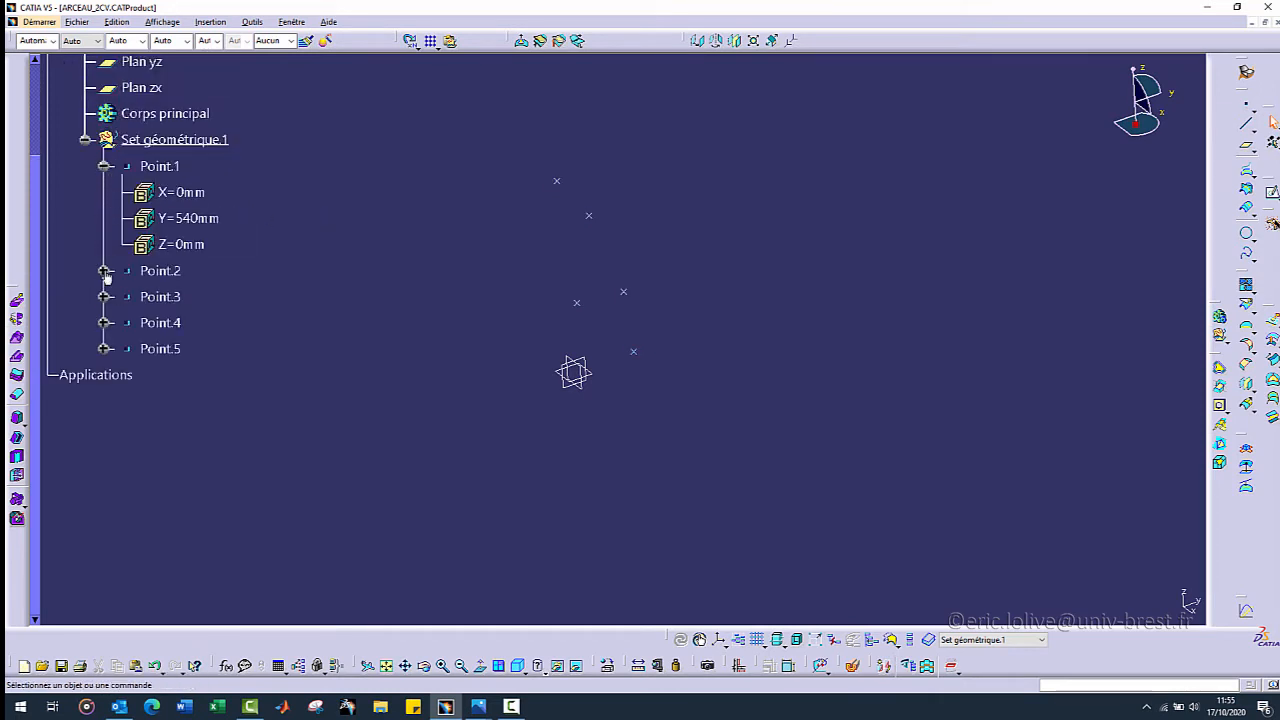
pyautogui.click(104, 270)
pyautogui.click(105, 374)
pyautogui.scroll(-3, 105, 372)
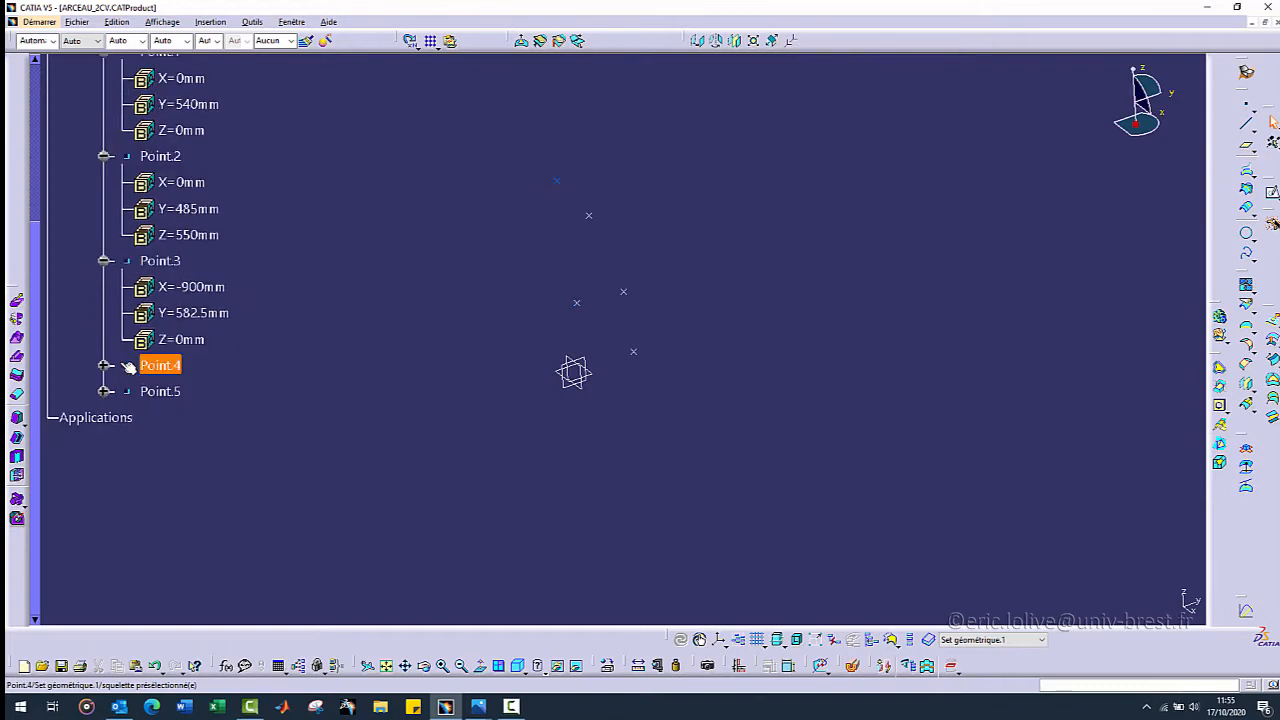
pyautogui.click(104, 366)
pyautogui.scroll(-5, 112, 364)
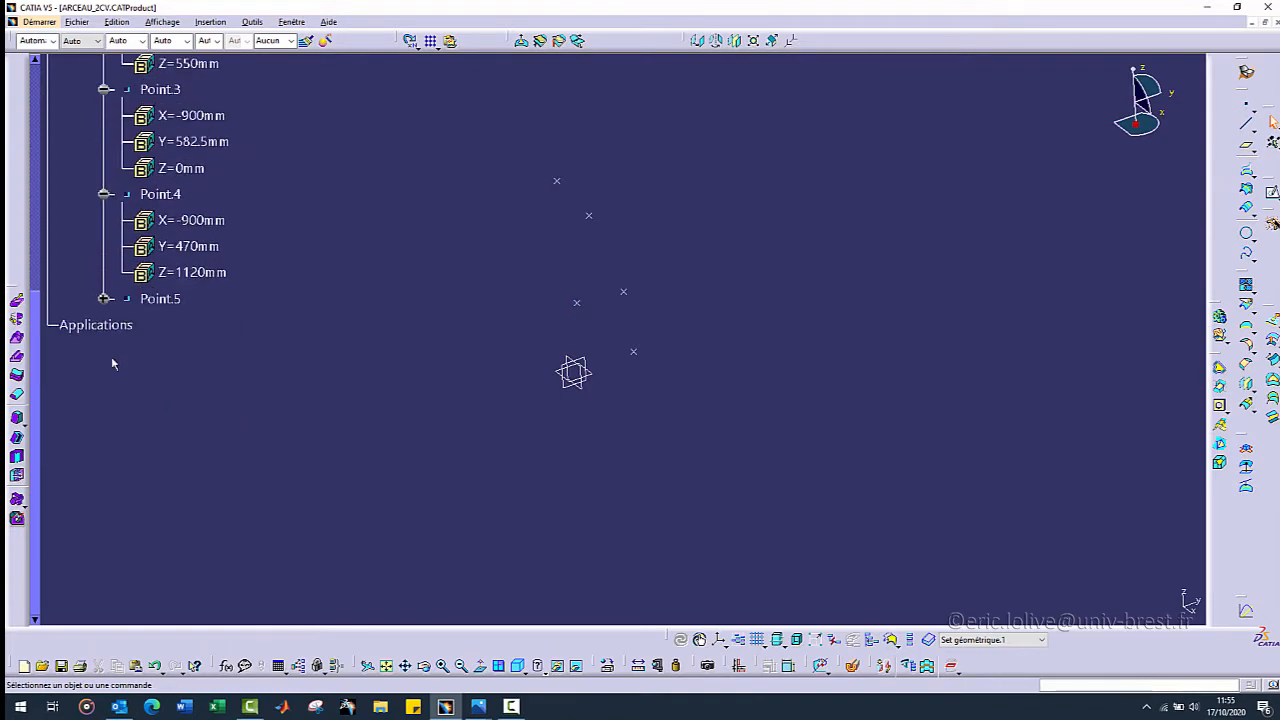
pyautogui.click(104, 300)
pyautogui.scroll(6, 292, 366)
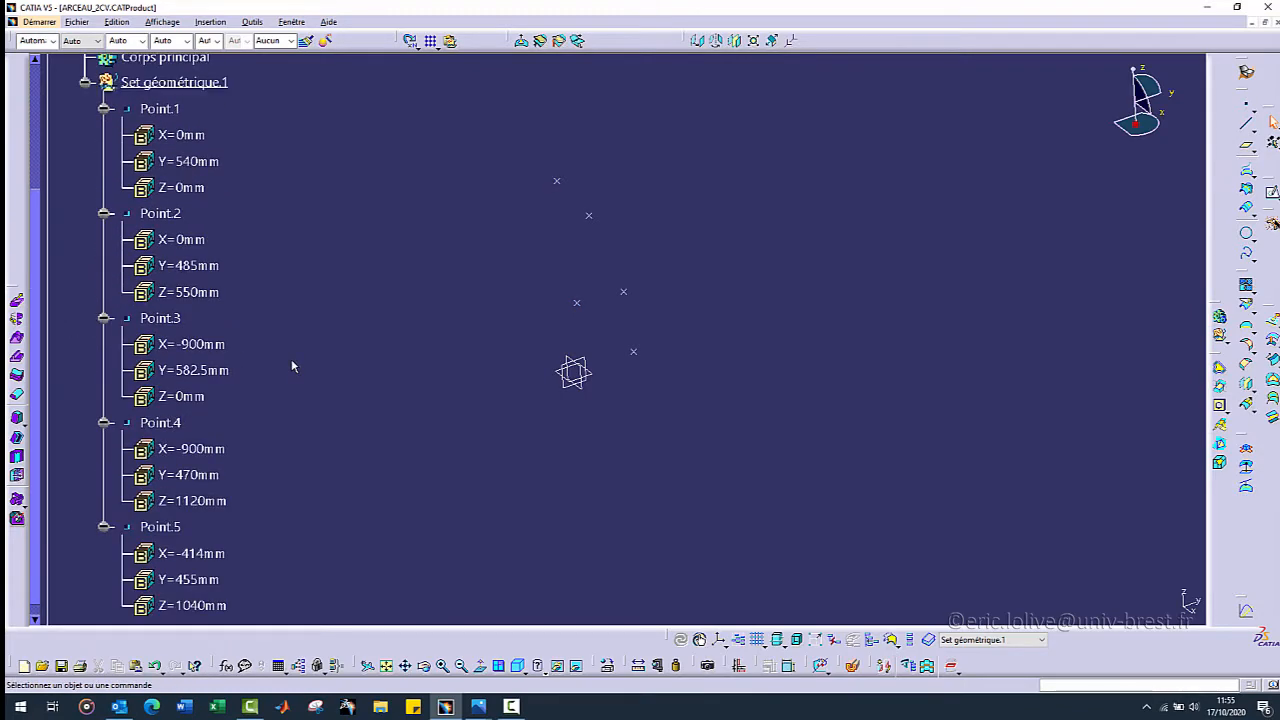
pyautogui.scroll(-2, 292, 366)
pyautogui.scroll(2, 292, 365)
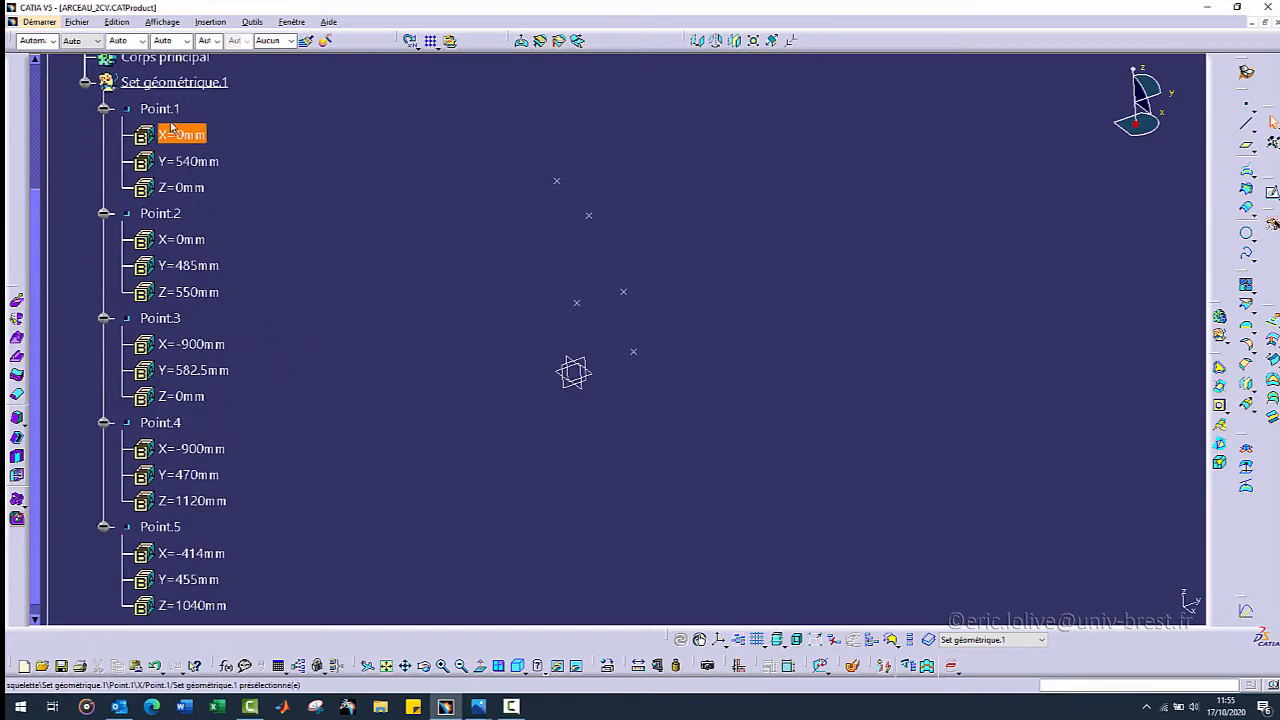
# - Collapse the coordinate parameters of Point.1 to Point.5 in the tree
pyautogui.click(104, 108)
pyautogui.click(104, 135)
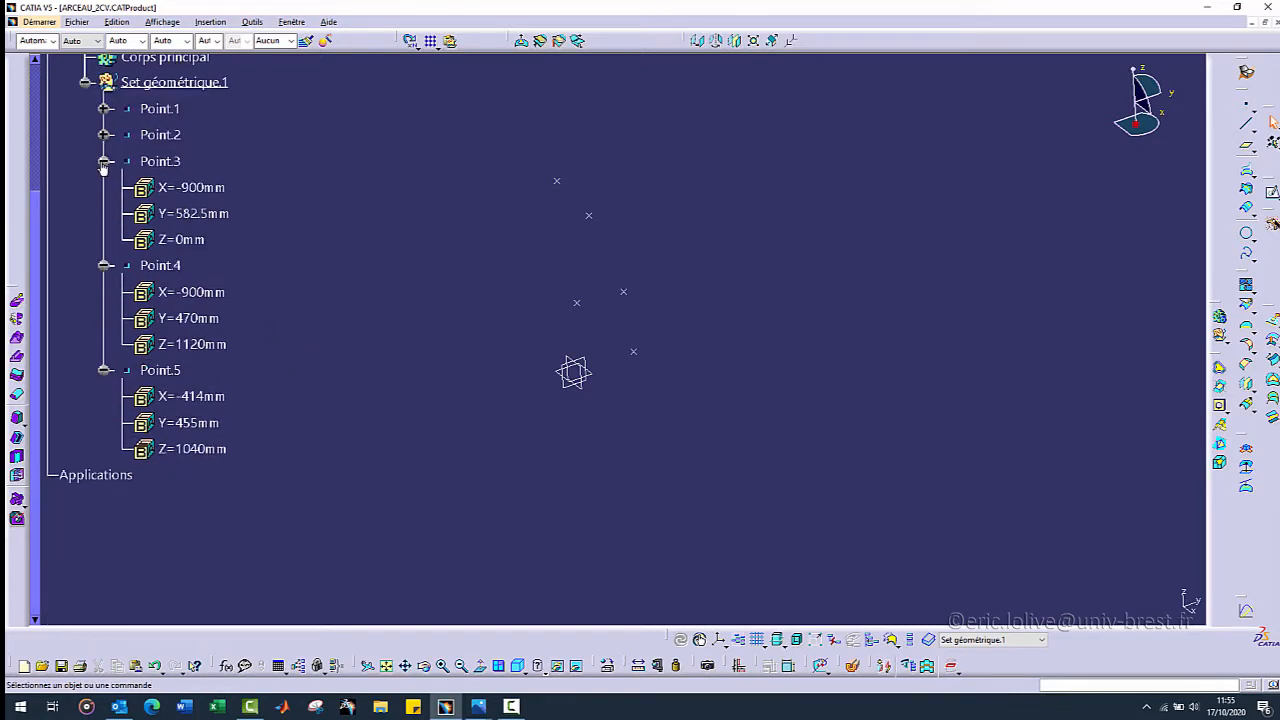
pyautogui.click(104, 161)
pyautogui.click(104, 187)
pyautogui.click(104, 214)
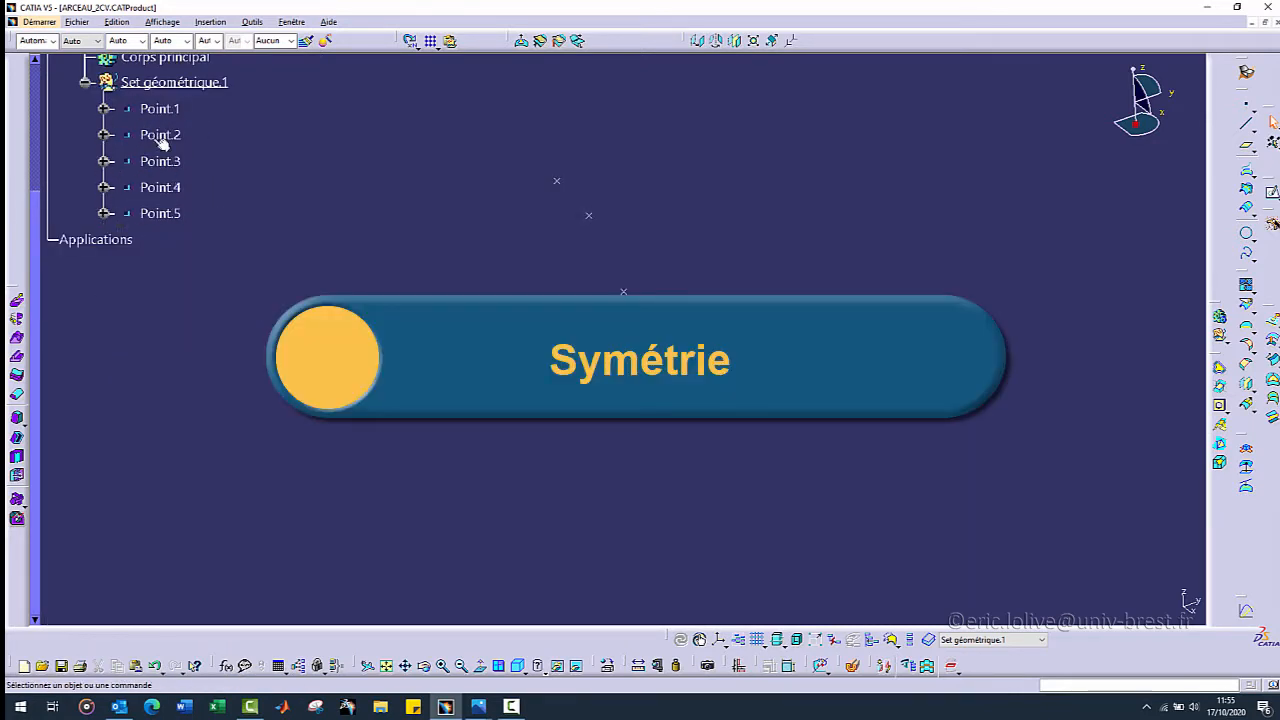
# - Mirror Point.1 to Point.5 with a Symmetry about the ZX plane, keeping the Surface result option
pyautogui.click(158, 109)
pyautogui.keyDown('shift'); pyautogui.click(165, 213); pyautogui.keyUp('shift')
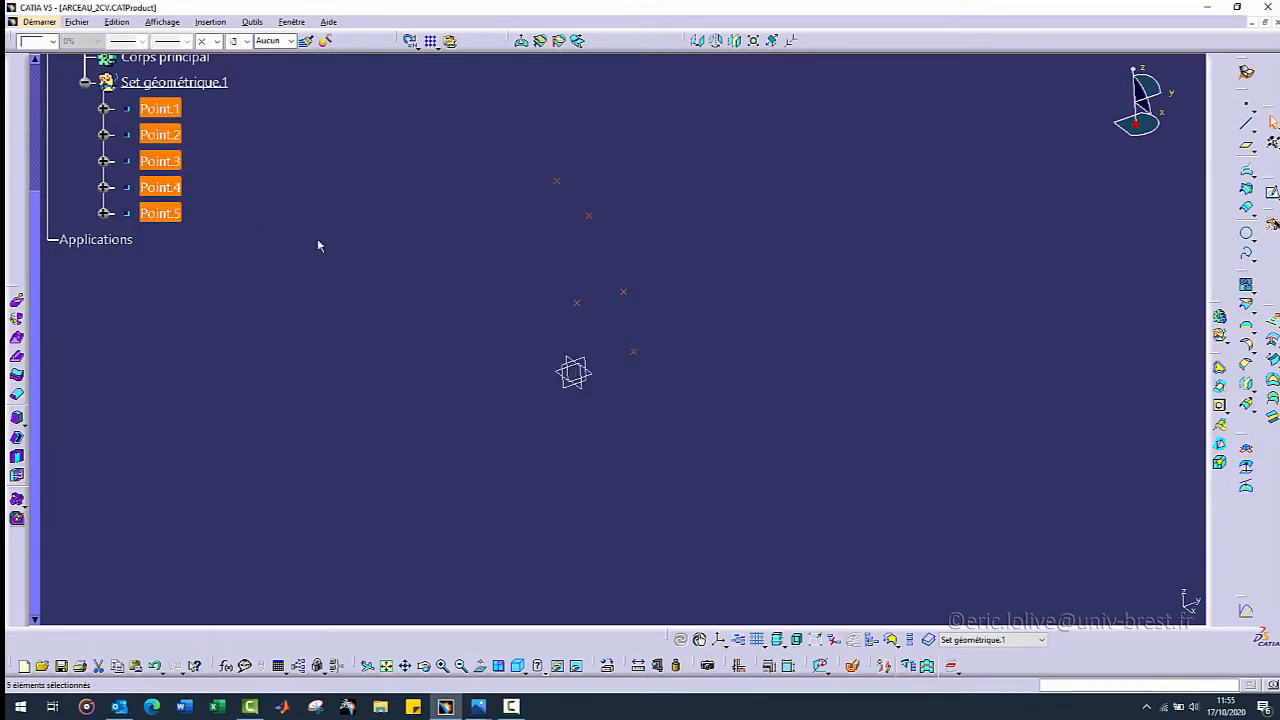
pyautogui.click(735, 40)
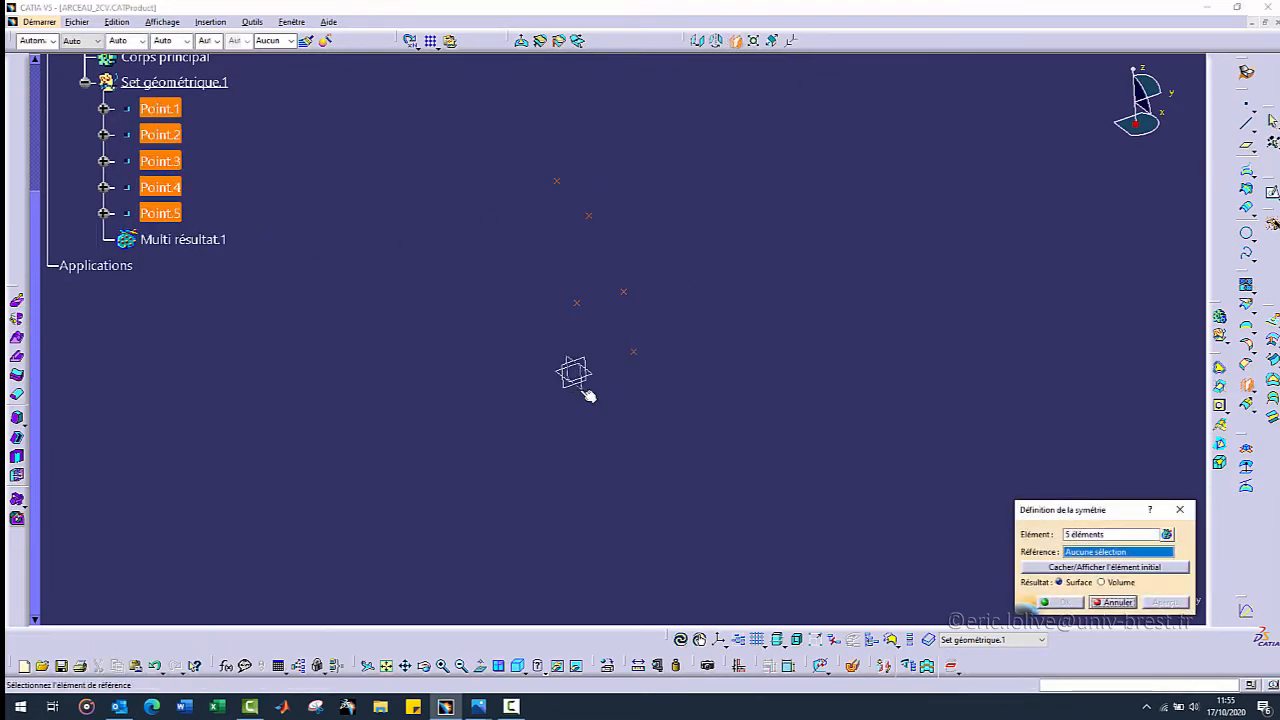
pyautogui.rightClick(1105, 556)
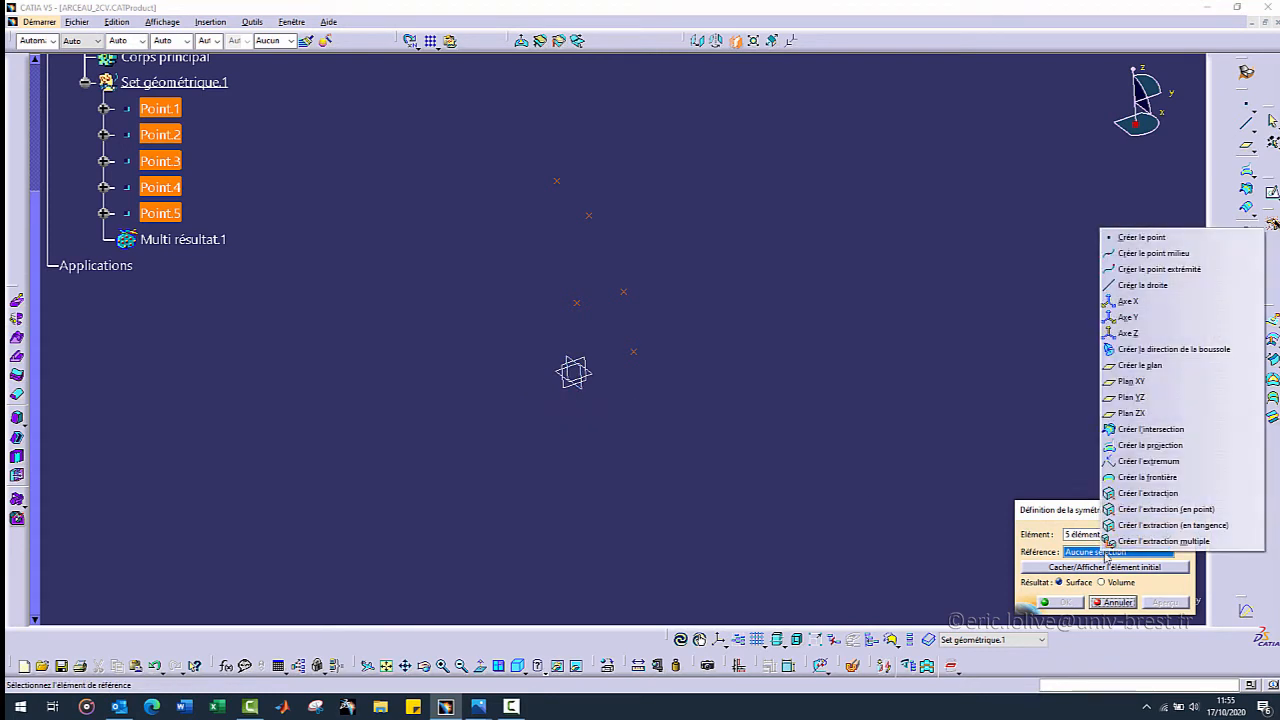
pyautogui.click(1148, 416)
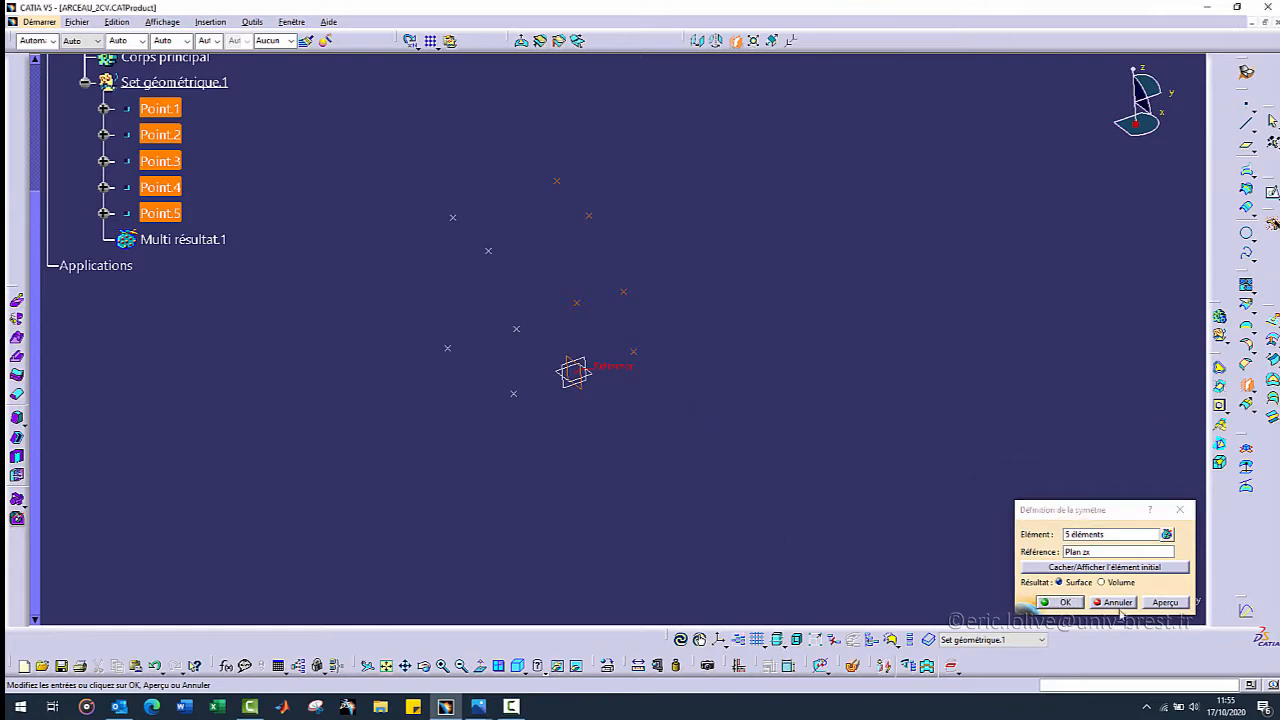
pyautogui.click(1064, 602)
# - Connect Symétrie.3, Symétrie.4, Point.4 and Point.3 in sequence with three Point-Point lines to form the arch at X -900 mm
pyautogui.moveTo(445, 463); pyautogui.dragTo(680, 370, button='middle')
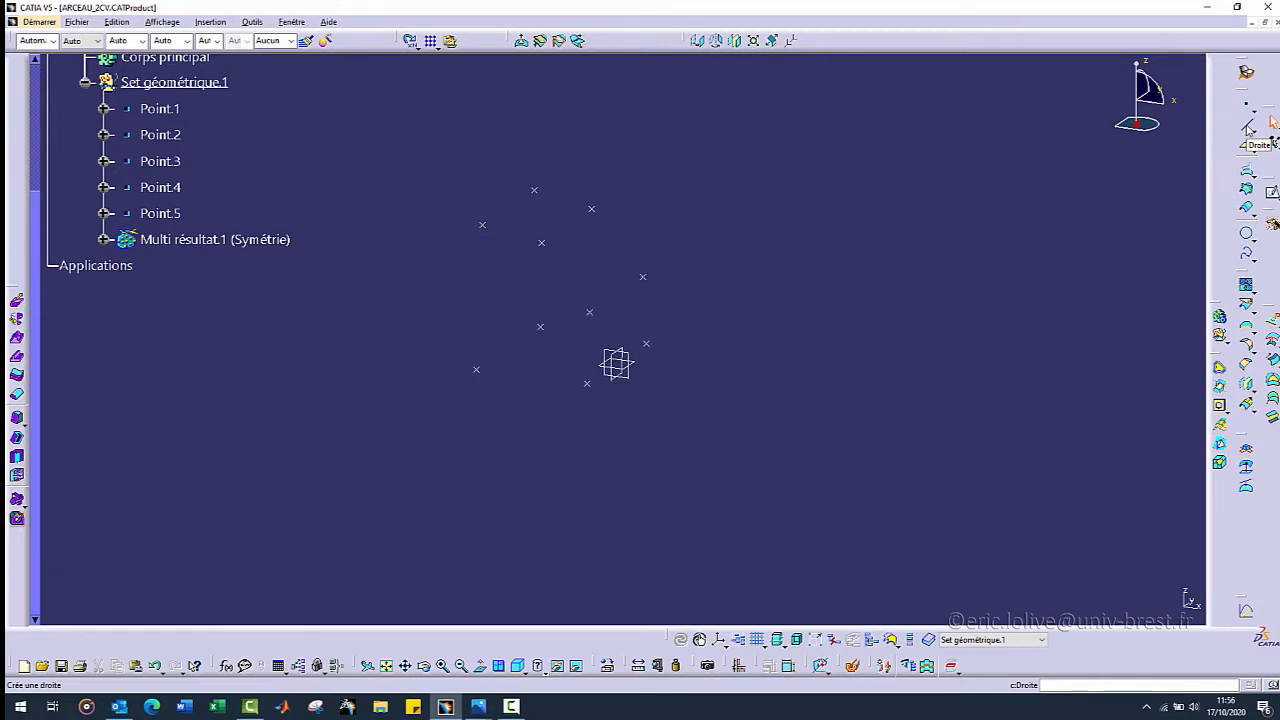
pyautogui.click(1248, 127)
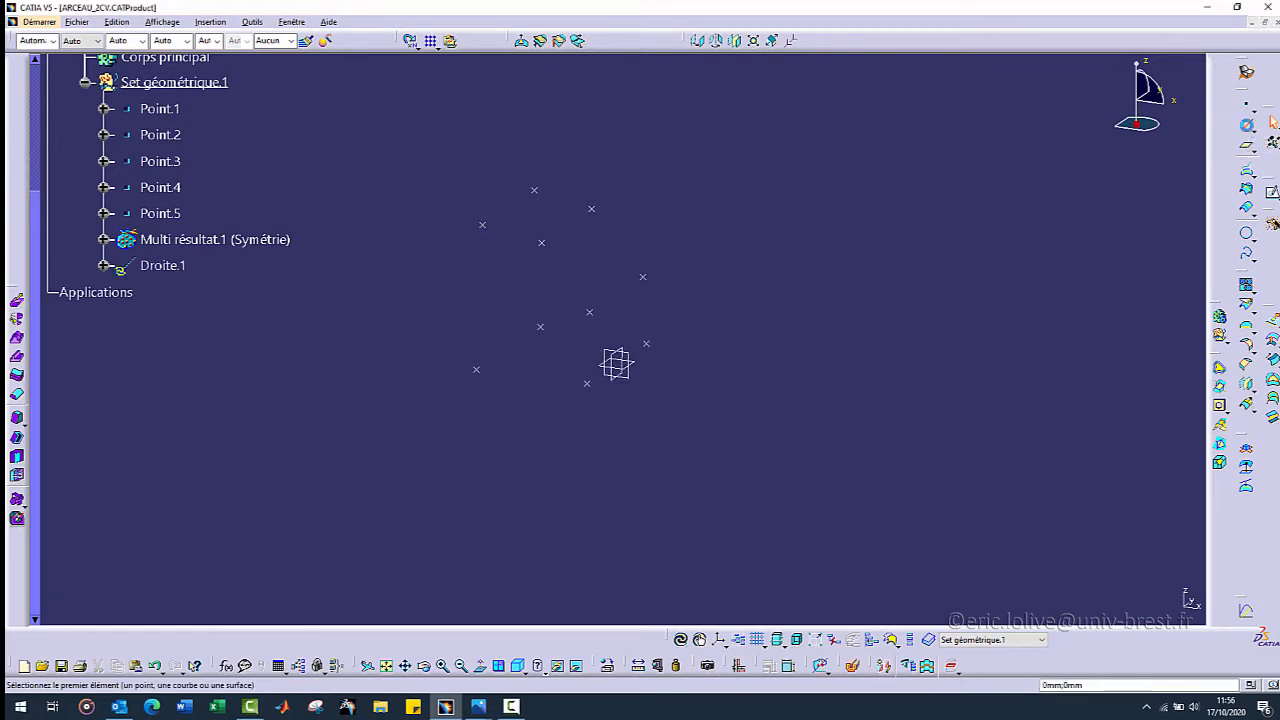
pyautogui.click(479, 372)
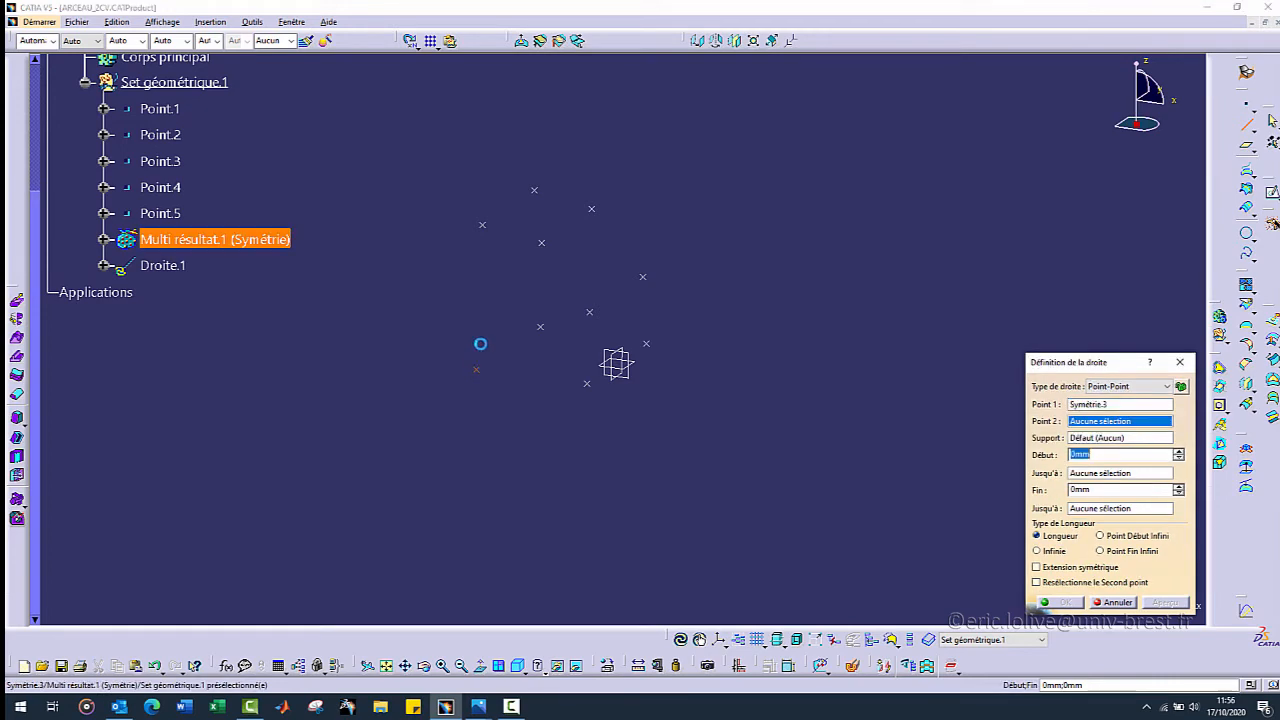
pyautogui.click(485, 237)
pyautogui.click(1066, 602)
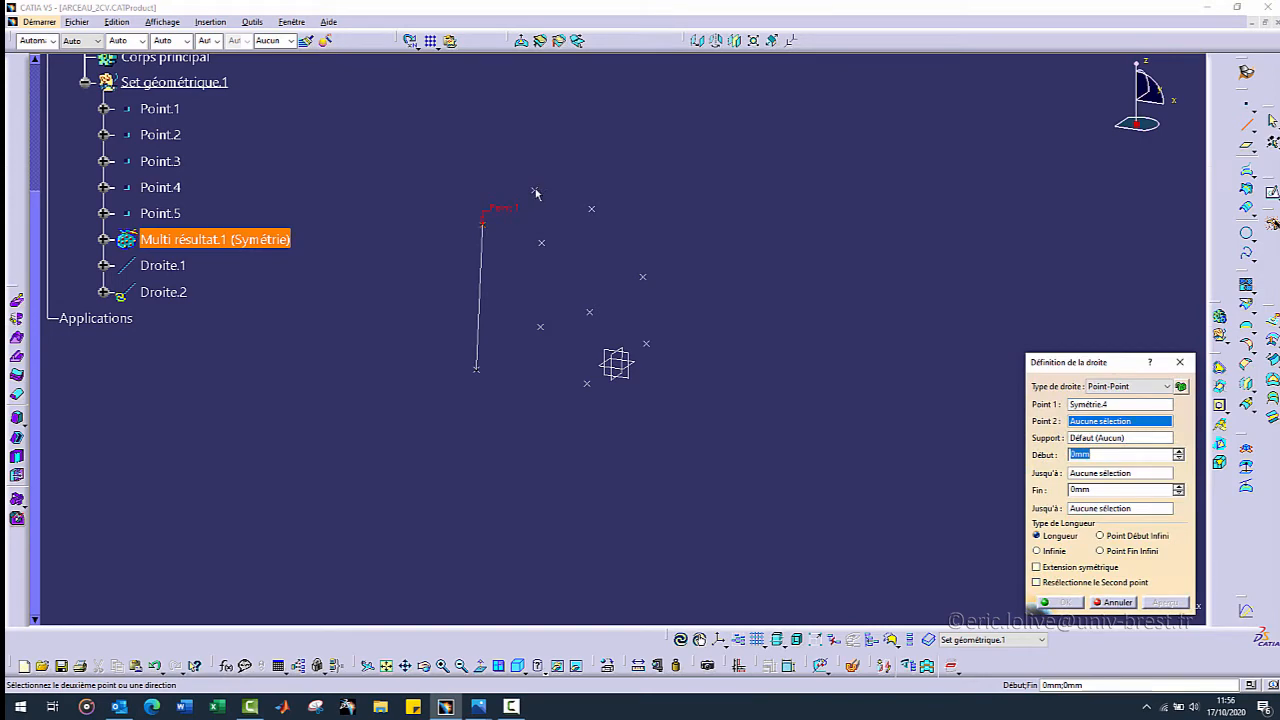
pyautogui.click(535, 193)
pyautogui.click(1066, 602)
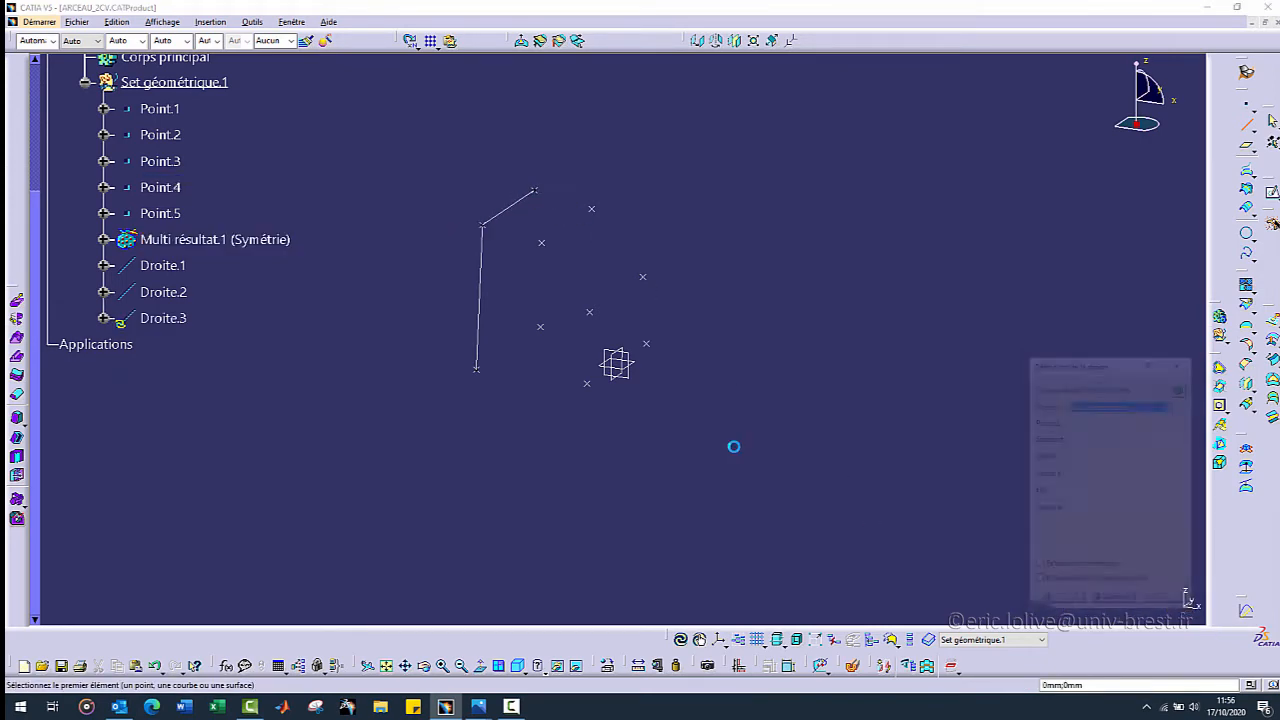
pyautogui.click(535, 193)
pyautogui.click(548, 334)
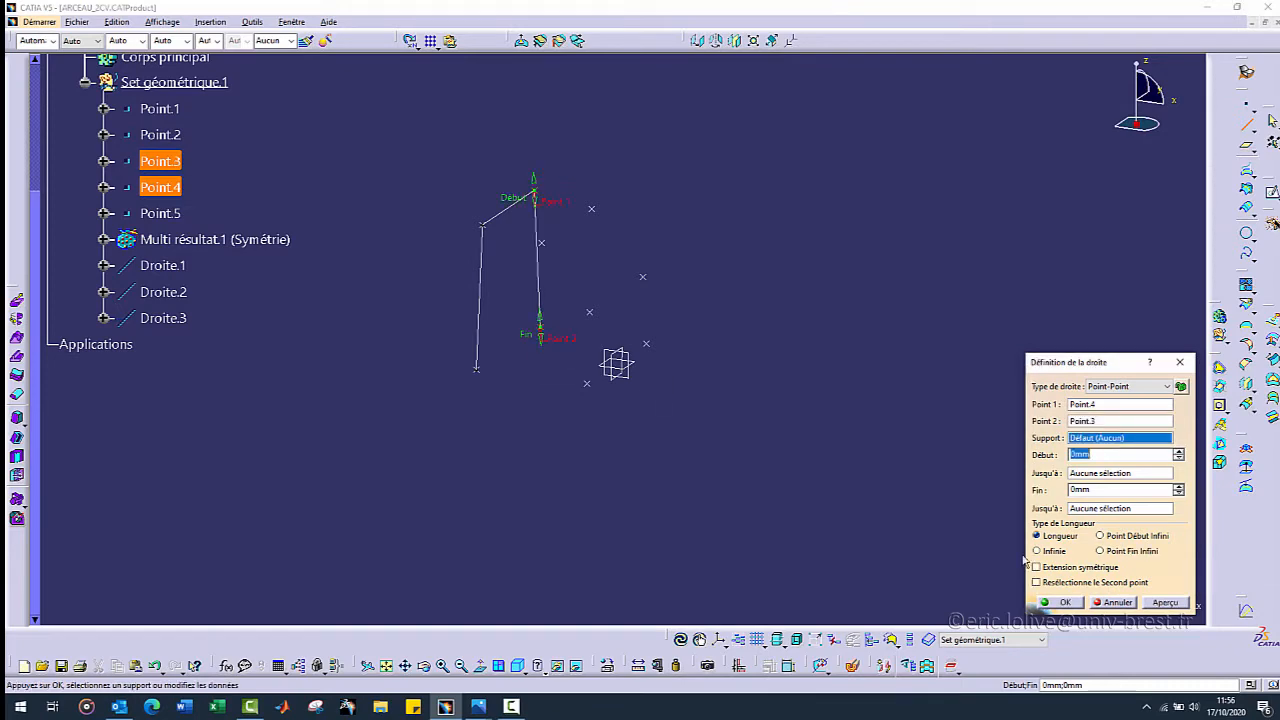
pyautogui.click(1084, 601)
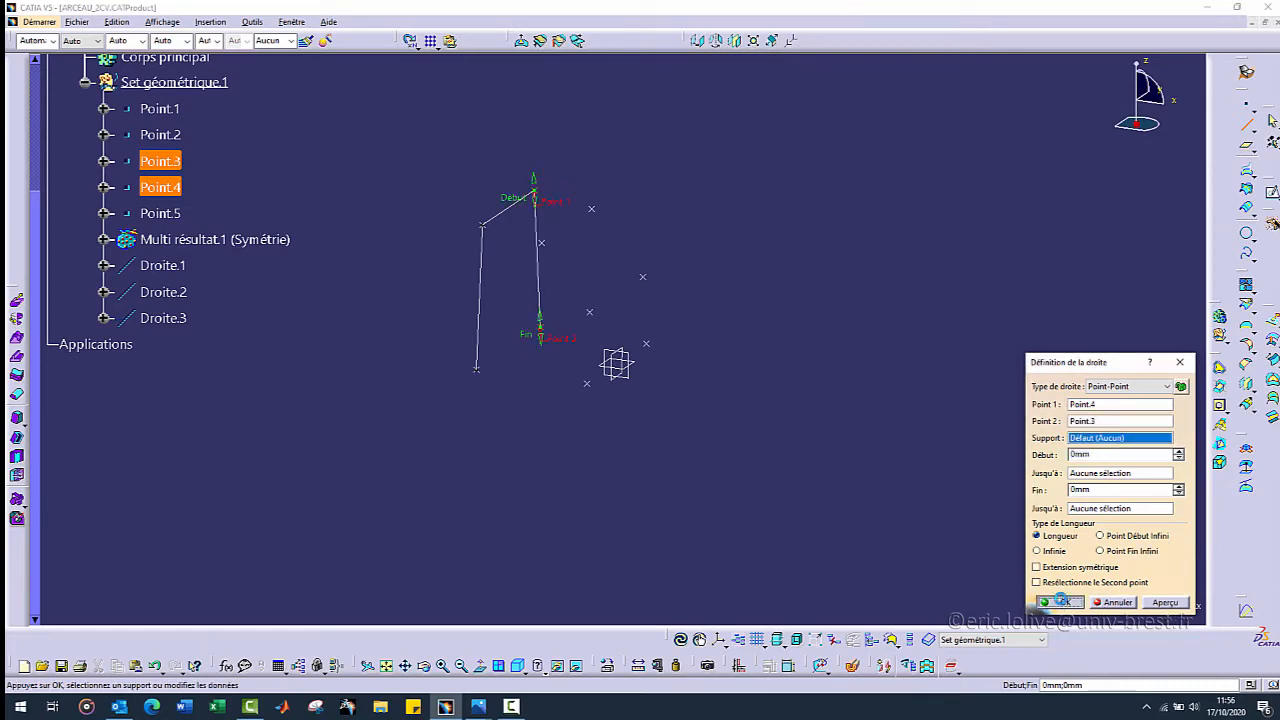
# - Create two Point-Point lines, from Symétrie.1 to Symétrie.2 and from Symétrie.2 to Symétrie.5, for one side of the second arch
pyautogui.click(586, 384)
pyautogui.click(589, 311)
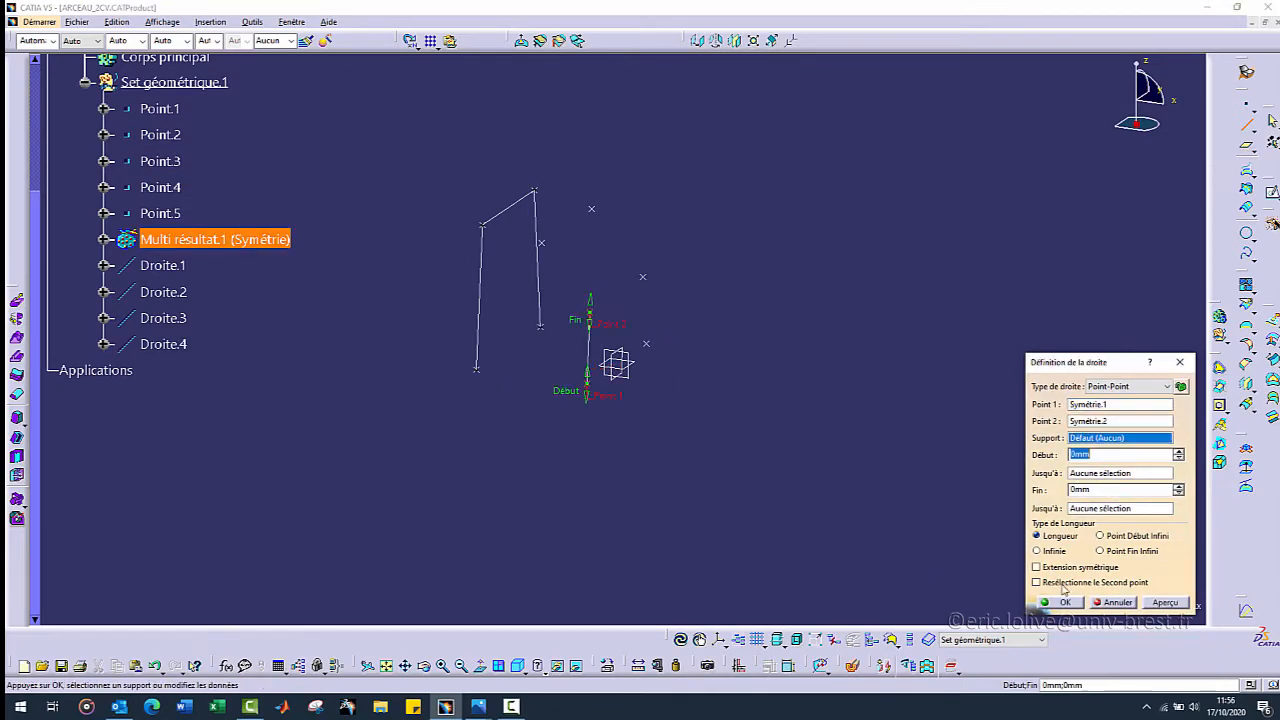
pyautogui.click(1065, 602)
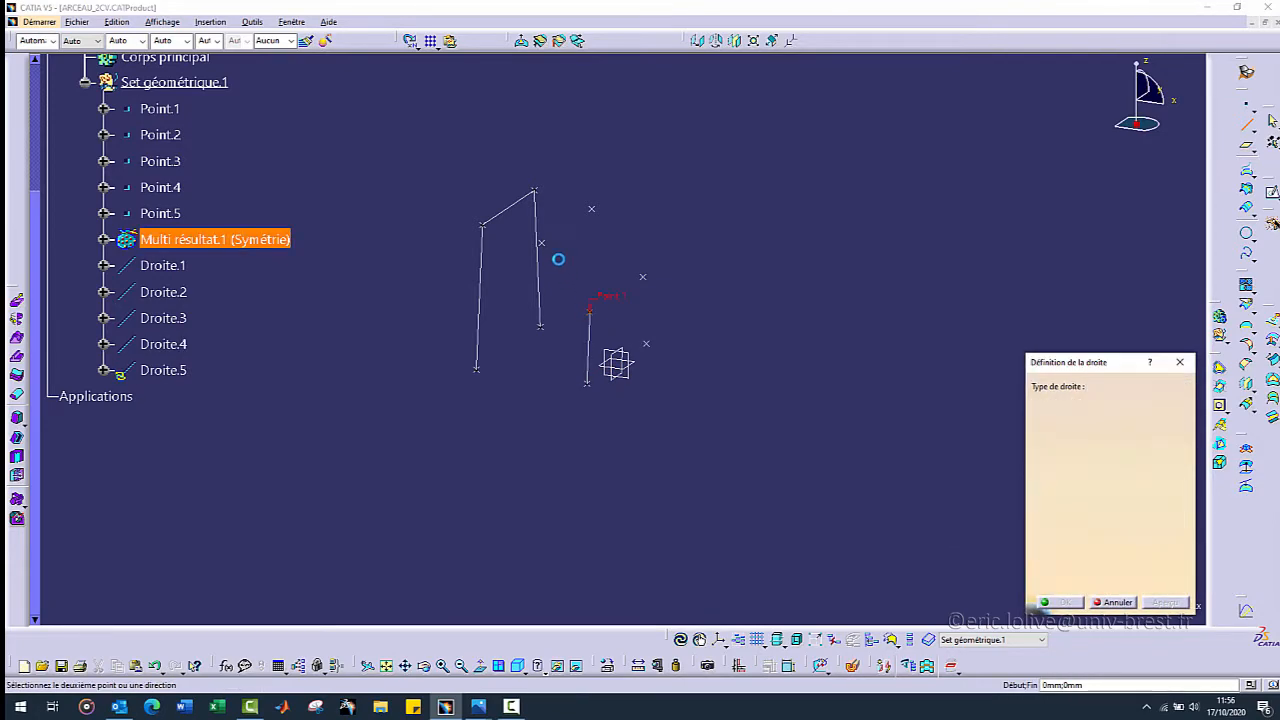
pyautogui.click(589, 311)
pyautogui.click(540, 243)
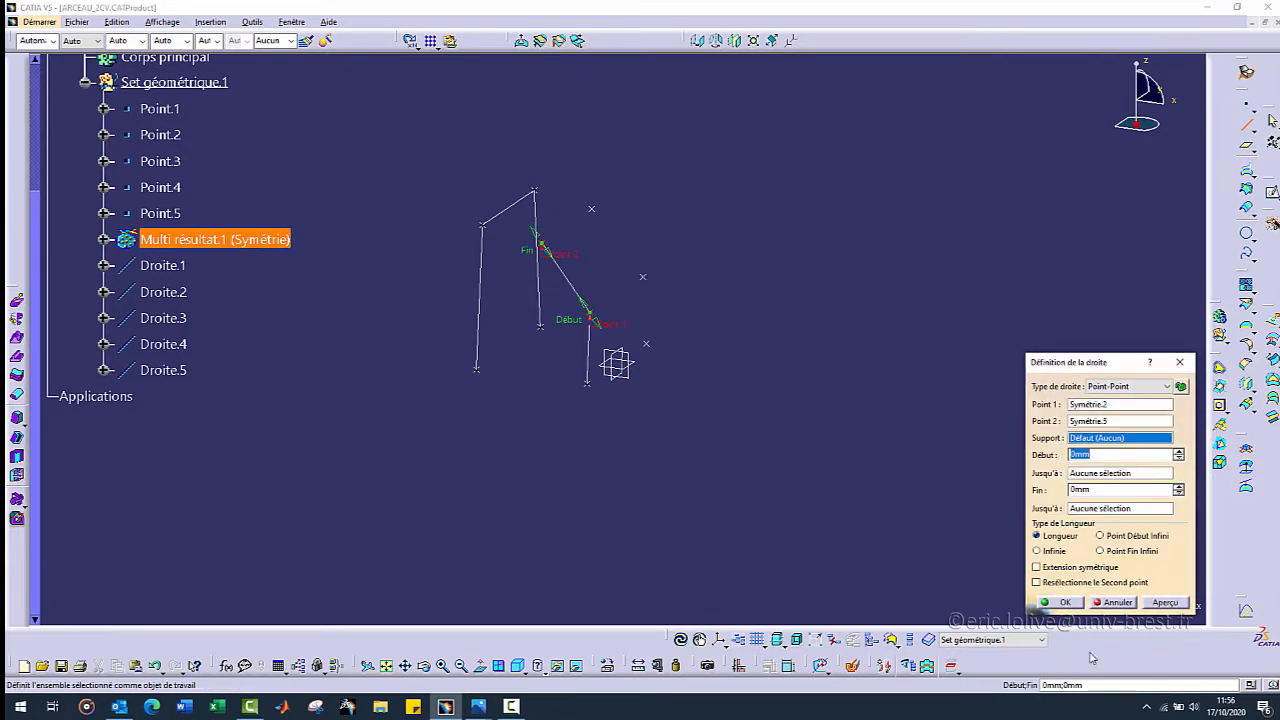
pyautogui.click(1063, 603)
# - Complete the second arch with three Point-Point lines connecting Symétrie.5, Point.5, Point.2 and Point.1 in sequence
pyautogui.click(541, 244)
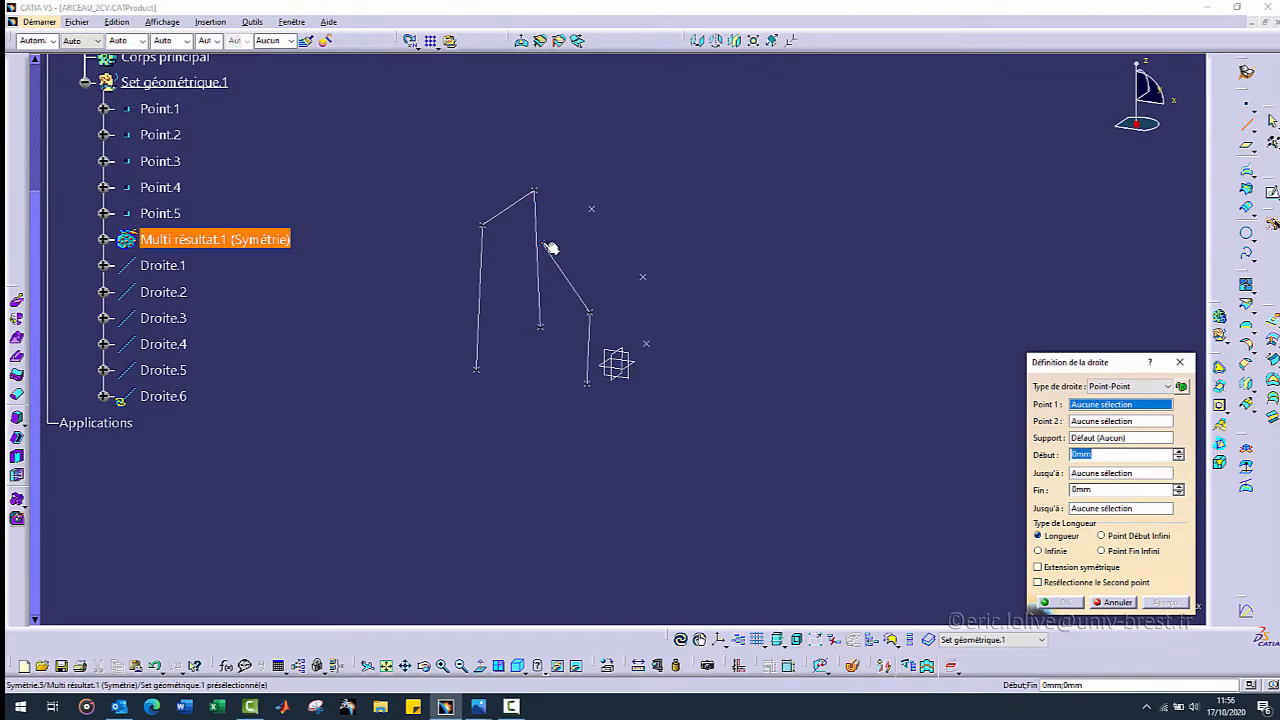
pyautogui.click(589, 211)
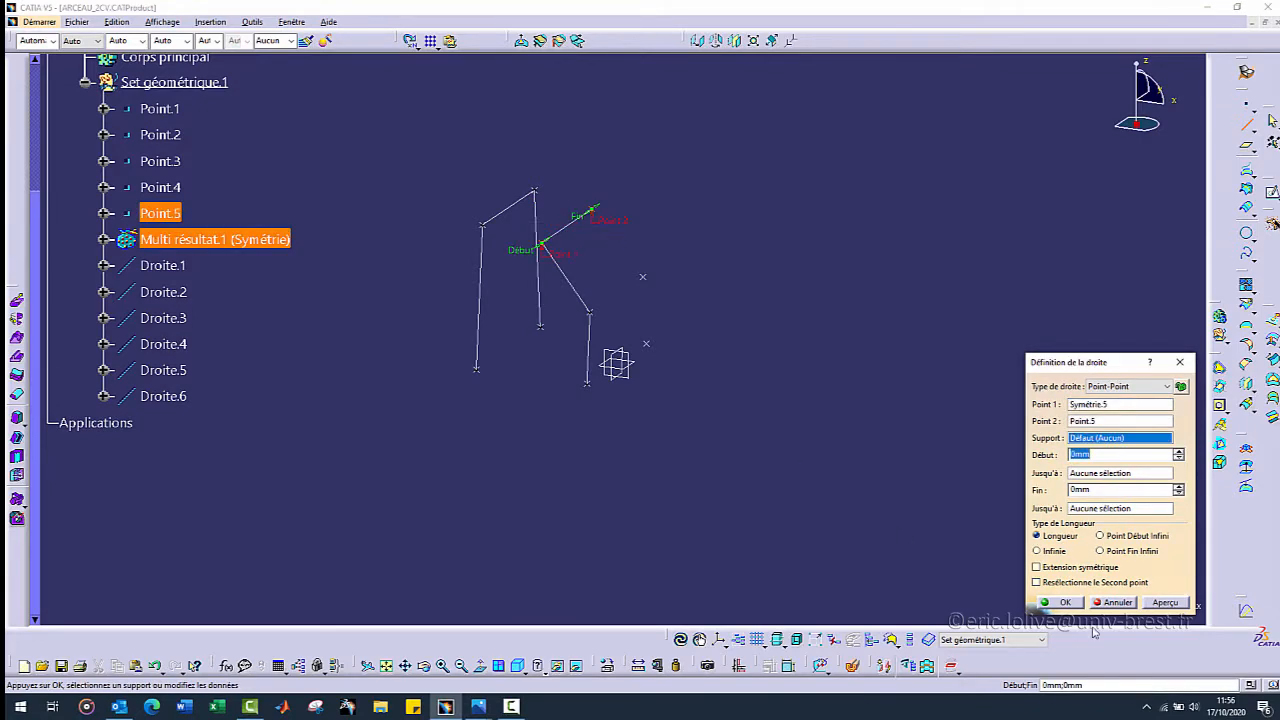
pyautogui.click(1066, 603)
pyautogui.click(593, 208)
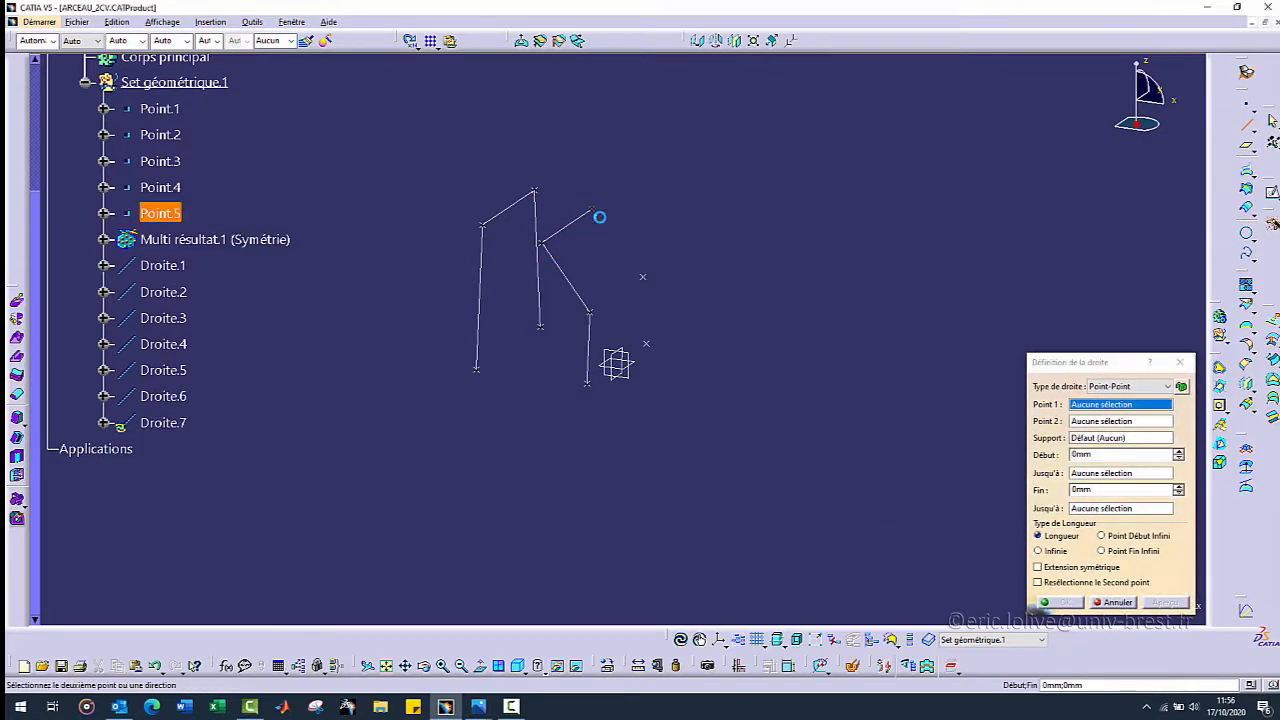
pyautogui.click(648, 284)
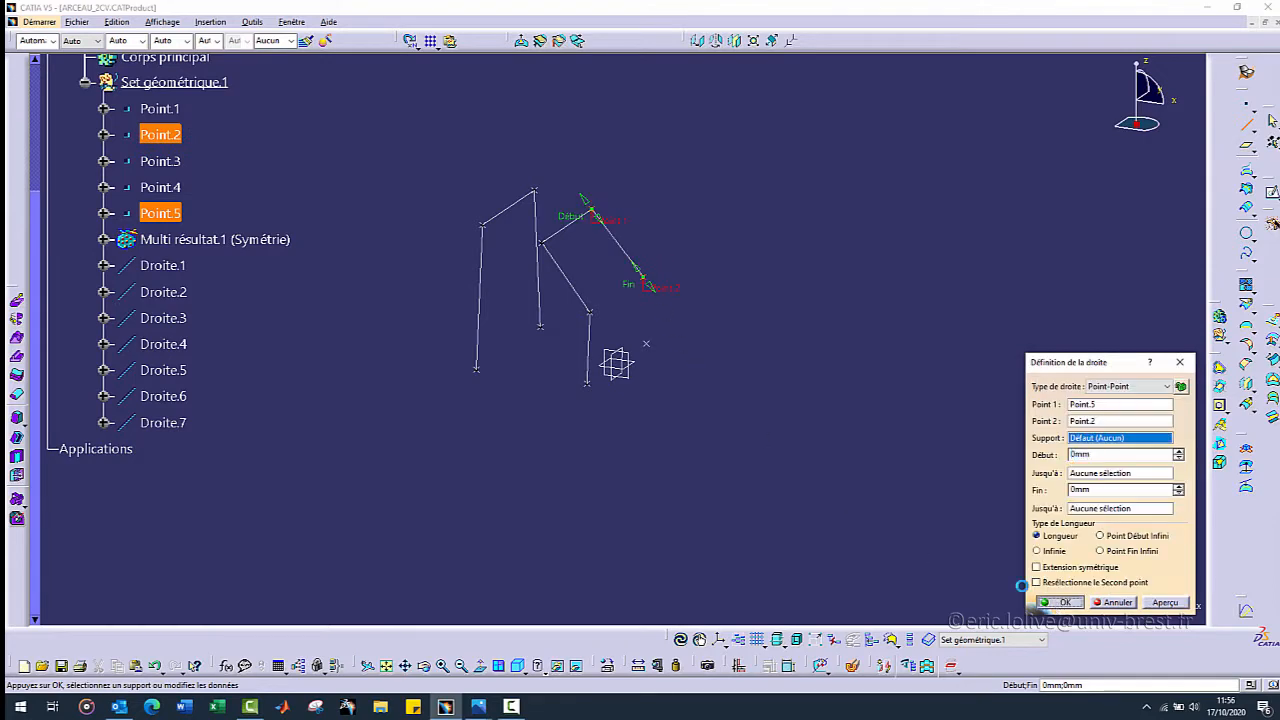
pyautogui.click(1064, 602)
pyautogui.click(648, 289)
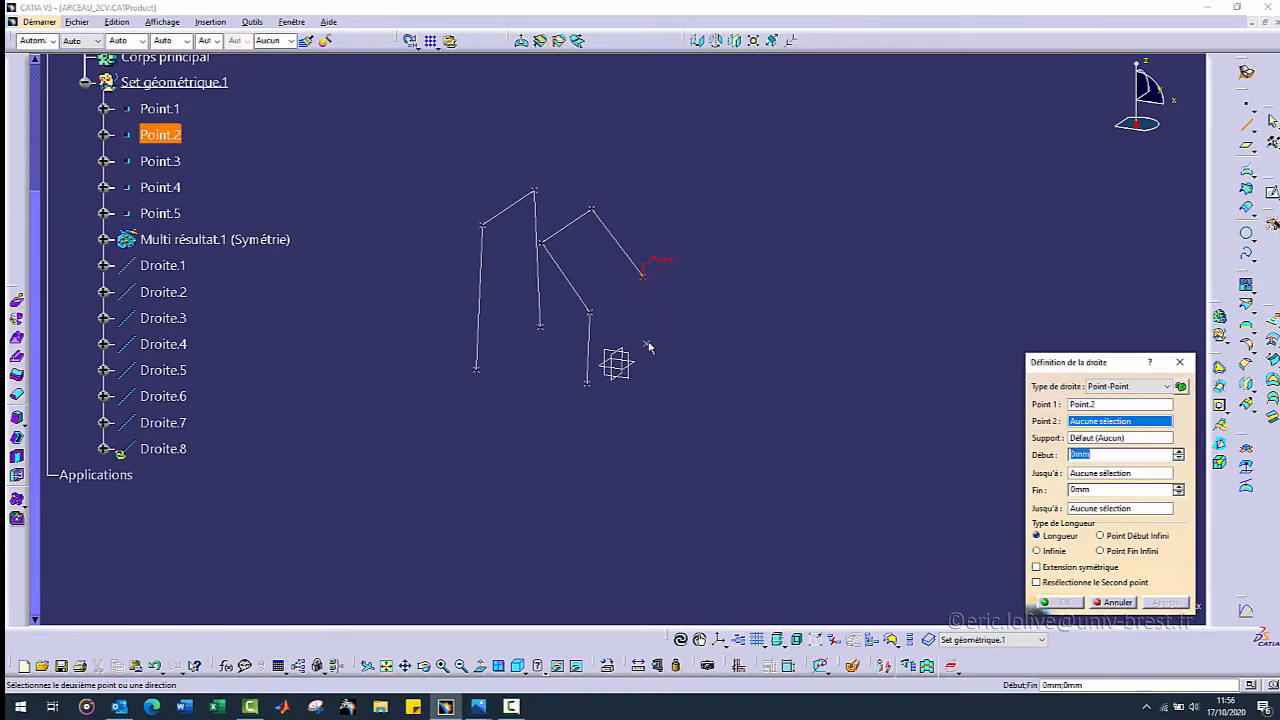
pyautogui.click(648, 350)
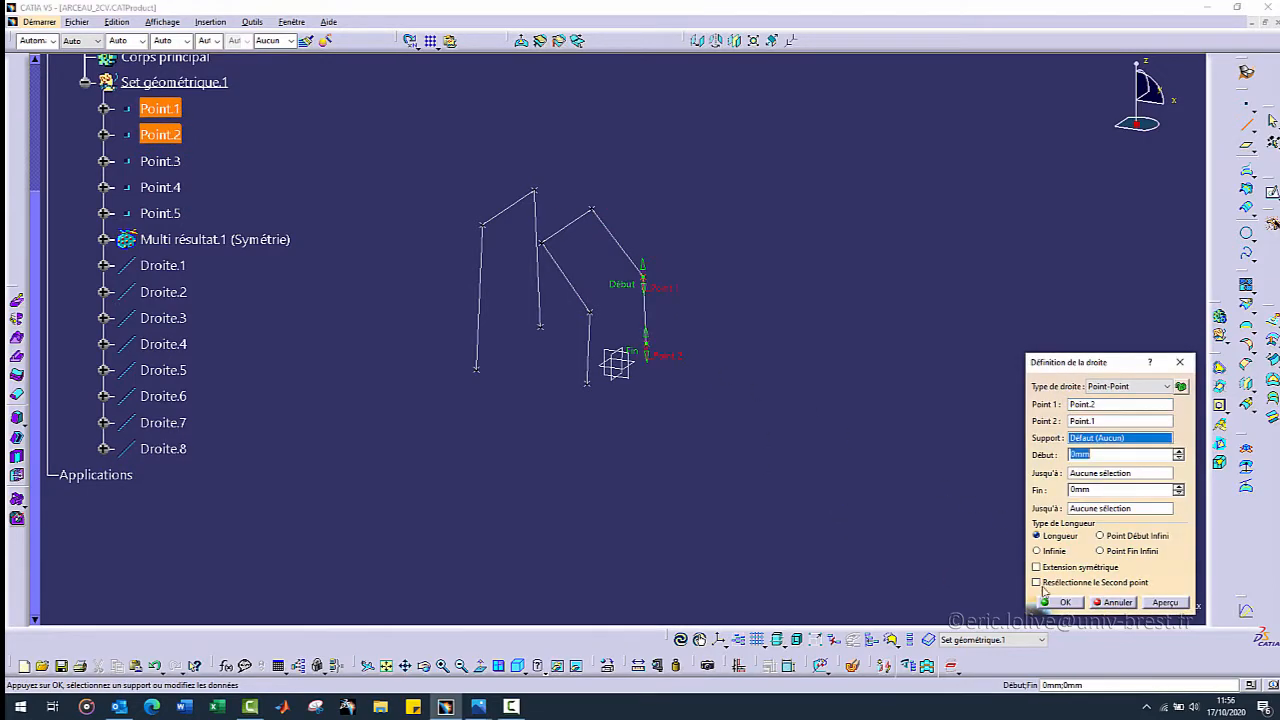
pyautogui.click(1067, 602)
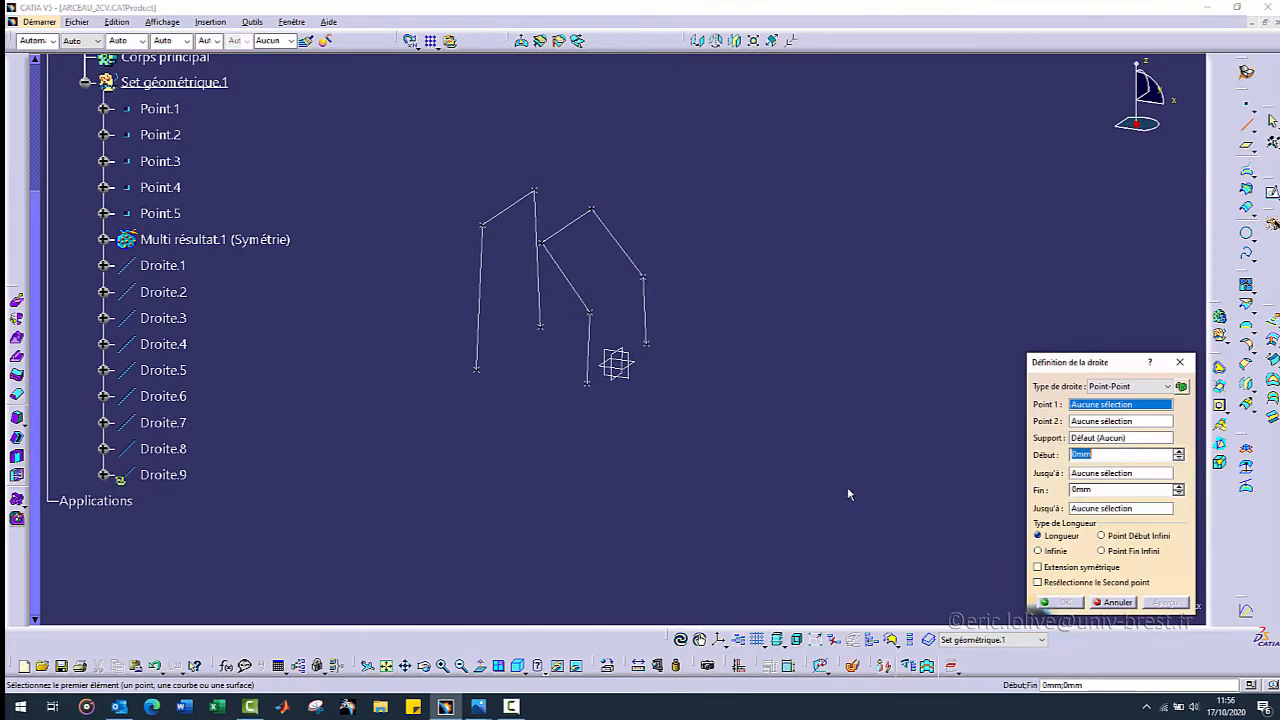
pyautogui.click(1117, 602)
# - Rename Set géométrique.1 as Points in its properties
pyautogui.moveTo(580, 470); pyautogui.dragTo(543, 403, button='middle')
pyautogui.scroll(3, 249, 298)
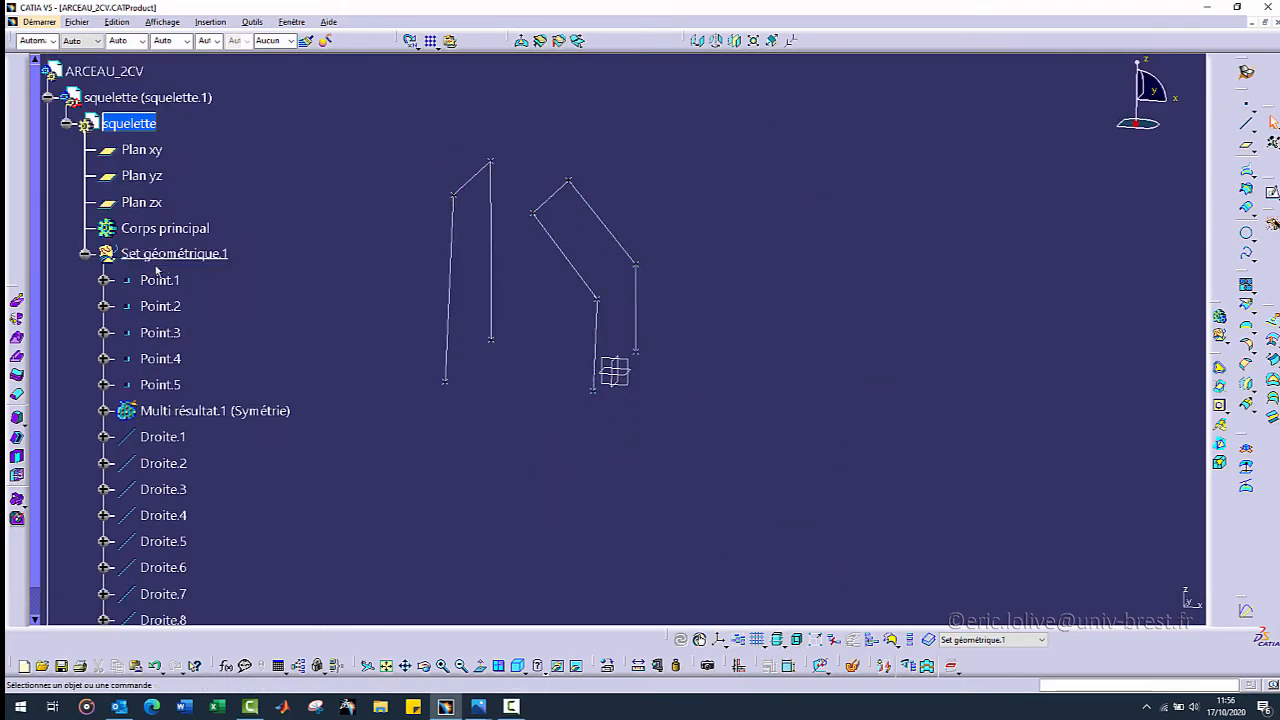
pyautogui.scroll(-1, 140, 290)
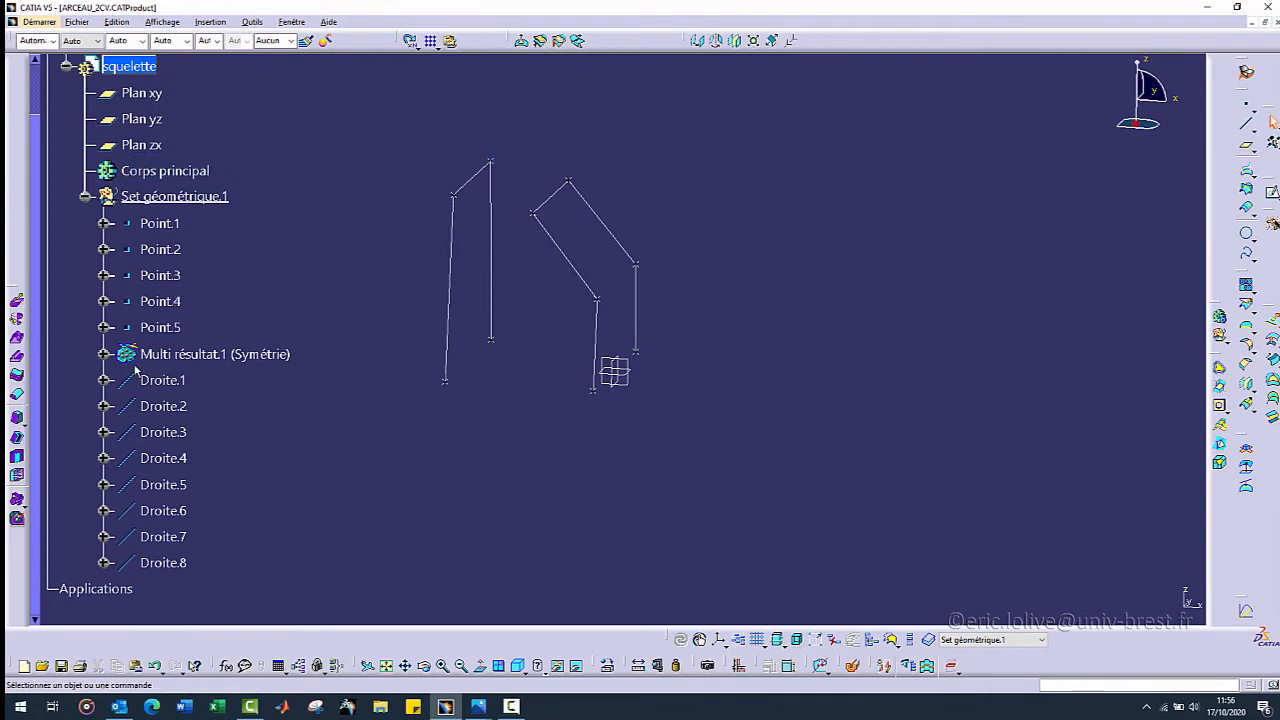
pyautogui.rightClick(160, 196)
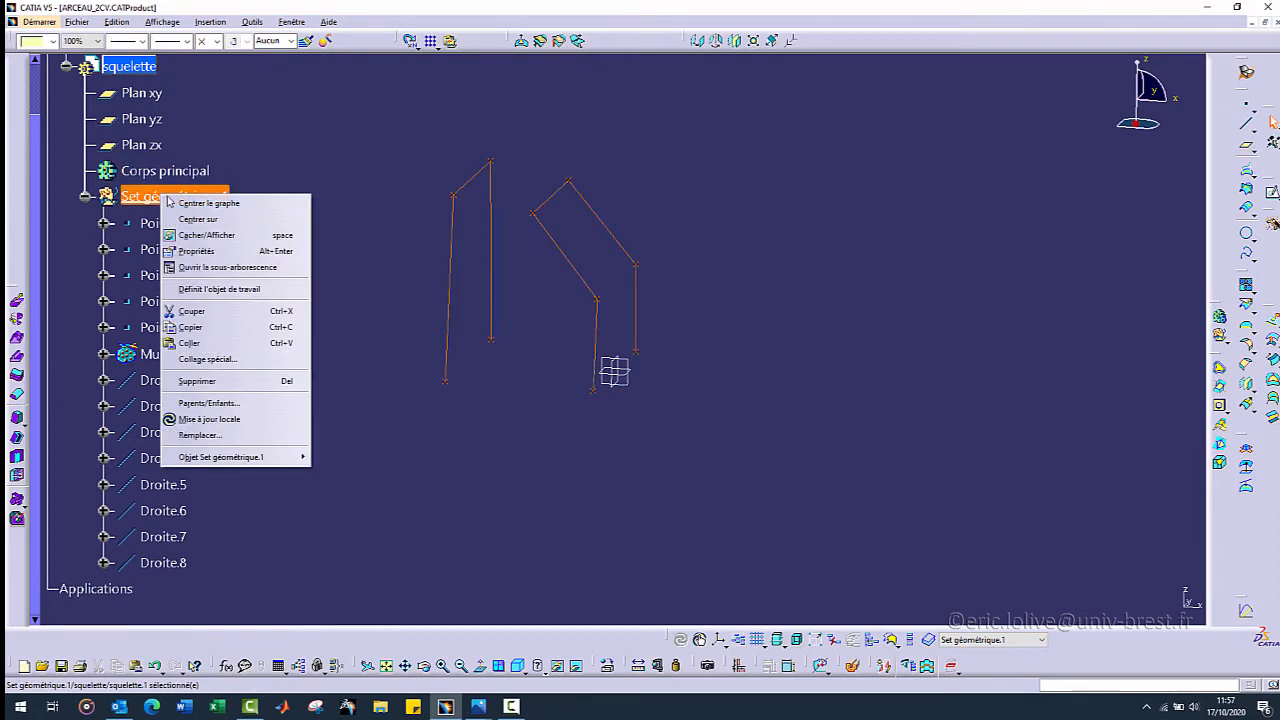
pyautogui.click(200, 252)
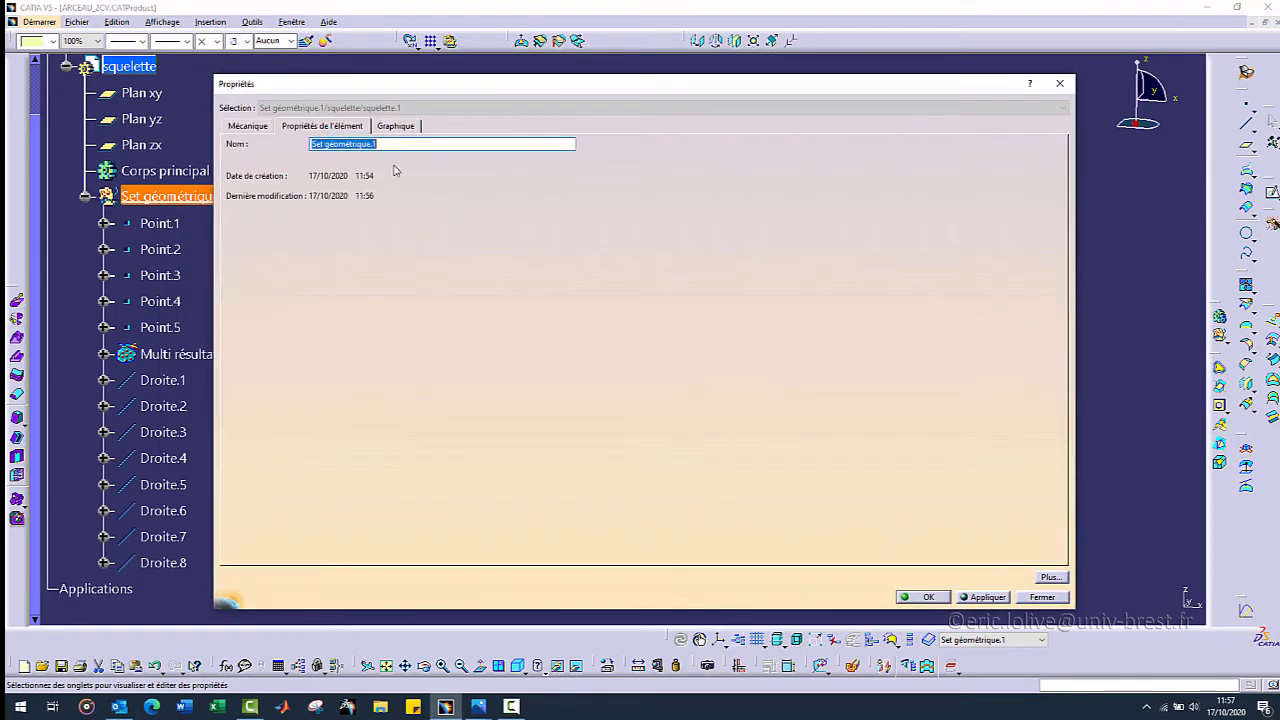
pyautogui.write('Points')
pyautogui.press('Return')
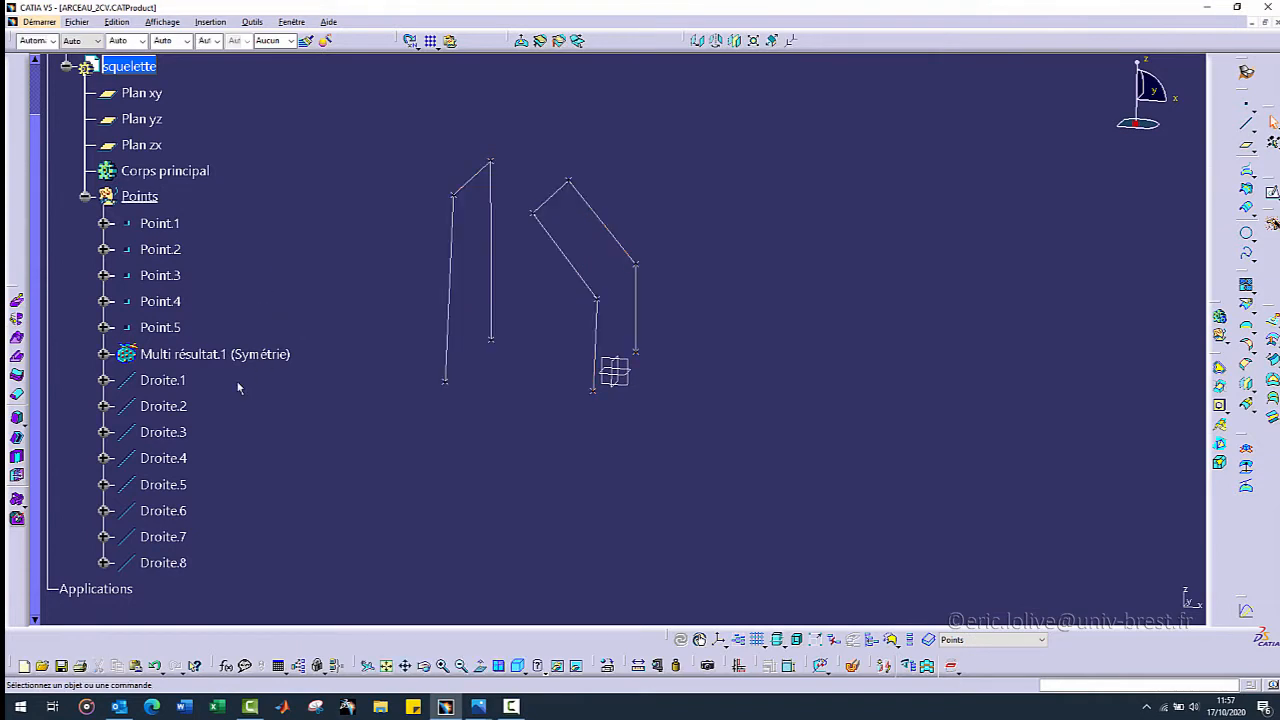
# - Group Droite.1 to Droite.8 into a new geometrical set named Droites with Corps principal as its parent
pyautogui.click(165, 380)
pyautogui.keyDown('ctrl'); pyautogui.click(188, 564); pyautogui.keyUp('ctrl')
pyautogui.keyDown('shift'); pyautogui.click(188, 564); pyautogui.keyUp('shift')
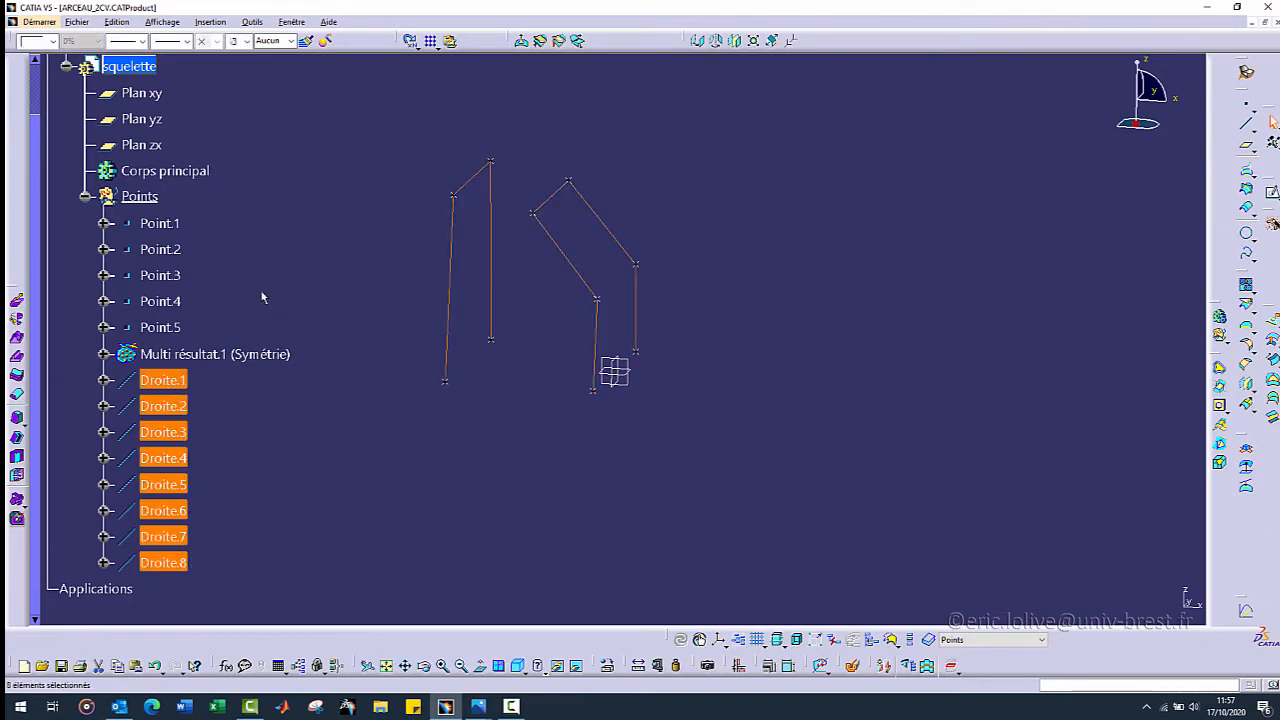
pyautogui.click(210, 22)
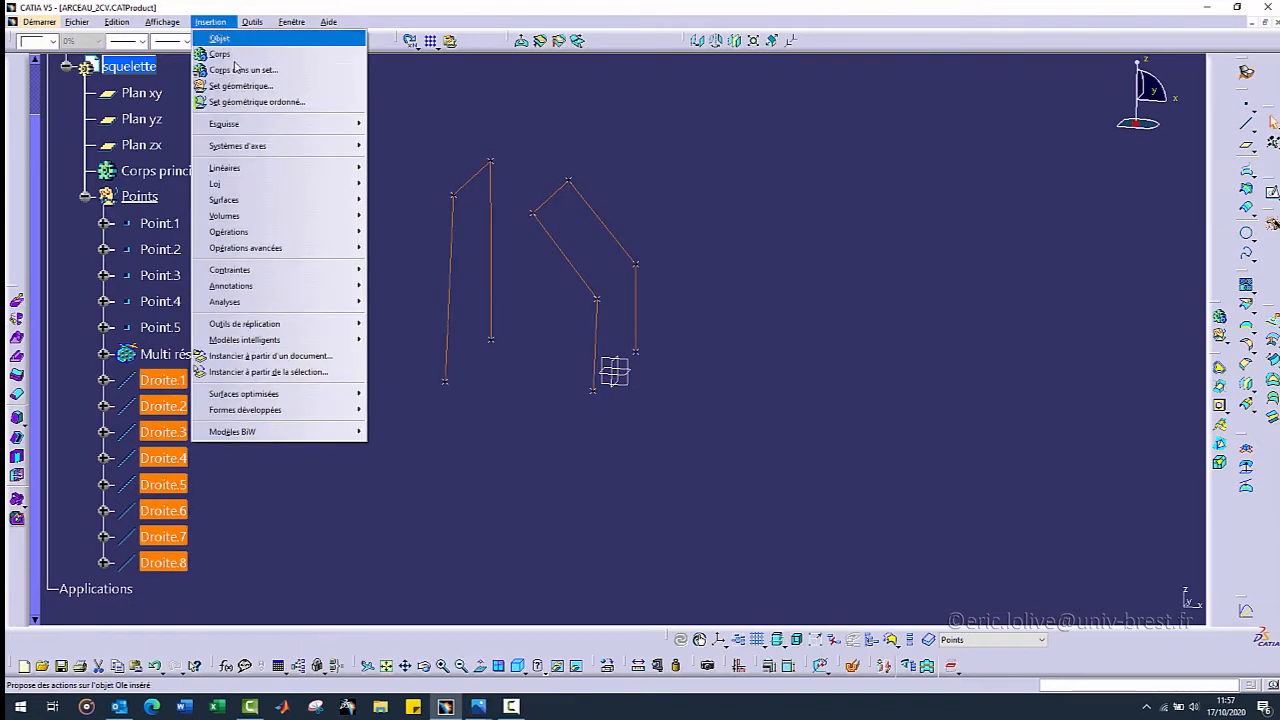
pyautogui.click(237, 87)
pyautogui.moveTo(1112, 502); pyautogui.dragTo(759, 192)
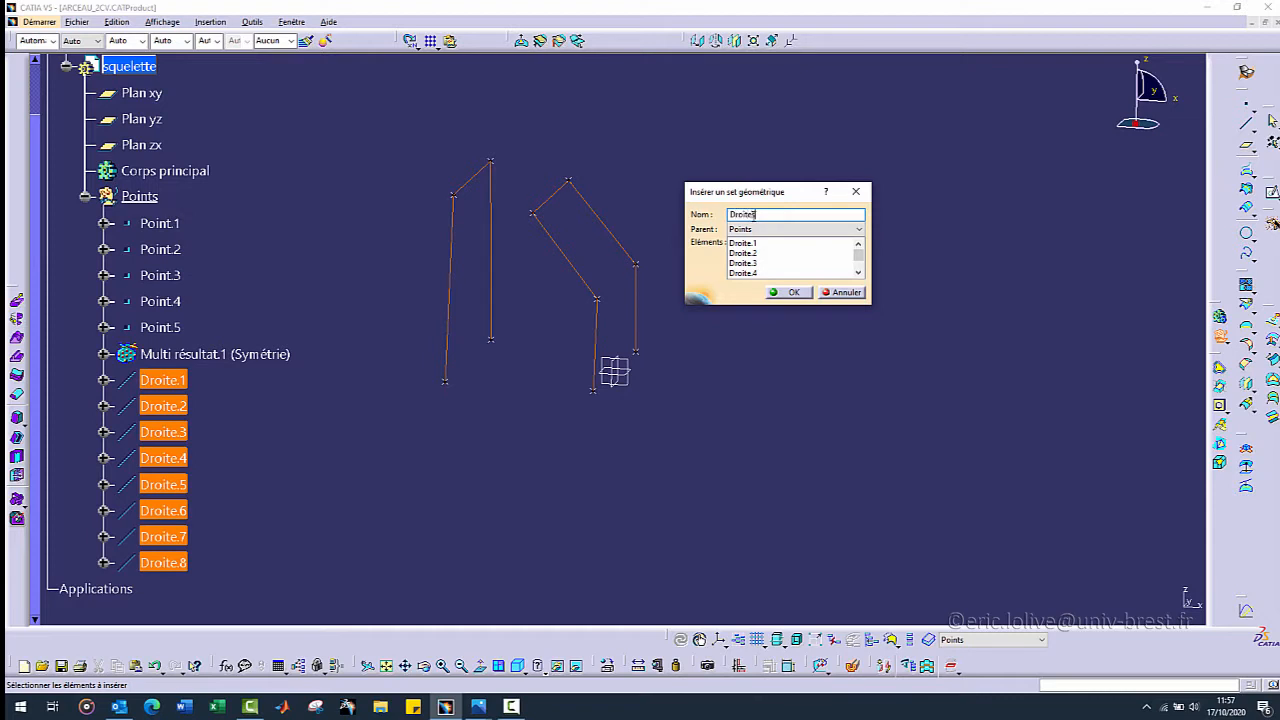
pyautogui.click(746, 229)
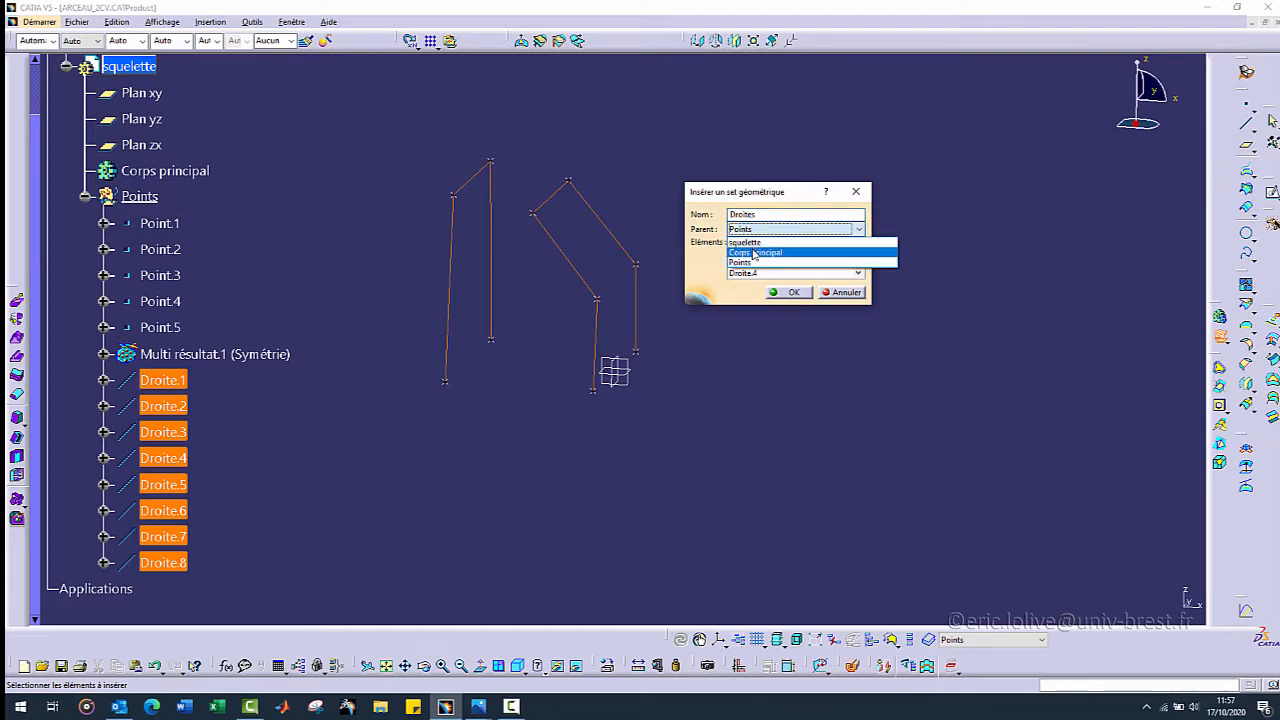
pyautogui.click(754, 253)
pyautogui.click(790, 292)
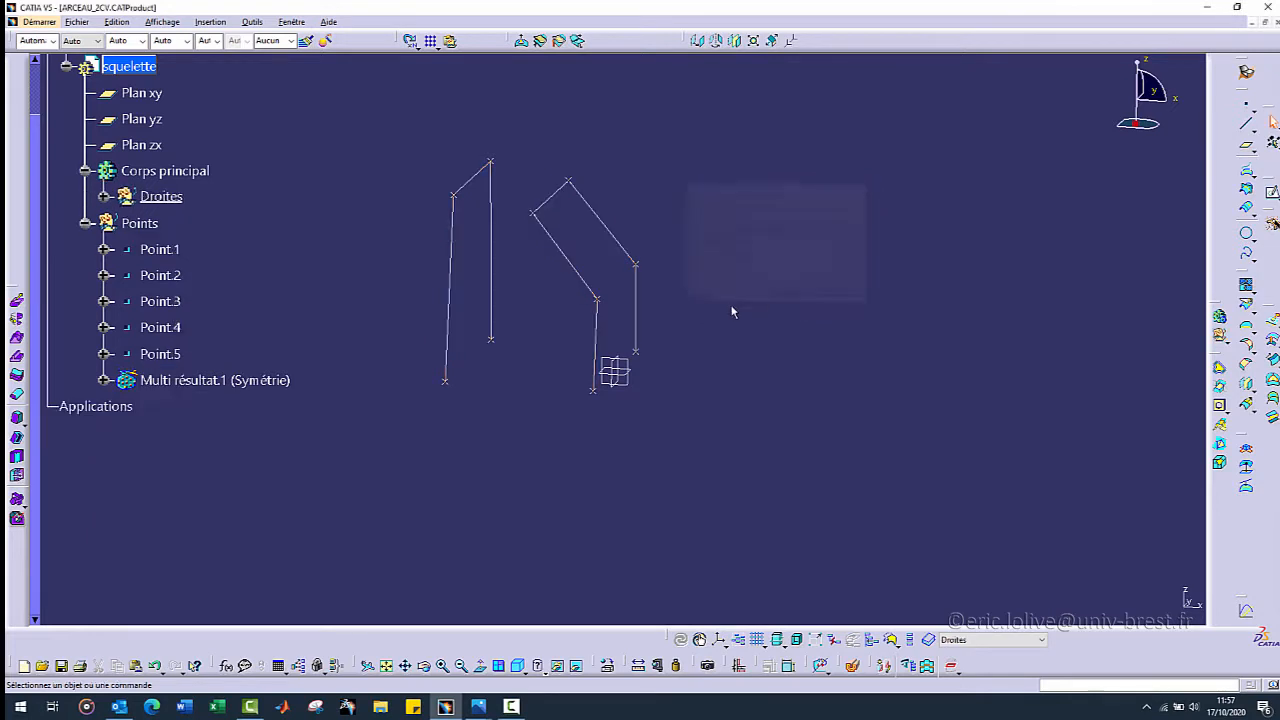
# - Change the parent of the Droites set to squelette, placing it in the last position
pyautogui.rightClick(165, 202)
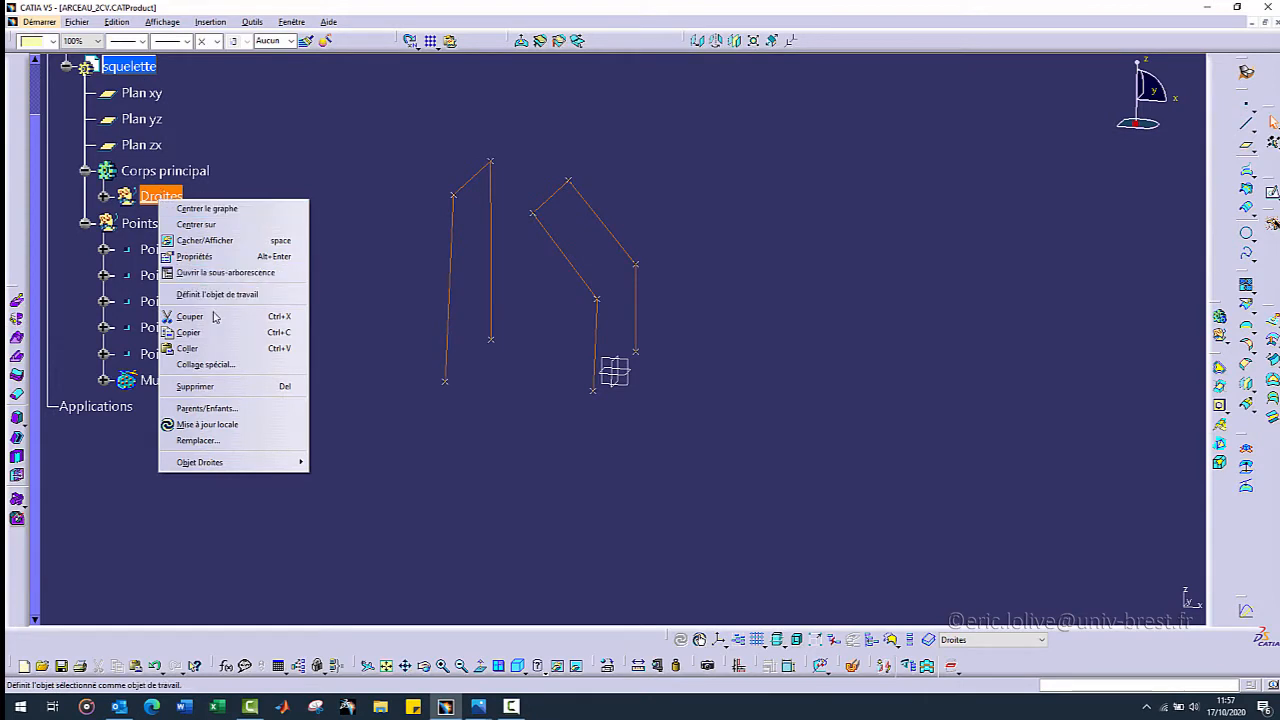
pyautogui.moveTo(280, 462)
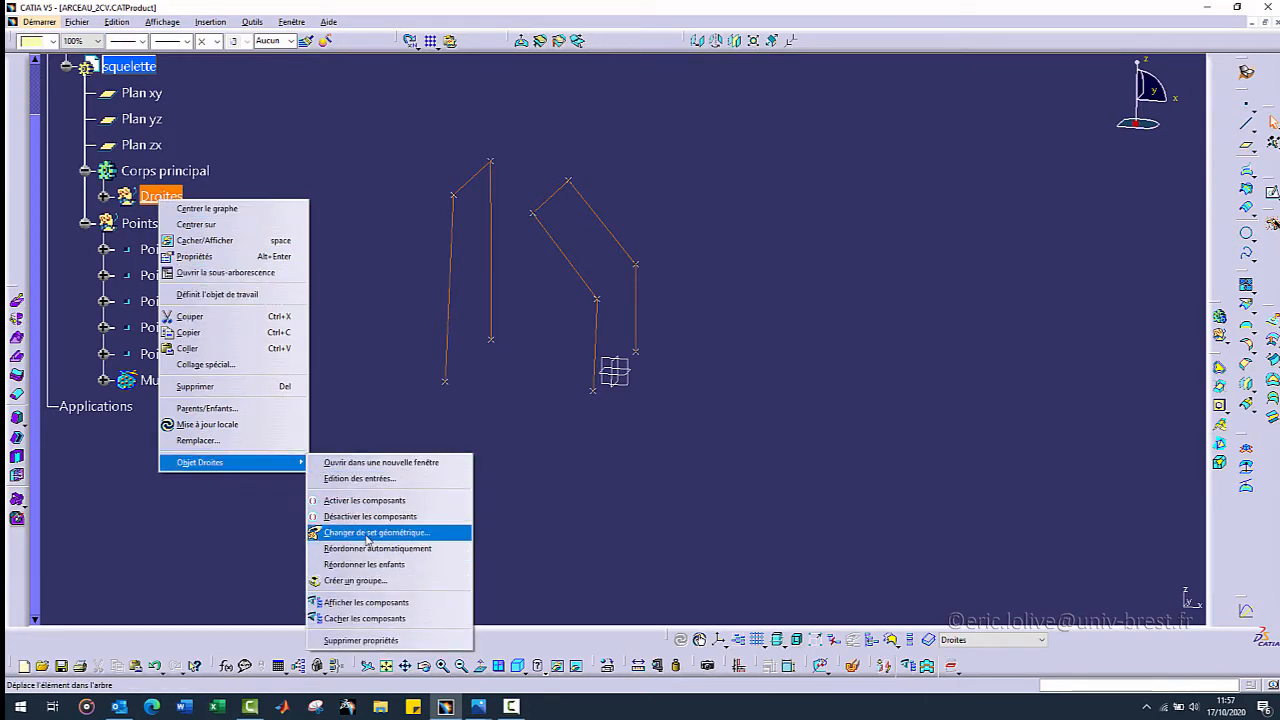
pyautogui.click(367, 533)
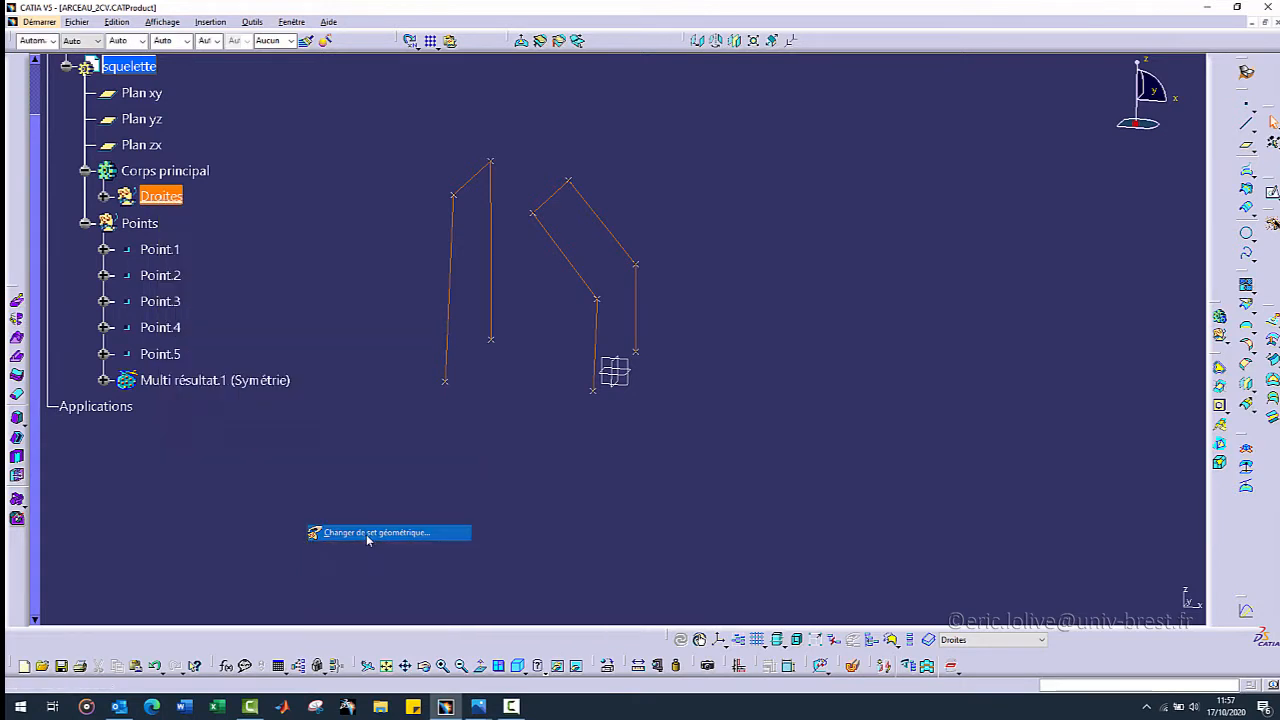
pyautogui.click(140, 66)
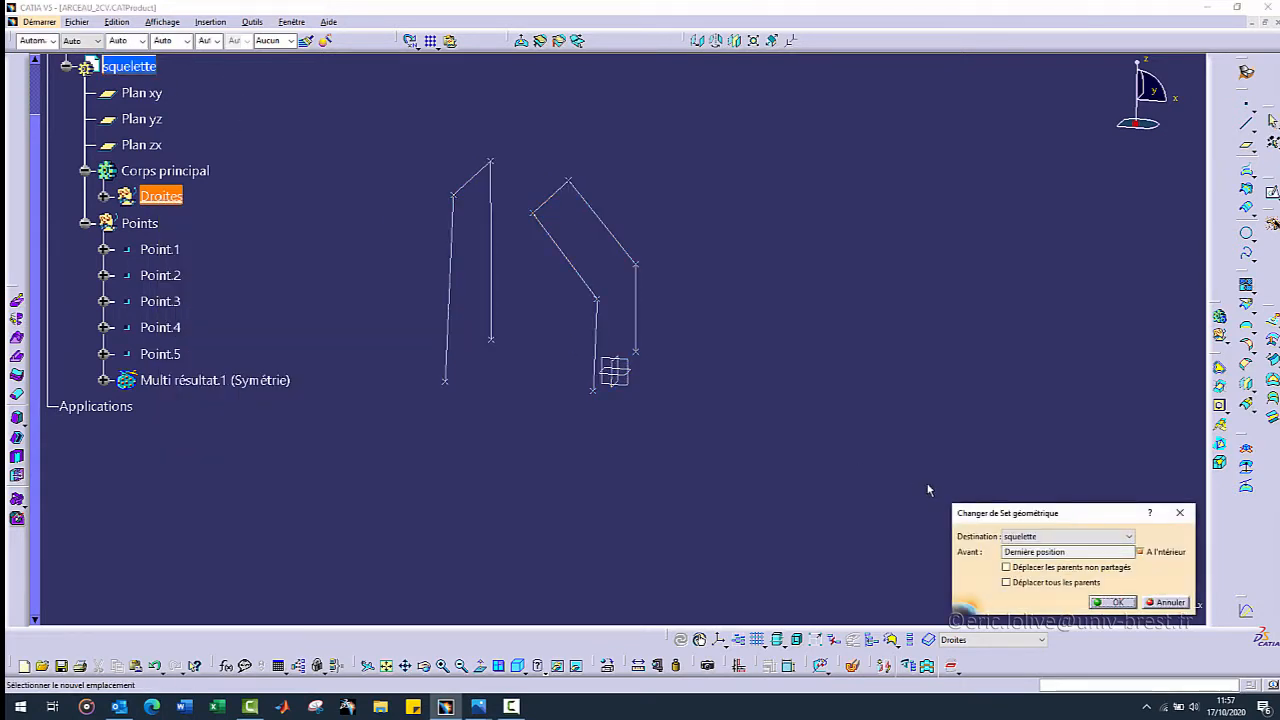
pyautogui.click(1108, 602)
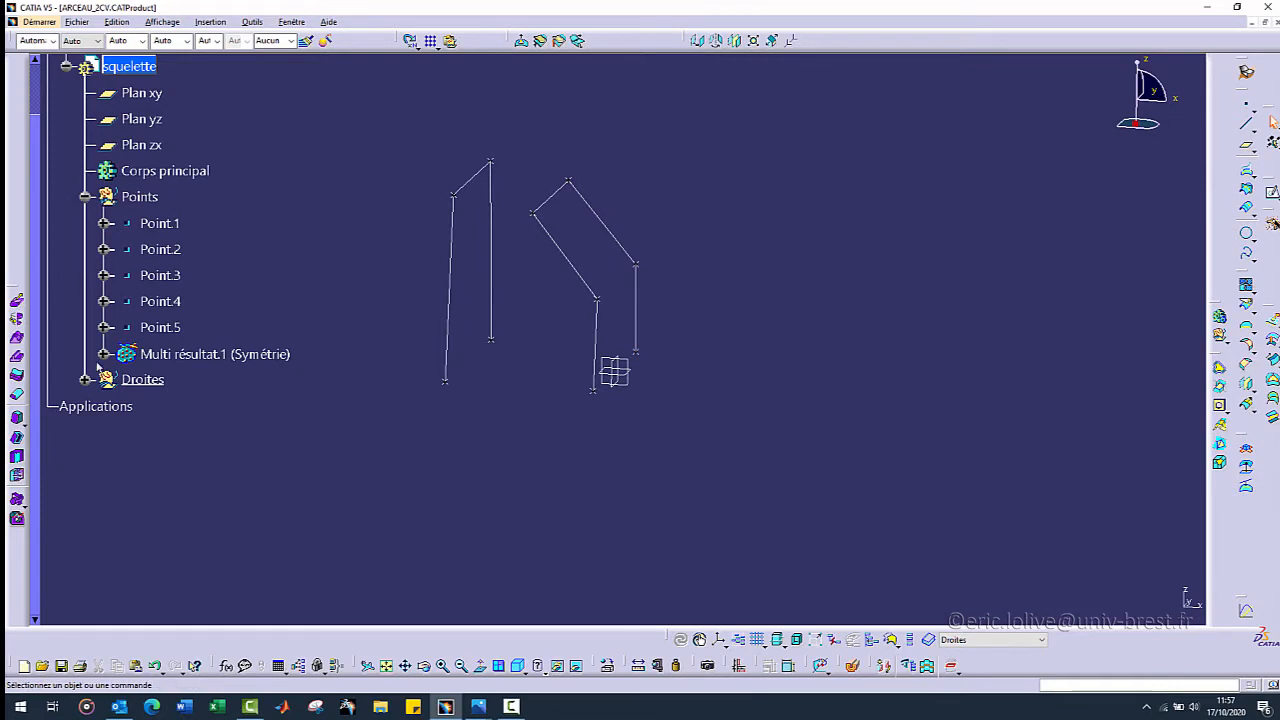
# - Expand the Droites set to check its lines, and collapse the Droites and Points branches
pyautogui.click(86, 380)
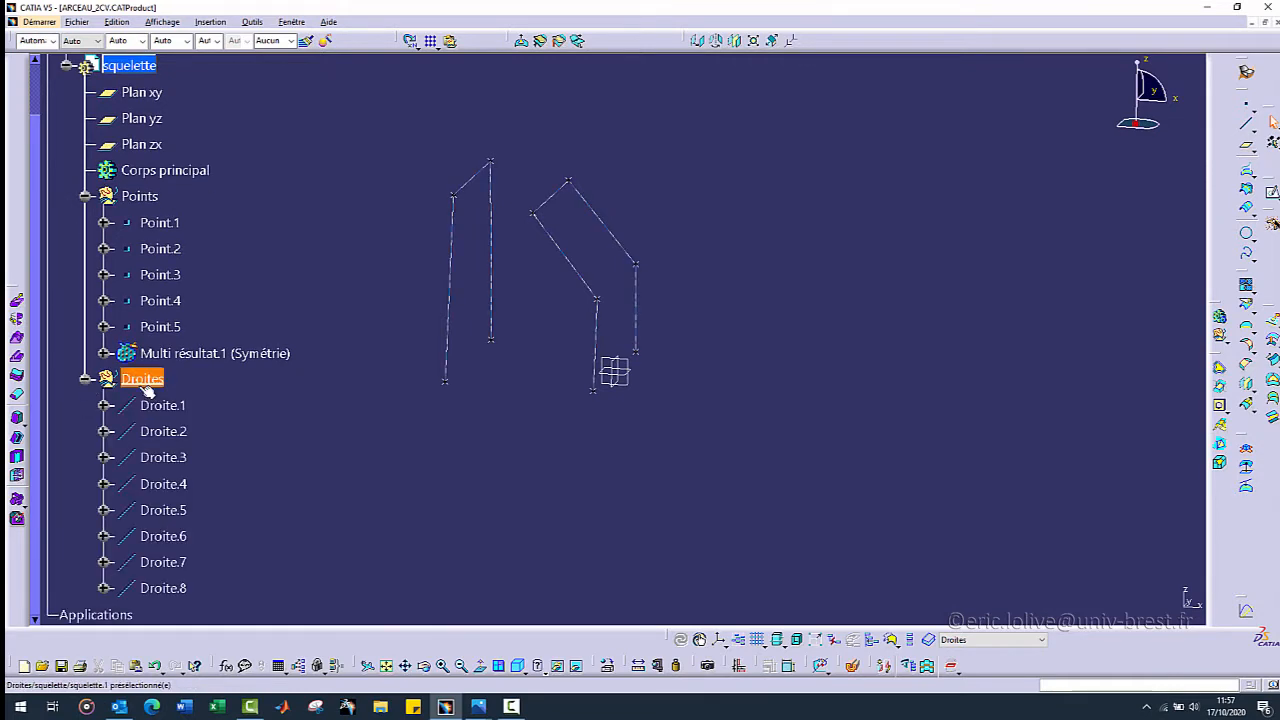
pyautogui.click(86, 380)
pyautogui.click(86, 196)
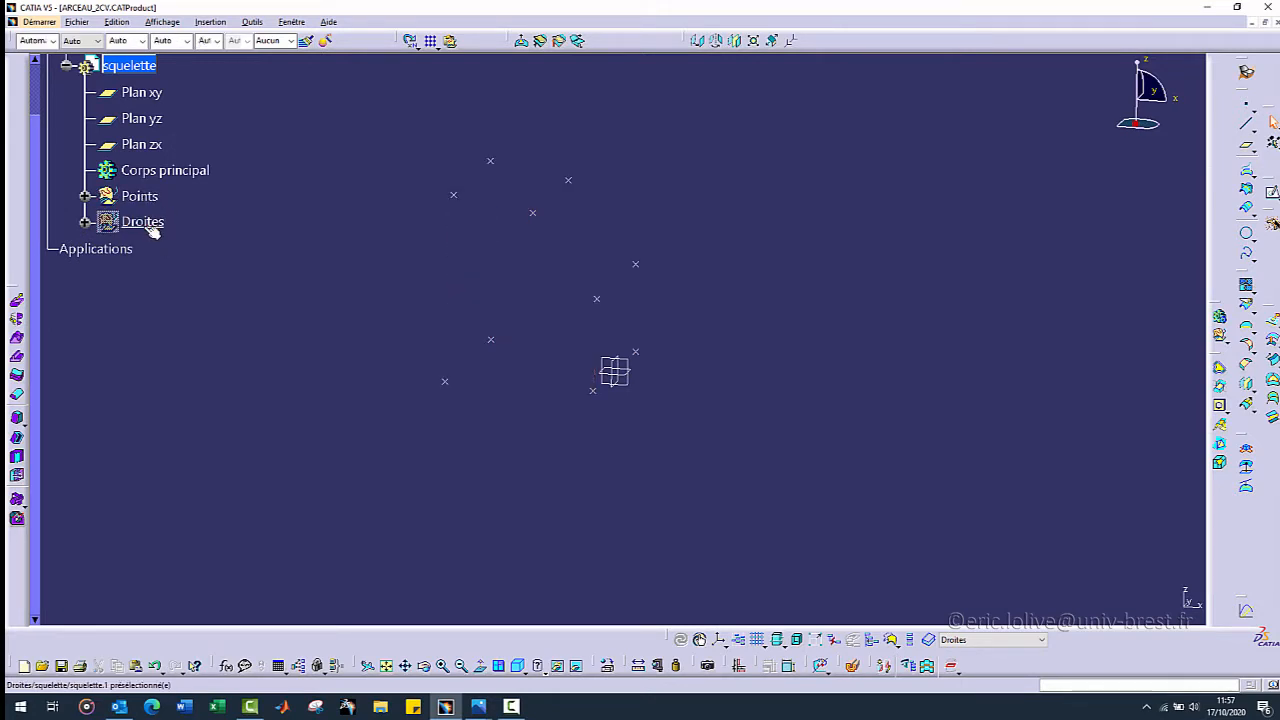
pyautogui.moveTo(640, 374); pyautogui.dragTo(452, 352, button='middle')
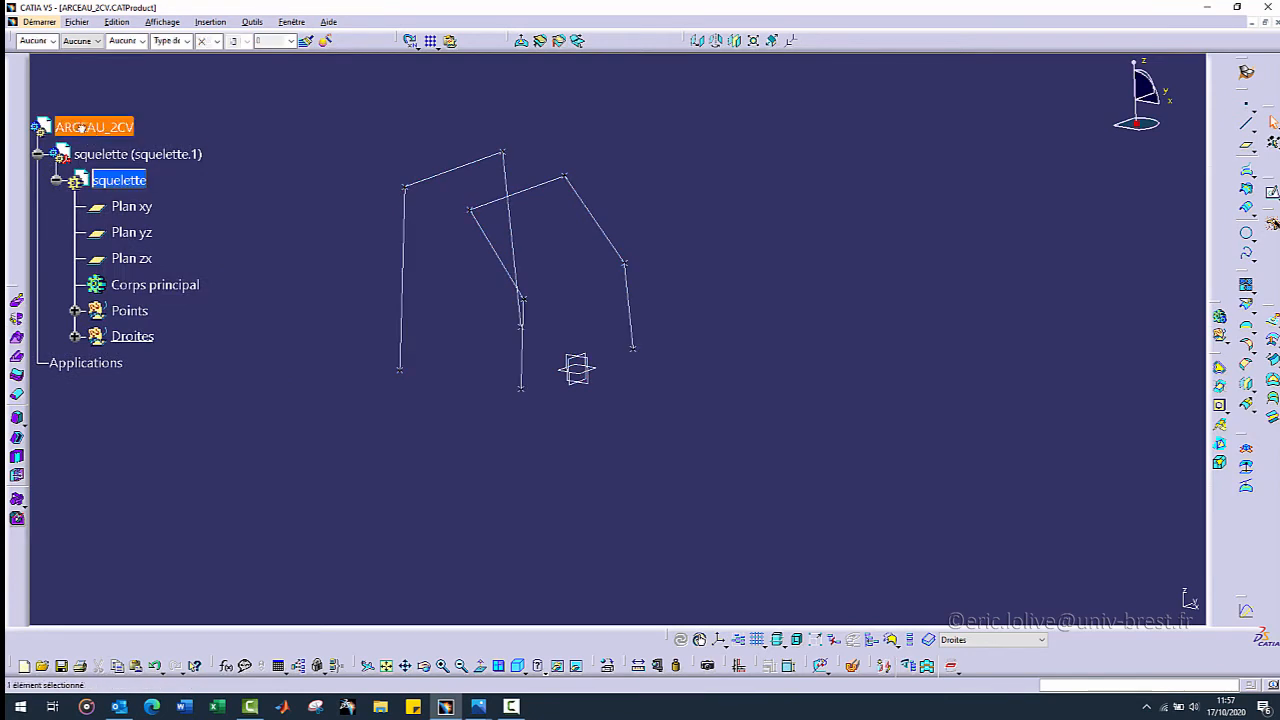
# - Activate the ARCEAU_2CV product and insert a new part named TubAR in it, using the assembly origin as the part's origin
pyautogui.doubleClick(81, 130)
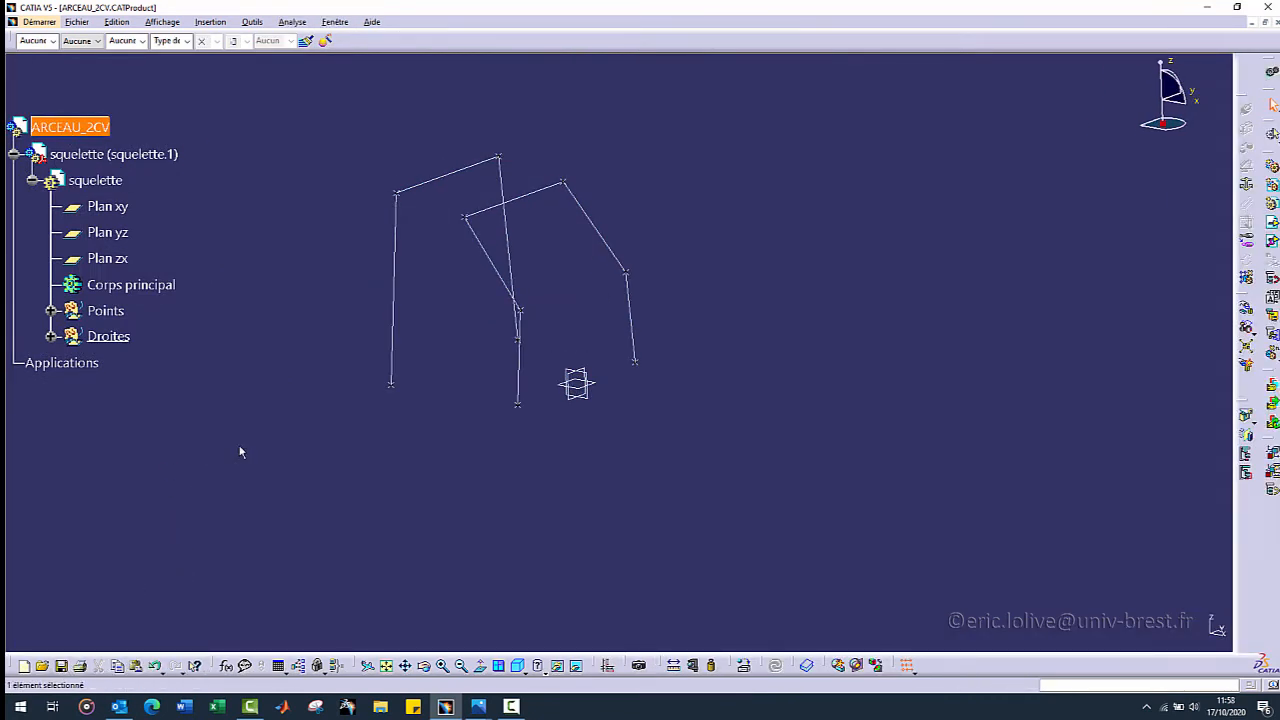
pyautogui.click(787, 472)
pyautogui.moveTo(760, 423); pyautogui.dragTo(891, 426, button='middle')
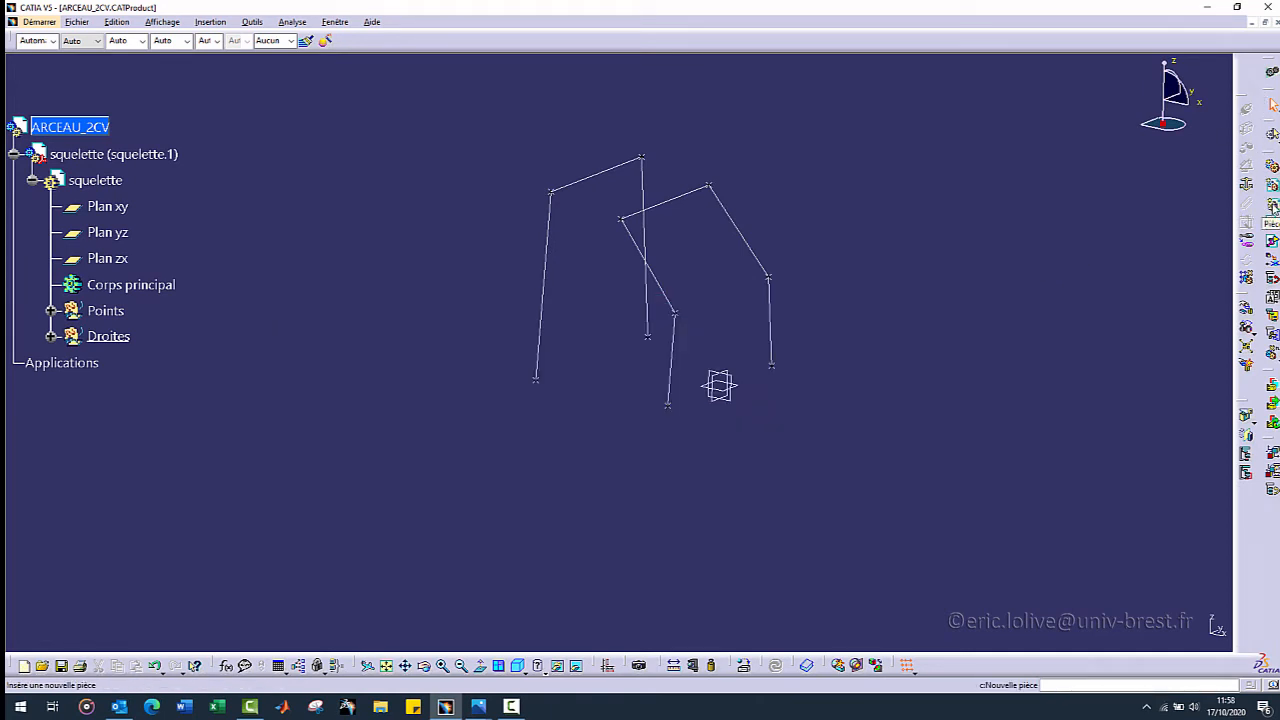
pyautogui.click(1273, 205)
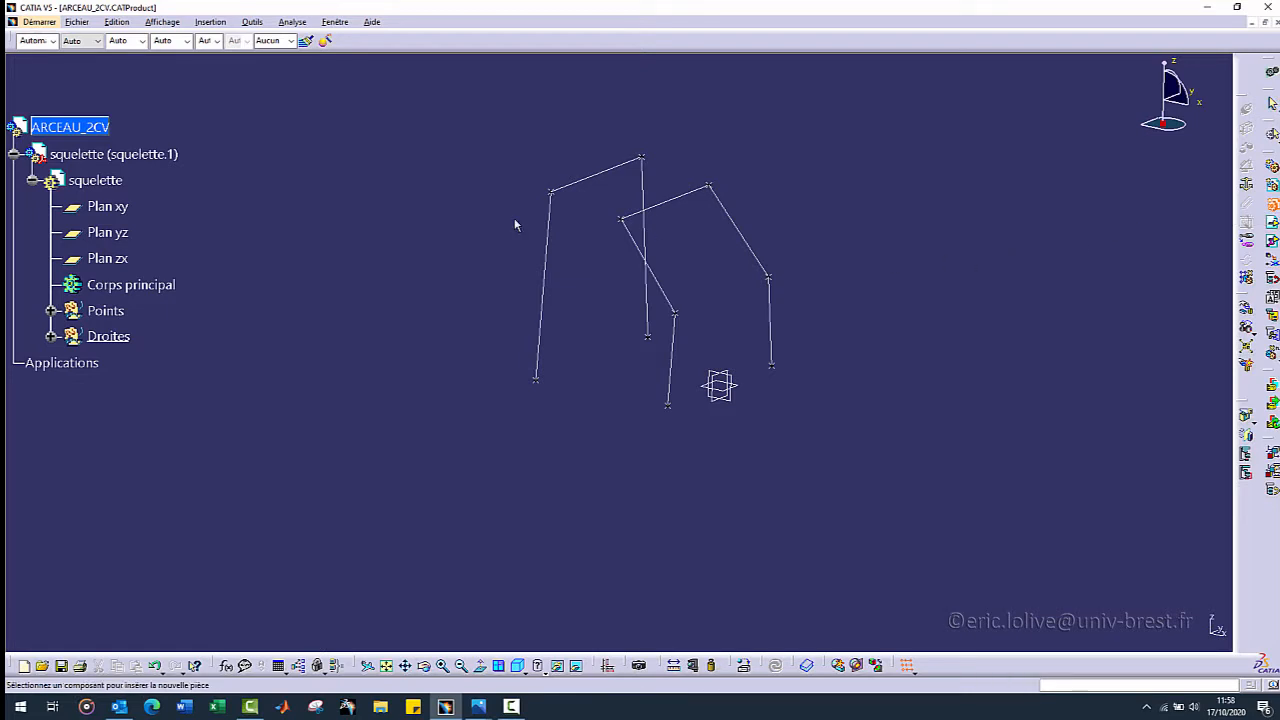
pyautogui.click(100, 127)
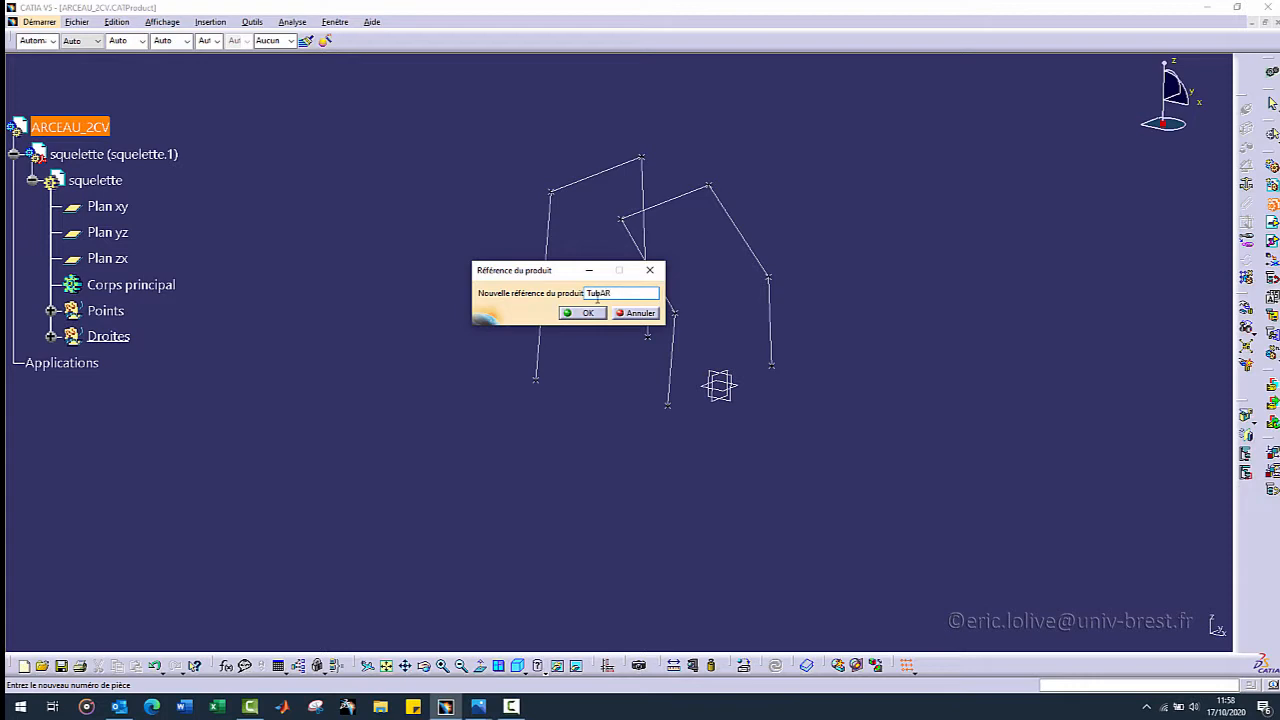
pyautogui.moveTo(563, 271); pyautogui.dragTo(383, 300)
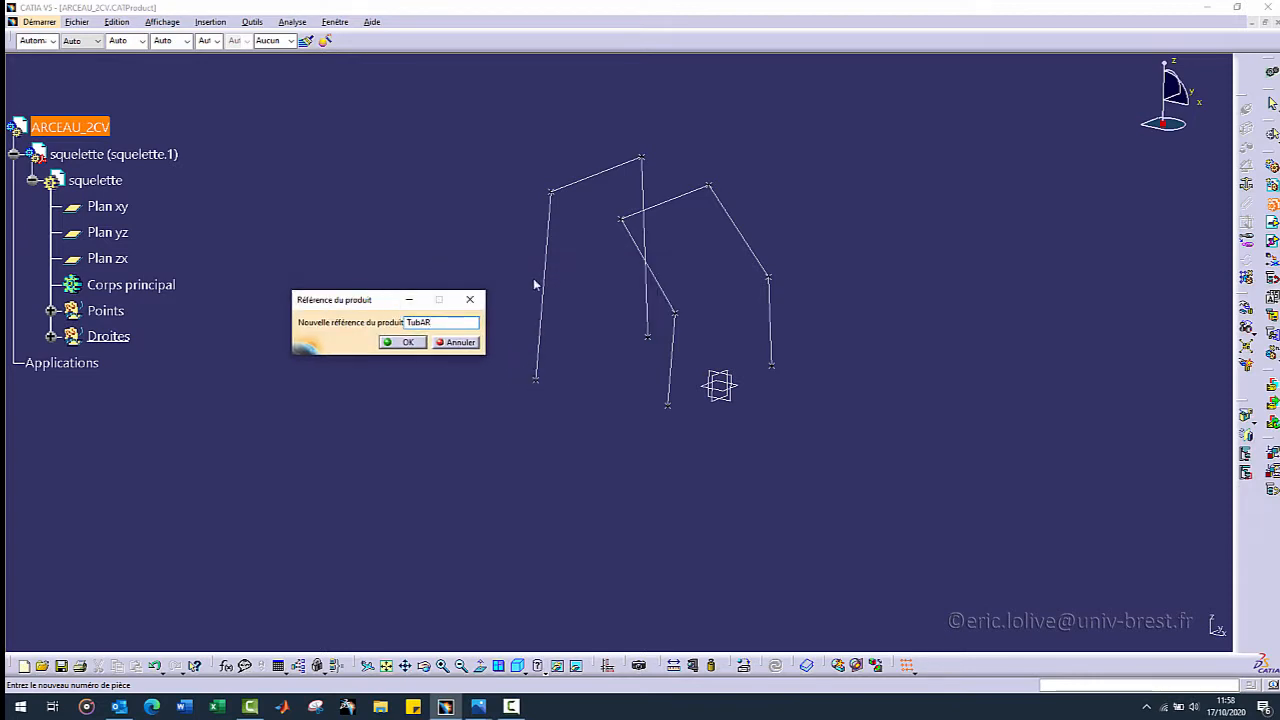
pyautogui.click(406, 343)
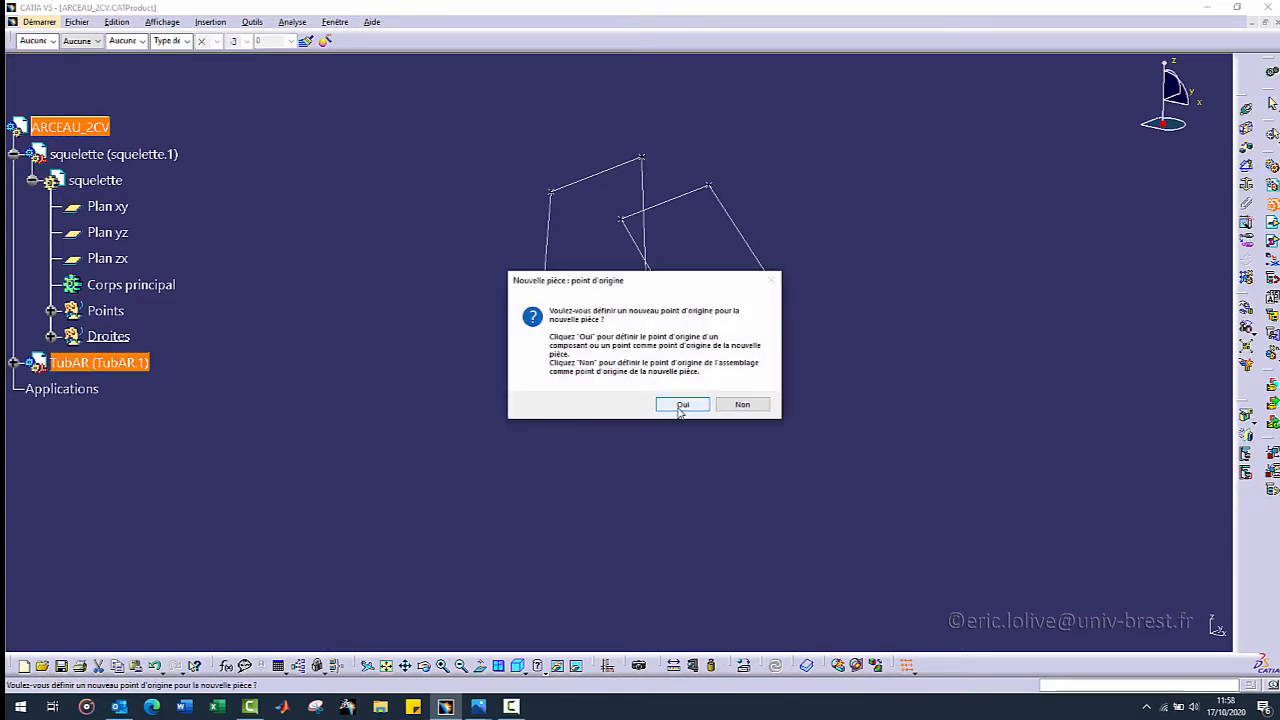
pyautogui.click(745, 405)
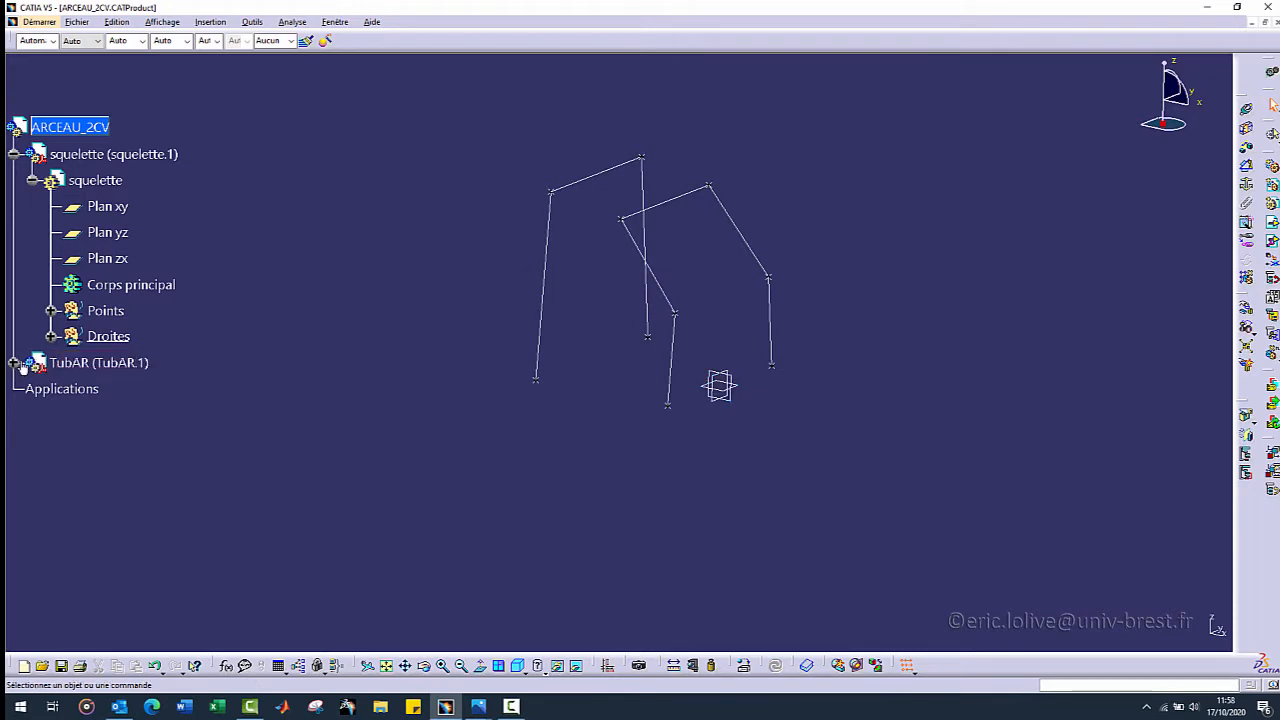
# - Create a length parameter named Diam1 with a value of 40 mm in the ARCEAU_2CV product
pyautogui.click(14, 155)
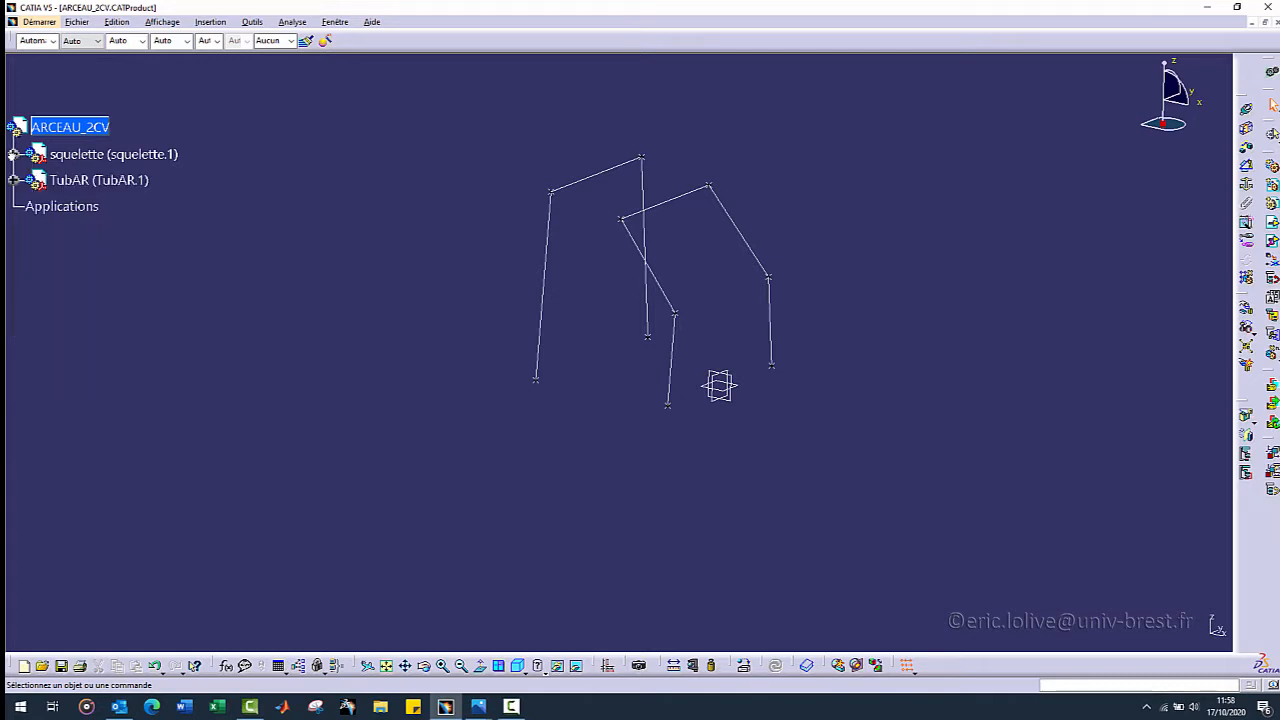
pyautogui.click(100, 132)
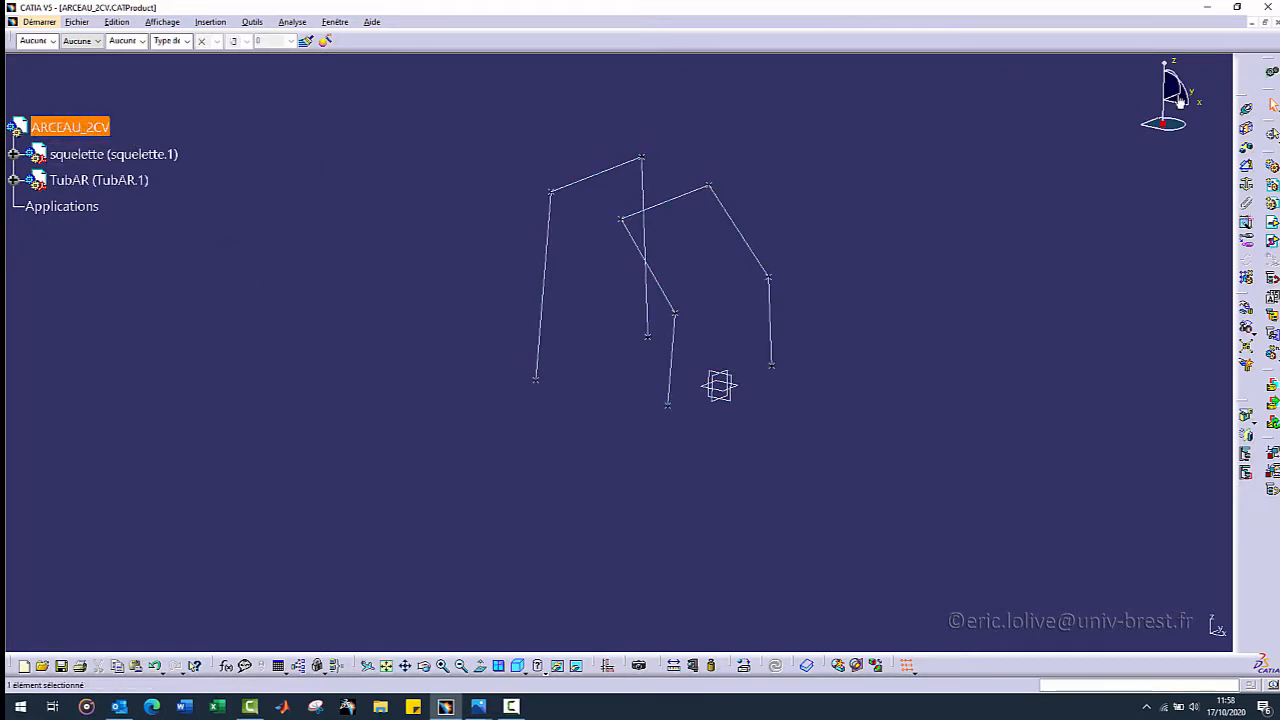
pyautogui.click(227, 667)
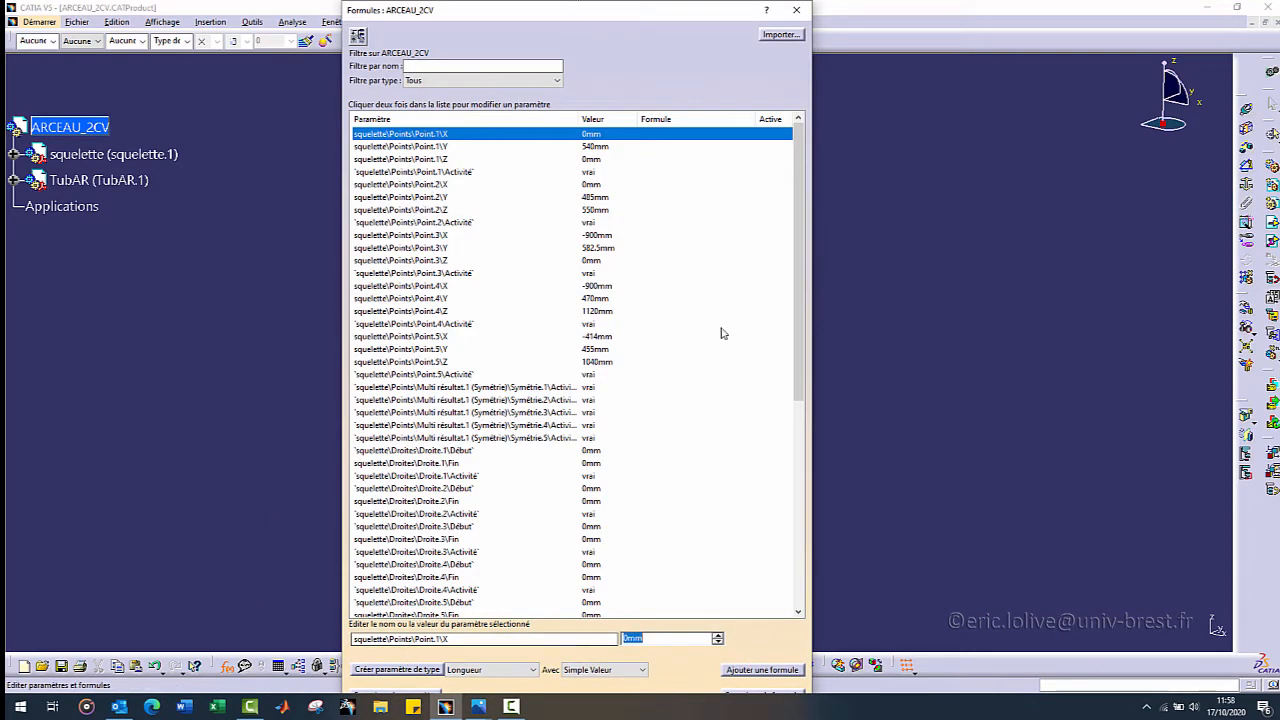
pyautogui.moveTo(690, 10); pyautogui.dragTo(599, 93)
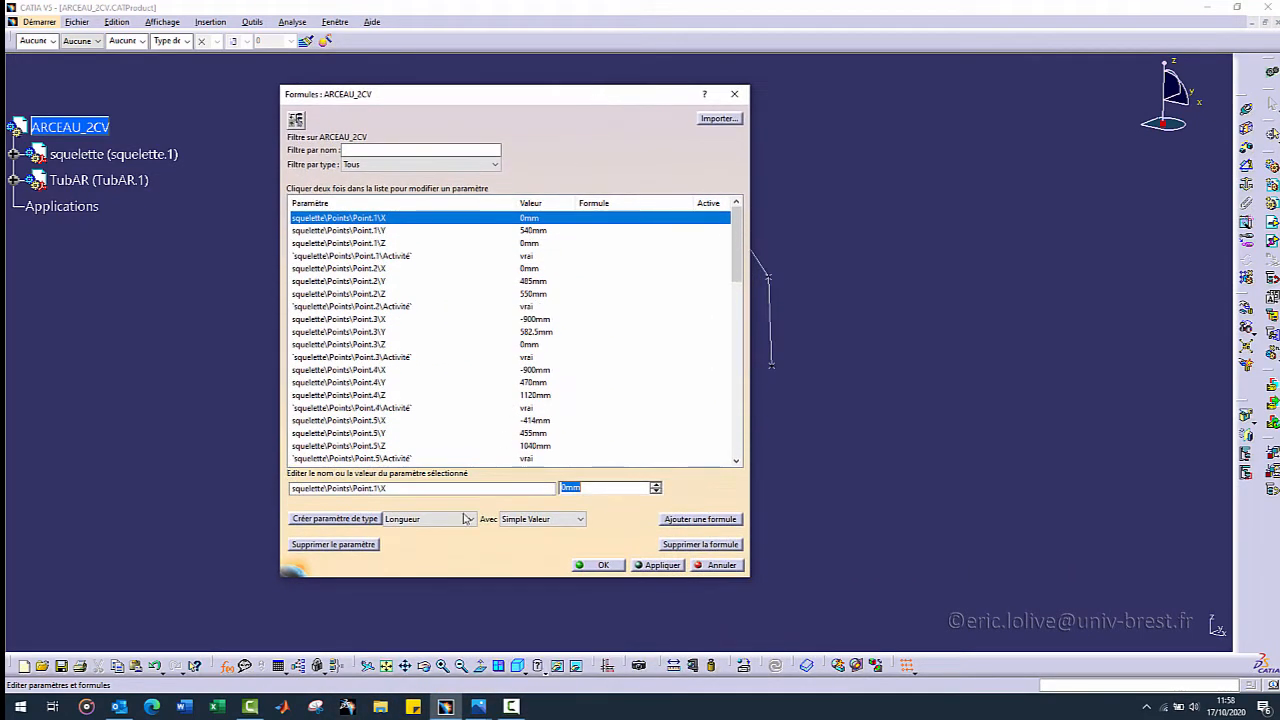
pyautogui.click(300, 519)
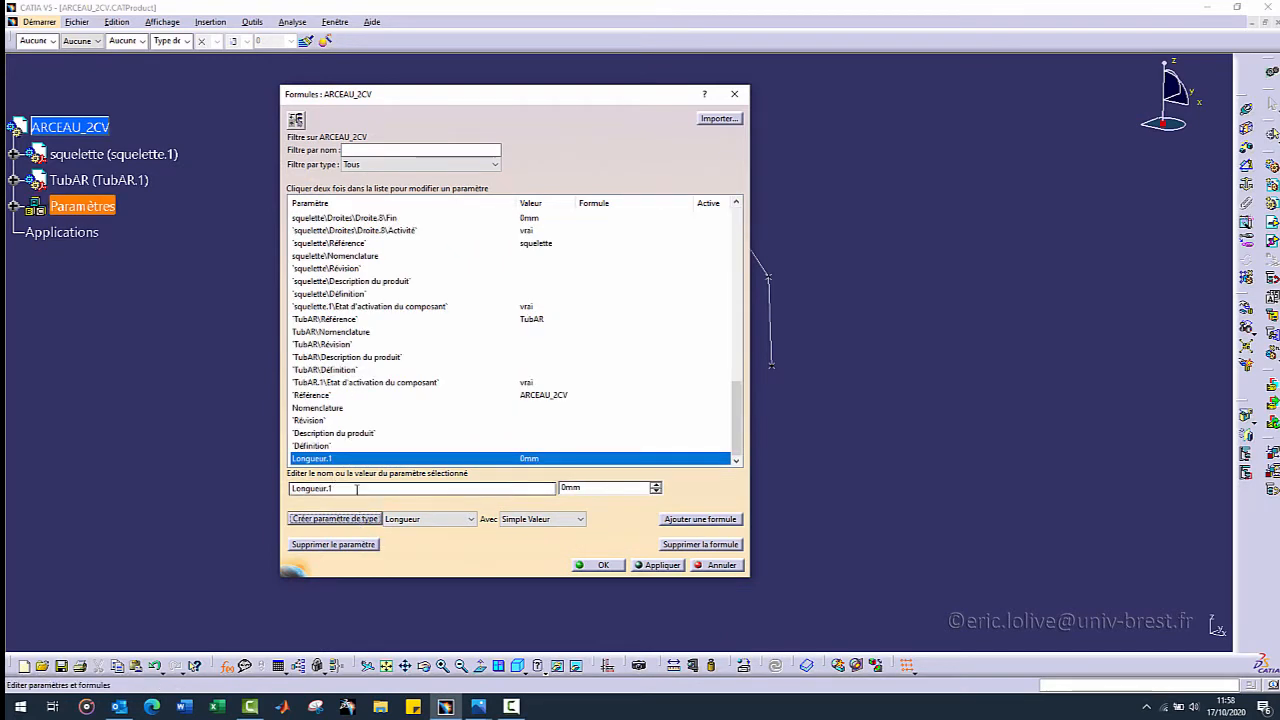
pyautogui.moveTo(357, 489); pyautogui.dragTo(232, 497)
pyautogui.write('S')
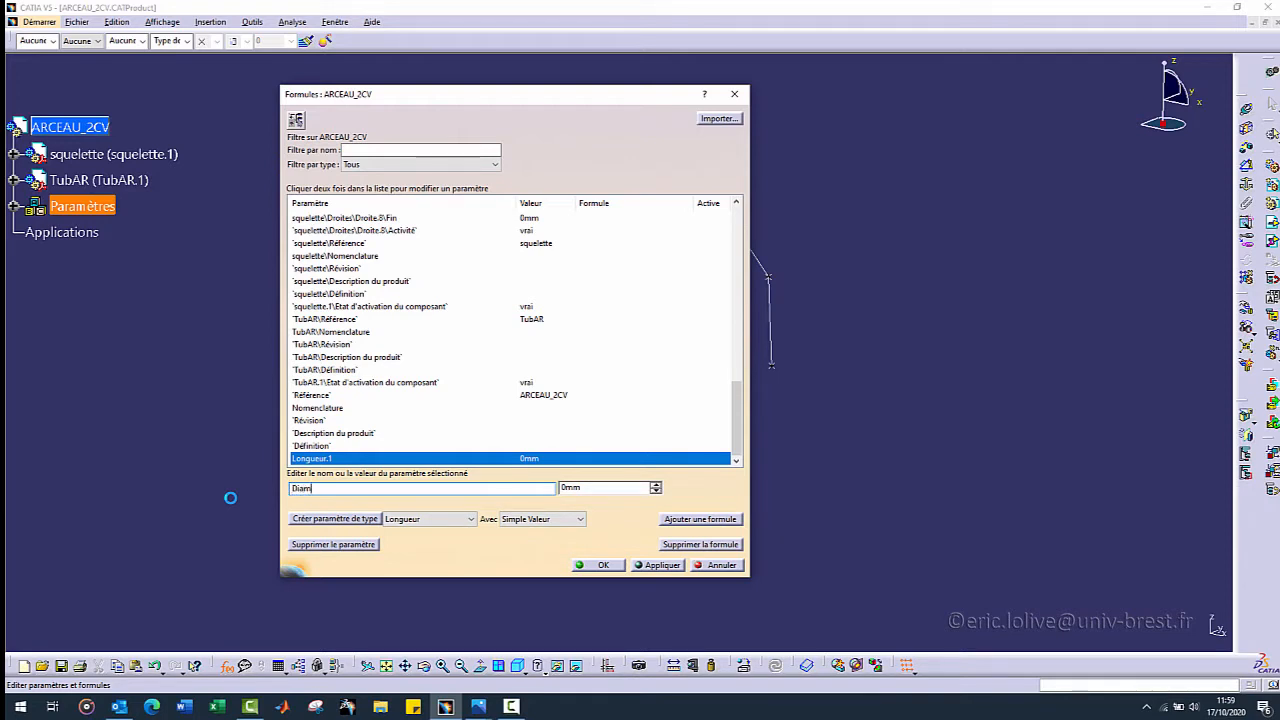
pyautogui.write('1')
pyautogui.doubleClick(588, 488)
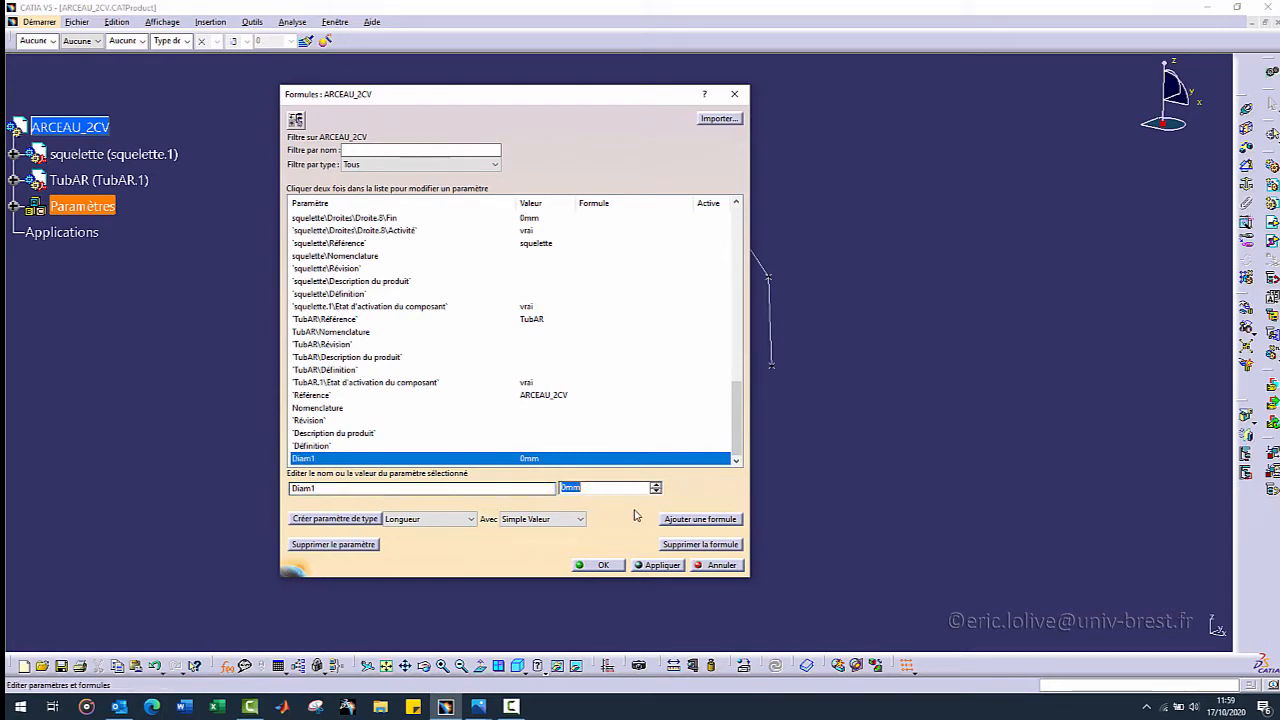
pyautogui.write('40')
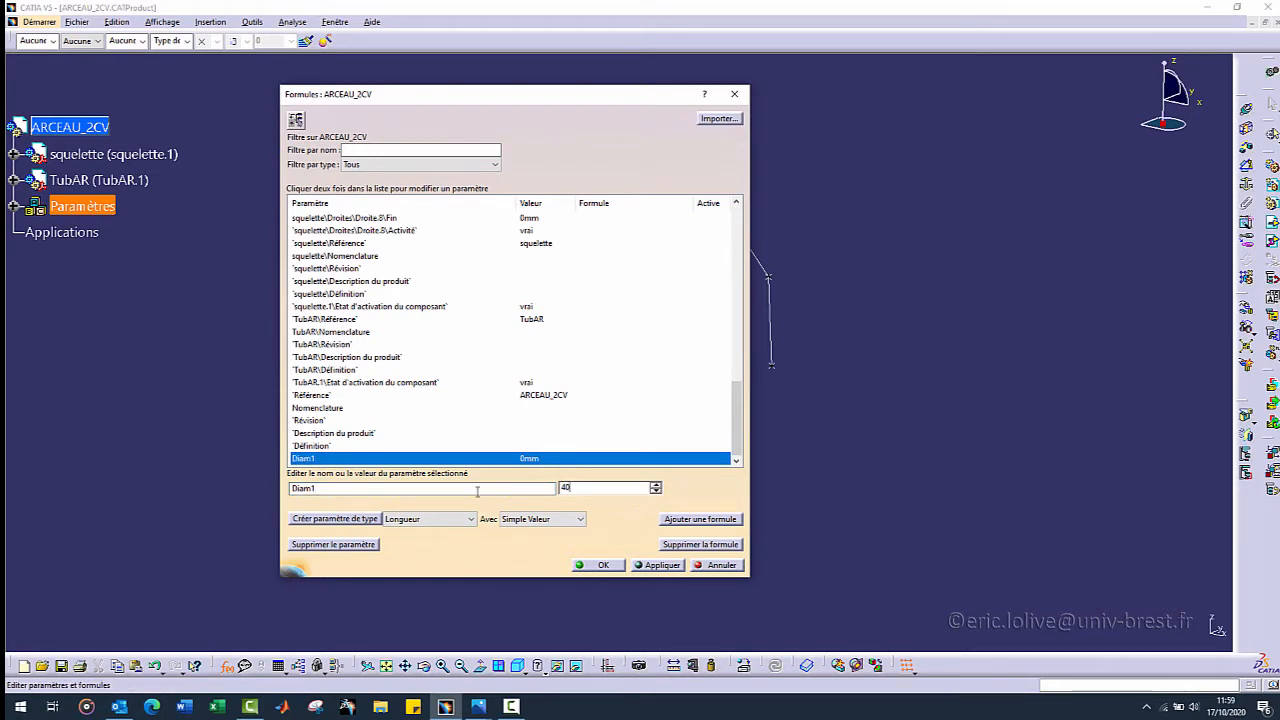
# - Create a second length parameter named diam1 with a value of 36 mm, and add a third length parameter
pyautogui.click(345, 520)
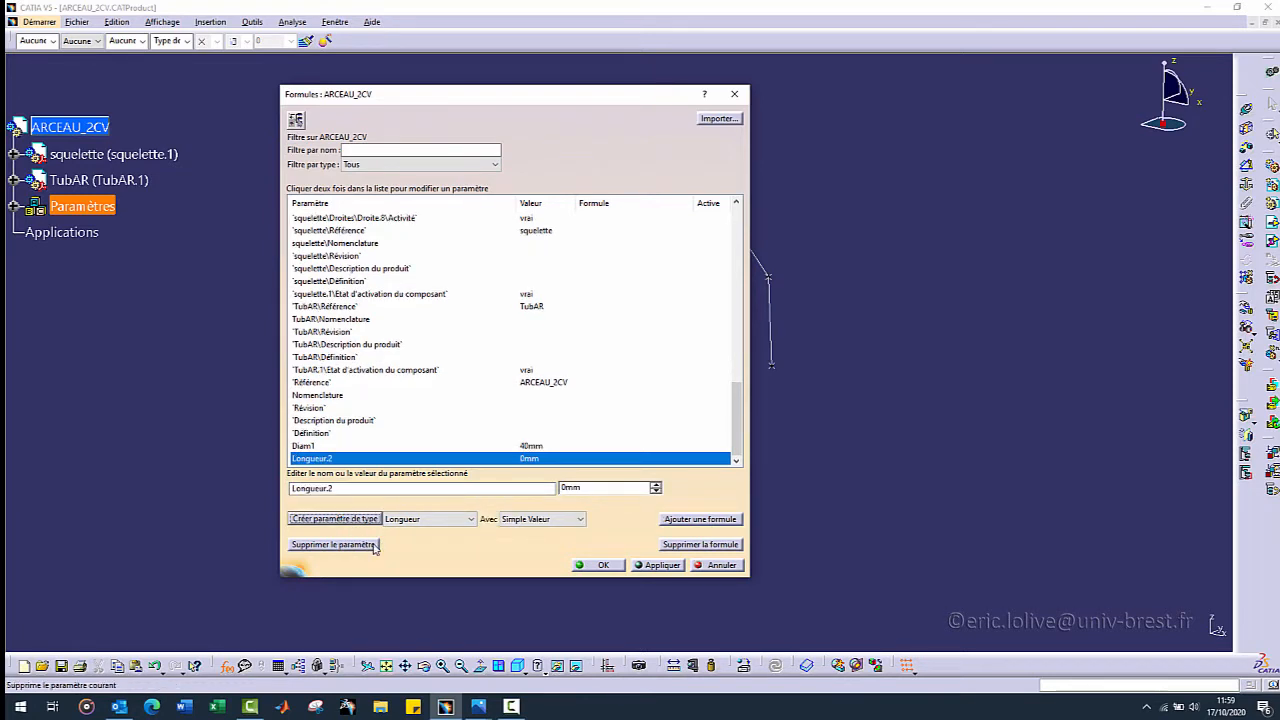
pyautogui.doubleClick(339, 488)
pyautogui.write('d')
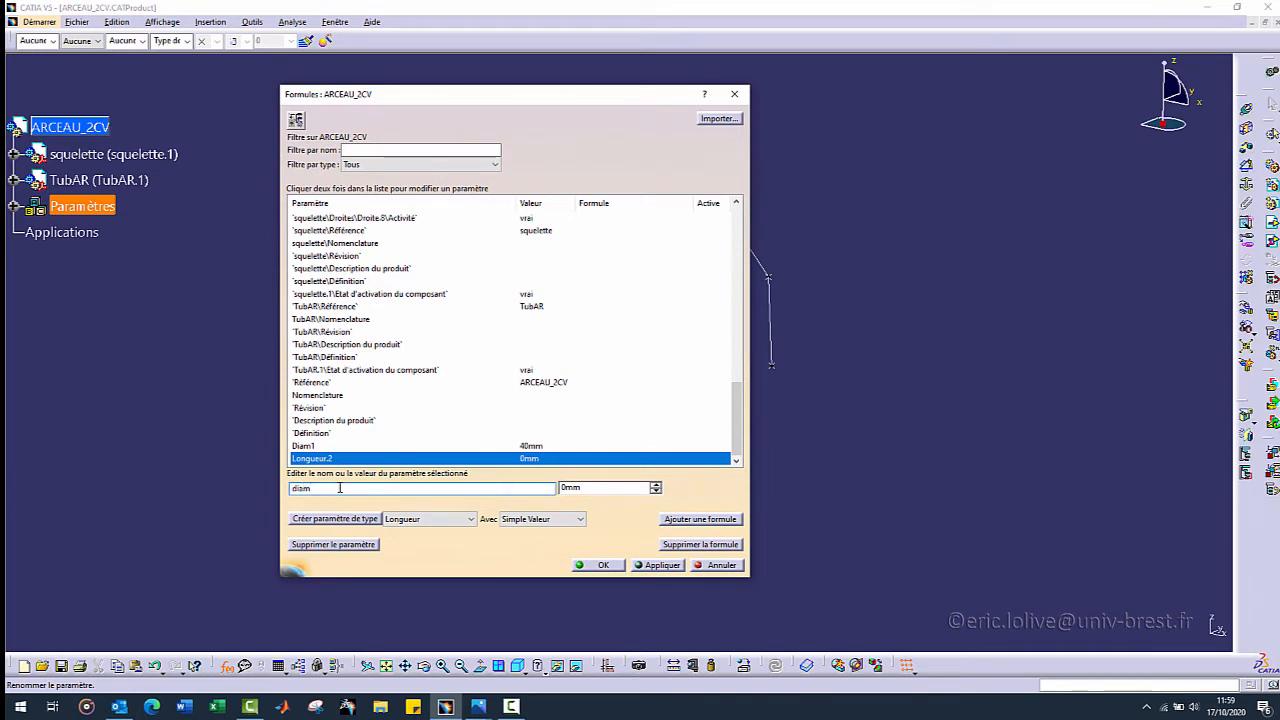
pyautogui.write('iam')
pyautogui.doubleClick(590, 487)
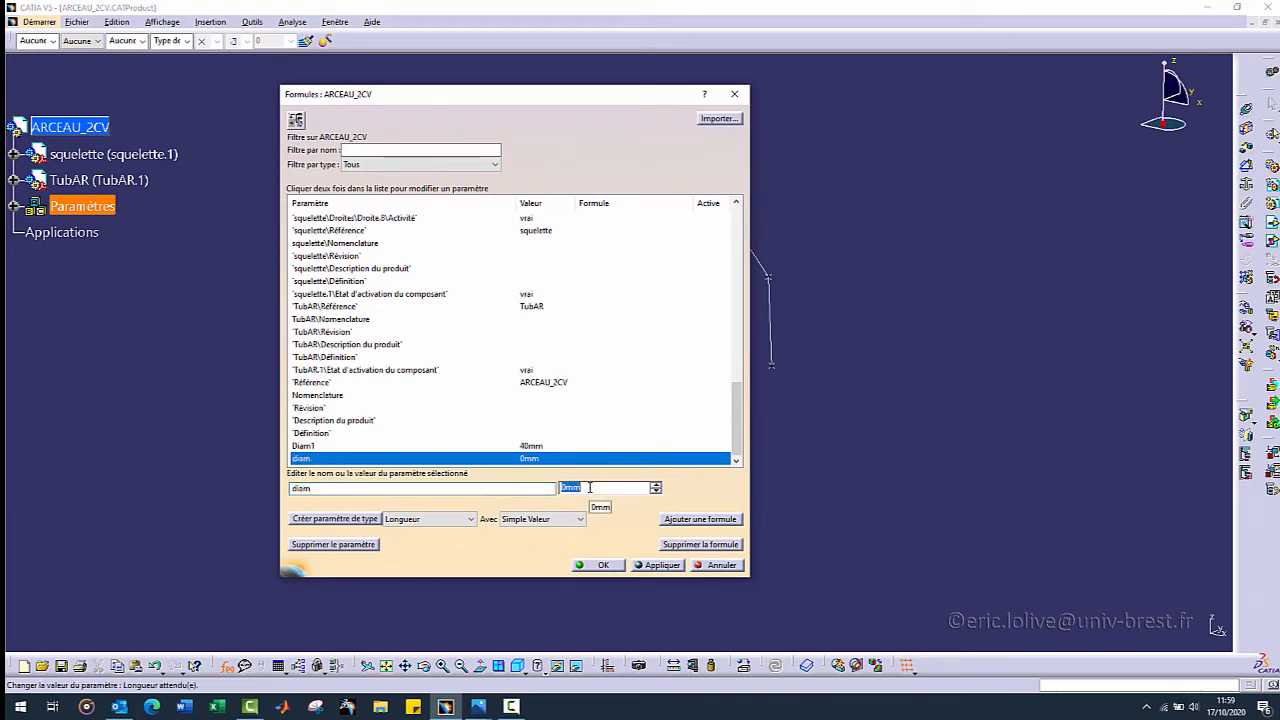
pyautogui.write('36')
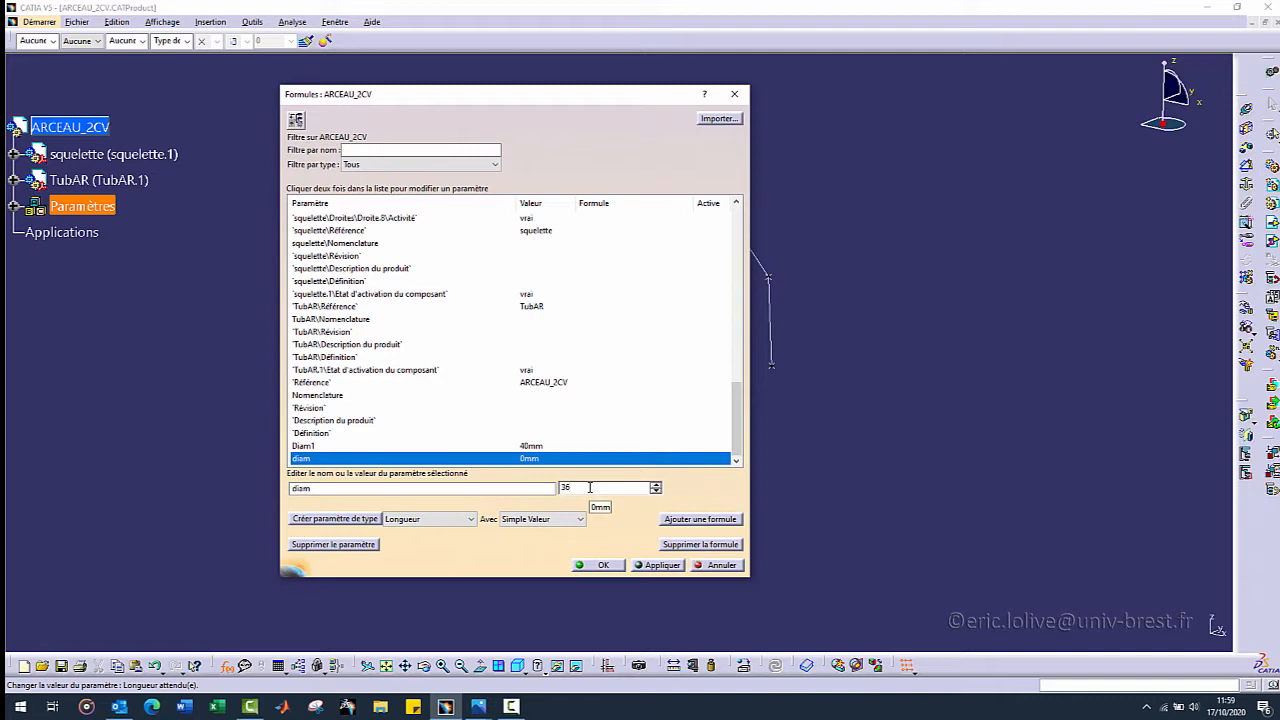
pyautogui.click(334, 518)
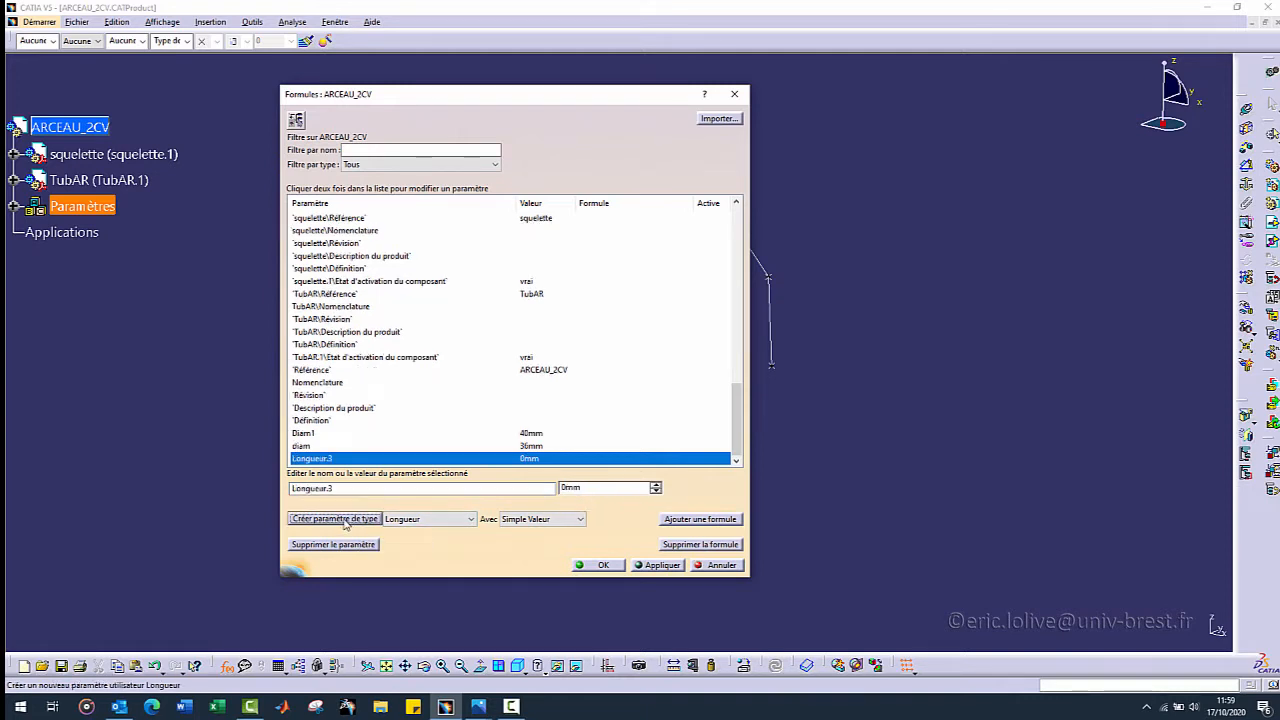
pyautogui.click(327, 446)
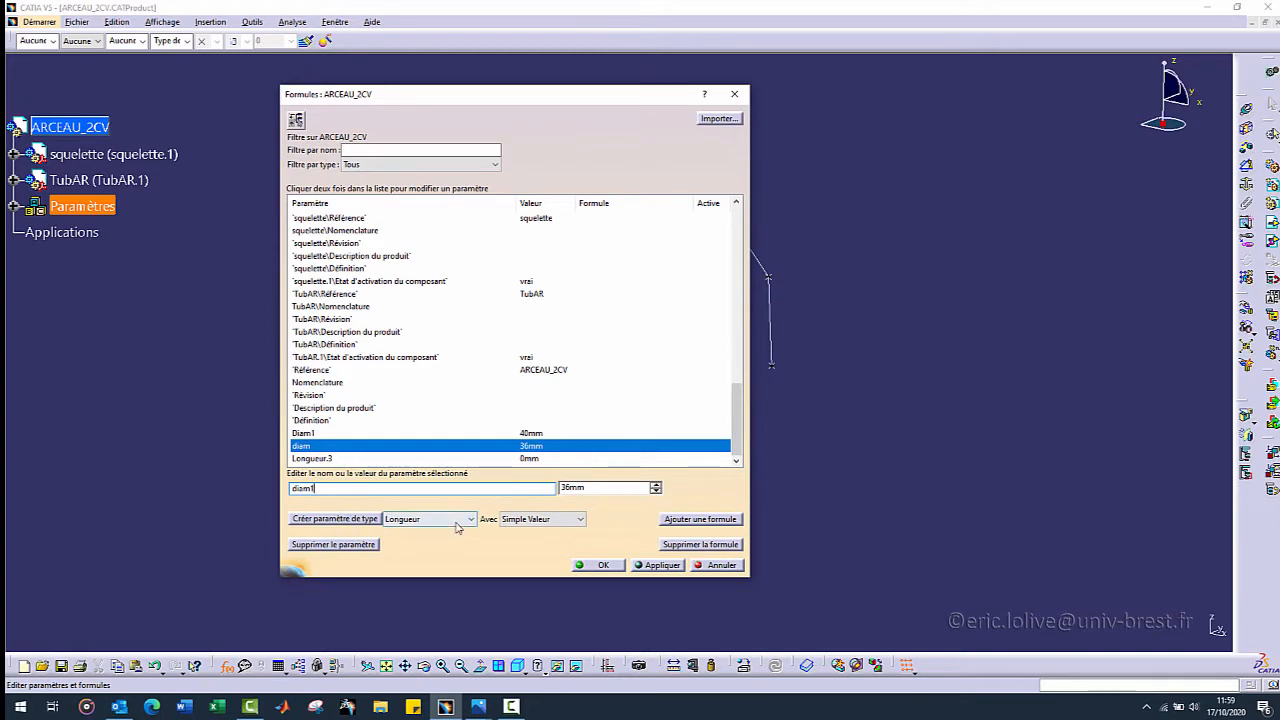
# - Name the third length parameter RayCintrage1, set it to 120 mm, and expand the Paramètres branch to check the set
pyautogui.click(336, 458)
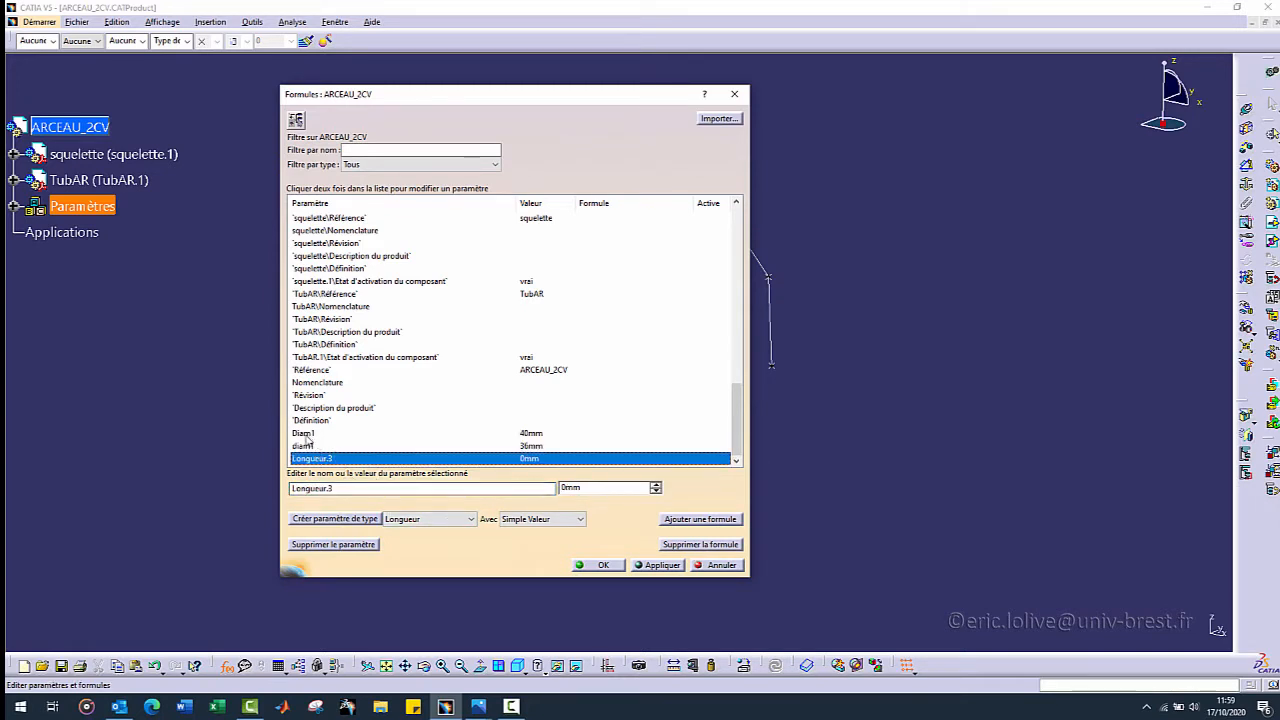
pyautogui.doubleClick(359, 488)
pyautogui.write('R')
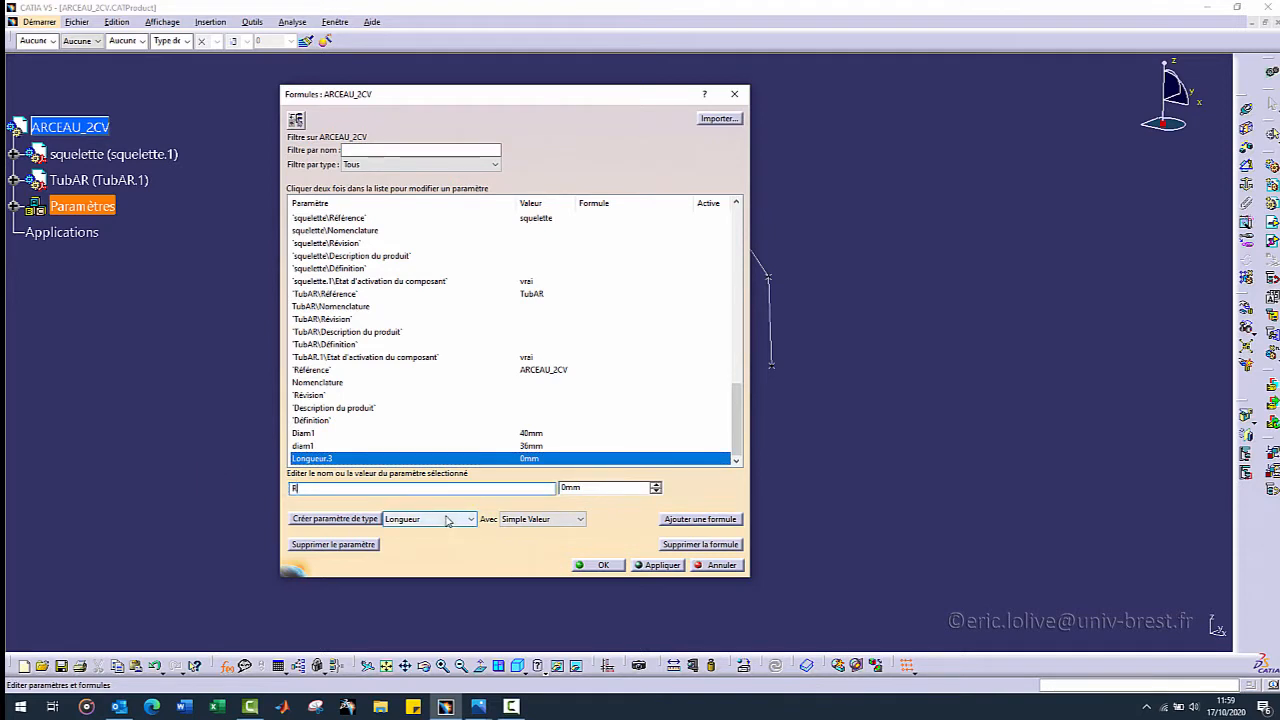
pyautogui.write('ayCintrage1')
pyautogui.click(598, 487)
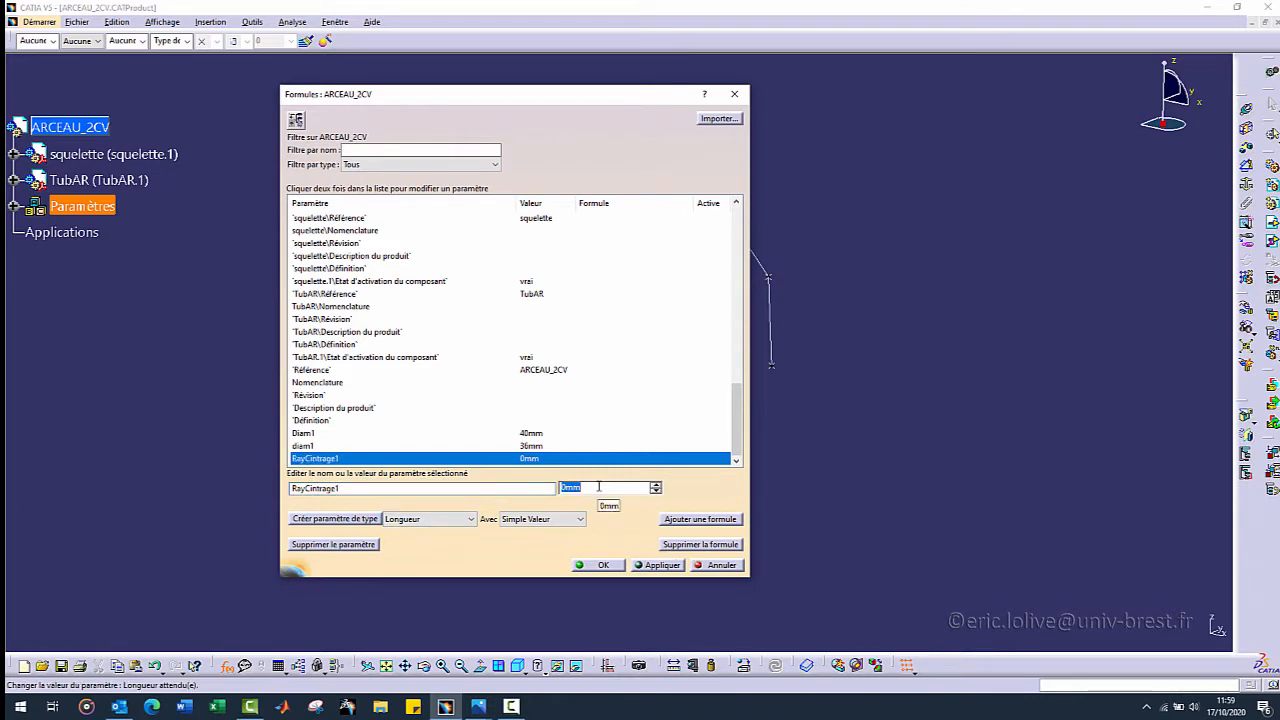
pyautogui.write('120')
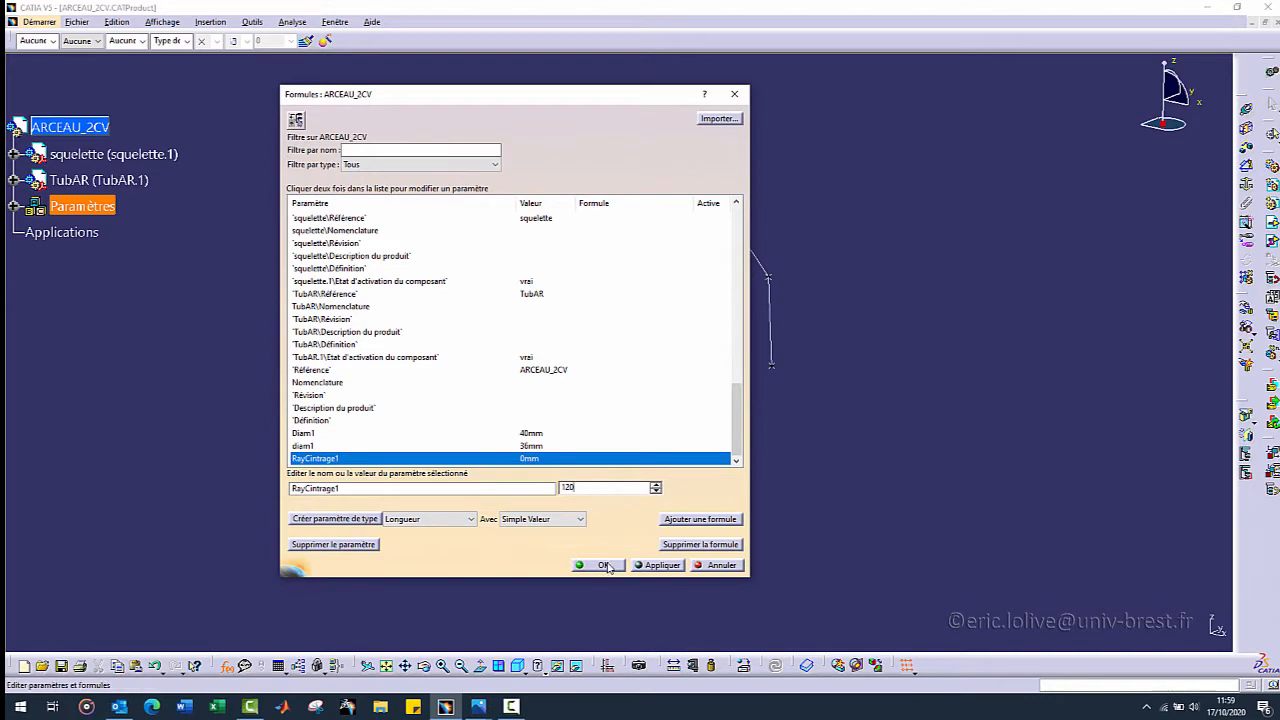
pyautogui.click(655, 565)
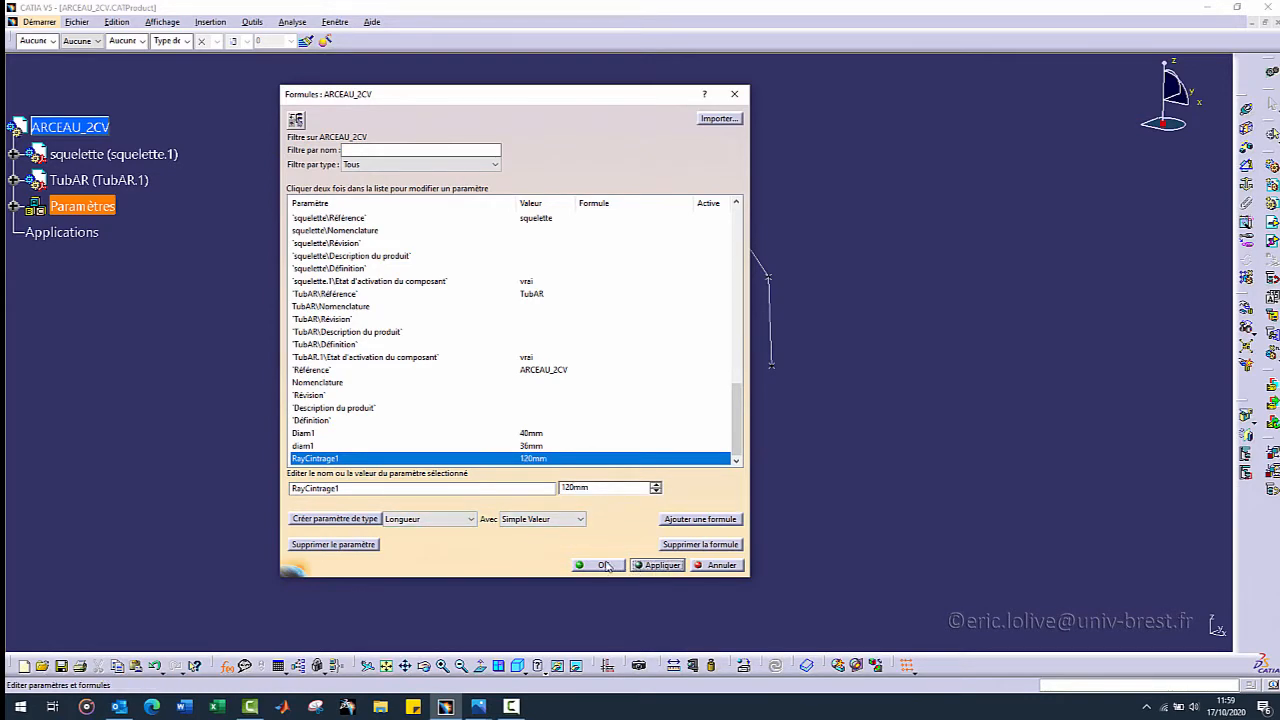
pyautogui.click(600, 565)
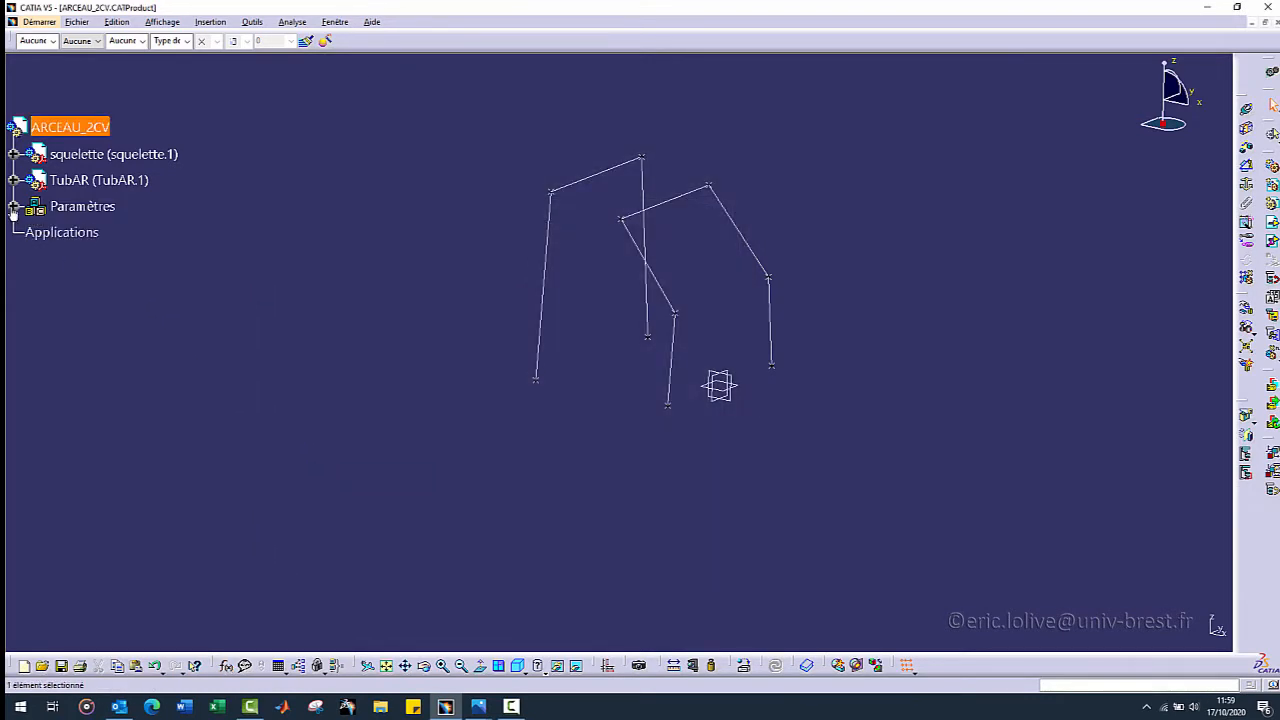
pyautogui.click(14, 210)
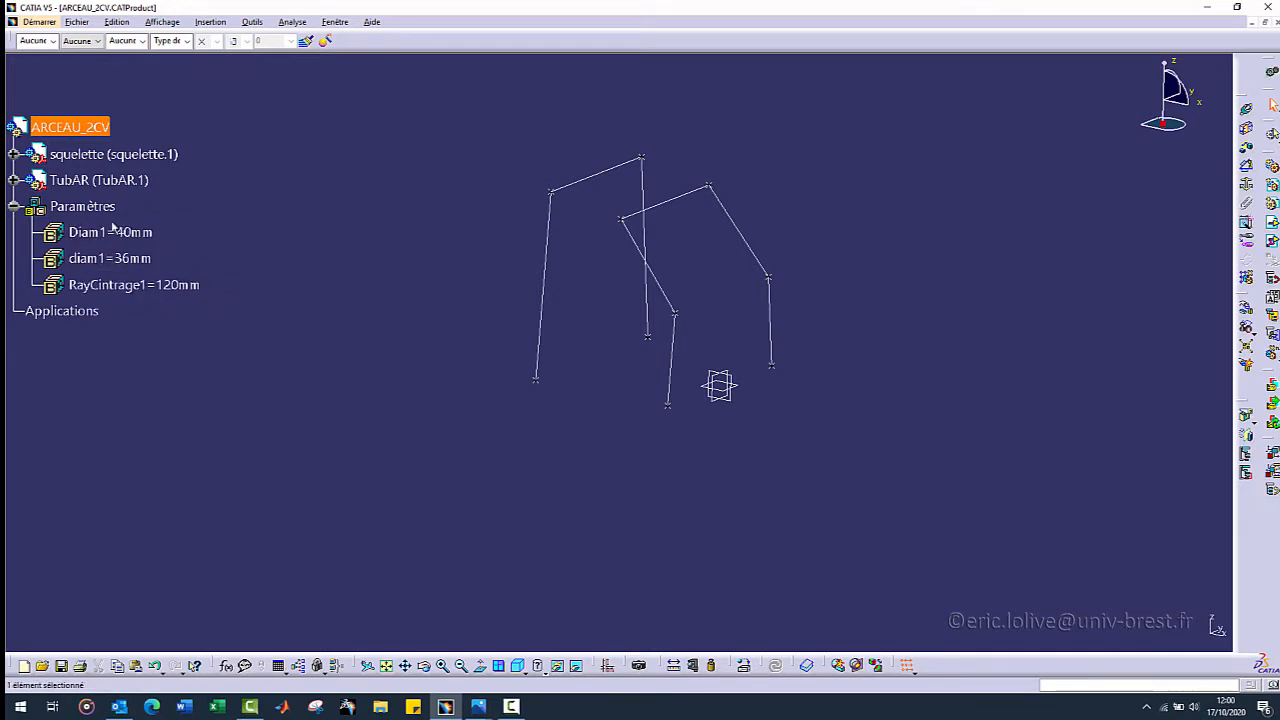
pyautogui.click(248, 363)
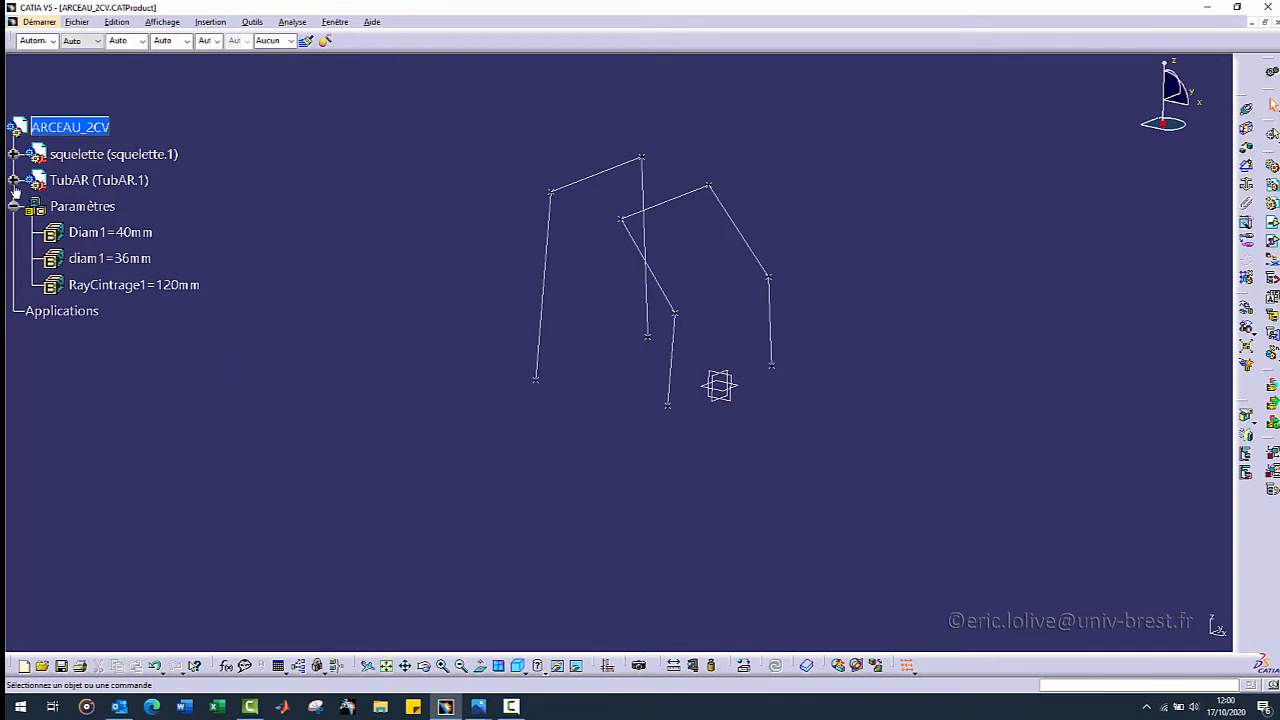
# - Expand the TubAR component down to Corps principal and activate the part for editing in the product context
pyautogui.click(14, 180)
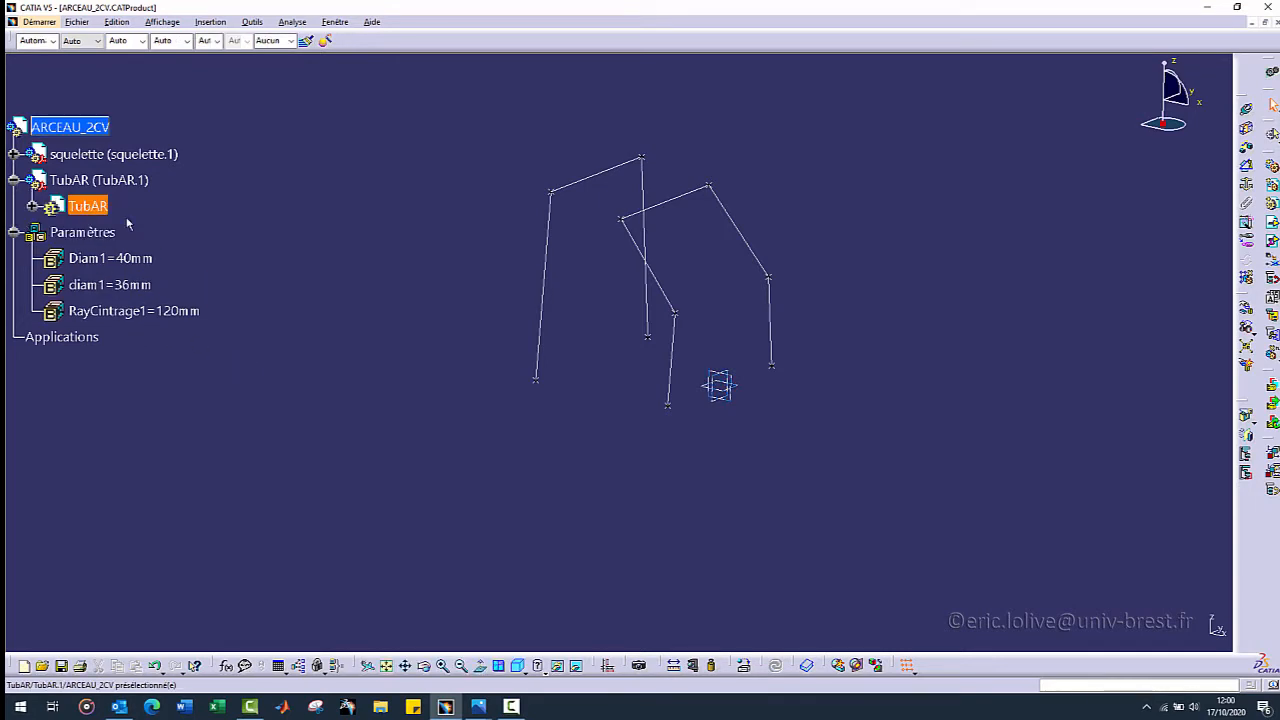
pyautogui.click(32, 206)
pyautogui.doubleClick(140, 311)
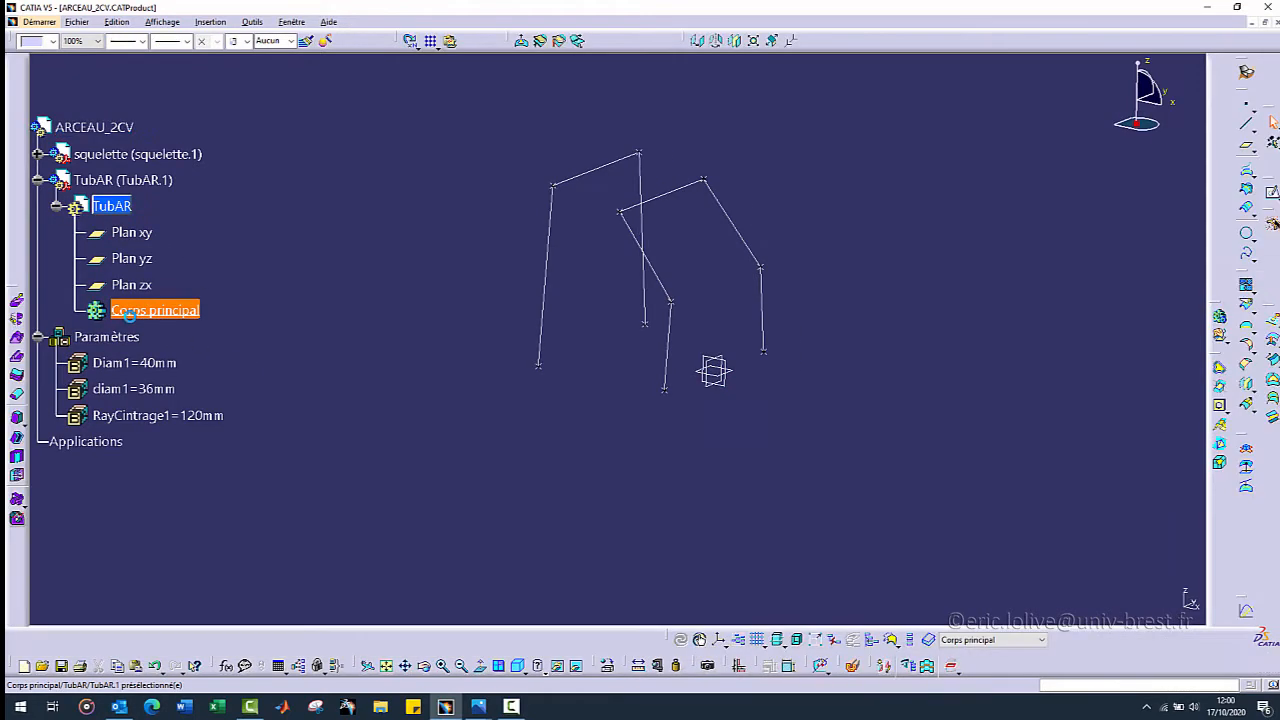
pyautogui.click(461, 436)
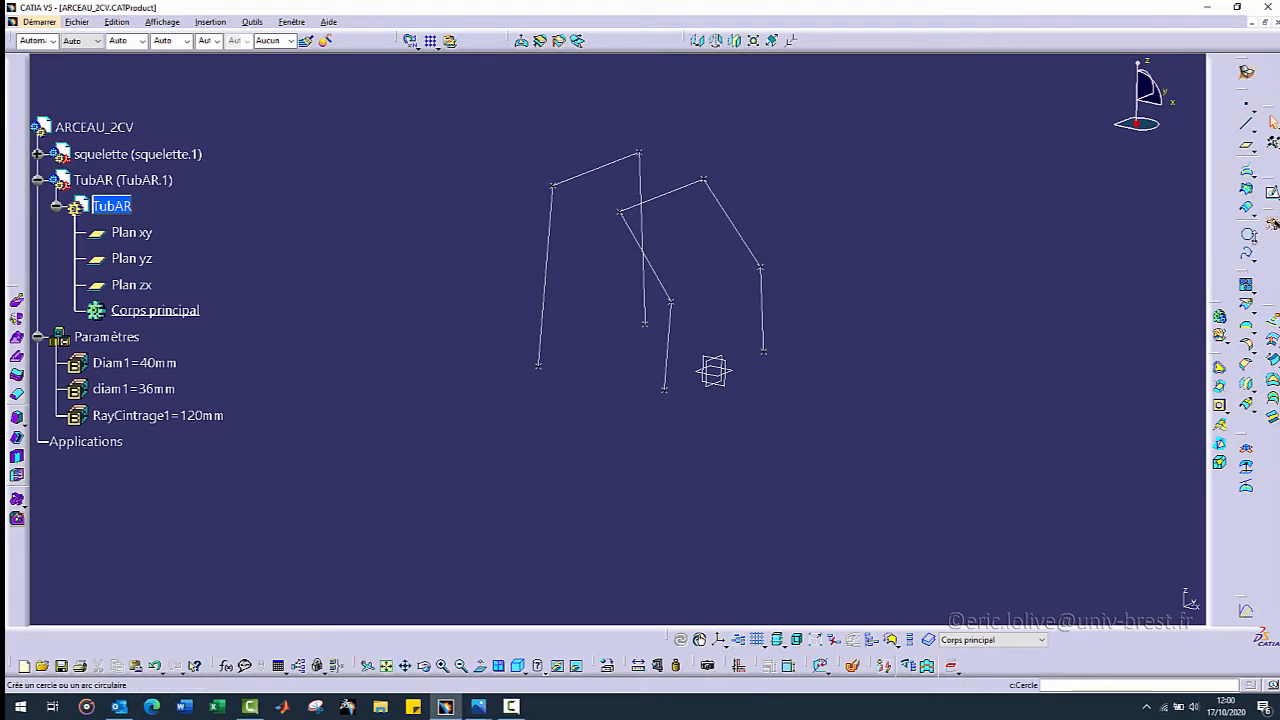
# - Start a corner on support between Droite.1 and Droite.2 of the skeleton, keeping a link to both selected lines
pyautogui.click(1247, 255)
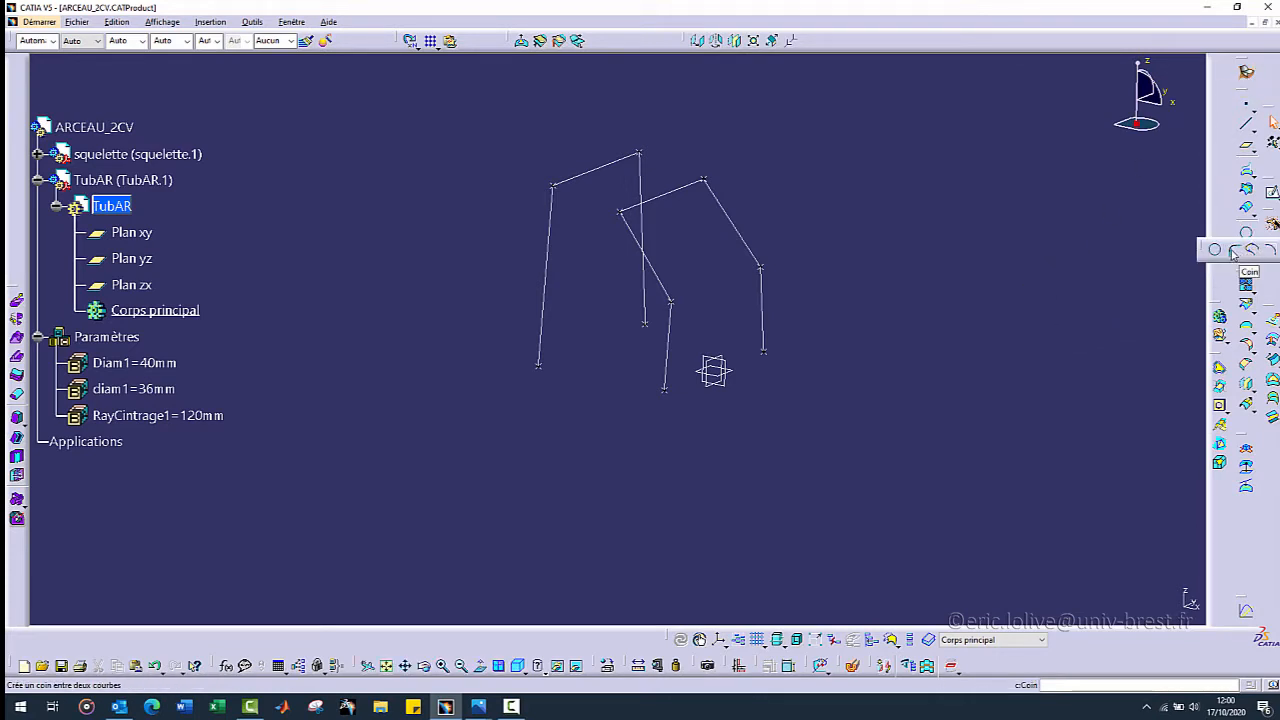
pyautogui.click(1236, 252)
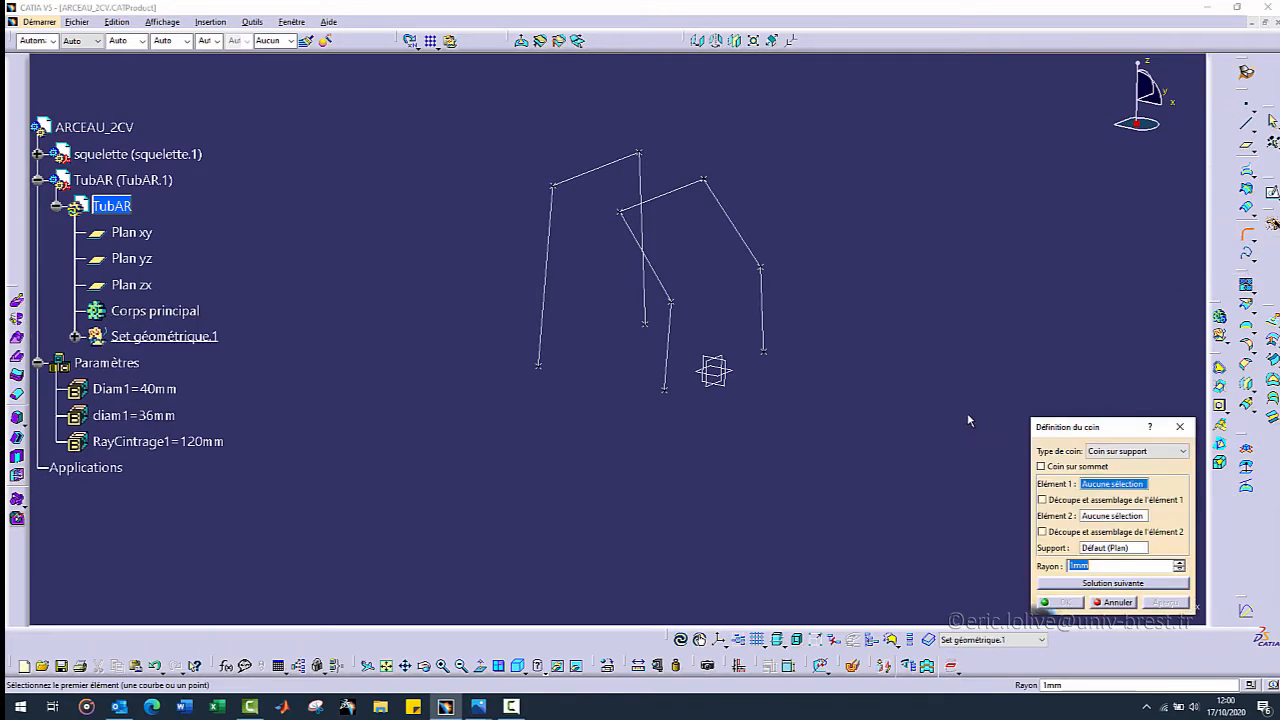
pyautogui.moveTo(1064, 431); pyautogui.dragTo(935, 170)
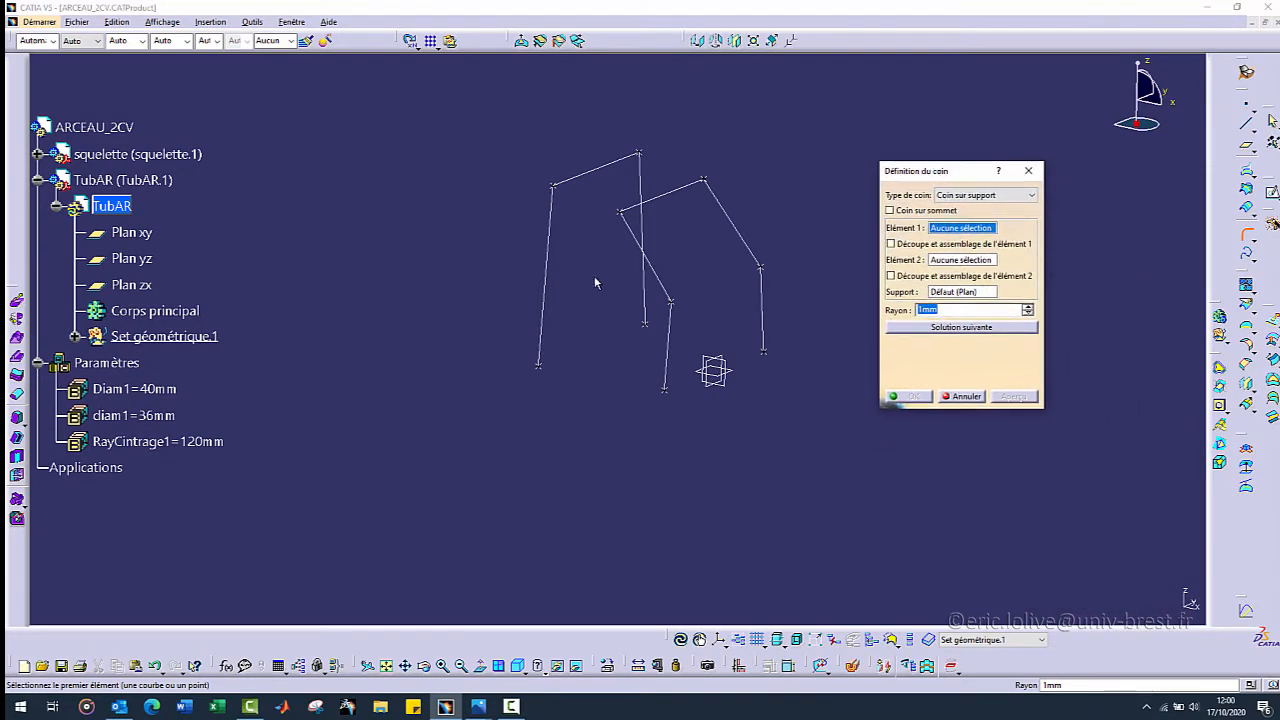
pyautogui.click(552, 250)
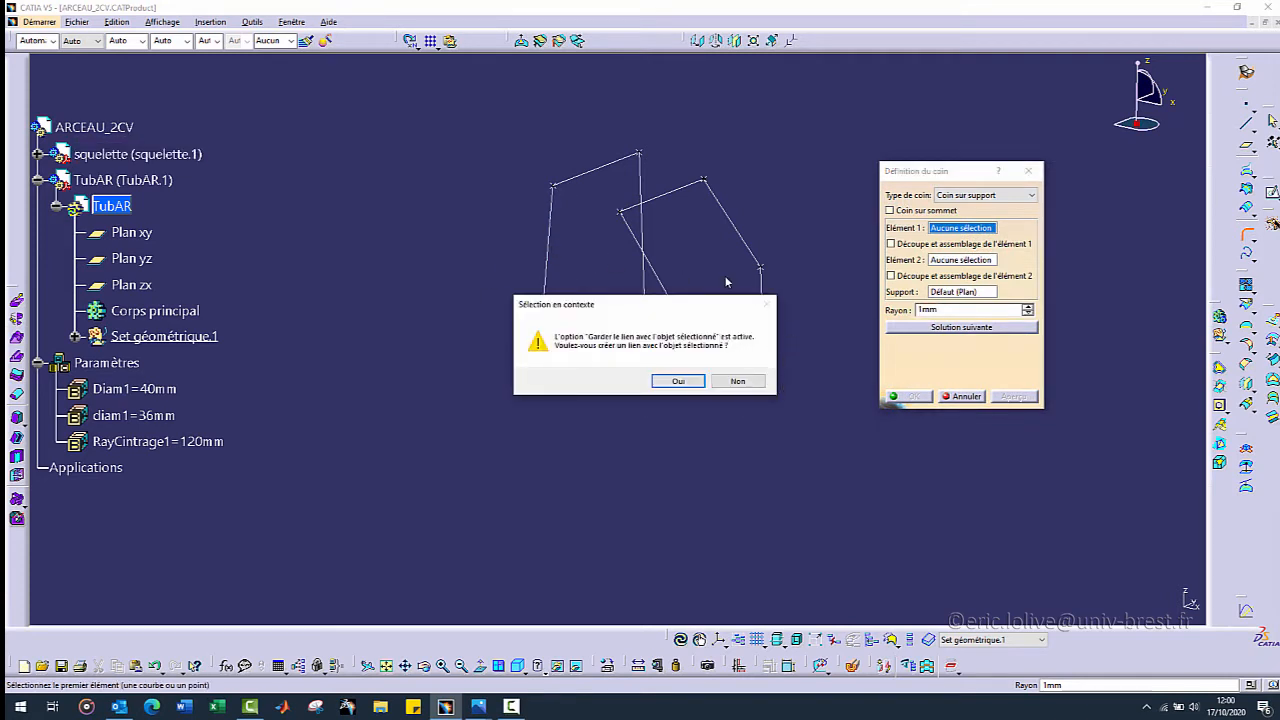
pyautogui.click(678, 381)
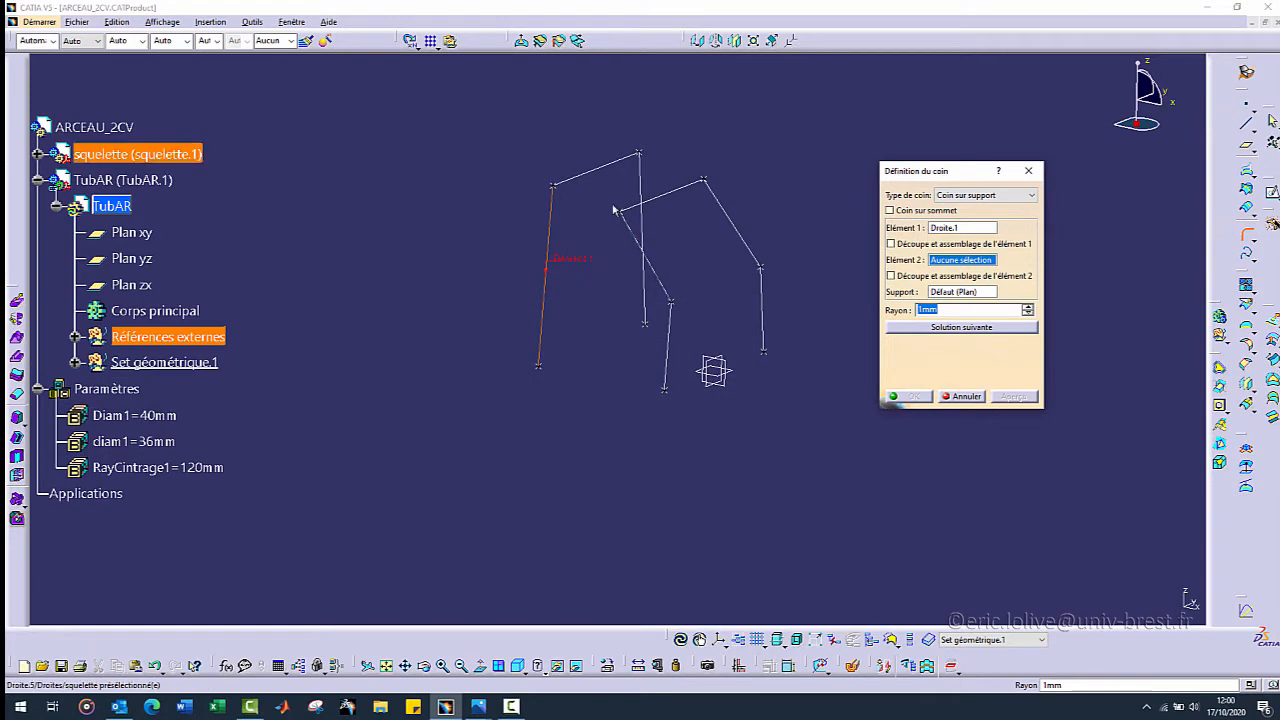
pyautogui.click(586, 184)
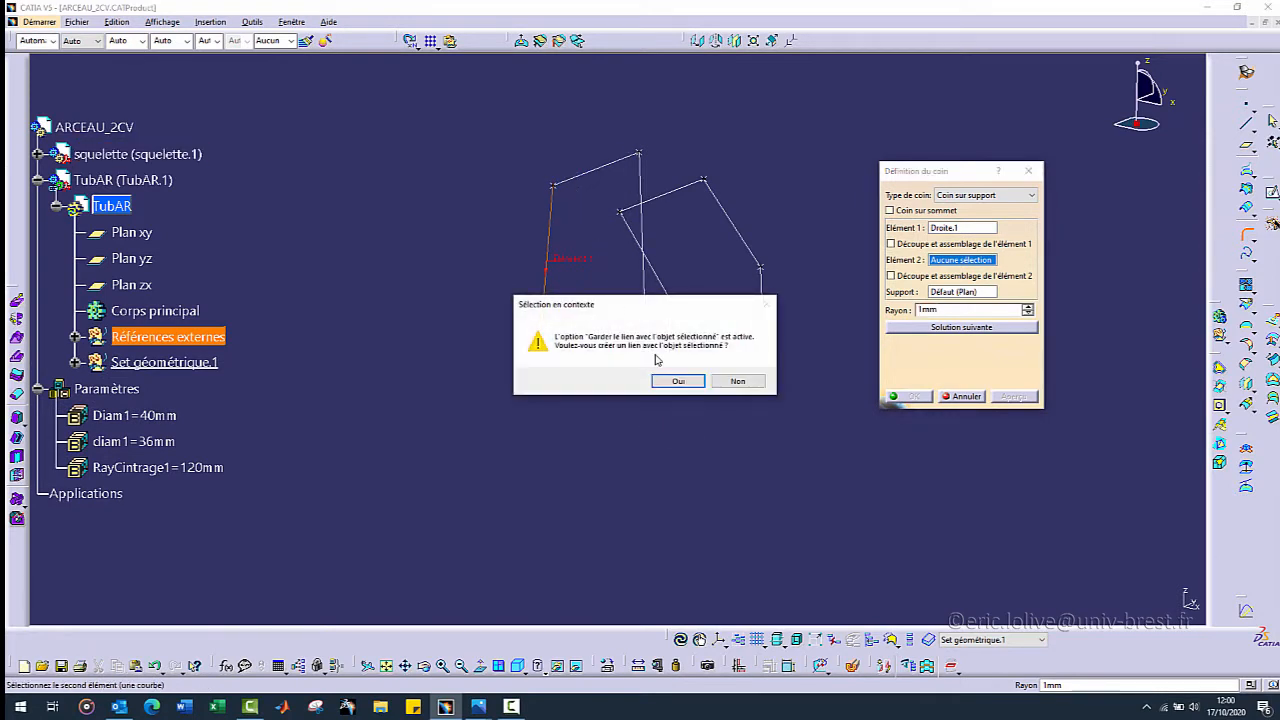
pyautogui.click(679, 382)
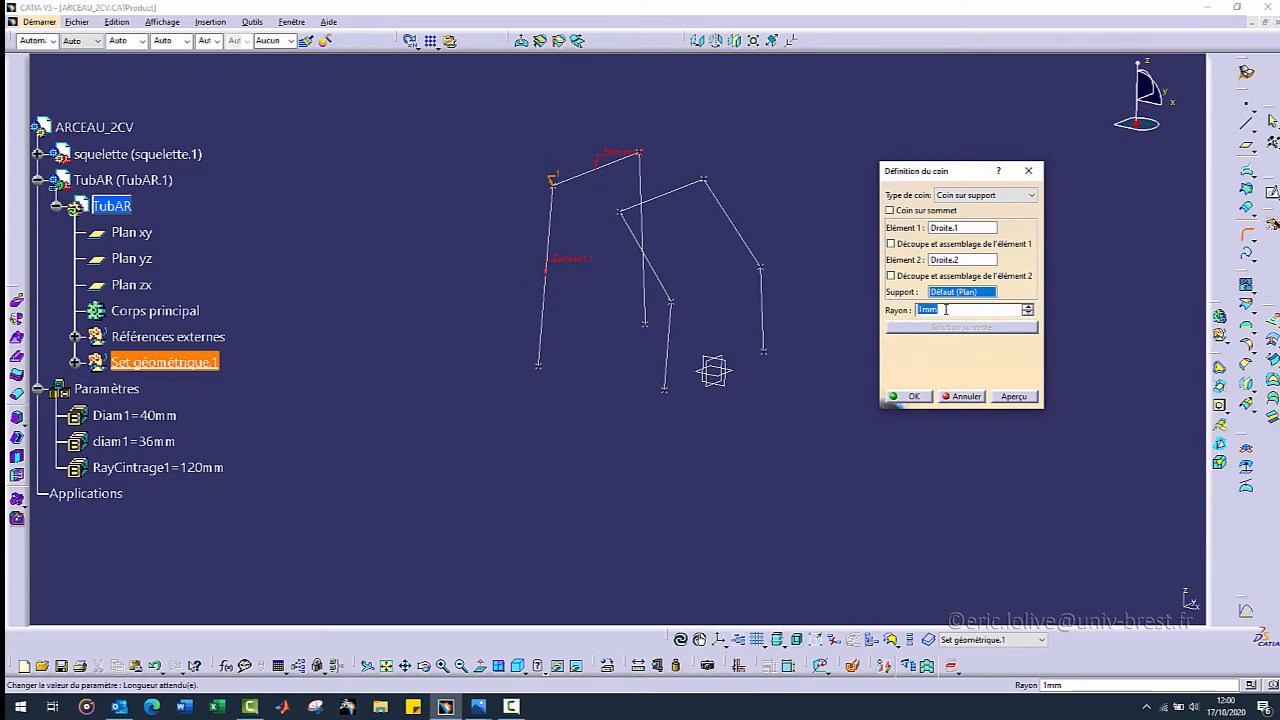
# - Raise the corner's radius to 99 mm to preview the bend between the two skeleton lines
pyautogui.click(1027, 308)
pyautogui.click(1026, 308)
pyautogui.click(1027, 310)
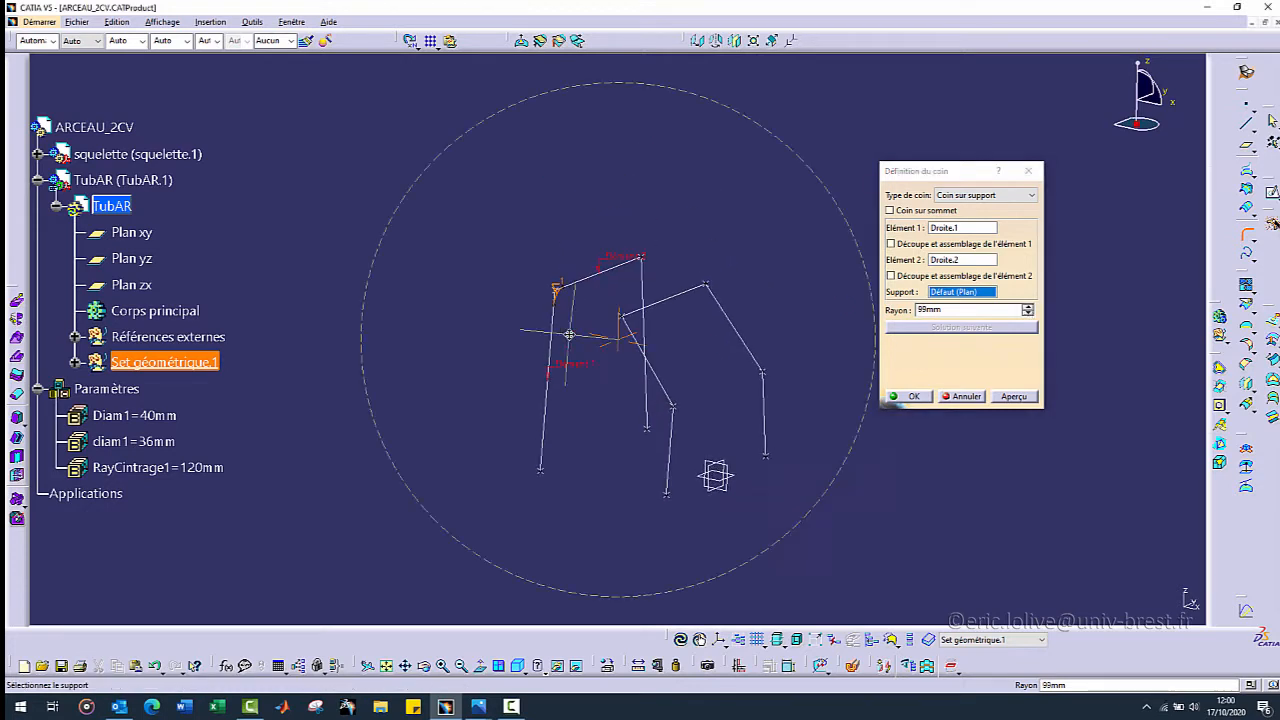
pyautogui.moveTo(649, 330); pyautogui.dragTo(621, 278, button='middle')
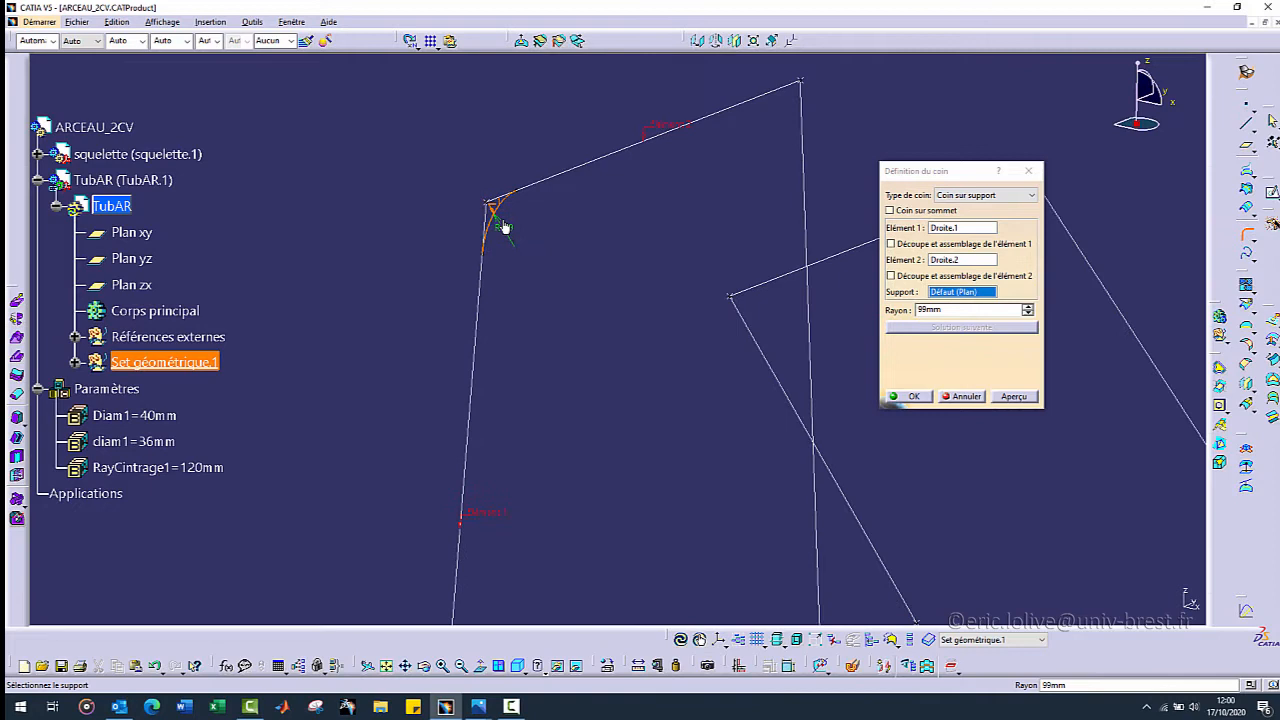
# - Drive the corner's radius with a formula pointing to the RayCintrage1 parameter, keeping a link to it
pyautogui.click(937, 310)
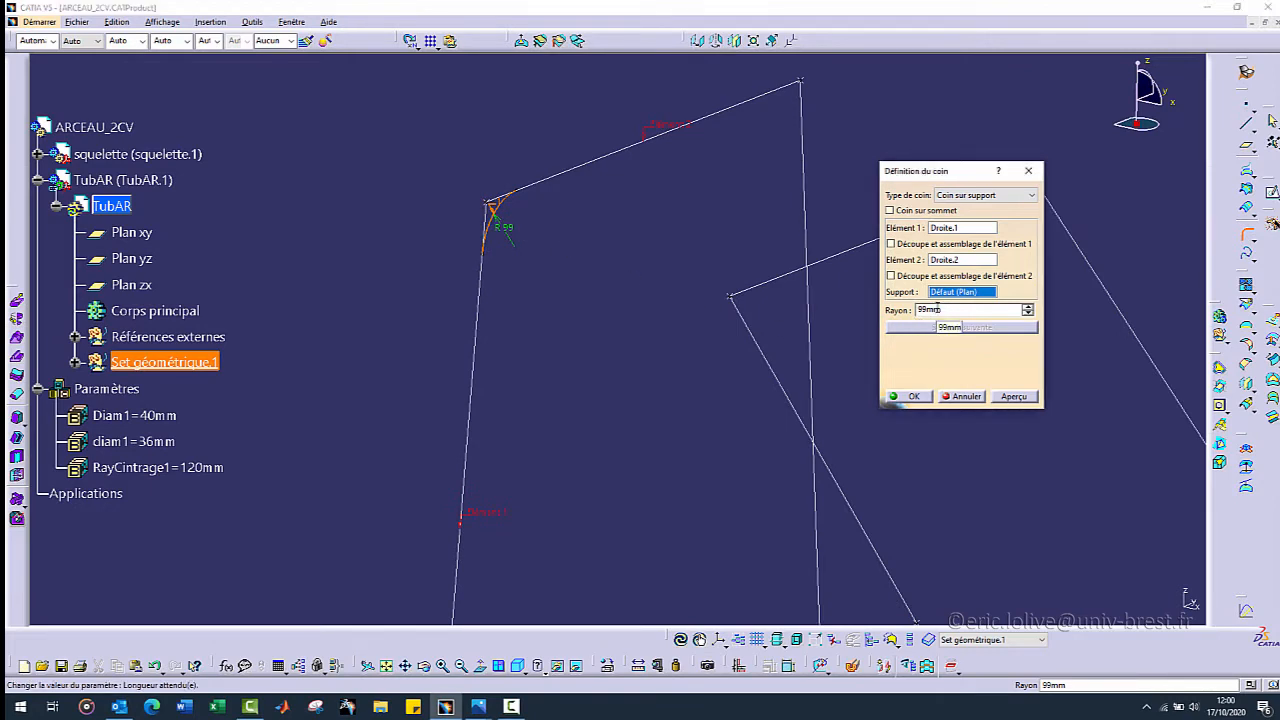
pyautogui.doubleClick(932, 310)
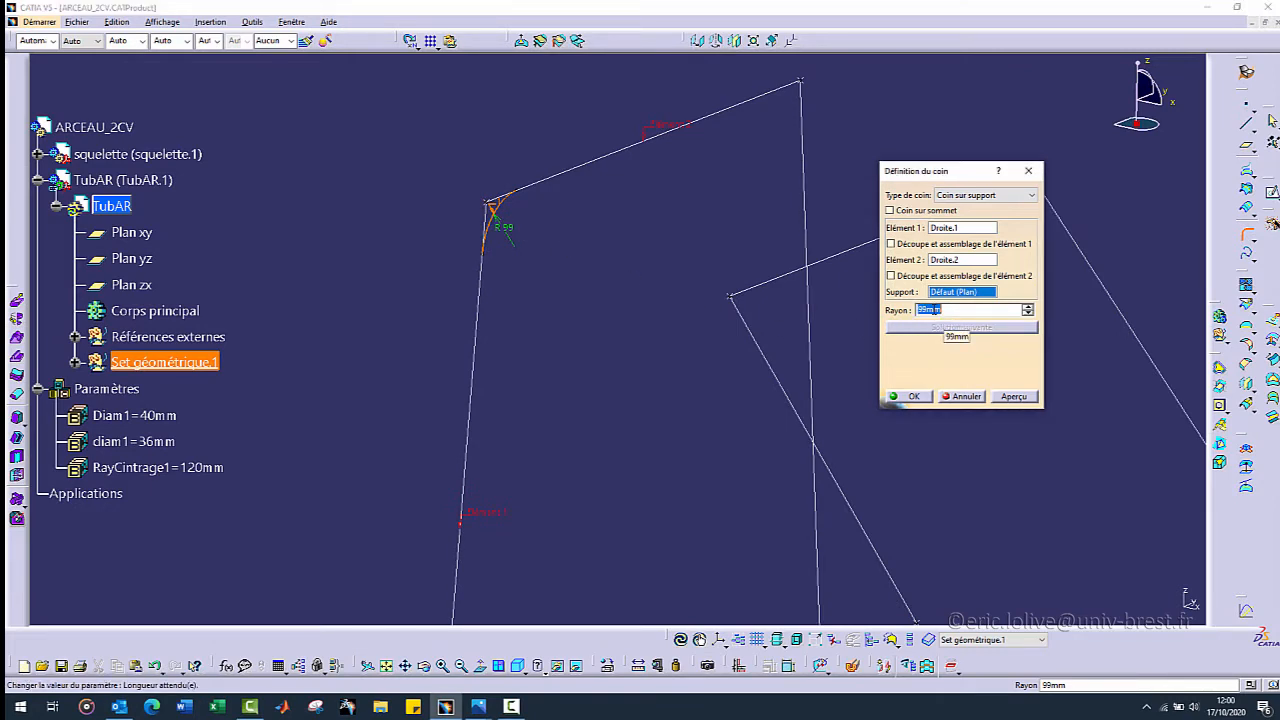
pyautogui.rightClick(930, 310)
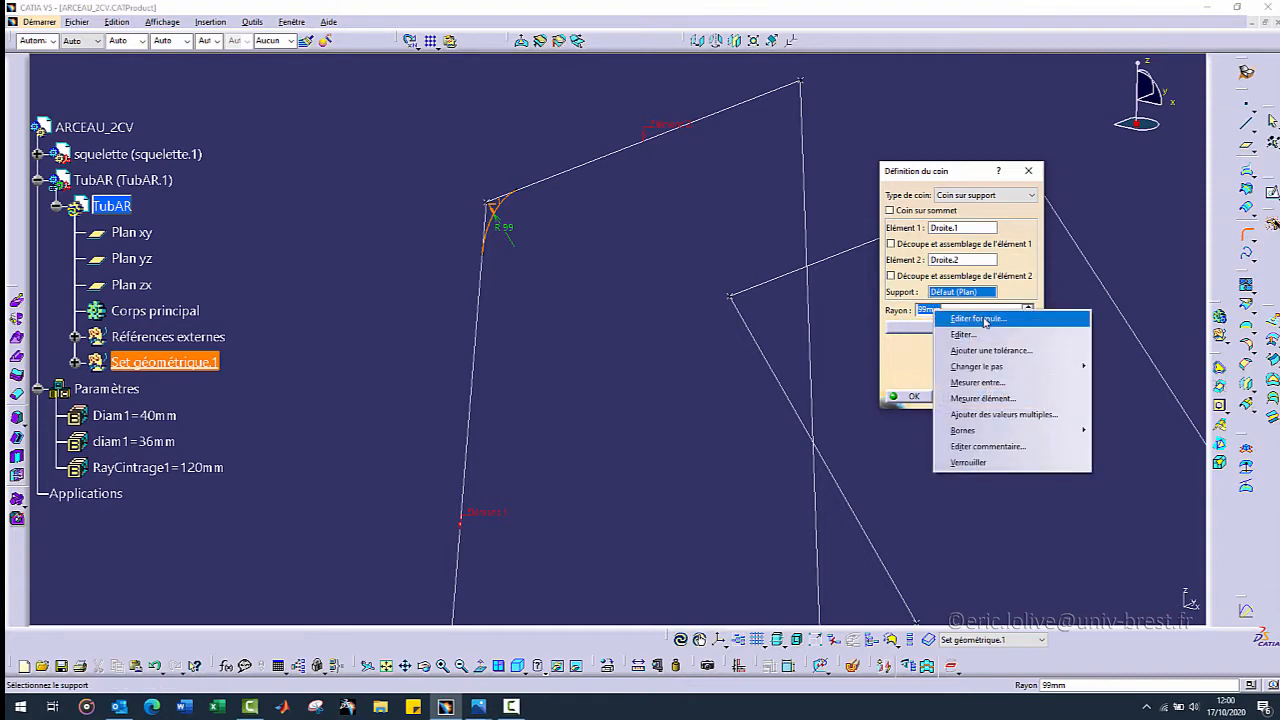
pyautogui.click(960, 318)
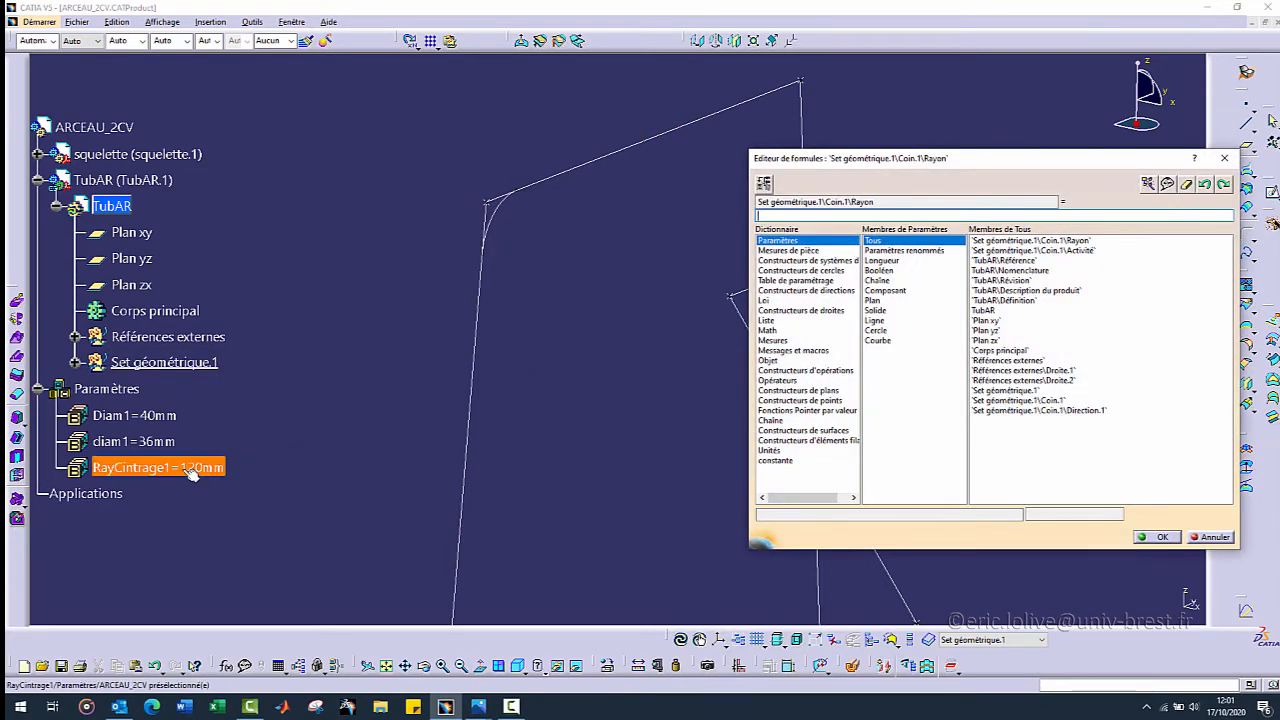
pyautogui.click(192, 472)
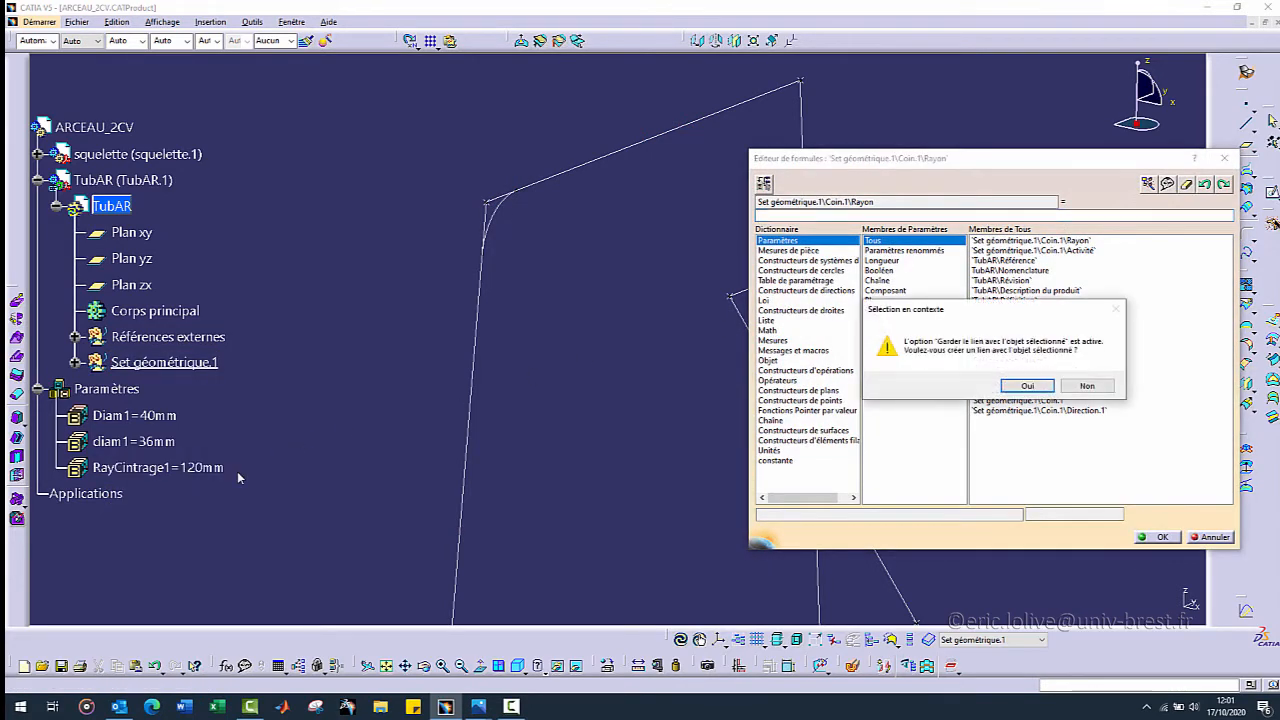
pyautogui.click(1028, 386)
pyautogui.click(1155, 537)
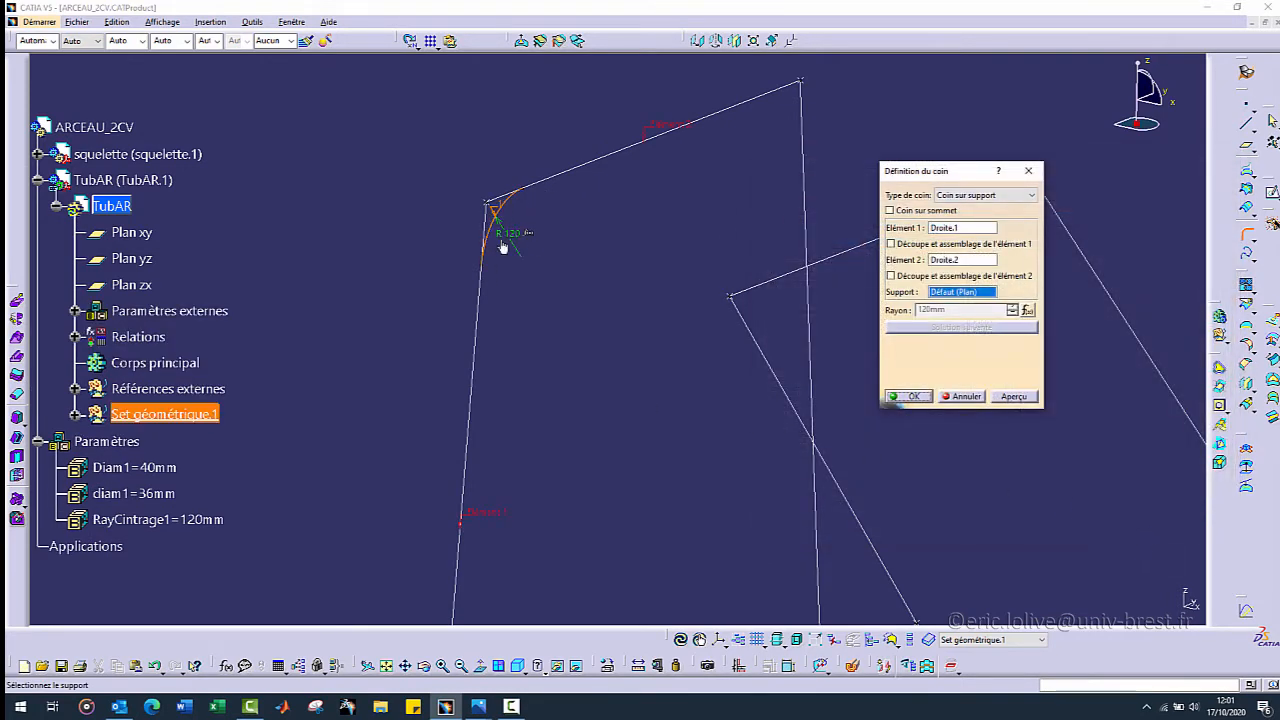
# - Enable trimming and assembly of both elements for the corner between Droite.1 and Droite.2, and create it
pyautogui.click(897, 244)
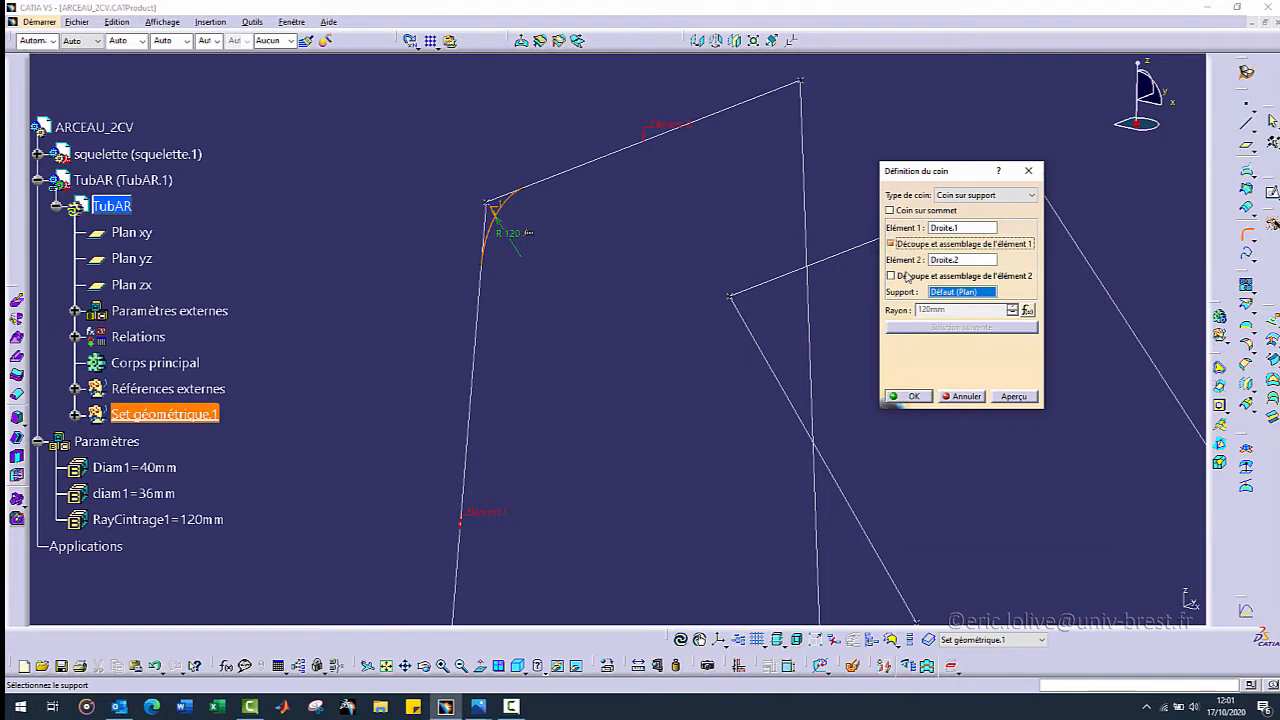
pyautogui.click(906, 277)
pyautogui.click(914, 397)
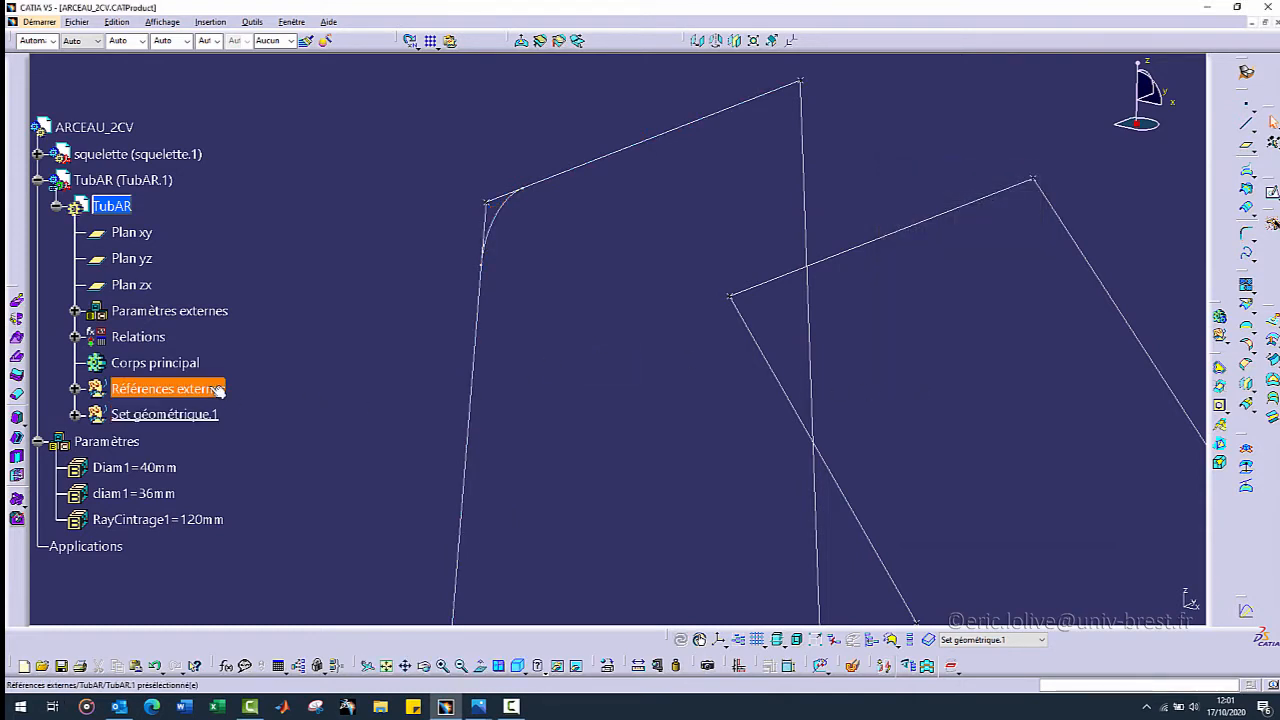
# - Expand Références externes and Set géométrique.1 in the tree and highlight Coin.1 to examine the trimmed path
pyautogui.scroll(-2, 209, 380)
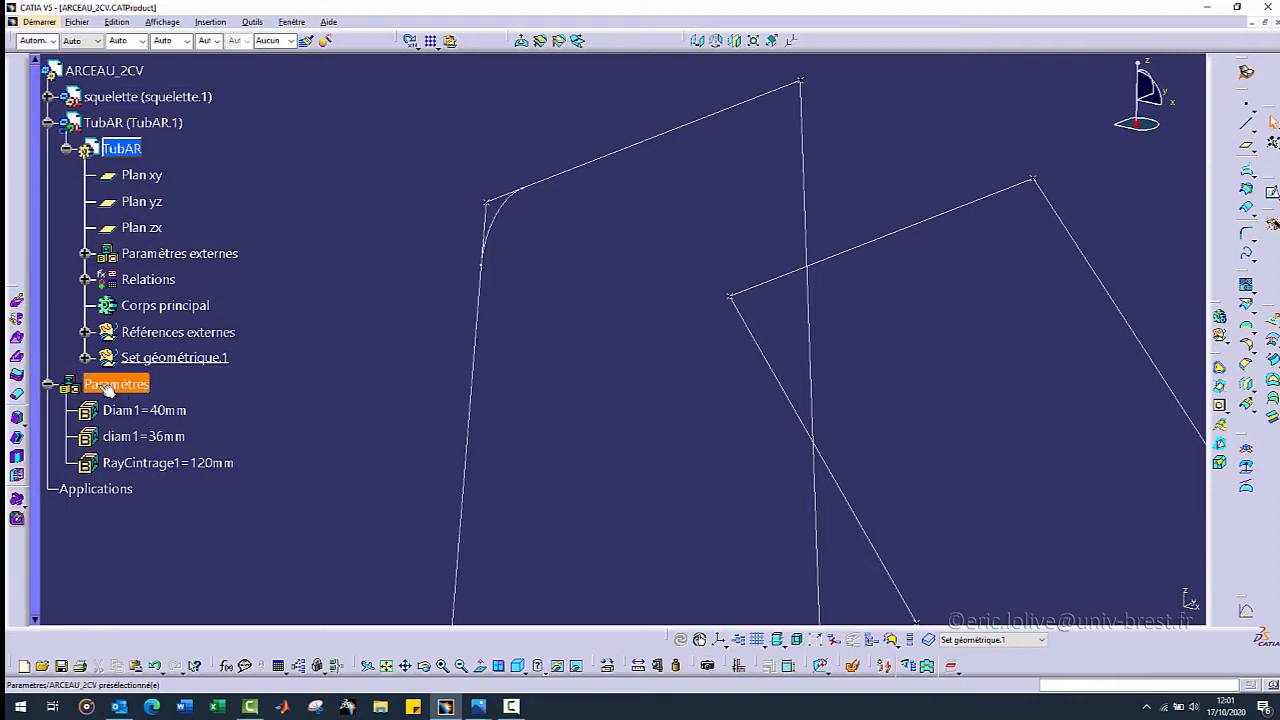
pyautogui.click(85, 333)
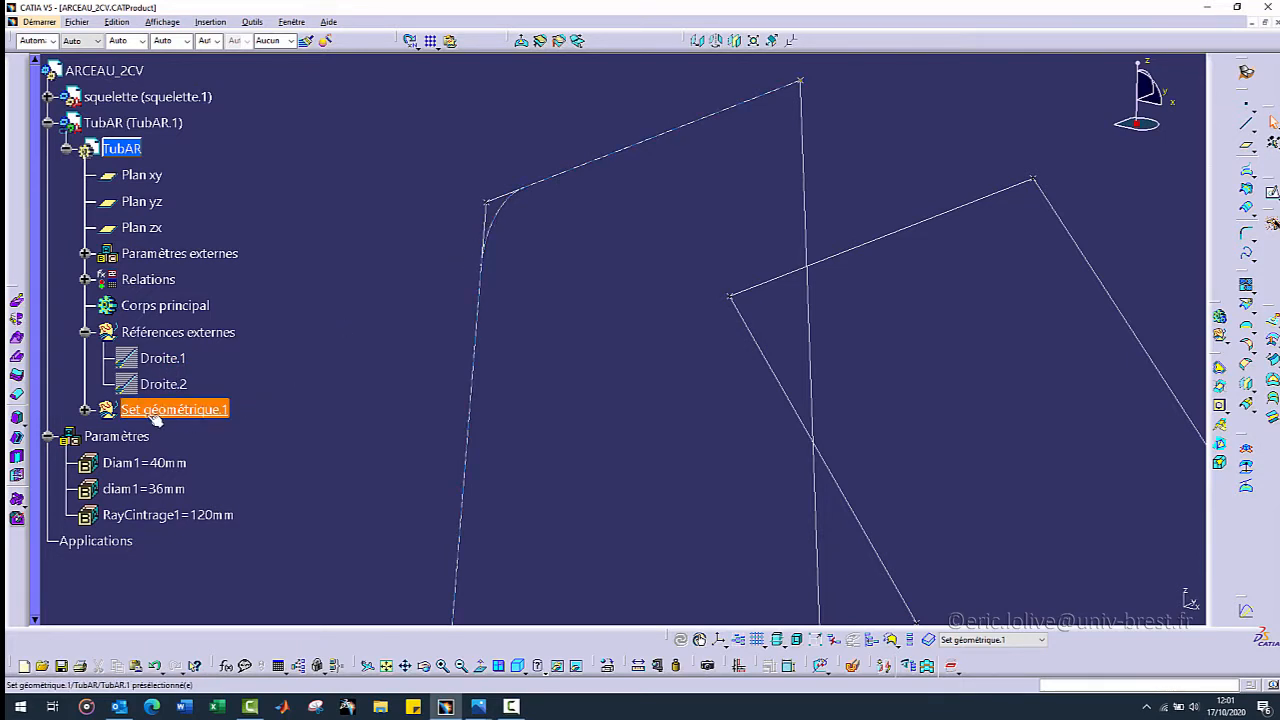
pyautogui.click(85, 410)
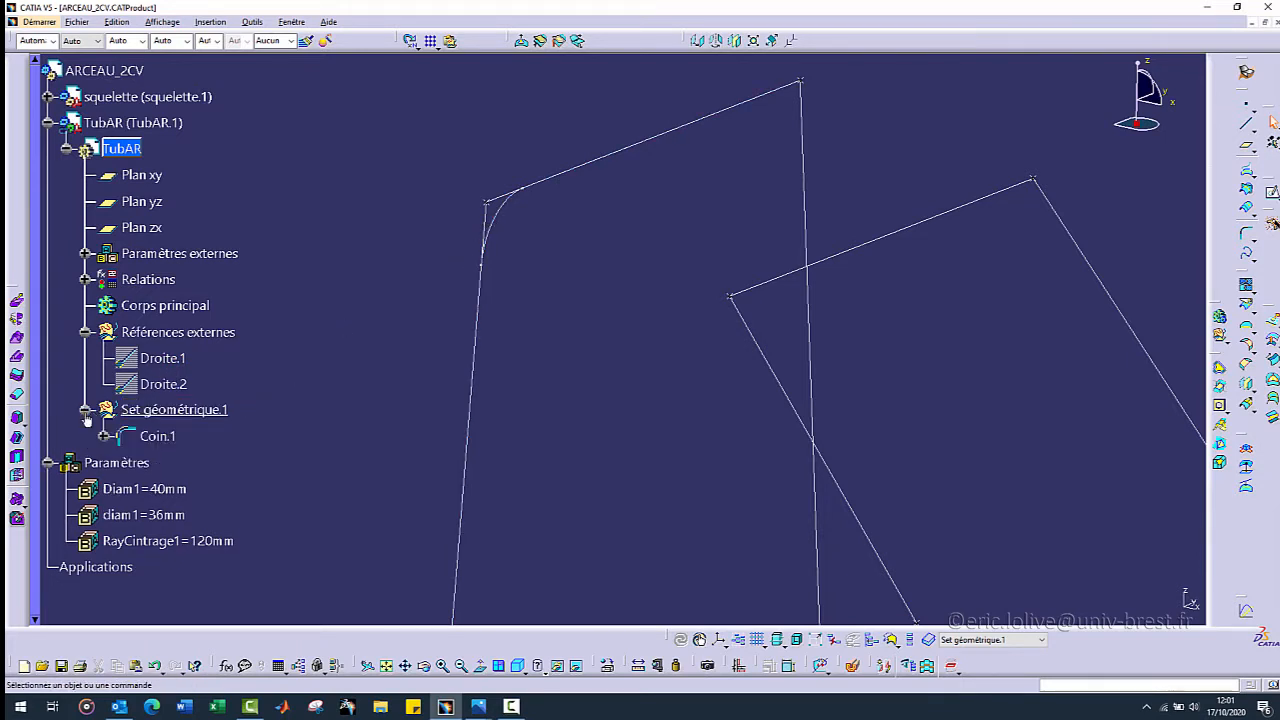
pyautogui.click(157, 436)
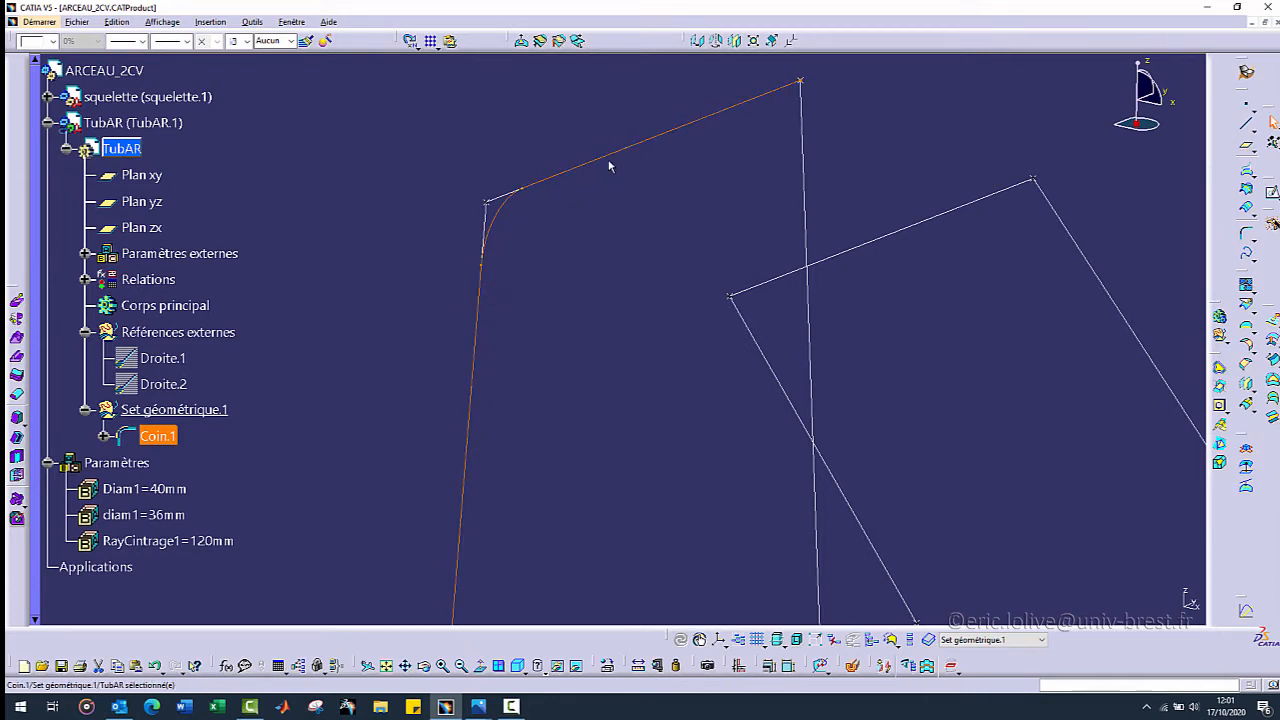
pyautogui.click(860, 200)
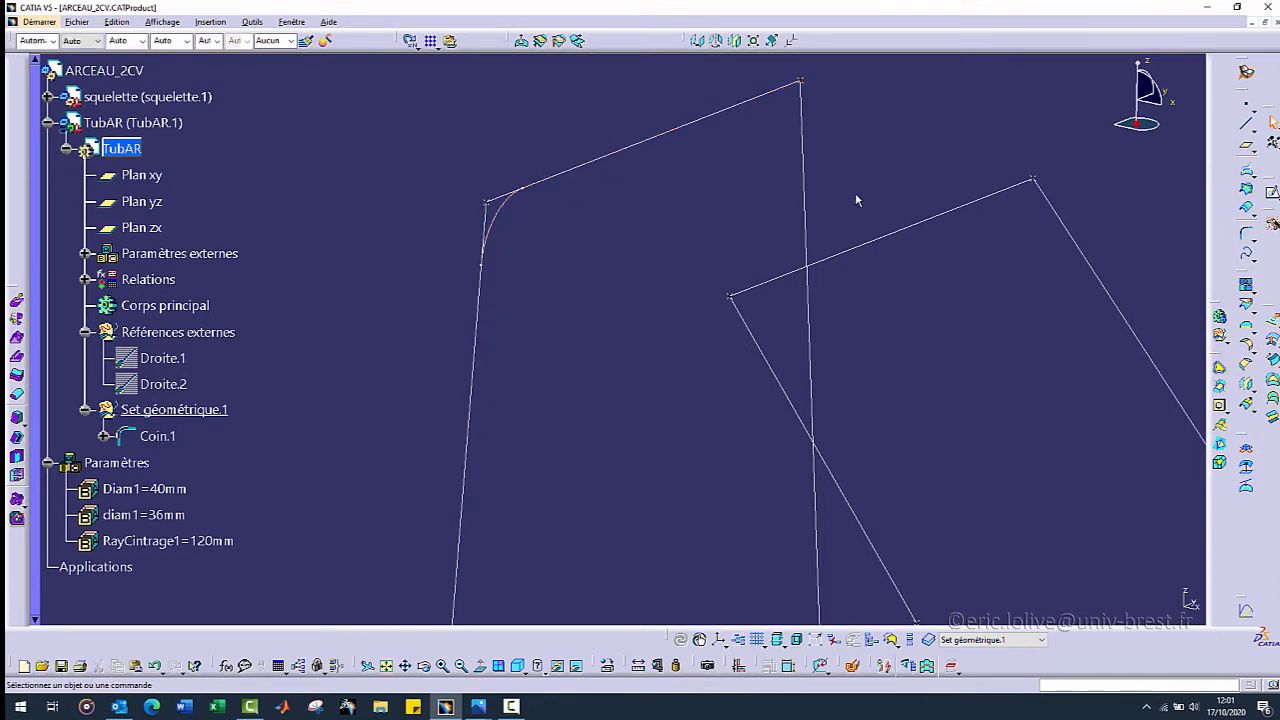
# - Start a second corner on support between Coin.1 and the skeleton's other upright line, keeping the link to that line
pyautogui.click(170, 438)
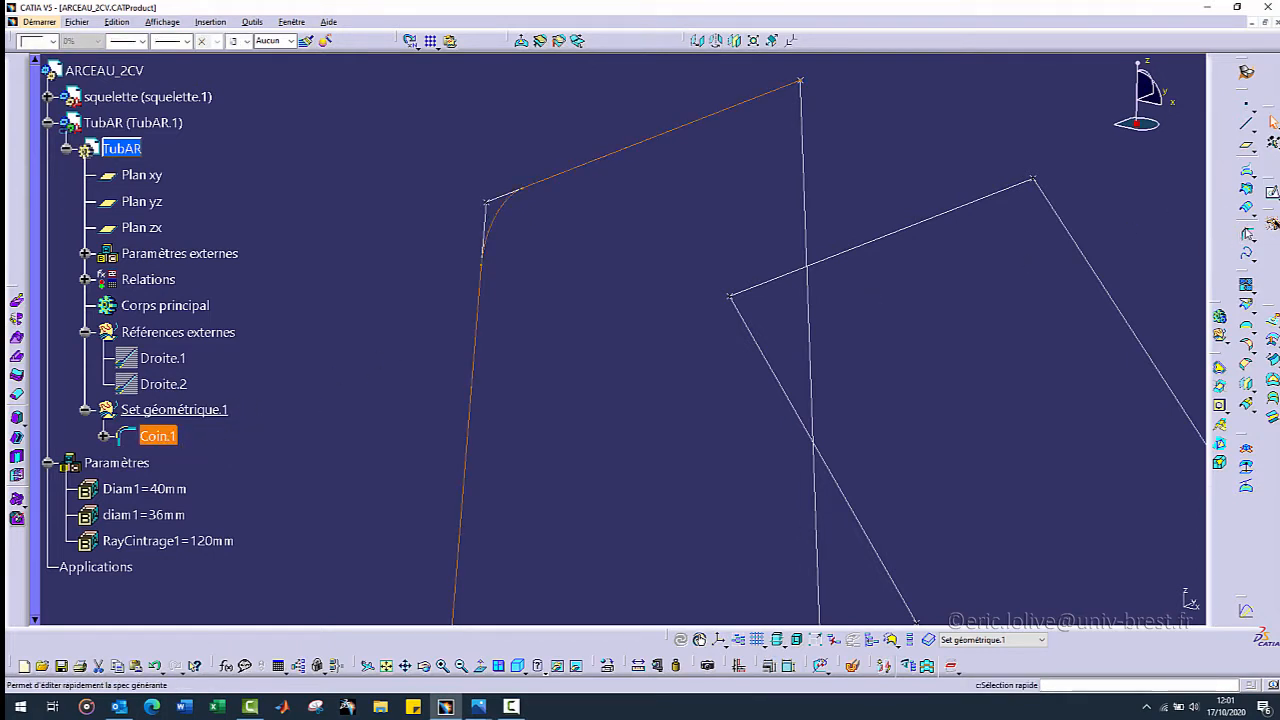
pyautogui.click(1246, 233)
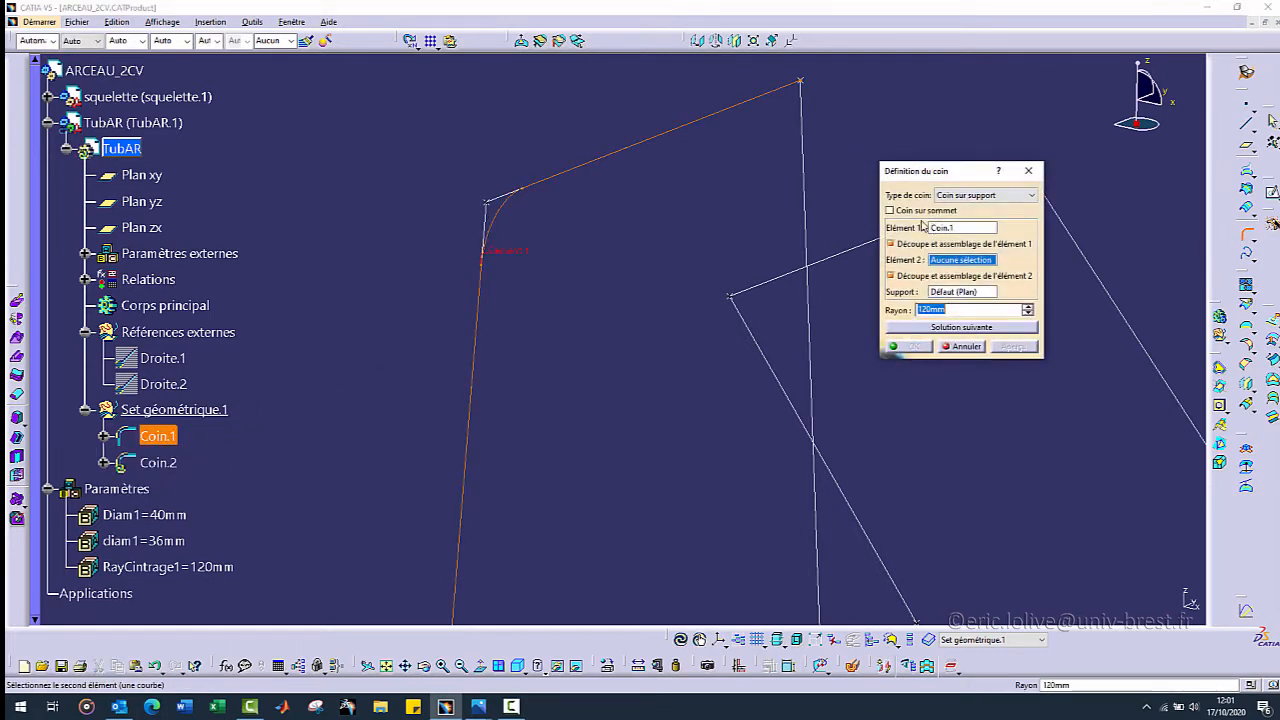
pyautogui.click(812, 182)
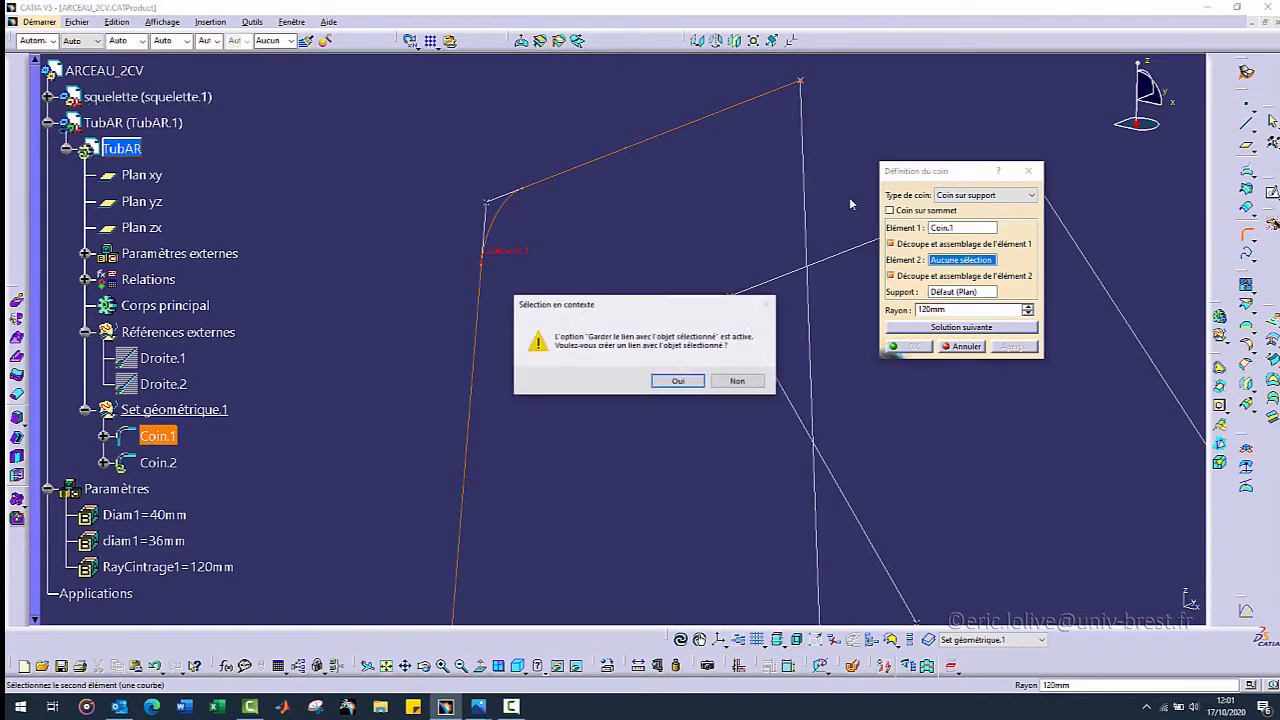
pyautogui.click(678, 381)
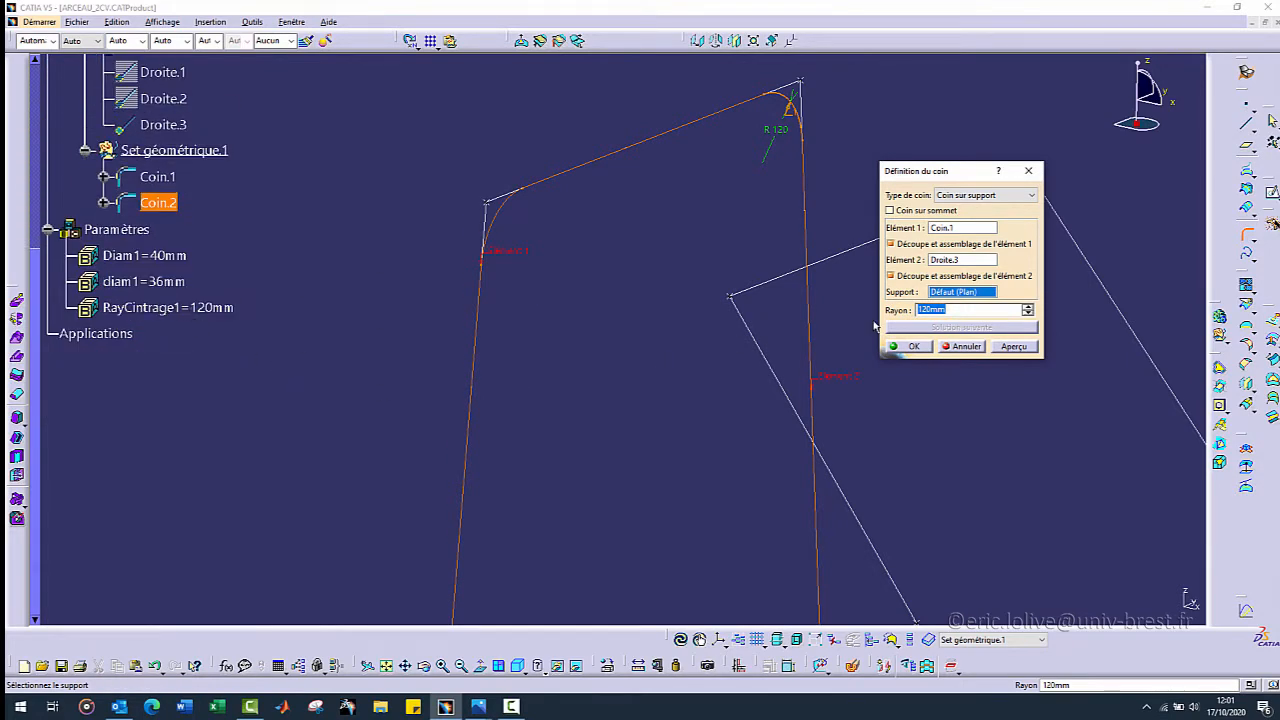
# - Link the second corner's radius to the RayCintrage1 parameter by formula and create the corner
pyautogui.rightClick(960, 312)
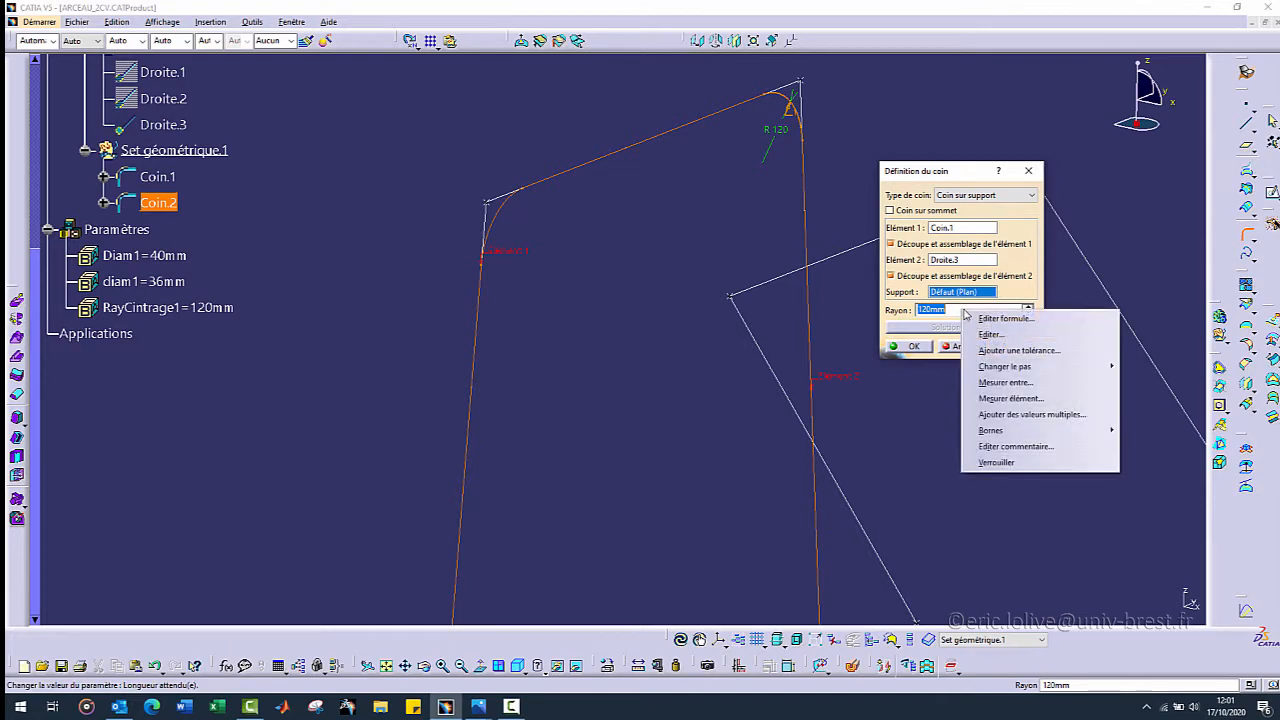
pyautogui.click(1001, 320)
pyautogui.click(167, 307)
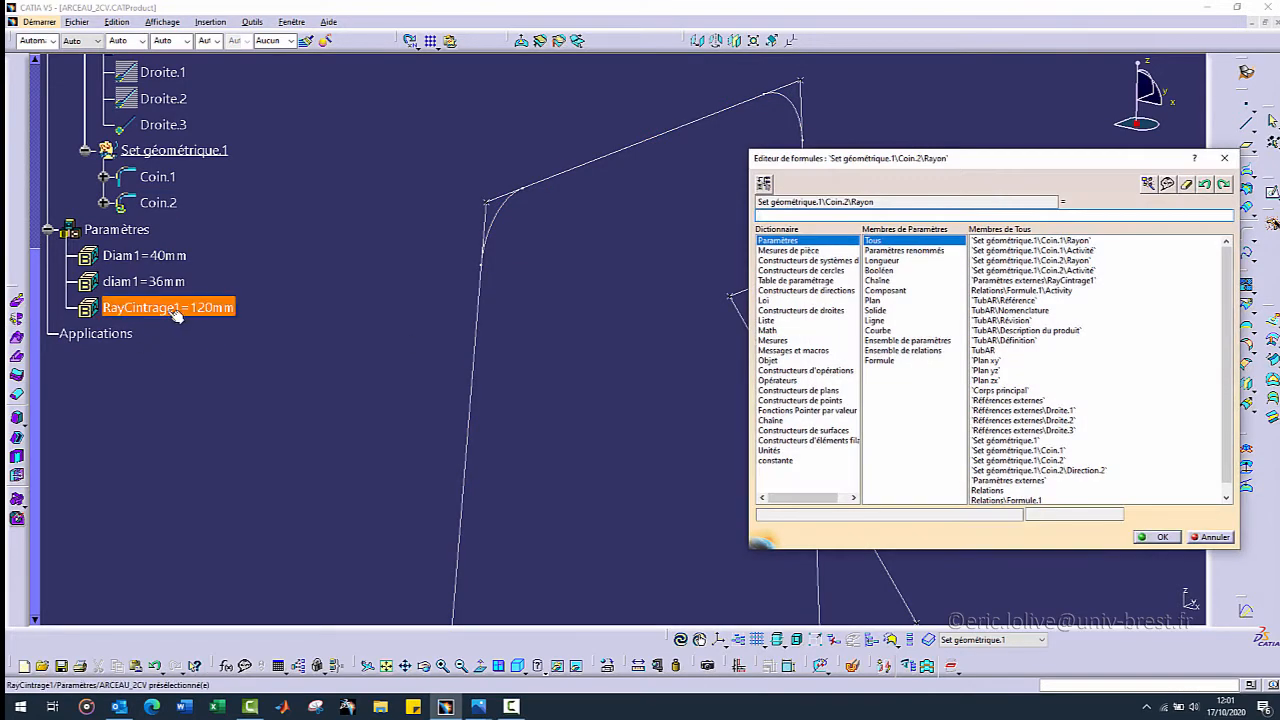
pyautogui.click(1159, 538)
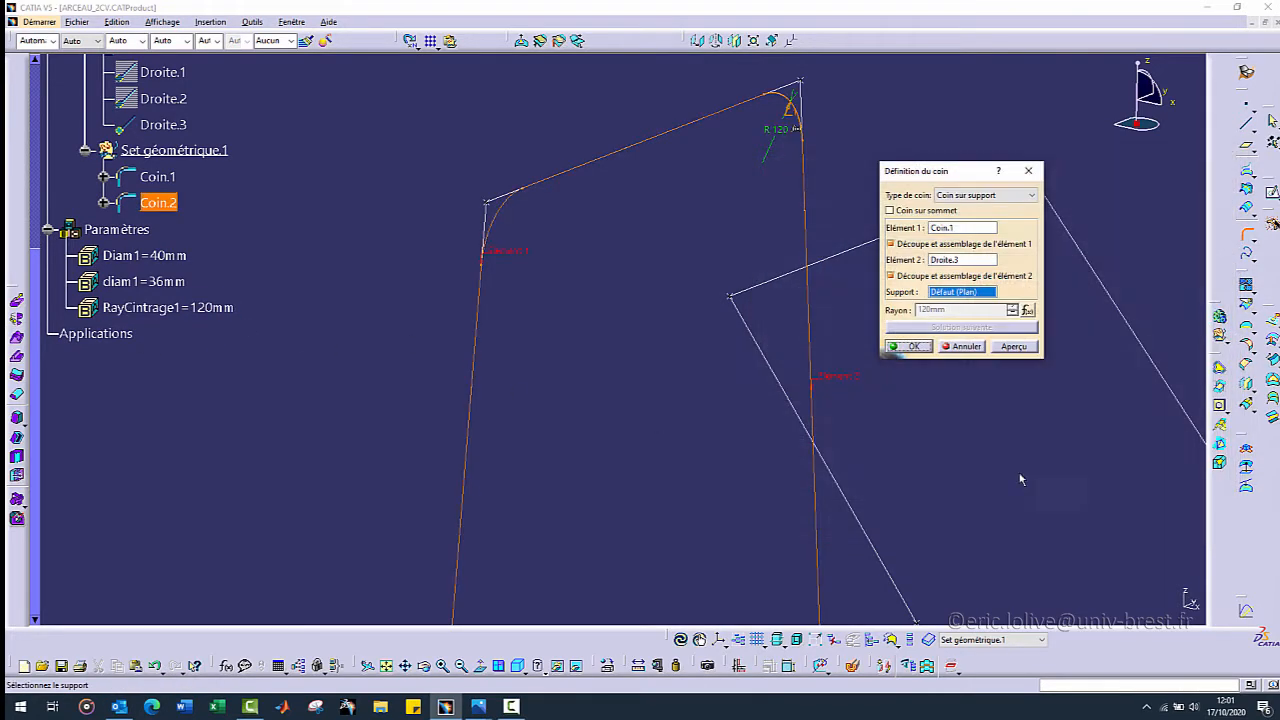
pyautogui.click(915, 346)
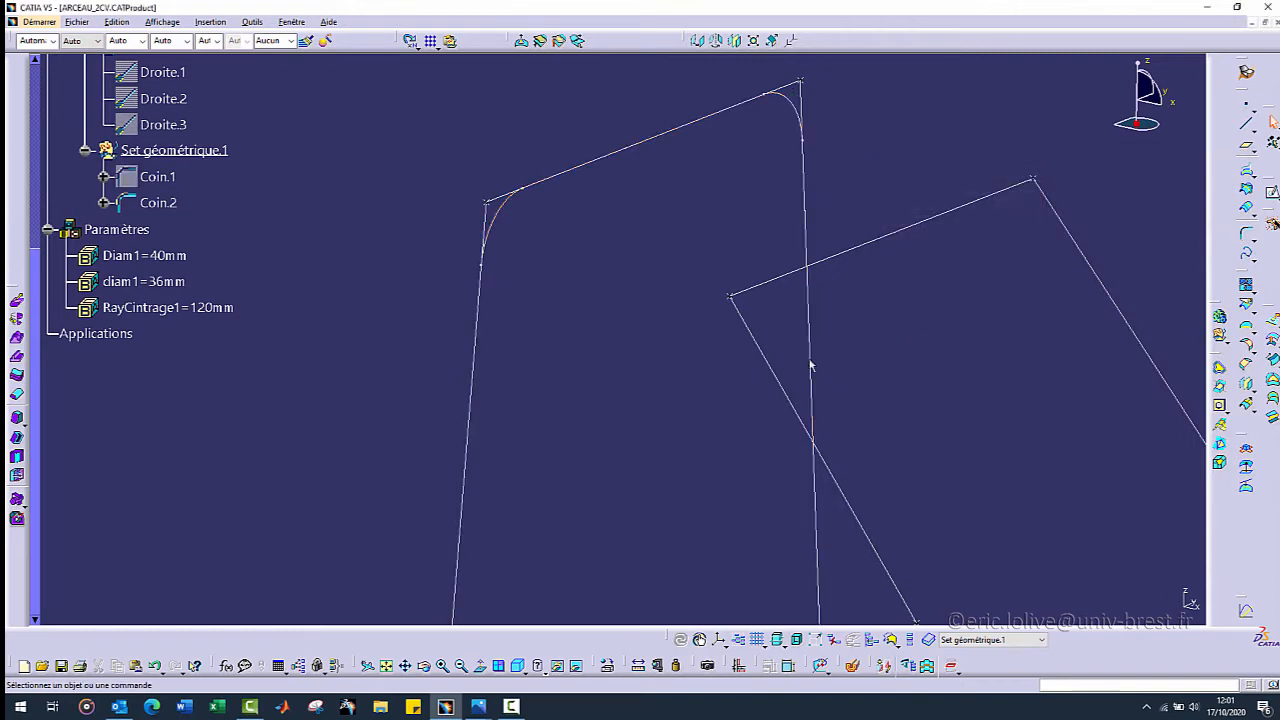
# - Hide the squelette component to isolate the rounded tube path
pyautogui.scroll(4, 458, 416)
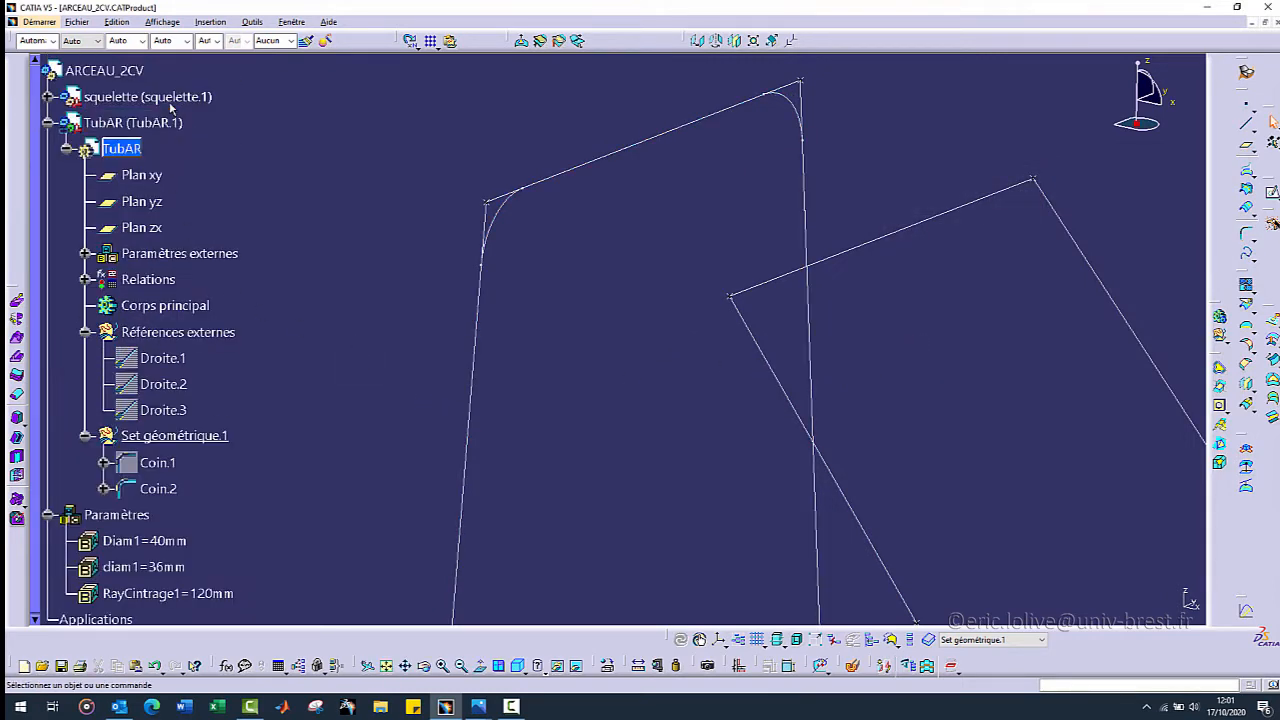
pyautogui.click(173, 100)
pyautogui.hotkey('ctrl', 'h')
pyautogui.keyDown('ctrl'); pyautogui.moveTo(572, 347); pyautogui.dragTo(602, 432, button='middle'); pyautogui.keyUp('ctrl')
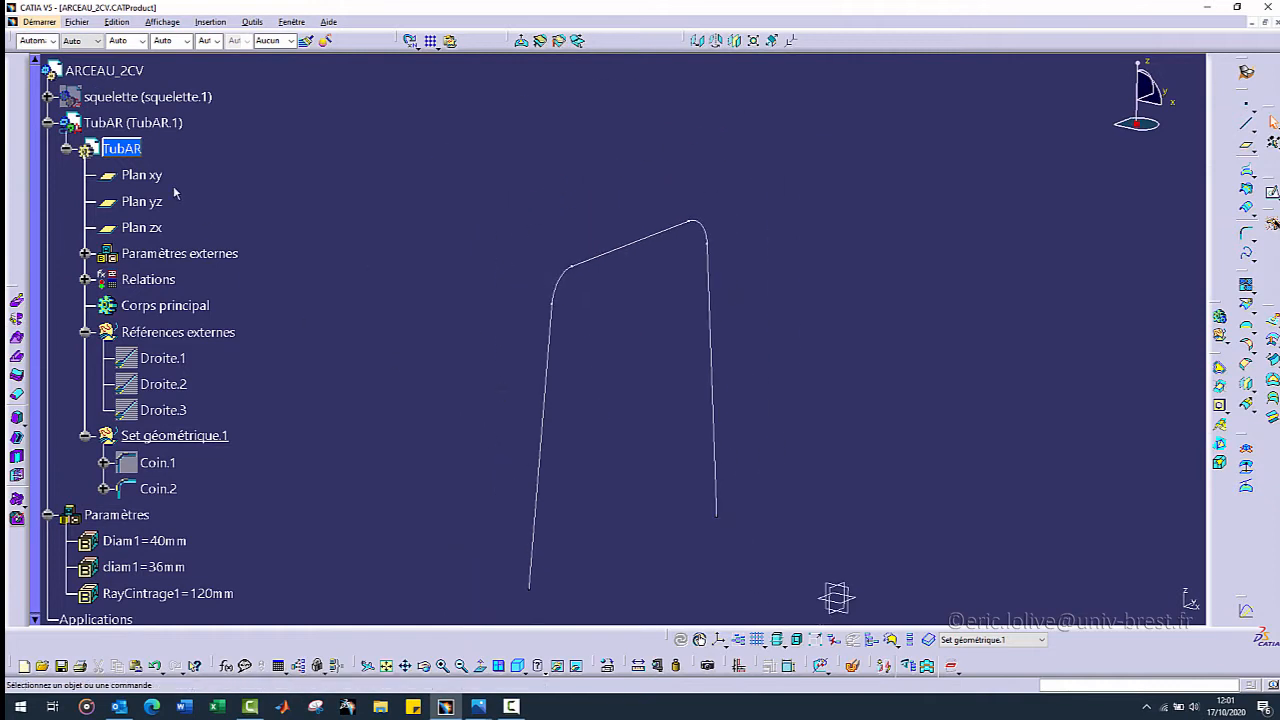
# - Toggle the squelette component's visibility to compare its lines with the rounded path, leaving it hidden
pyautogui.click(162, 104)
pyautogui.press('space')
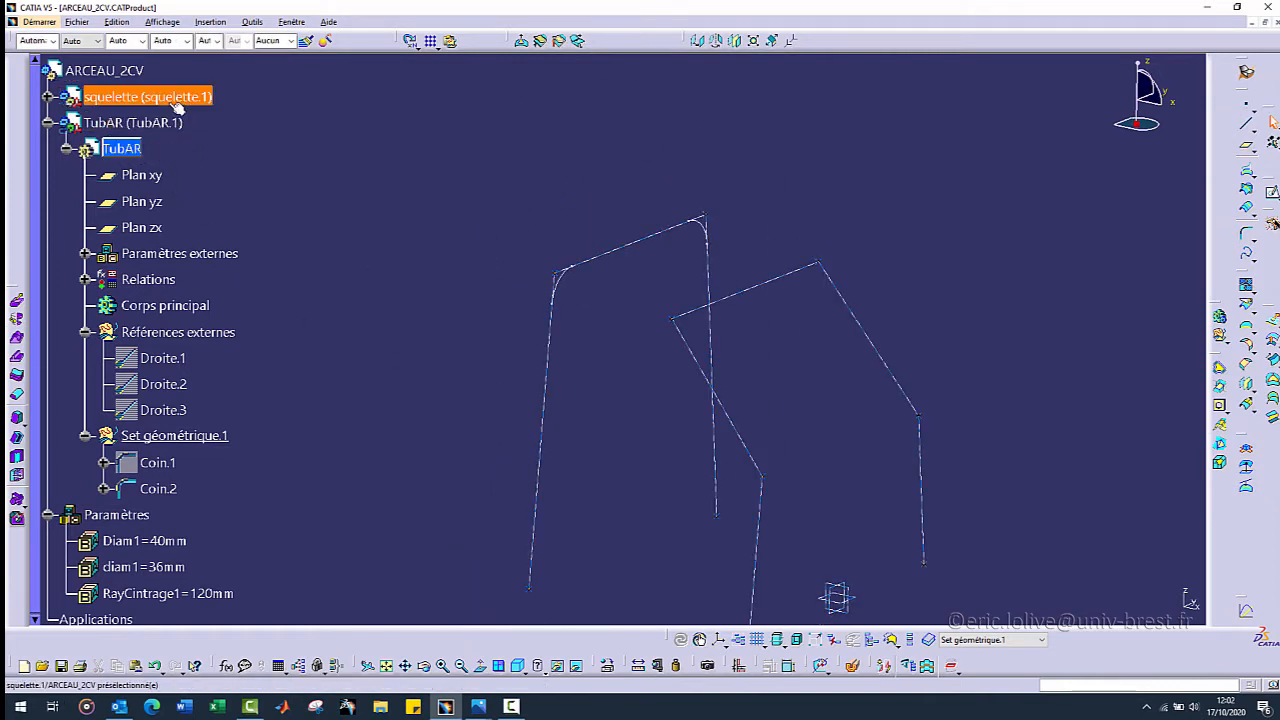
pyautogui.rightClick(174, 104)
pyautogui.click(215, 144)
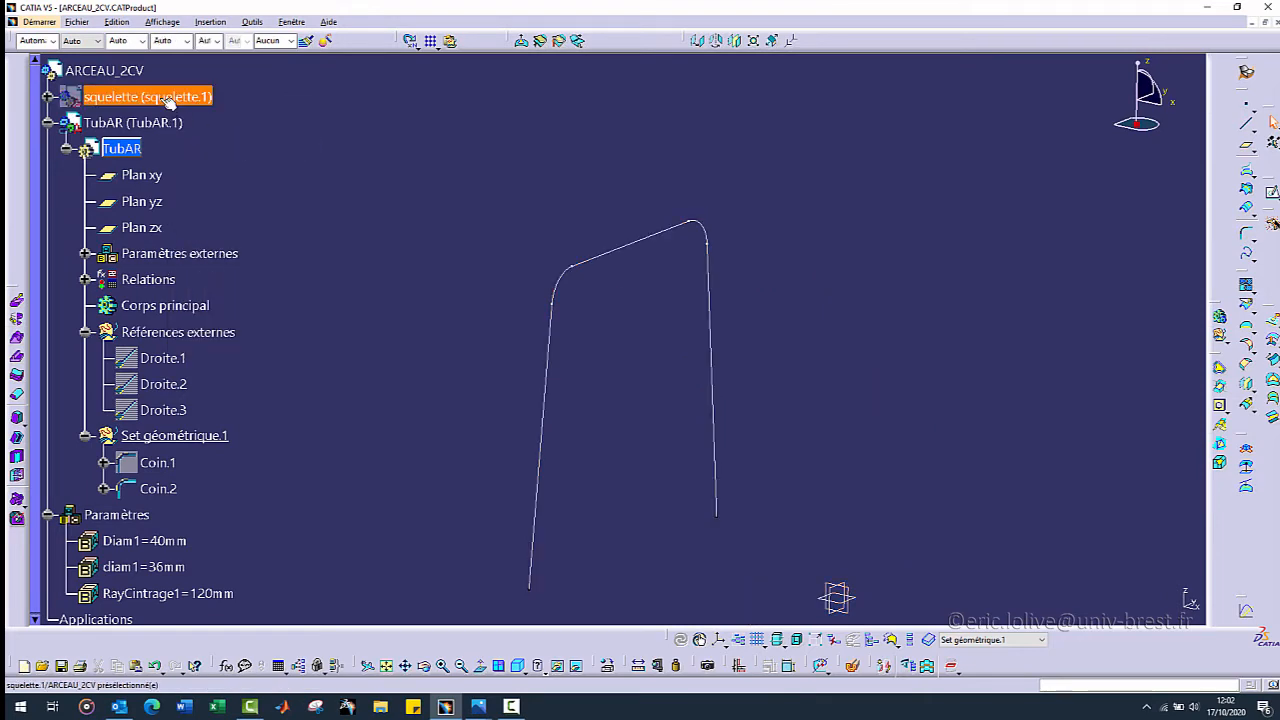
pyautogui.rightClick(161, 98)
pyautogui.click(220, 139)
pyautogui.rightClick(161, 98)
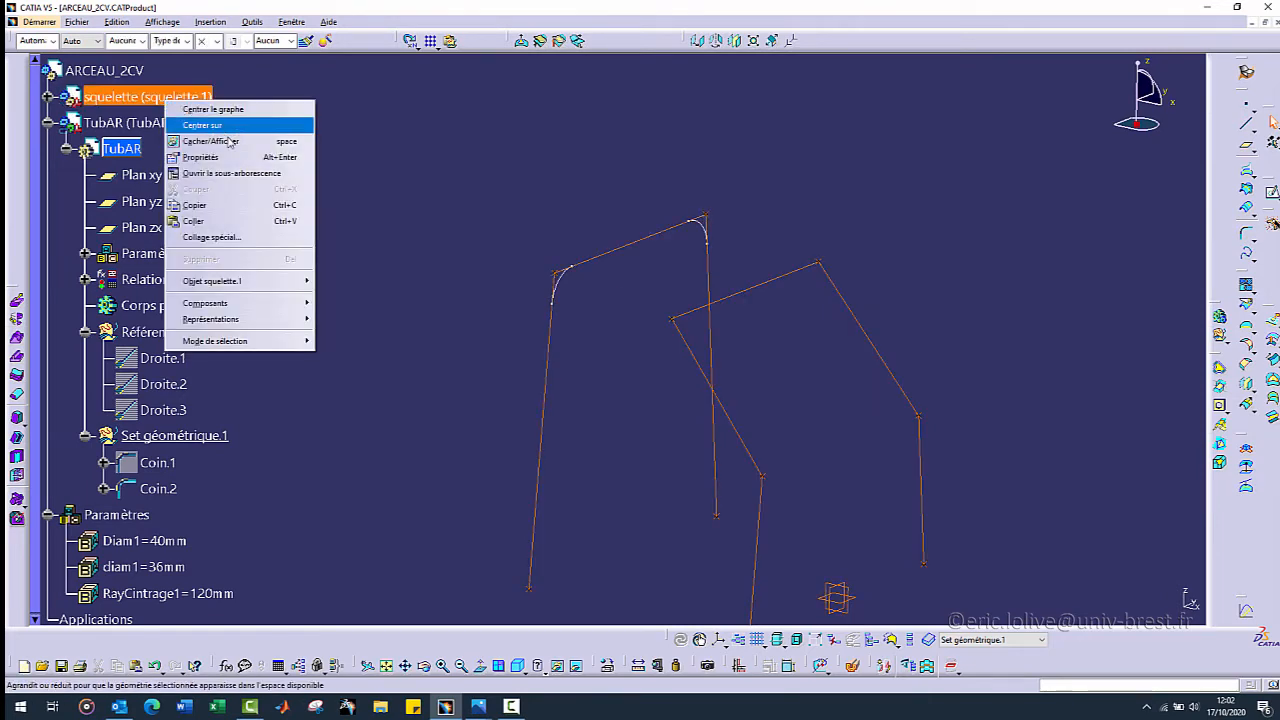
pyautogui.click(226, 141)
pyautogui.moveTo(560, 435)
pyautogui.mouseDown(button='middle')
pyautogui.moveTo(586, 443)
pyautogui.moveTo(640, 420)
pyautogui.moveTo(531, 420)
pyautogui.mouseUp(button='middle')
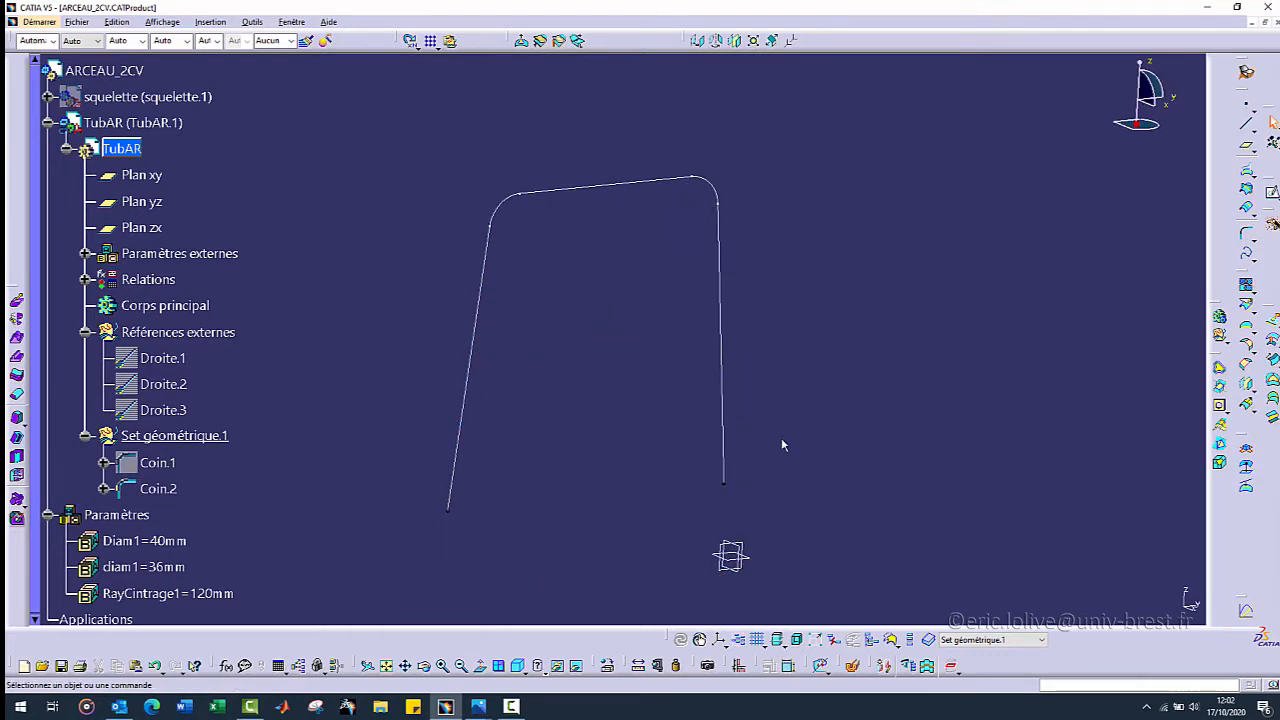
# - Create a plane normal to the Coin.2 curve, positioned at the free lower endpoint of its slanted leg
pyautogui.scroll(-2, 641, 438)
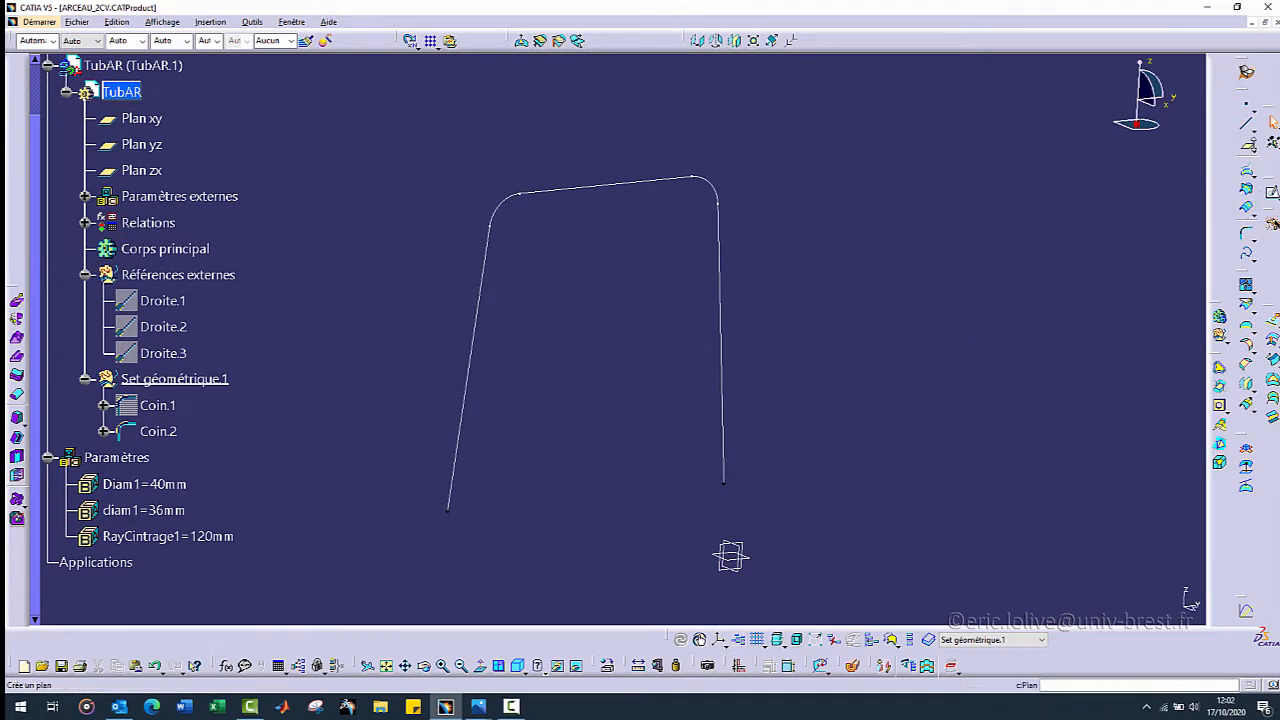
pyautogui.click(1249, 149)
pyautogui.moveTo(1042, 492); pyautogui.dragTo(1025, 440)
pyautogui.moveTo(1057, 476); pyautogui.dragTo(883, 155)
pyautogui.click(942, 173)
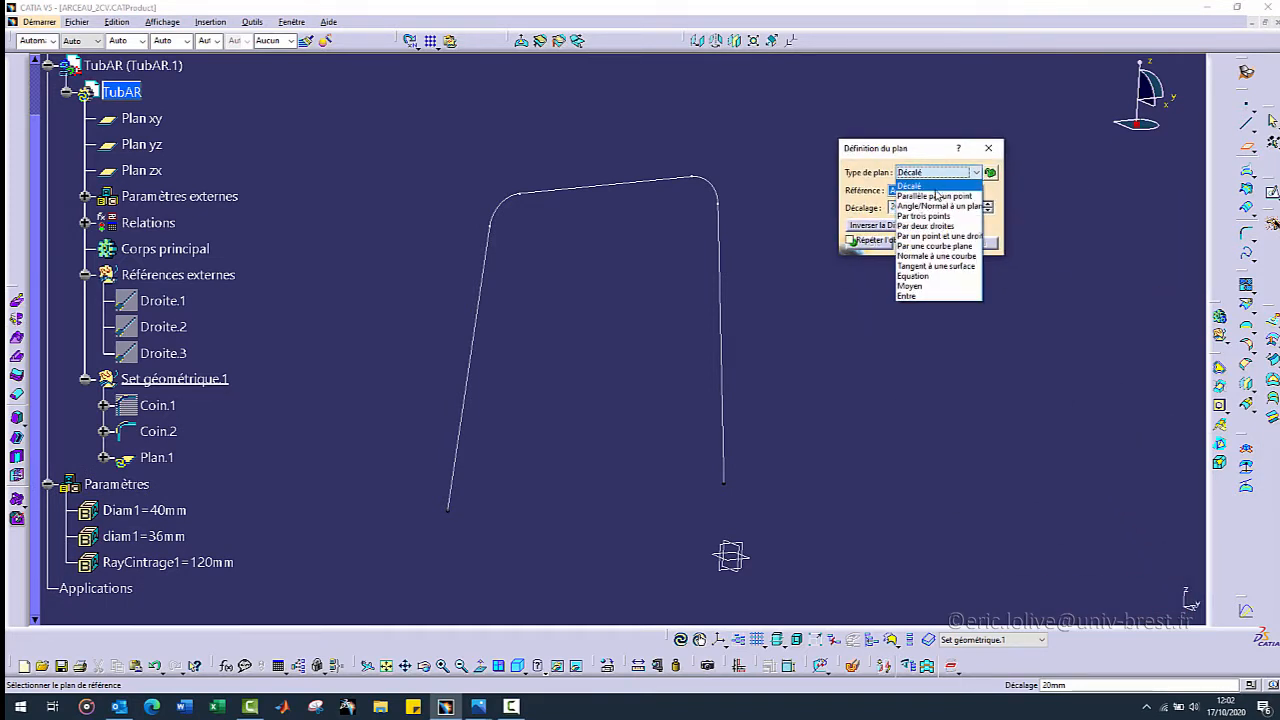
pyautogui.click(940, 257)
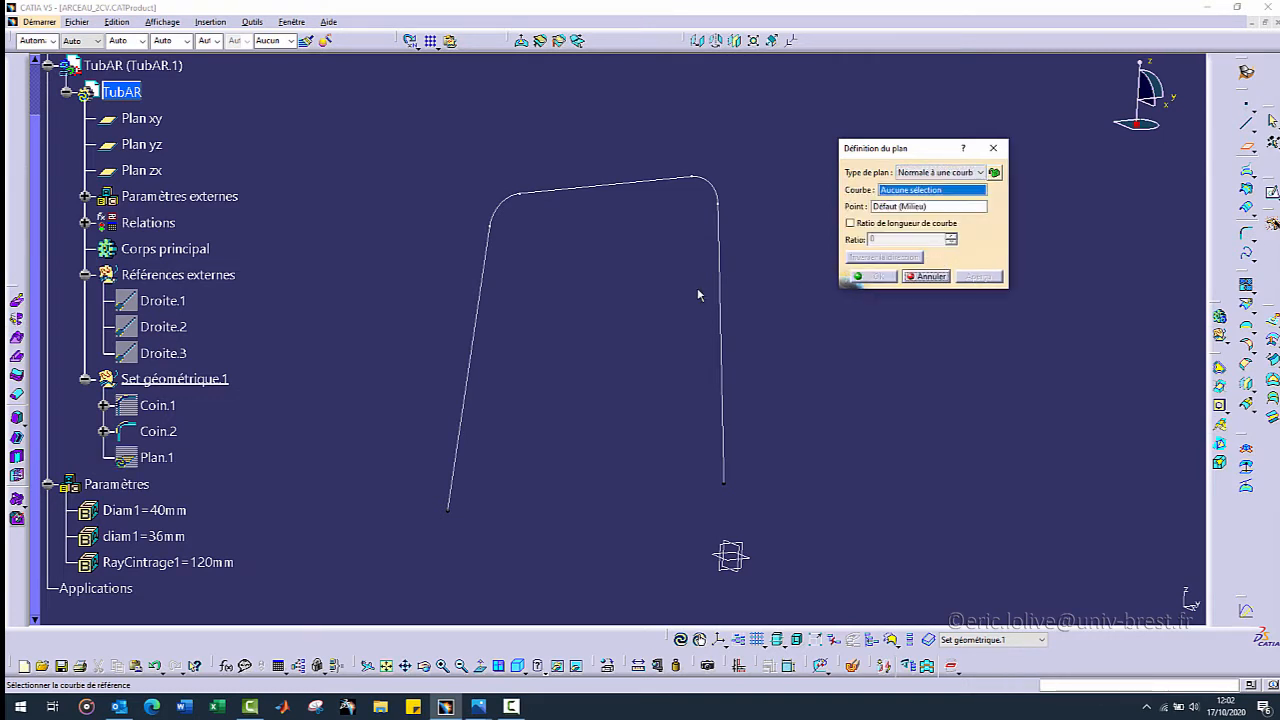
pyautogui.click(487, 291)
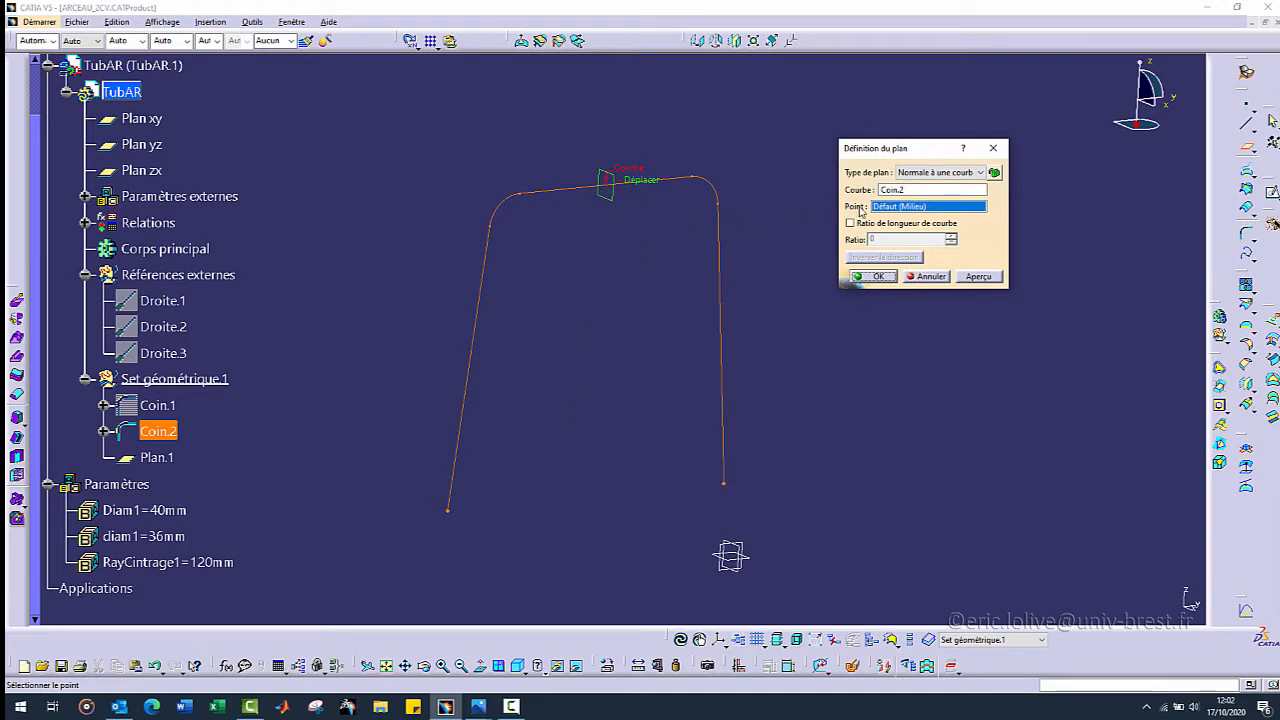
pyautogui.click(451, 513)
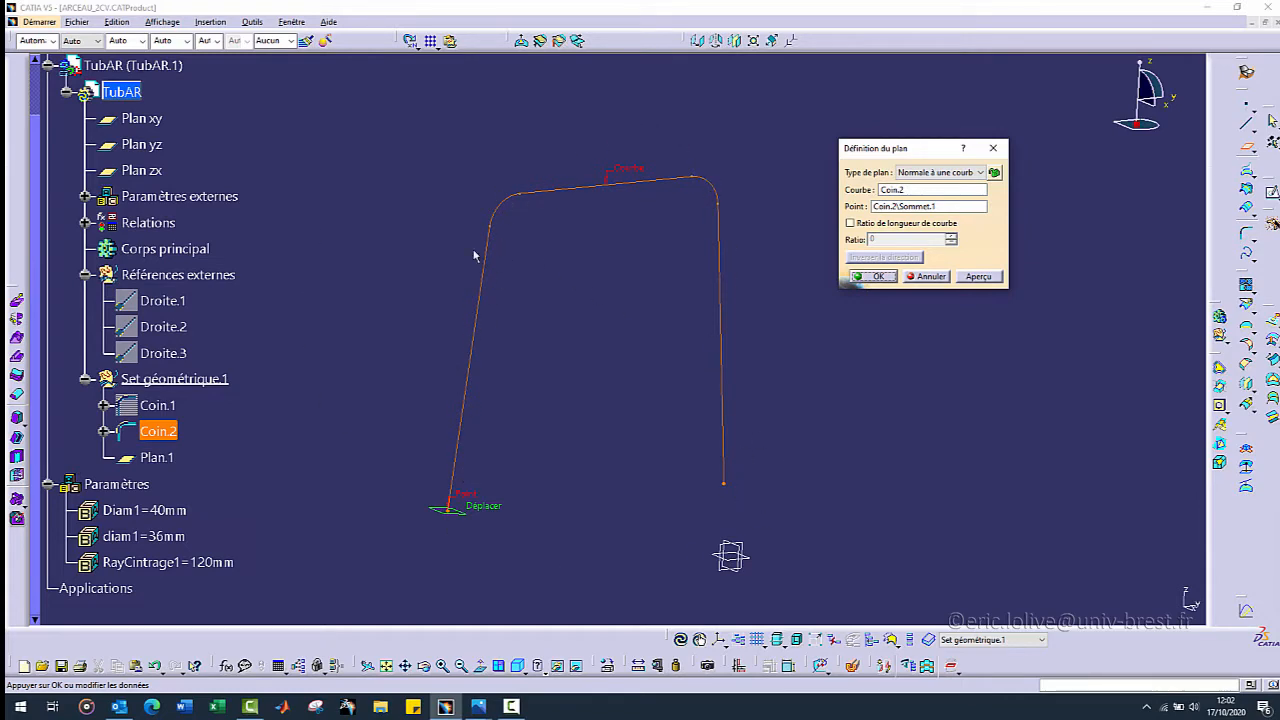
pyautogui.scroll(2, 270, 212)
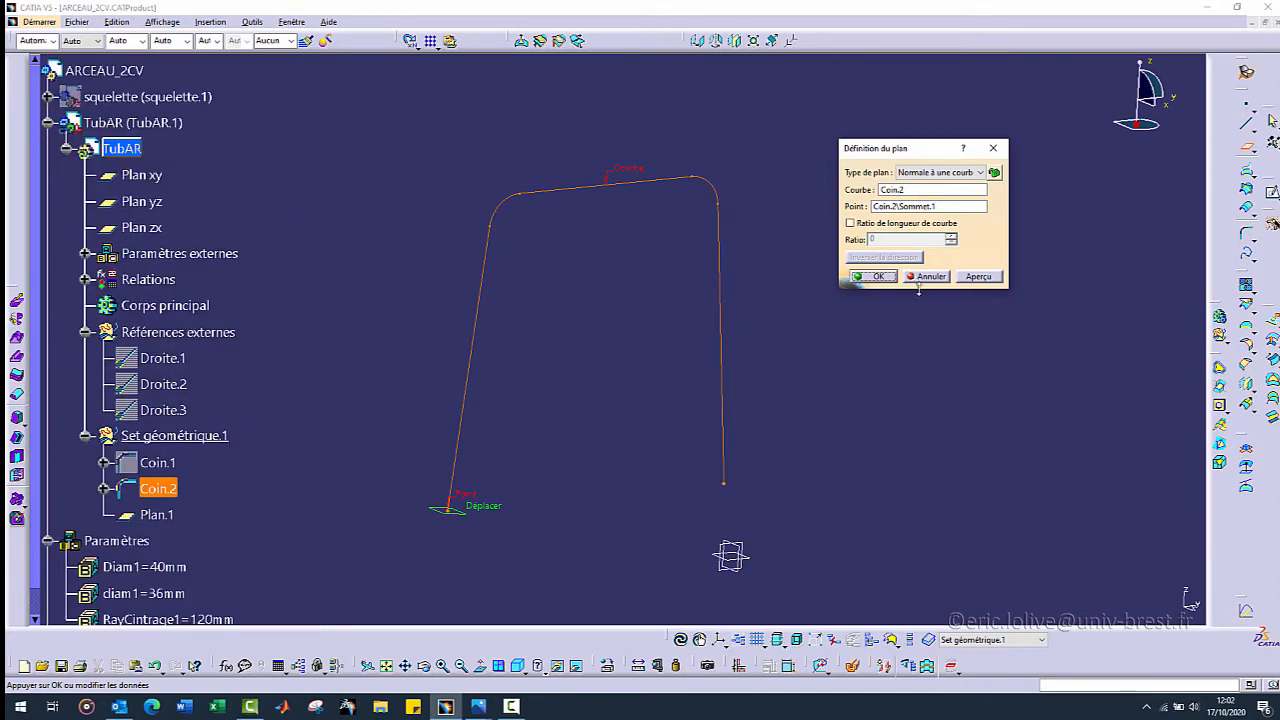
pyautogui.click(880, 277)
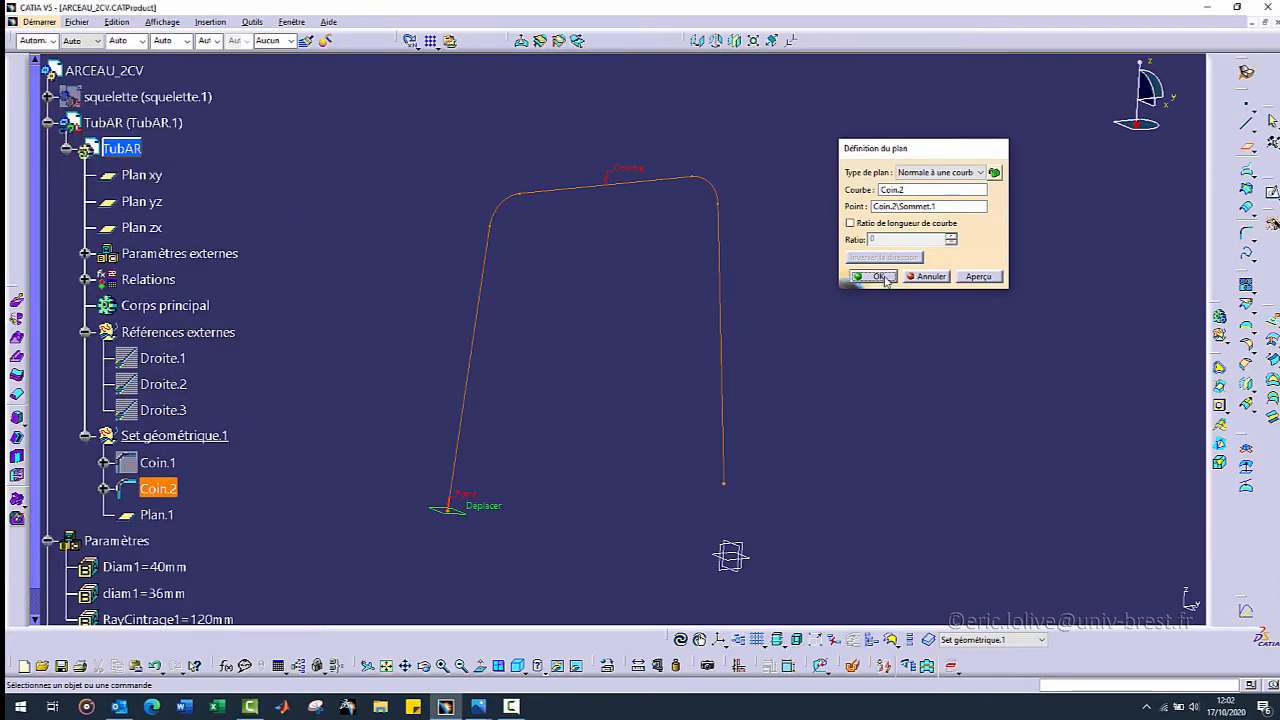
# - Open a sketch on the new plane at the foot of the tube path
pyautogui.click(466, 520)
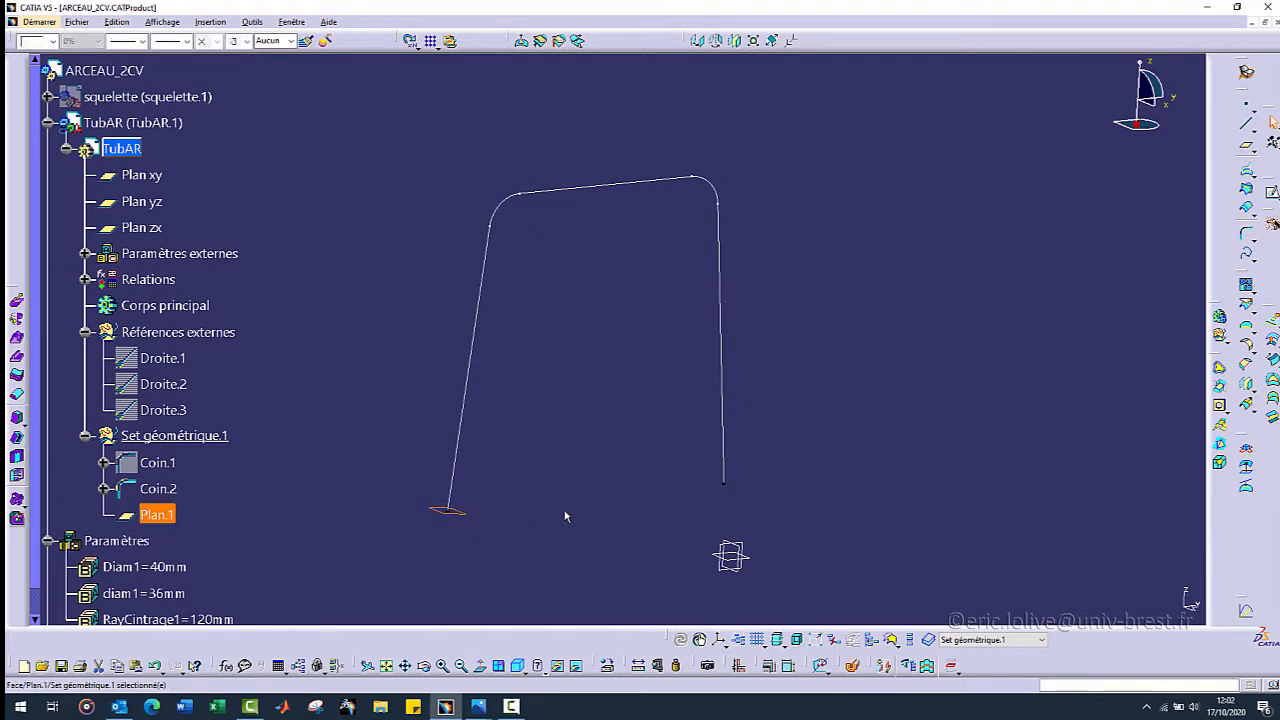
pyautogui.moveTo(582, 517)
pyautogui.mouseDown(button='middle')
pyautogui.moveTo(523, 471)
pyautogui.moveTo(614, 449)
pyautogui.moveTo(580, 500)
pyautogui.mouseUp(button='middle')
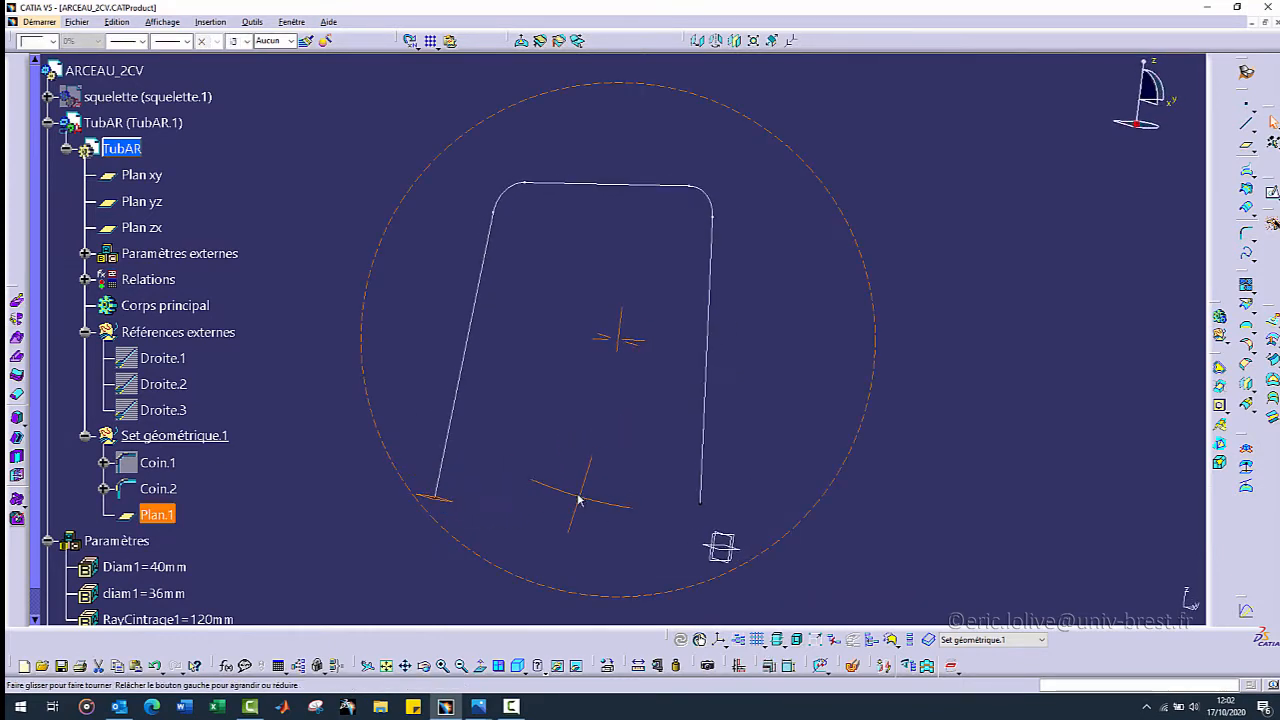
pyautogui.click(1245, 123)
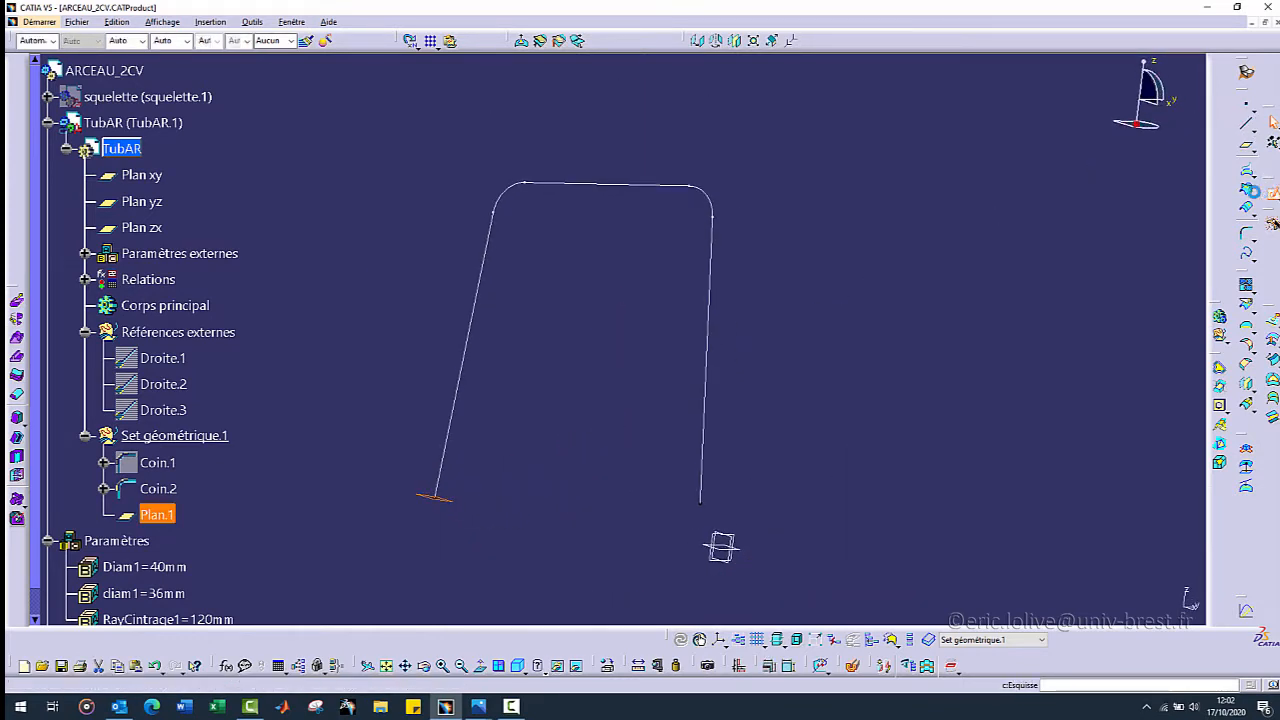
pyautogui.moveTo(580, 249)
pyautogui.mouseDown(button='middle')
pyautogui.moveTo(743, 280)
pyautogui.moveTo(522, 387)
pyautogui.moveTo(751, 266)
pyautogui.moveTo(594, 451)
pyautogui.moveTo(666, 354)
pyautogui.moveTo(358, 404)
pyautogui.moveTo(388, 397)
pyautogui.mouseUp(button='middle')
# - Sketch two concentric circles away from the path, about 413 mm and 580 mm in diameter
pyautogui.click(1250, 301)
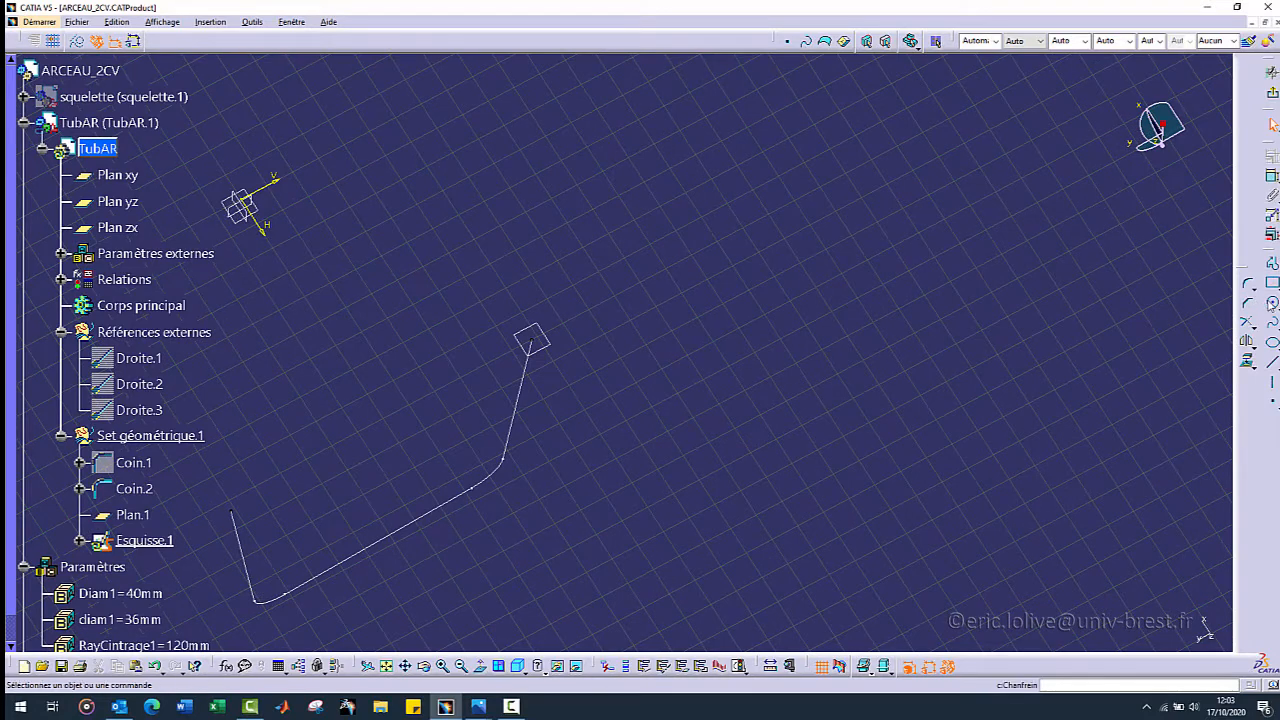
pyautogui.click(1272, 303)
pyautogui.click(799, 231)
pyautogui.click(858, 245)
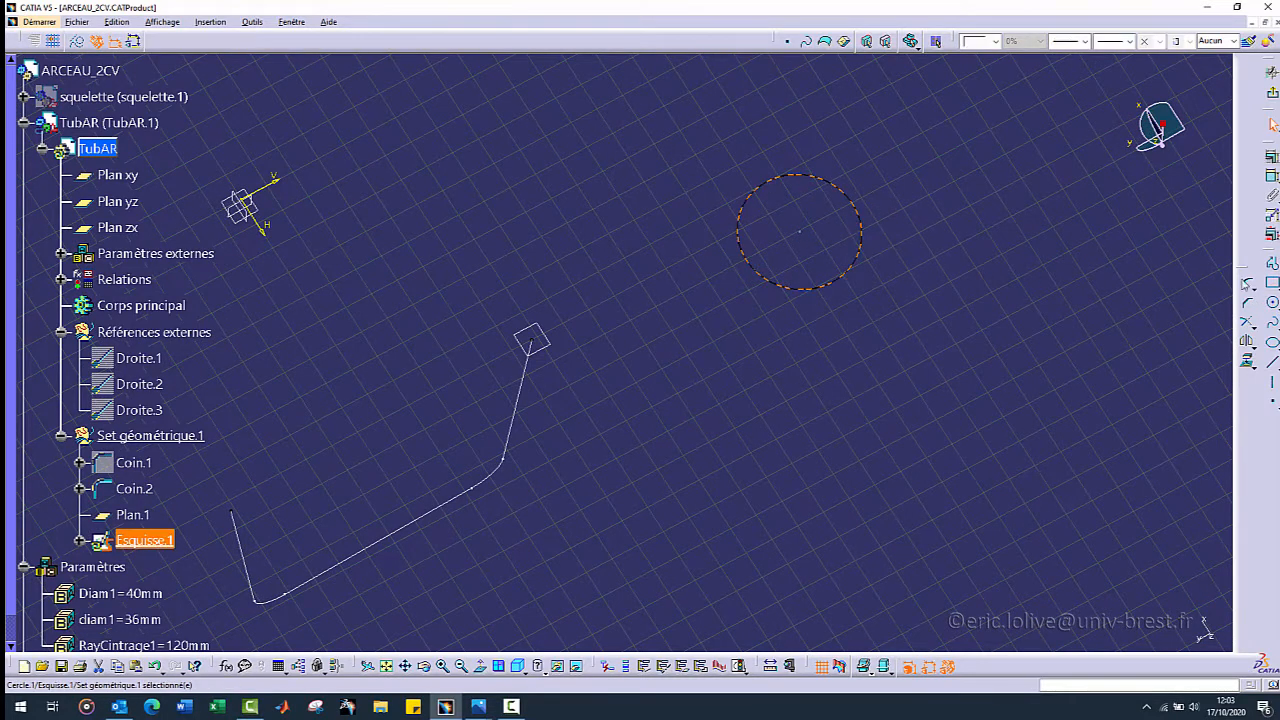
pyautogui.click(1272, 305)
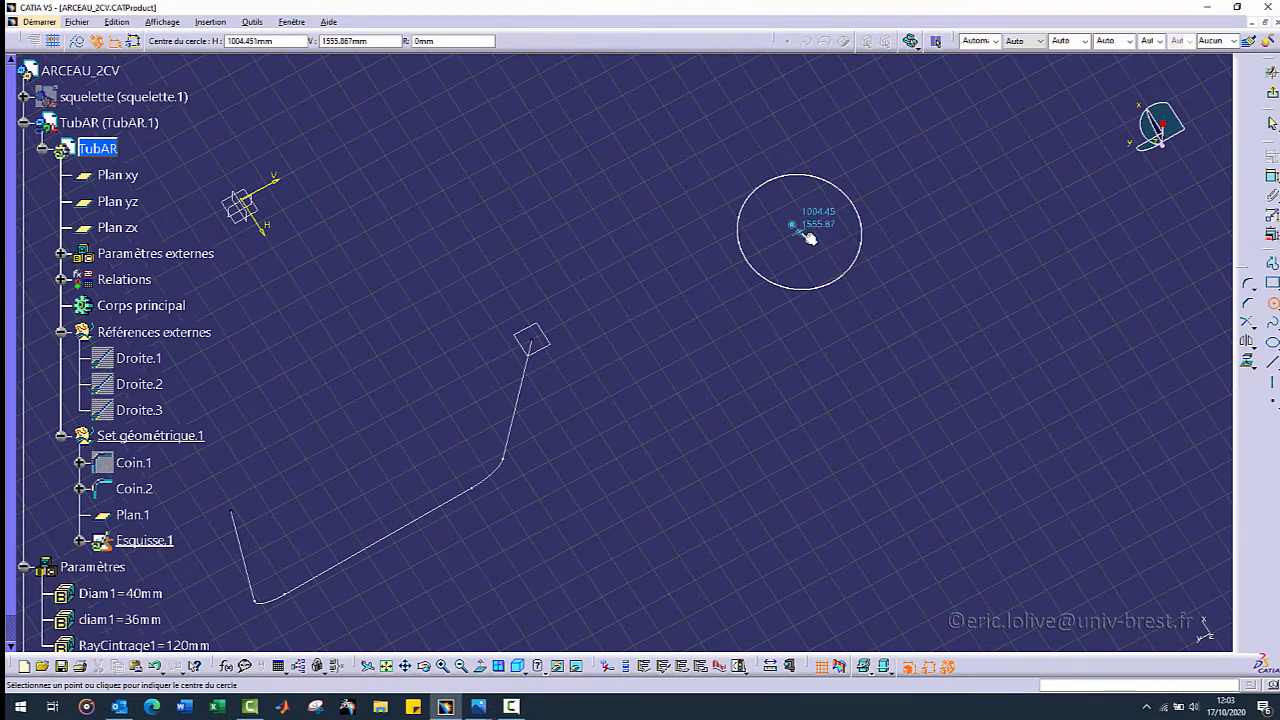
pyautogui.click(876, 272)
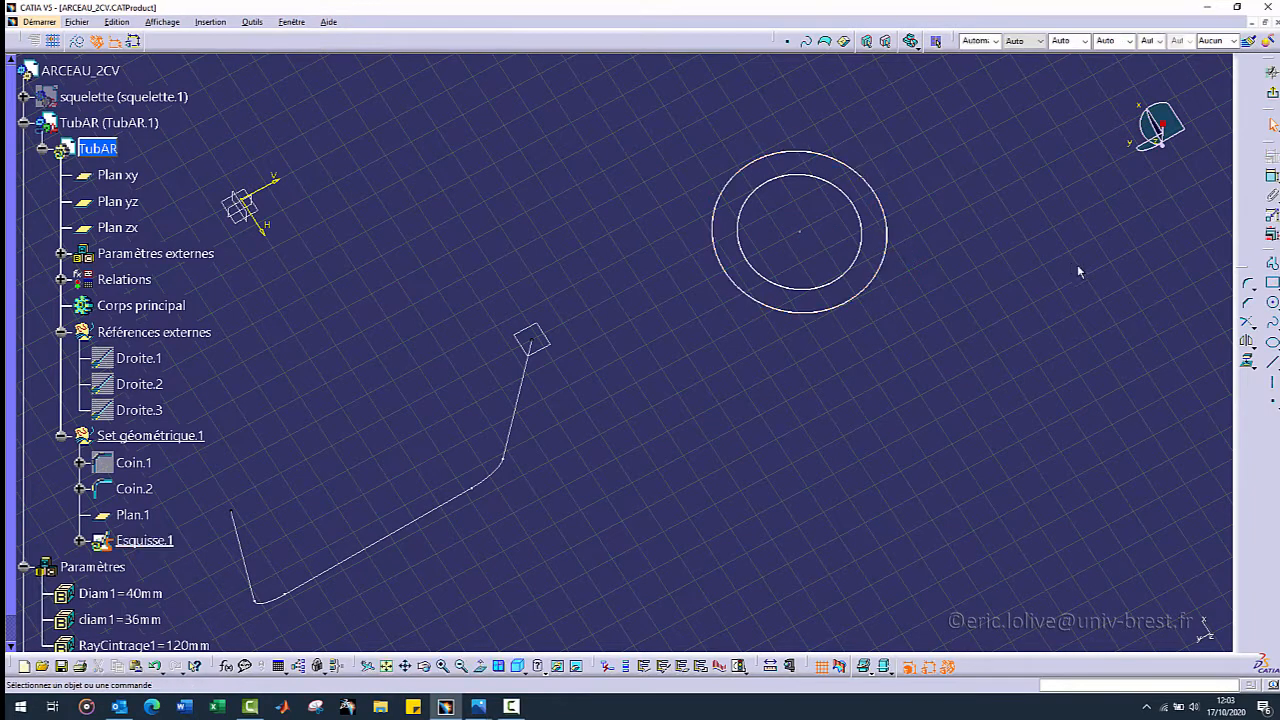
# - Dimension the outer circle and switch its constraint from diameter to radius (Rayon)
pyautogui.click(1272, 177)
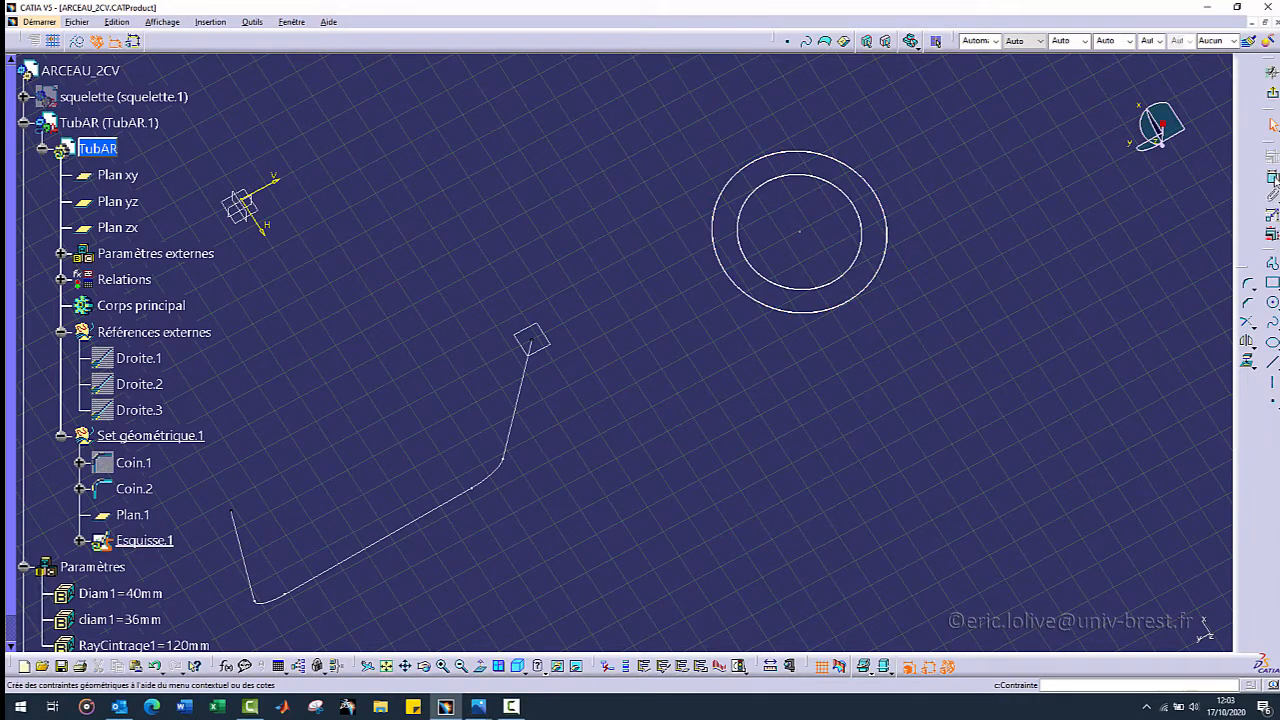
pyautogui.click(890, 230)
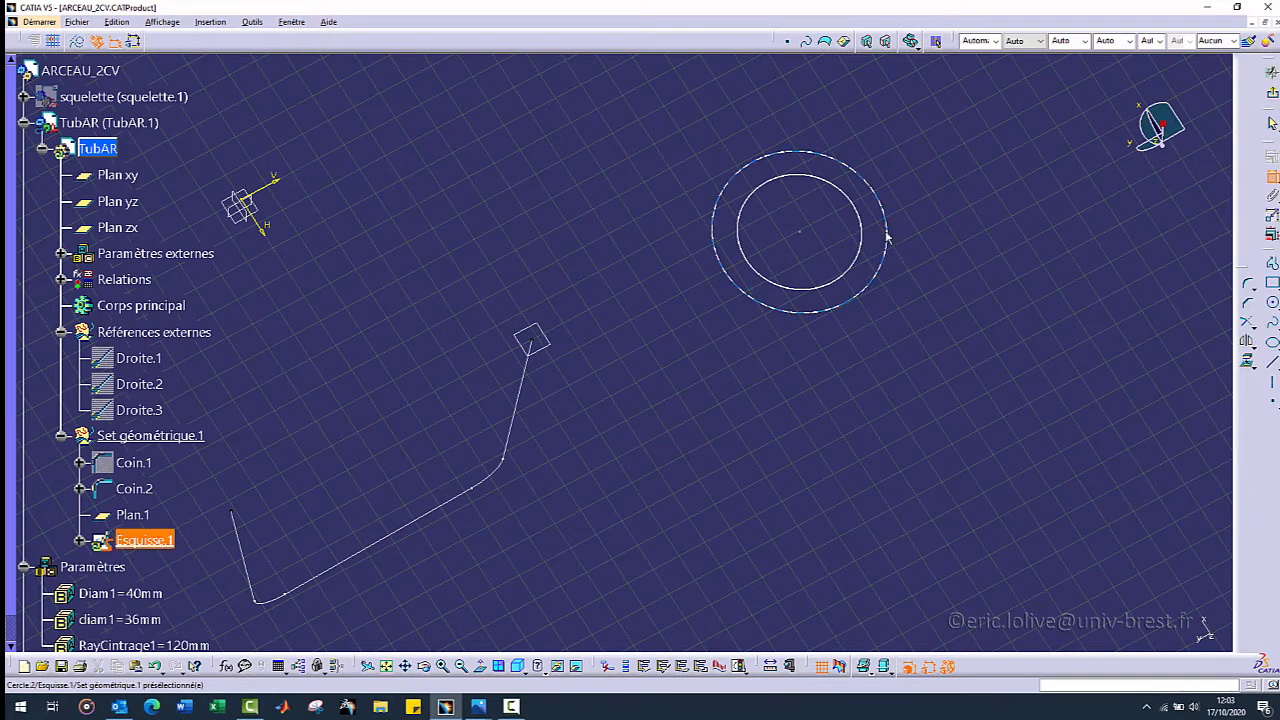
pyautogui.click(993, 217)
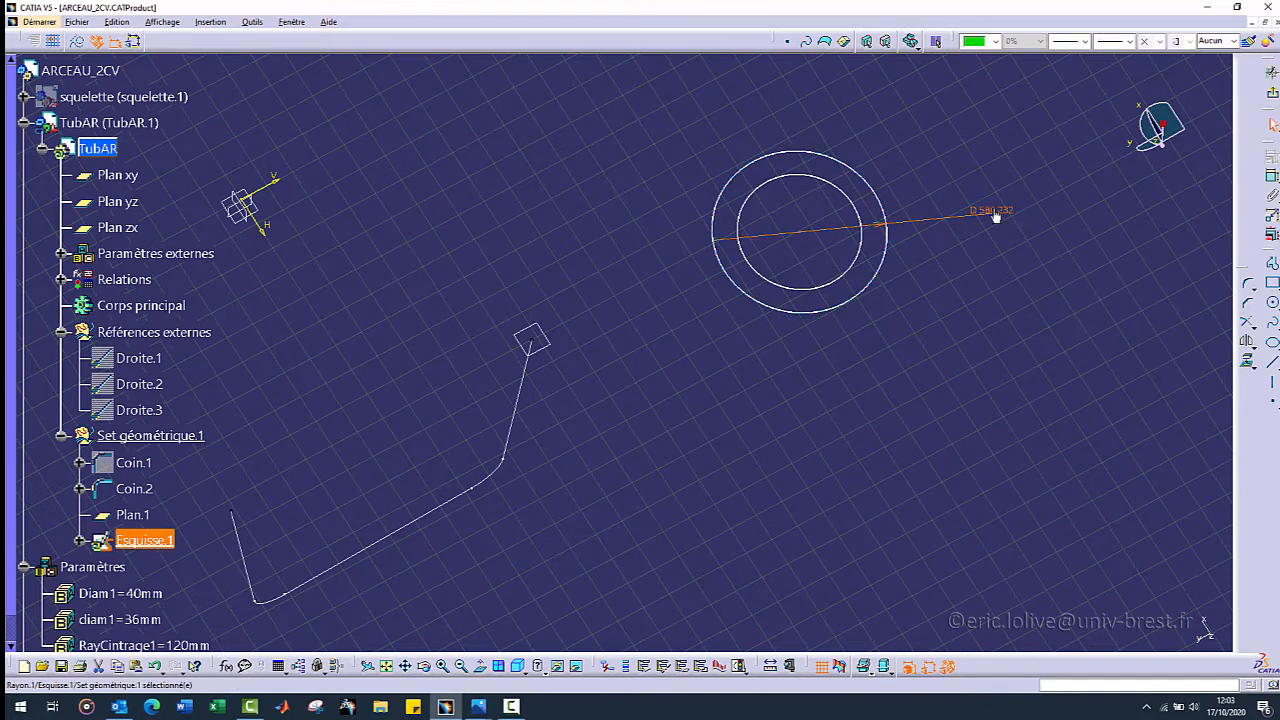
pyautogui.doubleClick(1007, 217)
pyautogui.moveTo(1127, 560); pyautogui.dragTo(1039, 312)
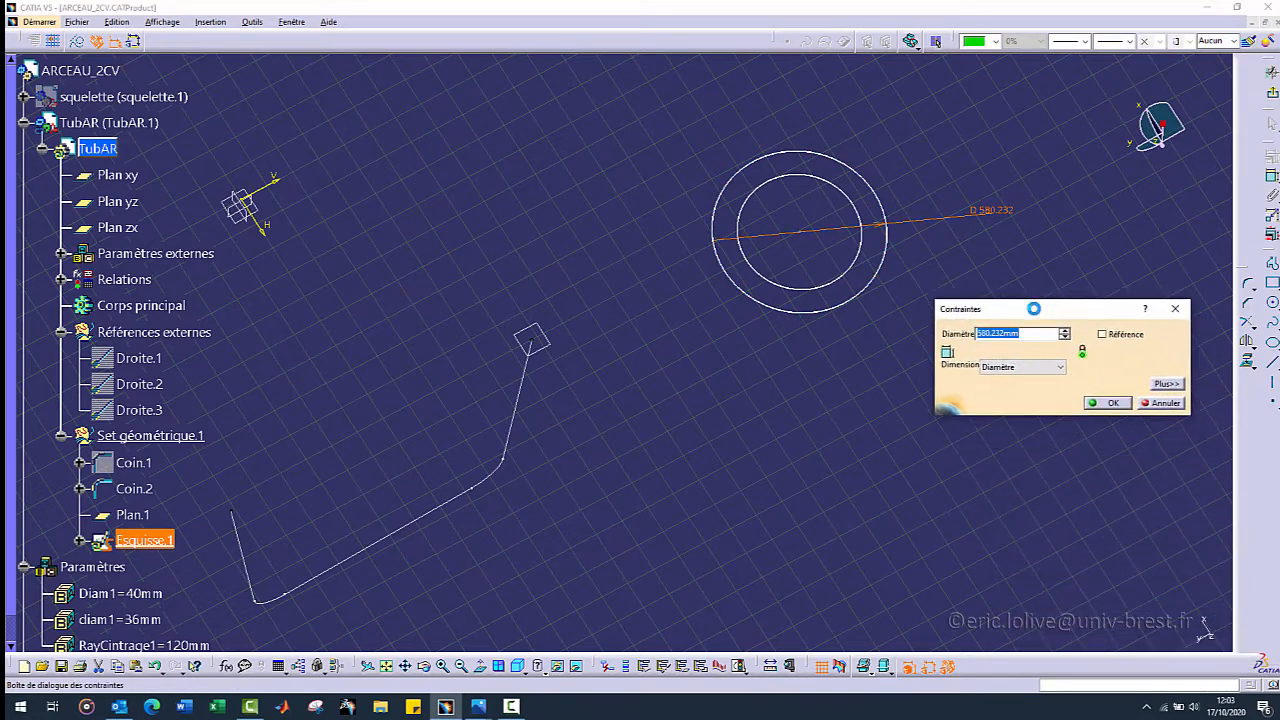
pyautogui.click(1015, 370)
pyautogui.click(1010, 380)
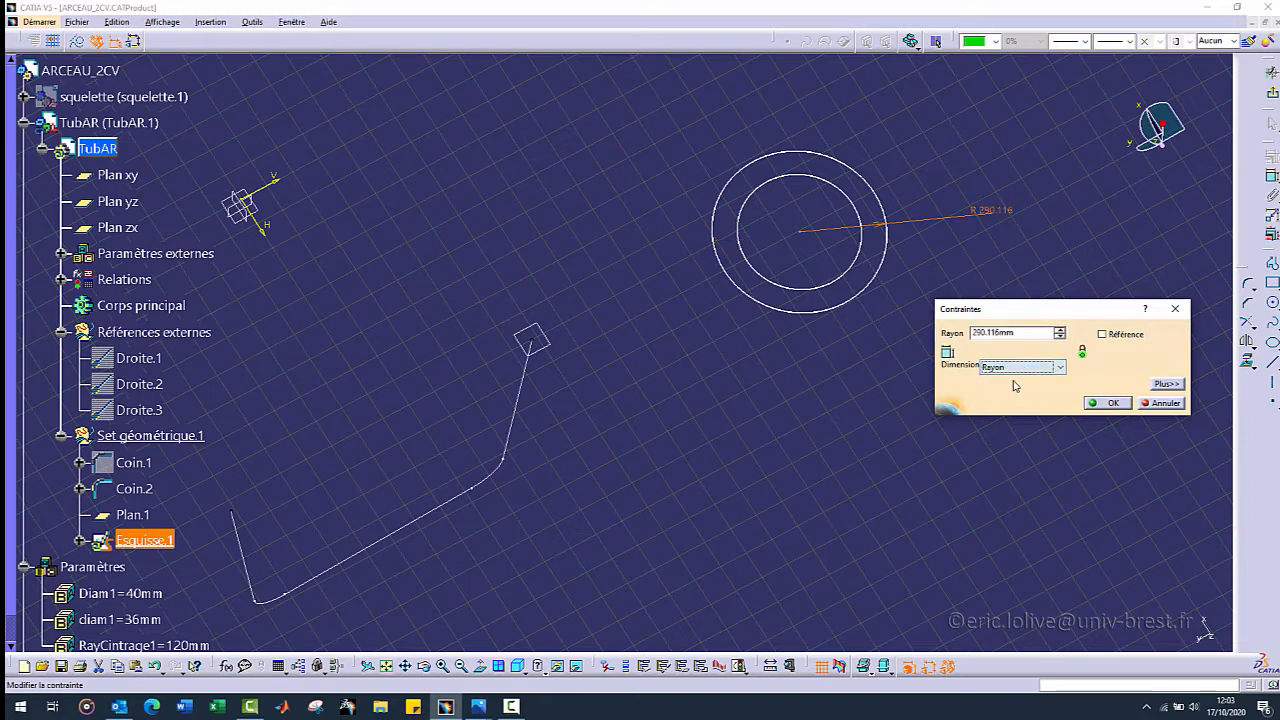
# - Drive the outer circle's radius with the formula Diam1/2, keeping the link to the external Diam1 parameter
pyautogui.rightClick(1010, 333)
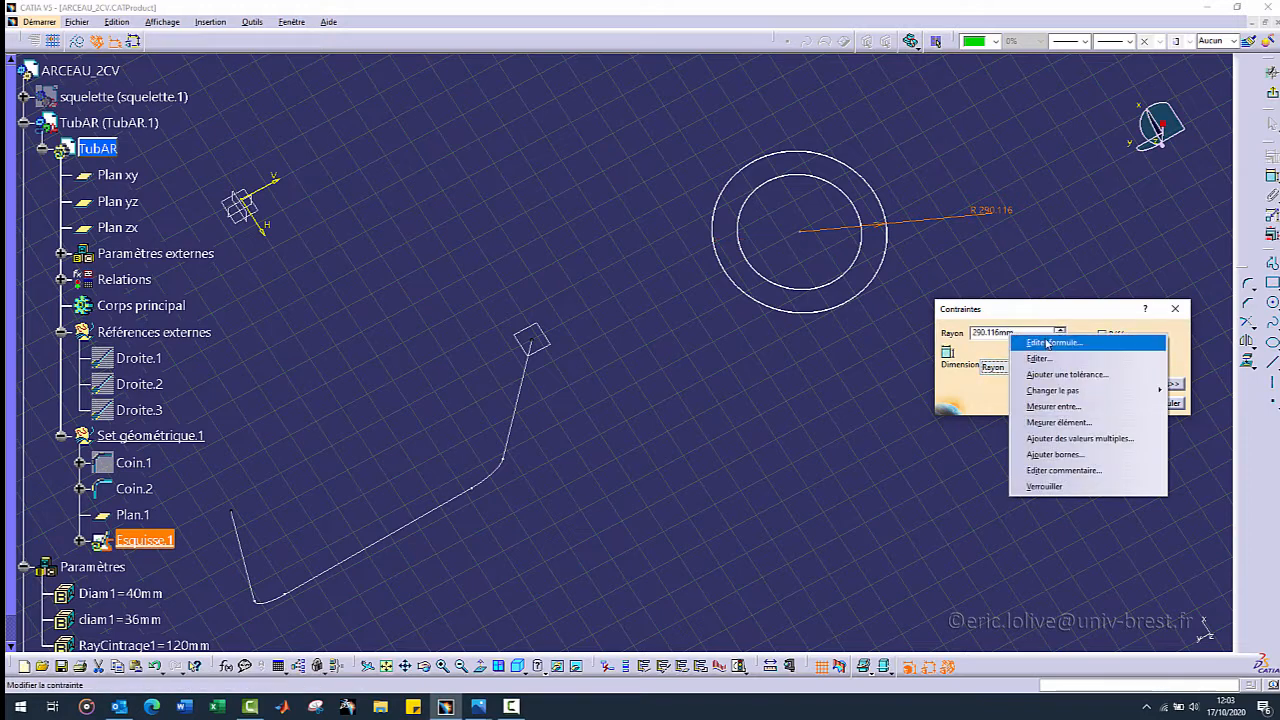
pyautogui.click(1050, 344)
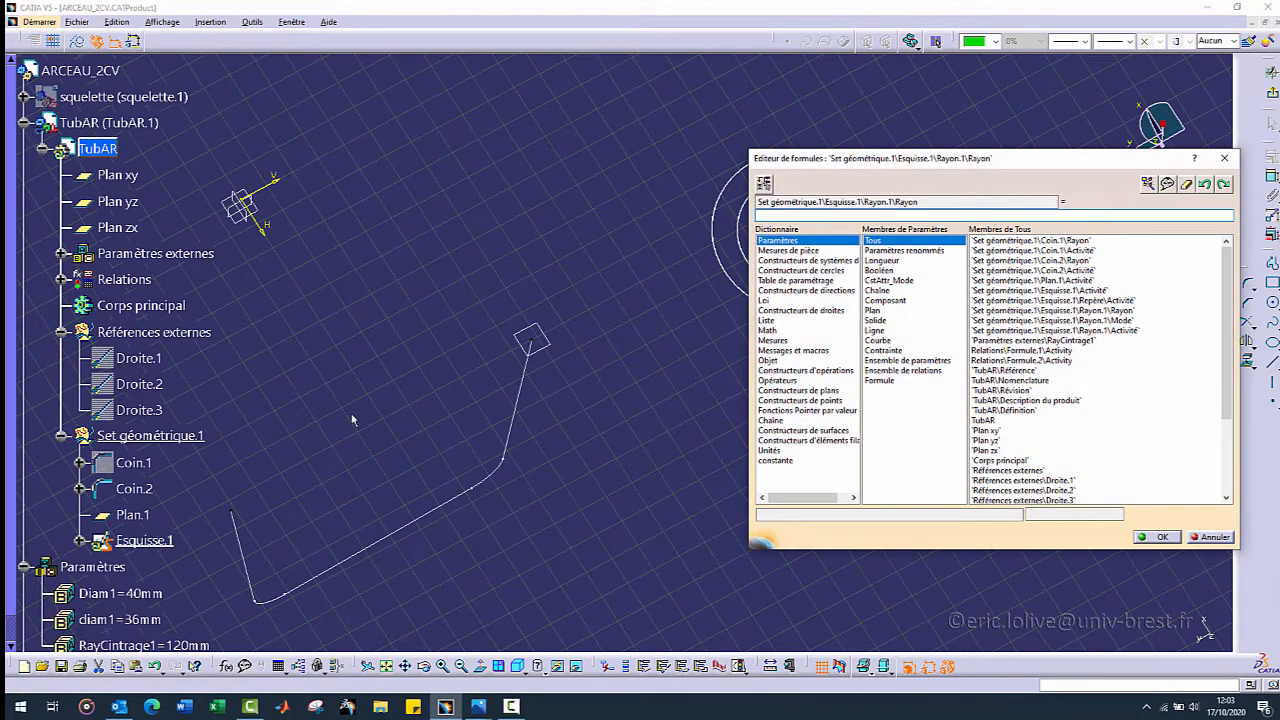
pyautogui.scroll(-3, 352, 420)
pyautogui.click(152, 474)
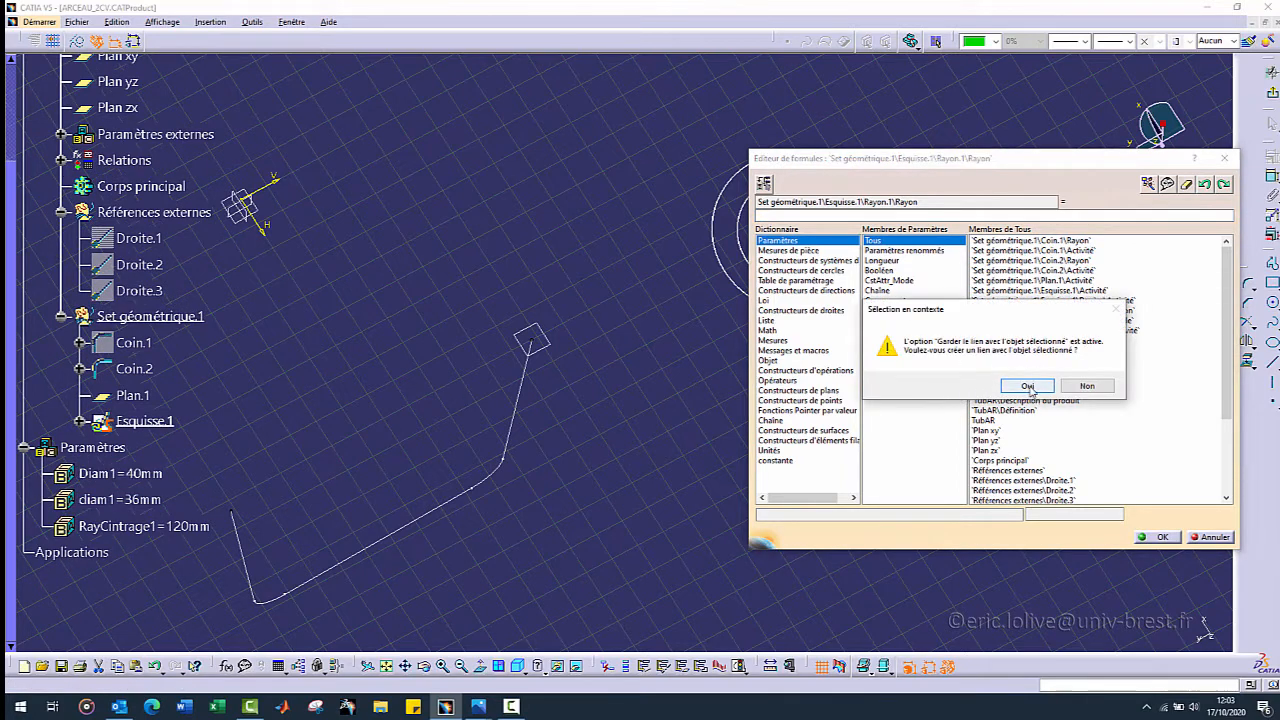
pyautogui.click(1027, 386)
pyautogui.write('/2')
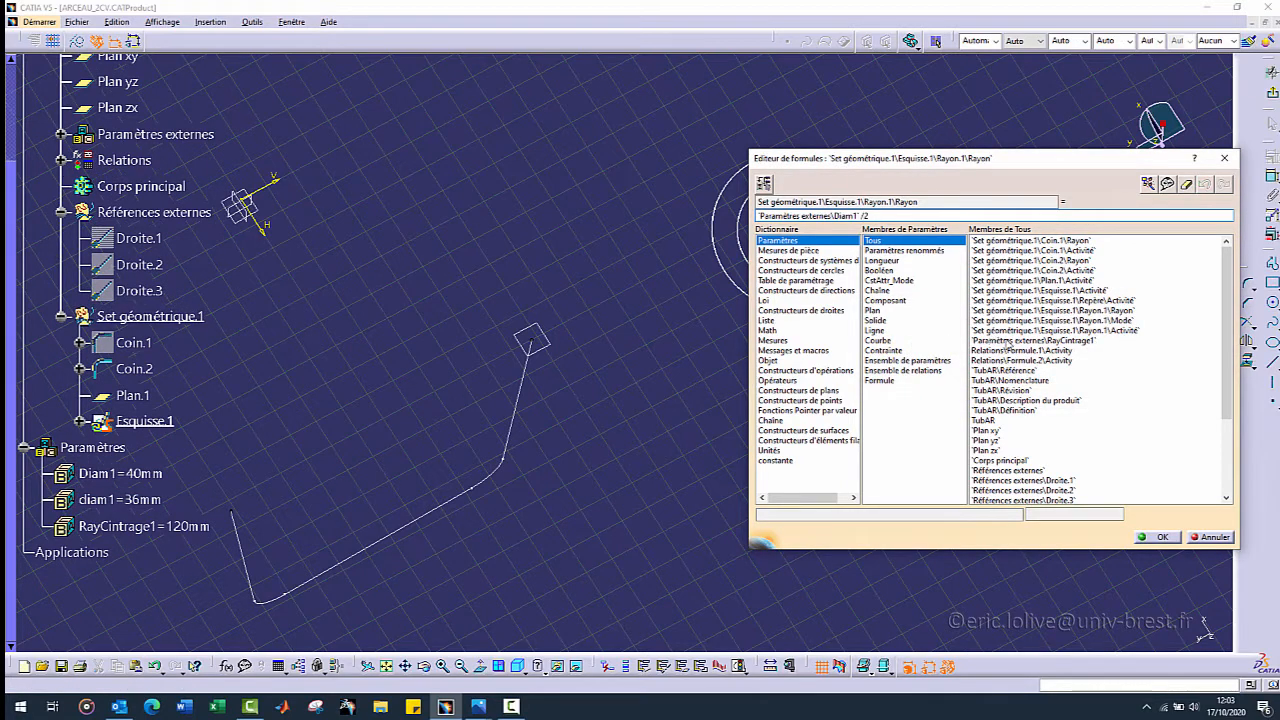
pyautogui.click(1163, 538)
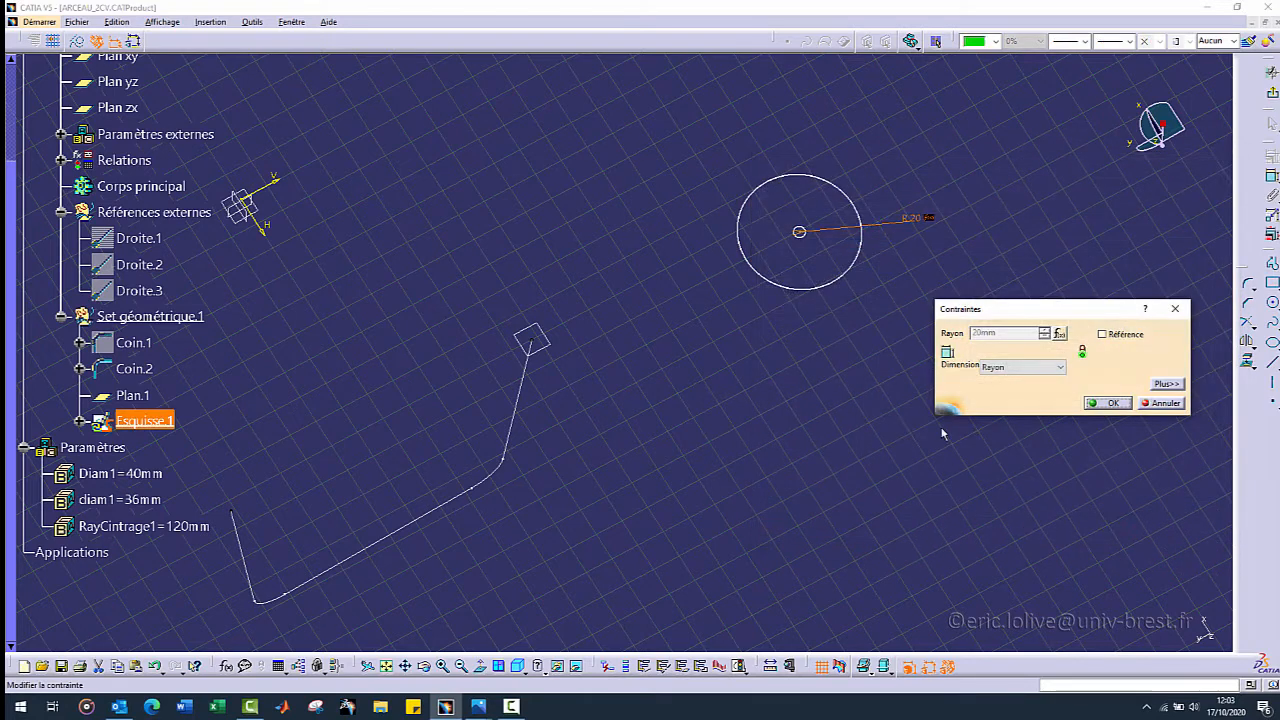
# - Switch the Diam1-driven circle's constraint back to Diamètre and validate it
pyautogui.click(1022, 367)
pyautogui.click(1018, 392)
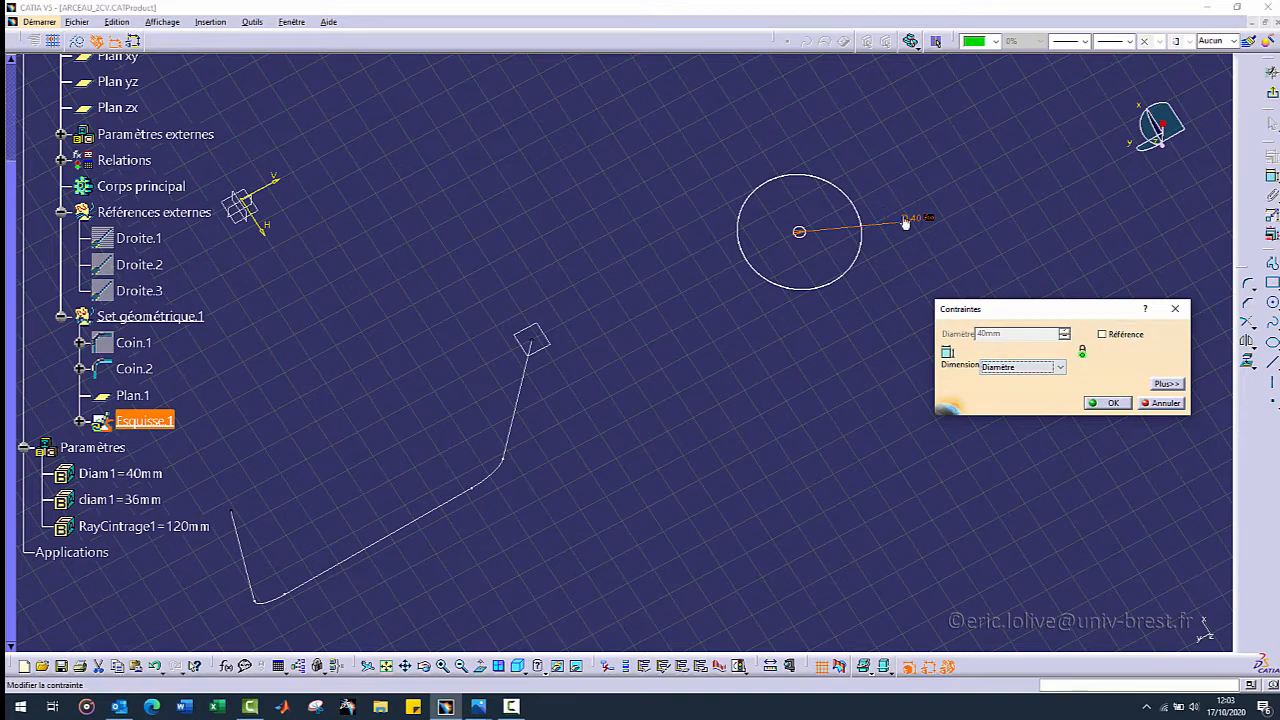
pyautogui.click(1112, 403)
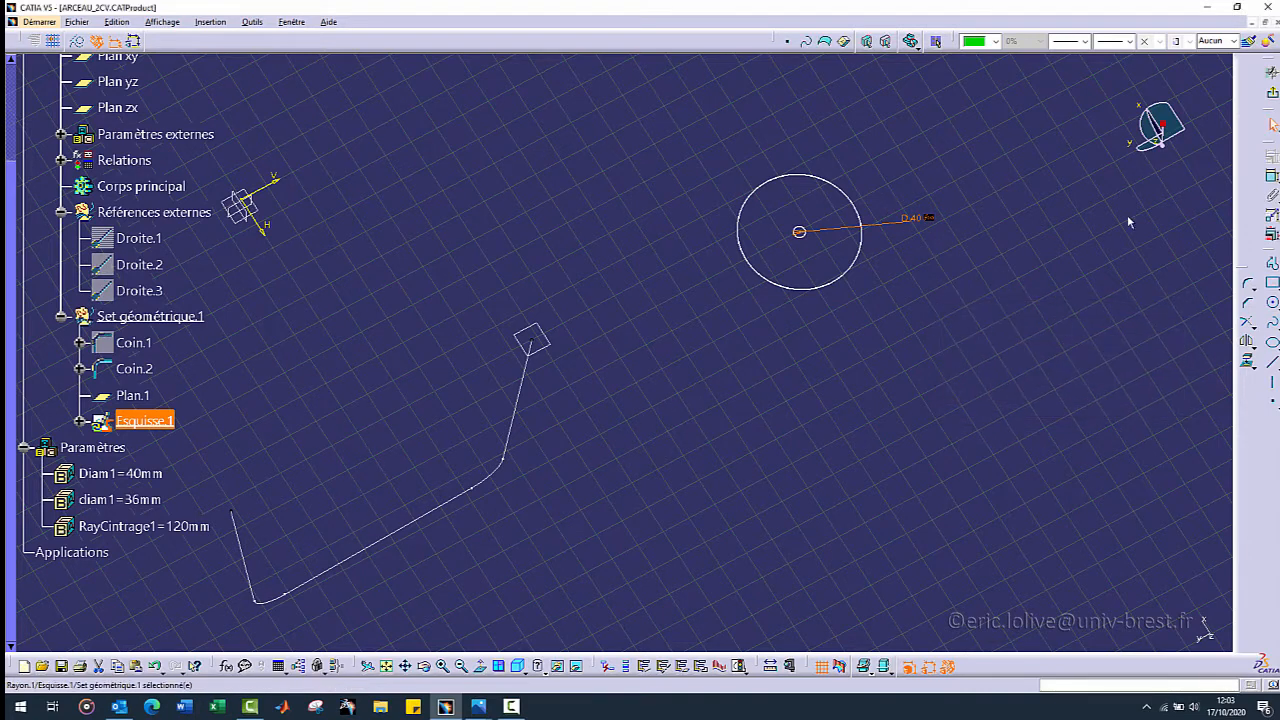
# - Dimension the other, undimensioned circle and switch its constraint from diameter to radius (Rayon)
pyautogui.click(1272, 178)
pyautogui.click(859, 253)
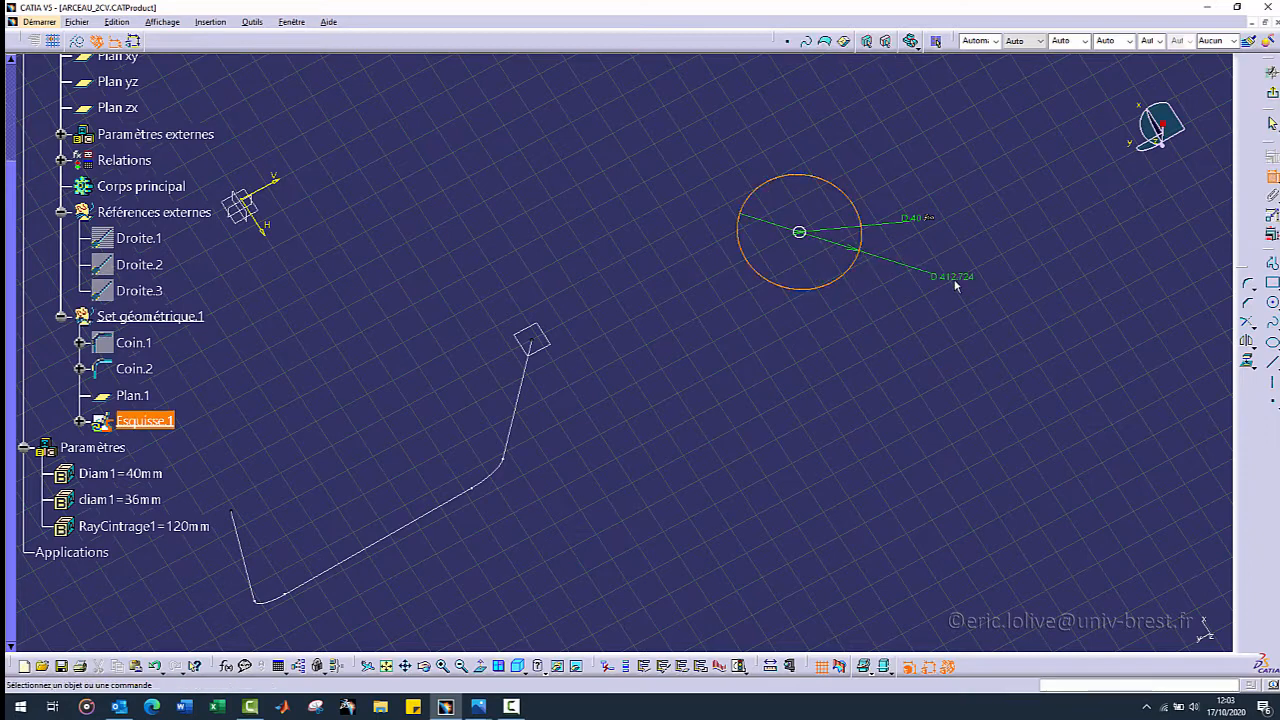
pyautogui.doubleClick(953, 277)
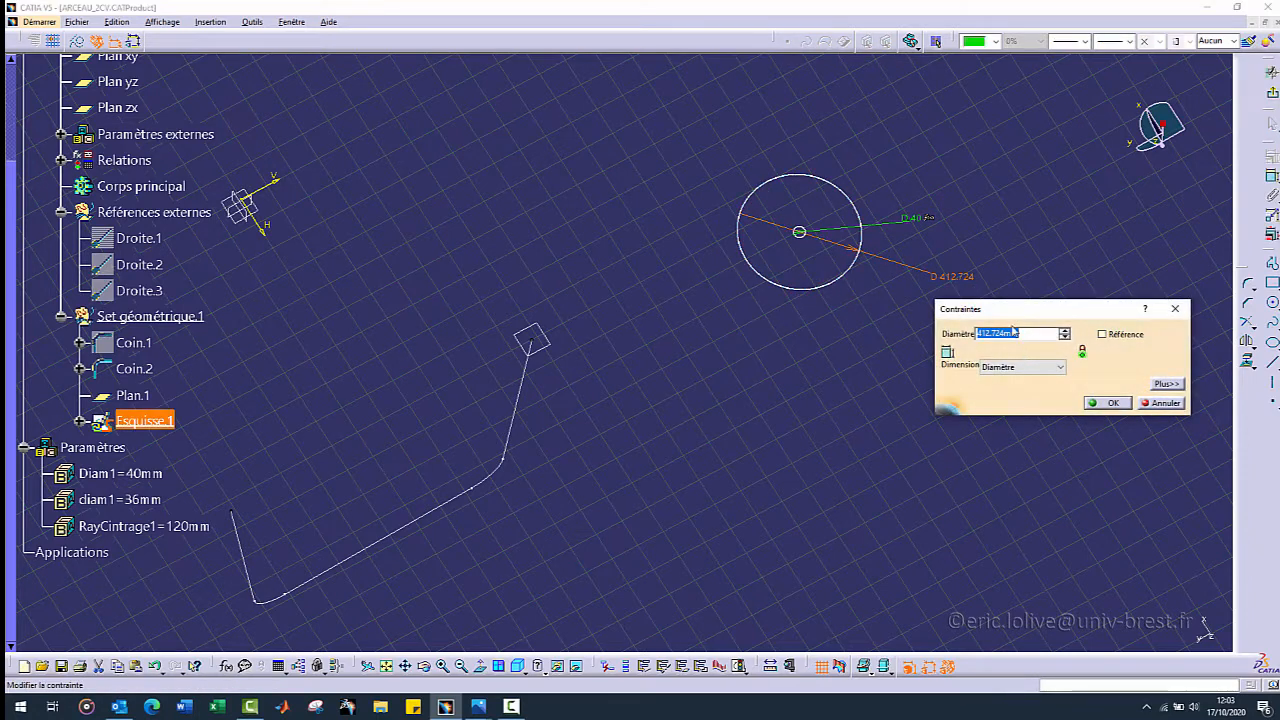
pyautogui.rightClick(1016, 336)
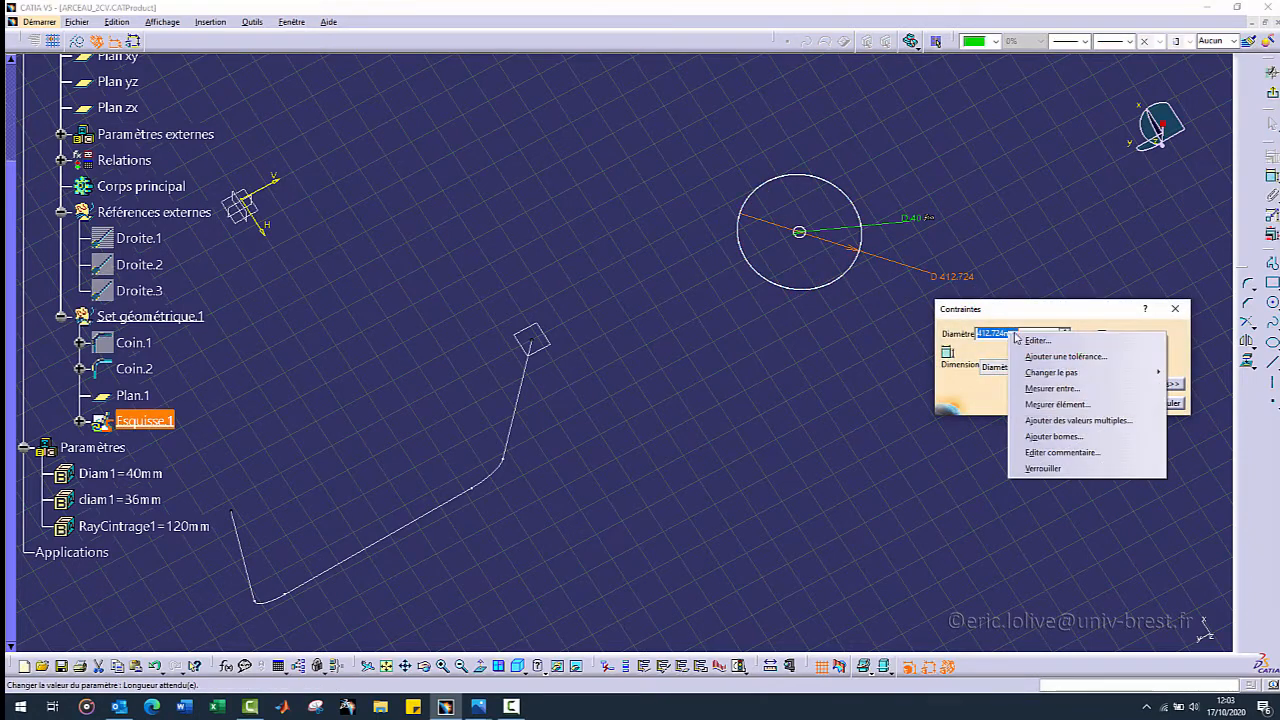
pyautogui.click(986, 360)
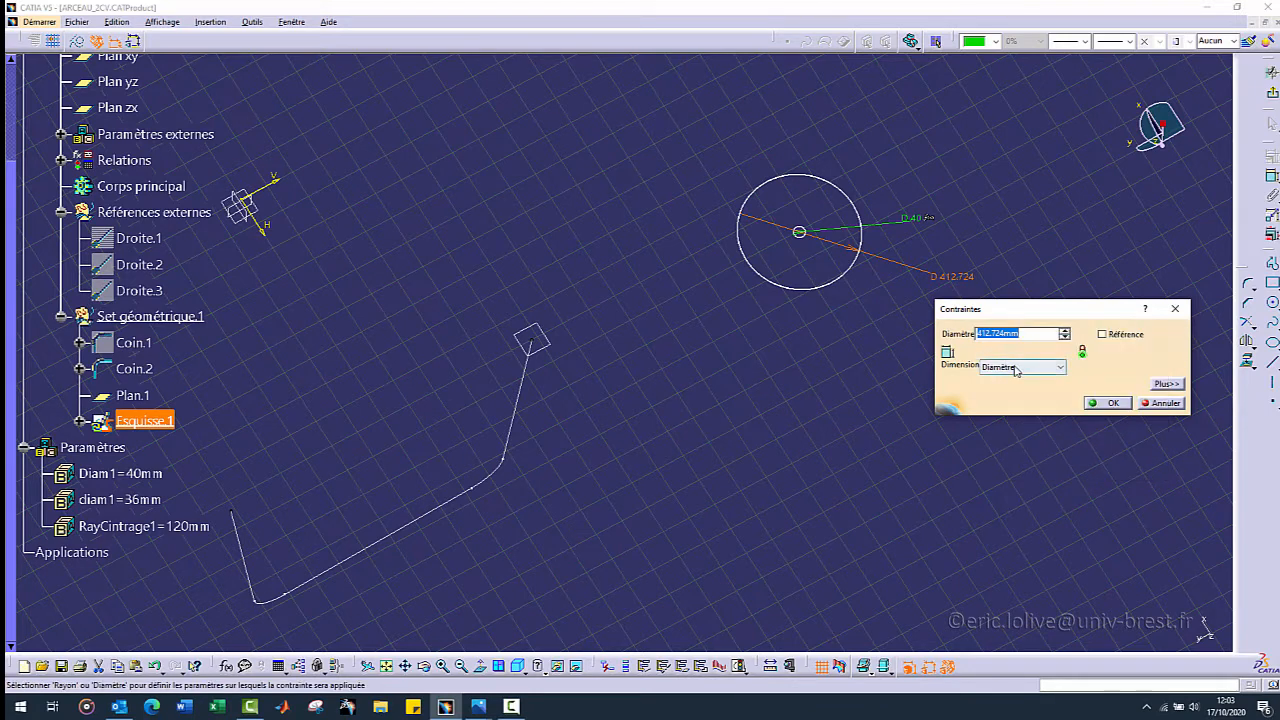
pyautogui.click(1012, 367)
pyautogui.click(995, 380)
# - Drive that circle's radius with the formula diam1/2, keeping the link to the external diam1 parameter
pyautogui.rightClick(998, 334)
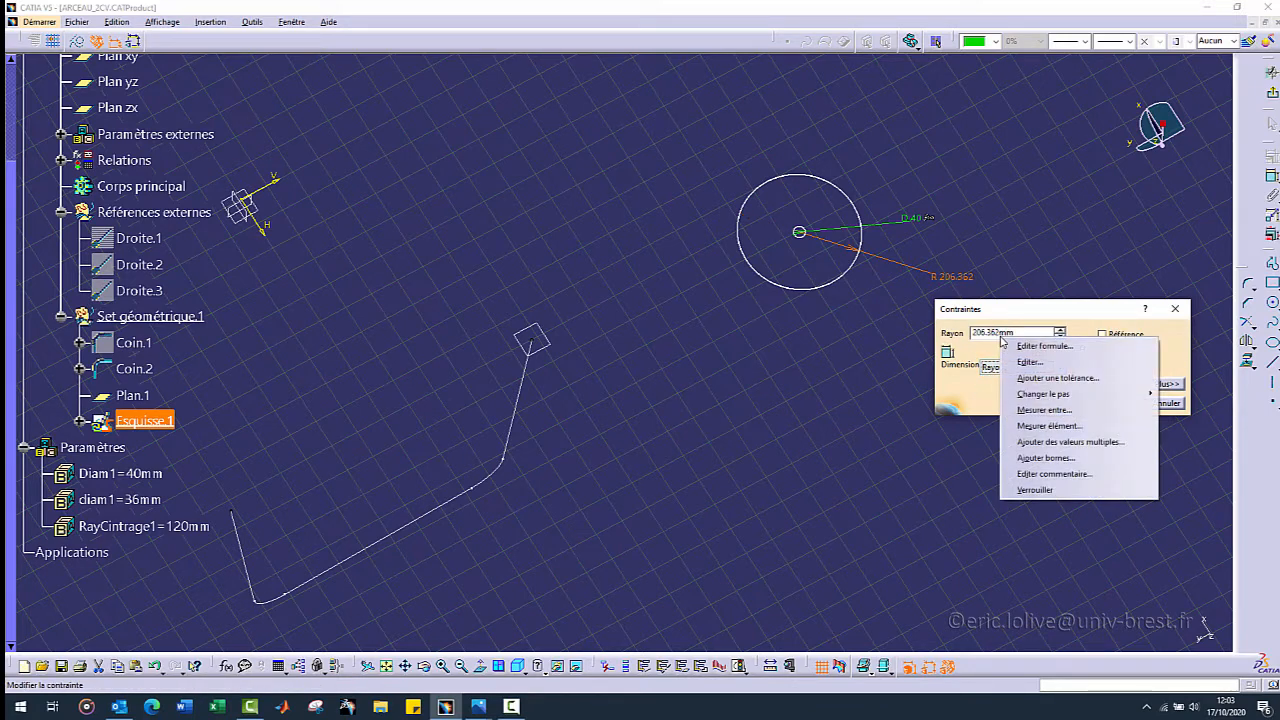
pyautogui.click(1012, 342)
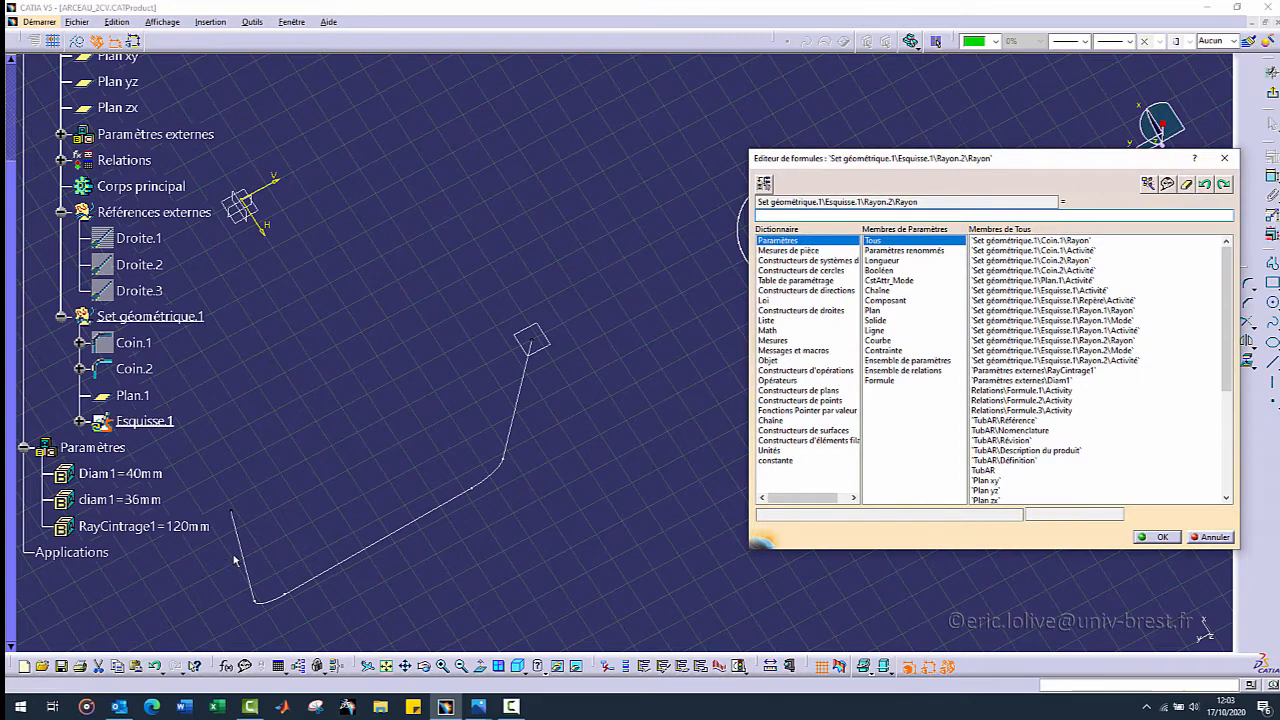
pyautogui.click(138, 502)
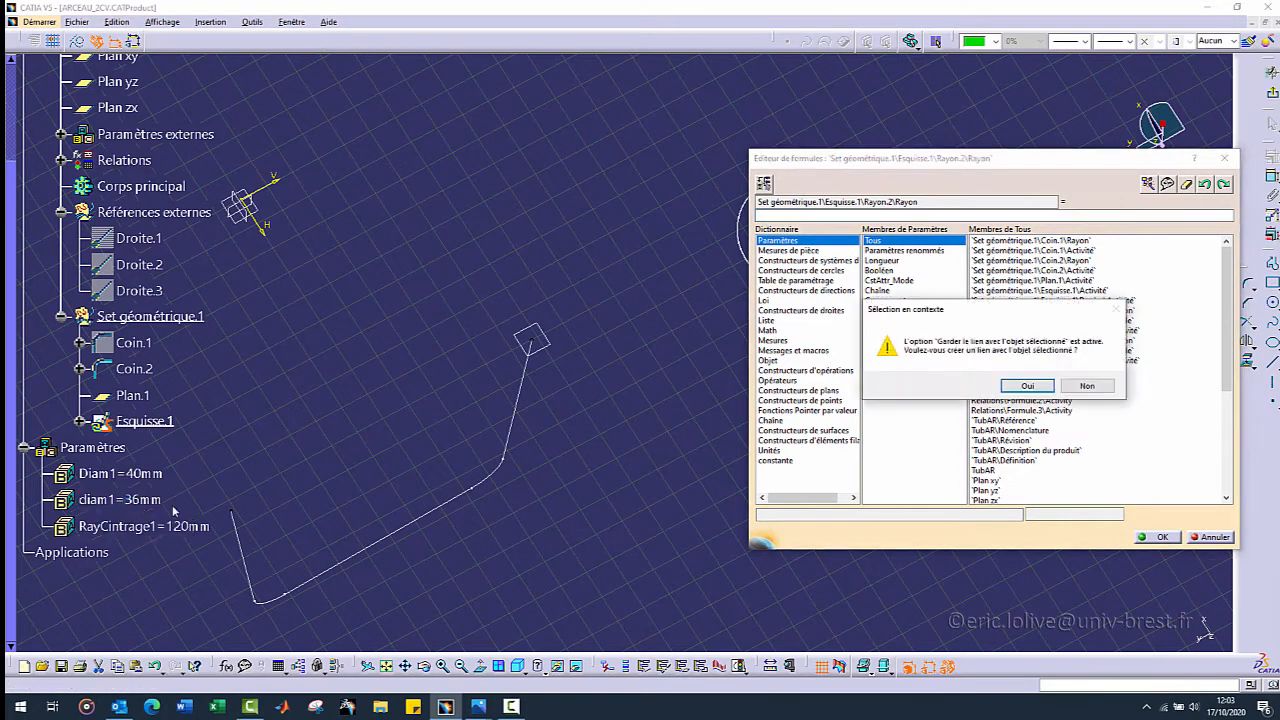
pyautogui.click(1031, 389)
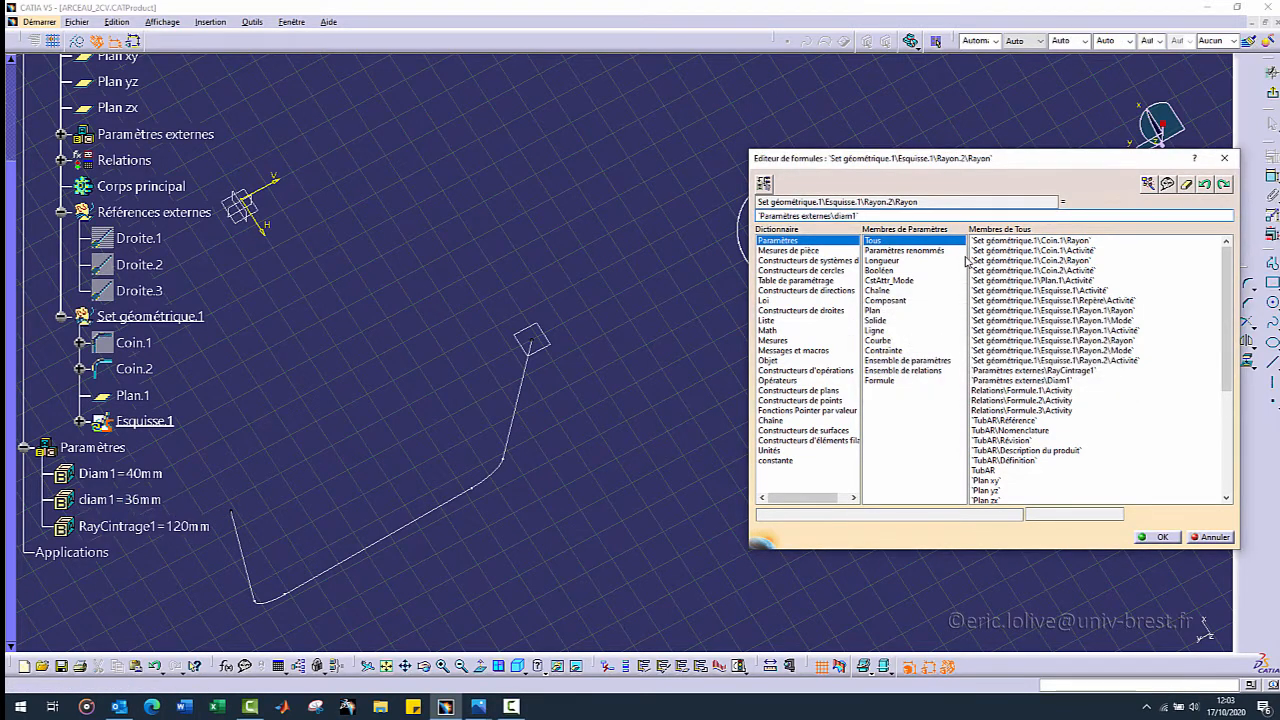
pyautogui.write('/2')
pyautogui.press('Return')
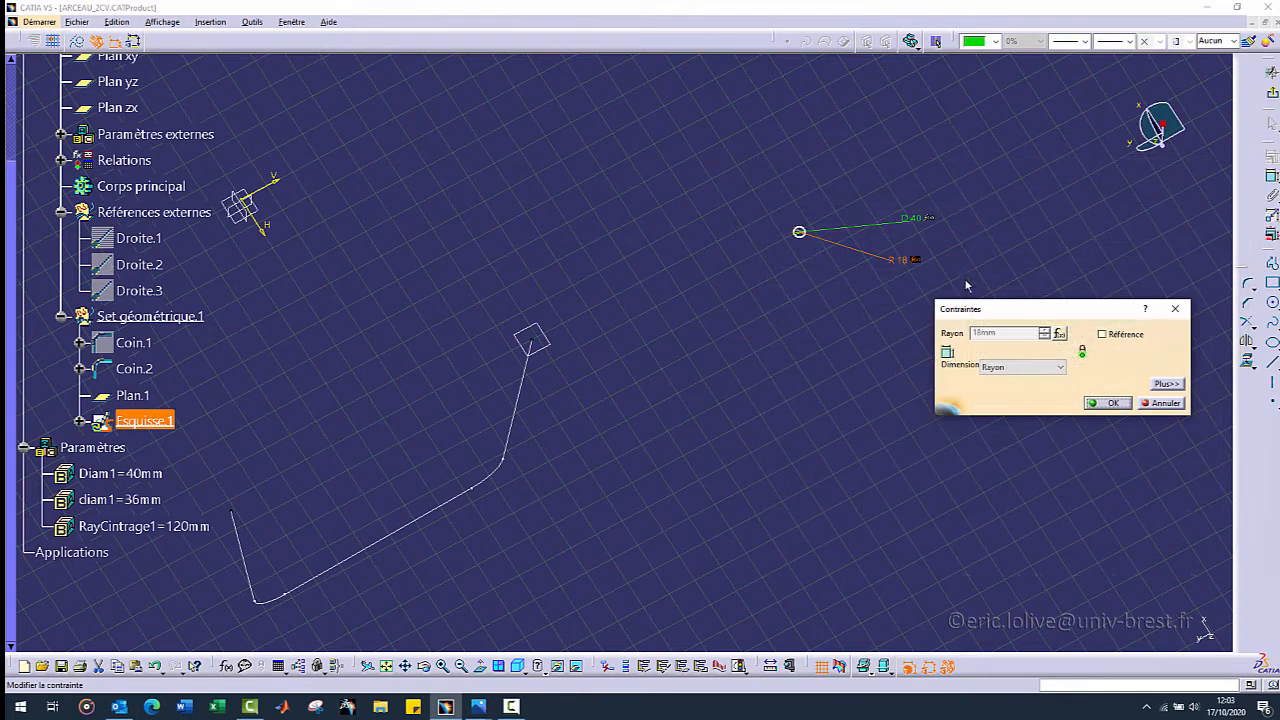
# - Switch the diam1-driven inner circle's constraint back to Diamètre and validate it
pyautogui.click(1020, 372)
pyautogui.click(1005, 386)
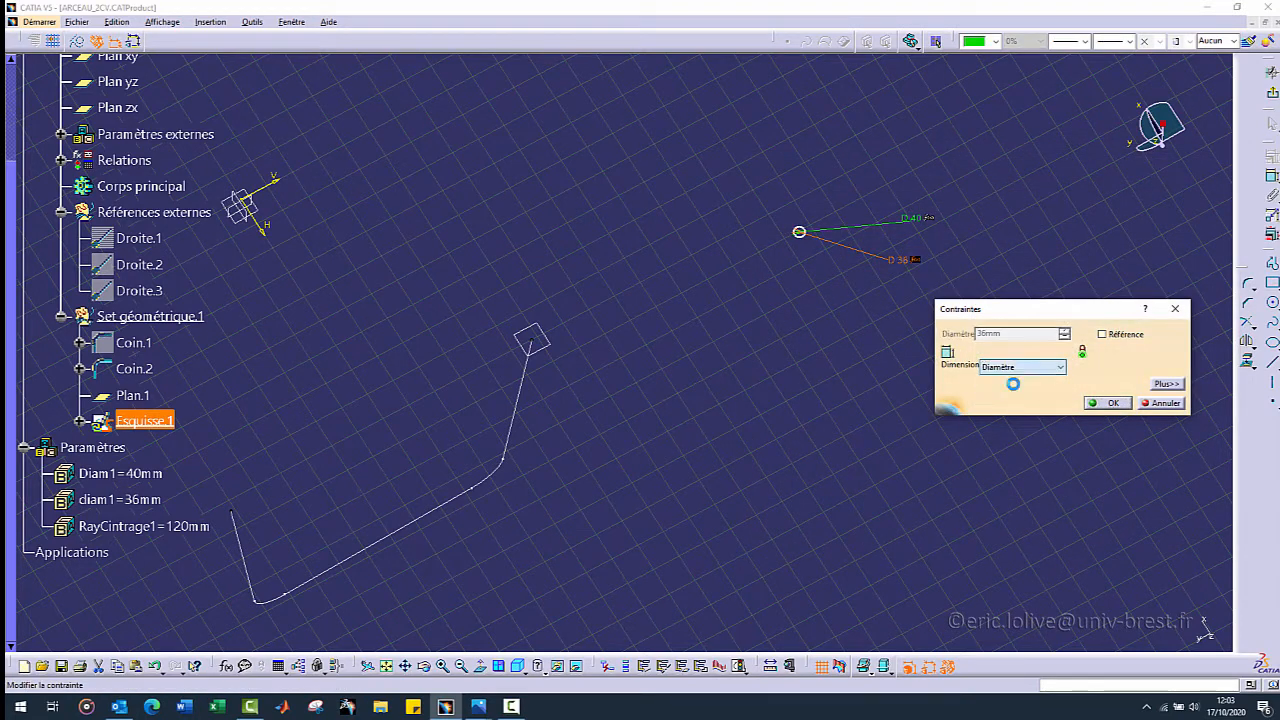
pyautogui.press('Return')
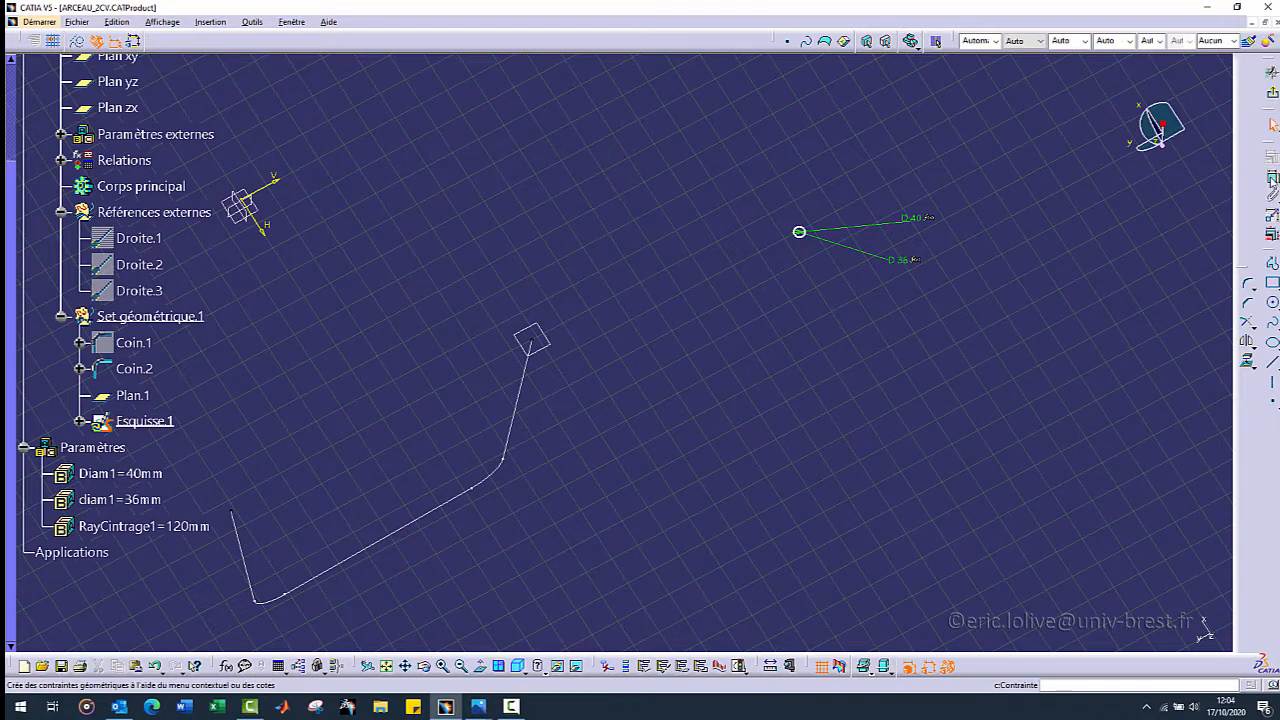
# - Make the circles' centre coincident with the end point of the skeleton path and exit the sketch
pyautogui.click(806, 236)
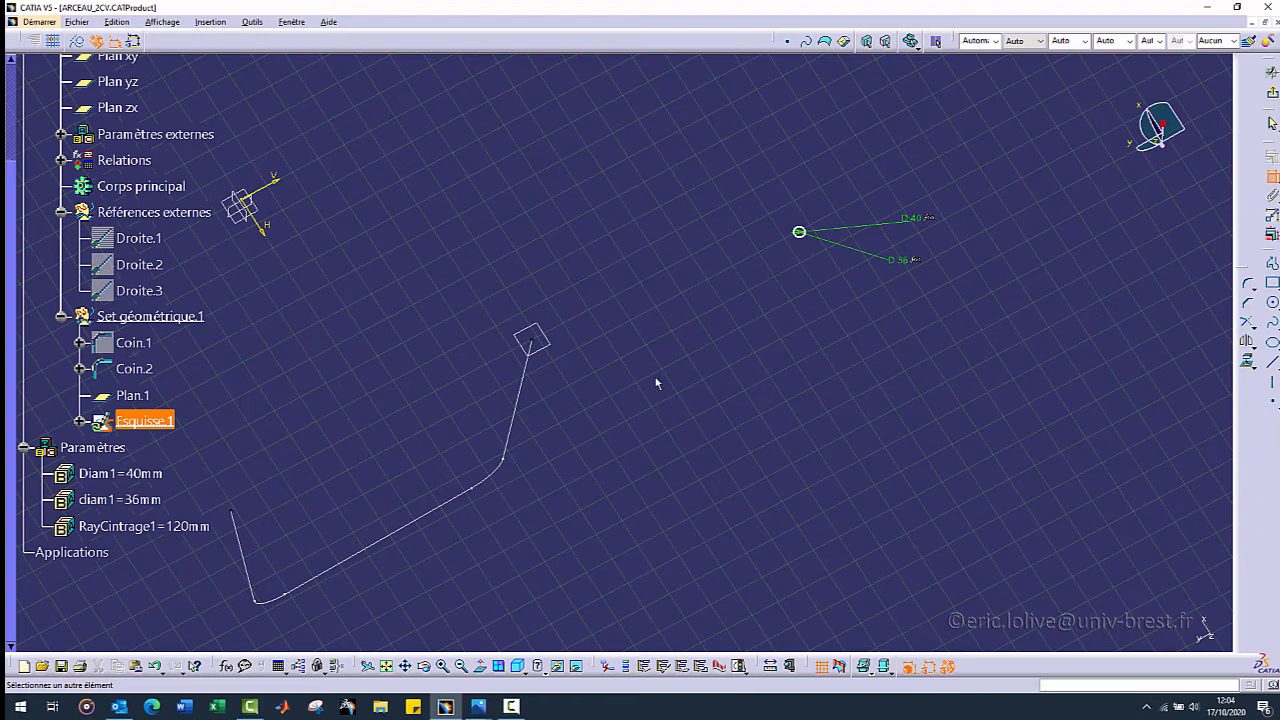
pyautogui.click(538, 346)
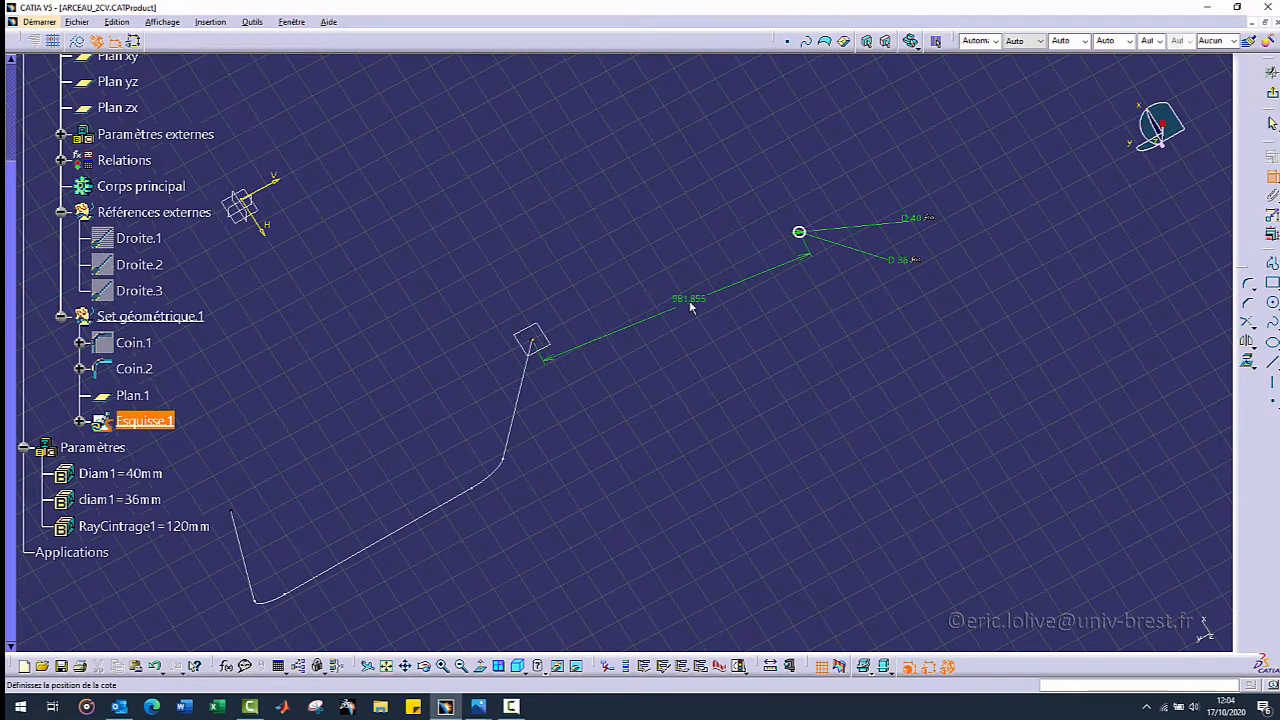
pyautogui.rightClick(691, 304)
pyautogui.click(746, 398)
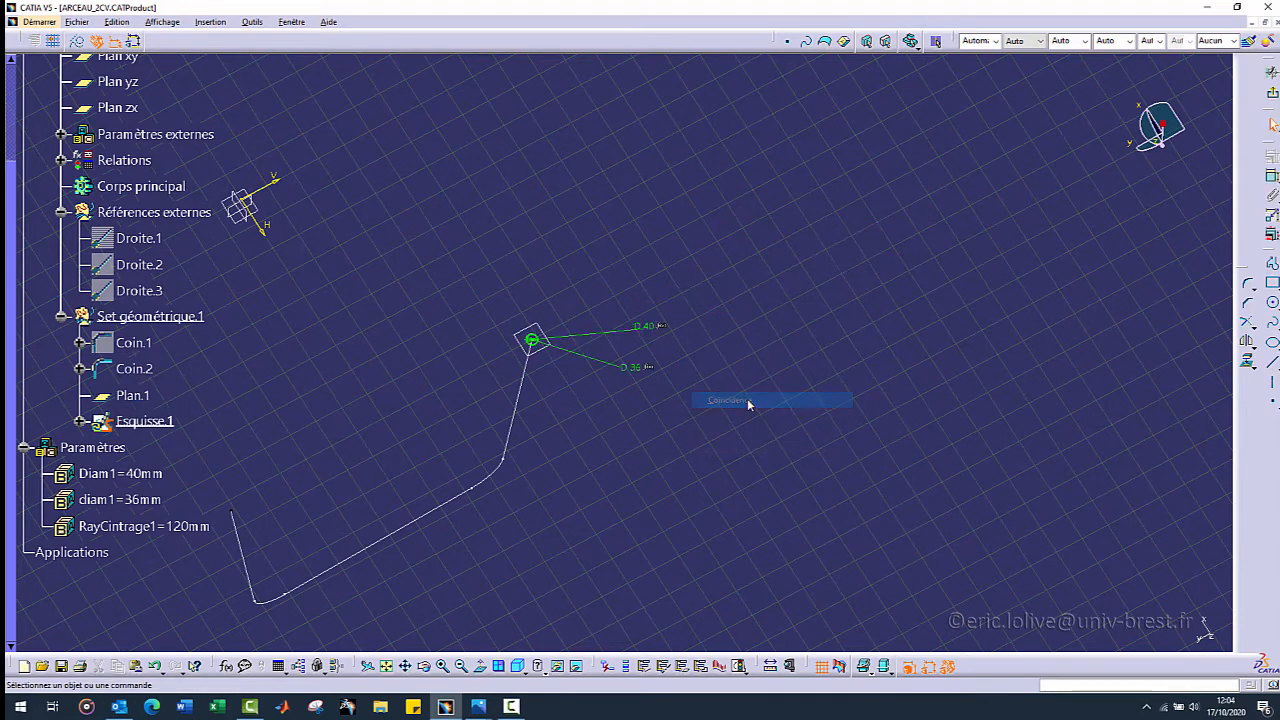
pyautogui.moveTo(537, 346); pyautogui.dragTo(674, 160, button='middle')
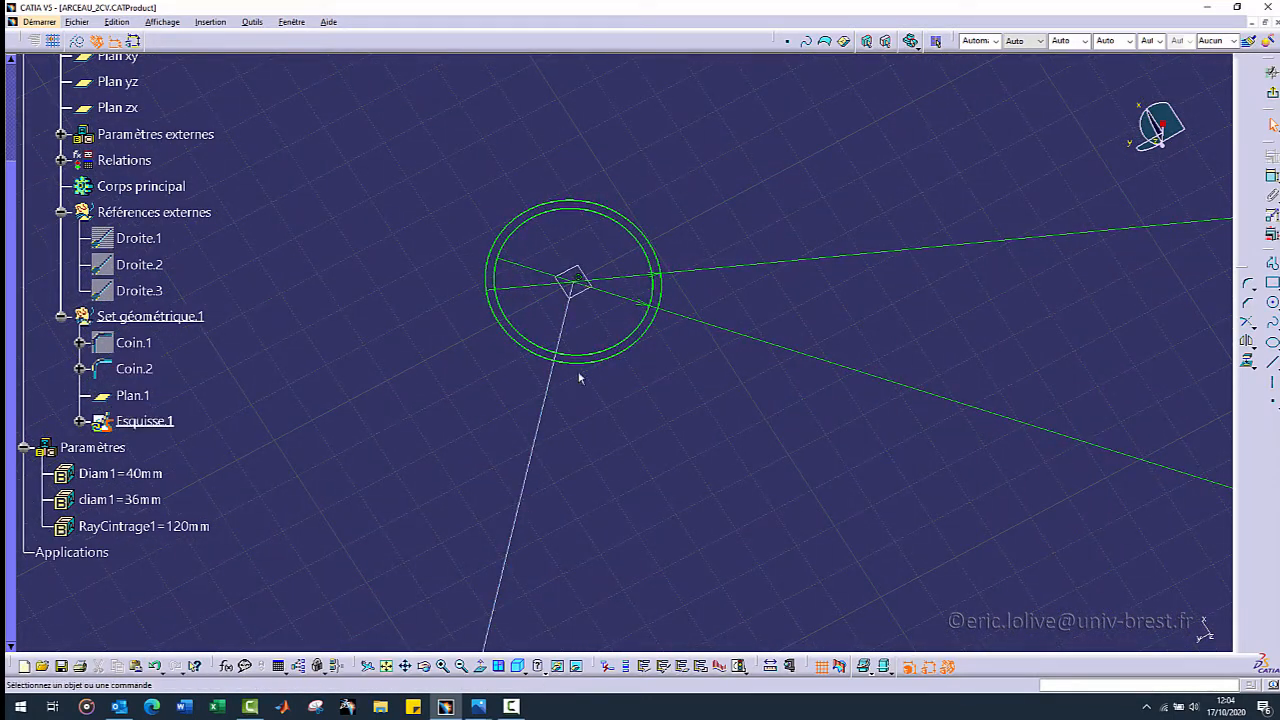
pyautogui.click(1273, 96)
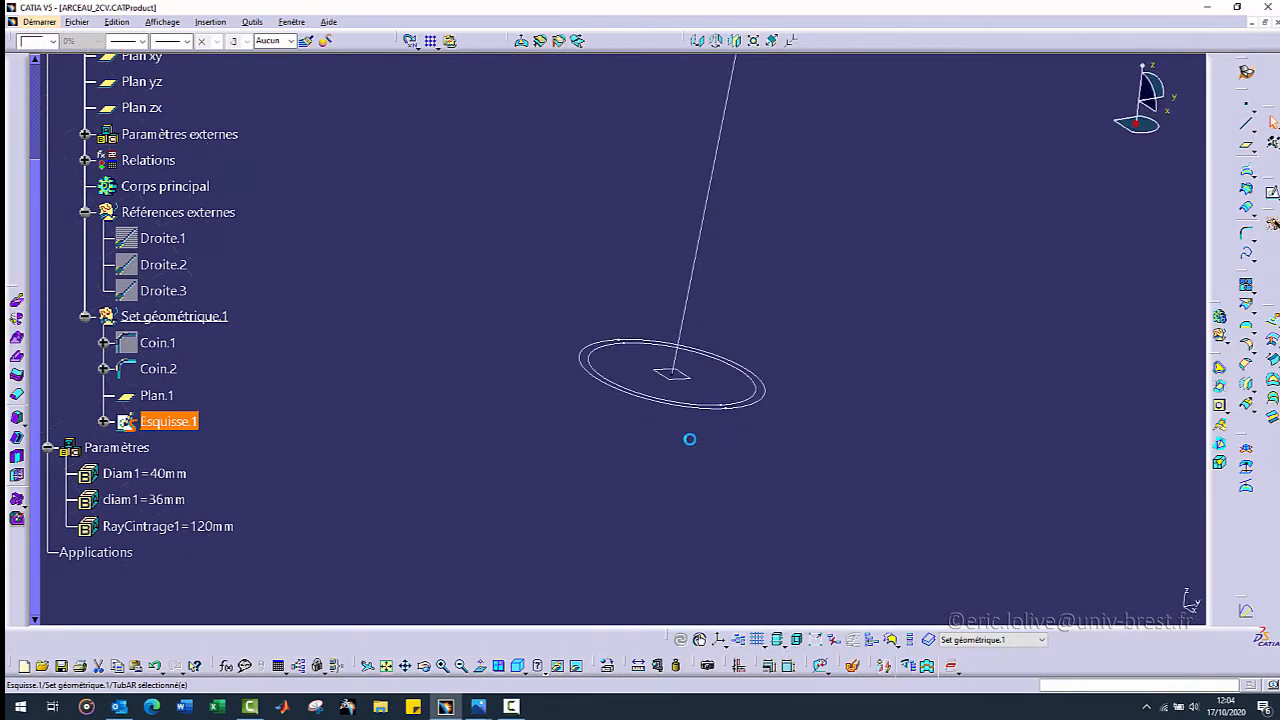
# - Create the tube in Part Design as a rib (Nervure) with profile Esquisse.1 and guide curve Coin.2
pyautogui.moveTo(791, 331)
pyautogui.mouseDown(button='middle')
pyautogui.moveTo(819, 374)
pyautogui.moveTo(854, 569)
pyautogui.moveTo(580, 449)
pyautogui.moveTo(564, 490)
pyautogui.moveTo(560, 447)
pyautogui.mouseUp(button='middle')
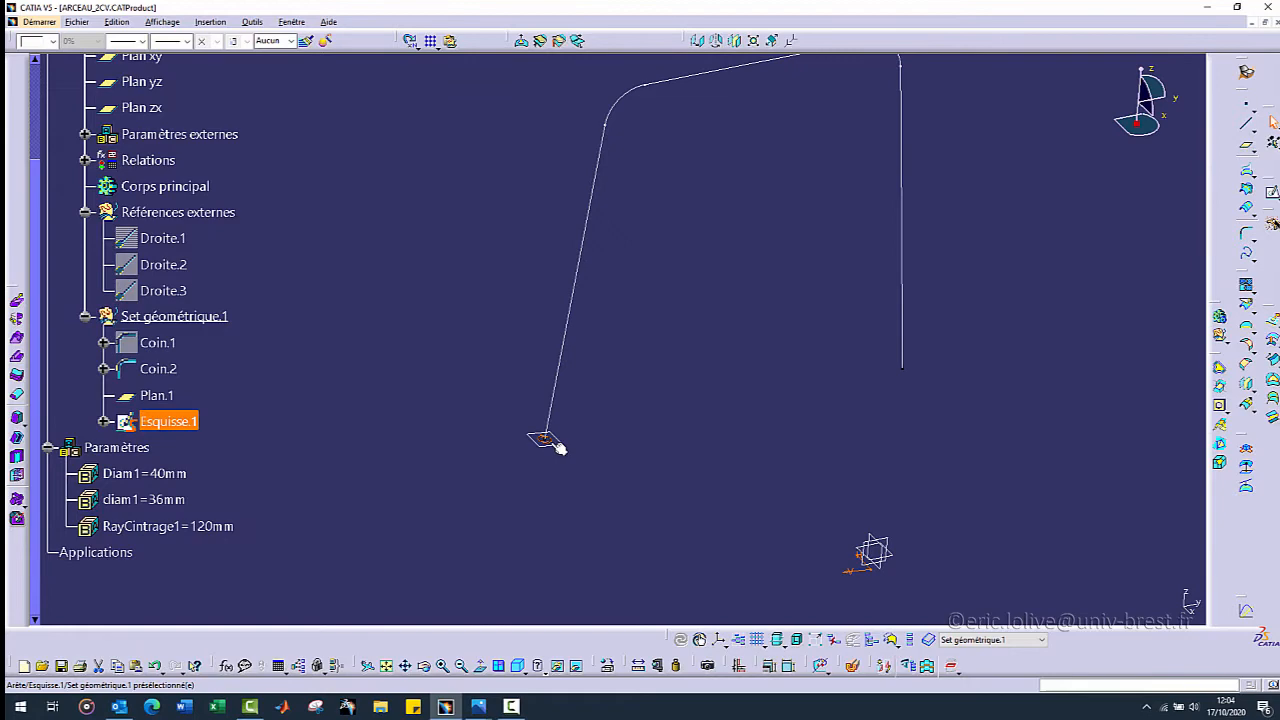
pyautogui.click(1247, 75)
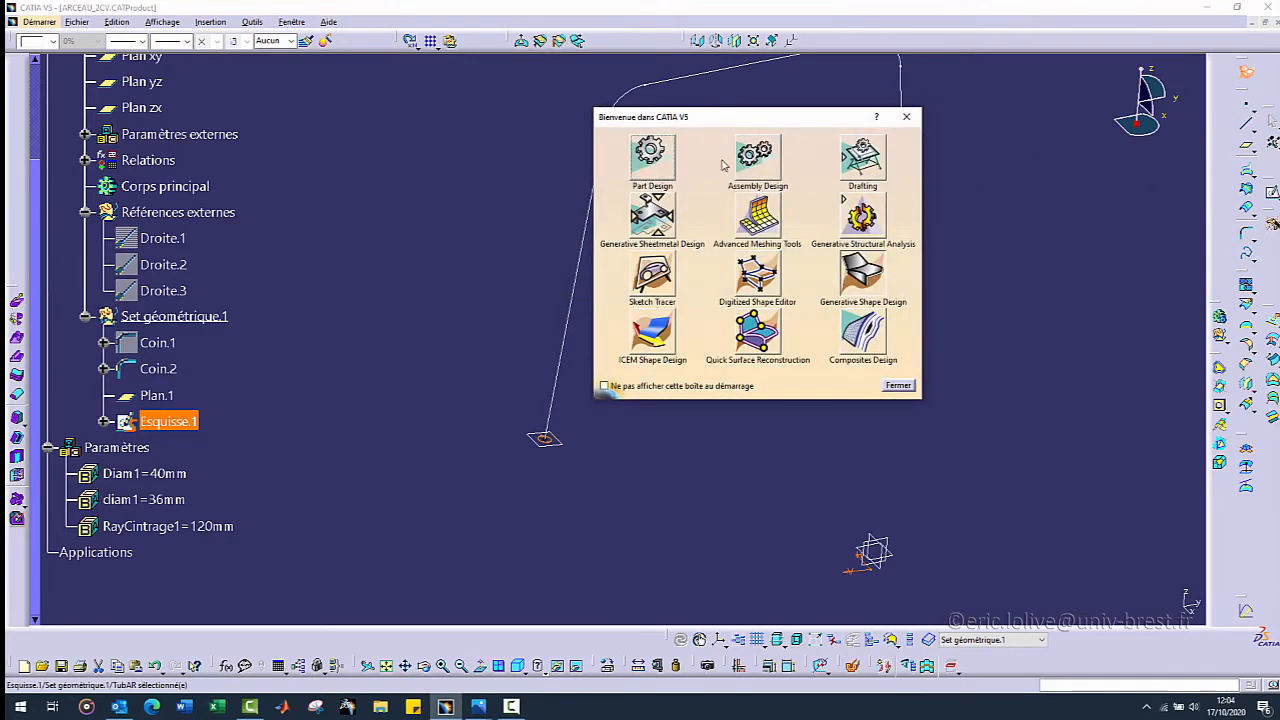
pyautogui.click(667, 210)
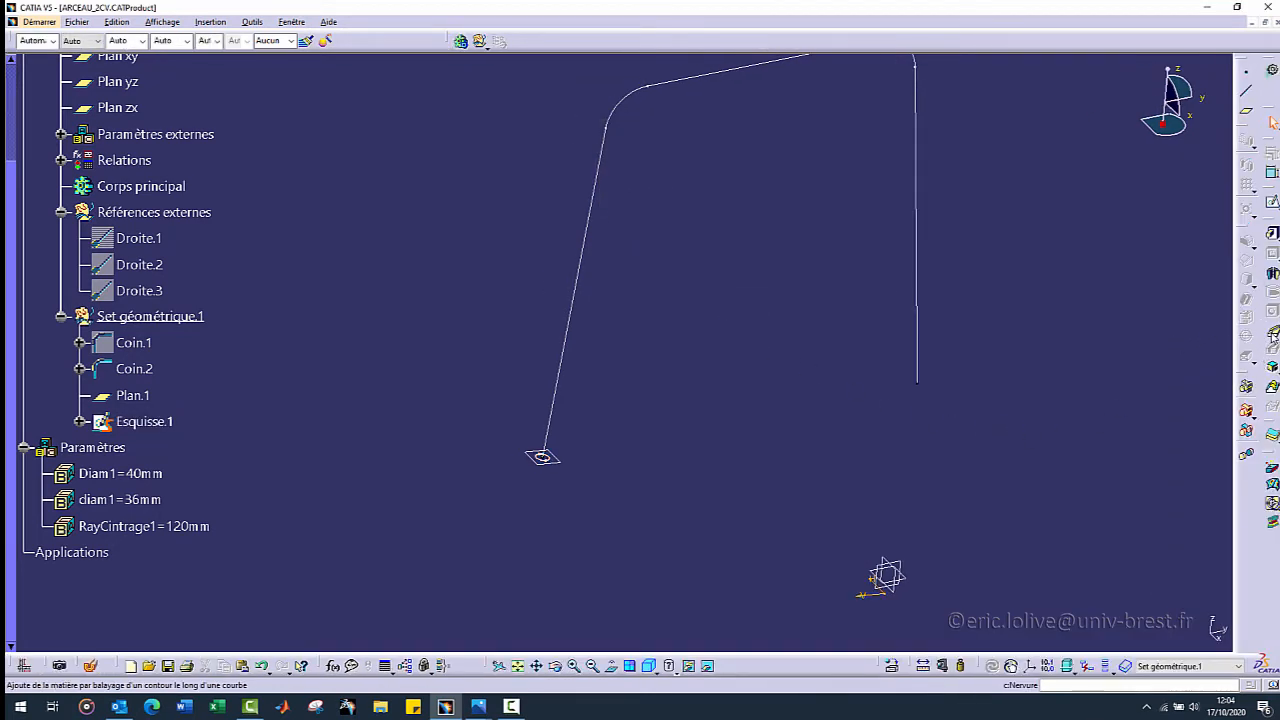
pyautogui.click(1272, 336)
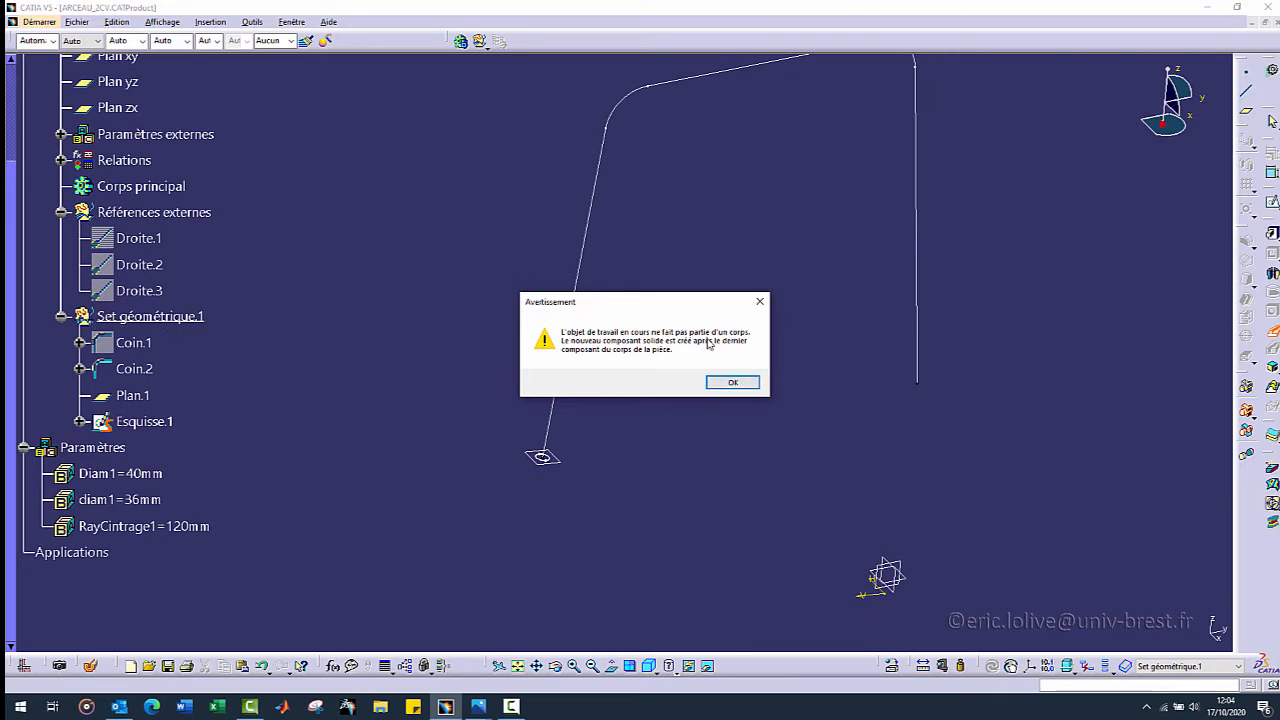
pyautogui.click(731, 383)
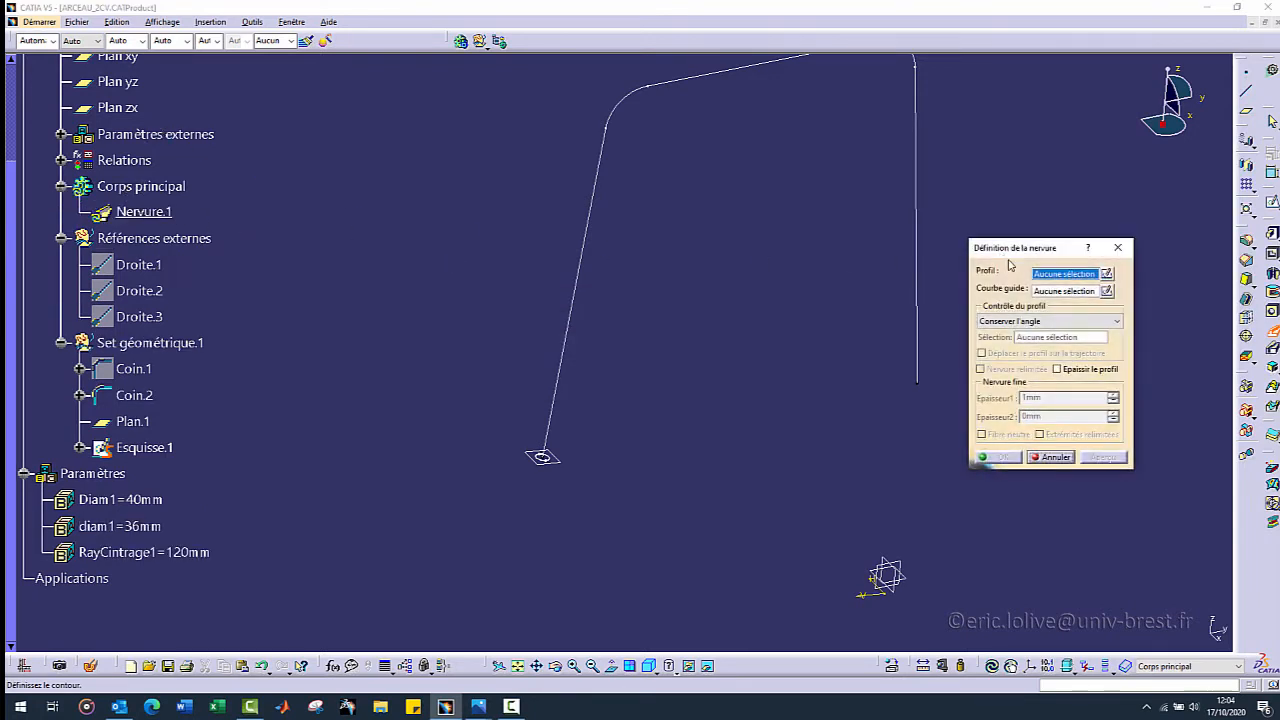
pyautogui.click(160, 448)
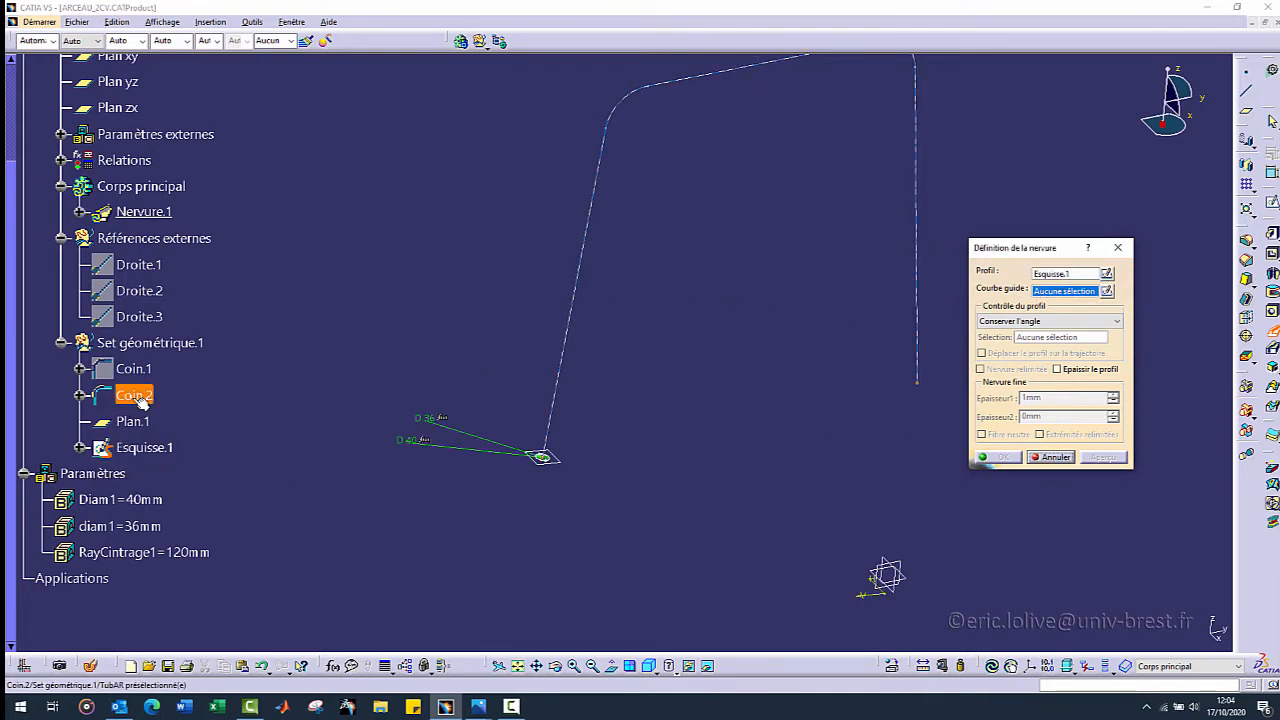
pyautogui.click(571, 328)
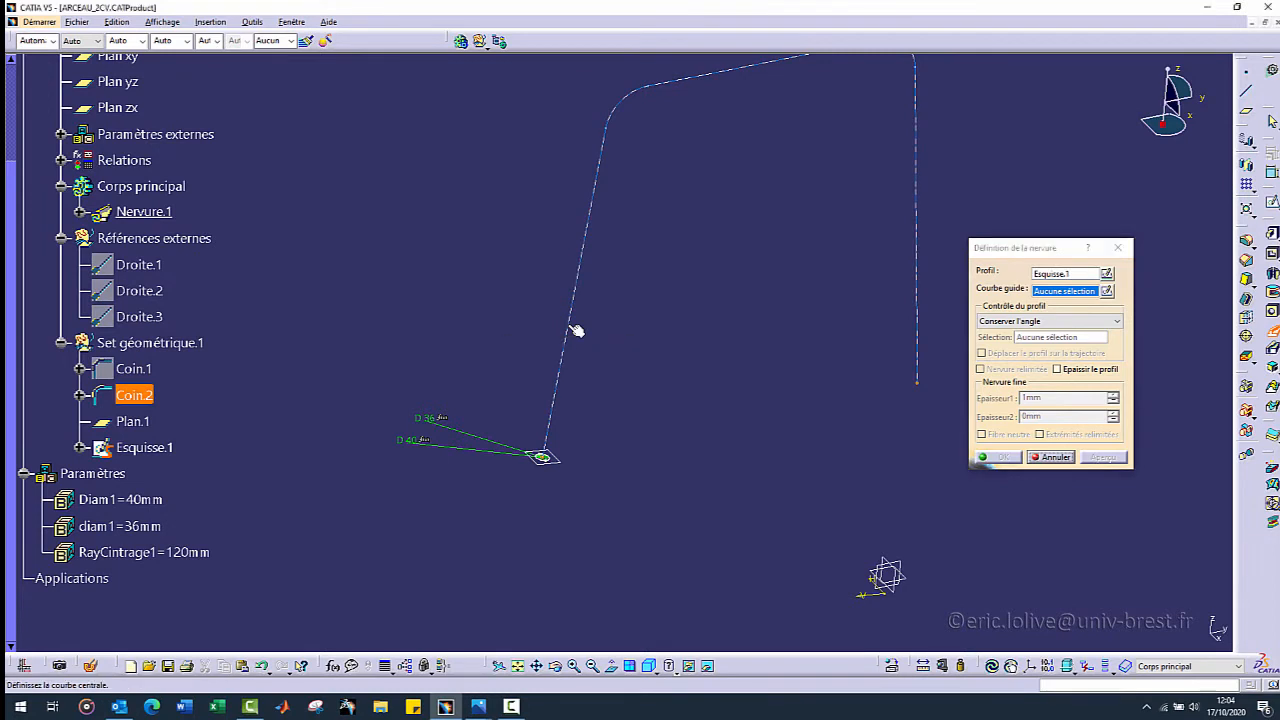
pyautogui.click(999, 457)
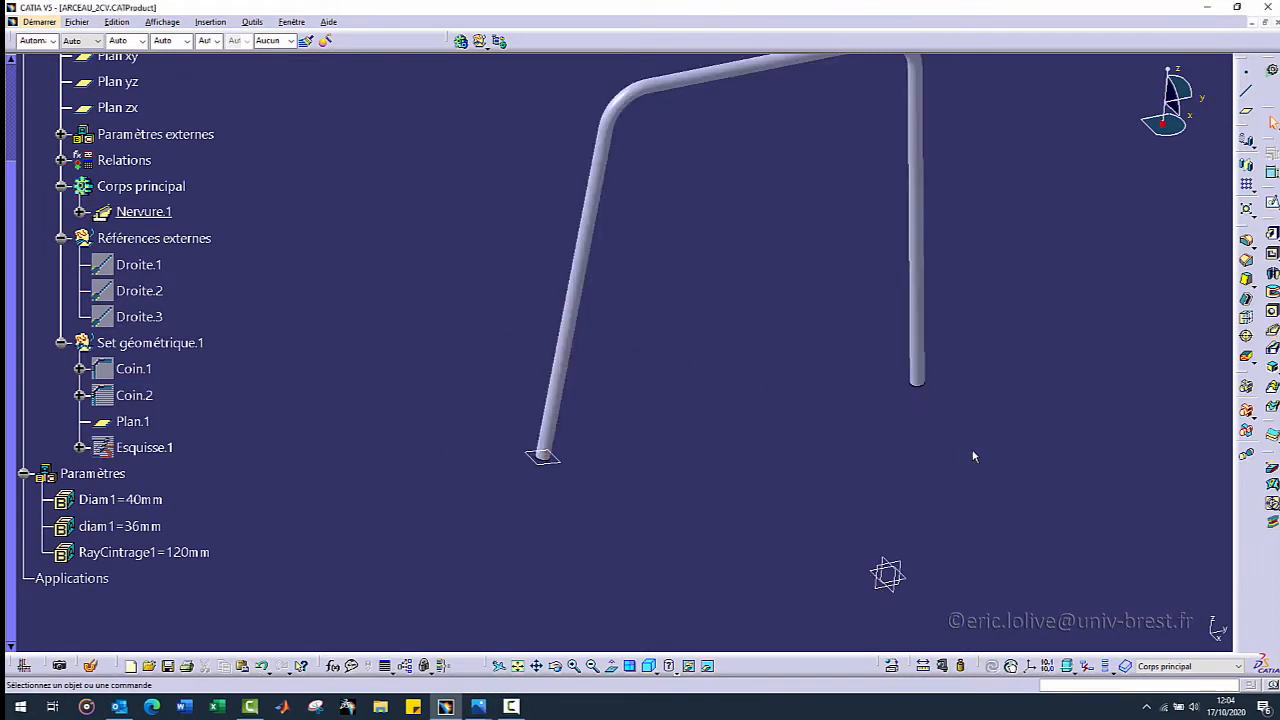
# - Collapse the TubAR part's tree and show the squelette component again alongside the tube
pyautogui.moveTo(670, 268); pyautogui.dragTo(562, 327, button='middle')
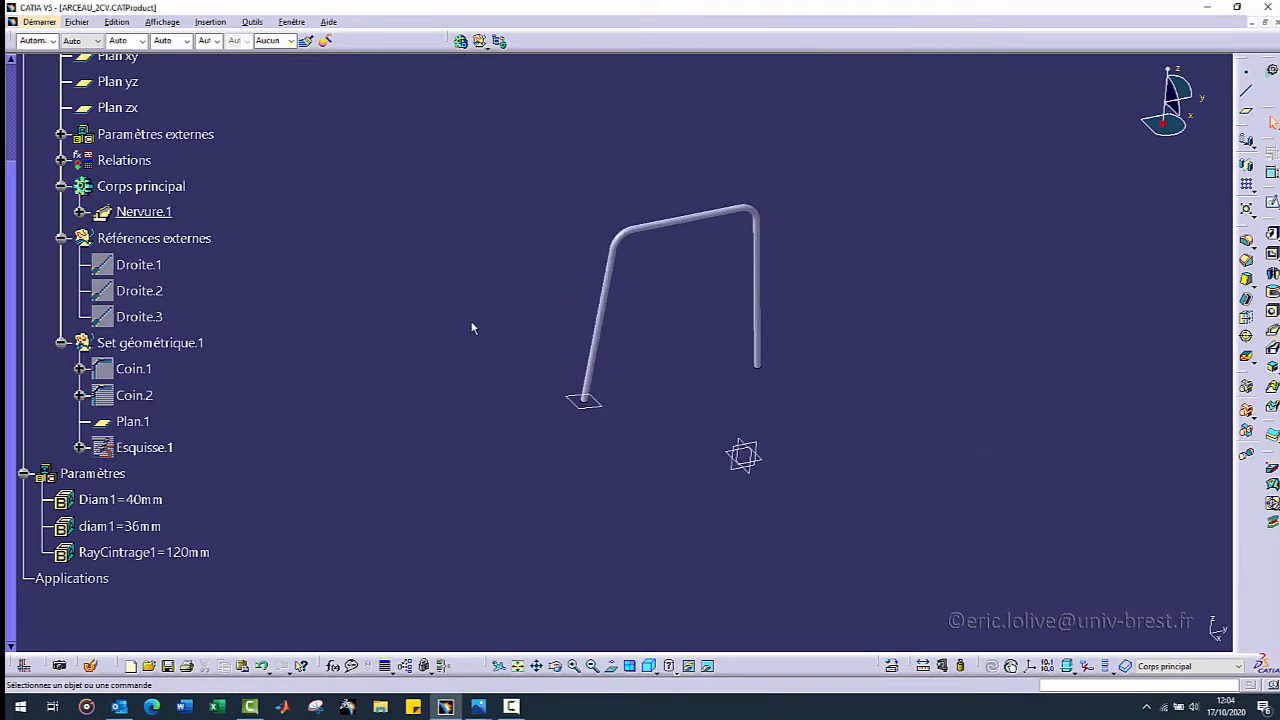
pyautogui.scroll(4, 286, 340)
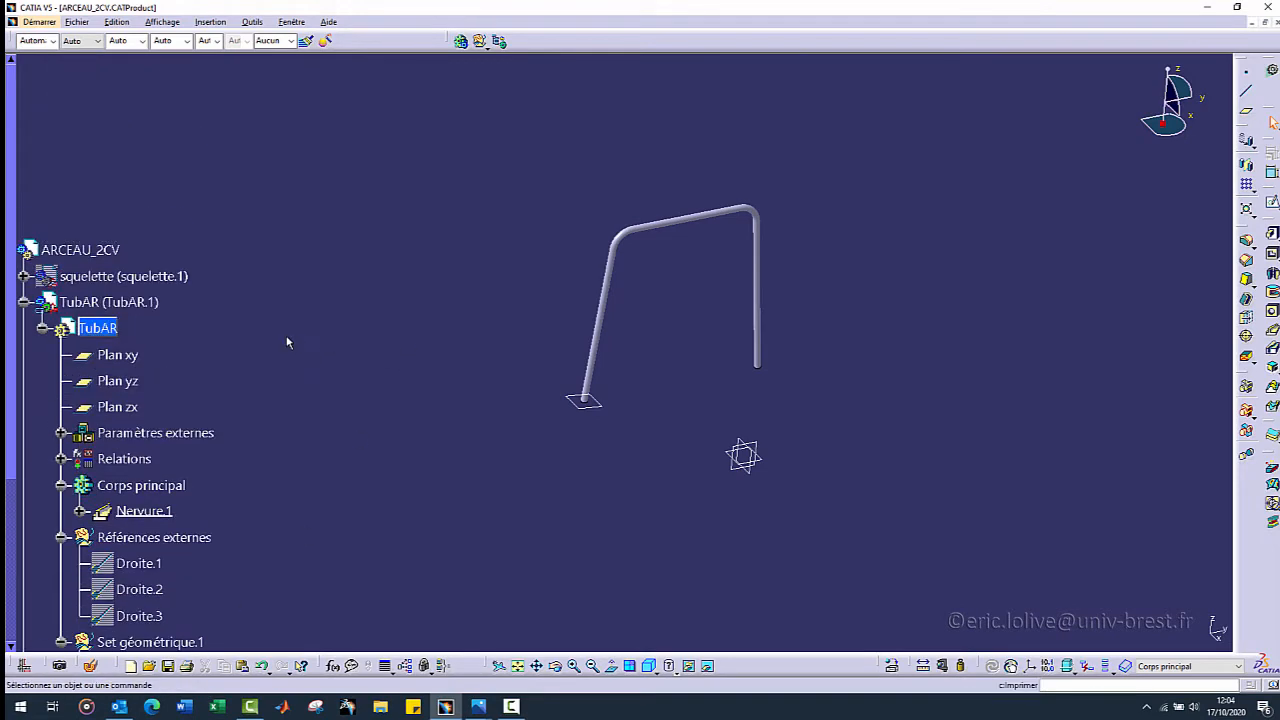
pyautogui.scroll(-2, 223, 333)
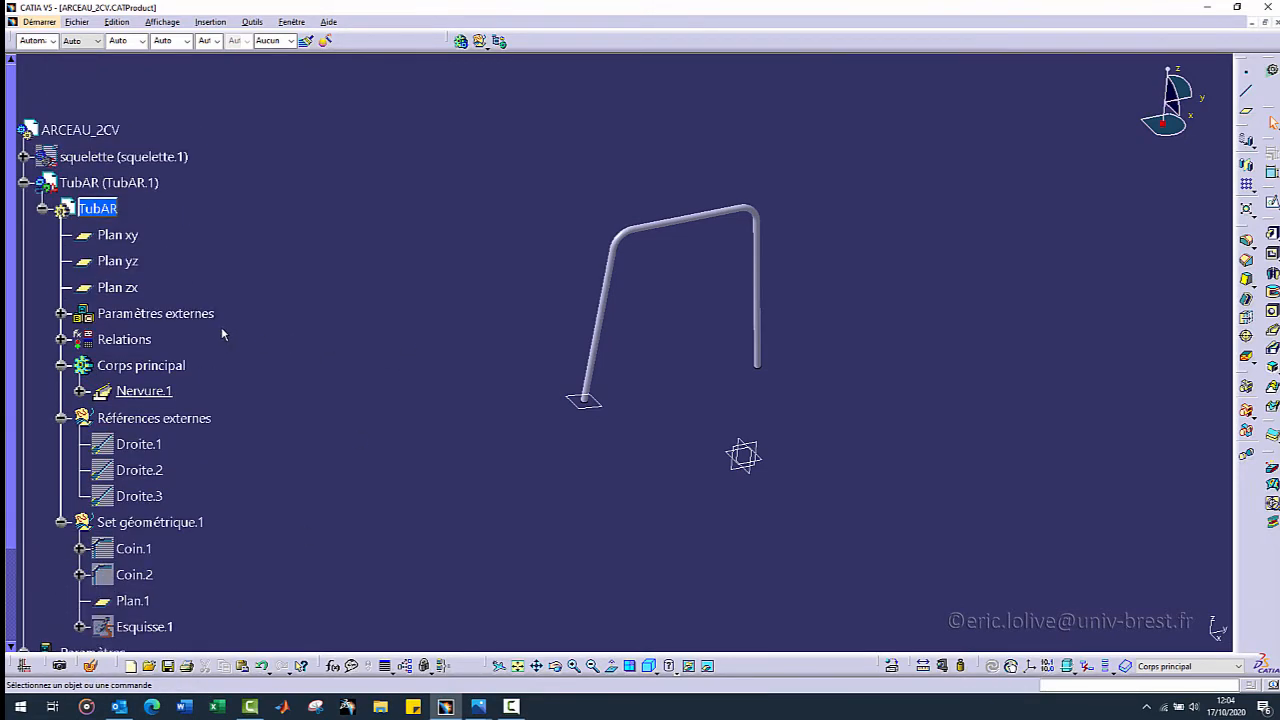
pyautogui.click(42, 210)
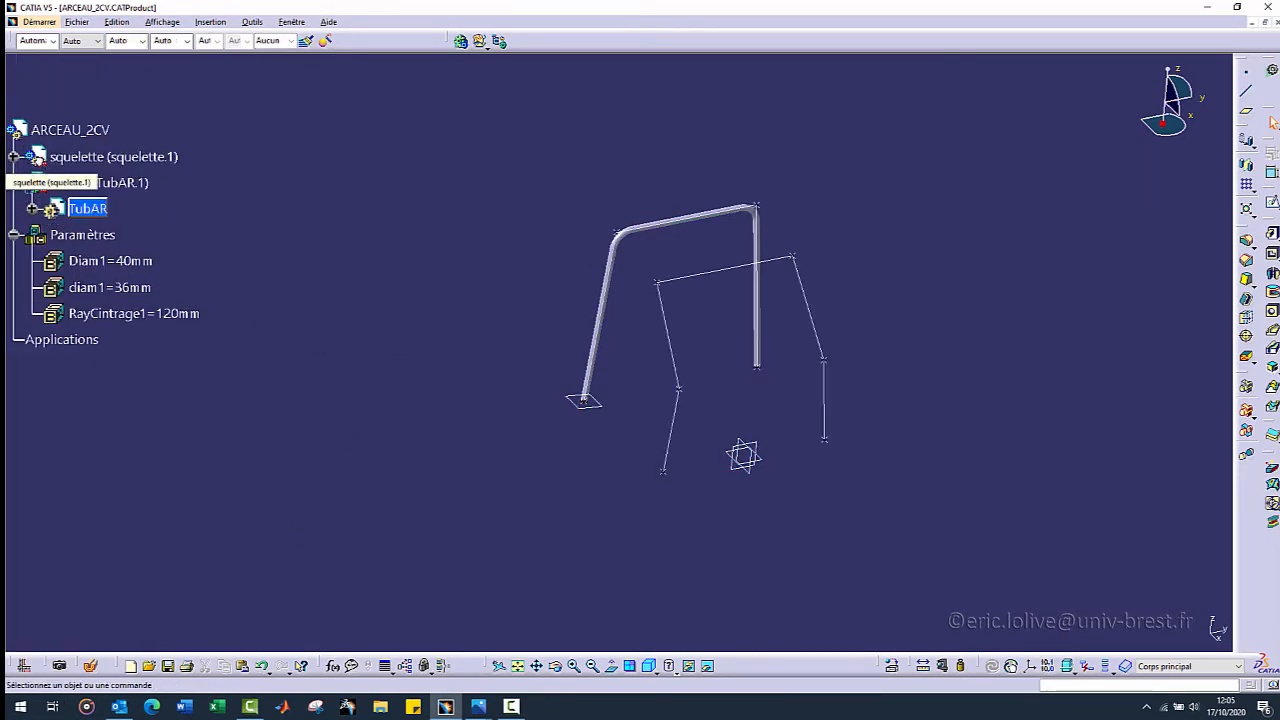
pyautogui.moveTo(357, 462); pyautogui.dragTo(448, 464, button='middle')
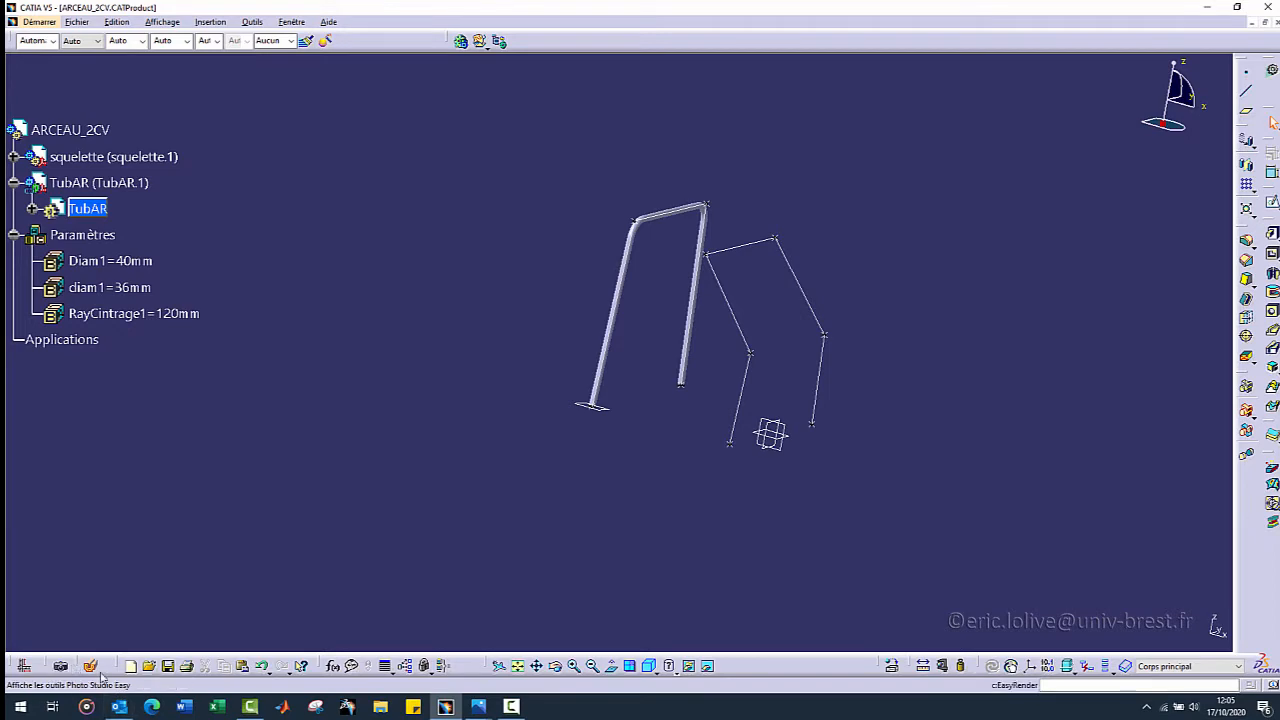
# - Save the part as TubAR.CATPart in the 7Structure tubulaire folder and save the ARCEAU_2CV assembly
pyautogui.click(169, 666)
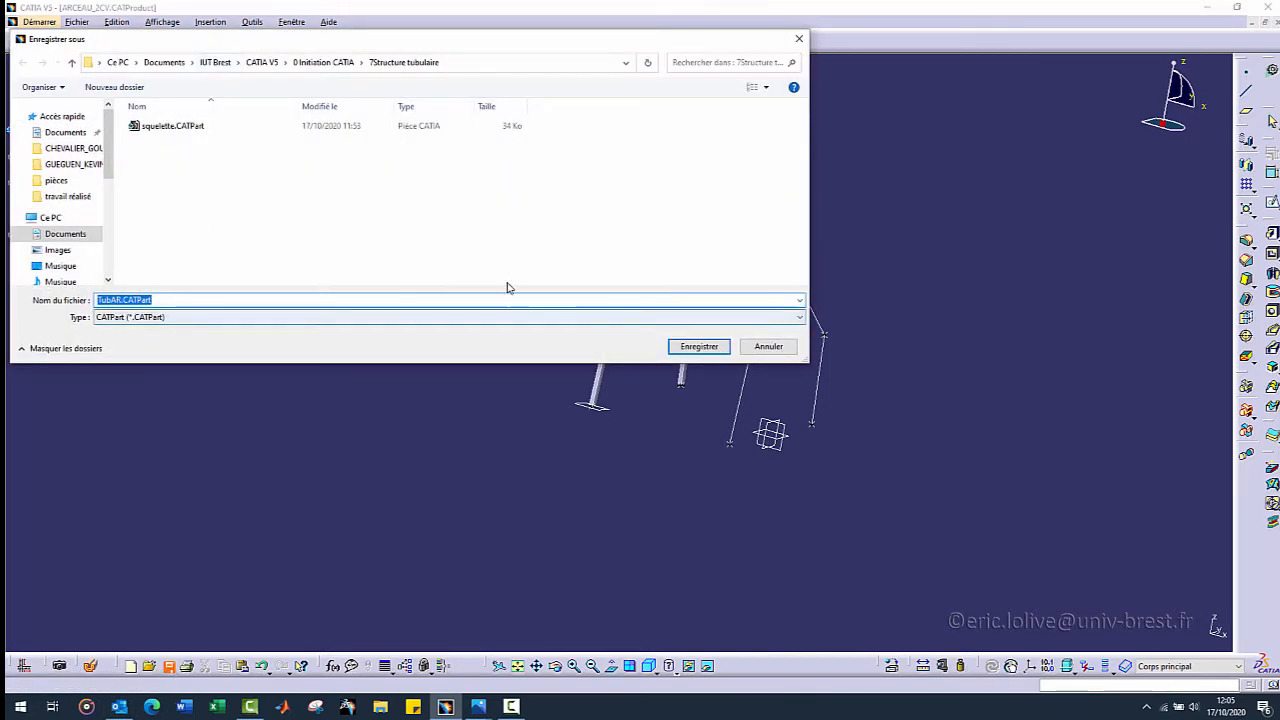
pyautogui.click(691, 348)
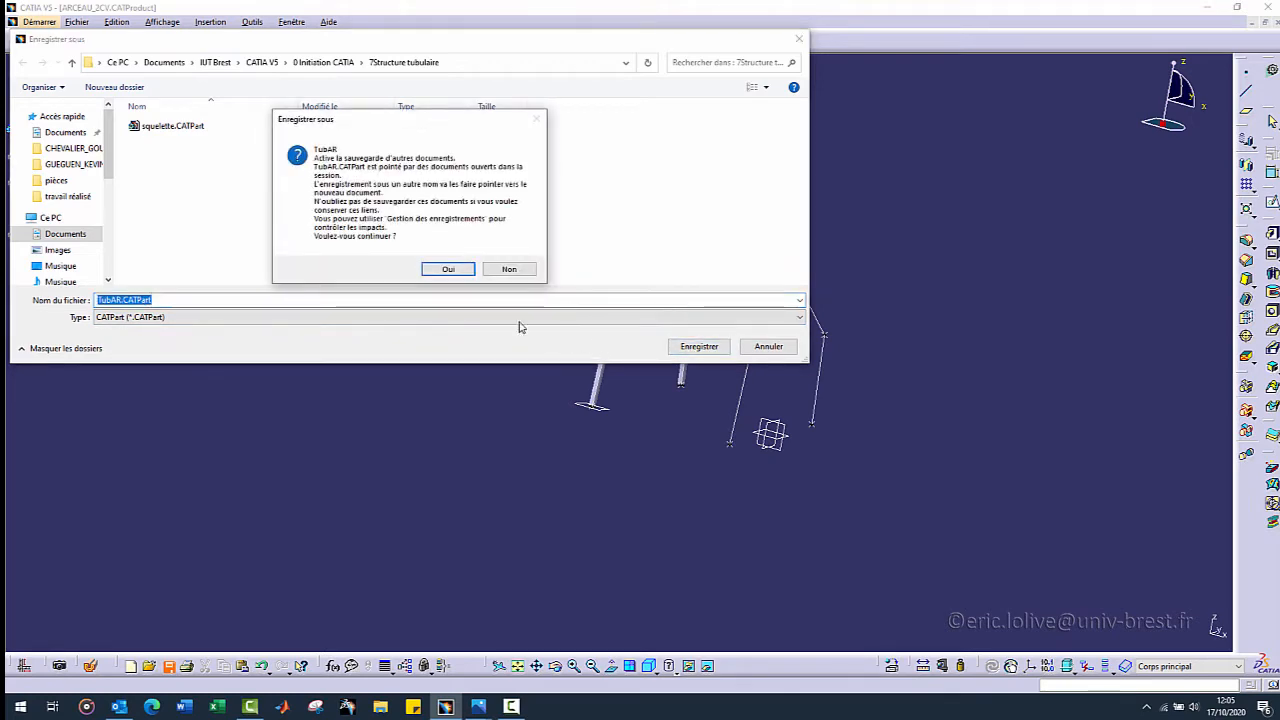
pyautogui.click(445, 268)
pyautogui.doubleClick(70, 130)
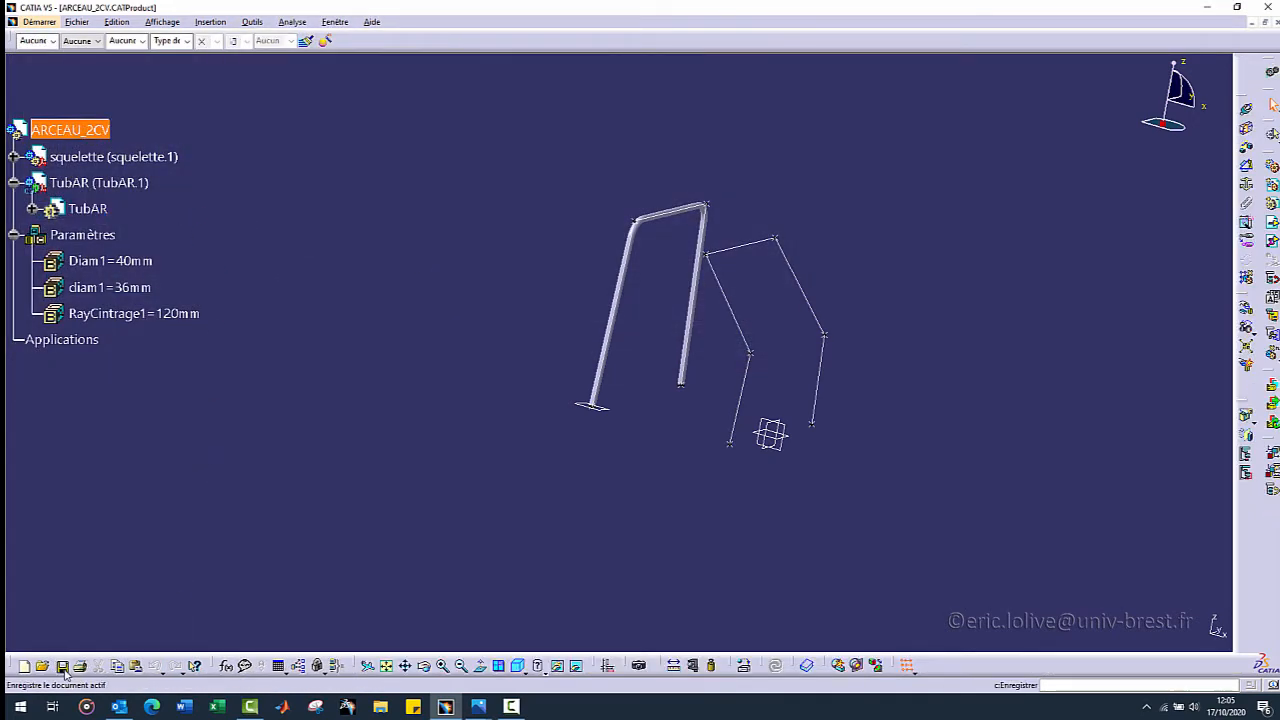
pyautogui.click(61, 665)
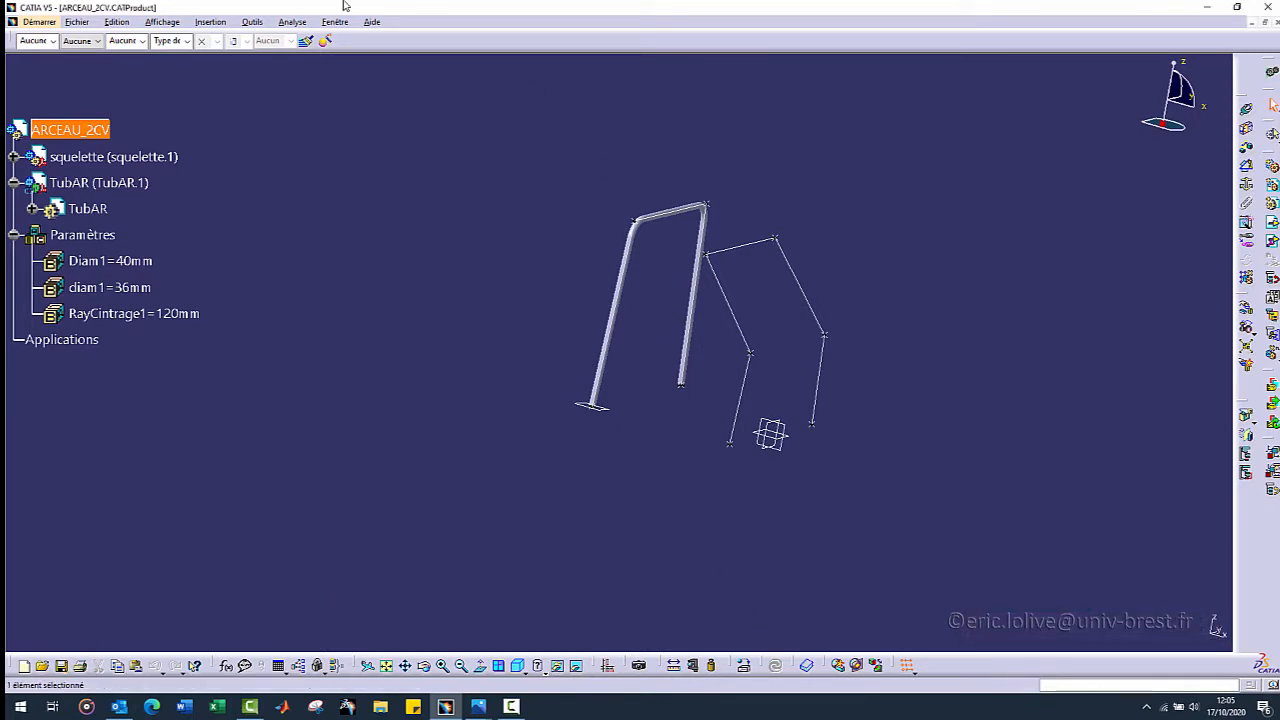
# - Insert a new part named TuvAV into the ARCEAU_2CV assembly without defining a new origin point
pyautogui.click(343, 232)
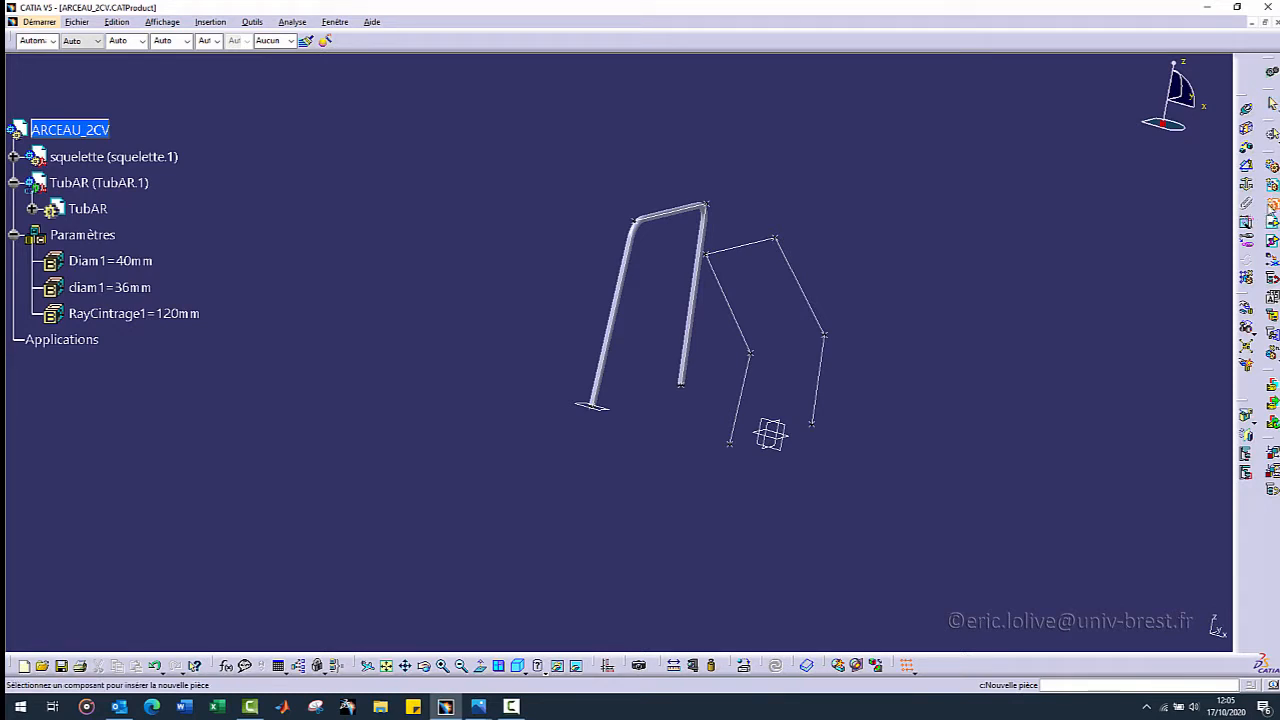
pyautogui.click(70, 129)
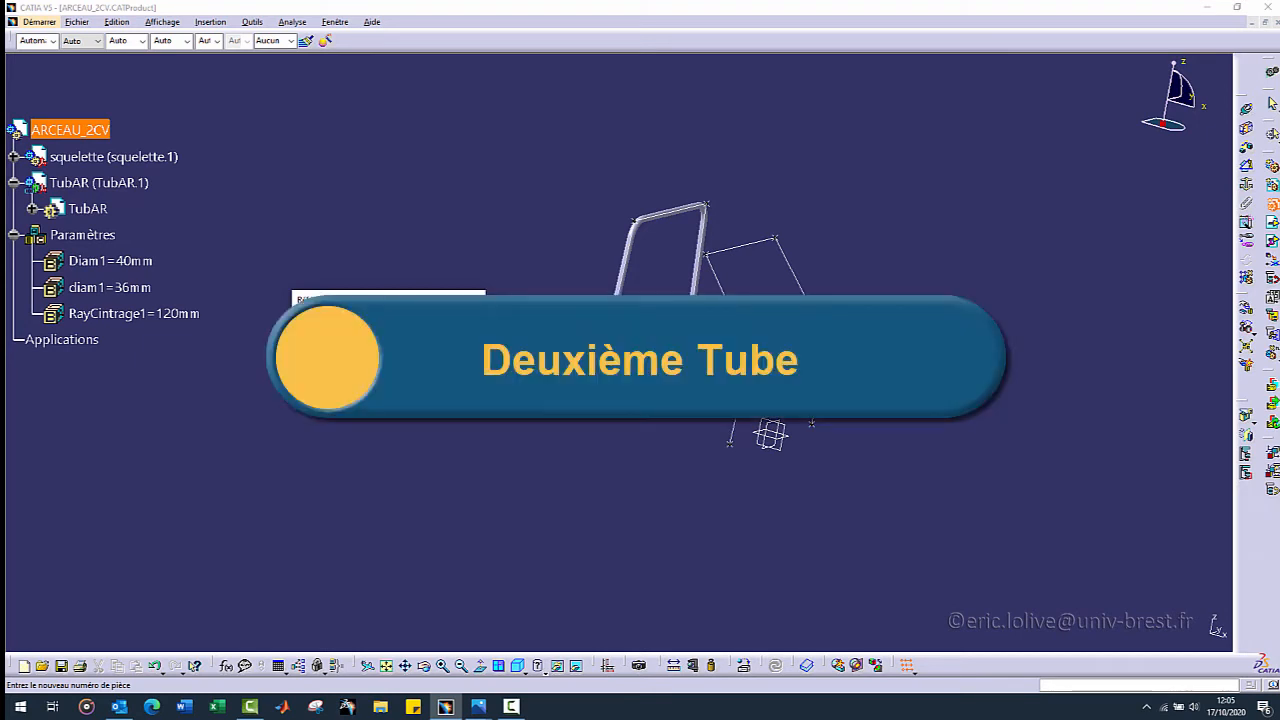
pyautogui.press('Return')
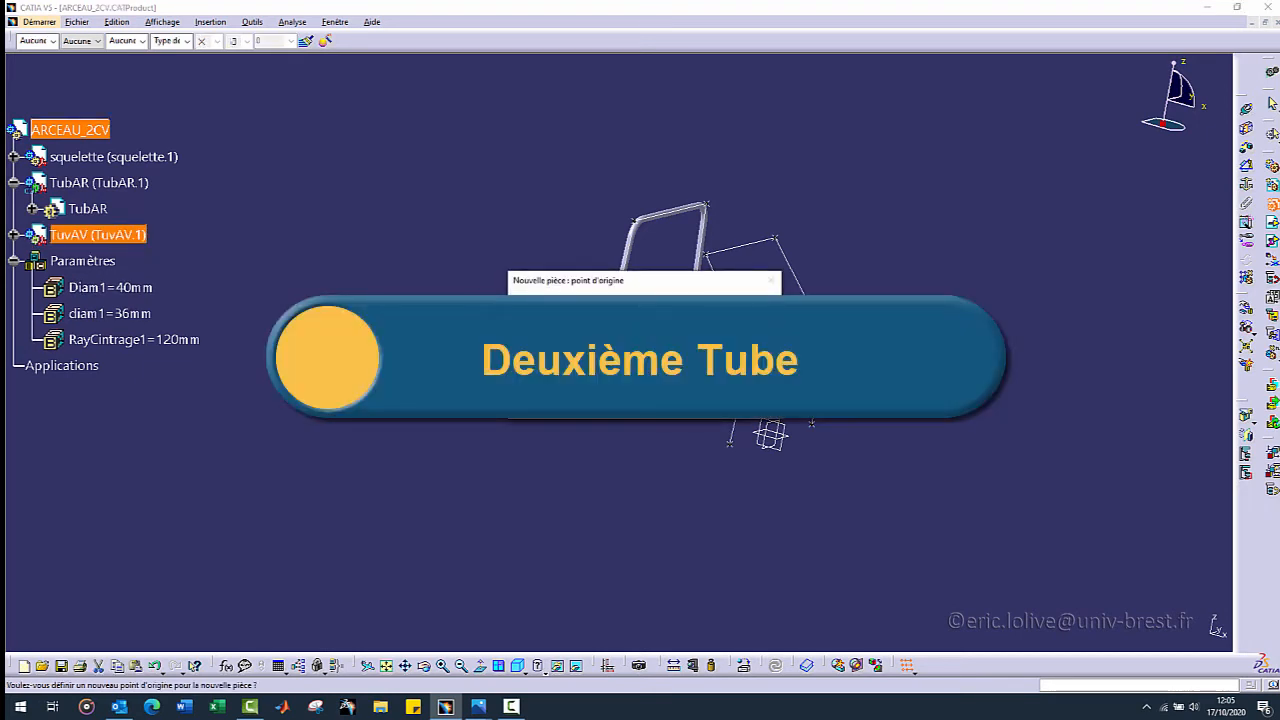
pyautogui.click(740, 406)
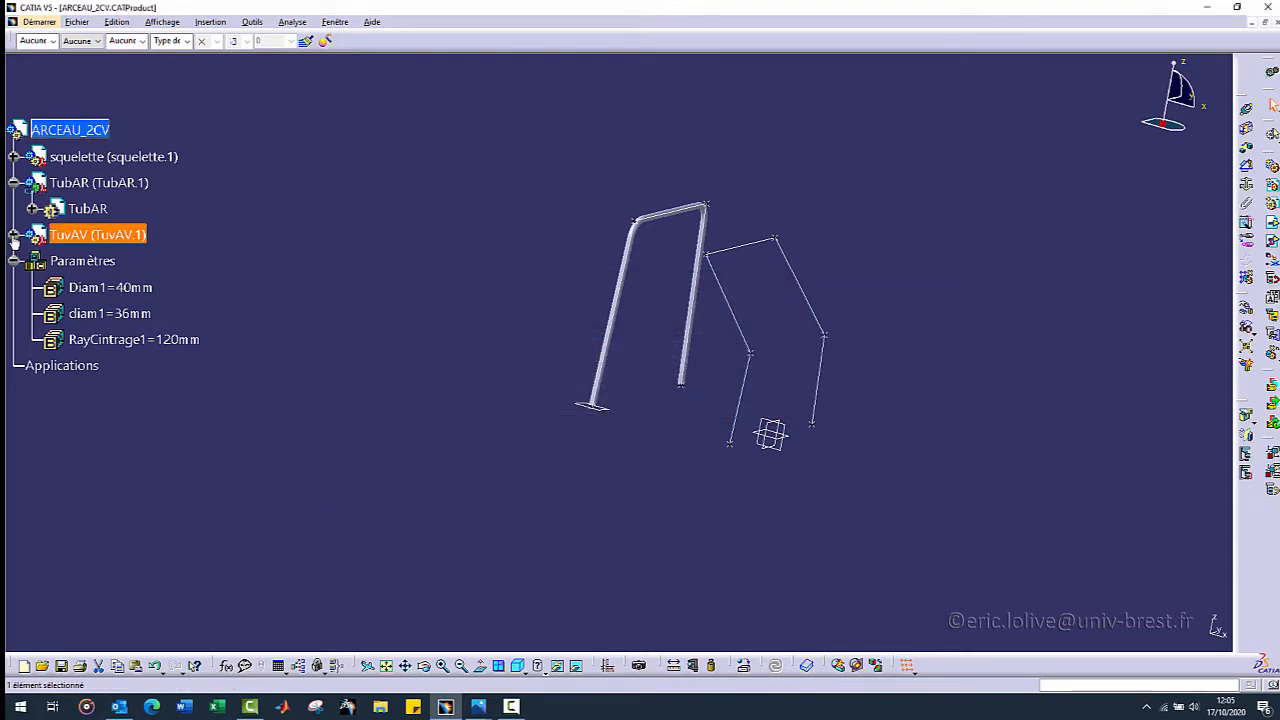
# - Expand the TuvAV part in the tree and activate its Corps principal for editing
pyautogui.click(14, 234)
pyautogui.click(33, 260)
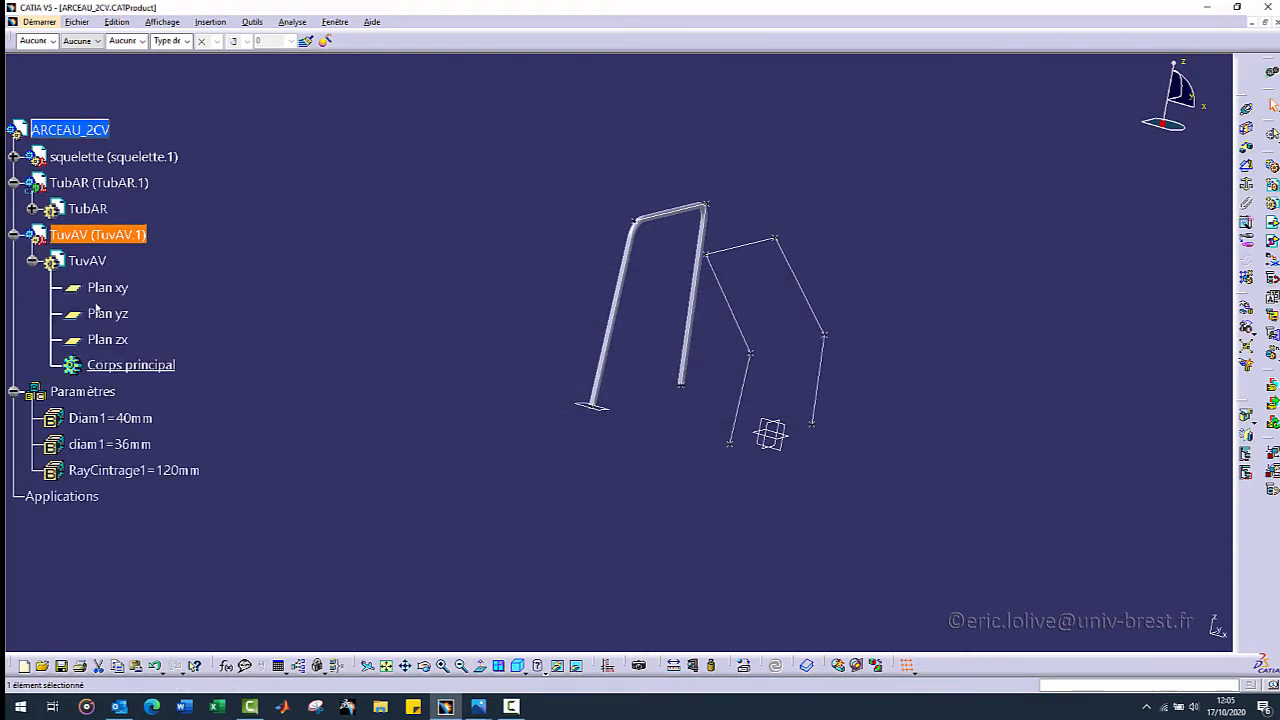
pyautogui.doubleClick(130, 366)
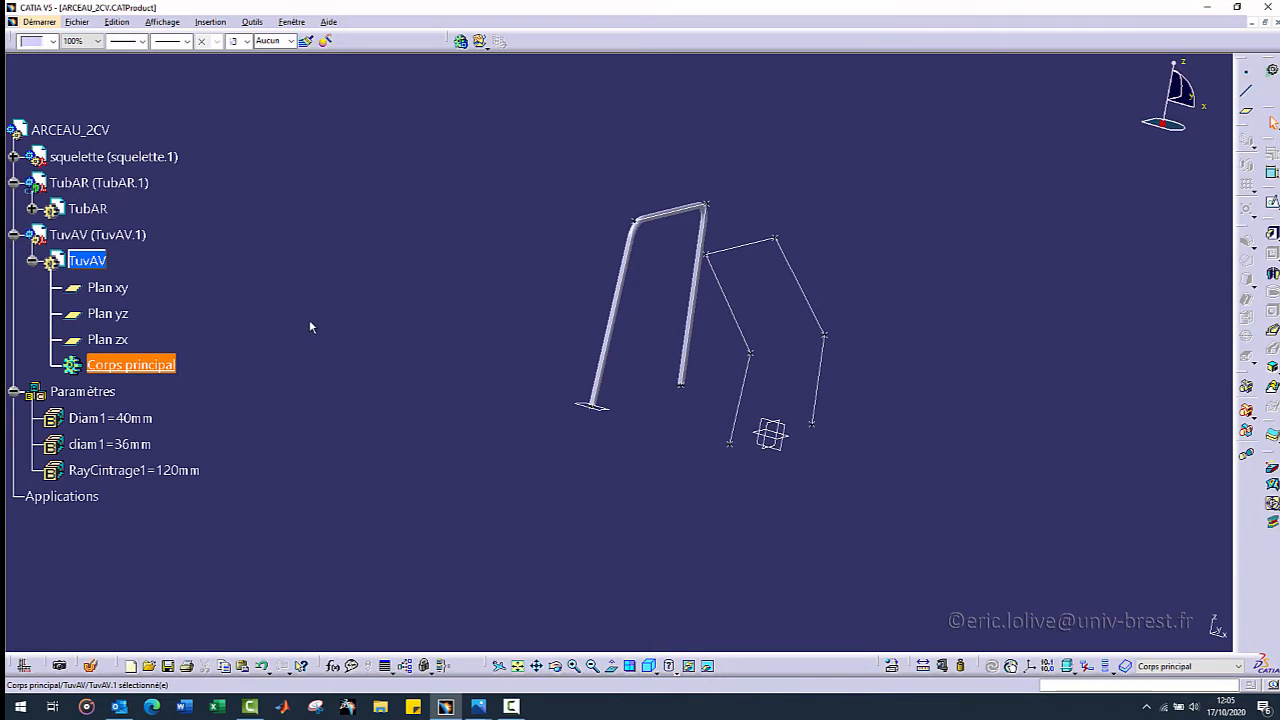
# - Hide the TubAR component so that only the skeleton lines remain in the view
pyautogui.rightClick(90, 185)
pyautogui.click(137, 263)
pyautogui.moveTo(544, 456); pyautogui.dragTo(450, 430, button='middle')
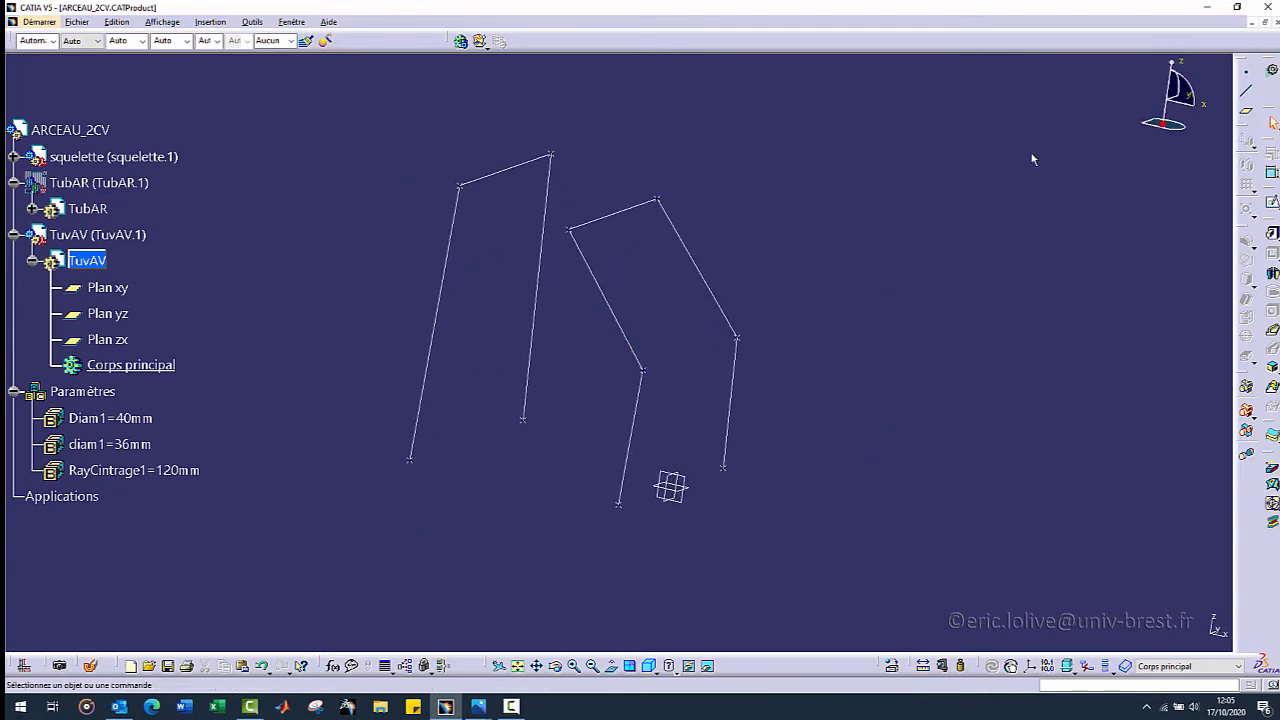
# - Switch to Generative Shape Design and start a corner between the front hoop's near lower leg and adjoining oblique line, keeping links to both skeleton lines
pyautogui.click(1272, 70)
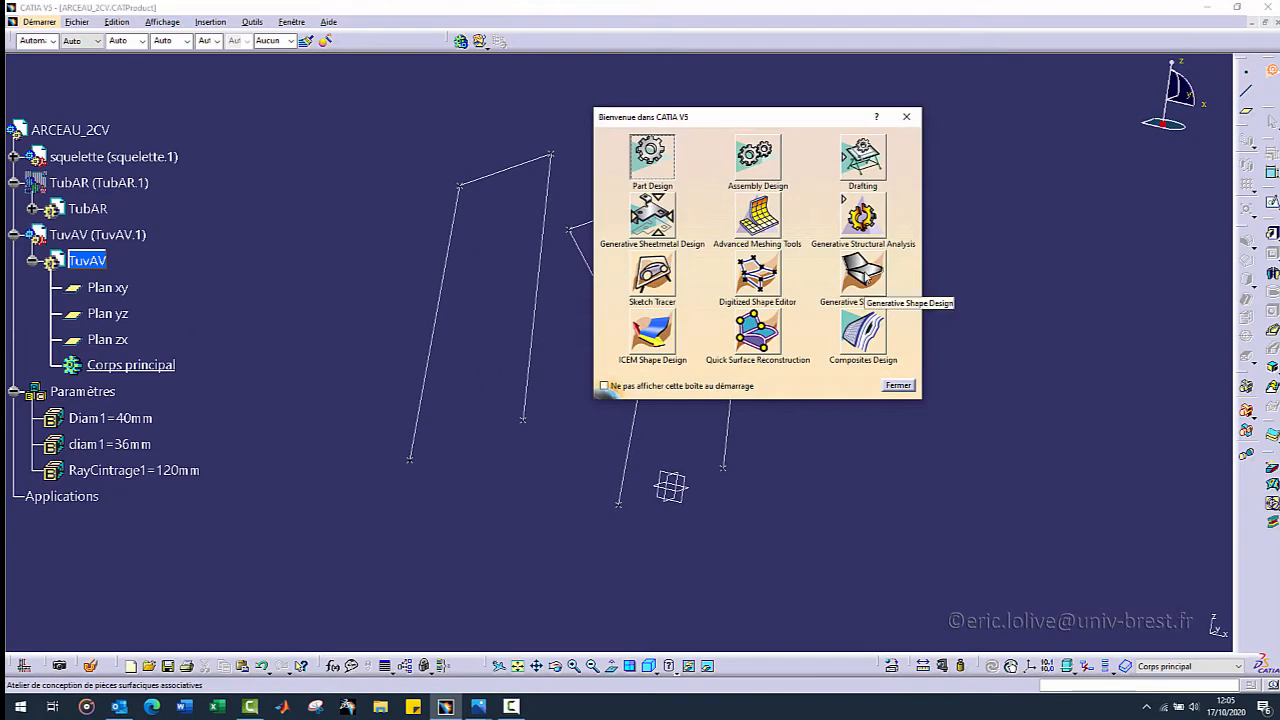
pyautogui.click(862, 272)
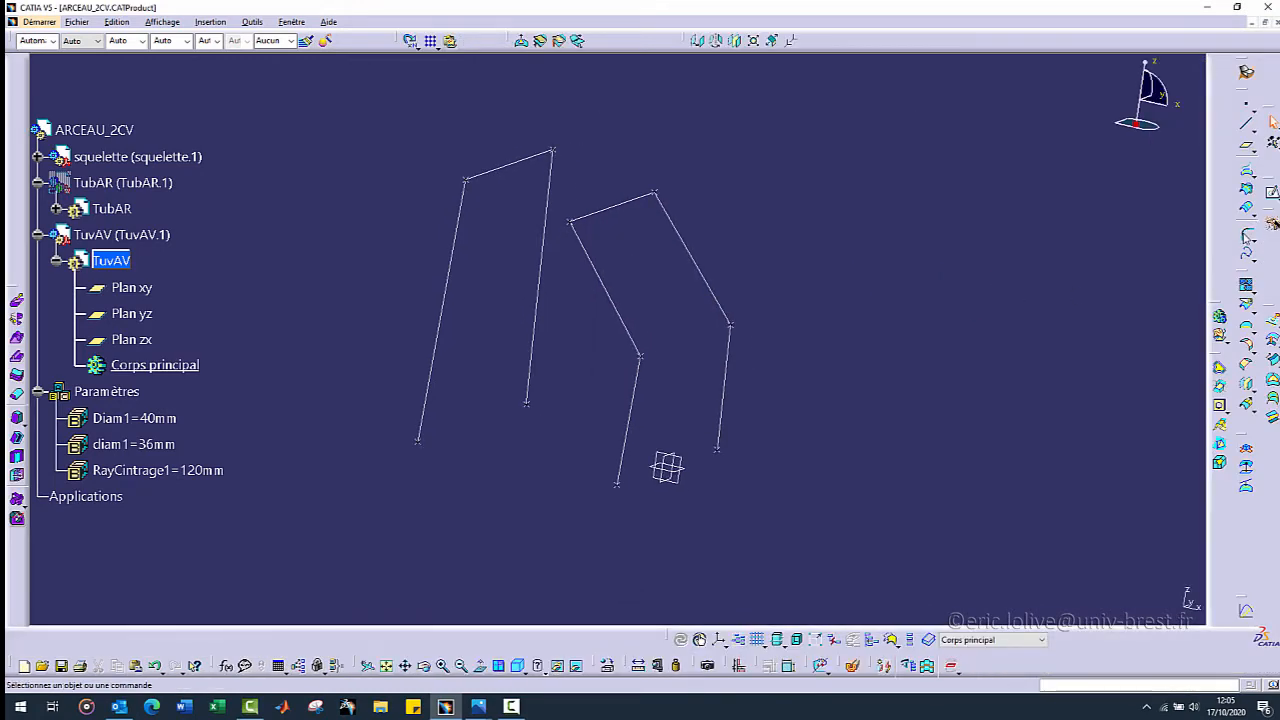
pyautogui.click(1248, 237)
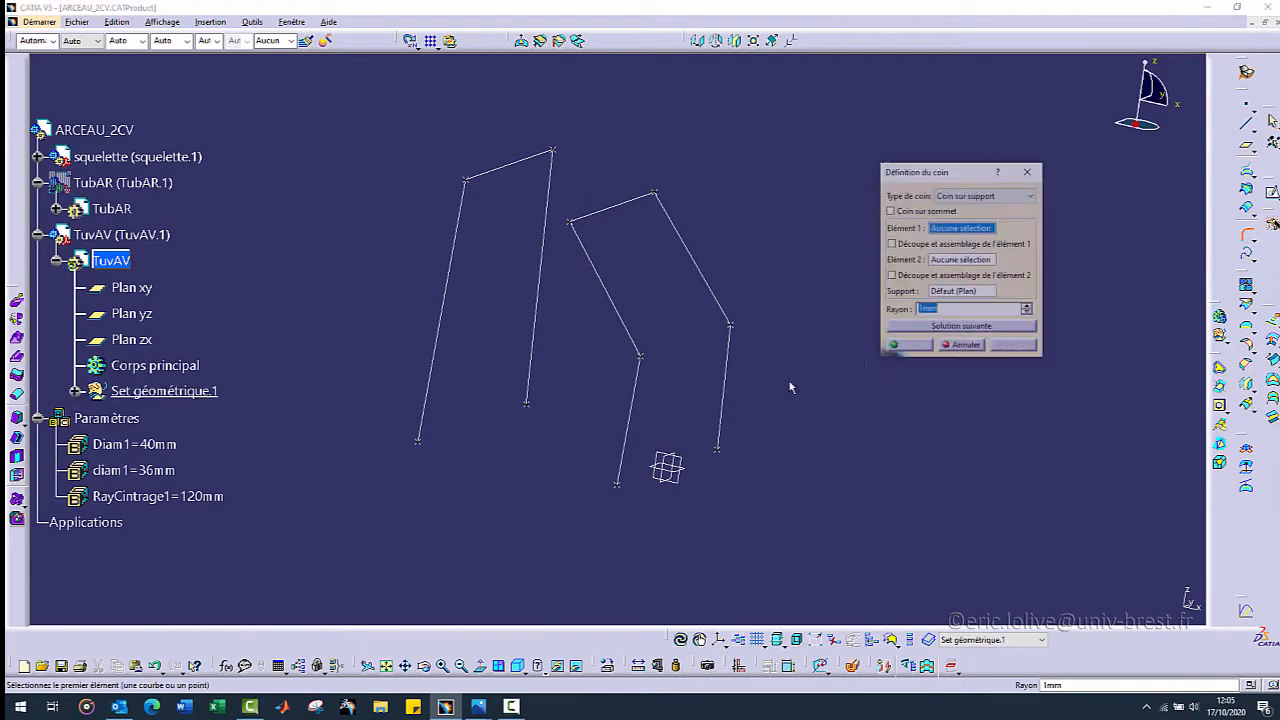
pyautogui.click(640, 397)
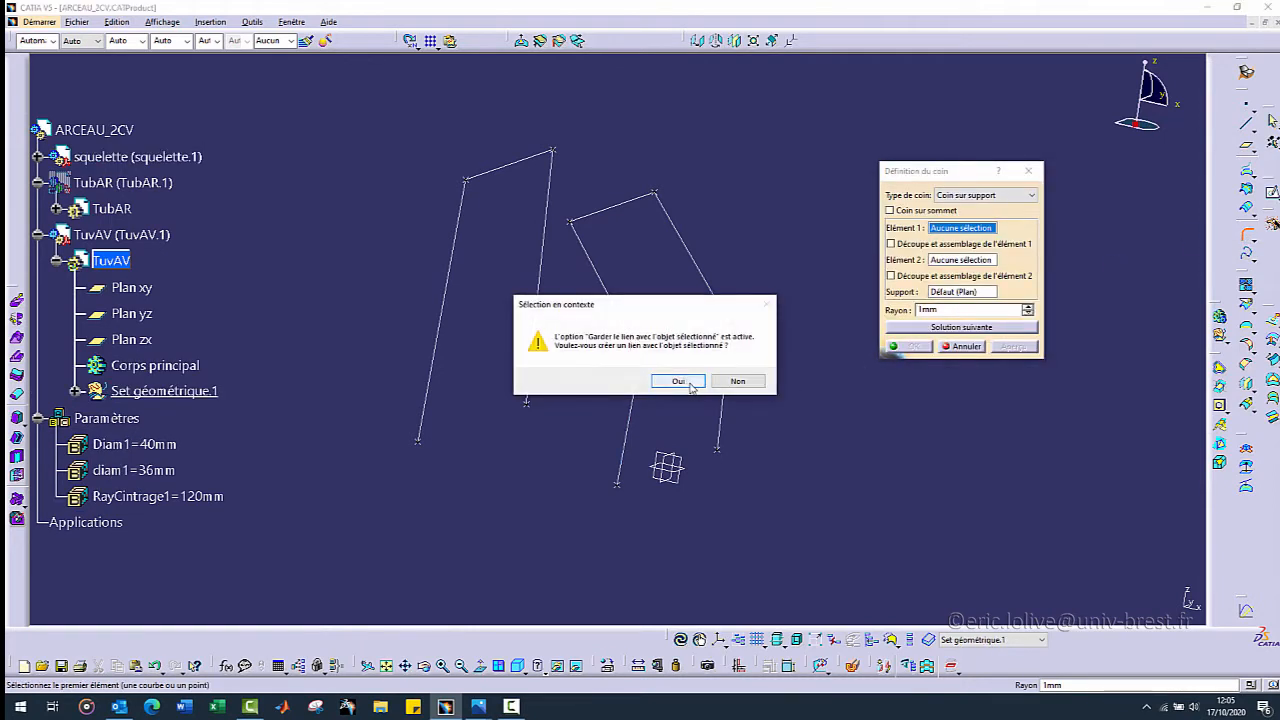
pyautogui.click(689, 384)
pyautogui.click(639, 345)
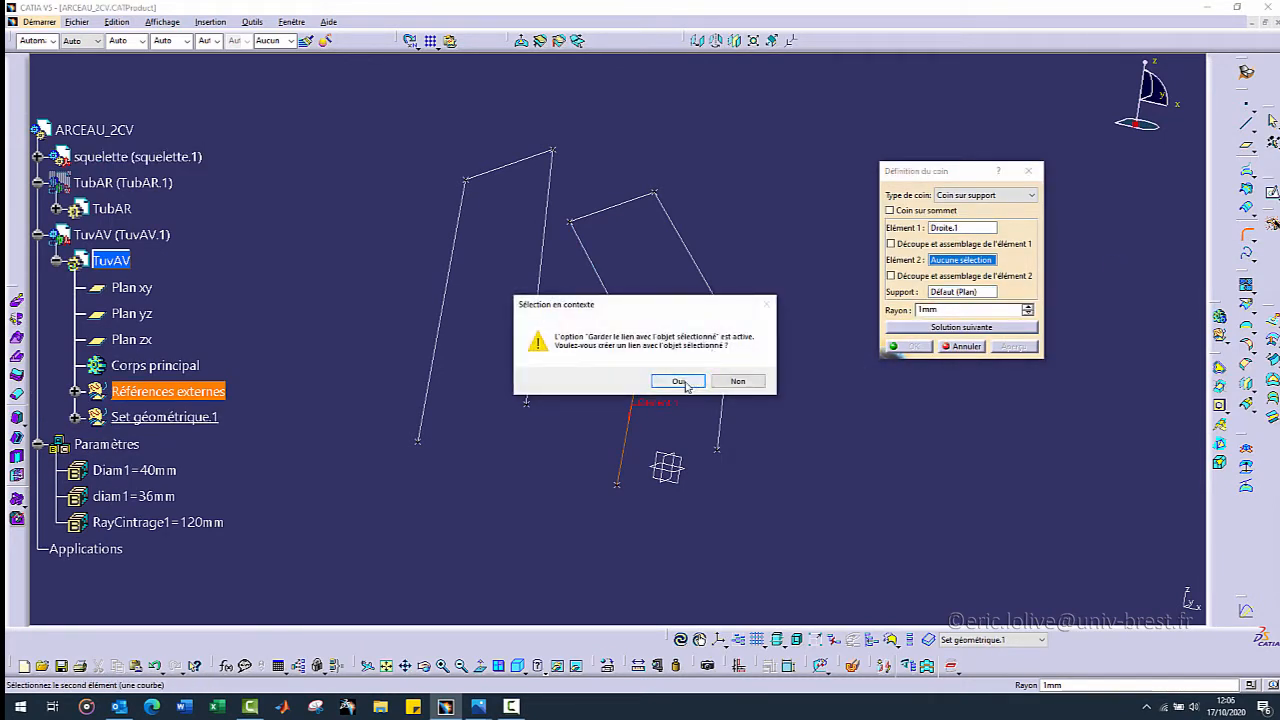
pyautogui.click(687, 386)
# - Drive the first corner's radius with a formula linked to the RayCintrage1 parameter and create the corner
pyautogui.rightClick(934, 310)
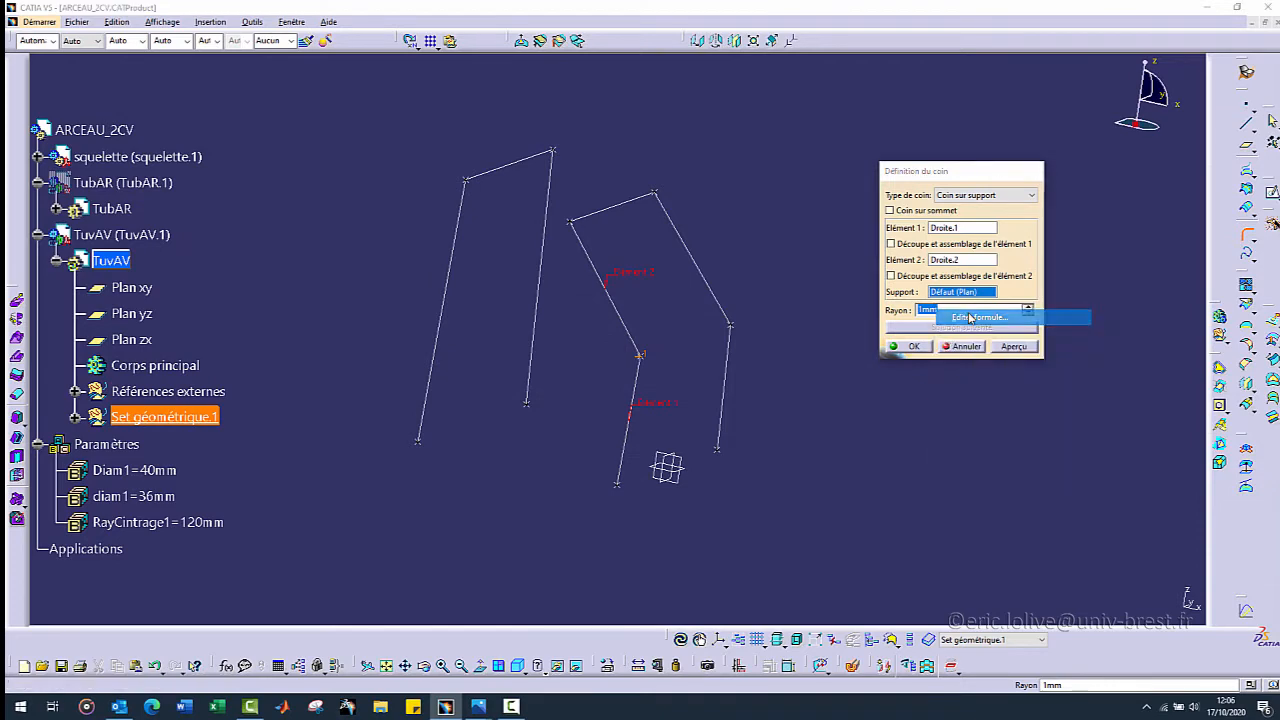
pyautogui.click(969, 318)
pyautogui.click(182, 527)
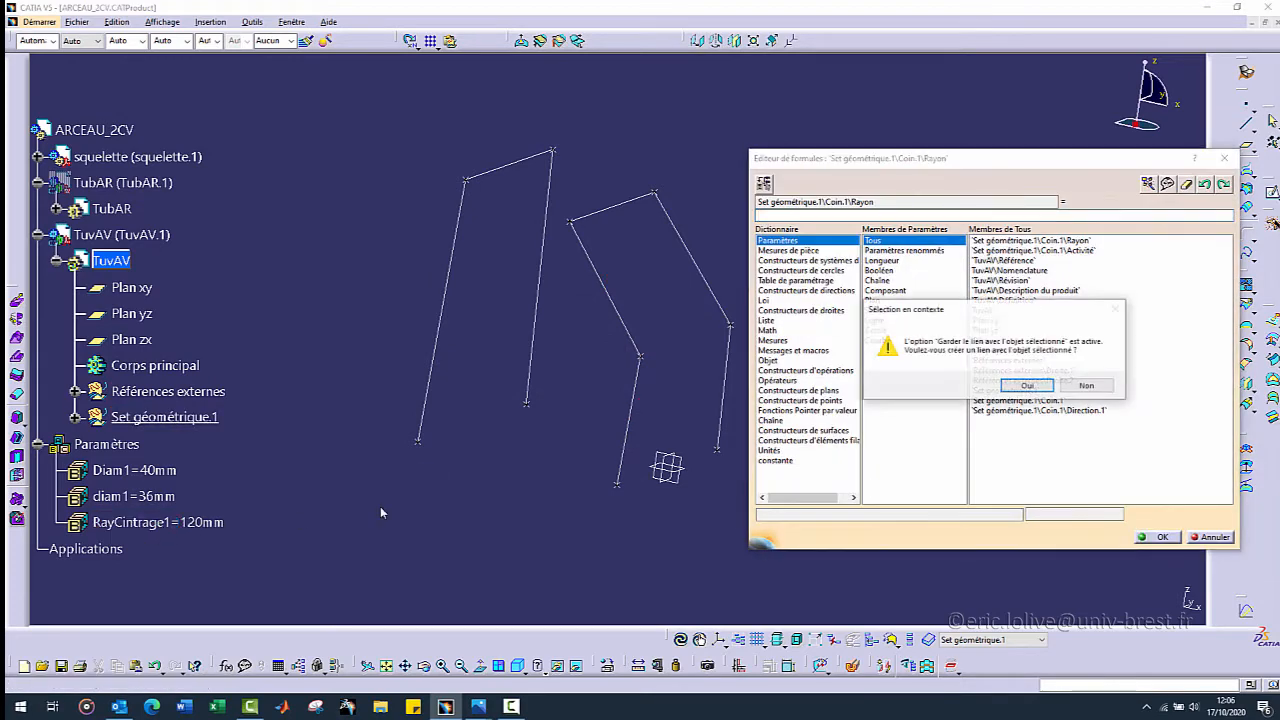
pyautogui.click(1028, 386)
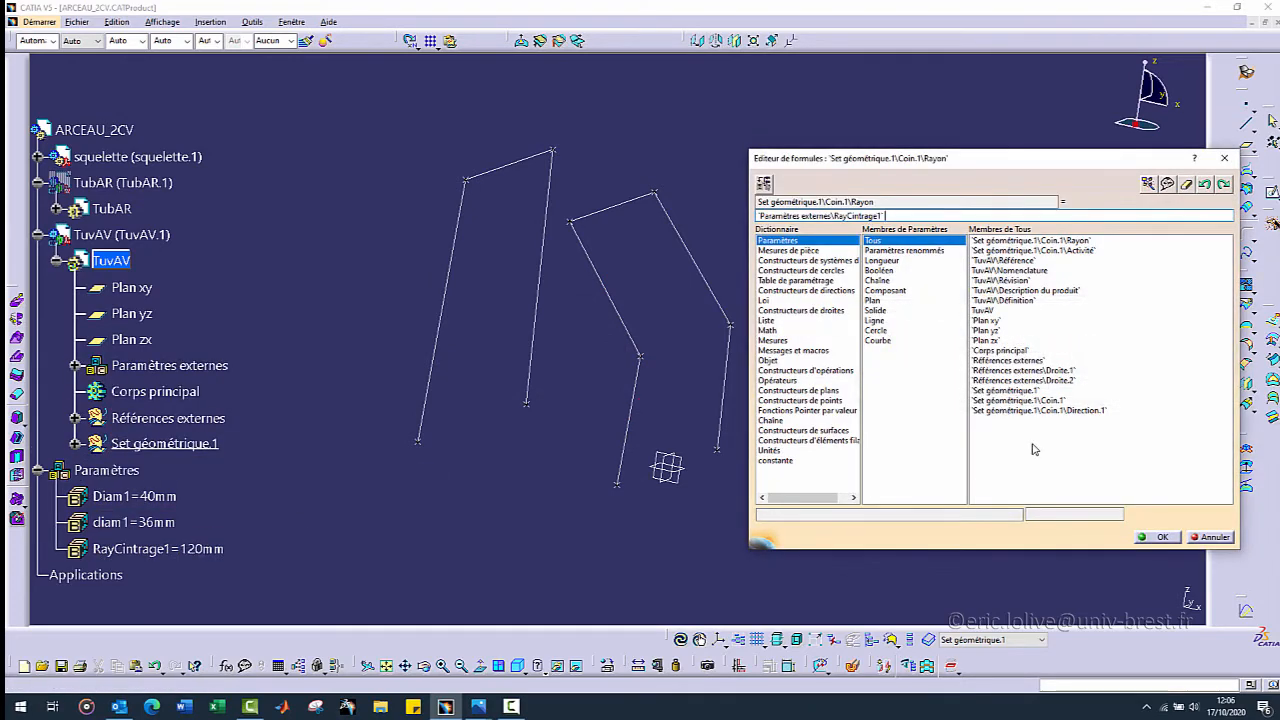
pyautogui.click(1157, 537)
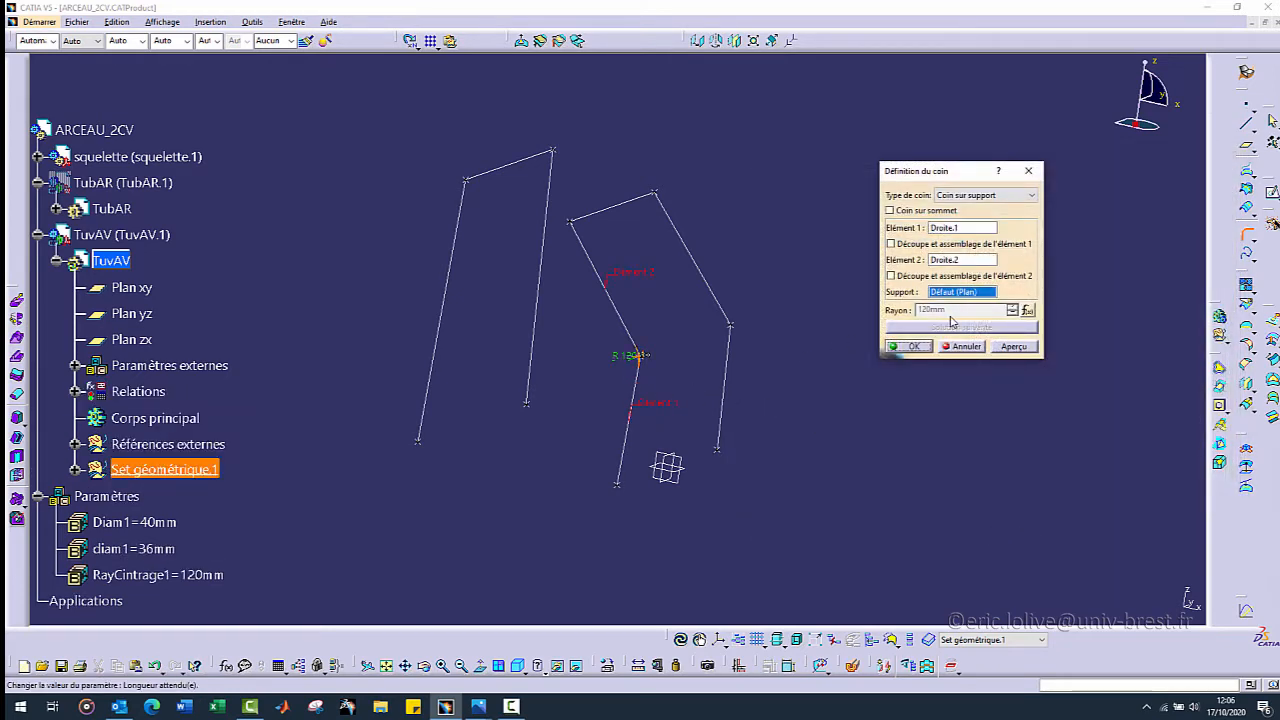
pyautogui.click(913, 346)
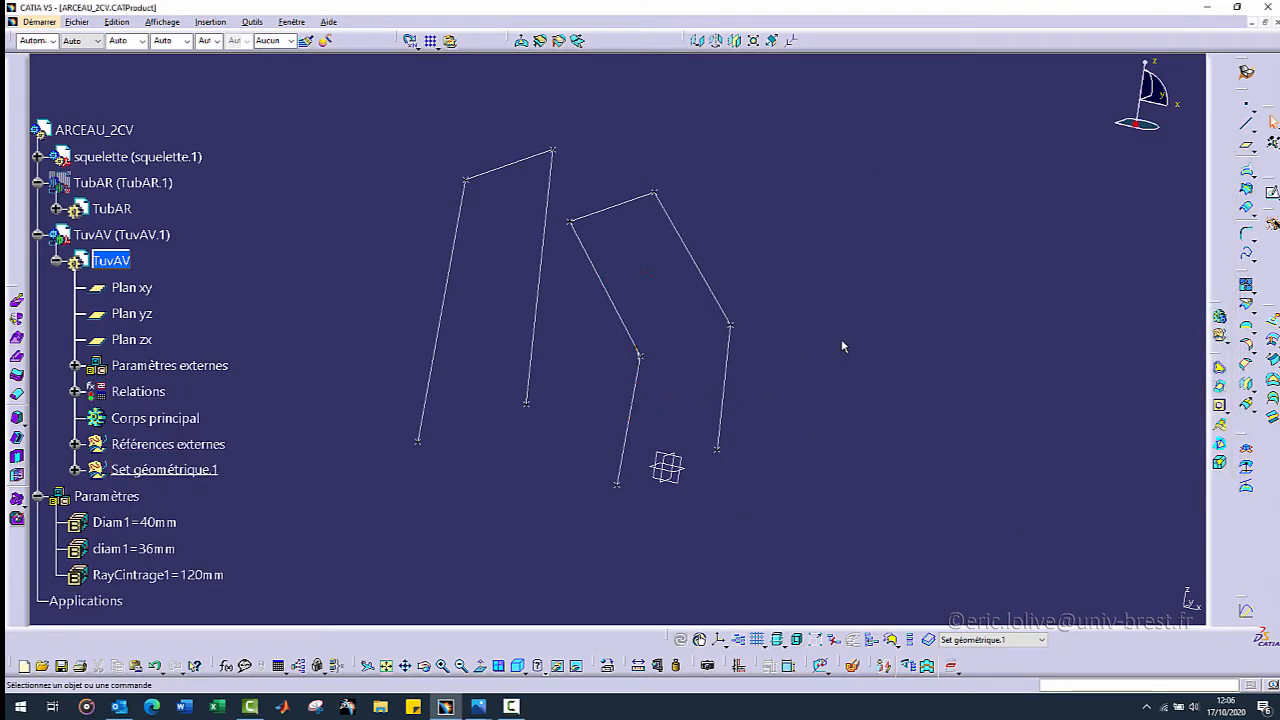
pyautogui.click(1247, 240)
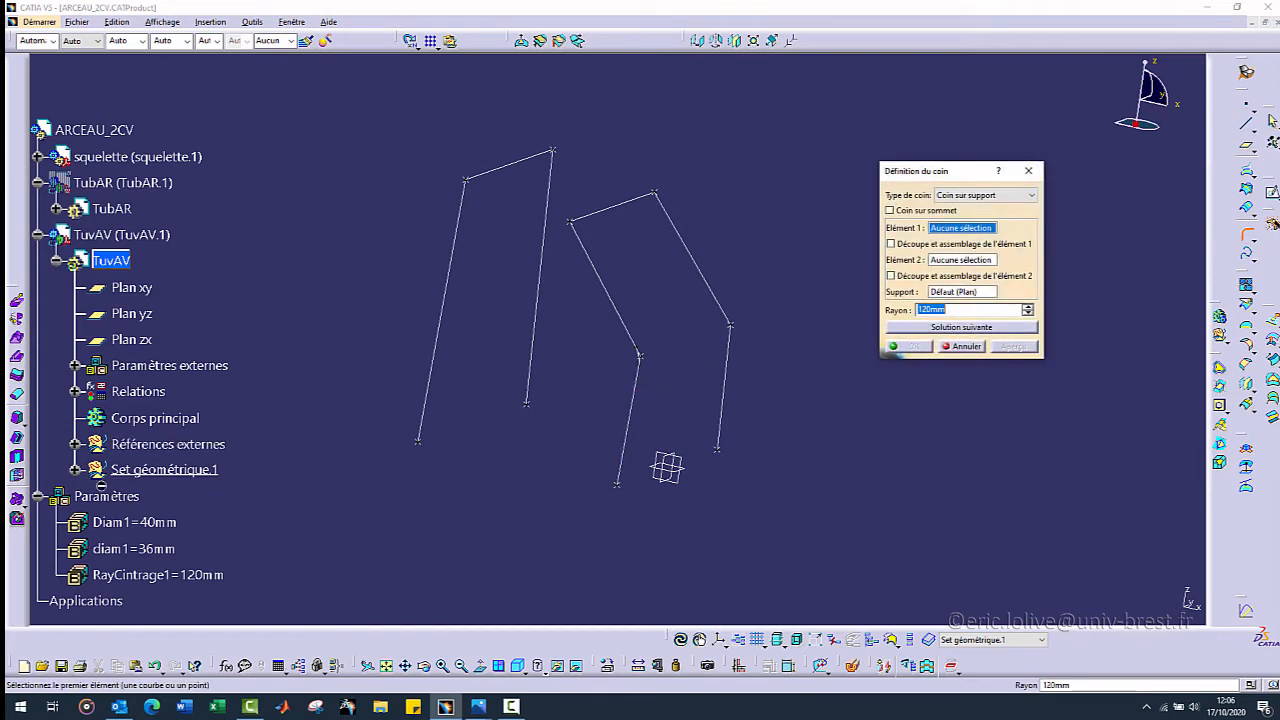
pyautogui.click(76, 470)
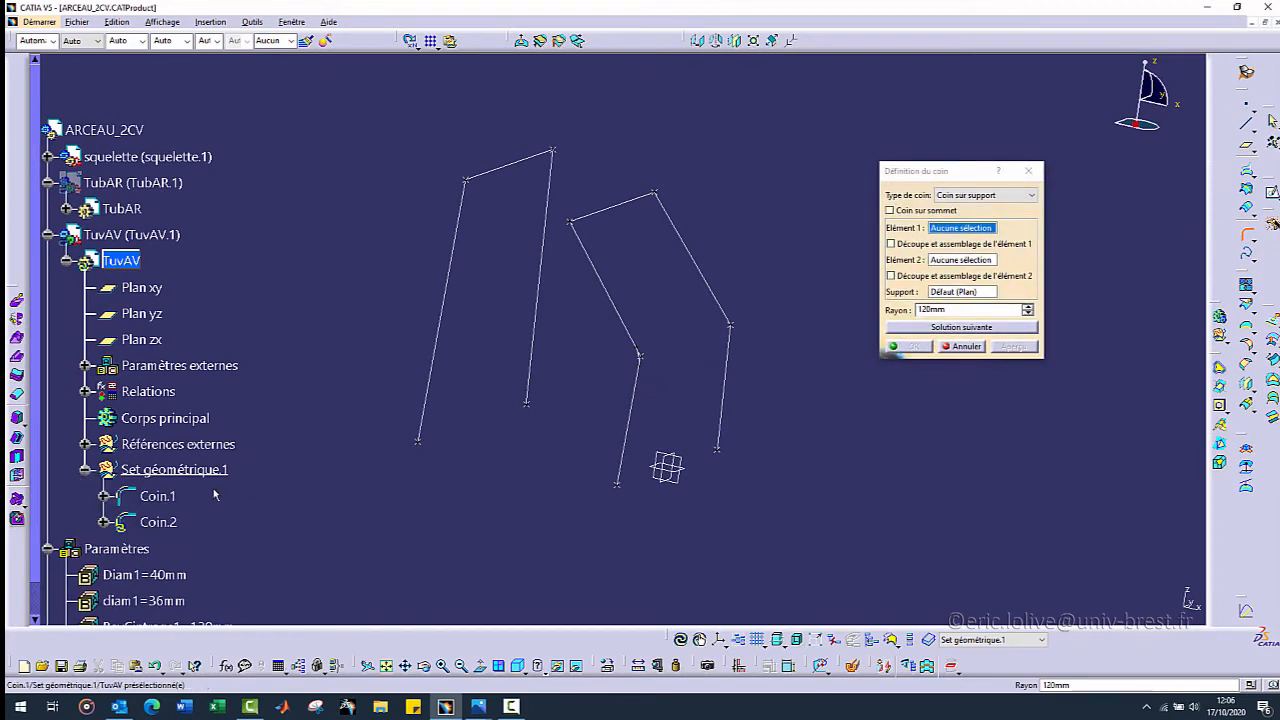
pyautogui.click(158, 496)
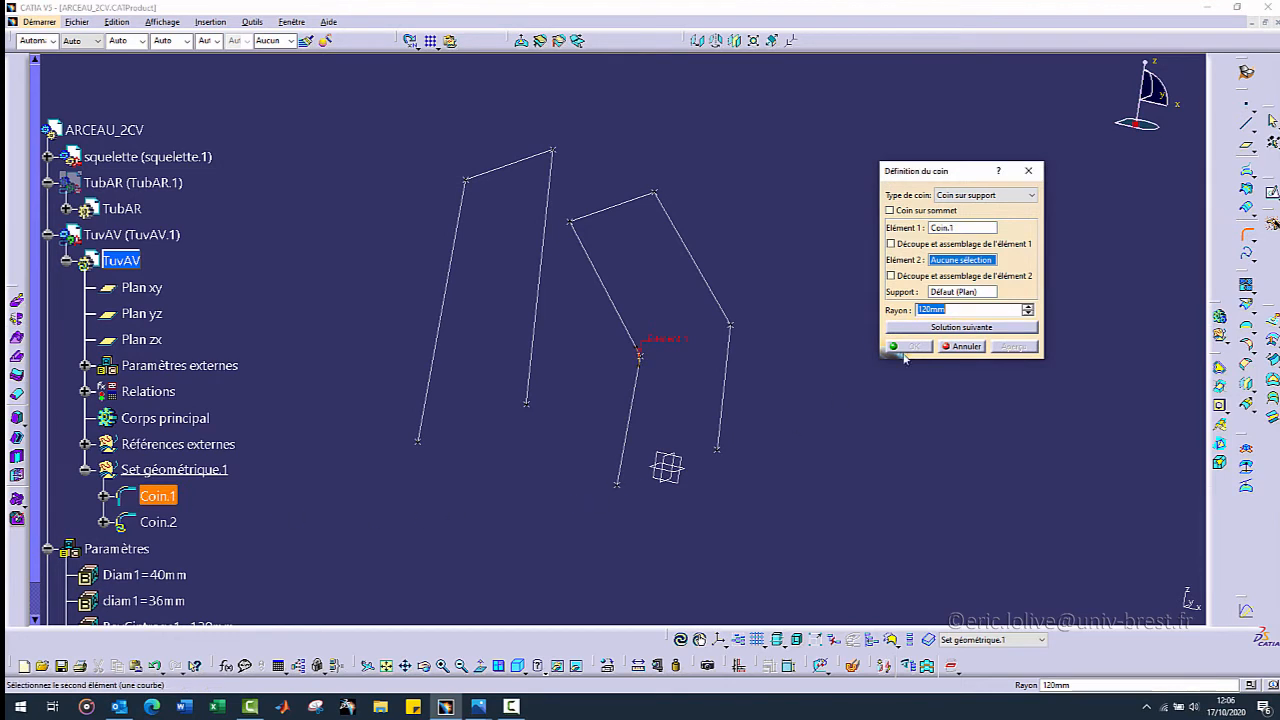
pyautogui.click(976, 347)
# - Edit Coin.1 so that both element 1 and element 2 are trimmed and assembled with the corner
pyautogui.doubleClick(157, 497)
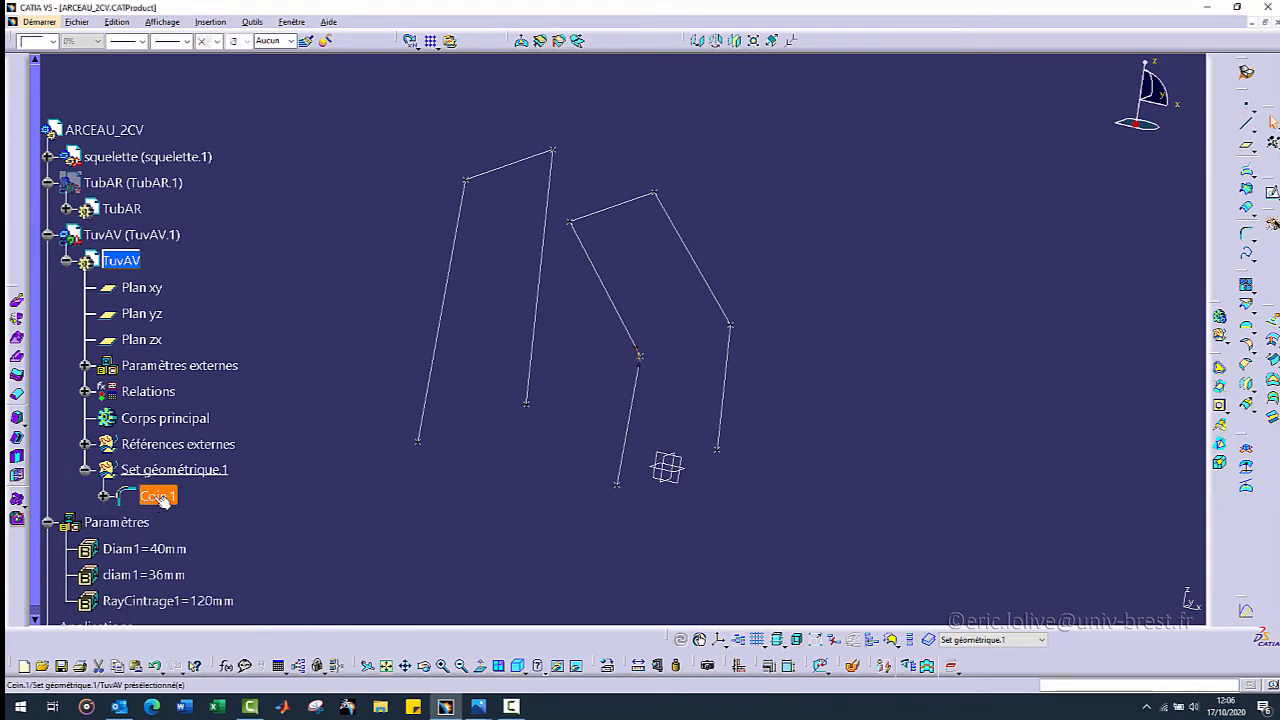
pyautogui.click(905, 247)
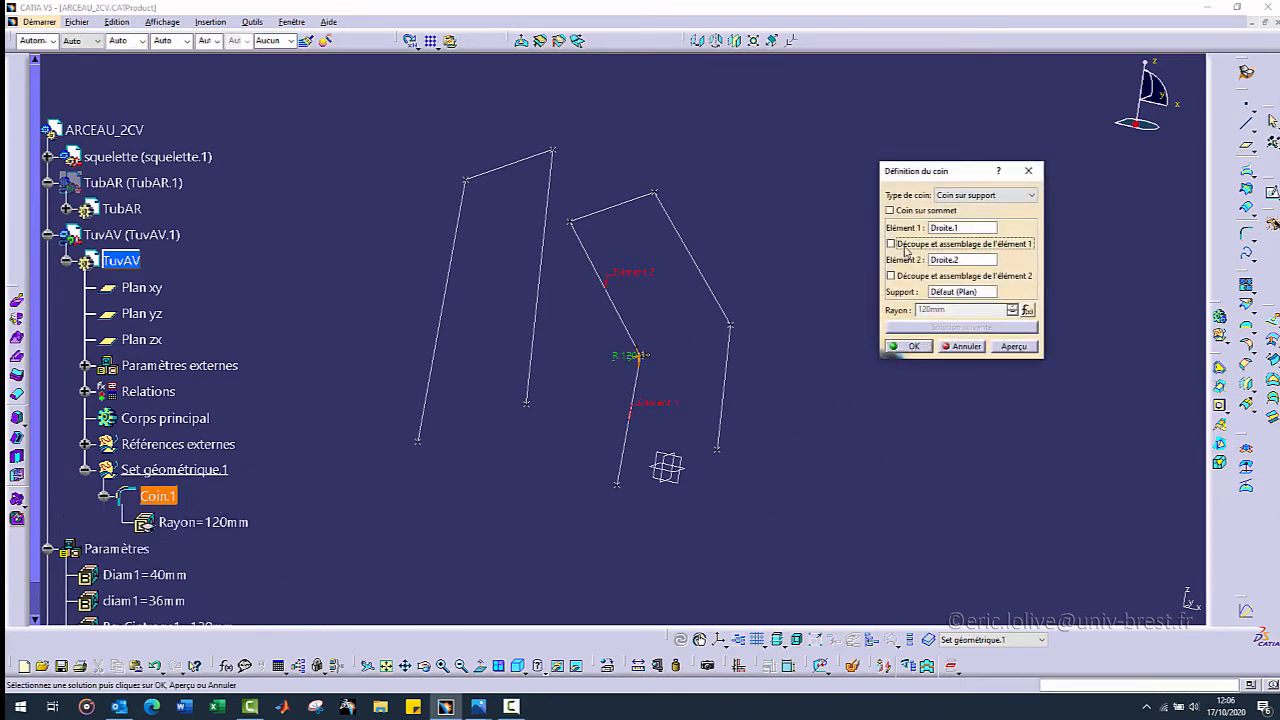
pyautogui.click(911, 281)
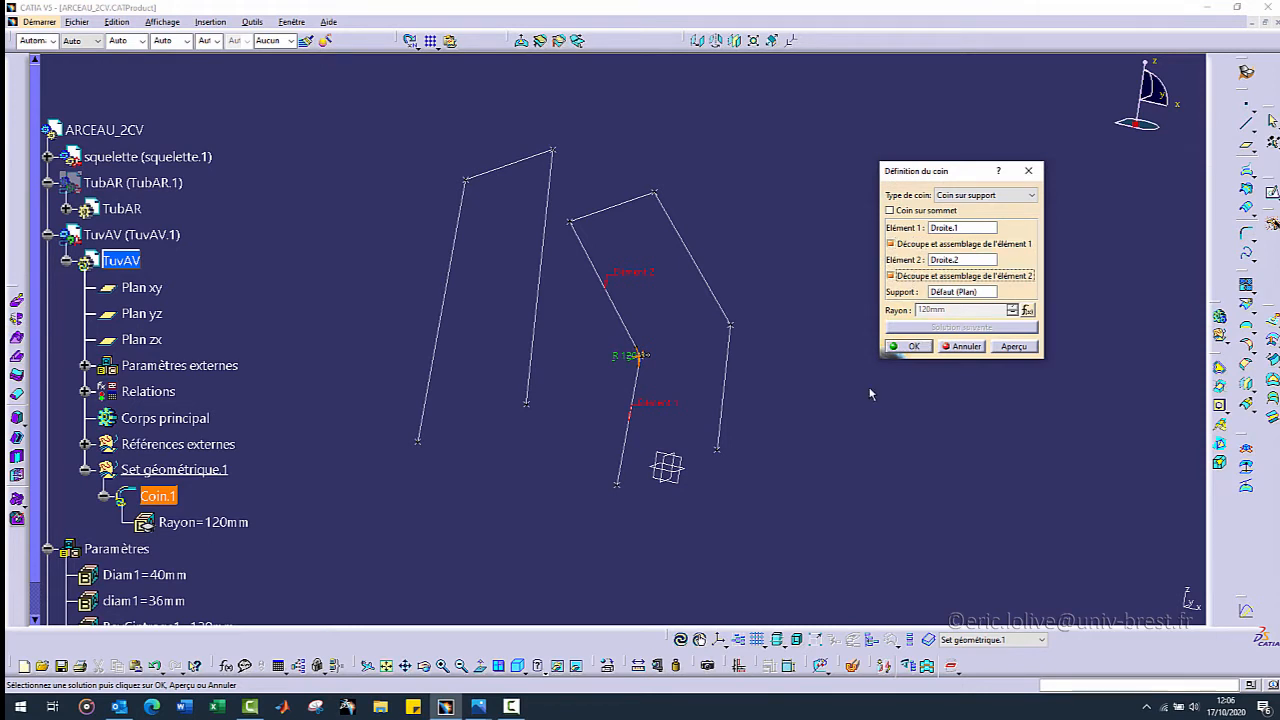
pyautogui.click(912, 346)
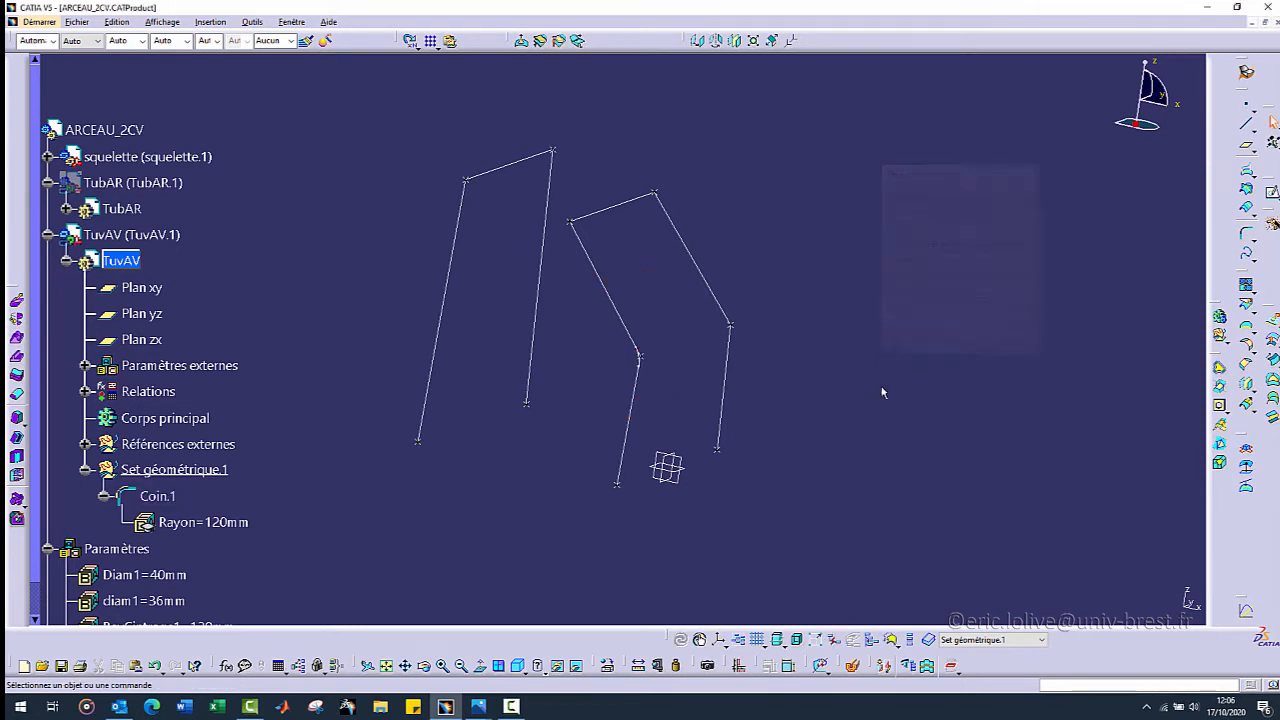
# - Start a second corner between Coin.1 and the front hoop's upper crossbar line, keeping the link to the skeleton line
pyautogui.click(160, 496)
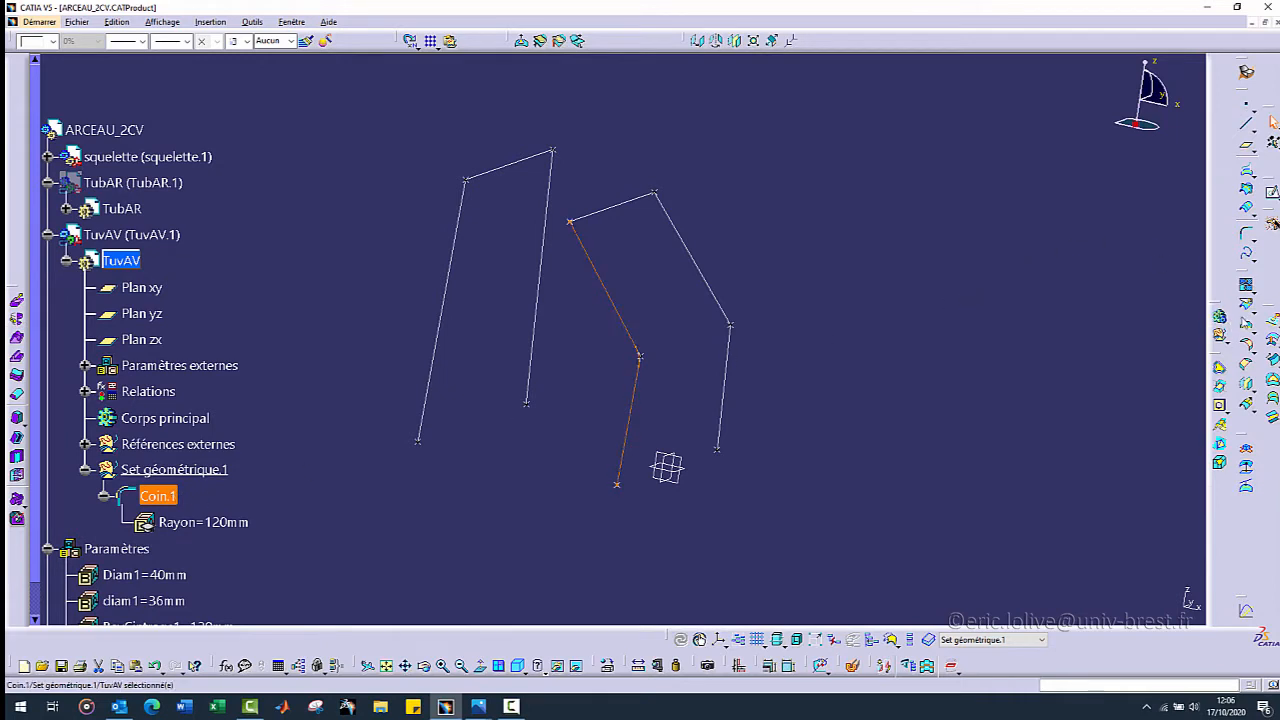
pyautogui.click(1246, 233)
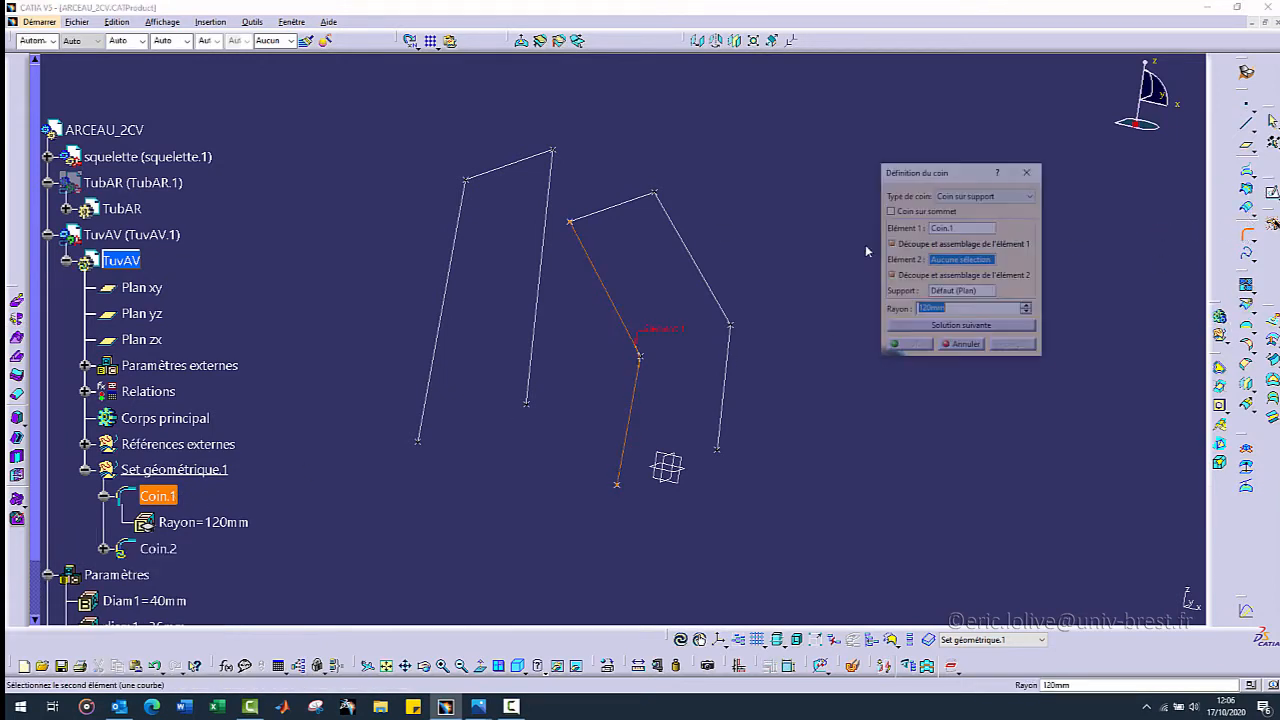
pyautogui.click(612, 214)
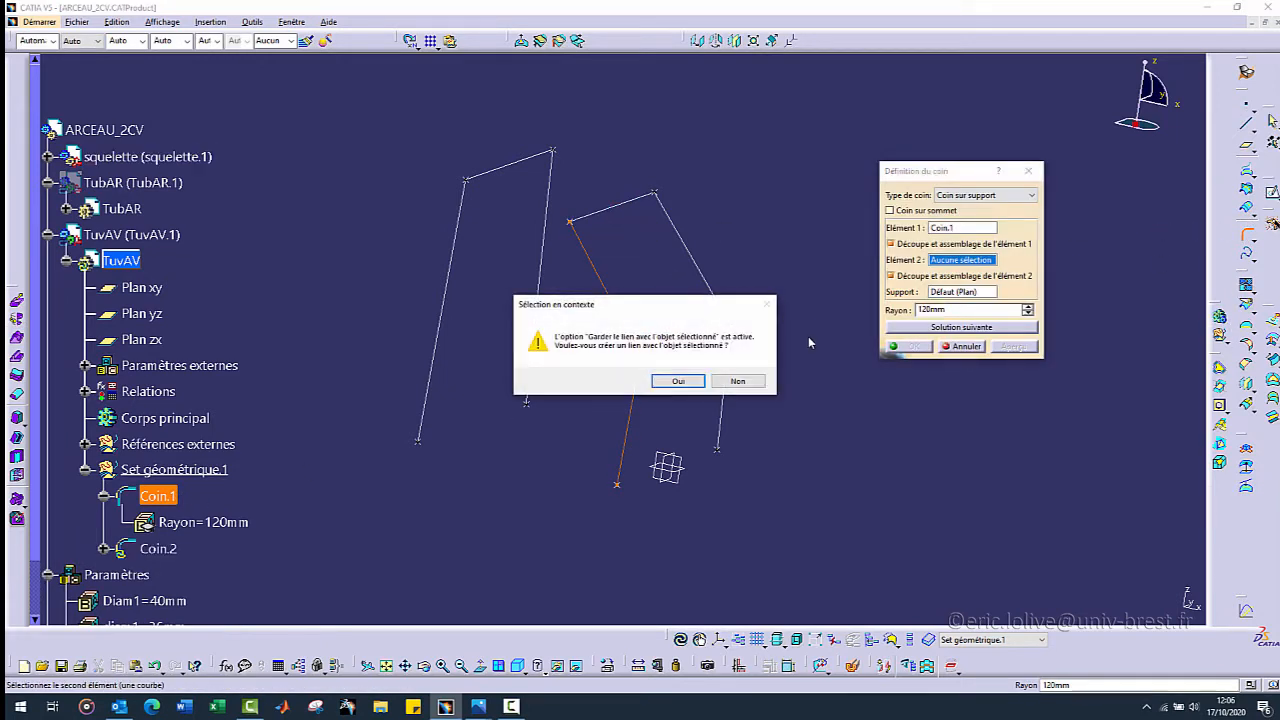
pyautogui.click(679, 382)
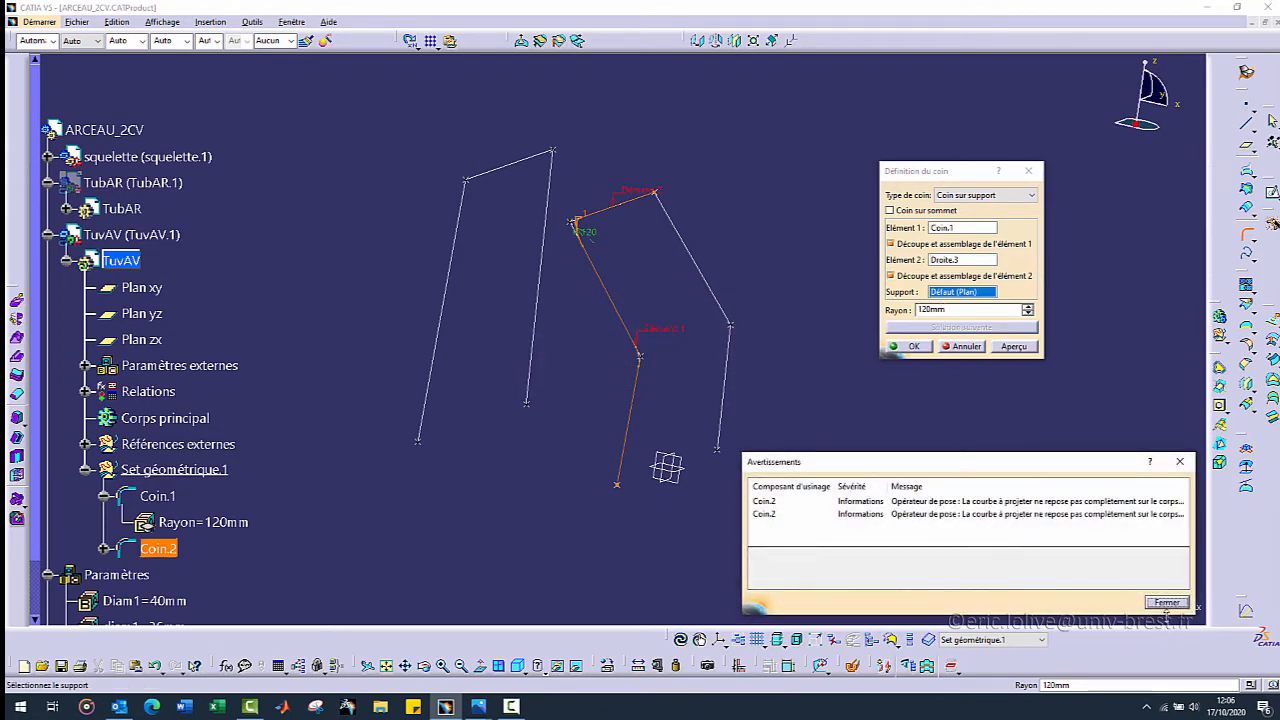
pyautogui.click(1166, 603)
# - Link the second corner's radius to the RayCintrage1 parameter by formula and create the corner
pyautogui.rightClick(955, 309)
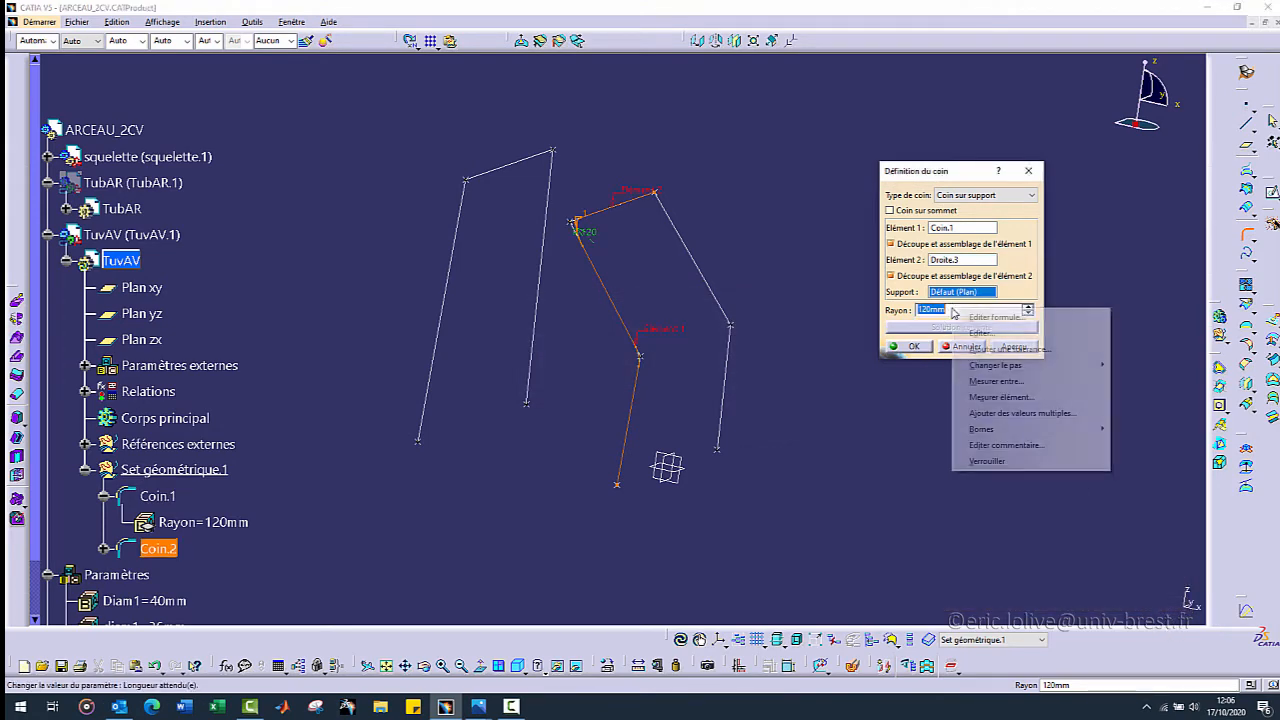
pyautogui.click(997, 318)
pyautogui.scroll(-3, 183, 547)
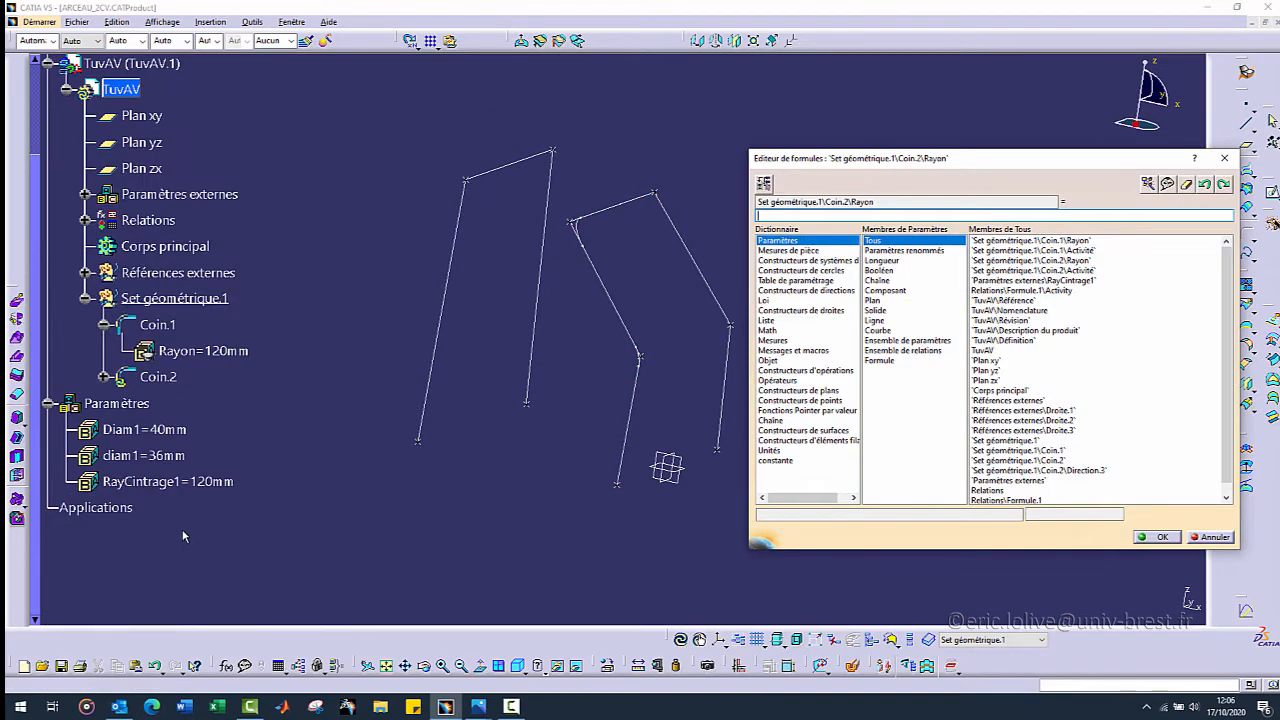
pyautogui.click(195, 486)
pyautogui.click(1159, 537)
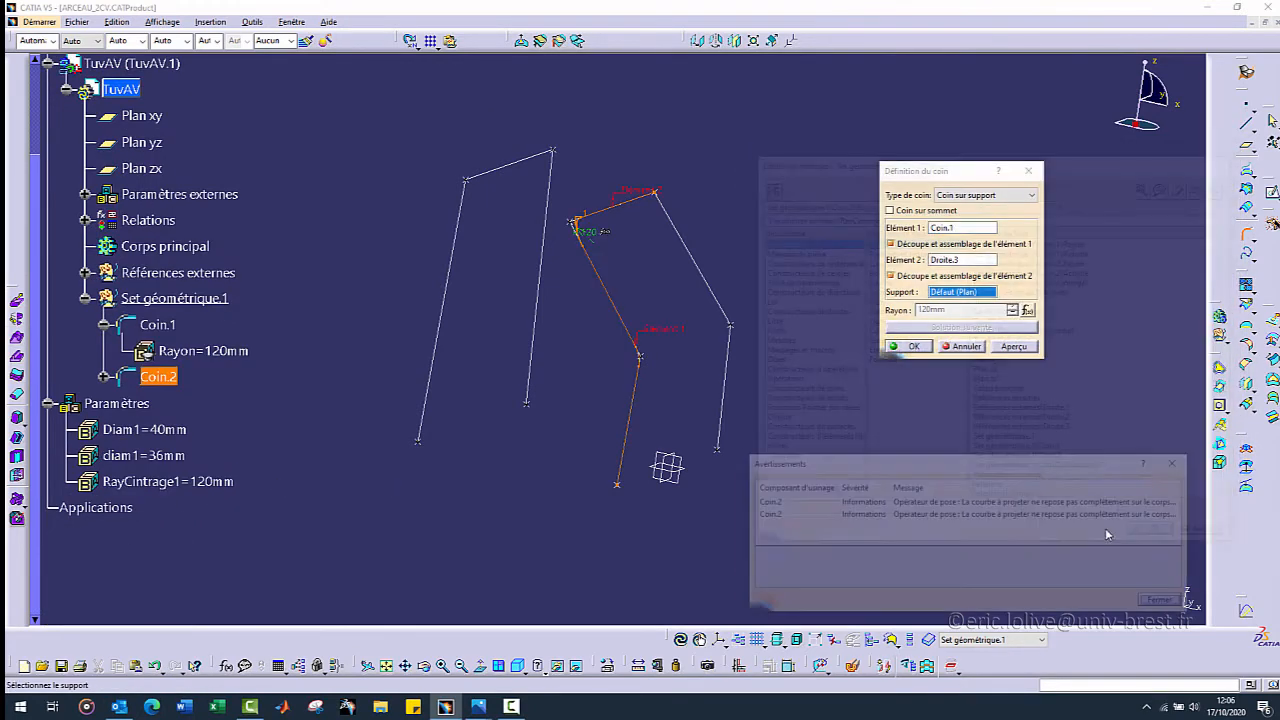
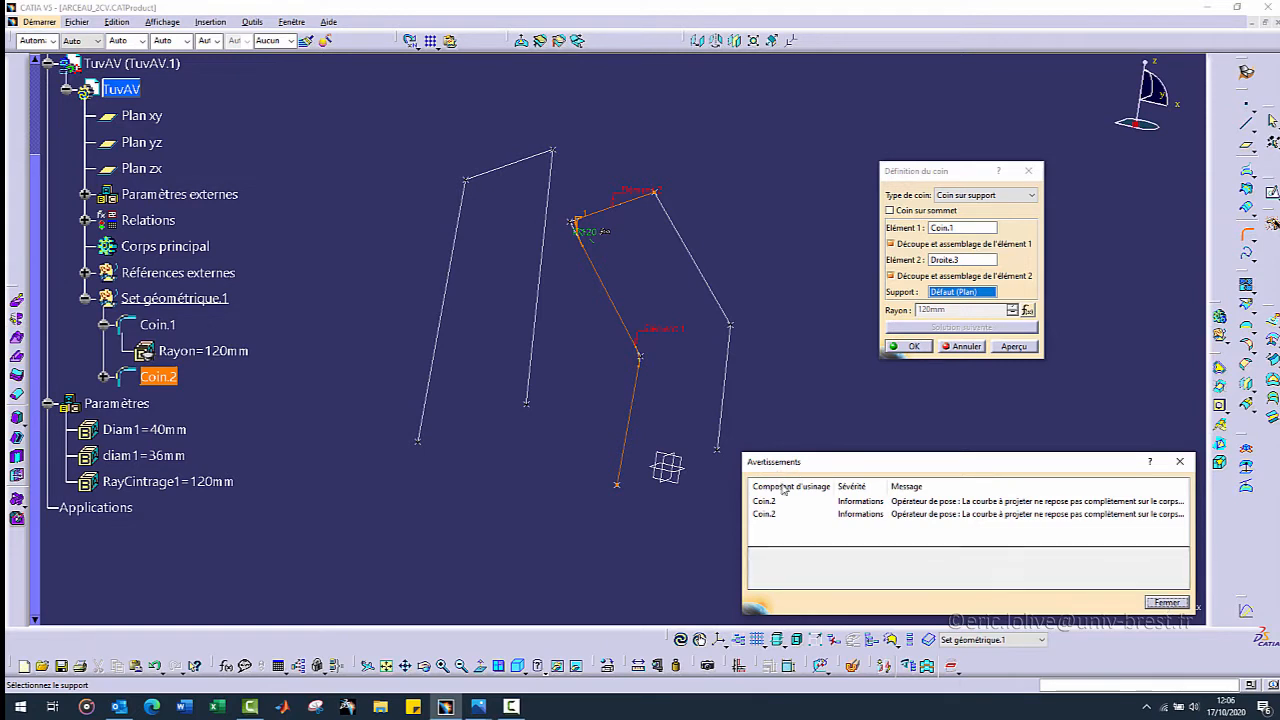
pyautogui.click(1166, 603)
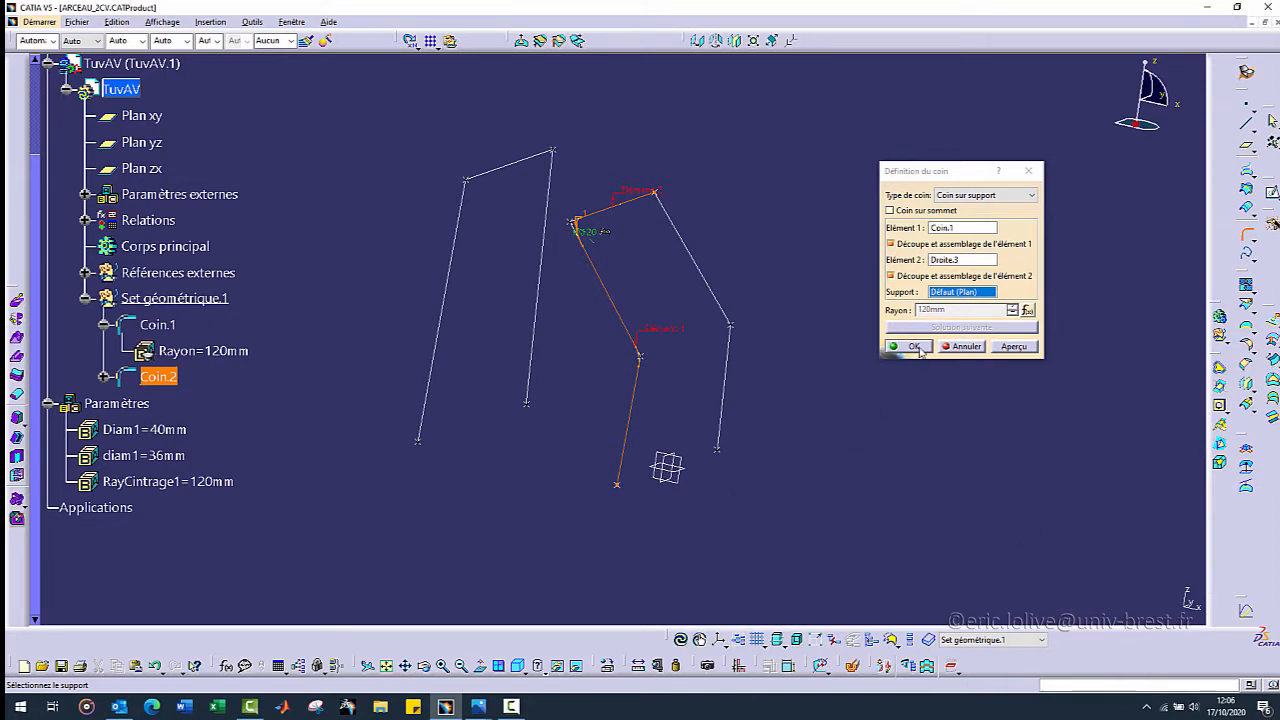
pyautogui.scroll(5, 589, 241)
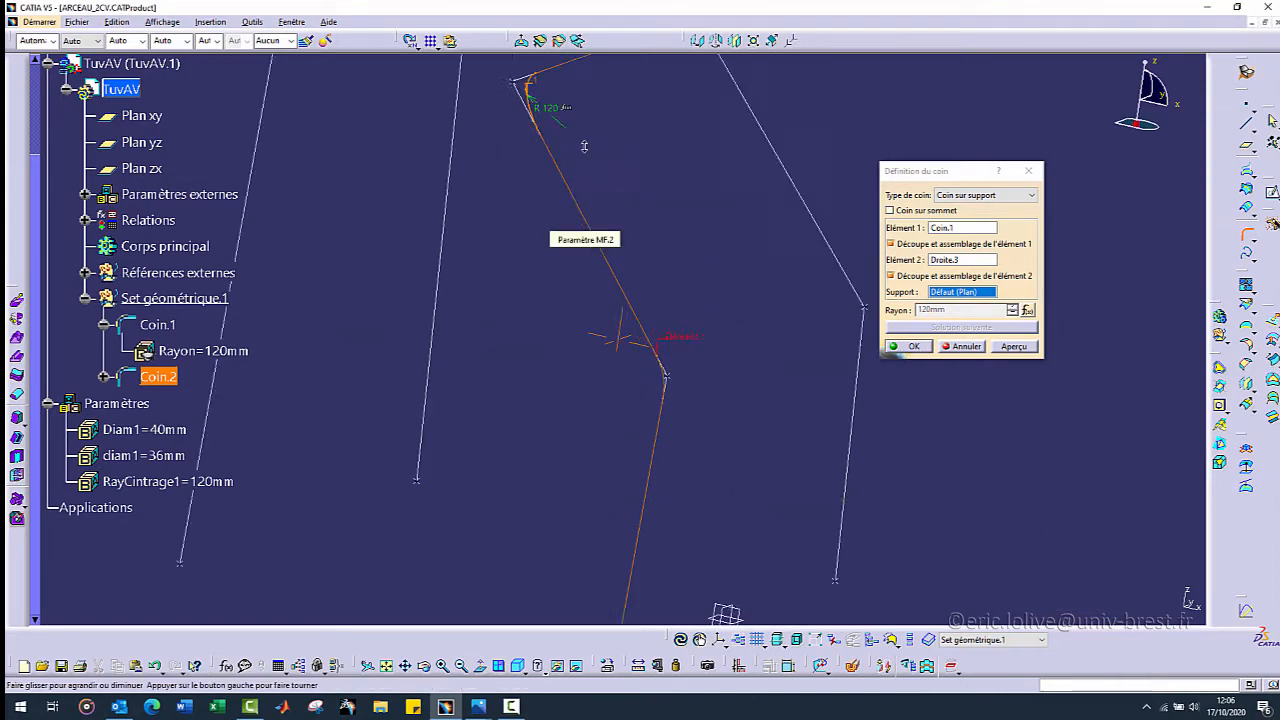
pyautogui.moveTo(516, 301); pyautogui.dragTo(757, 334, button='middle')
pyautogui.click(911, 346)
# - Start a third corner between Coin.2 and the front hoop's far oblique line, keeping the link to the skeleton line
pyautogui.click(165, 377)
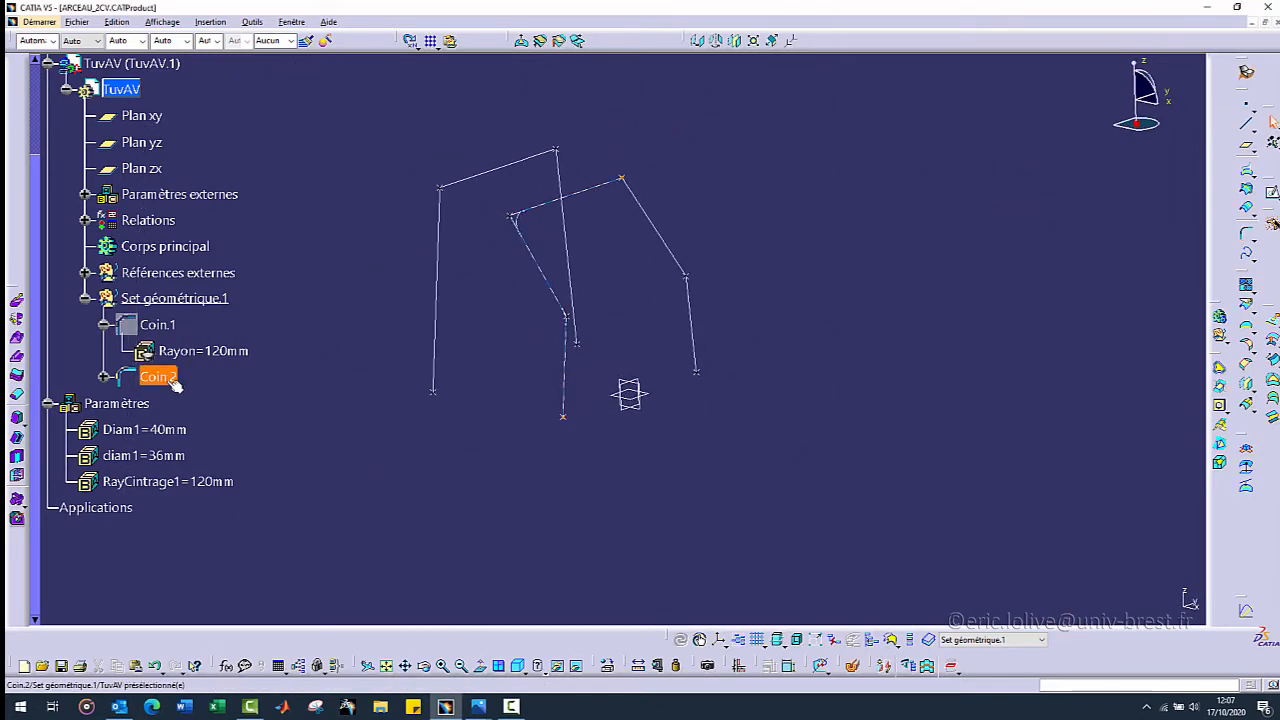
pyautogui.click(1246, 233)
pyautogui.click(665, 241)
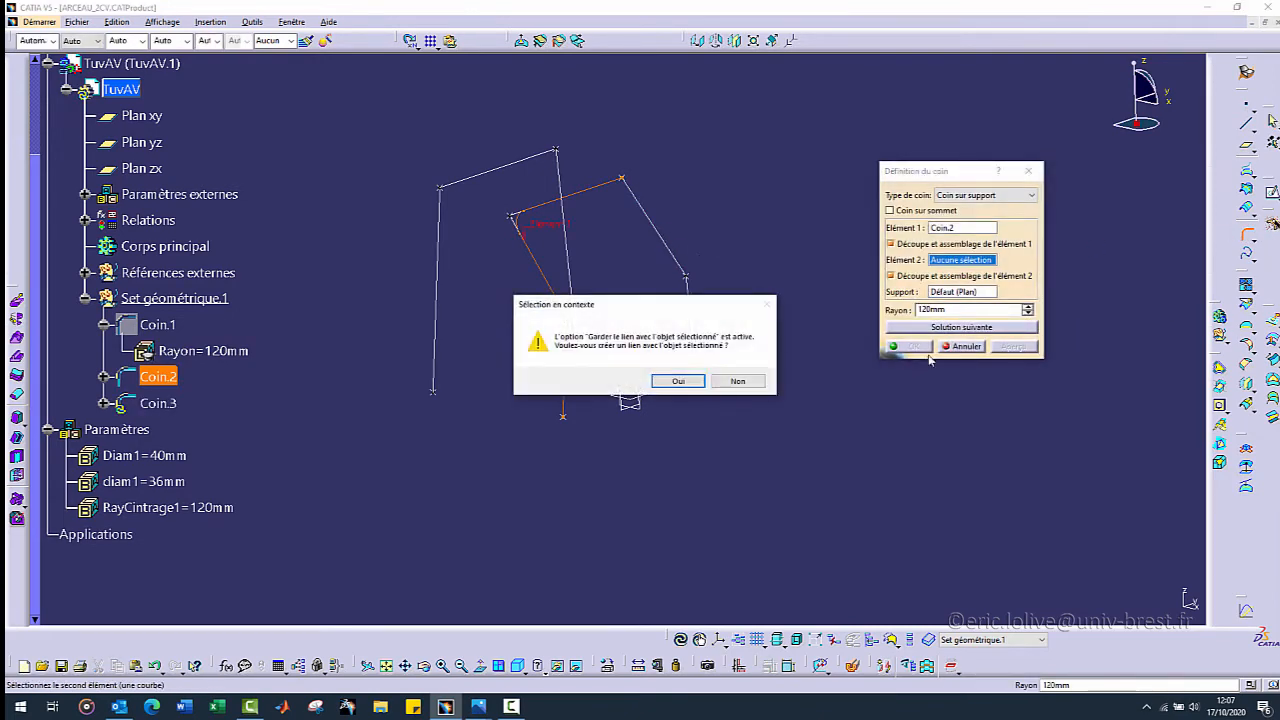
pyautogui.click(677, 384)
# - Set the third corner's radius by formula to the RayCintrage1 parameter and create the corner
pyautogui.rightClick(975, 311)
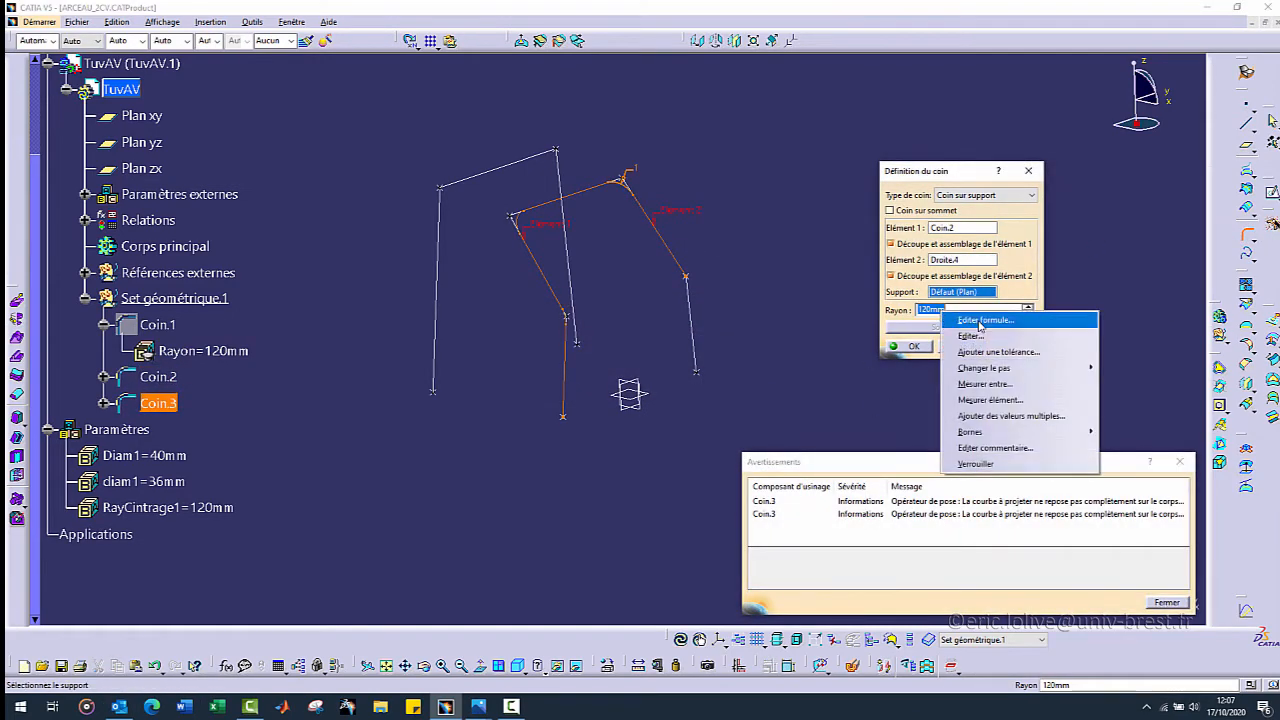
pyautogui.click(979, 321)
pyautogui.click(167, 507)
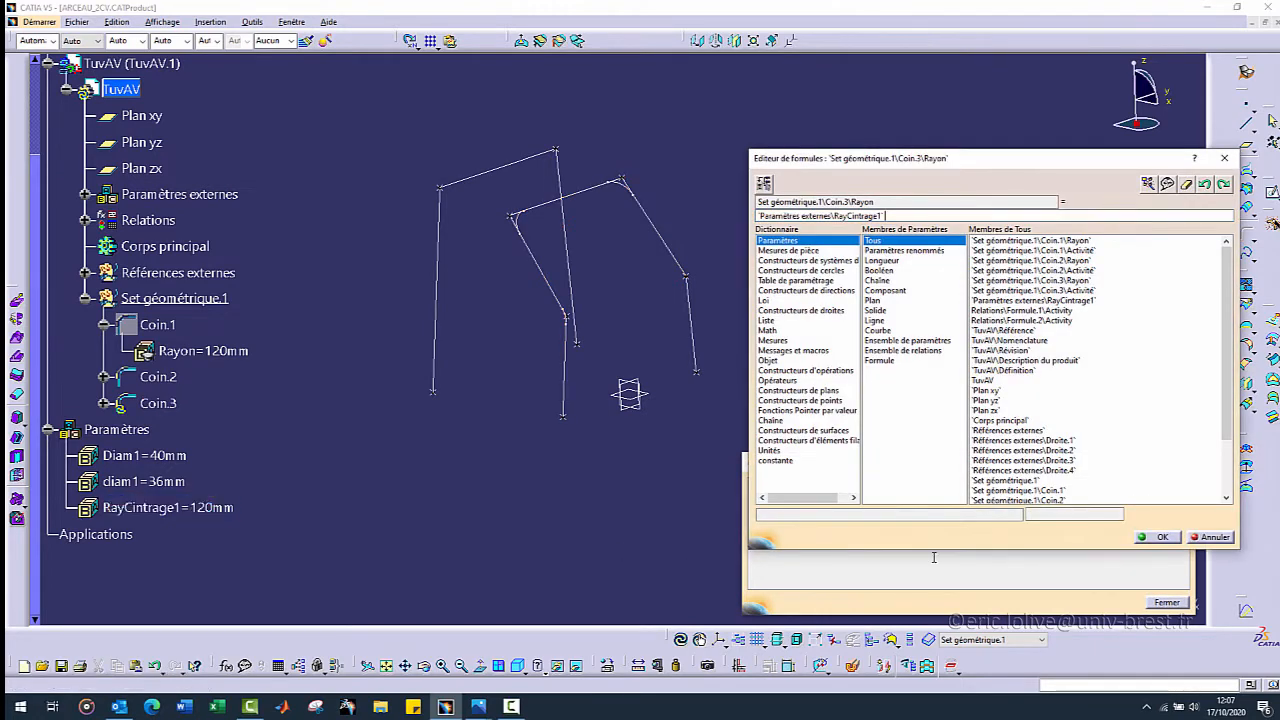
pyautogui.click(1158, 537)
pyautogui.click(1167, 602)
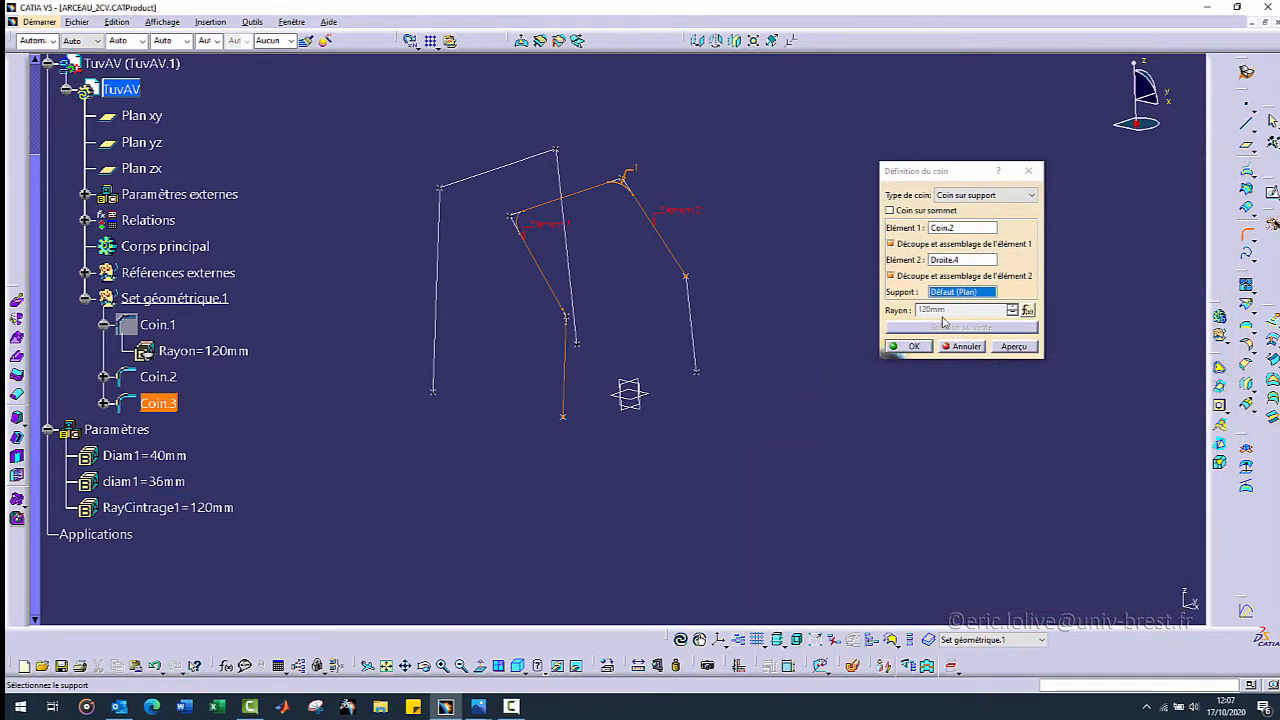
pyautogui.click(907, 346)
# - Start a fourth corner between Coin.3 and the front hoop's far lower line, keeping the link to the skeleton line
pyautogui.click(158, 403)
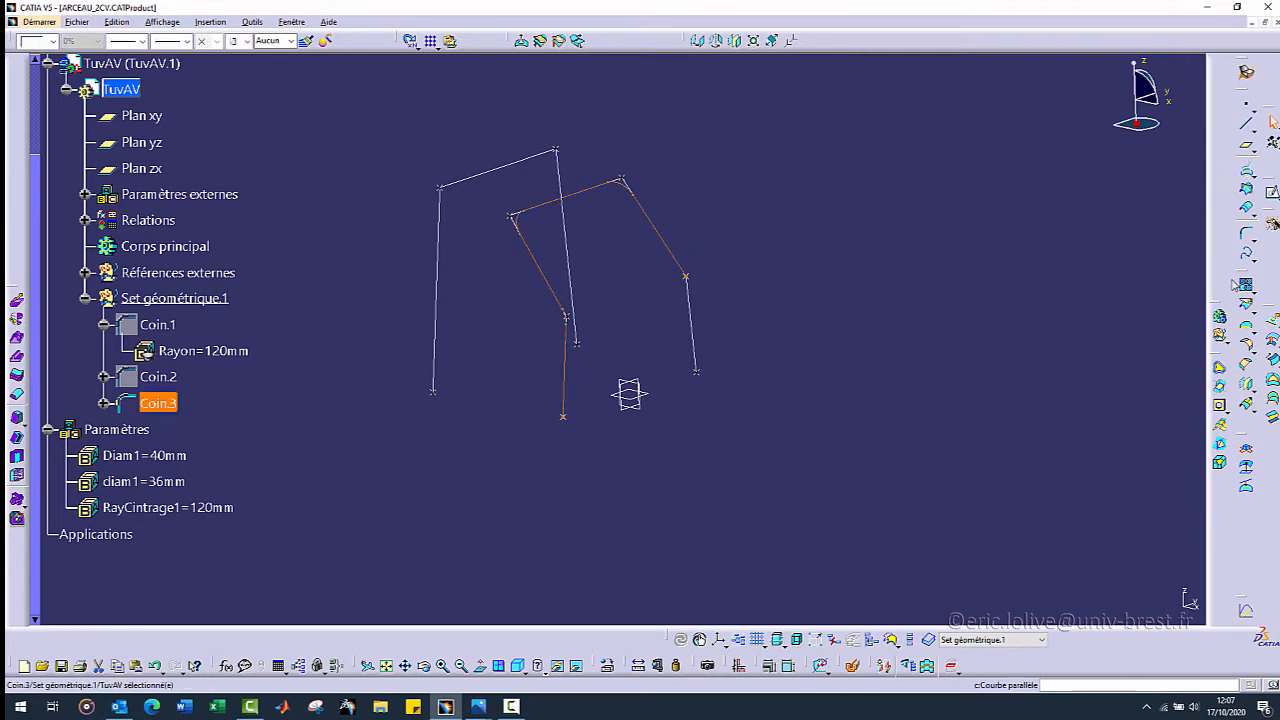
pyautogui.click(1246, 233)
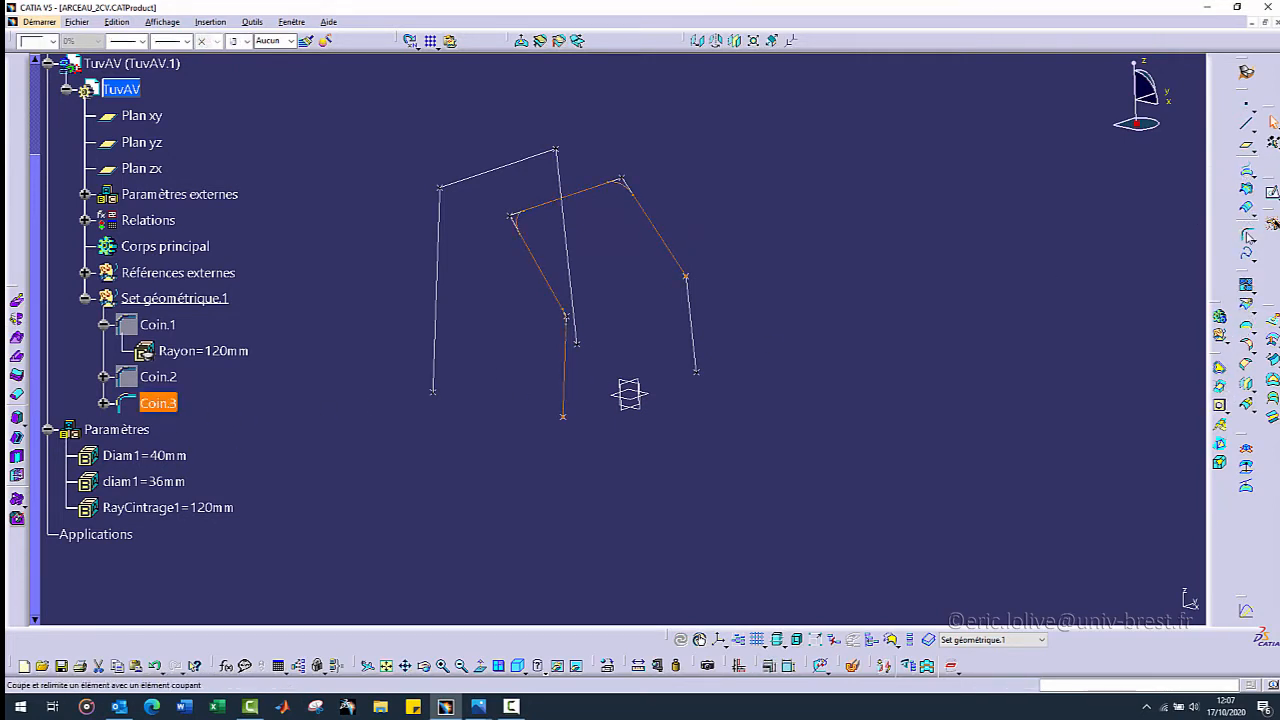
pyautogui.click(693, 315)
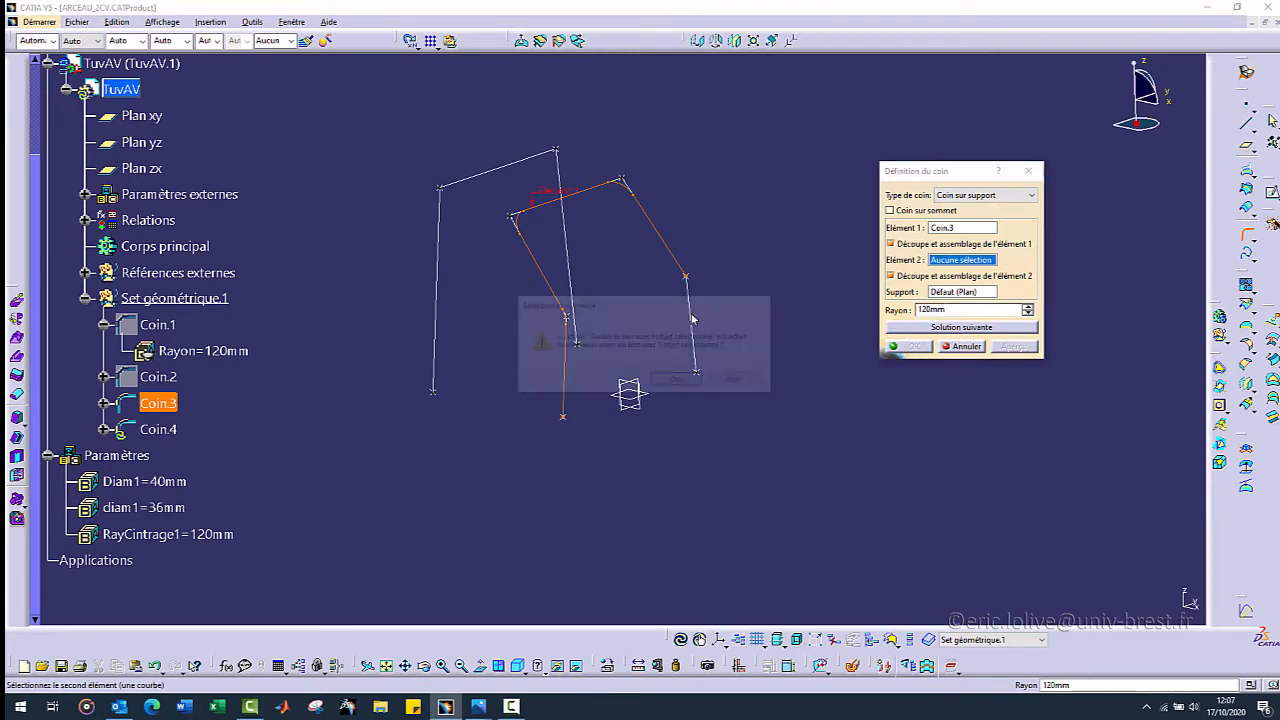
pyautogui.click(680, 380)
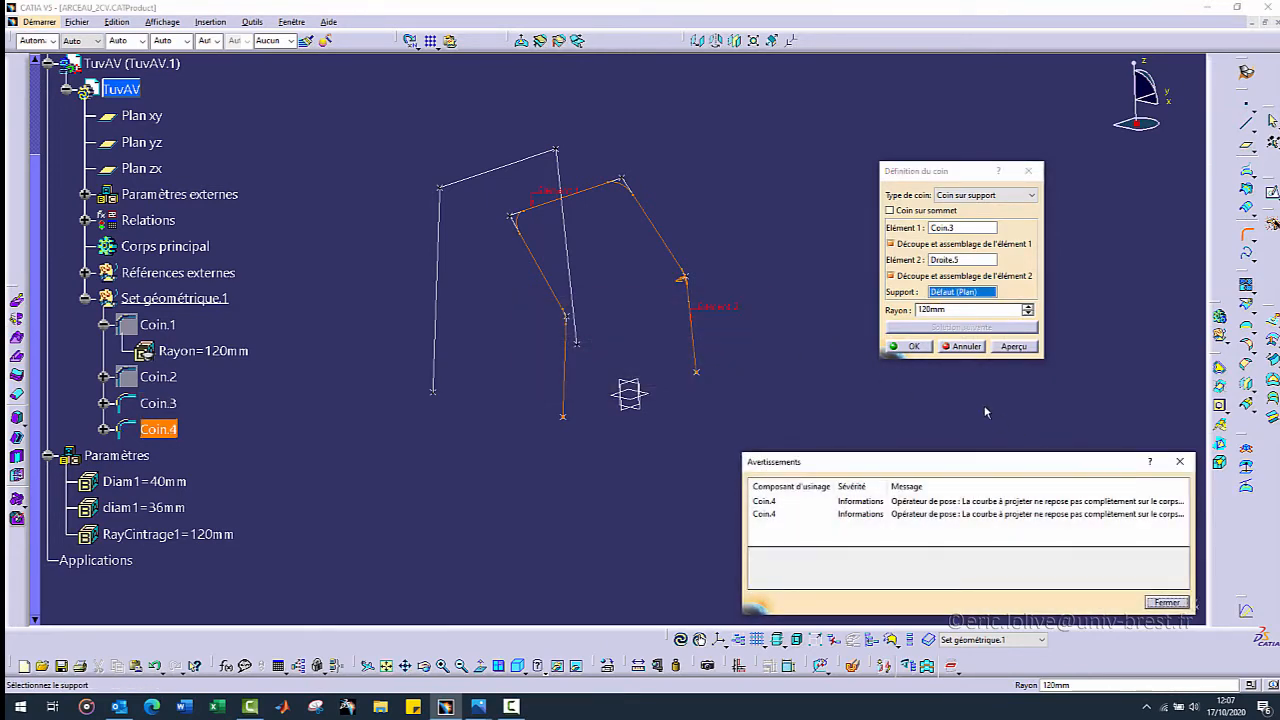
# - Drive the fourth corner's radius by formula from RayCintrage1, create the corner and dismiss the warnings
pyautogui.rightClick(940, 312)
pyautogui.click(970, 322)
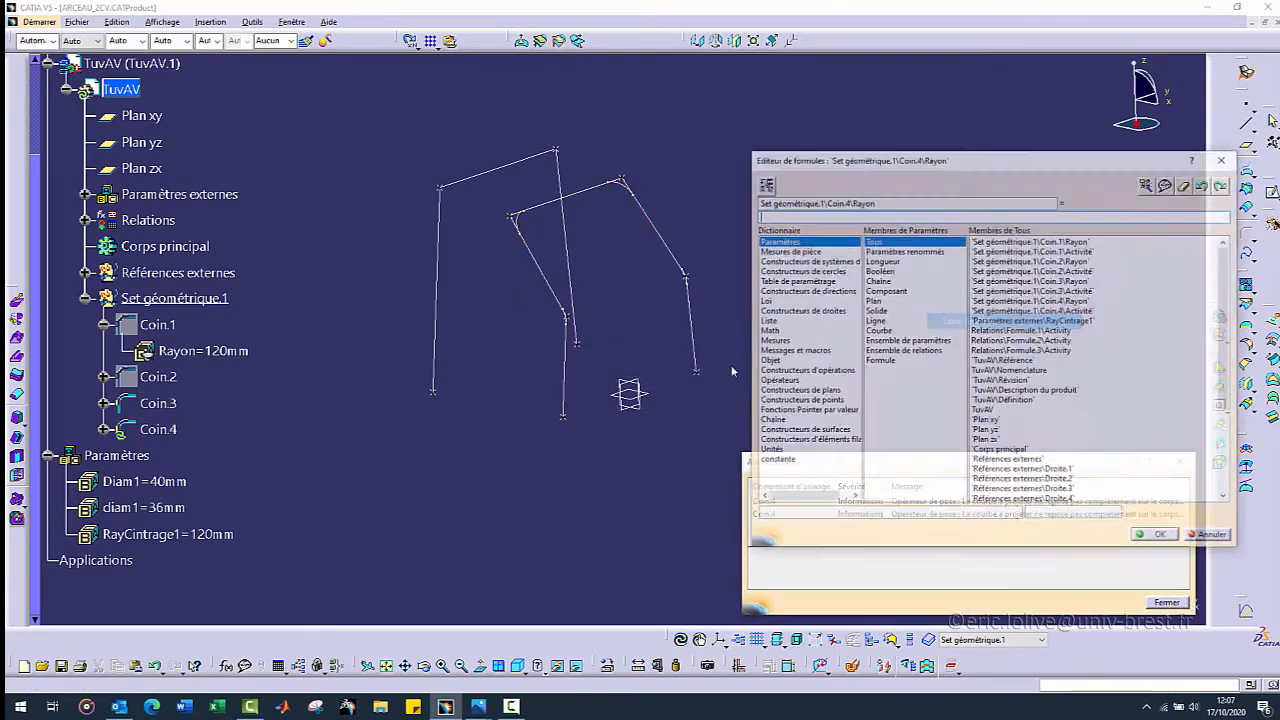
pyautogui.click(160, 534)
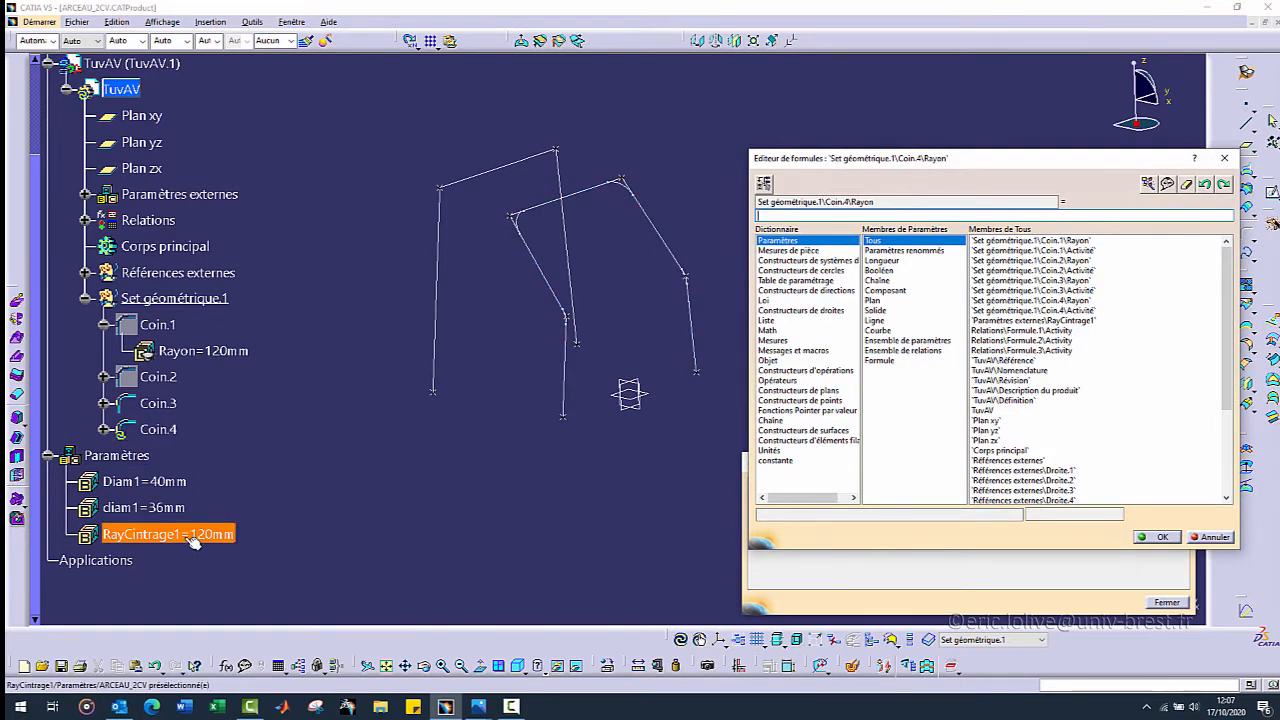
pyautogui.click(1157, 537)
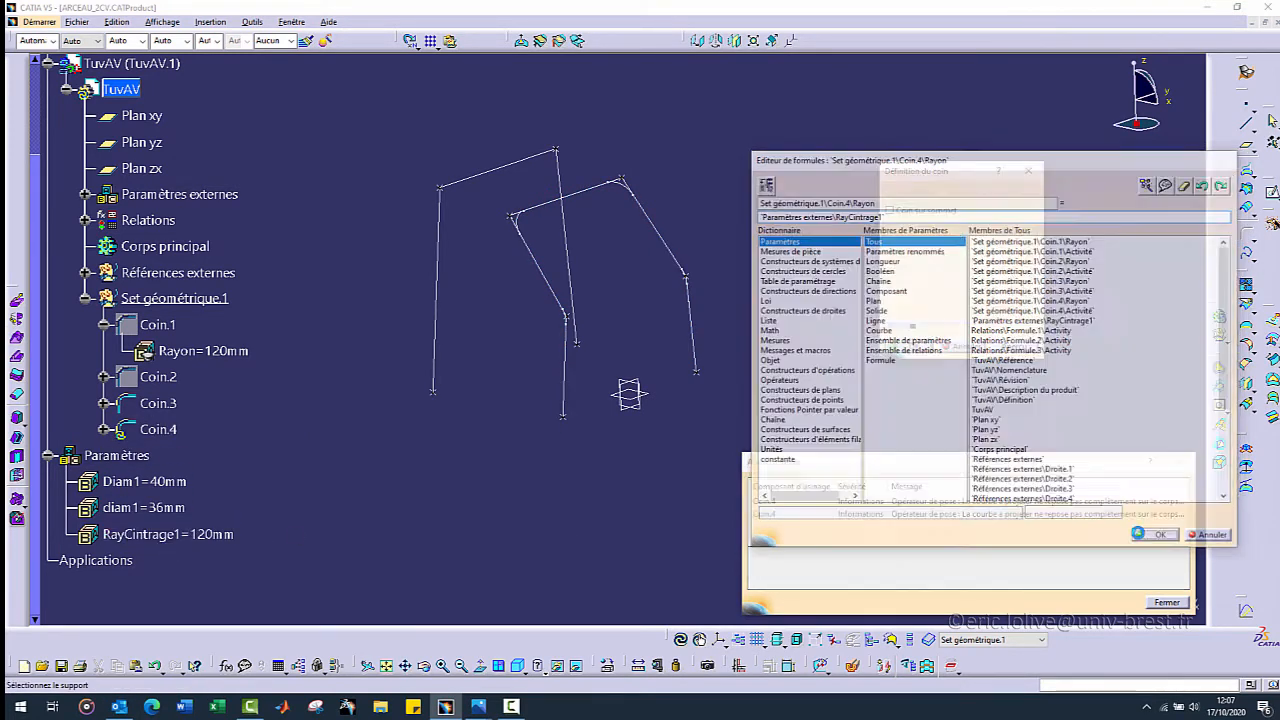
pyautogui.click(357, 404)
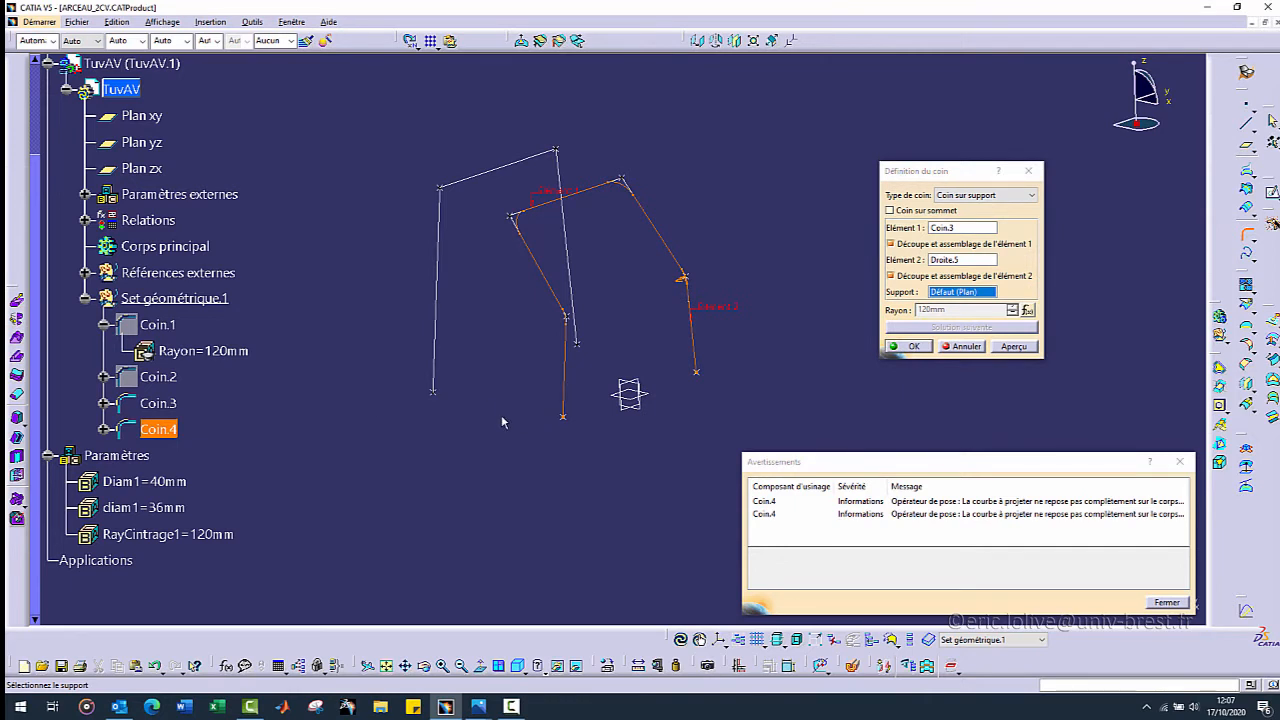
pyautogui.click(910, 347)
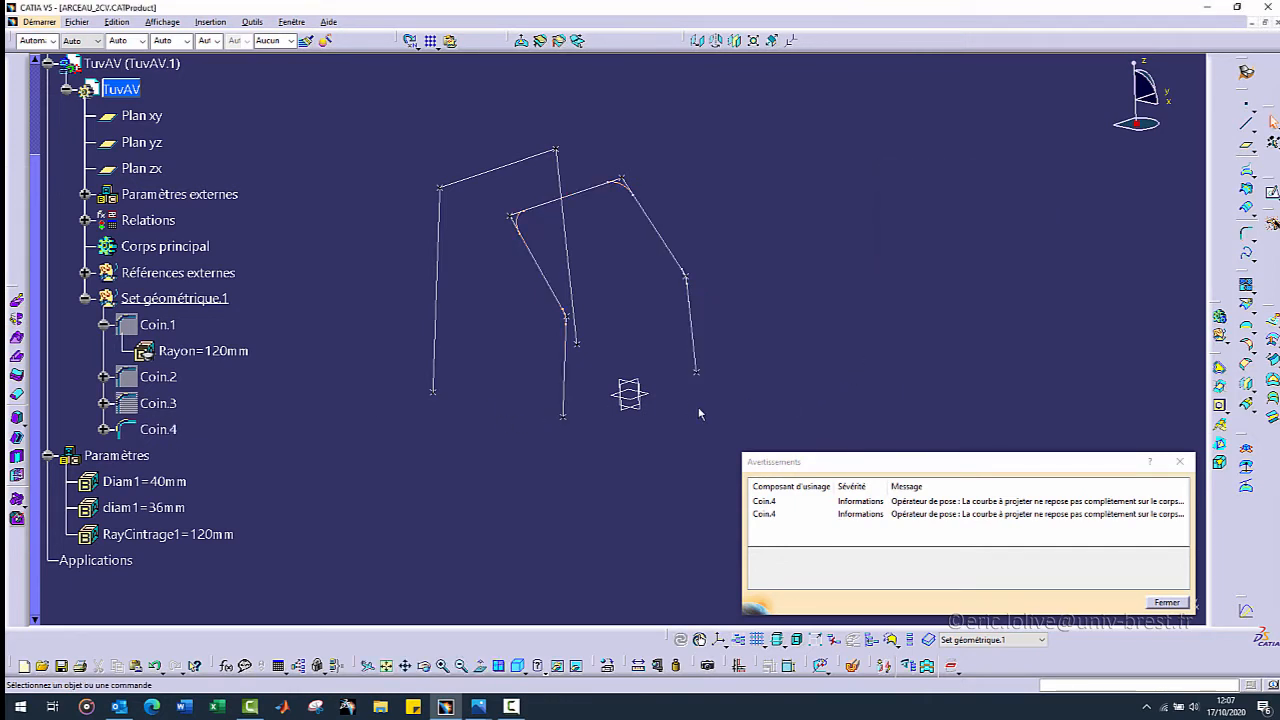
pyautogui.click(1166, 602)
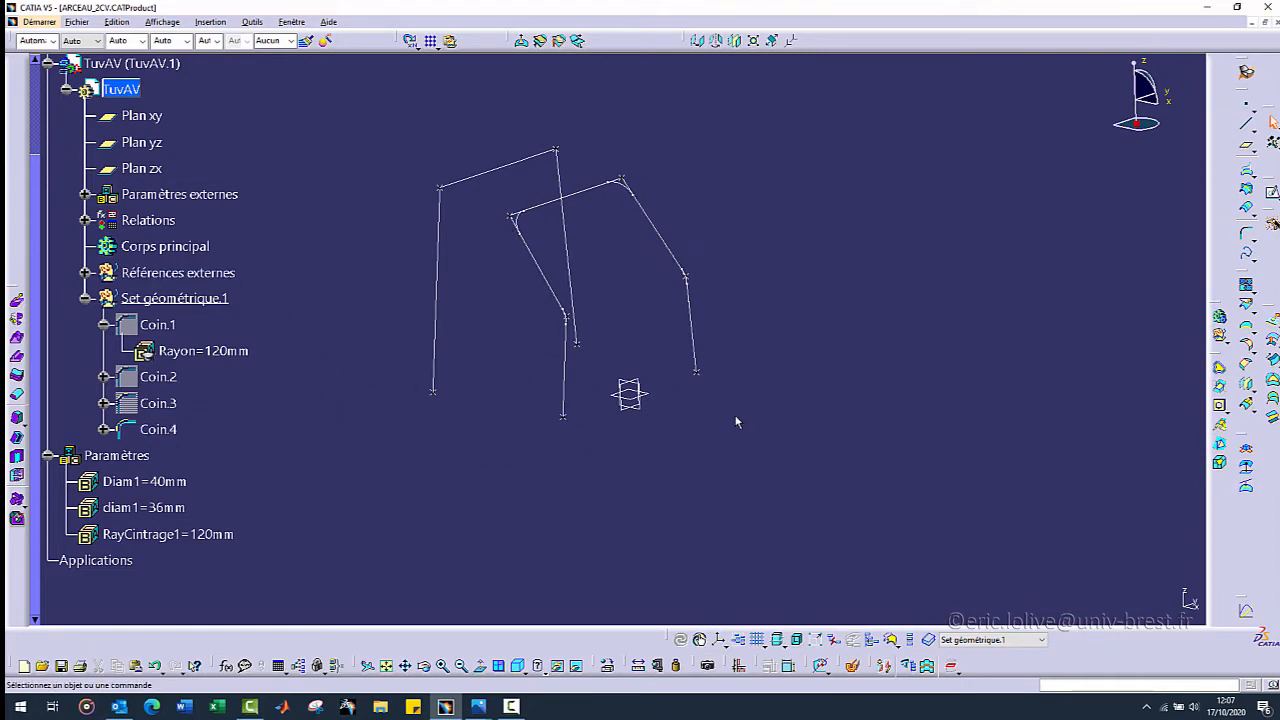
# - Hide the squelette component so only TuvAV's filleted centreline is displayed
pyautogui.scroll(3, 400, 392)
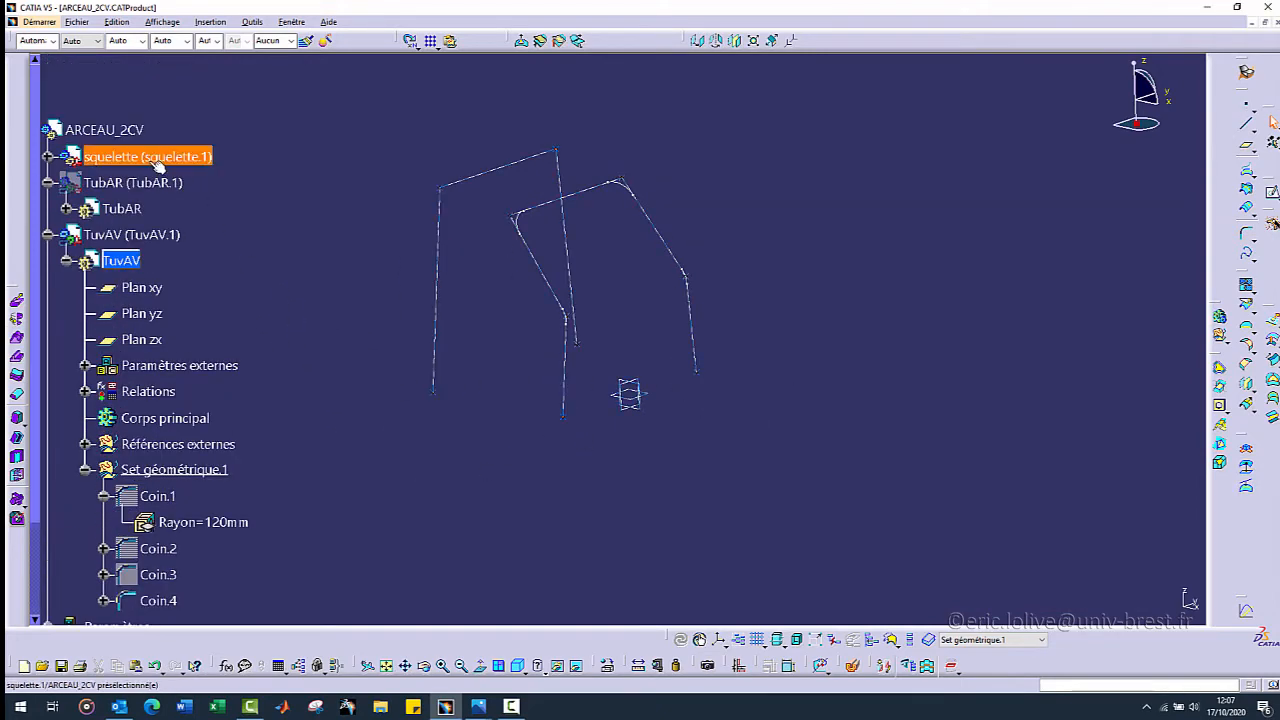
pyautogui.rightClick(150, 157)
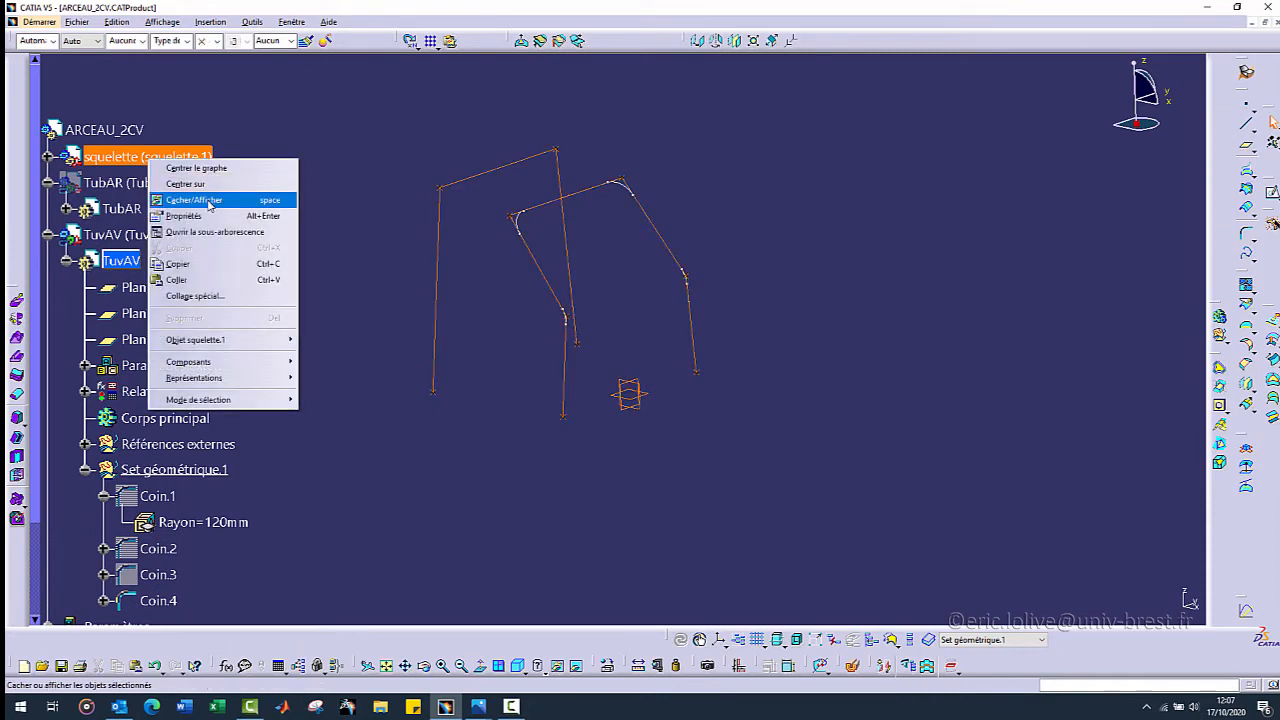
pyautogui.click(208, 201)
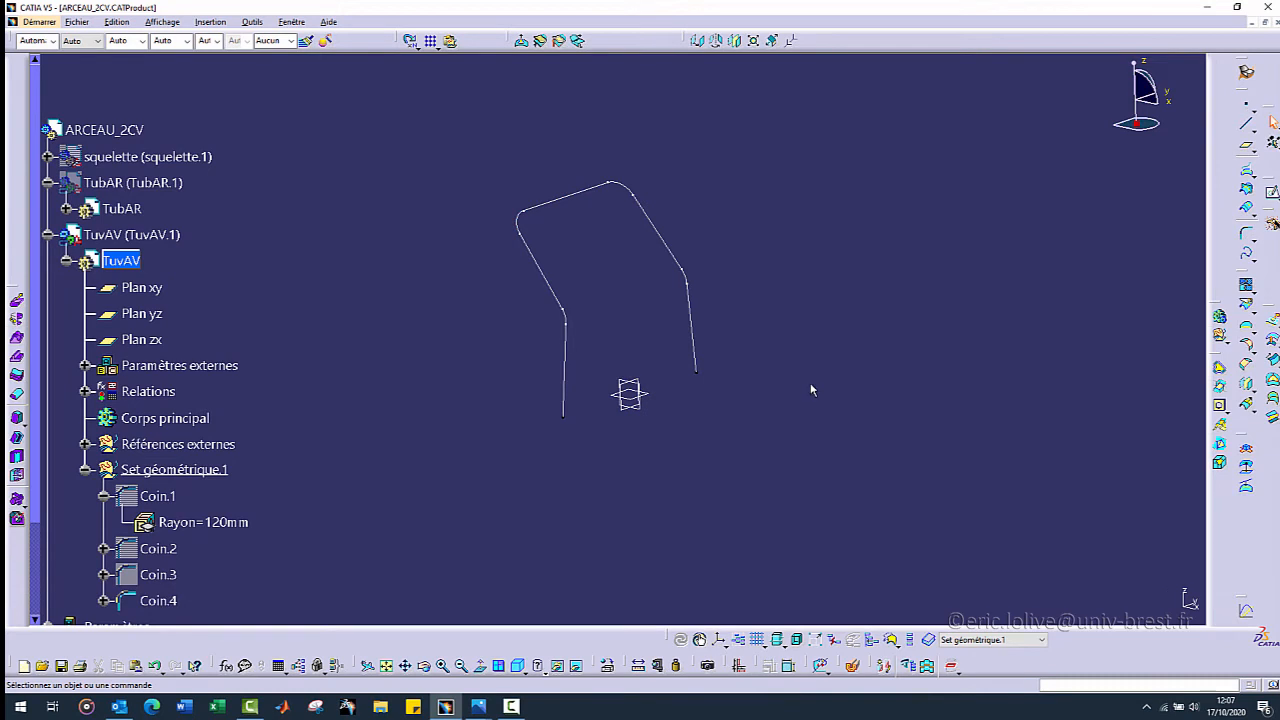
pyautogui.moveTo(810, 382); pyautogui.dragTo(769, 371, button='middle')
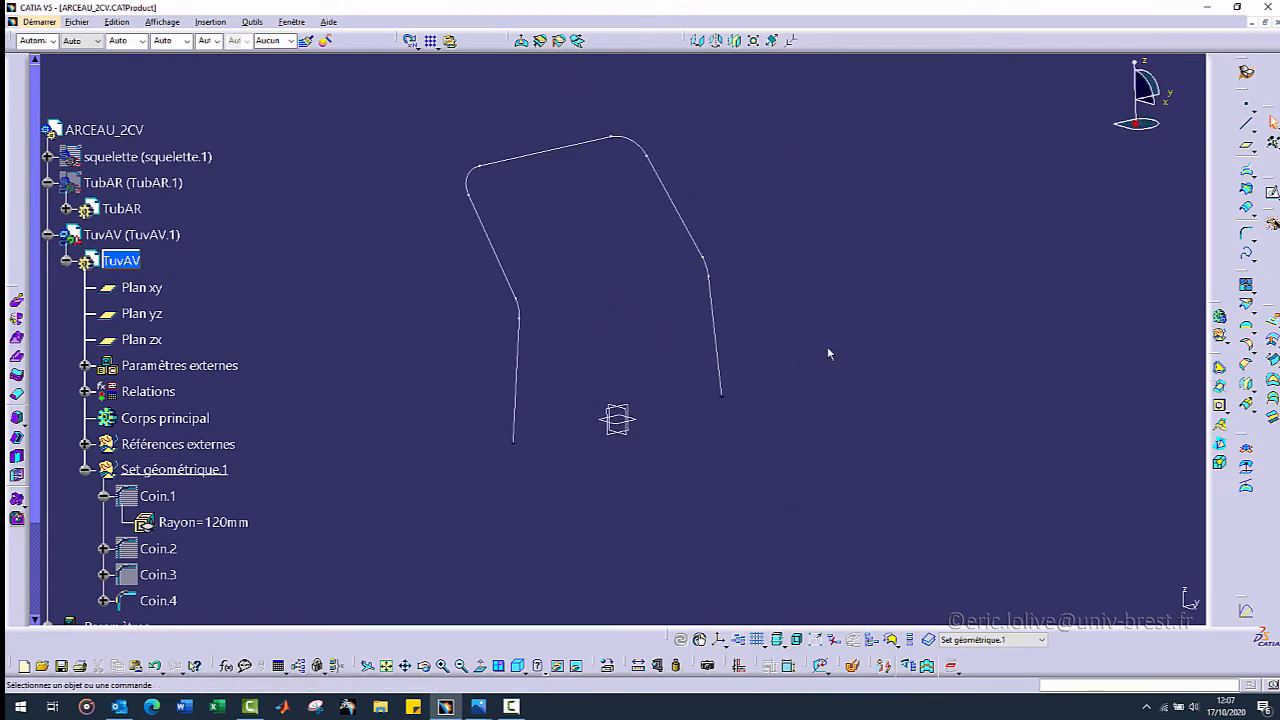
# - Create a plane normal to the Coin.4 curve at the lower end vertex of its near leg
pyautogui.click(1246, 122)
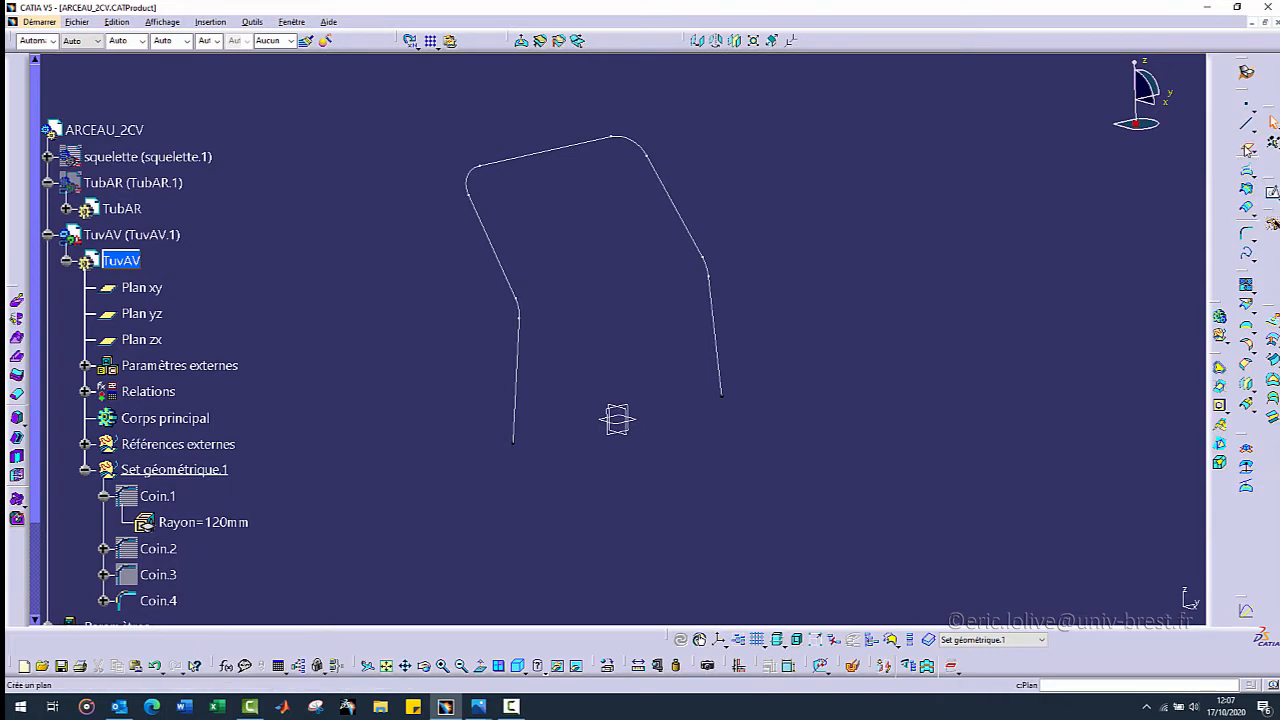
pyautogui.click(1247, 148)
pyautogui.click(576, 145)
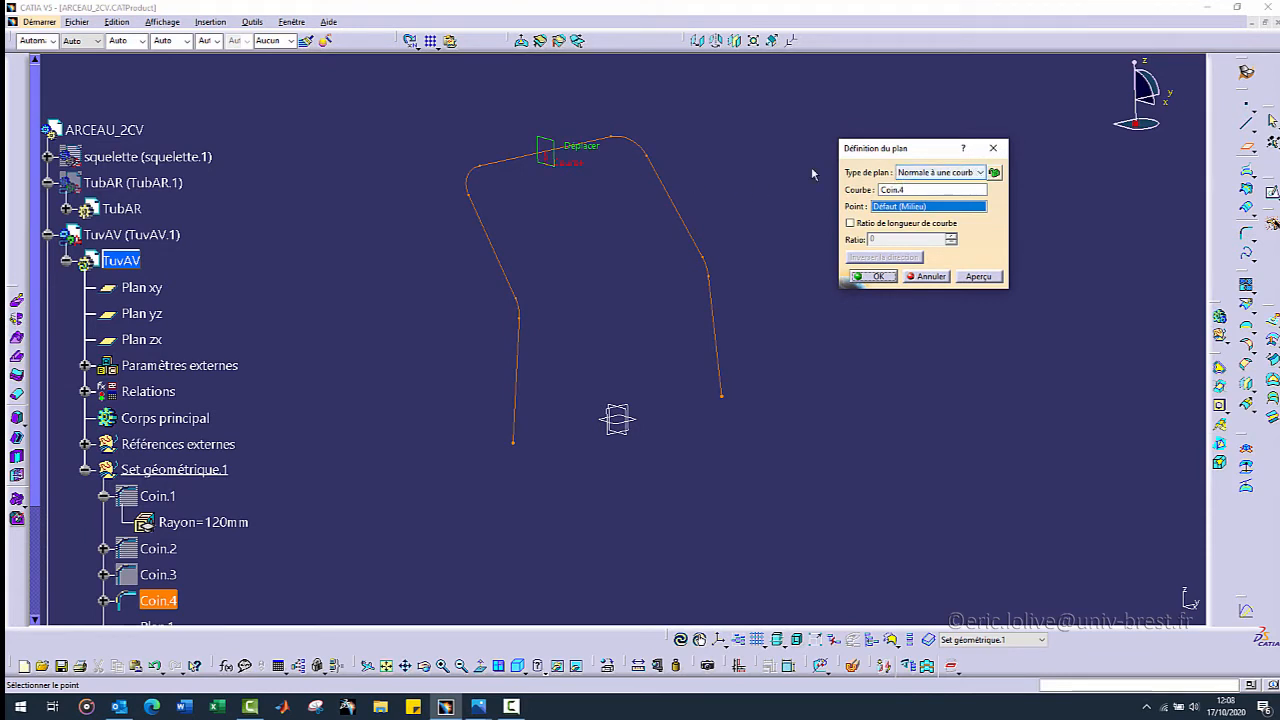
pyautogui.click(516, 445)
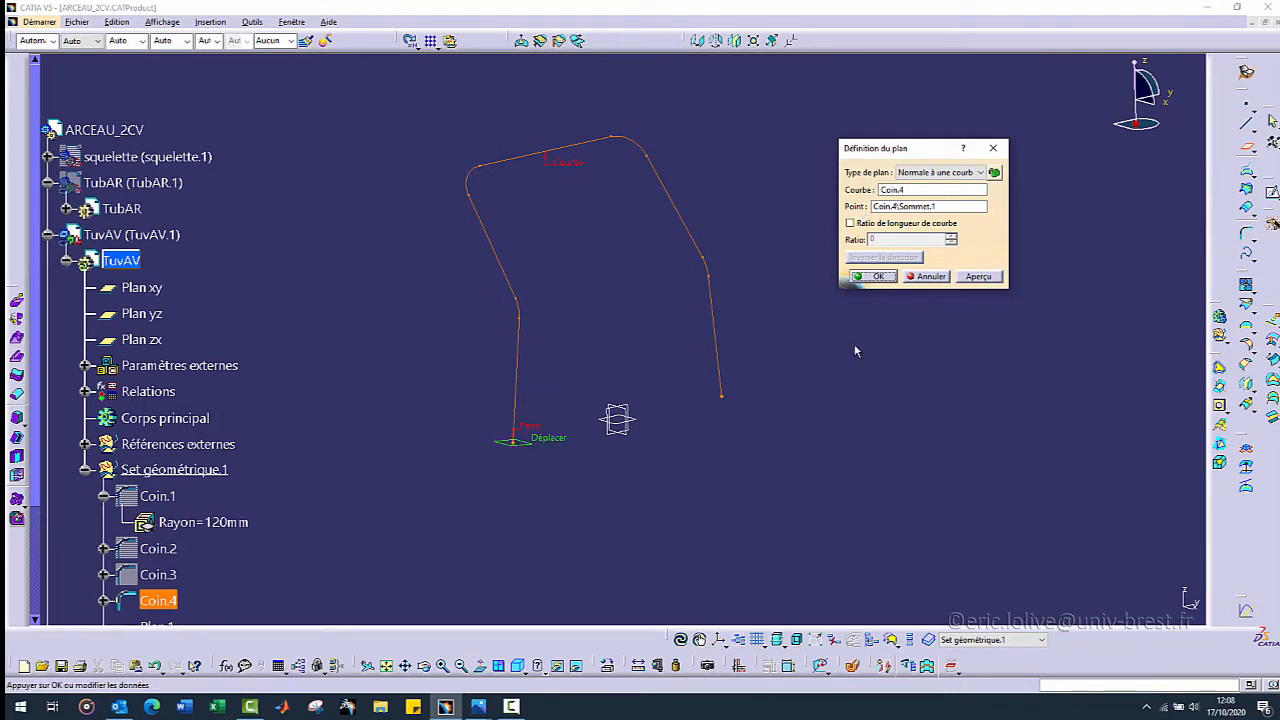
pyautogui.click(877, 277)
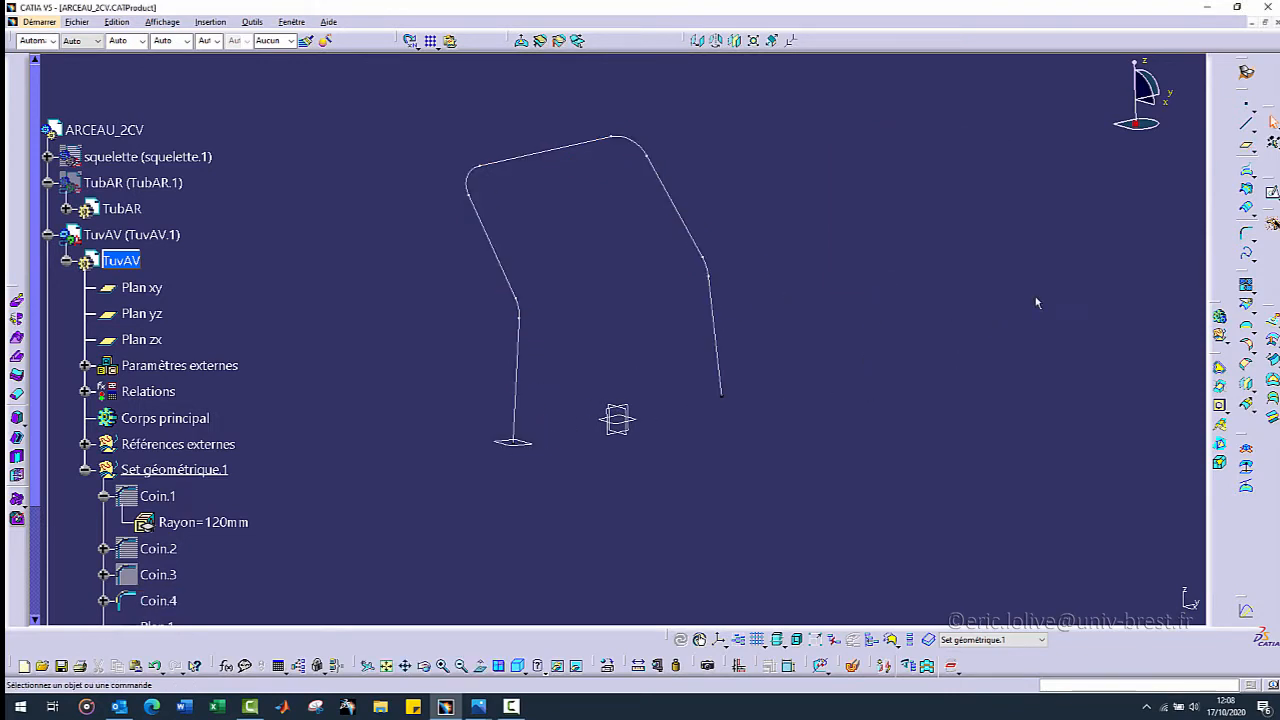
# - Sketch two concentric circles, about 214 mm and 407 mm in radius, on the new normal plane, away from the centreline
pyautogui.click(1242, 209)
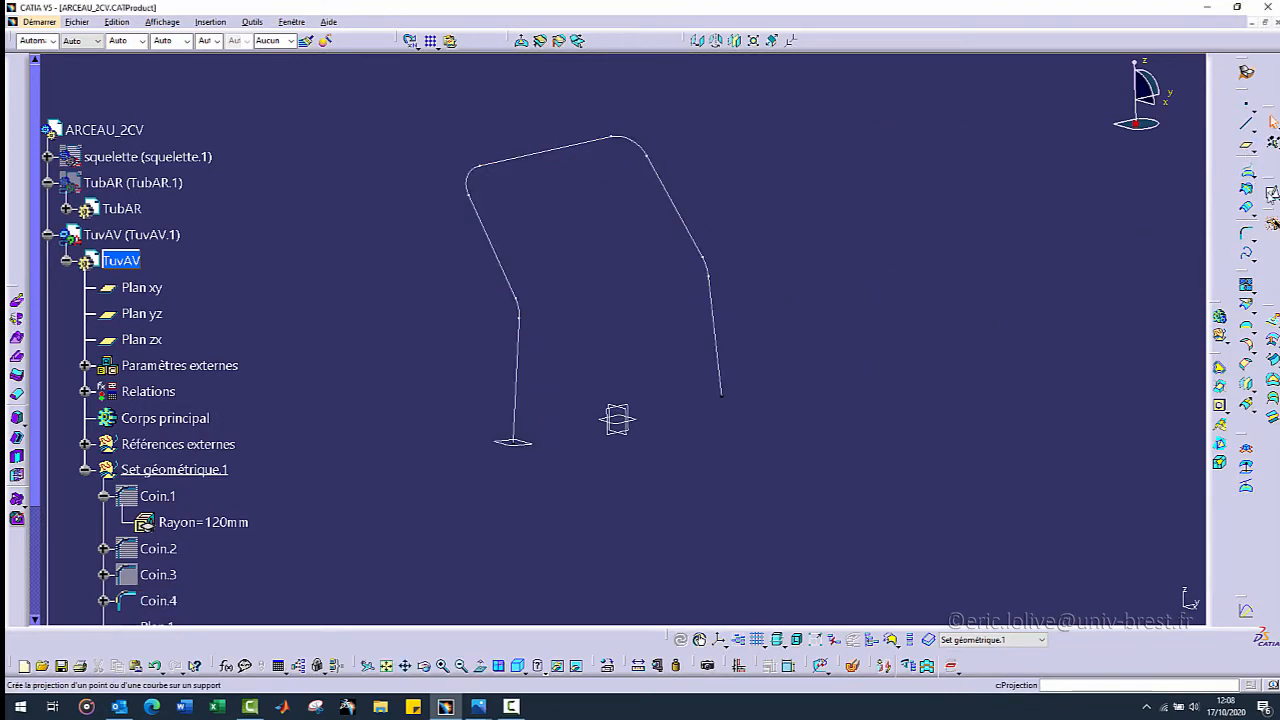
pyautogui.click(514, 443)
pyautogui.moveTo(627, 347)
pyautogui.mouseDown(button='middle')
pyautogui.moveTo(614, 357)
pyautogui.moveTo(694, 394)
pyautogui.moveTo(428, 414)
pyautogui.moveTo(543, 510)
pyautogui.moveTo(631, 377)
pyautogui.moveTo(749, 351)
pyautogui.moveTo(777, 303)
pyautogui.mouseUp(button='middle')
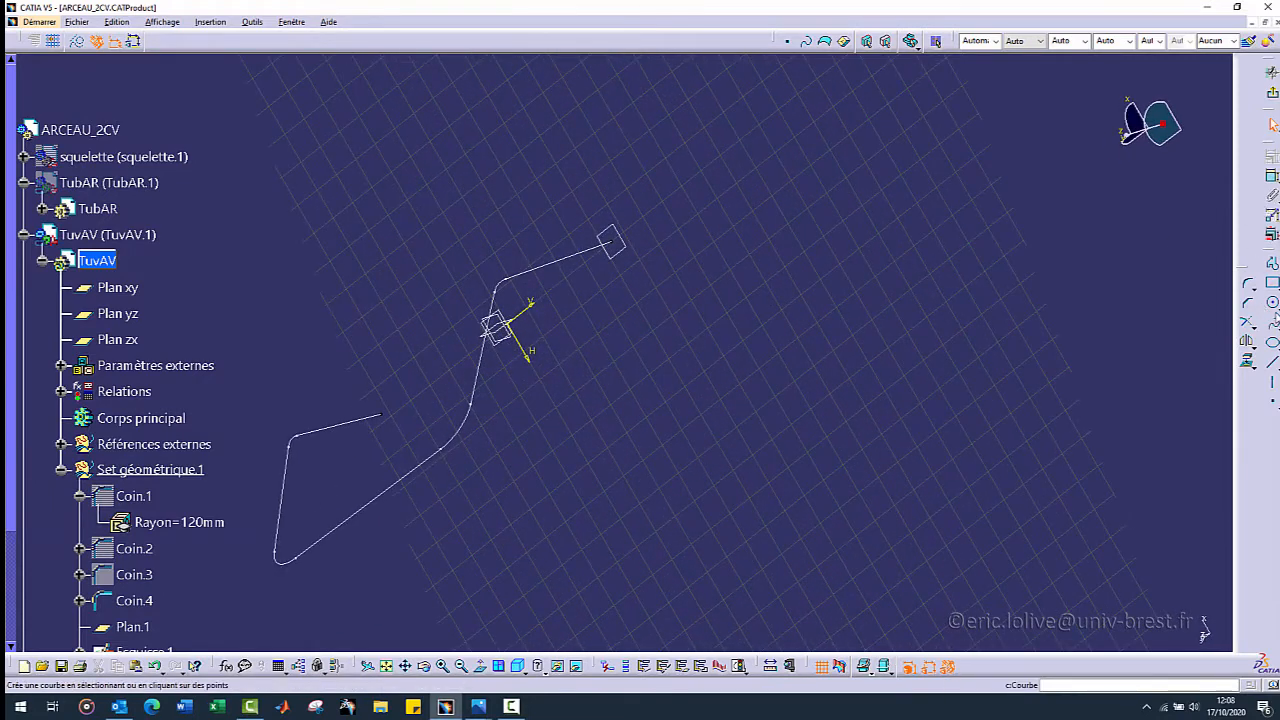
pyautogui.click(1272, 302)
pyautogui.click(917, 228)
pyautogui.click(969, 240)
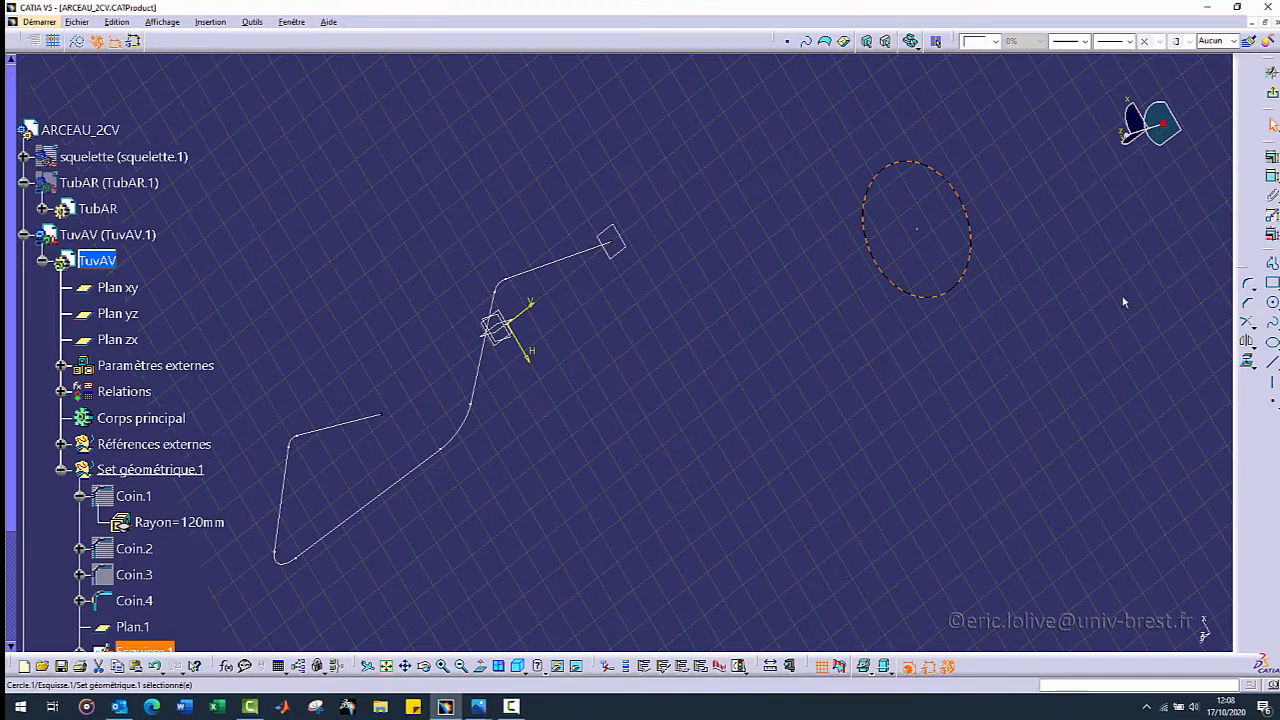
pyautogui.click(1272, 304)
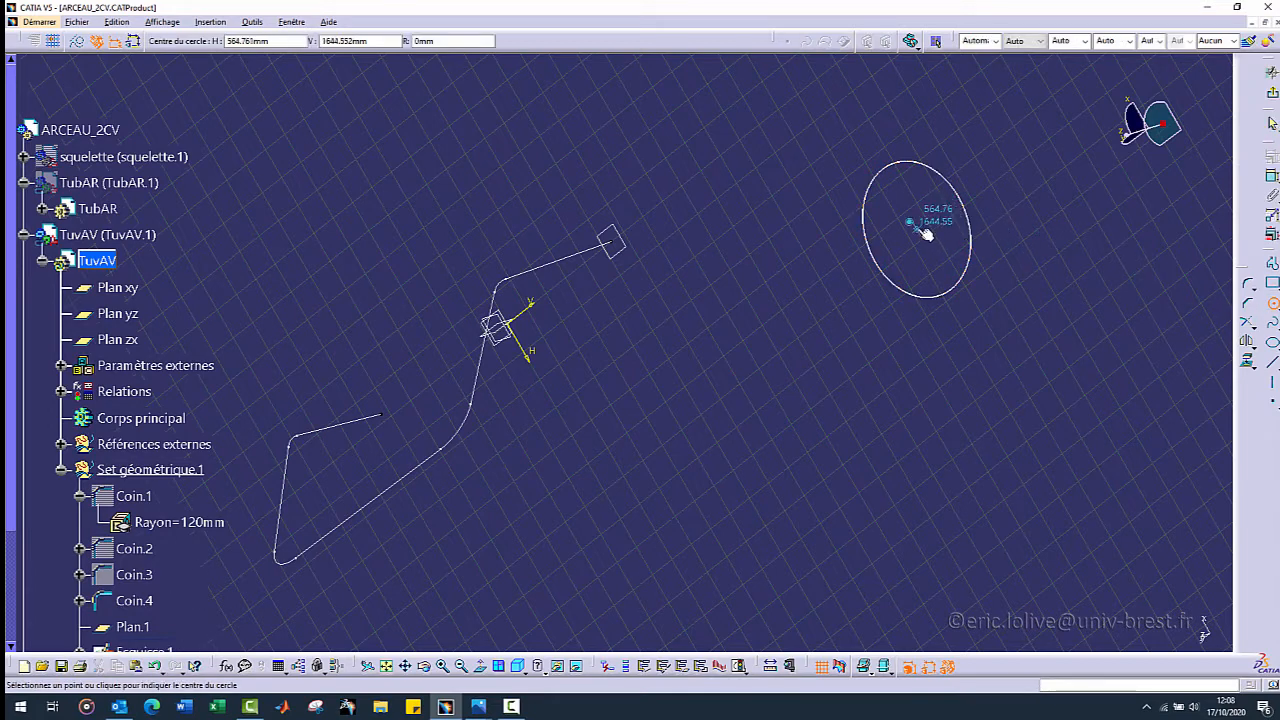
pyautogui.click(1018, 235)
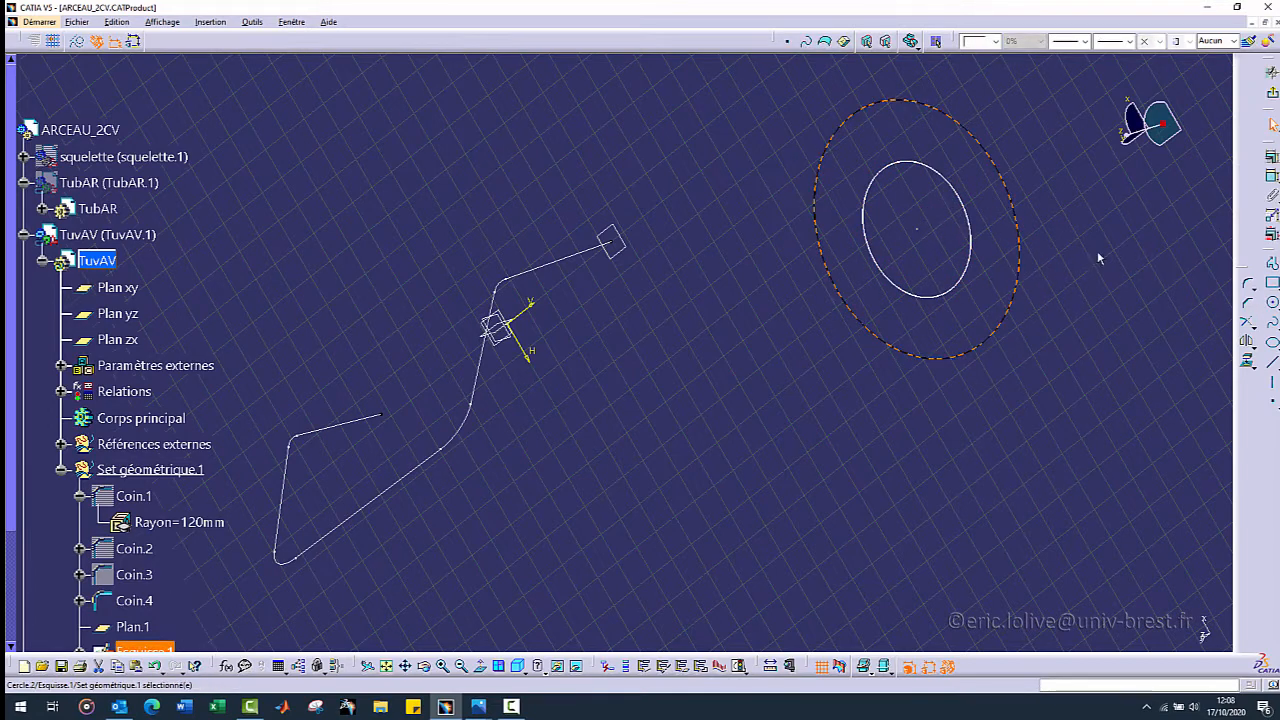
# - Dimension the outer circle and switch its constraint from diameter to radius
pyautogui.click(1272, 177)
pyautogui.click(1019, 224)
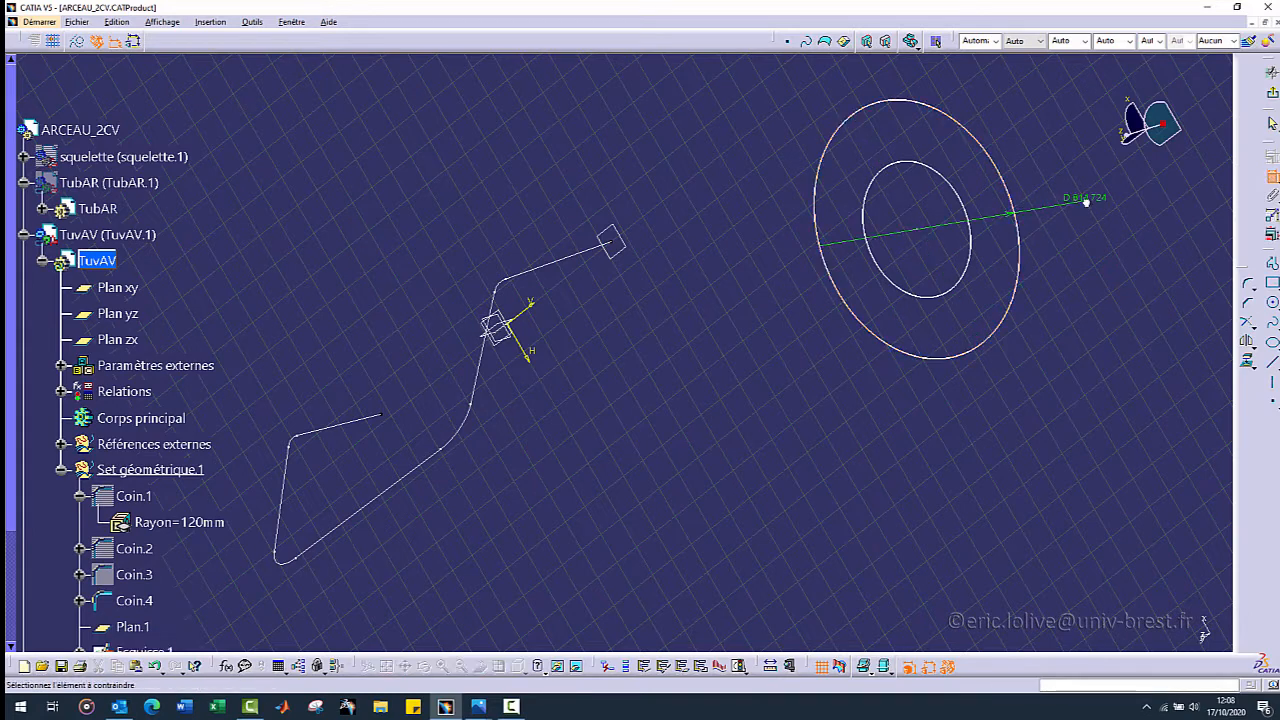
pyautogui.doubleClick(1091, 203)
pyautogui.rightClick(1014, 334)
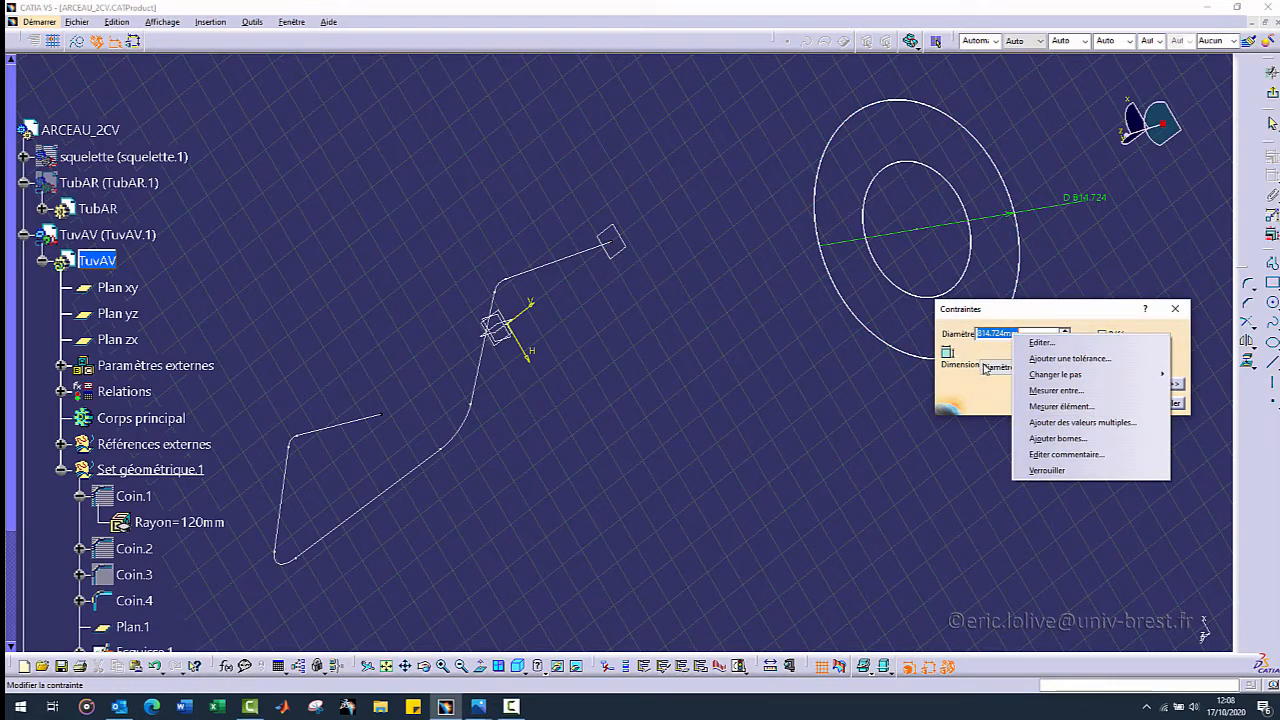
pyautogui.click(1022, 367)
pyautogui.click(993, 380)
# - Set the outer circle's radius by formula to Diam1/2, keeping the link to the assembly parameter
pyautogui.rightClick(1020, 333)
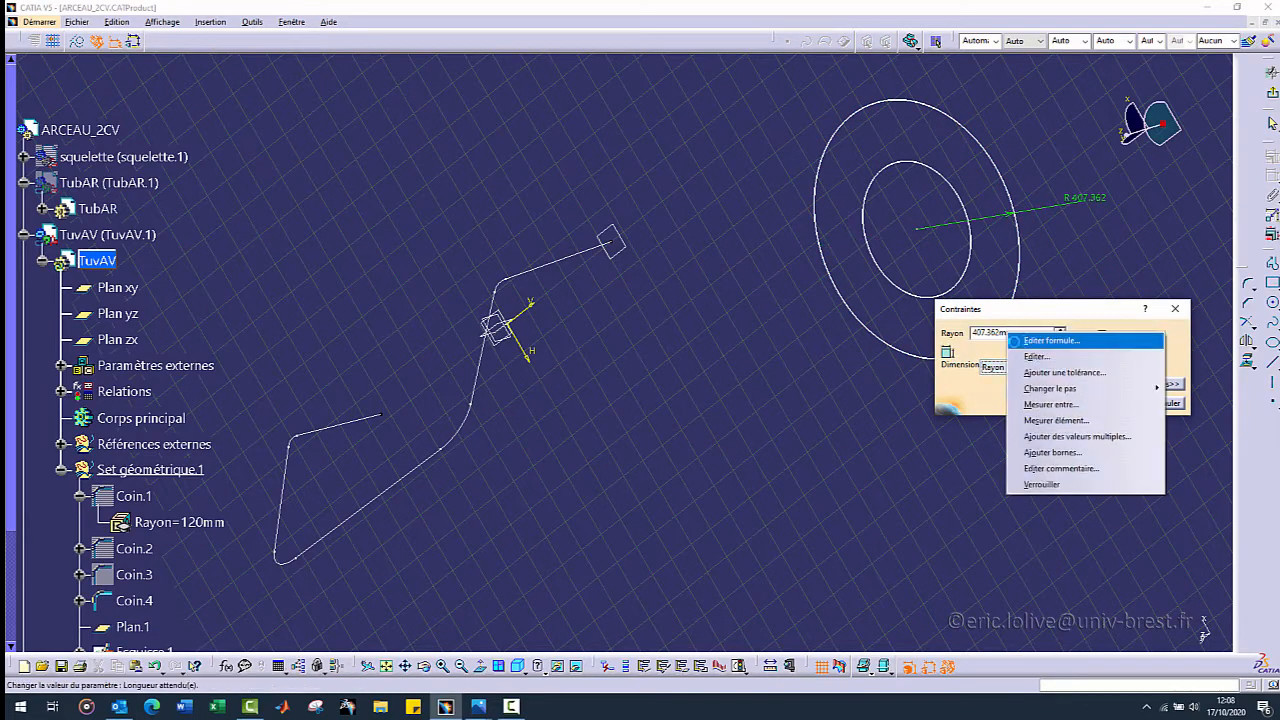
pyautogui.click(1055, 342)
pyautogui.scroll(-3, 150, 470)
pyautogui.click(118, 406)
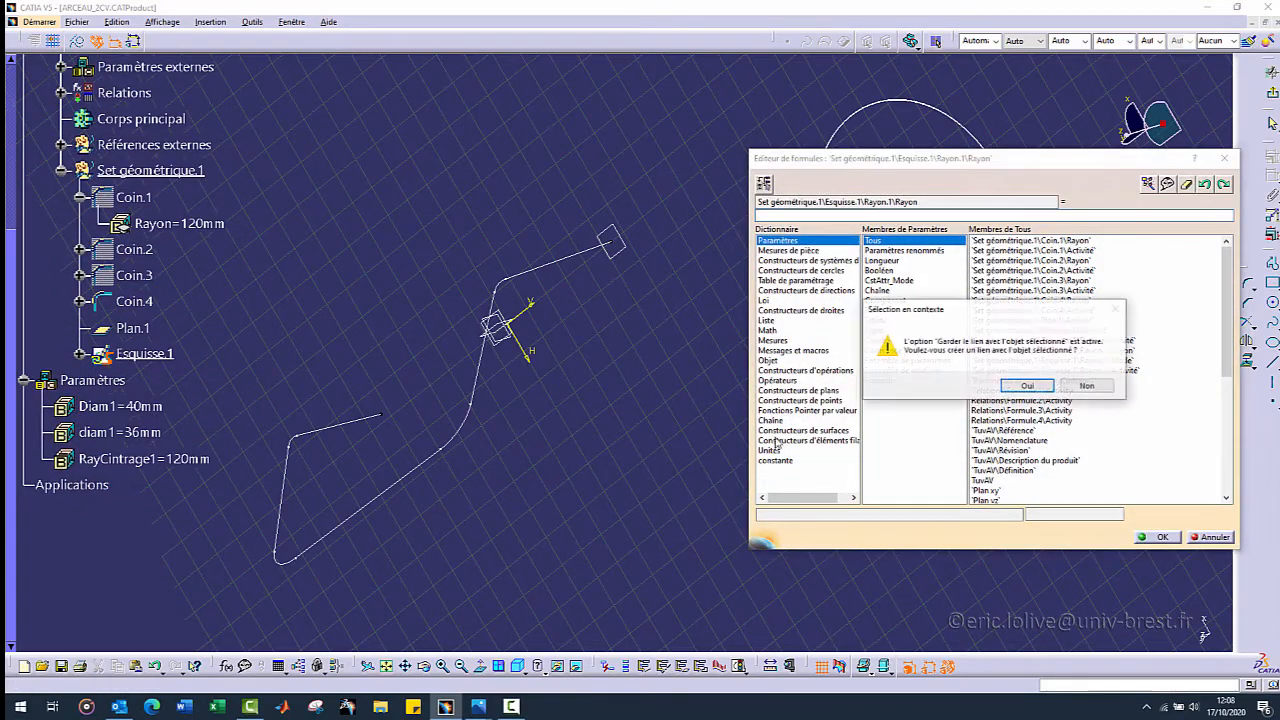
pyautogui.click(1048, 388)
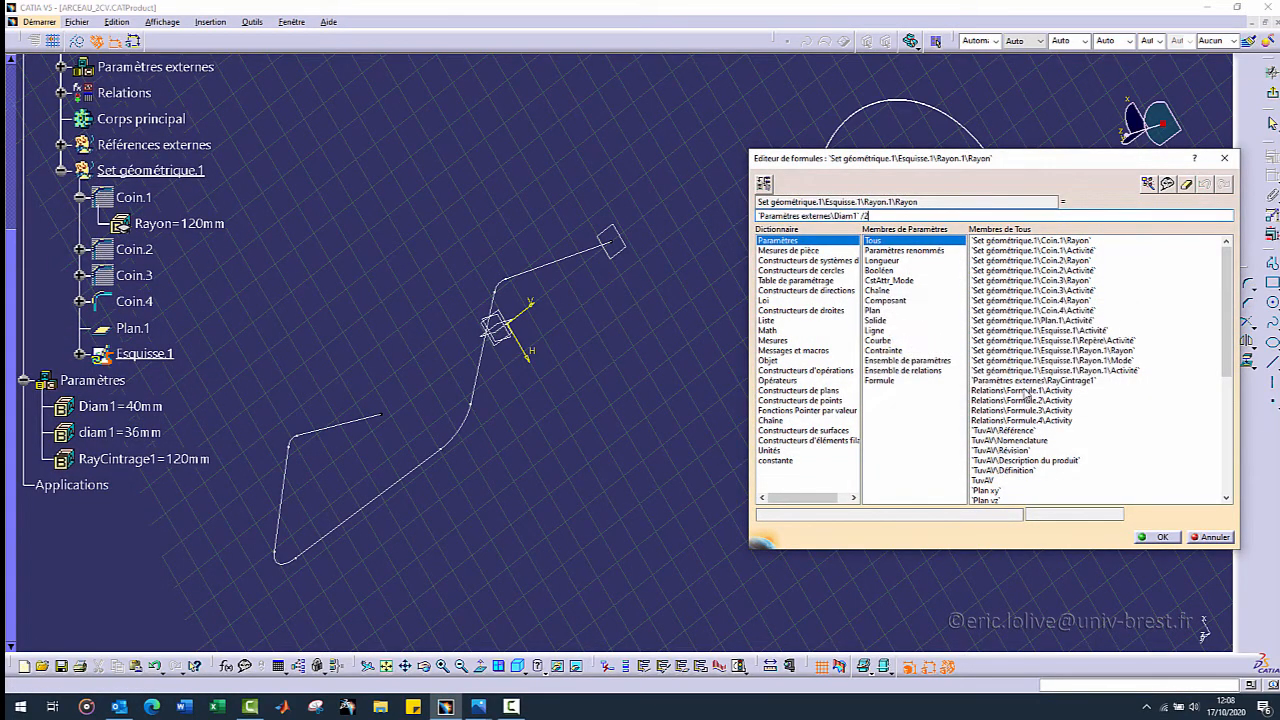
pyautogui.press('Return')
pyautogui.click(1120, 405)
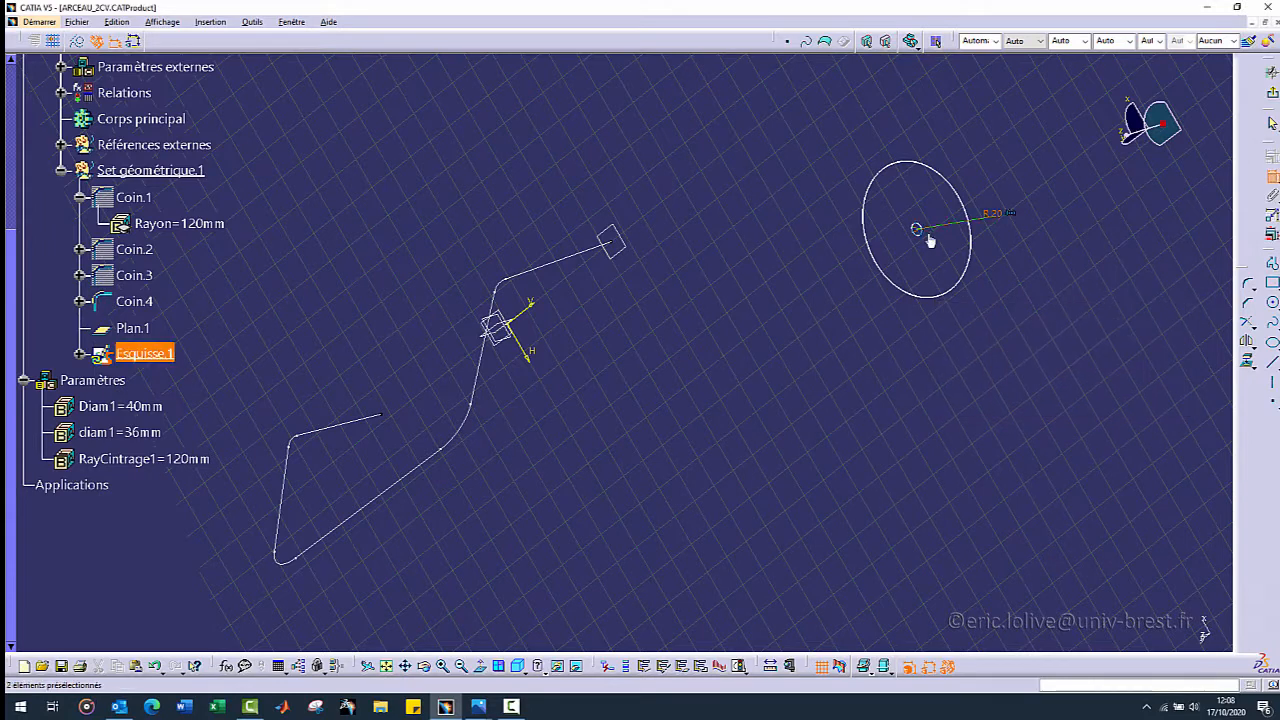
# - Dimension the inner circle with a radius constraint and open the constraint for editing
pyautogui.click(972, 278)
pyautogui.doubleClick(1018, 311)
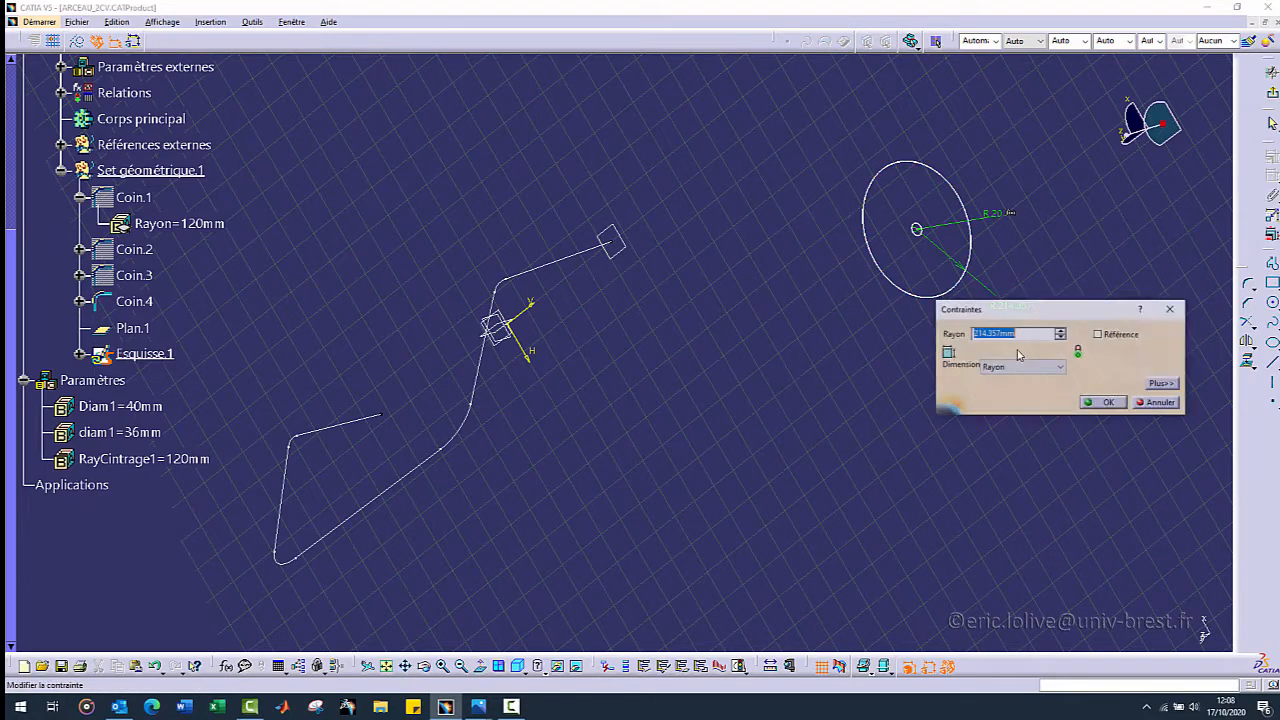
pyautogui.click(1012, 366)
pyautogui.click(1012, 366)
# - Link the inner circle's radius by formula to diam1/2, keeping the link to the assembly parameter
pyautogui.rightClick(1006, 333)
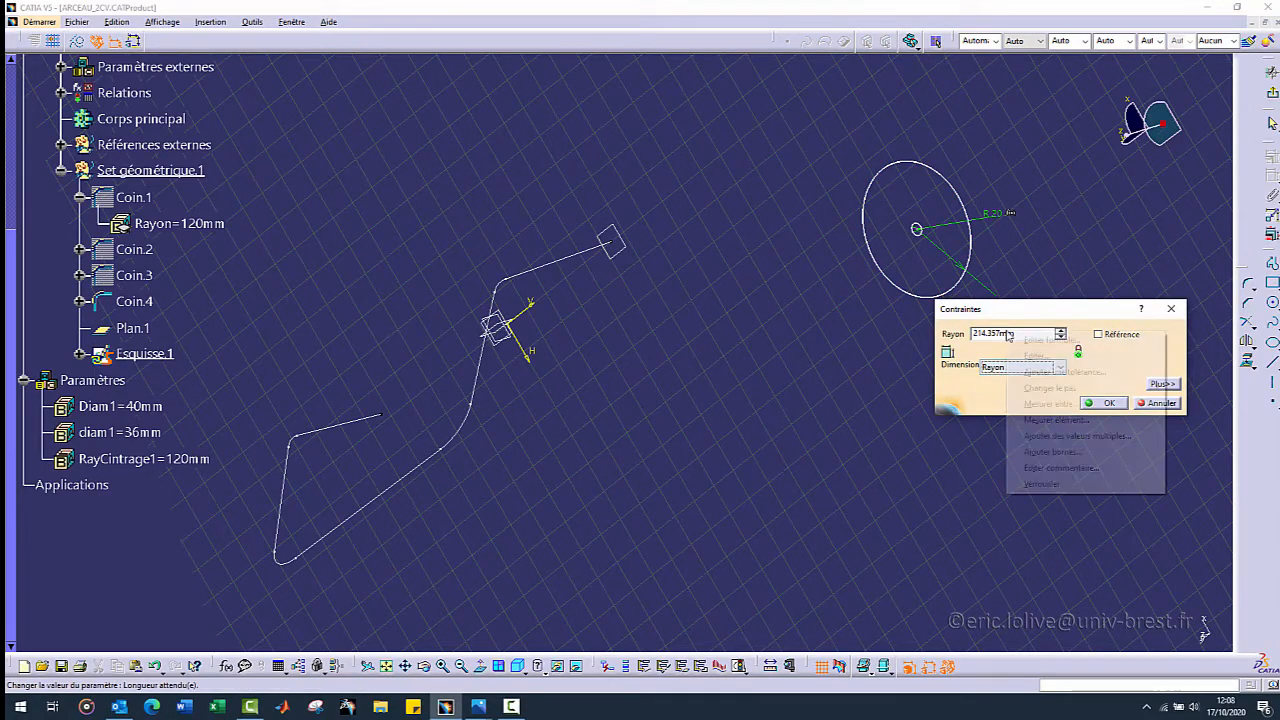
pyautogui.click(1030, 342)
pyautogui.click(115, 432)
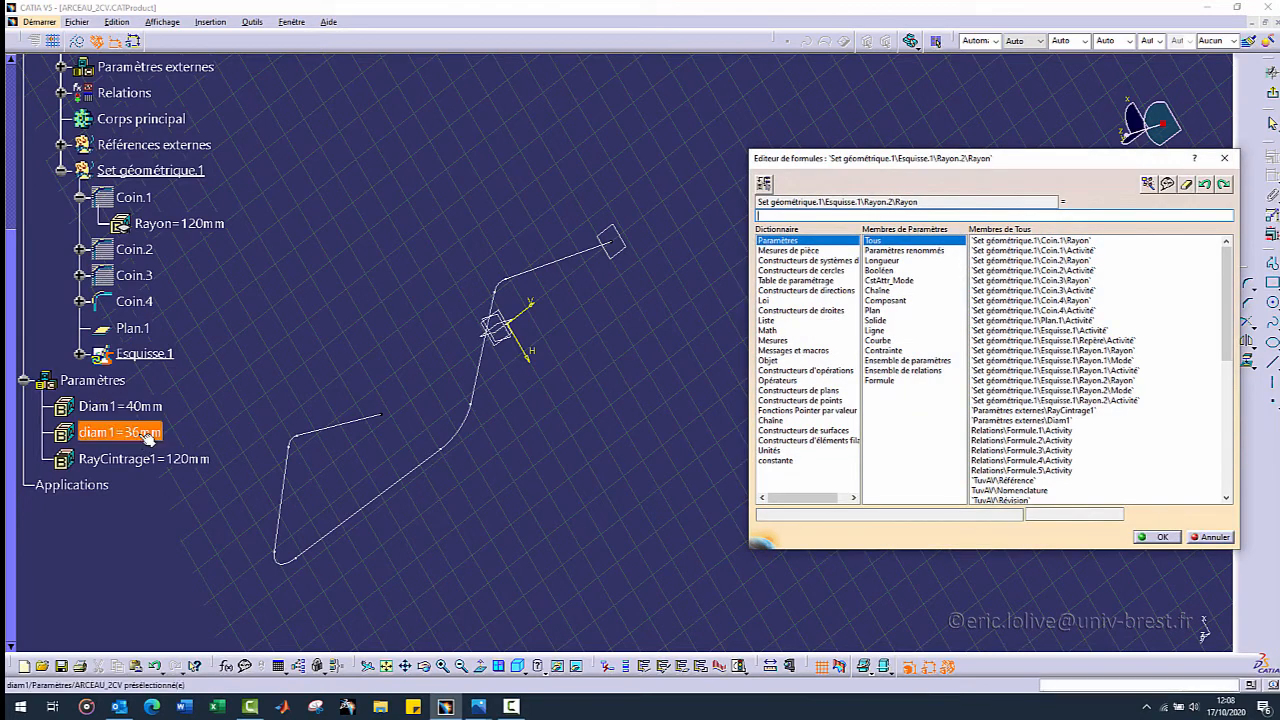
pyautogui.click(1030, 390)
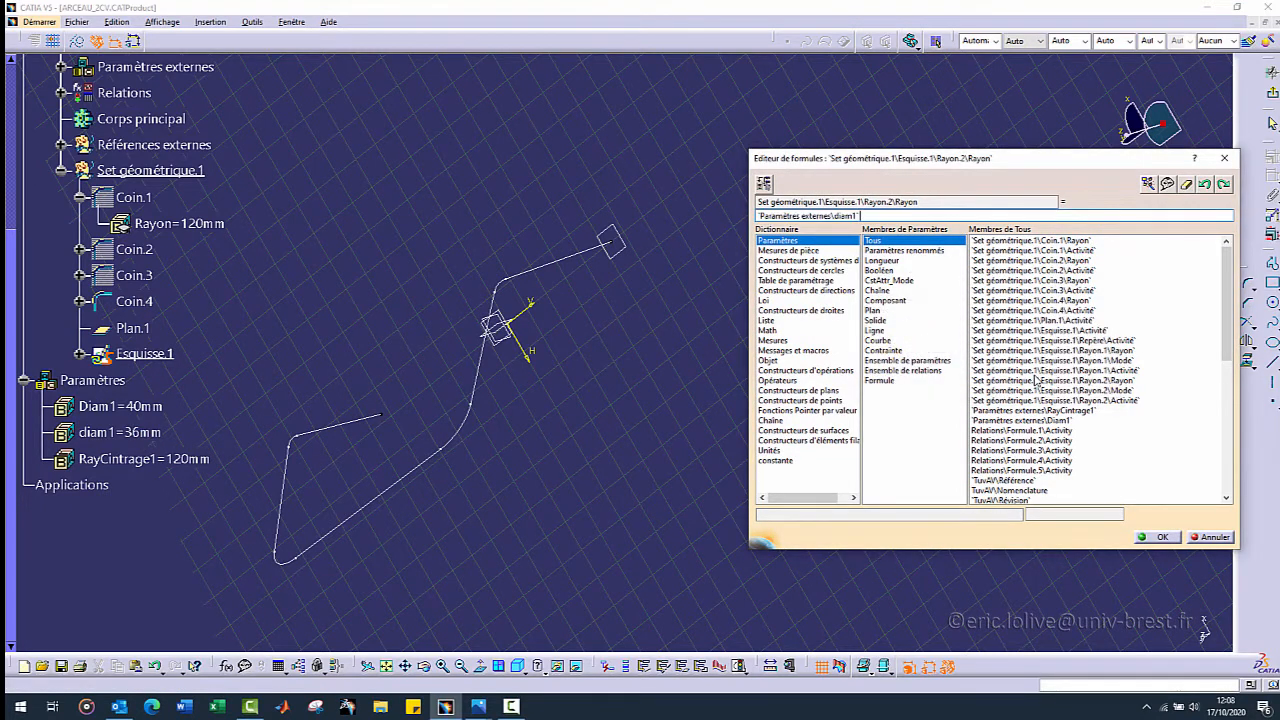
pyautogui.write('/2')
pyautogui.press('Return')
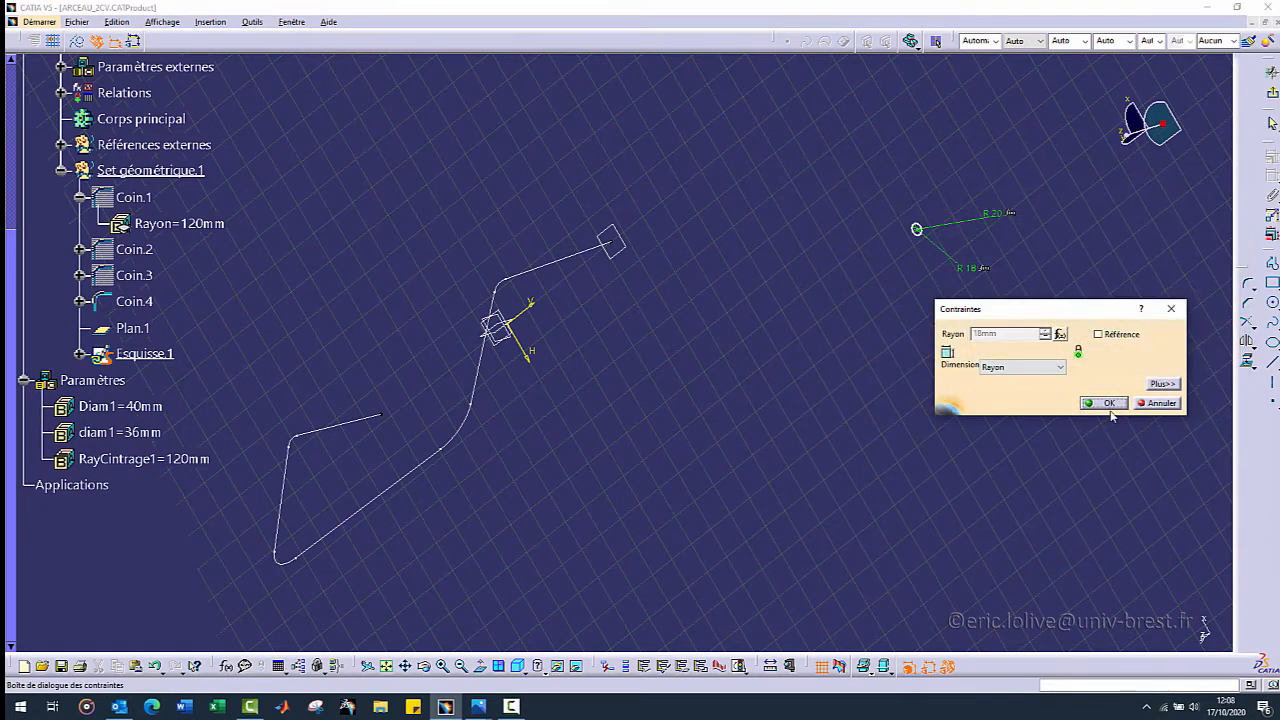
pyautogui.click(1108, 404)
# - Constrain the tube section's circle centre coincident with the end point of TuvAV's centreline and exit the sketch
pyautogui.click(917, 229)
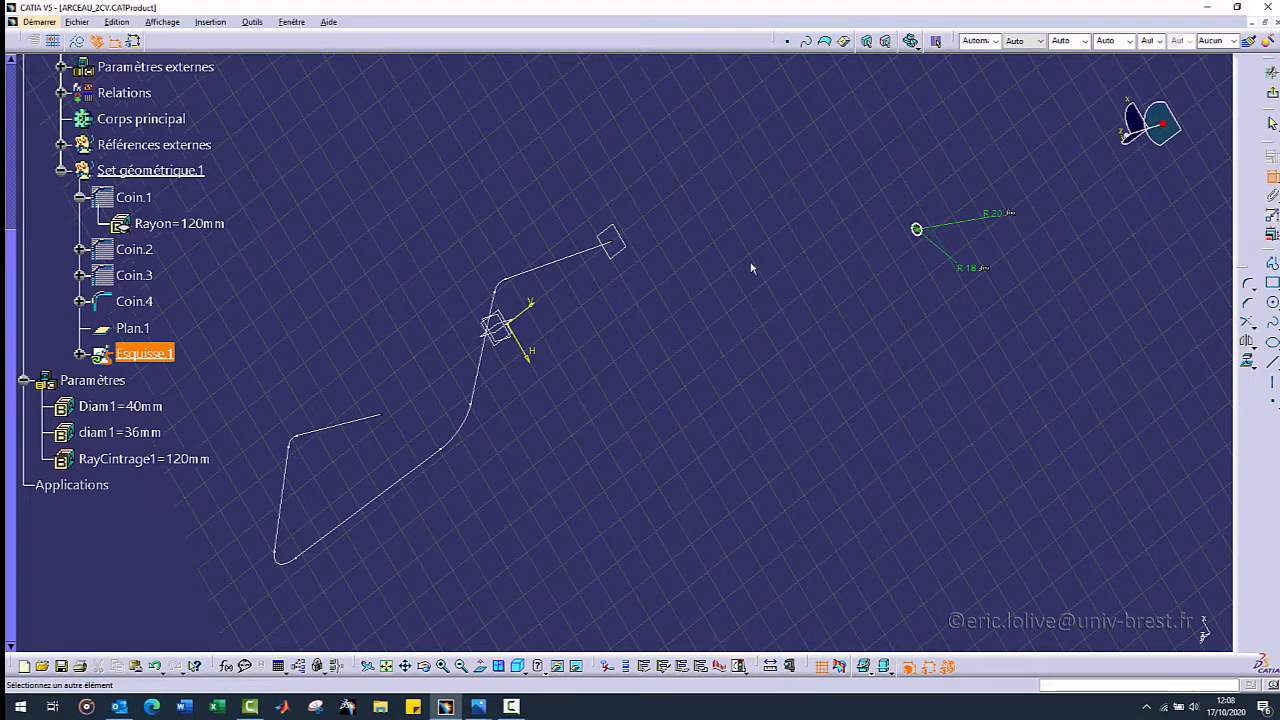
pyautogui.click(614, 248)
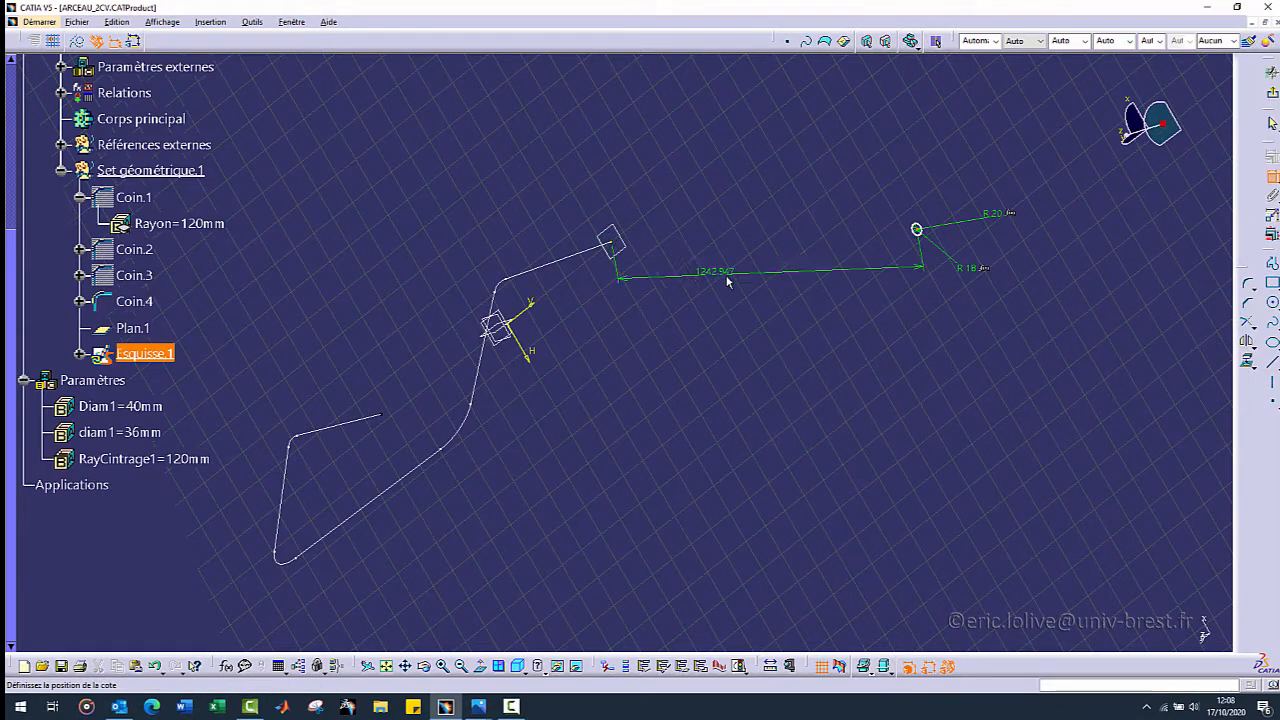
pyautogui.rightClick(728, 282)
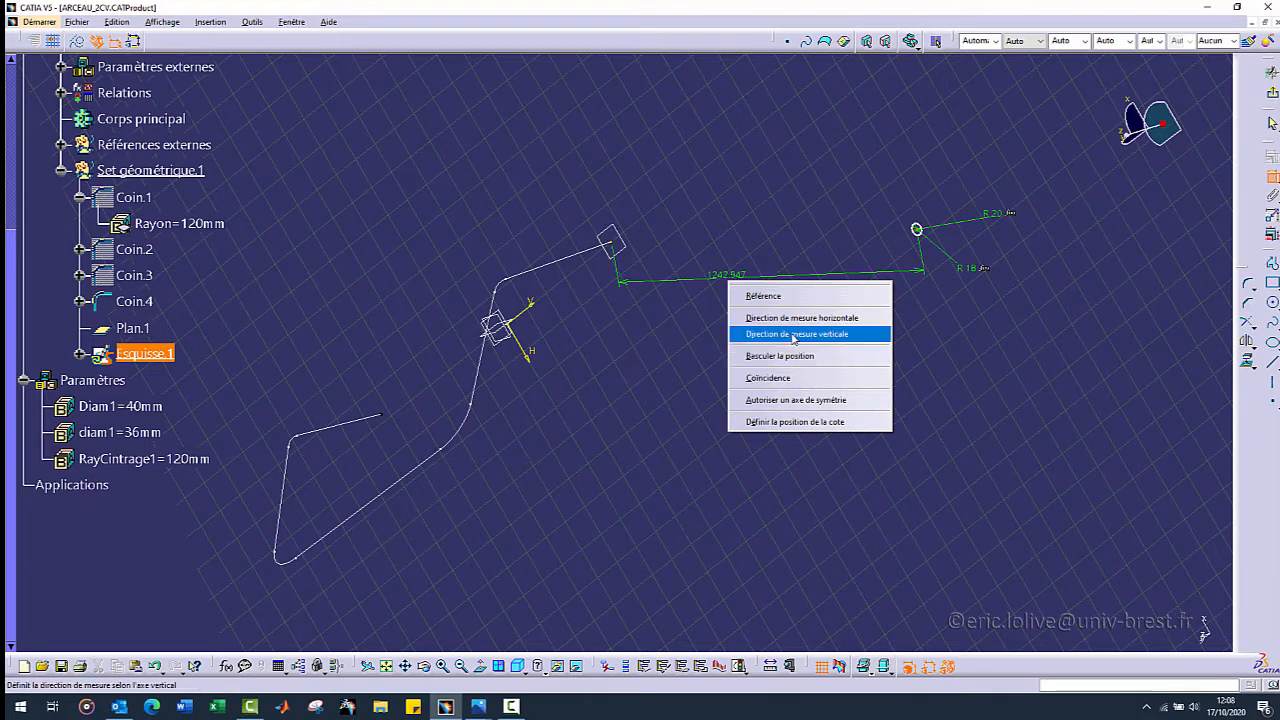
pyautogui.click(782, 379)
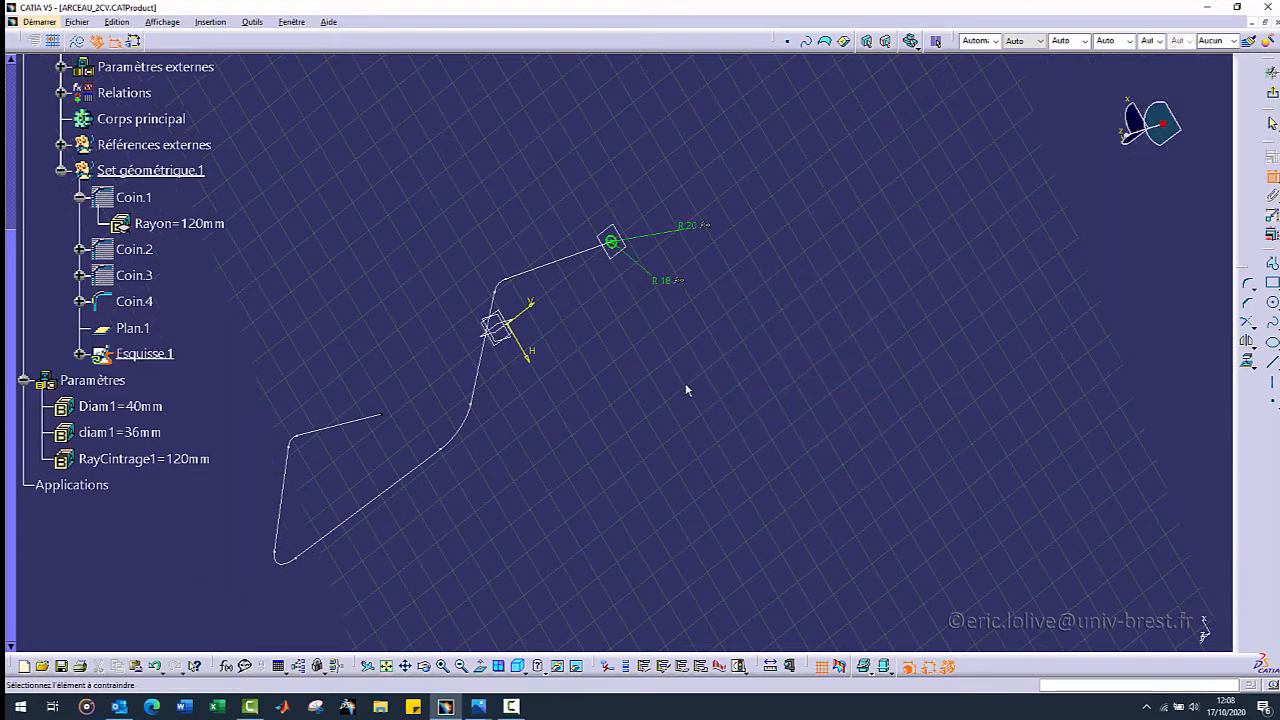
pyautogui.click(1272, 178)
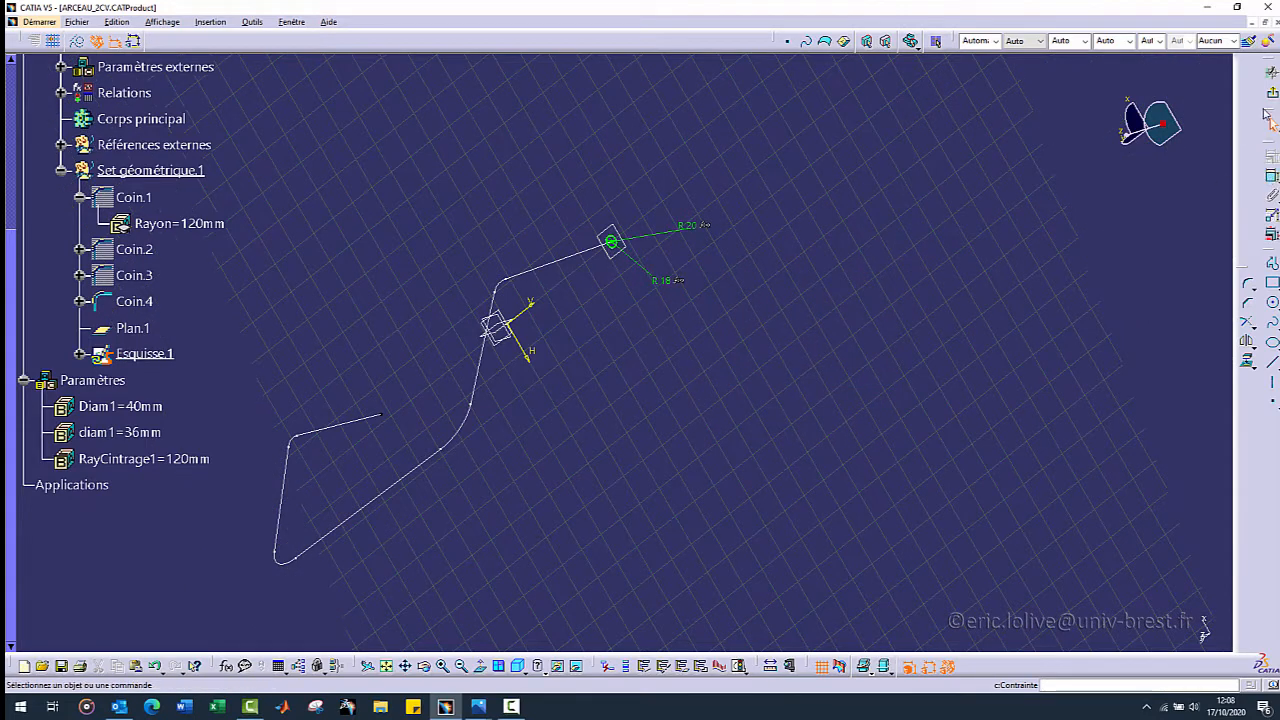
pyautogui.click(1272, 93)
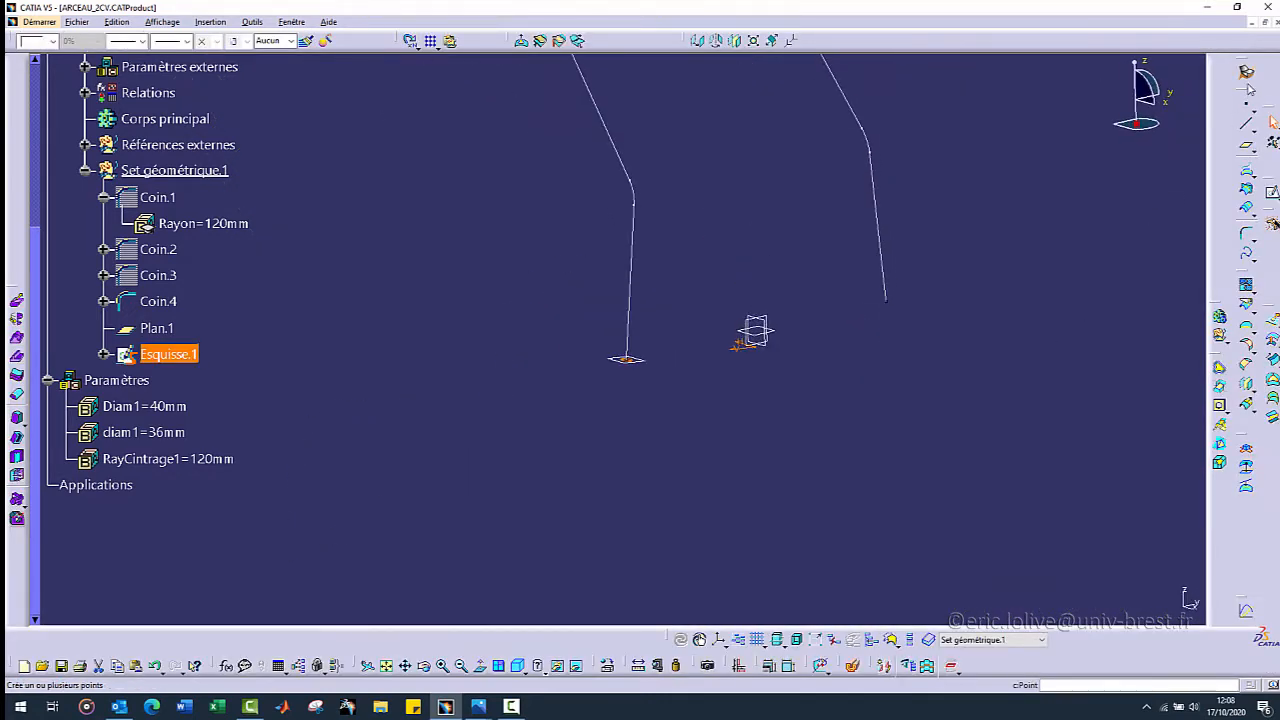
# - Switch to Part Design and create a rib in TuvAV from profile Esquisse.1 along guide curve Coin.4, keeping the angle
pyautogui.click(1246, 72)
pyautogui.click(652, 160)
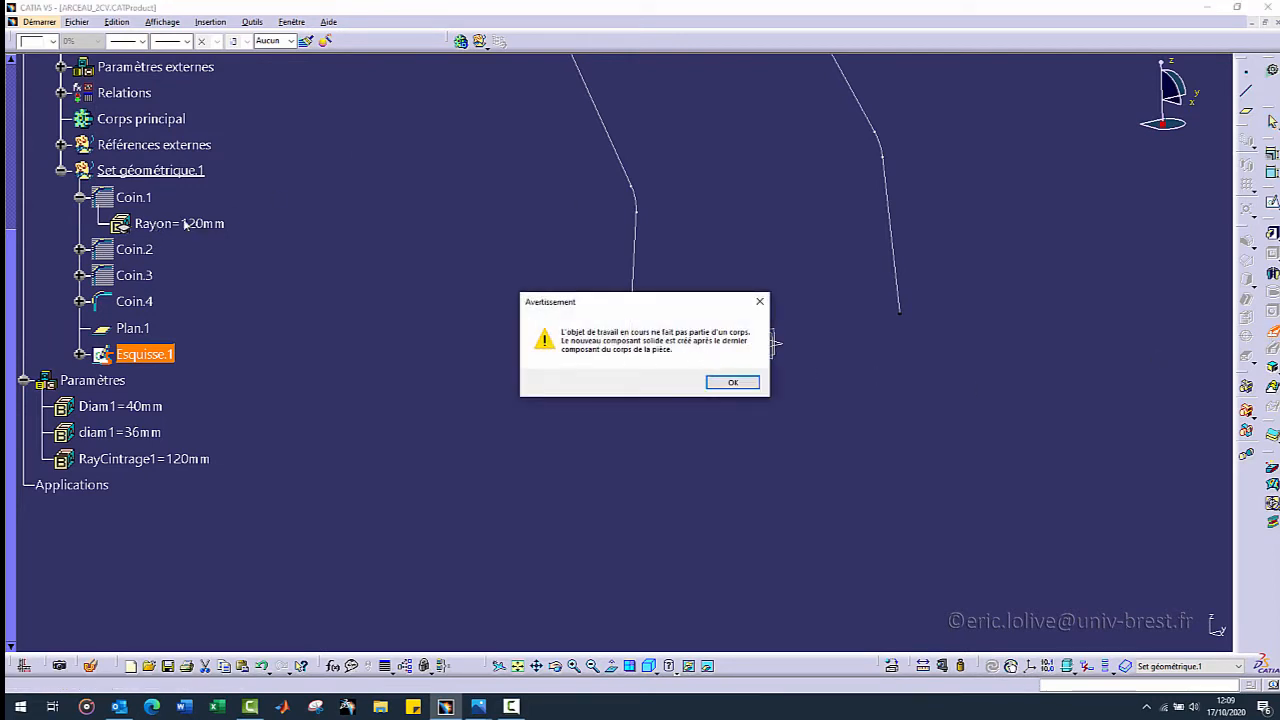
pyautogui.click(735, 382)
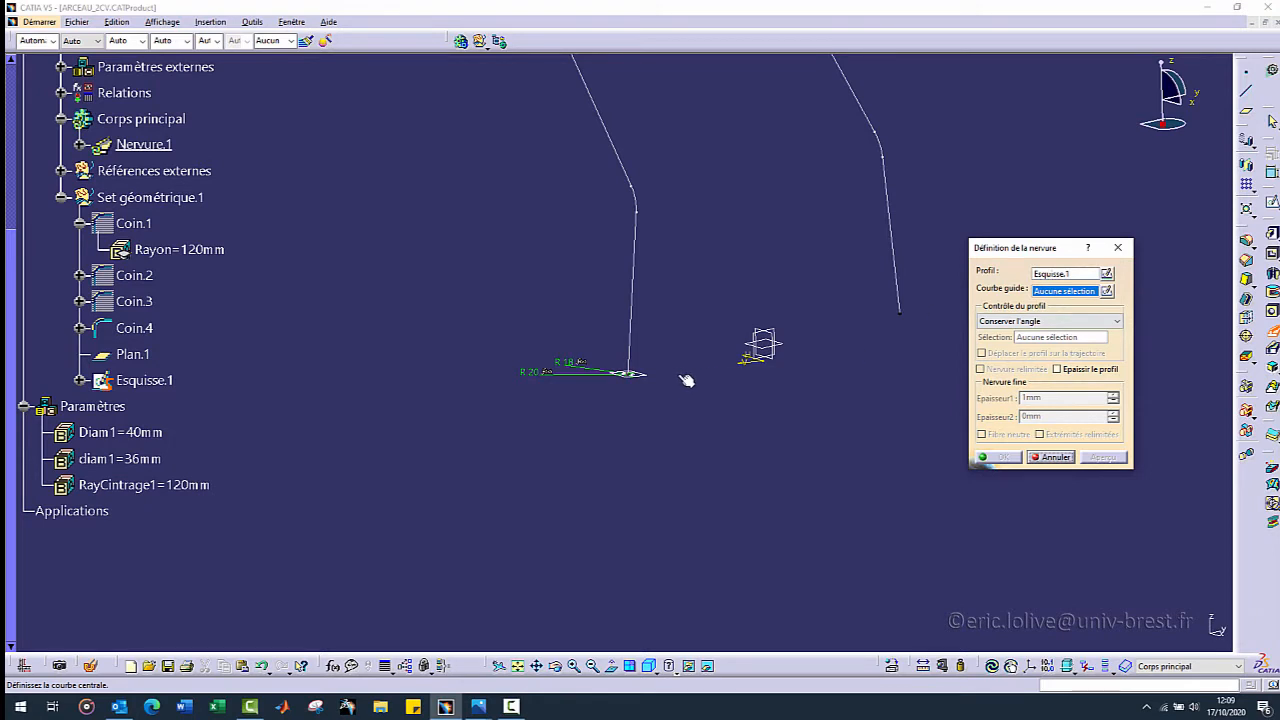
pyautogui.moveTo(686, 382); pyautogui.dragTo(658, 438, button='middle')
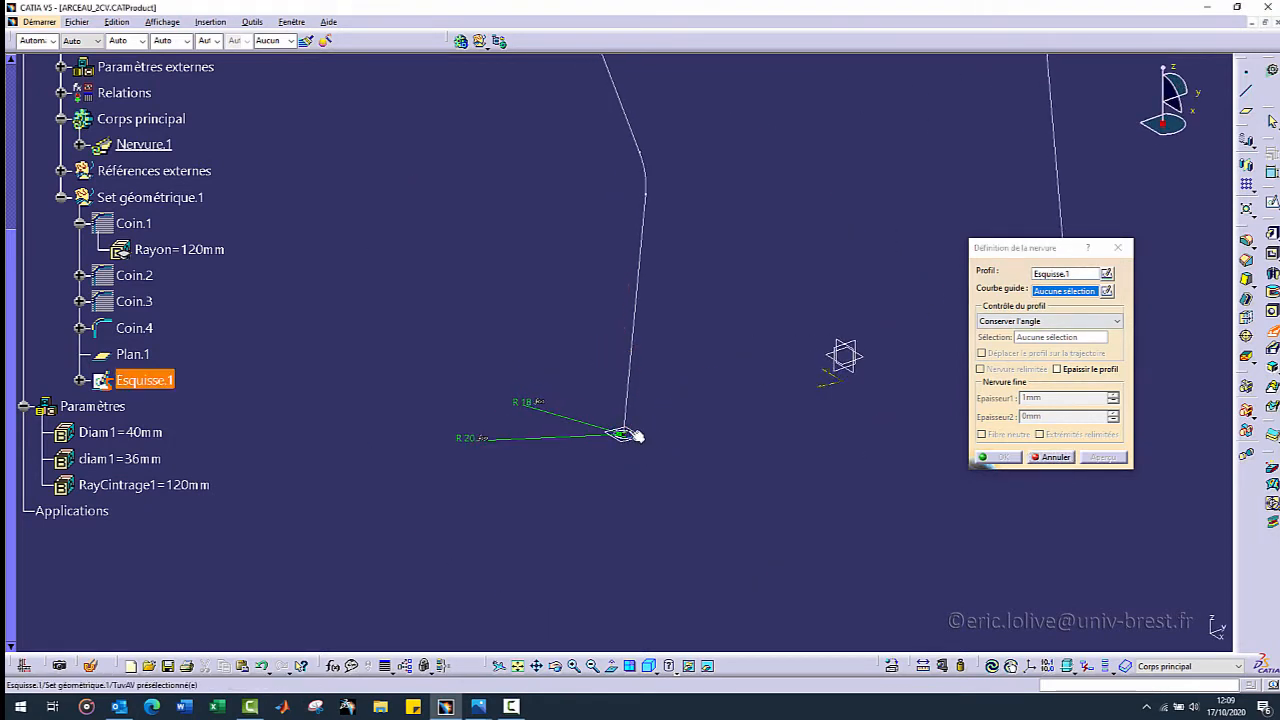
pyautogui.click(634, 337)
pyautogui.click(1003, 457)
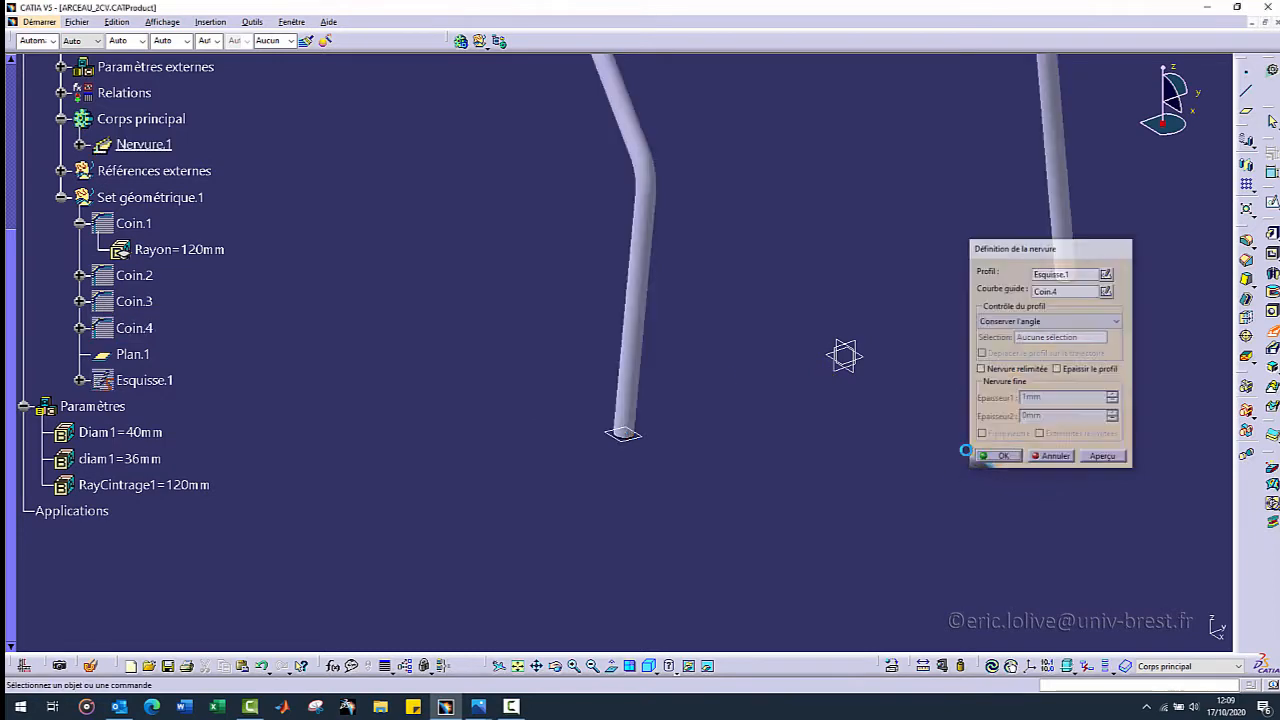
# - Show the hidden TubAR component again to view both roll cage hoops together
pyautogui.moveTo(780, 317); pyautogui.dragTo(710, 398, button='middle')
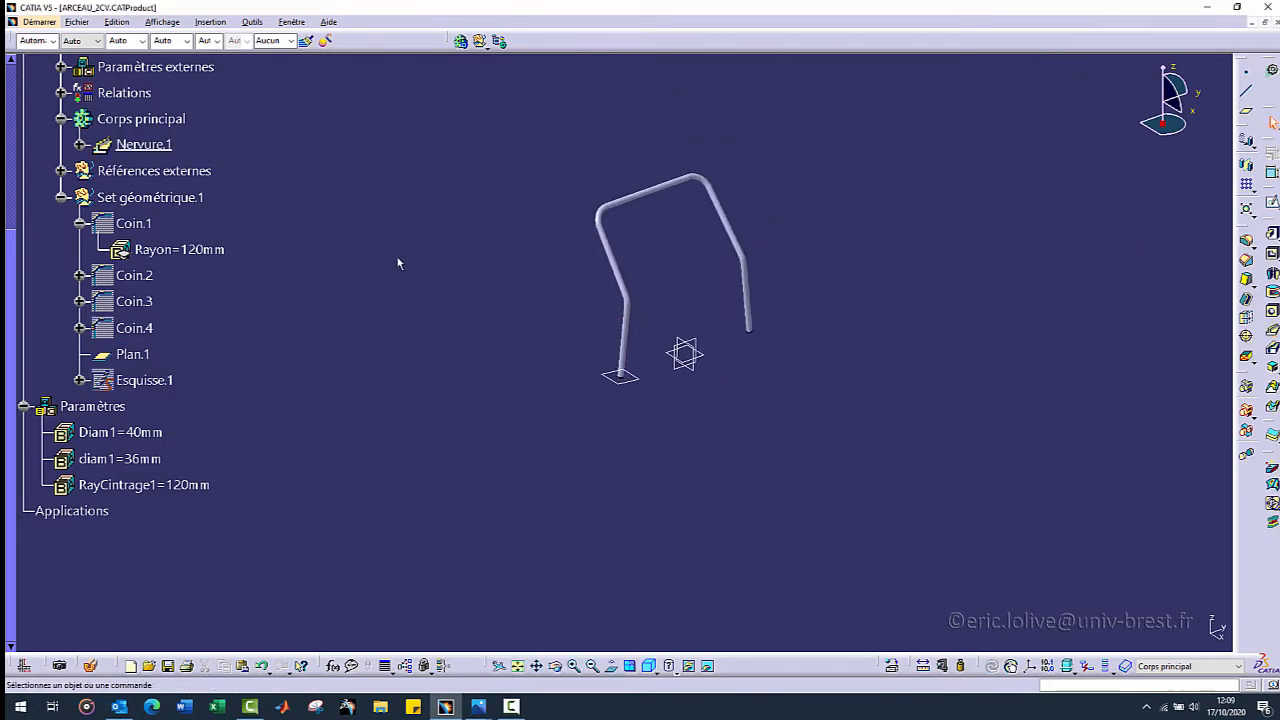
pyautogui.scroll(2, 321, 286)
pyautogui.scroll(1, 165, 190)
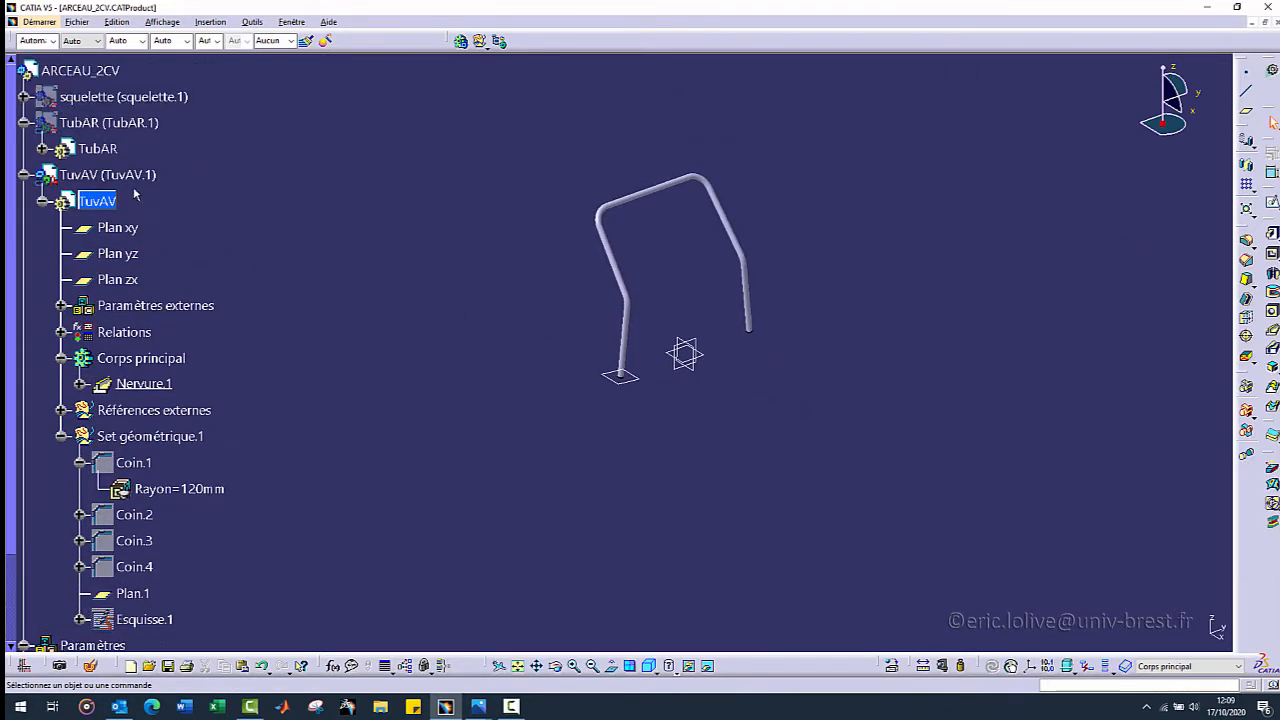
pyautogui.moveTo(560, 410); pyautogui.dragTo(497, 341, button='middle')
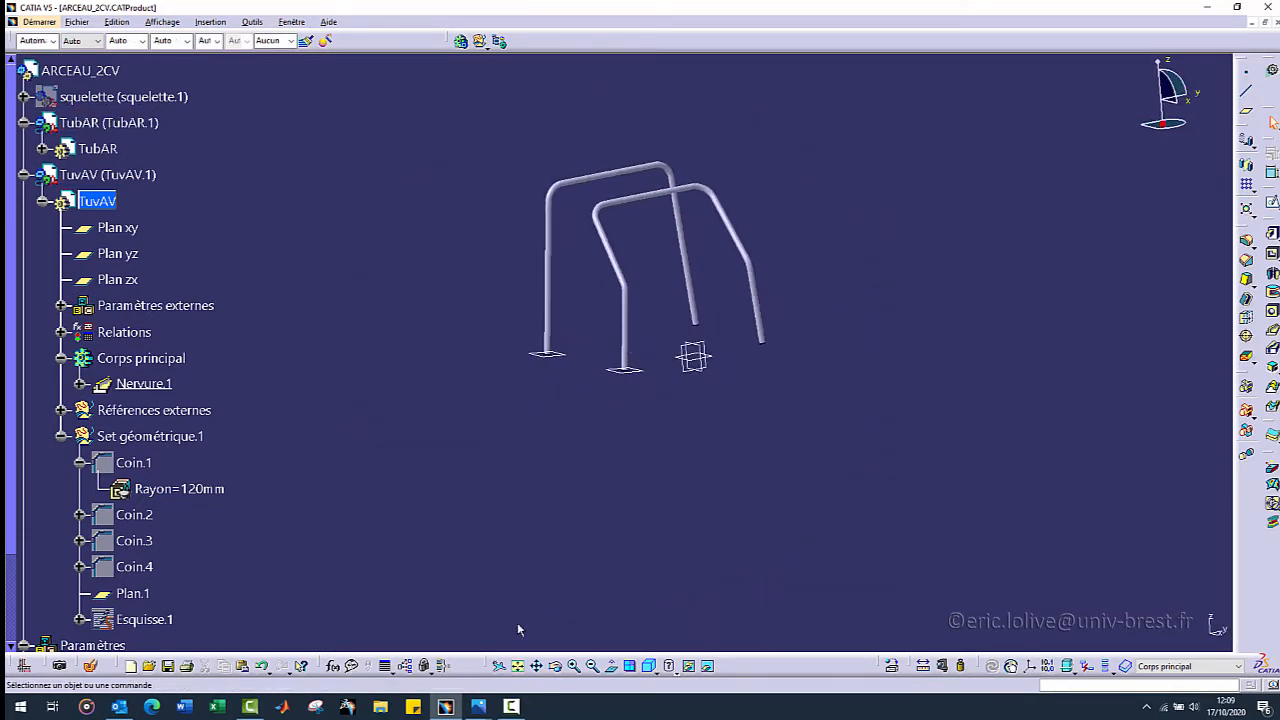
pyautogui.click(511, 706)
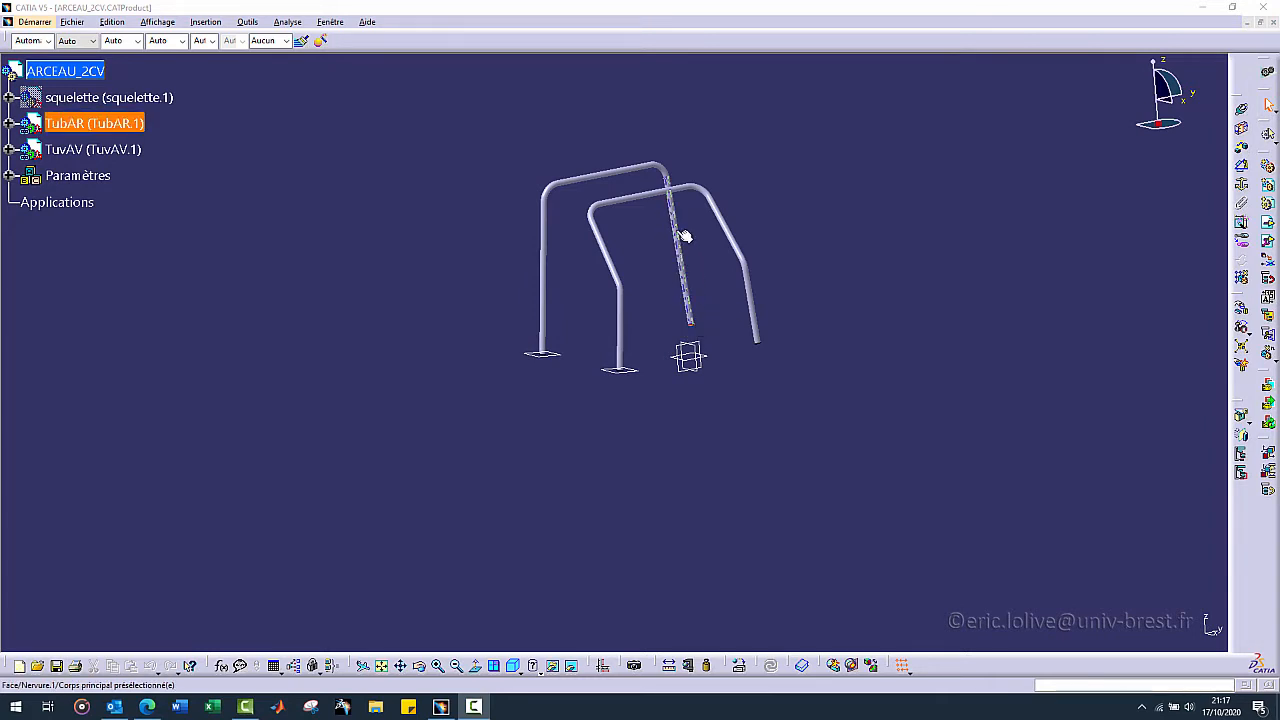
# - Hide the TuvAV tube and show the squelette part in the assembly
pyautogui.rightClick(90, 150)
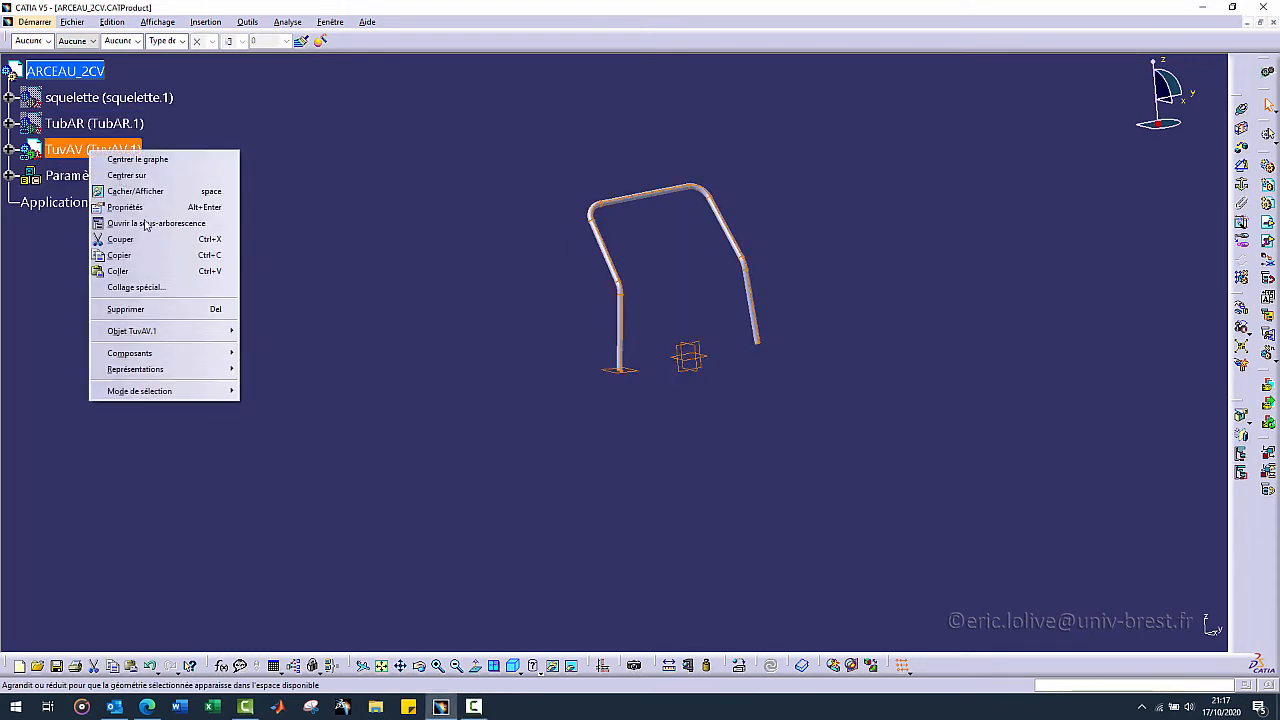
pyautogui.click(143, 191)
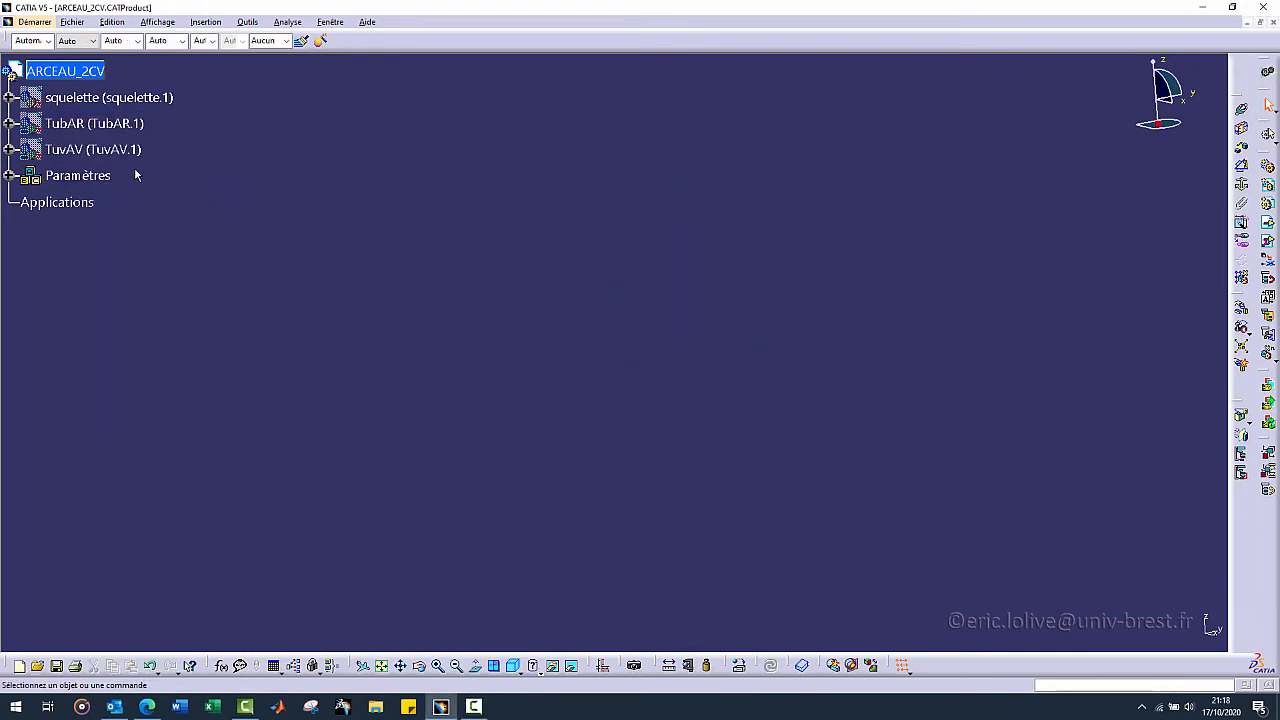
pyautogui.rightClick(77, 97)
pyautogui.click(120, 135)
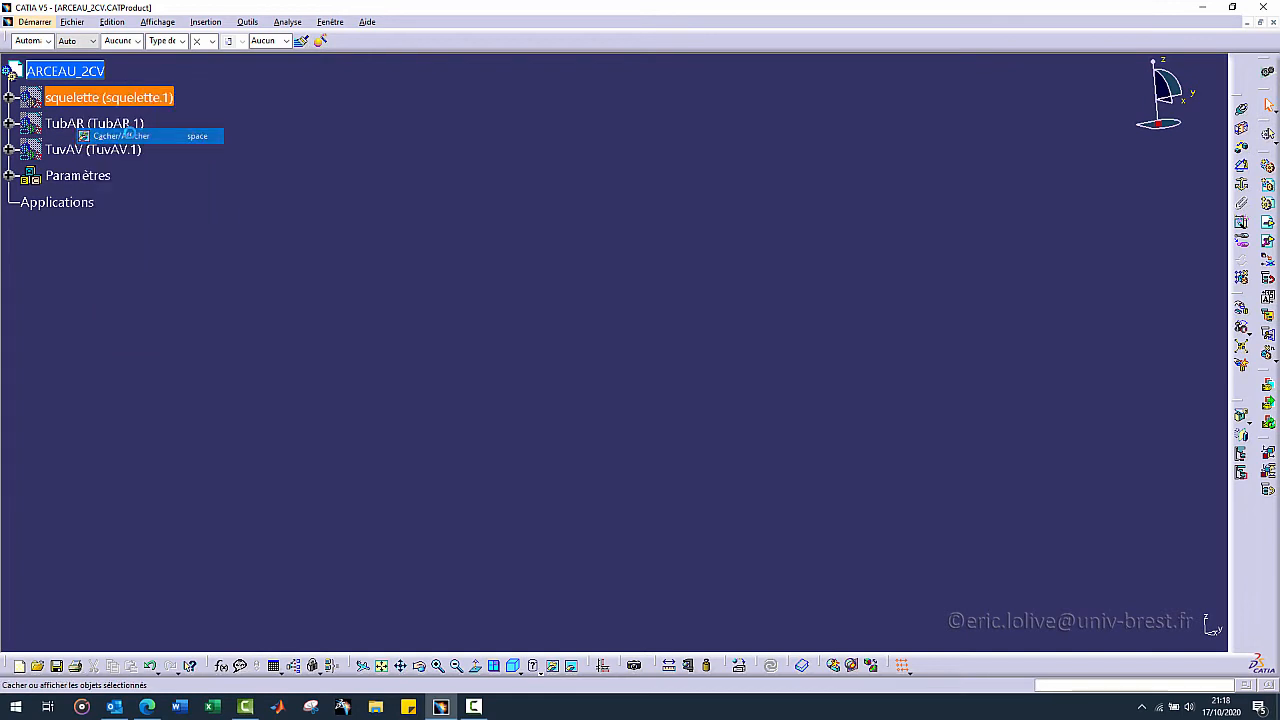
# - Define the squelette part's Points set as the work object and switch to the Generative Shape Design workbench
pyautogui.click(9, 97)
pyautogui.click(28, 123)
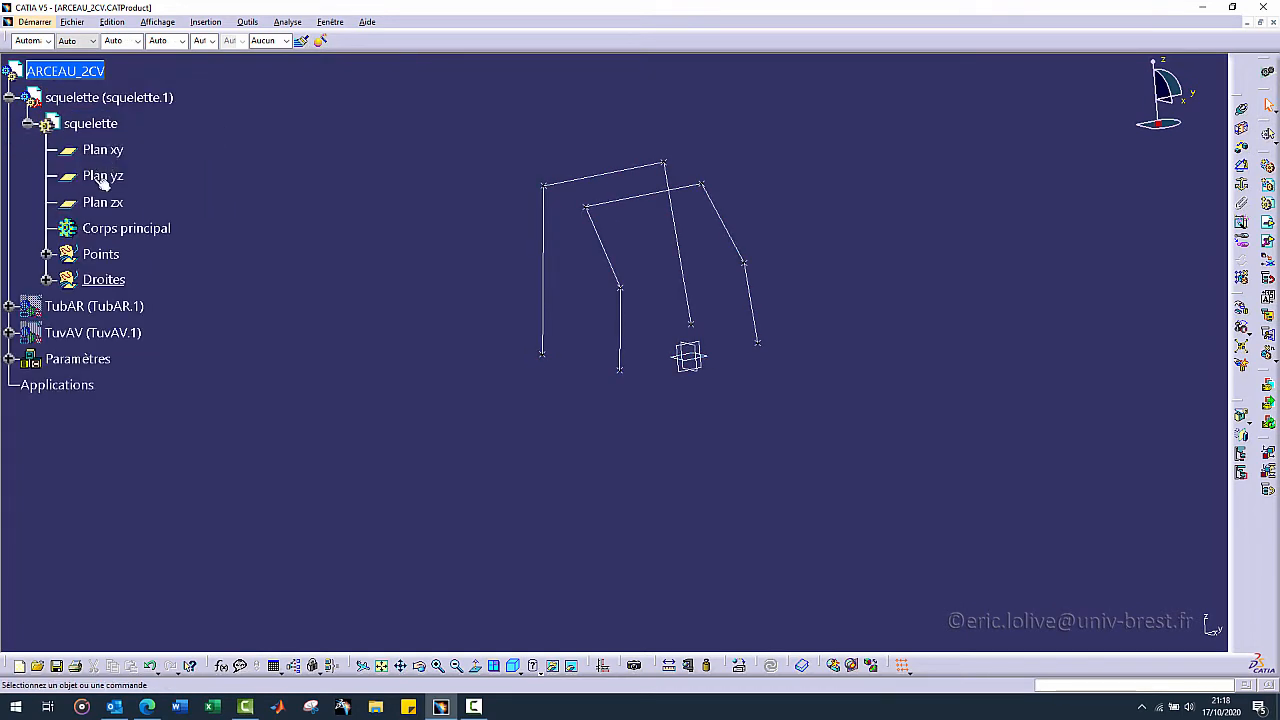
pyautogui.click(46, 254)
pyautogui.rightClick(105, 257)
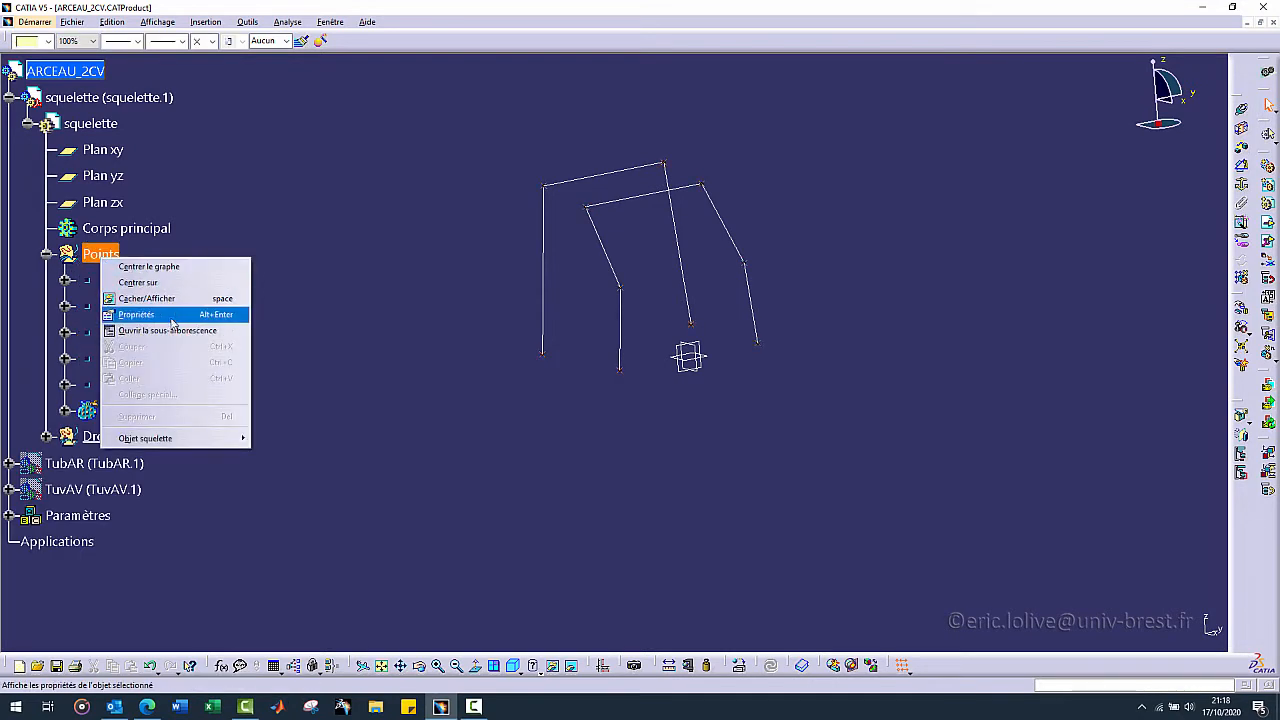
pyautogui.click(226, 330)
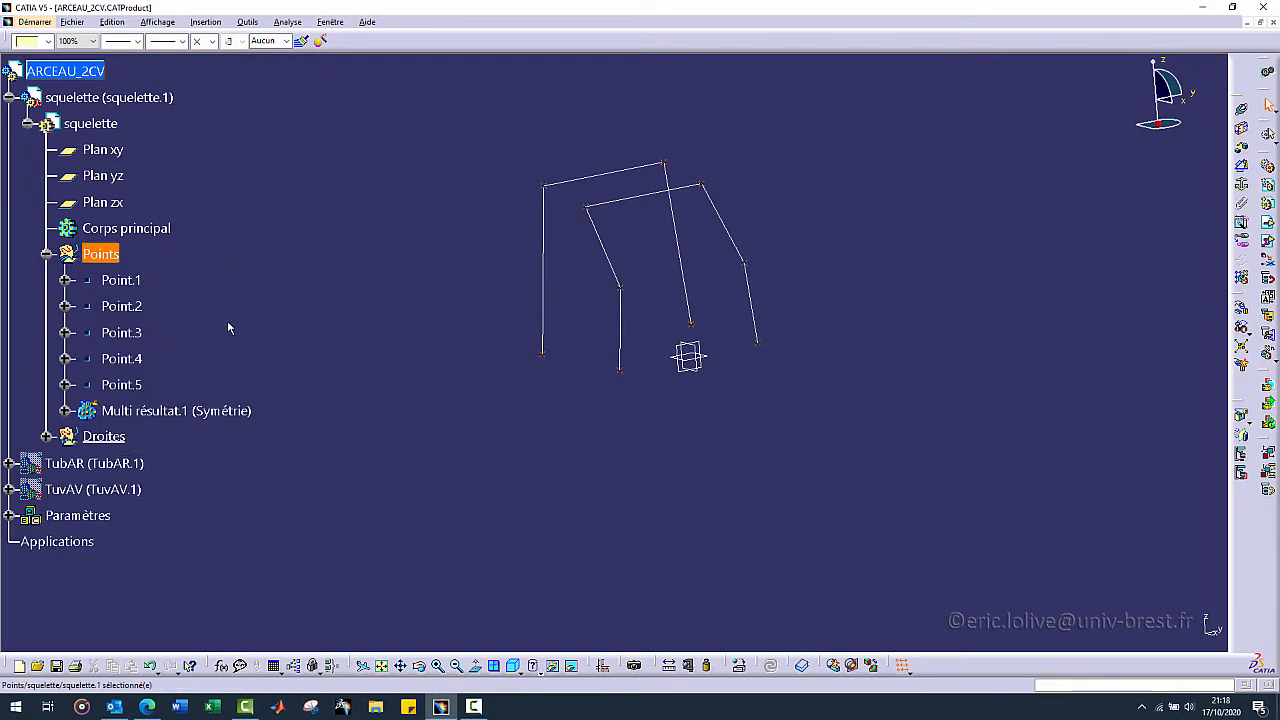
pyautogui.rightClick(101, 254)
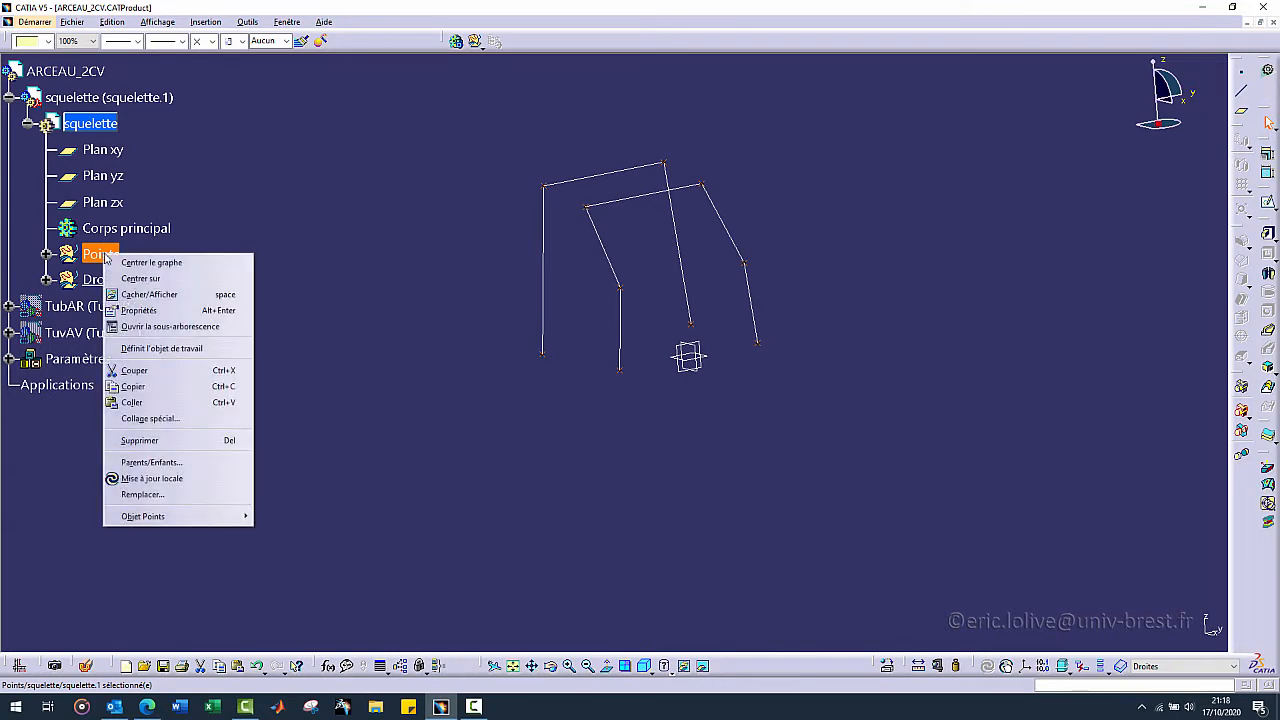
pyautogui.click(168, 348)
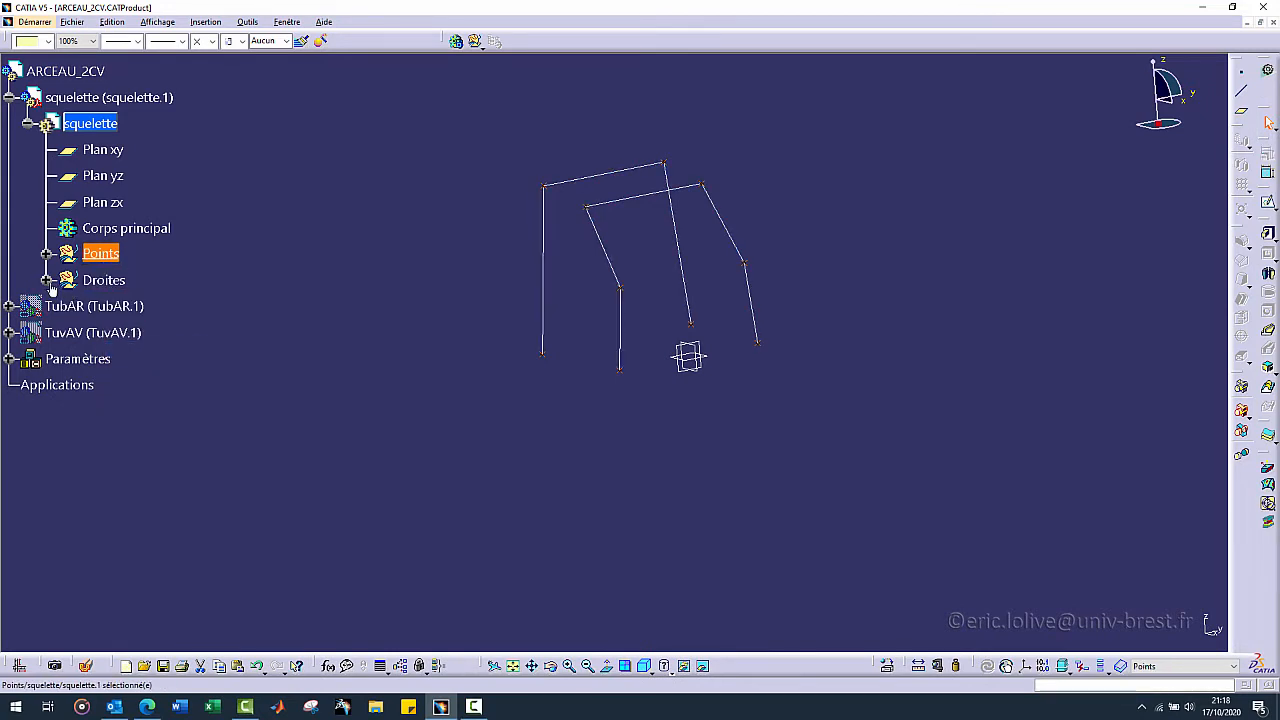
pyautogui.click(46, 254)
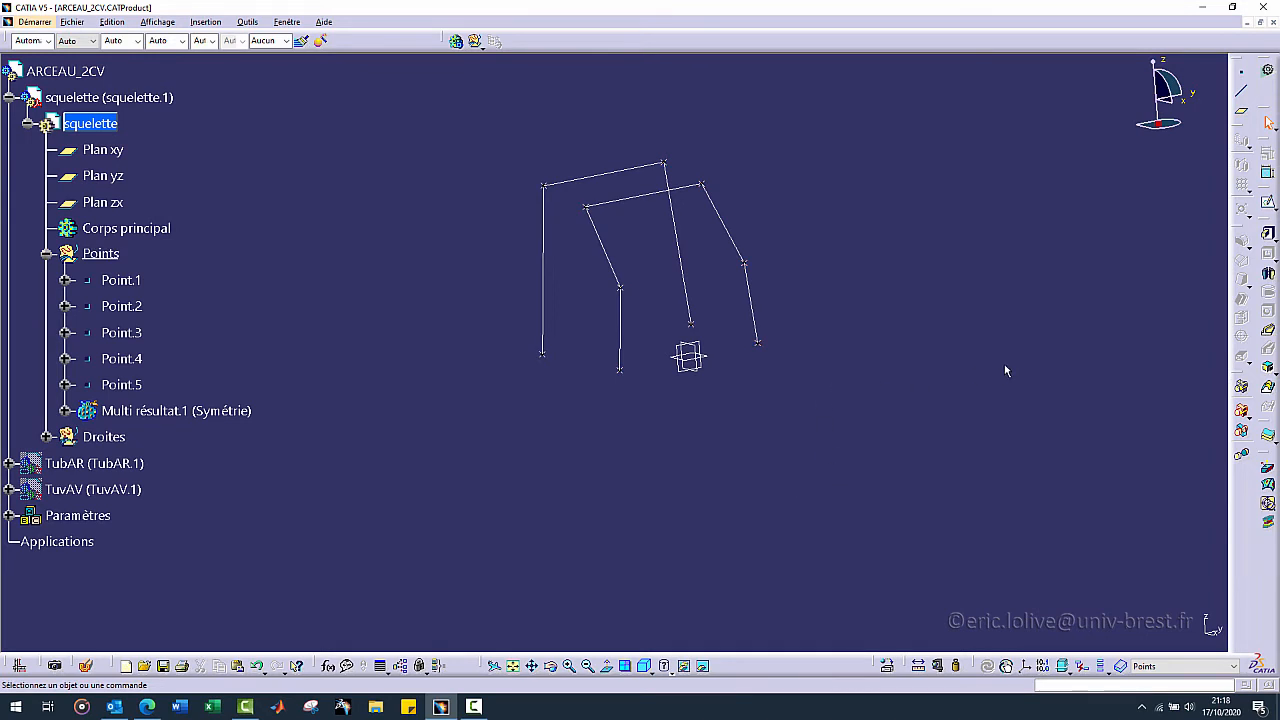
pyautogui.click(1268, 70)
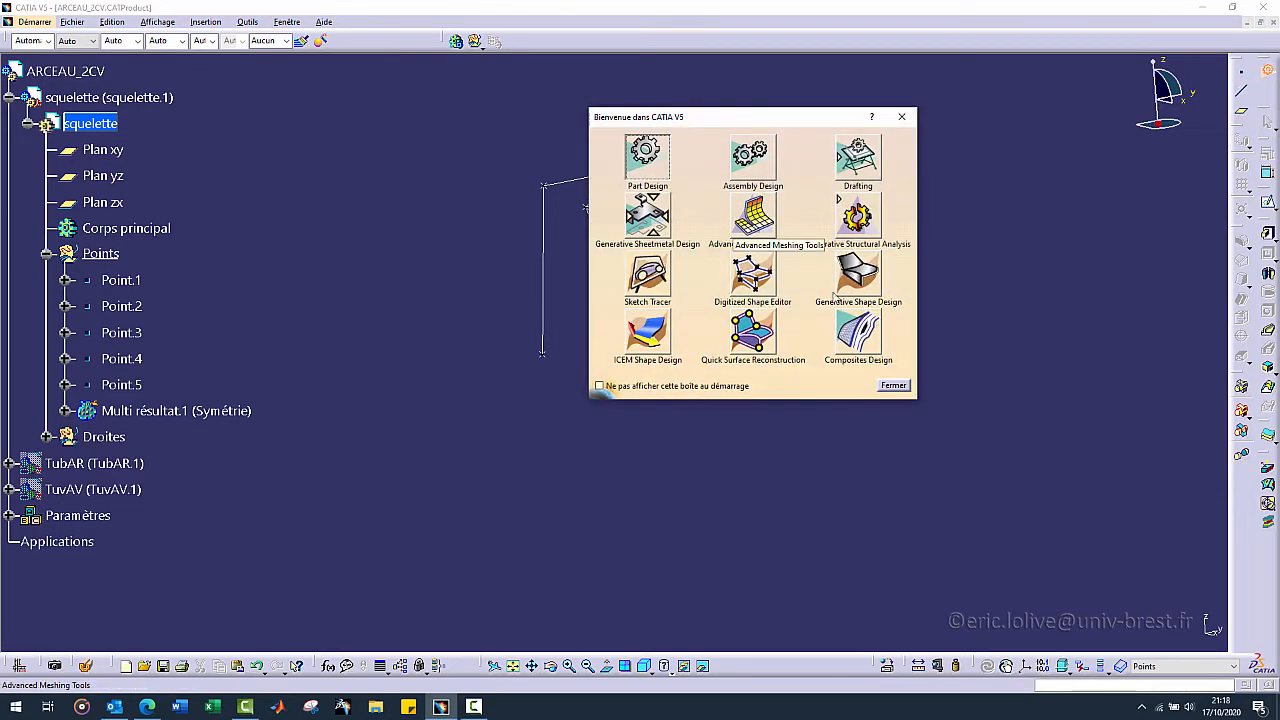
pyautogui.click(858, 272)
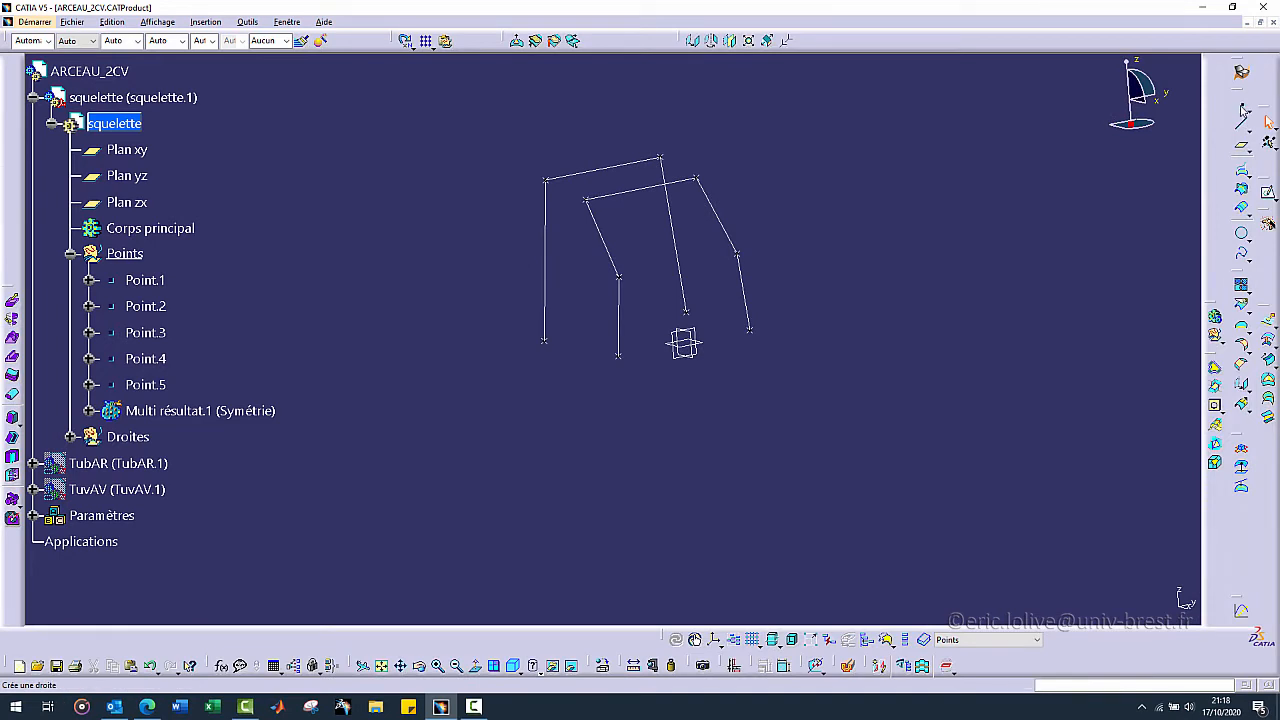
# - Create a point on the skeleton line Droite.3, at a geodesic distance of 250 mm from its lower endpoint Point.3
pyautogui.click(1241, 103)
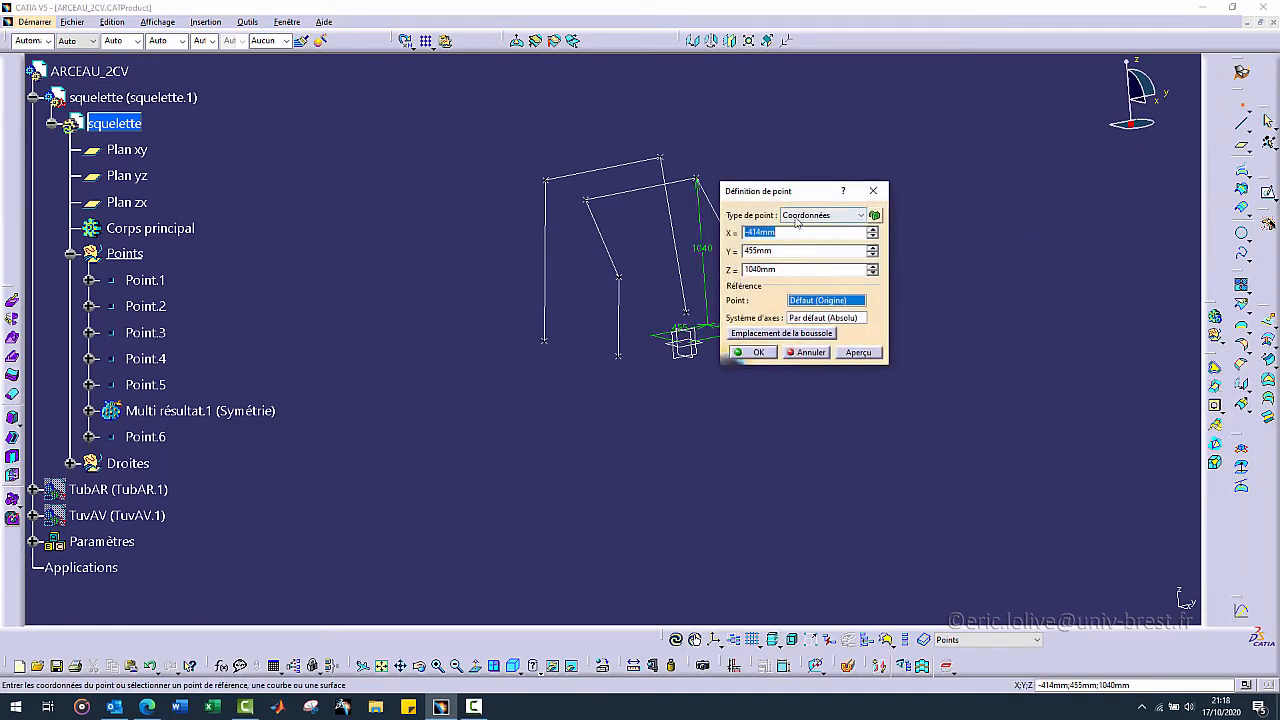
pyautogui.moveTo(773, 191); pyautogui.dragTo(880, 153)
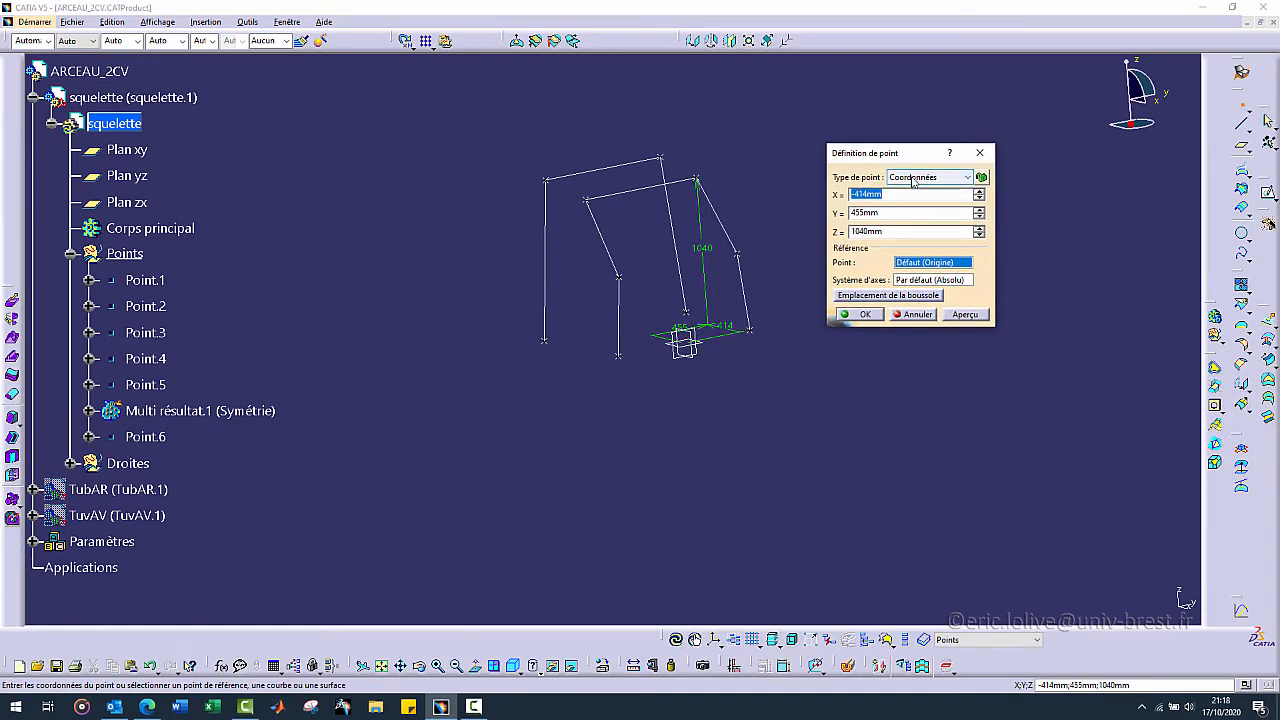
pyautogui.click(915, 178)
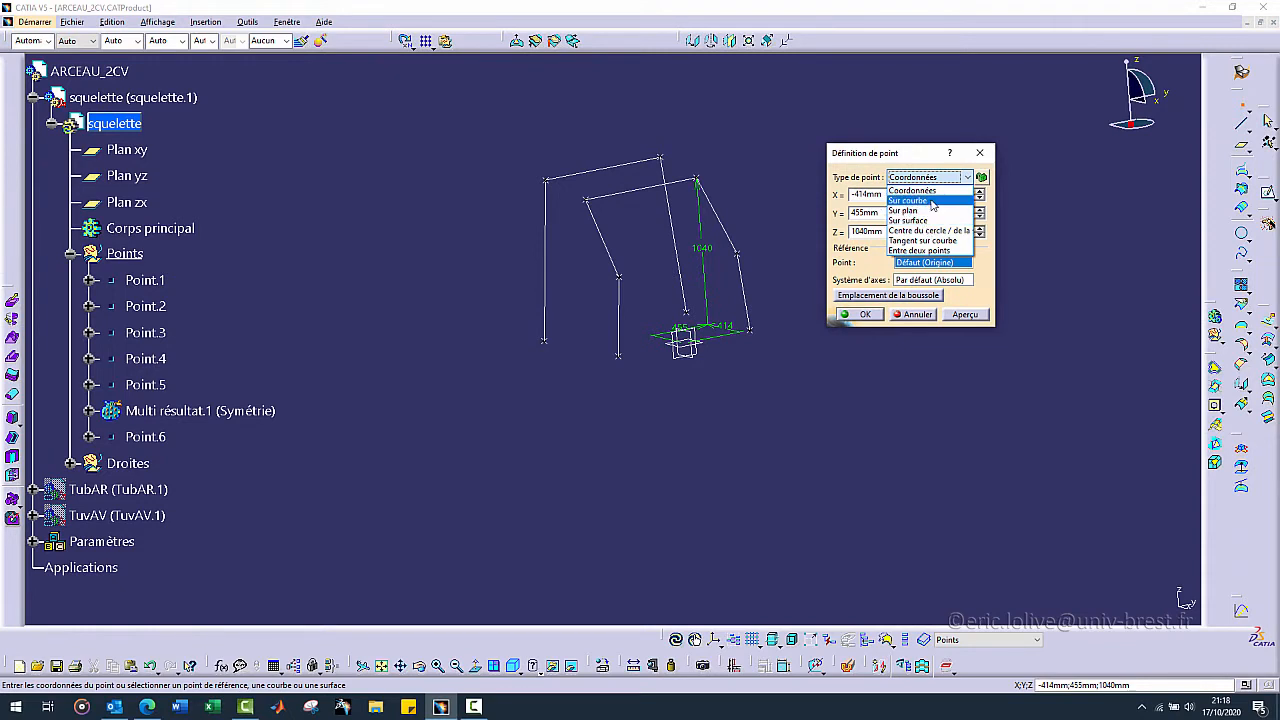
pyautogui.click(931, 201)
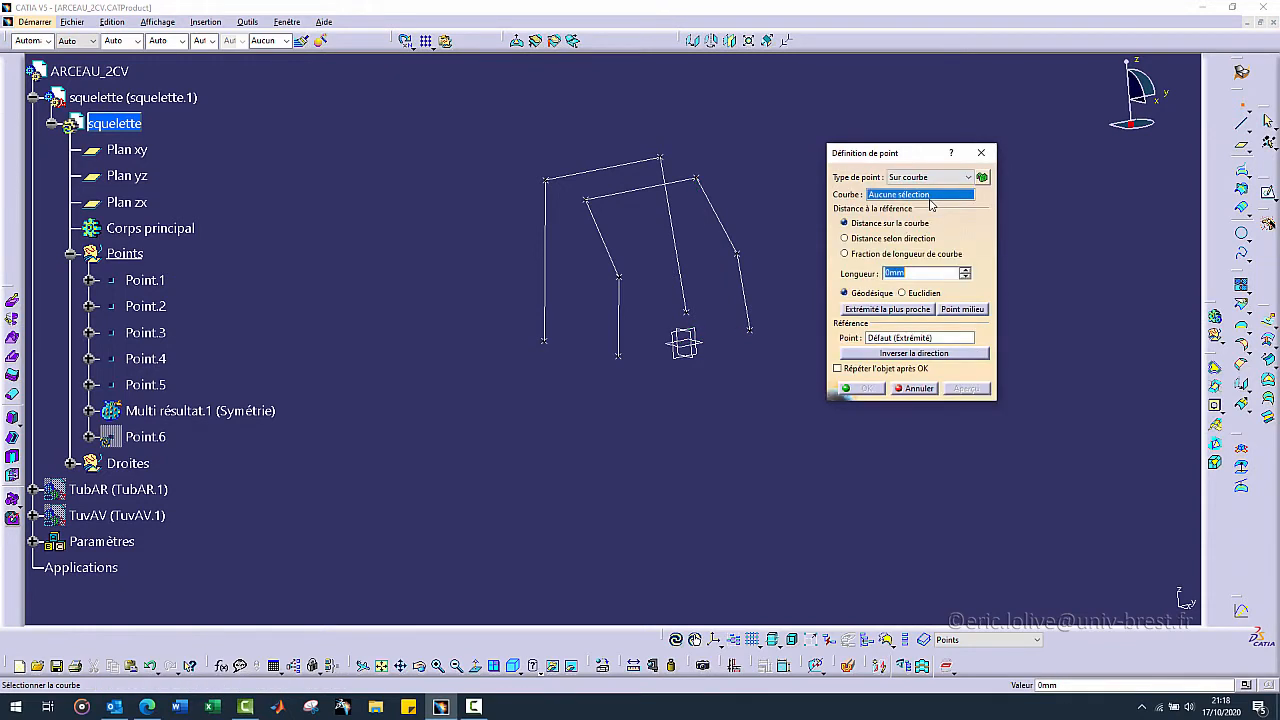
pyautogui.click(685, 297)
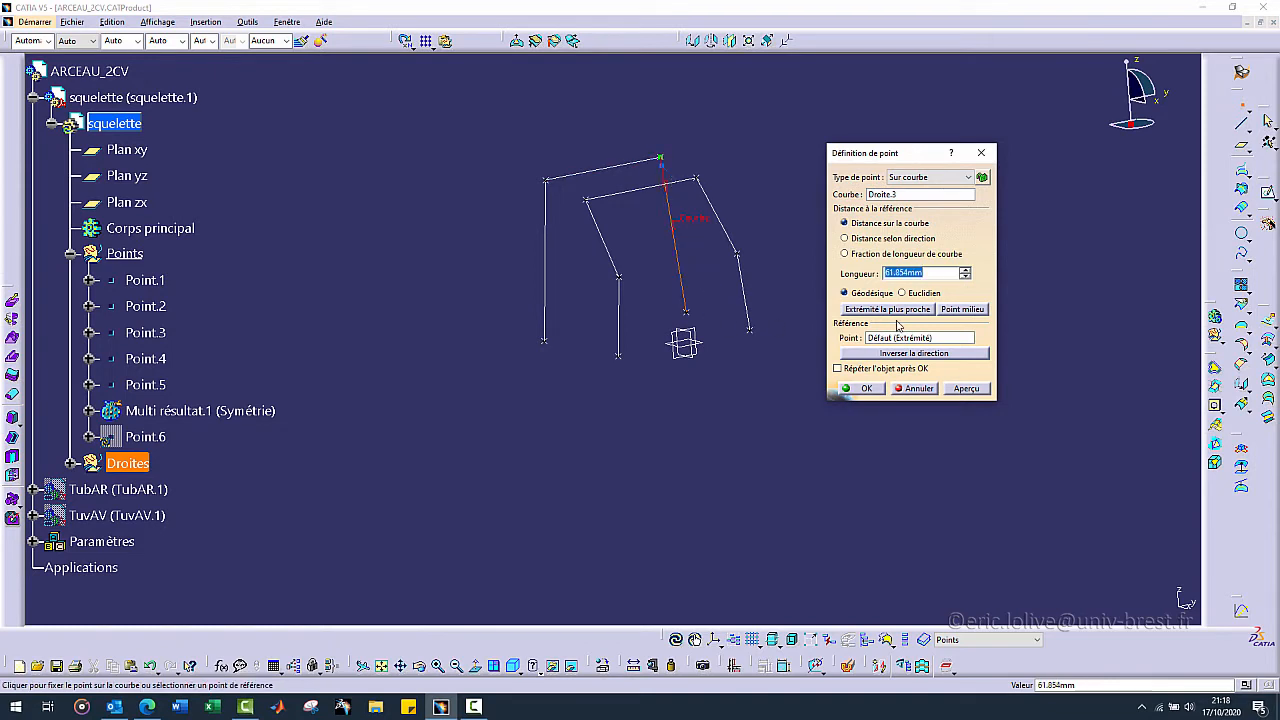
pyautogui.click(884, 341)
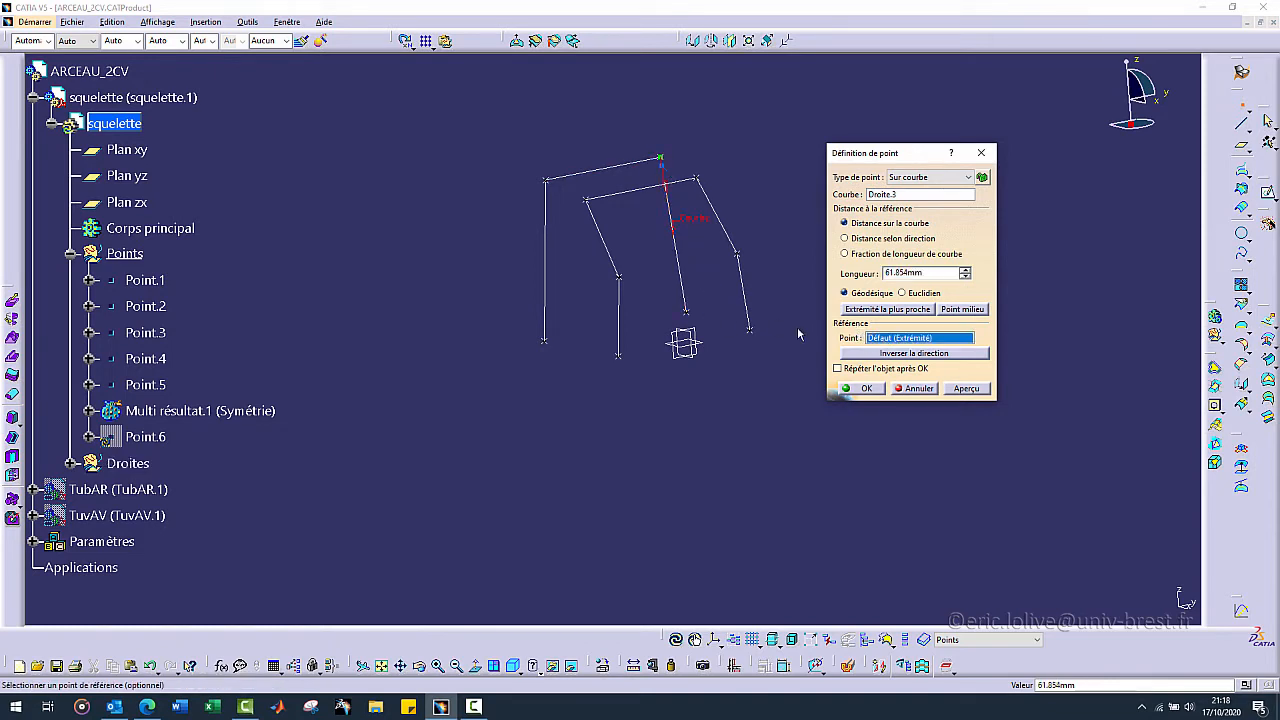
pyautogui.click(687, 316)
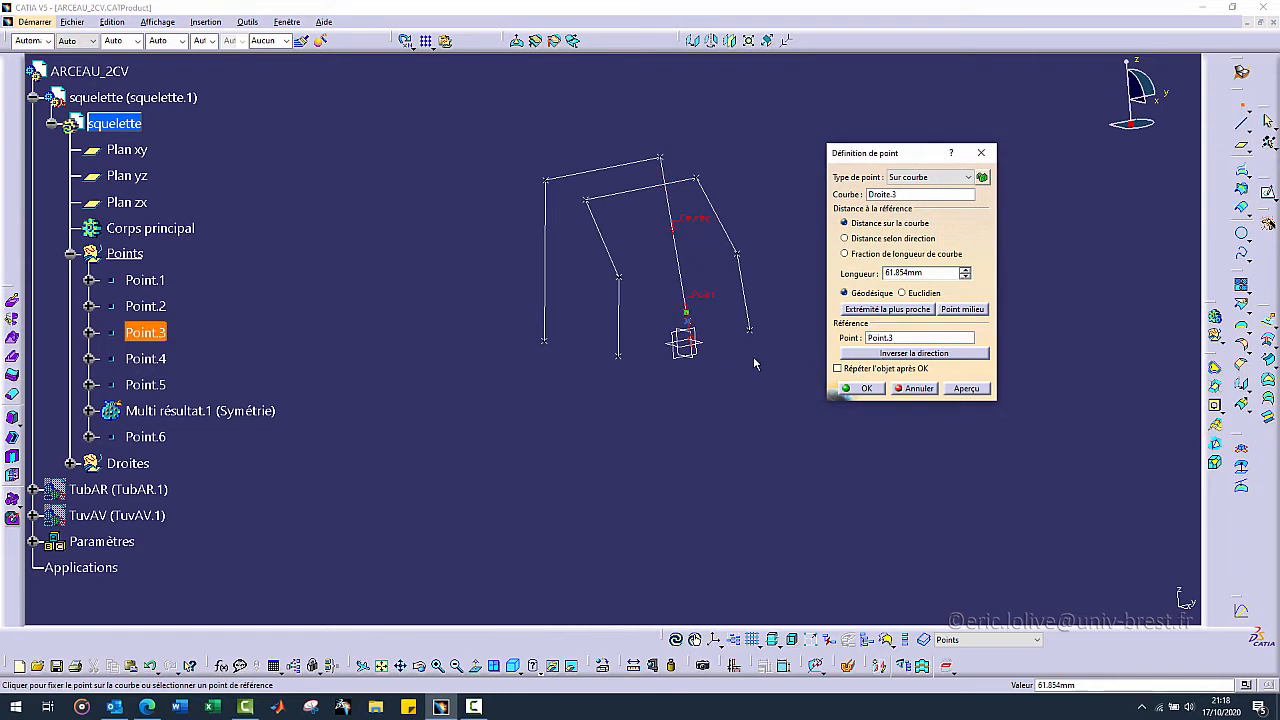
pyautogui.moveTo(686, 343); pyautogui.dragTo(727, 428, button='middle')
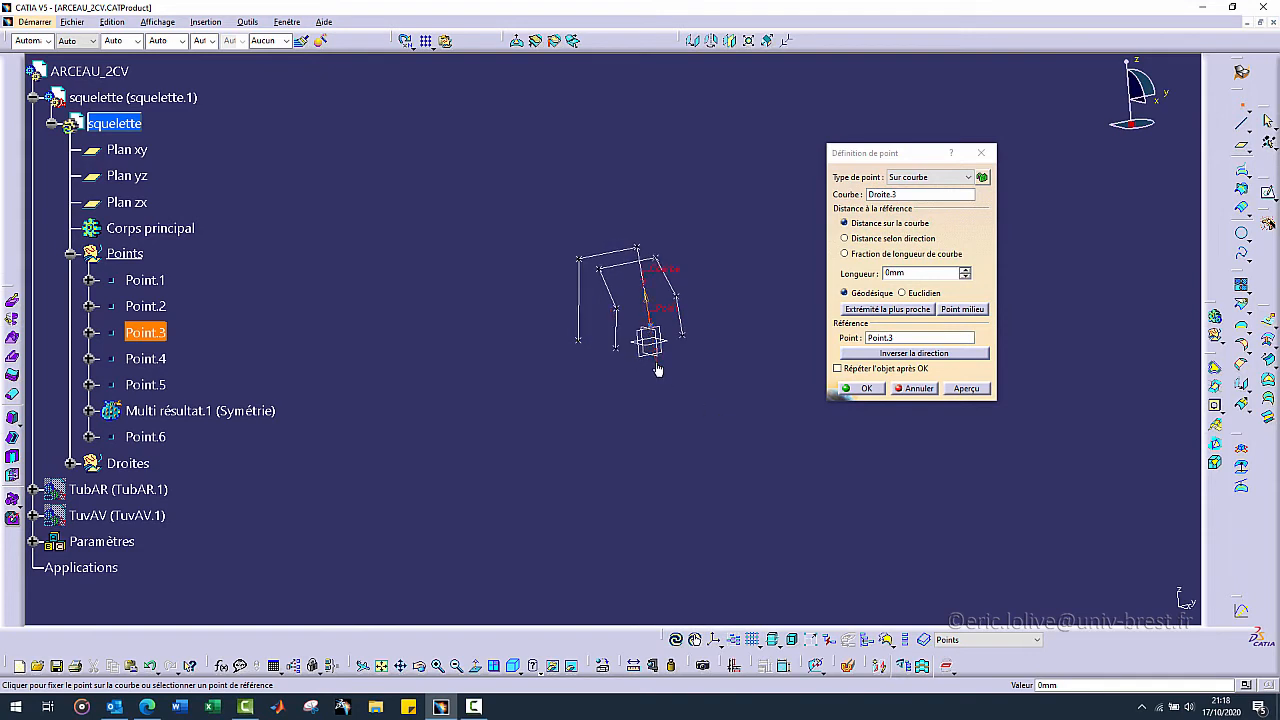
pyautogui.moveTo(683, 367); pyautogui.dragTo(686, 328, button='middle')
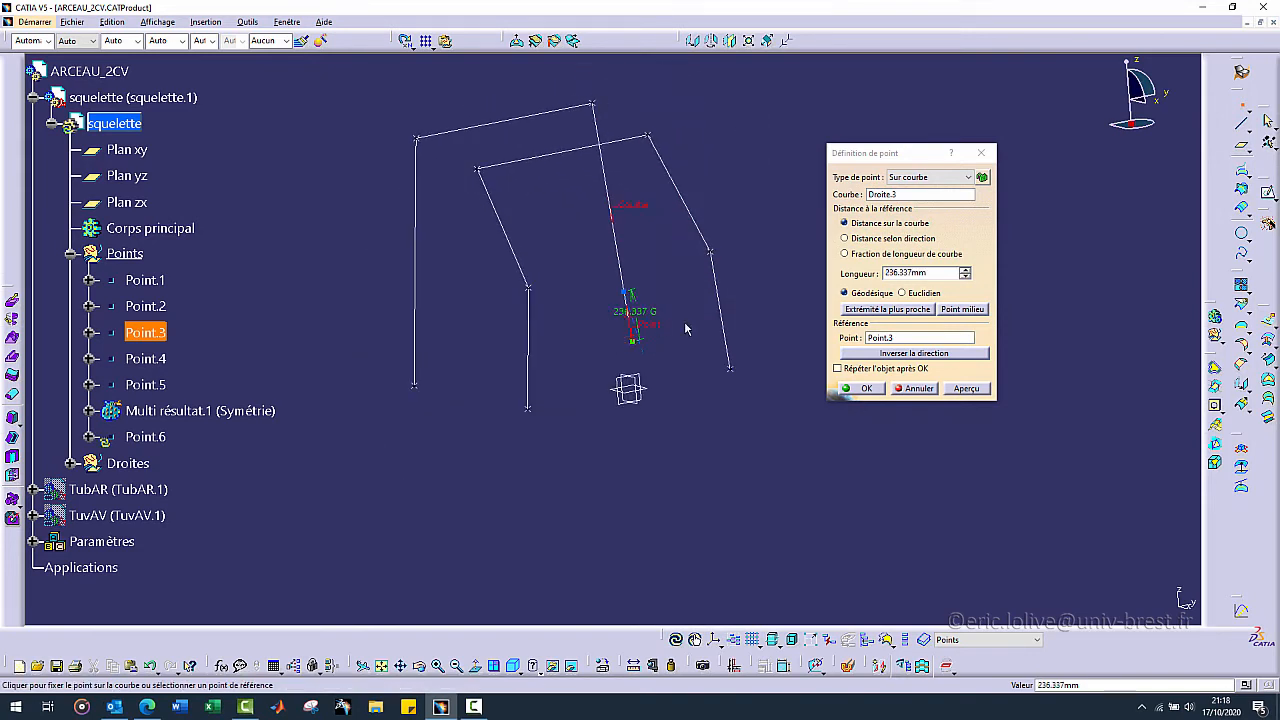
pyautogui.doubleClick(936, 272)
pyautogui.write('250')
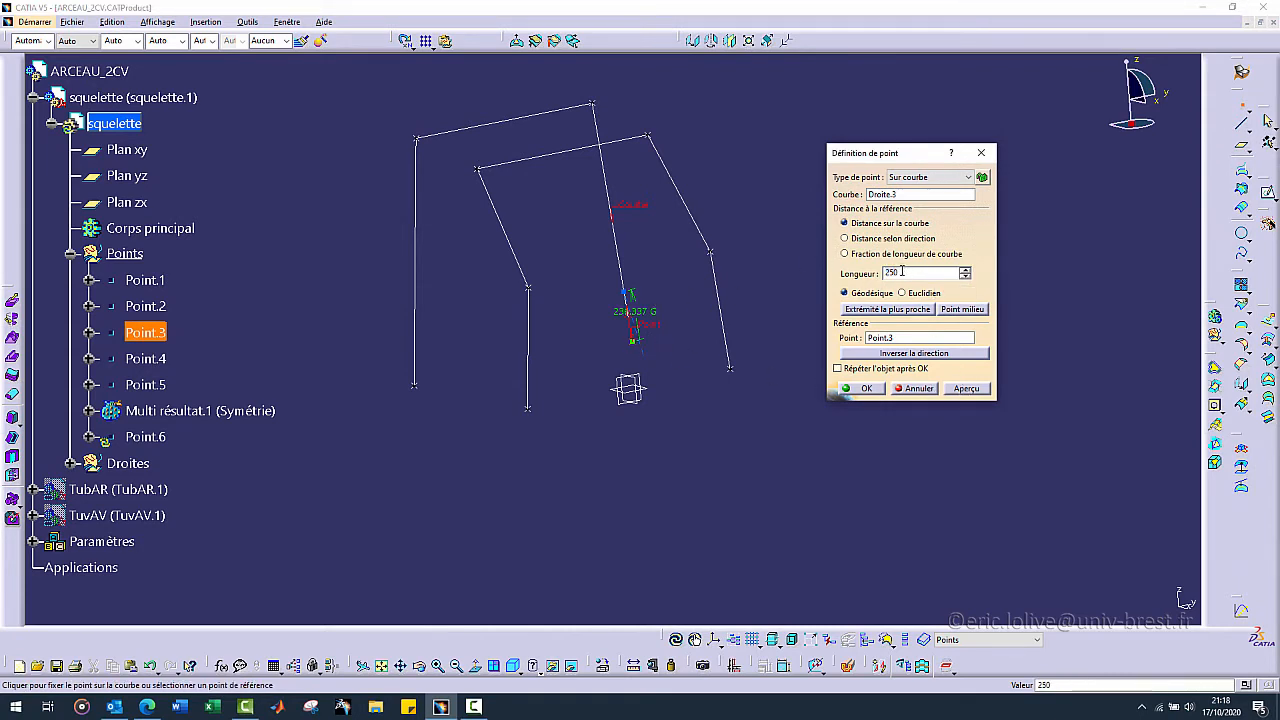
pyautogui.click(872, 390)
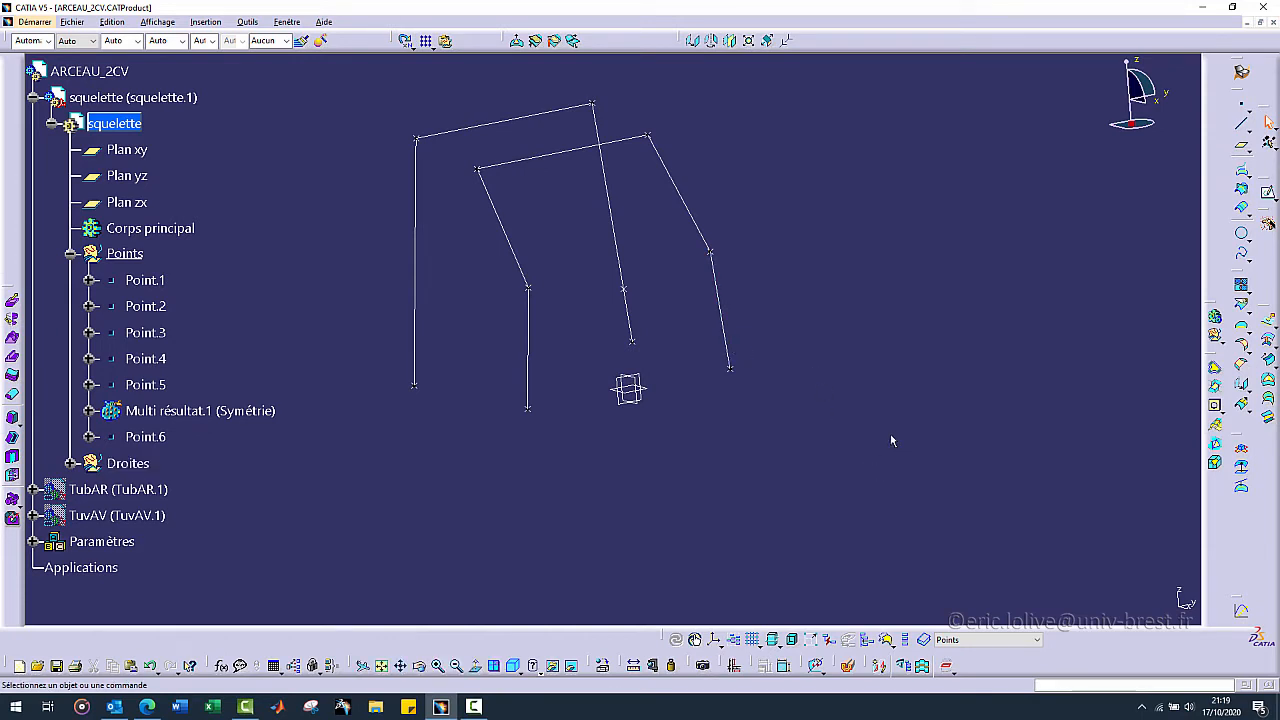
# - Create a point on the skeleton line Droite.8, 50 mm up the line from its lower endpoint Point.1
pyautogui.click(1241, 103)
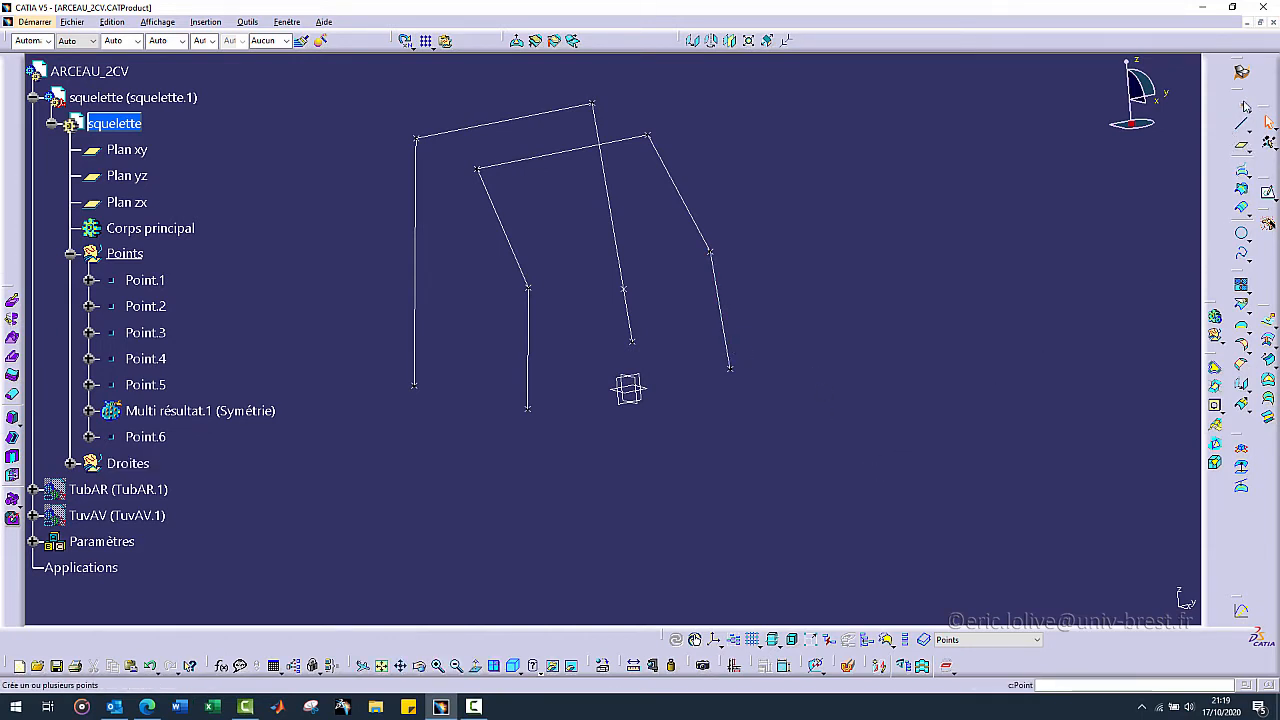
pyautogui.click(733, 353)
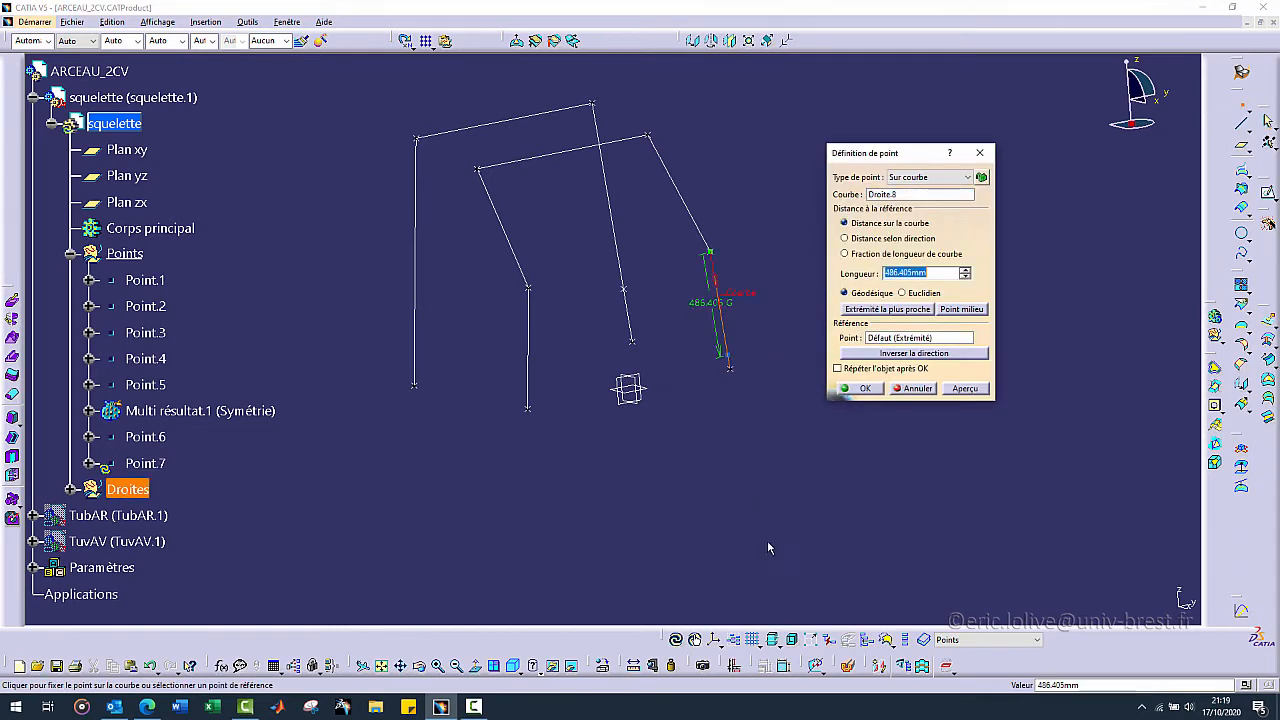
pyautogui.click(889, 342)
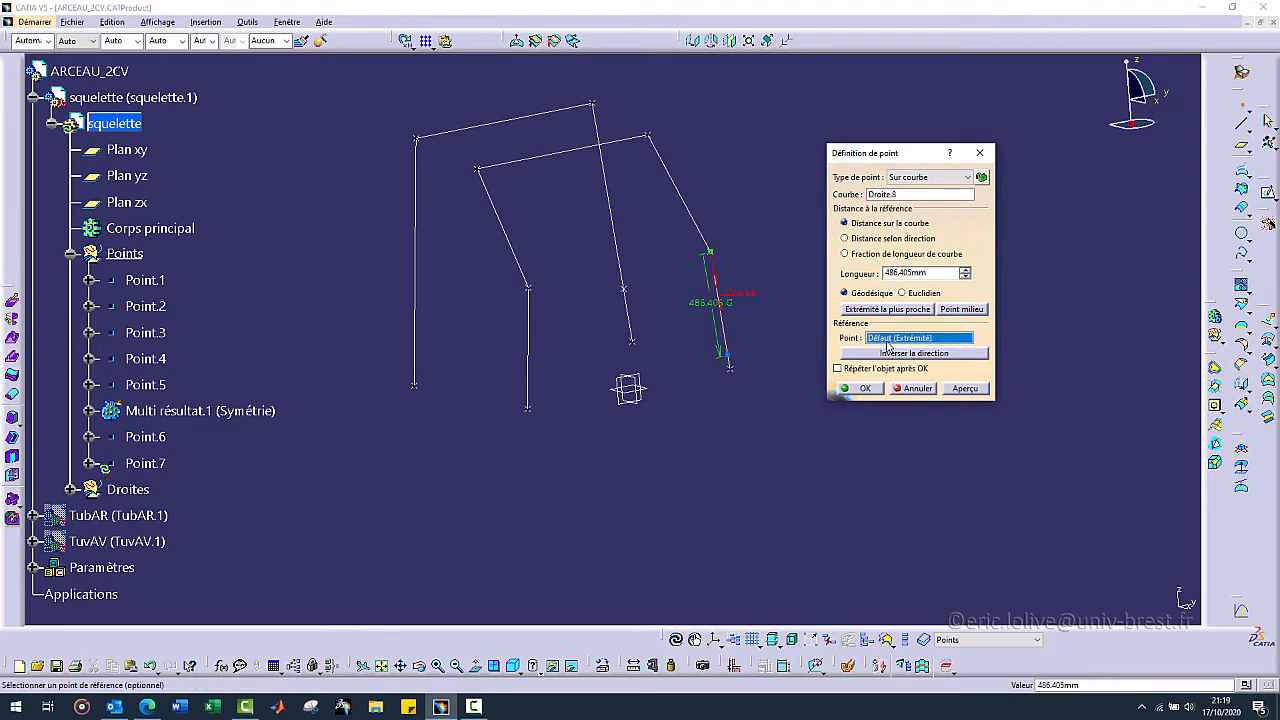
pyautogui.click(731, 370)
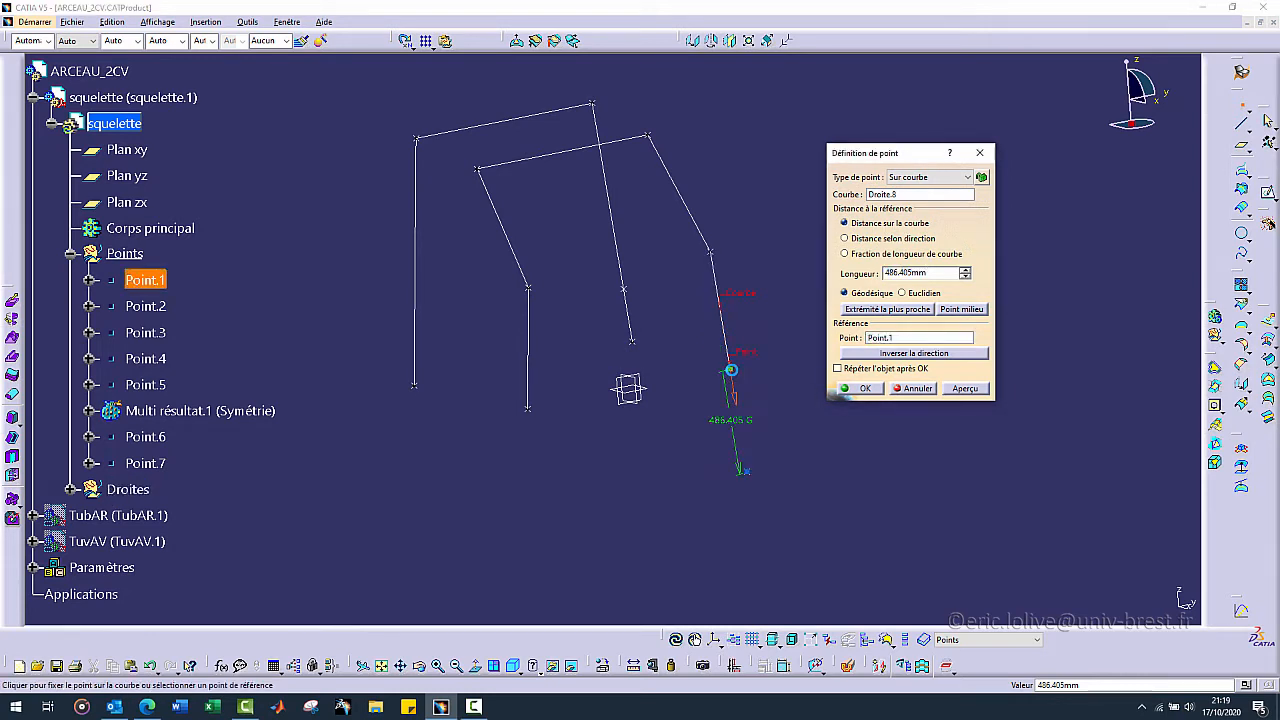
pyautogui.click(738, 407)
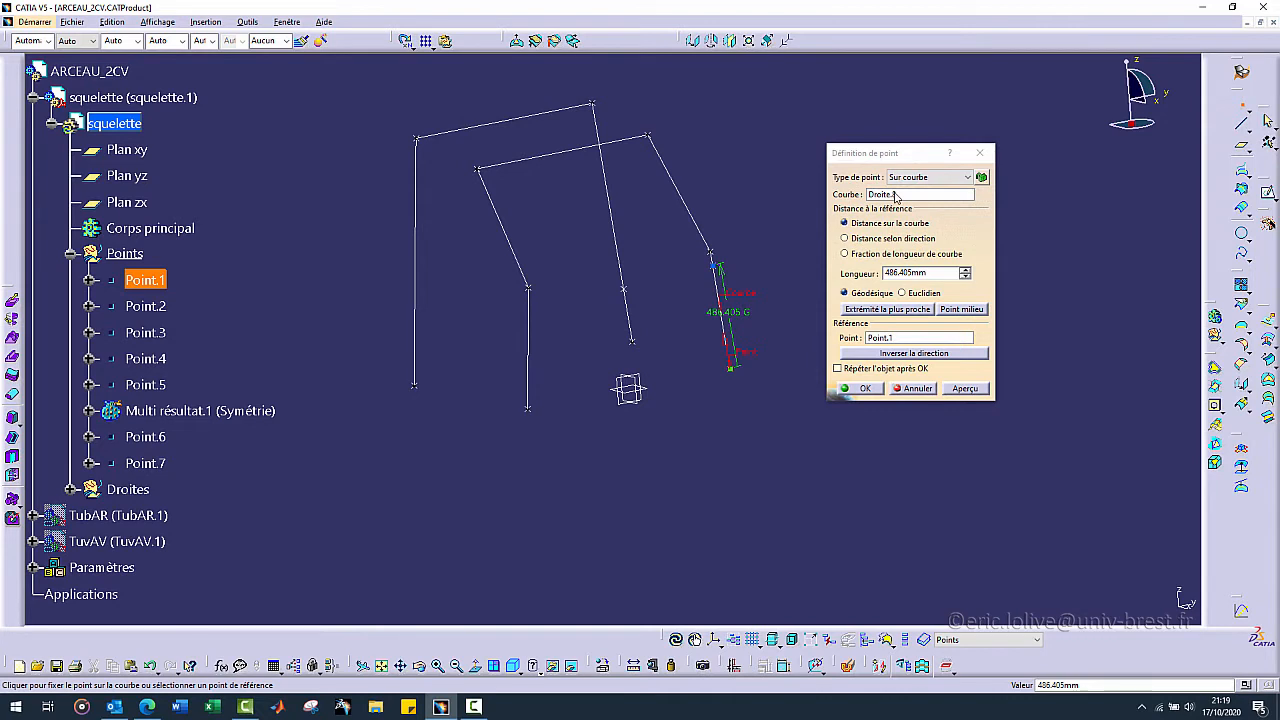
pyautogui.click(939, 275)
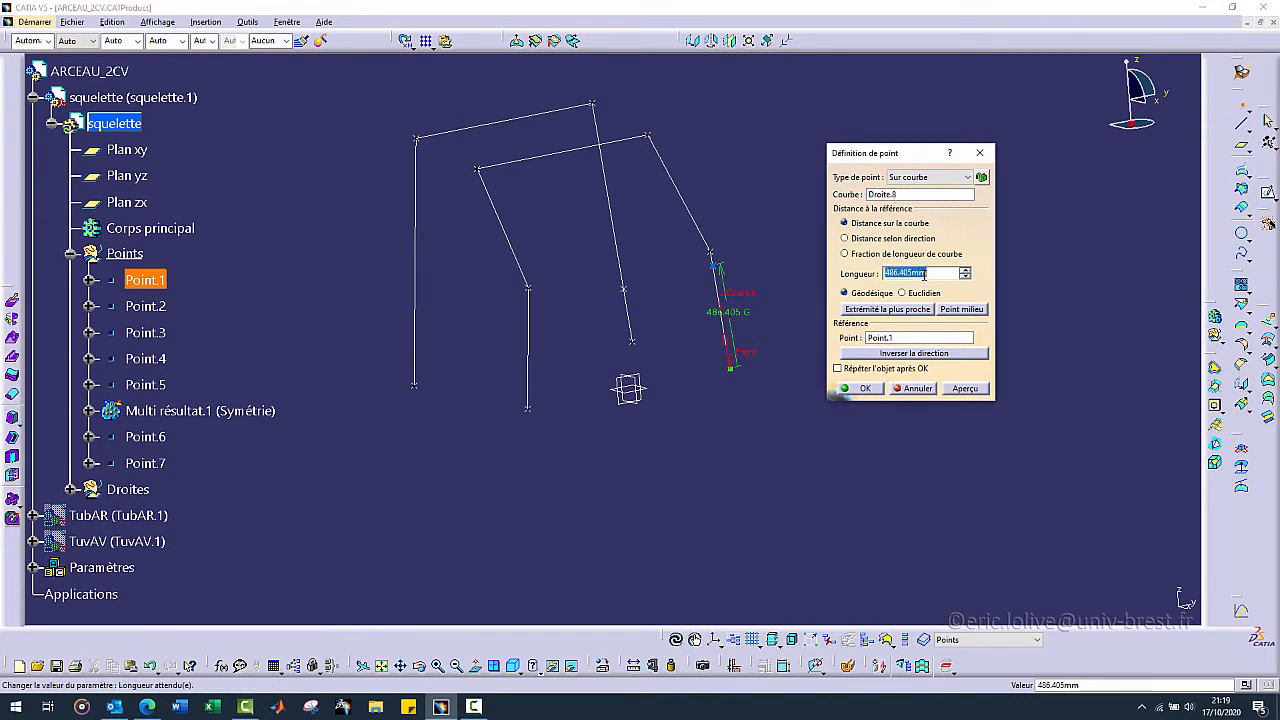
pyautogui.click(939, 275)
pyautogui.moveTo(887, 272); pyautogui.dragTo(884, 272)
pyautogui.write('50')
pyautogui.click(953, 390)
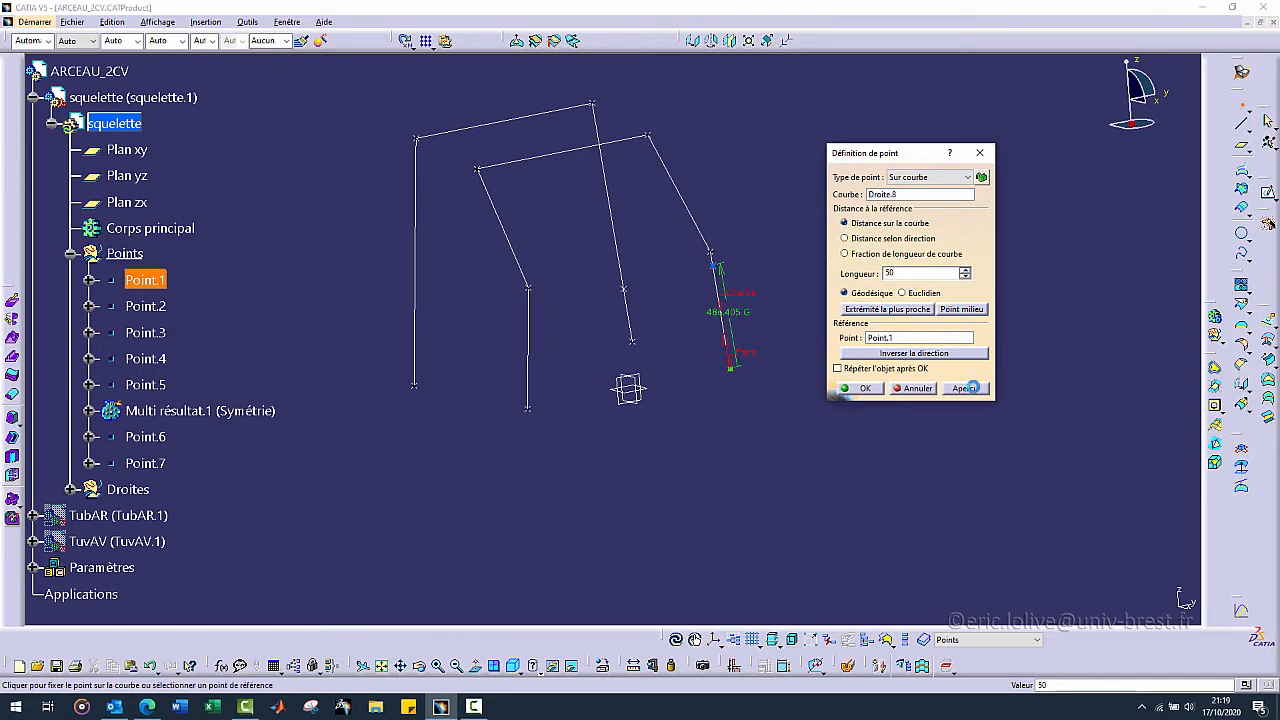
pyautogui.click(865, 388)
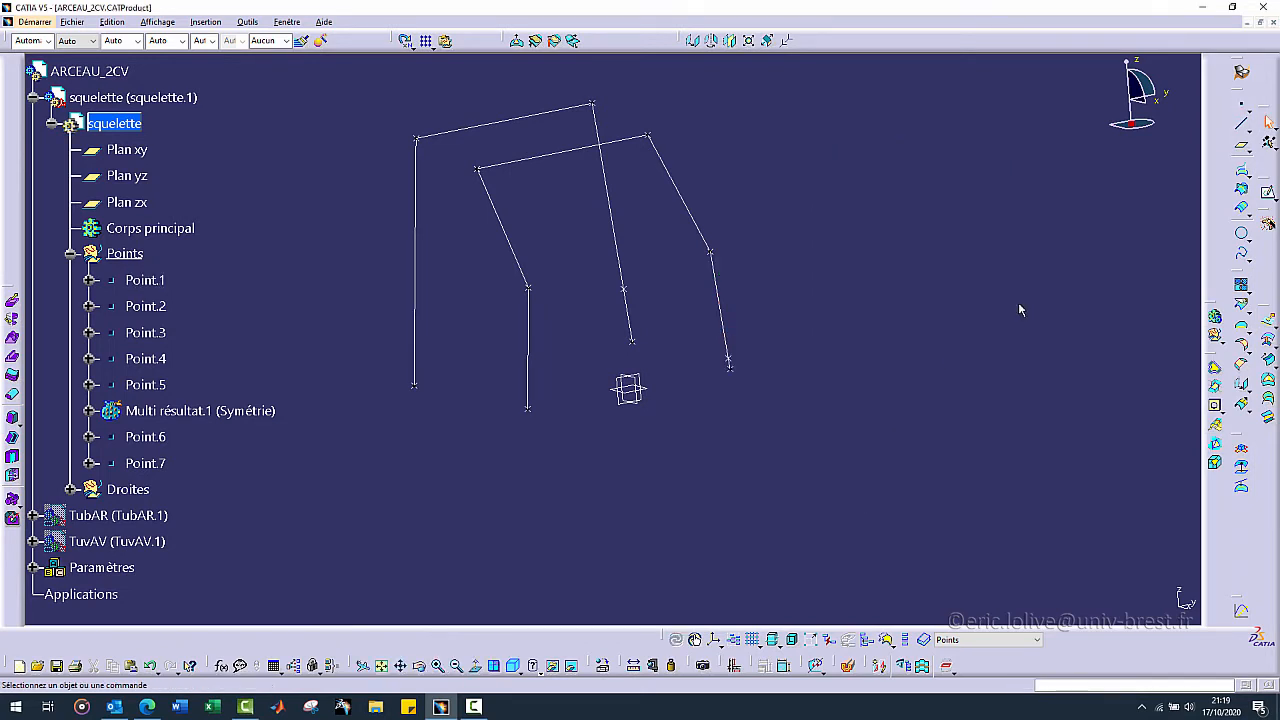
# - Create a Point-Point line joining the new points on Droite.3 and Droite.8, and reactivate the ARCEAU_2CV assembly
pyautogui.click(1241, 122)
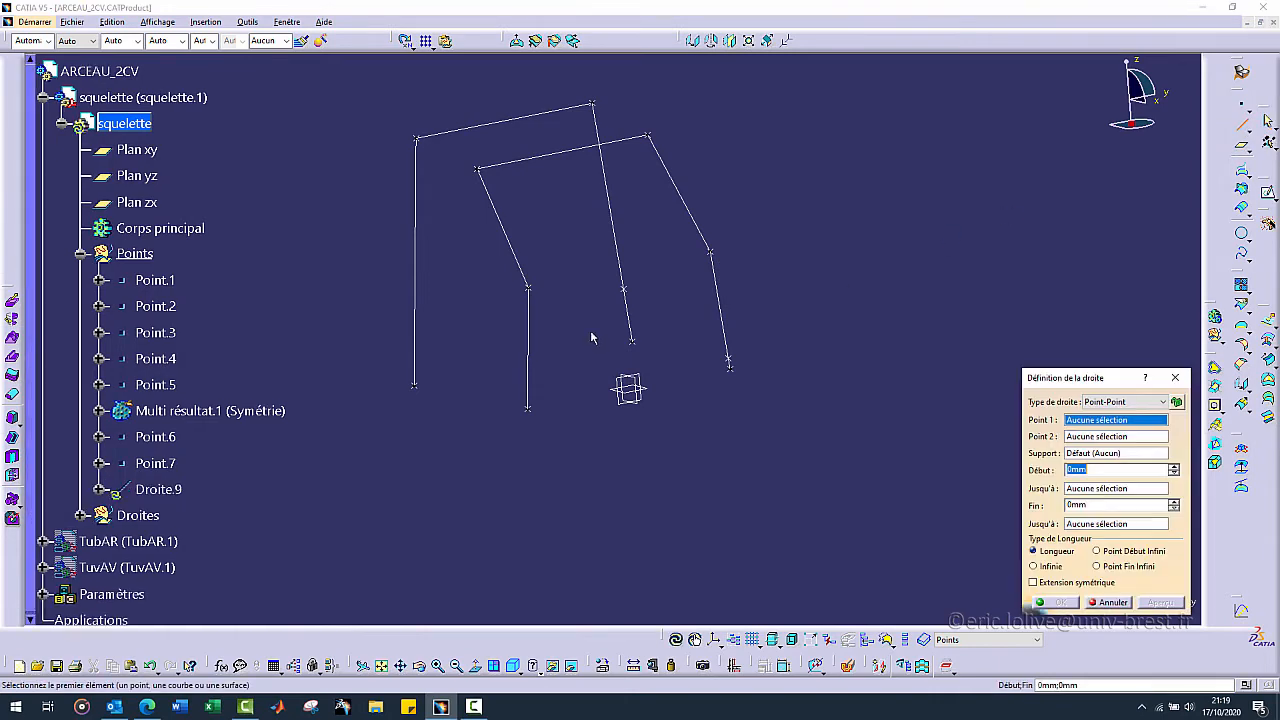
pyautogui.click(630, 292)
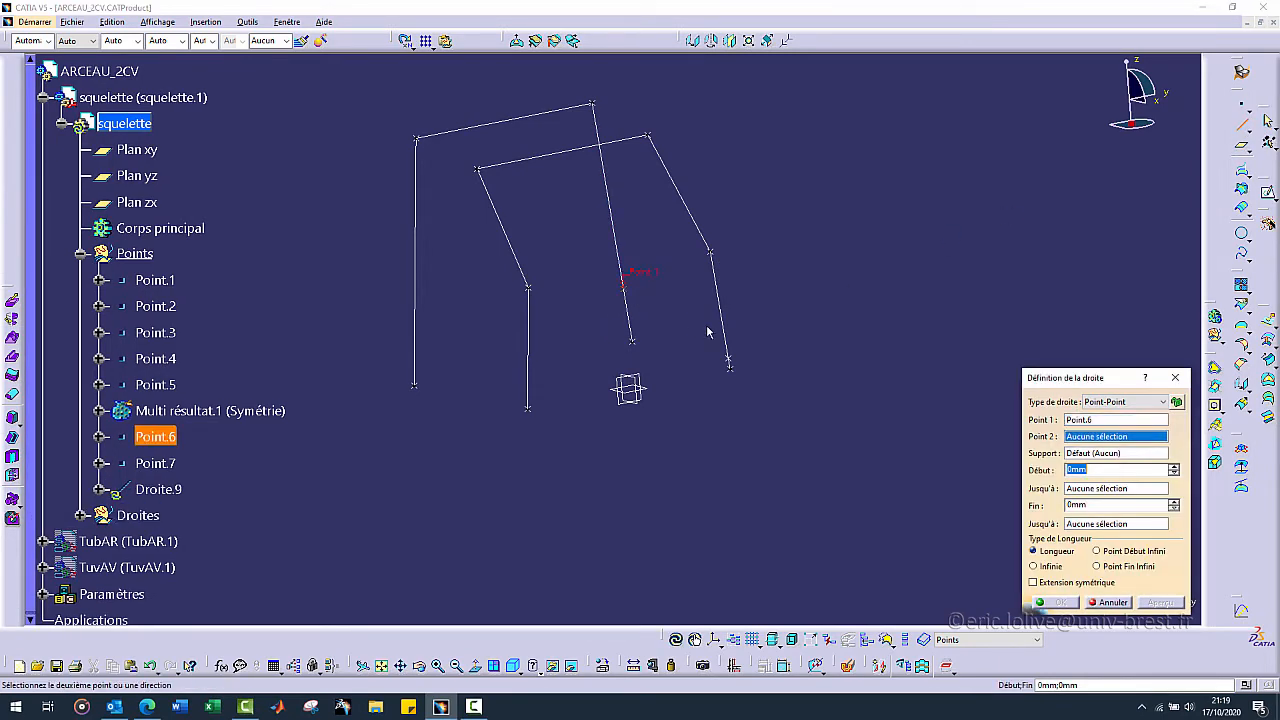
pyautogui.click(733, 363)
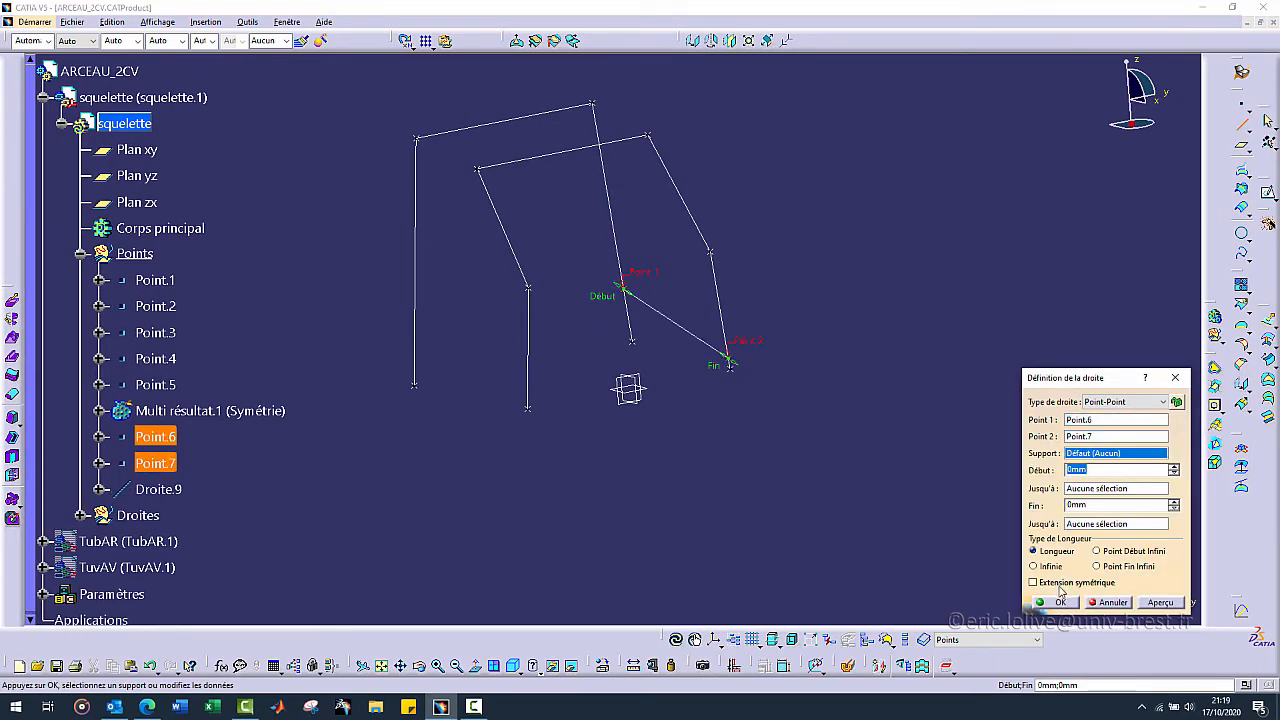
pyautogui.click(1060, 602)
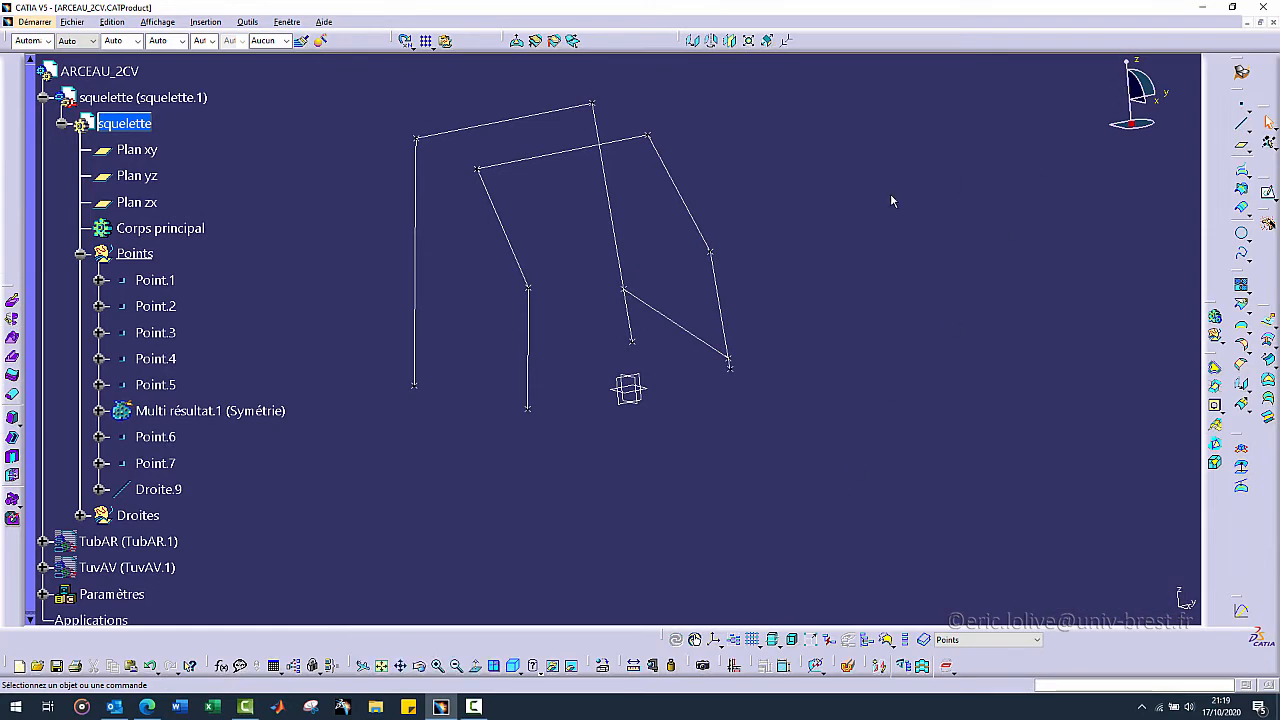
pyautogui.doubleClick(96, 71)
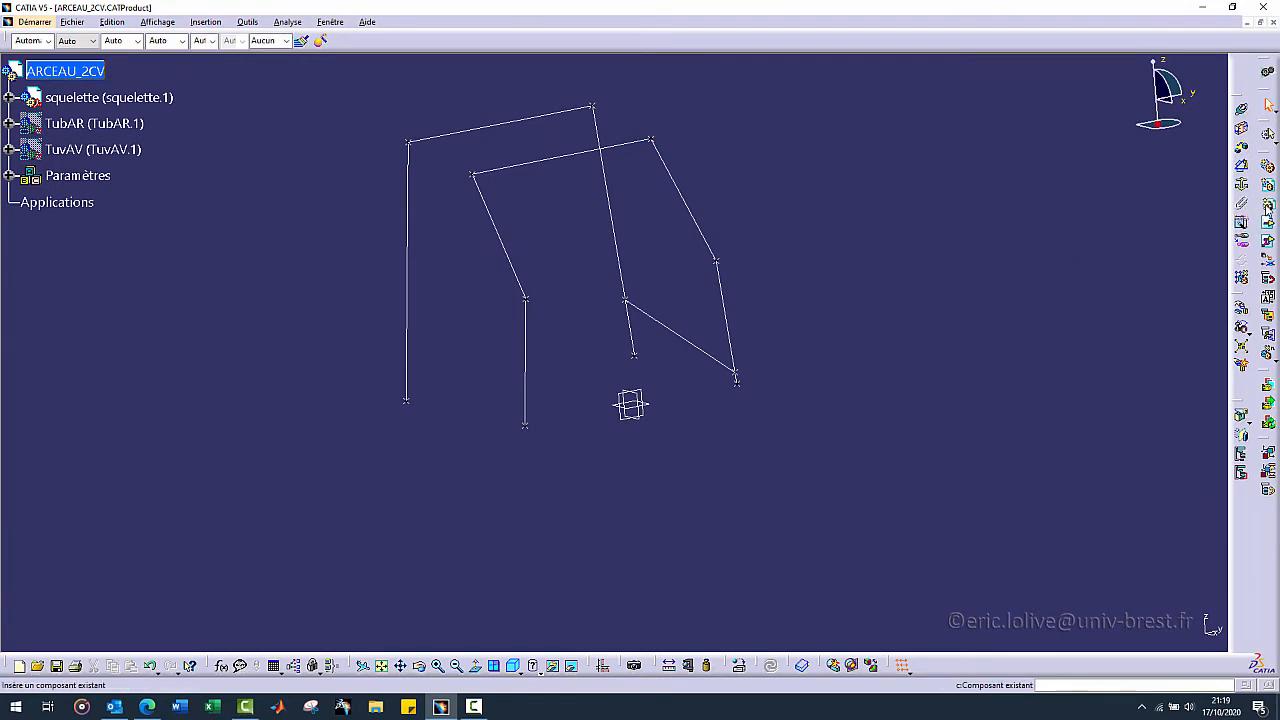
# - Insert a new part named TubBG into the ARCEAU_2CV assembly
pyautogui.click(1268, 207)
pyautogui.click(100, 72)
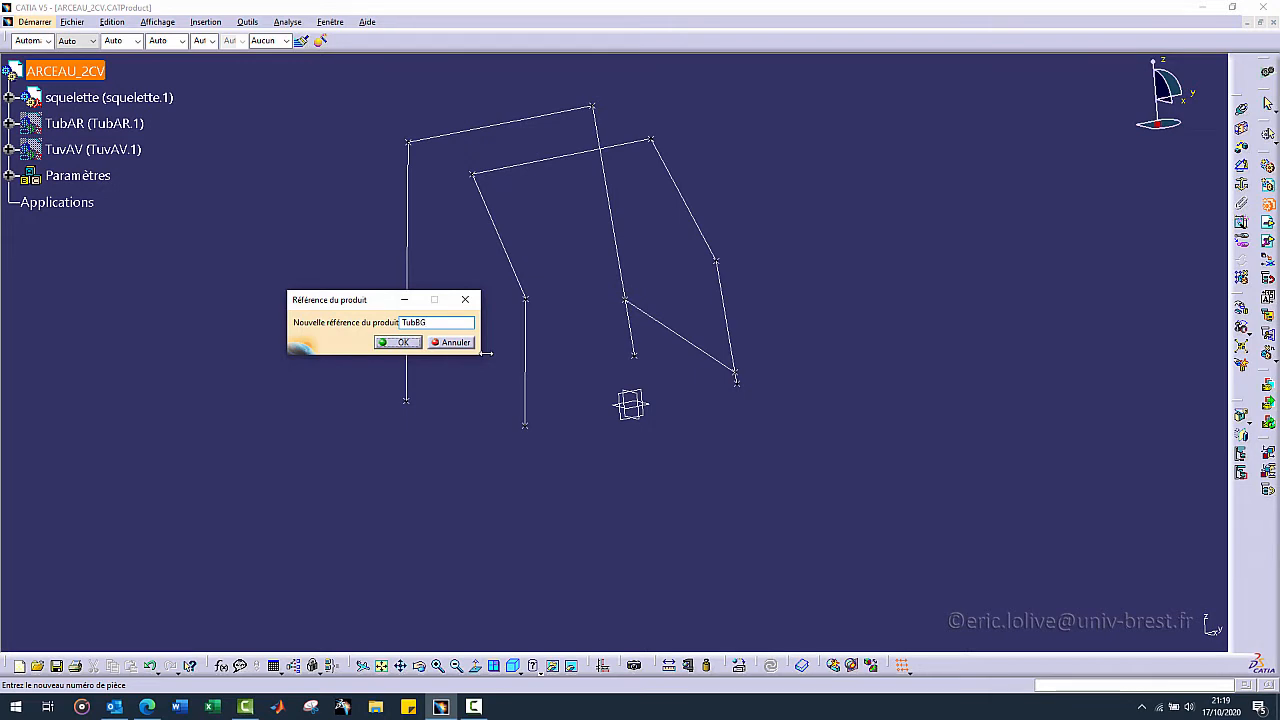
pyautogui.press('Return')
pyautogui.click(733, 405)
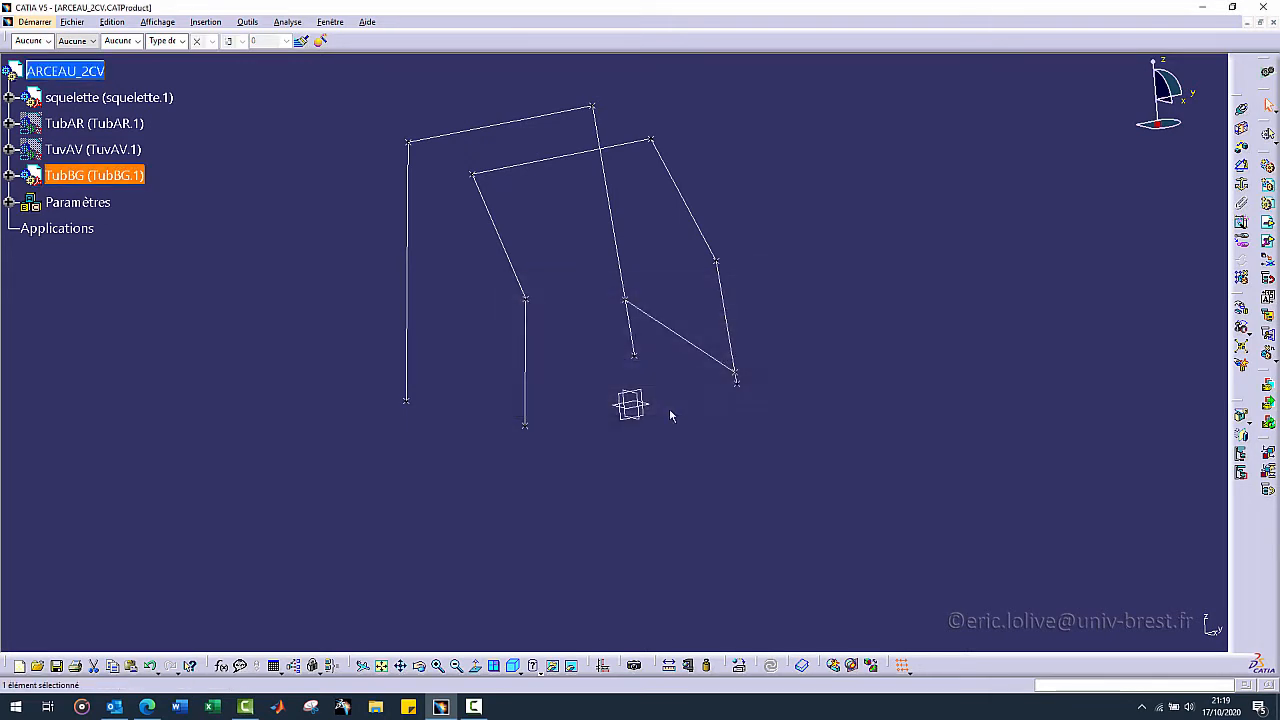
pyautogui.click(936, 245)
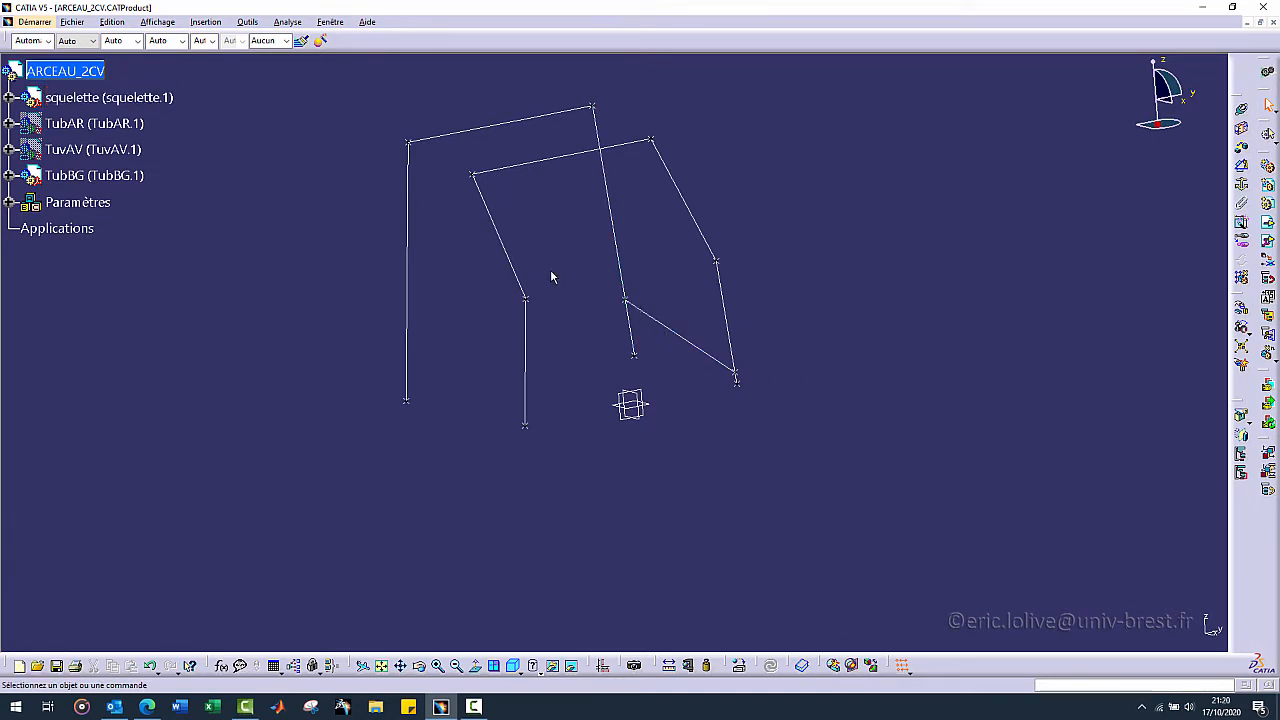
pyautogui.click(9, 97)
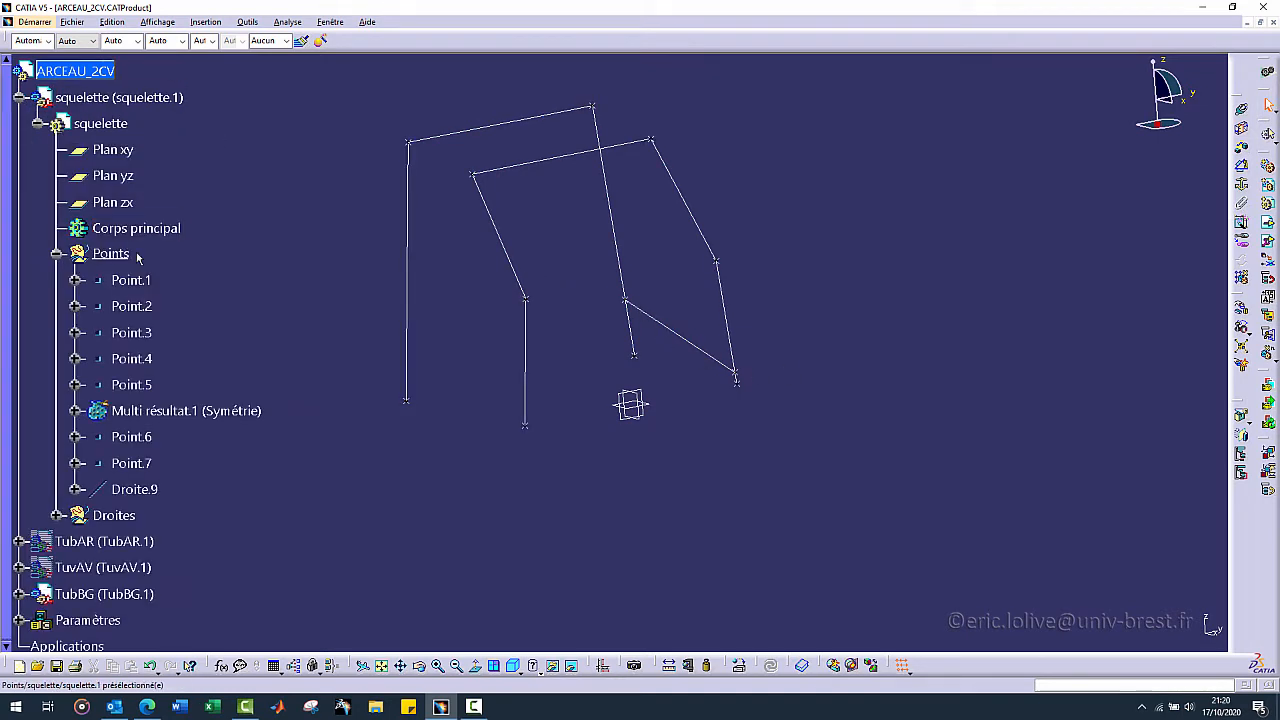
pyautogui.scroll(-1, 251, 241)
pyautogui.scroll(1, 251, 240)
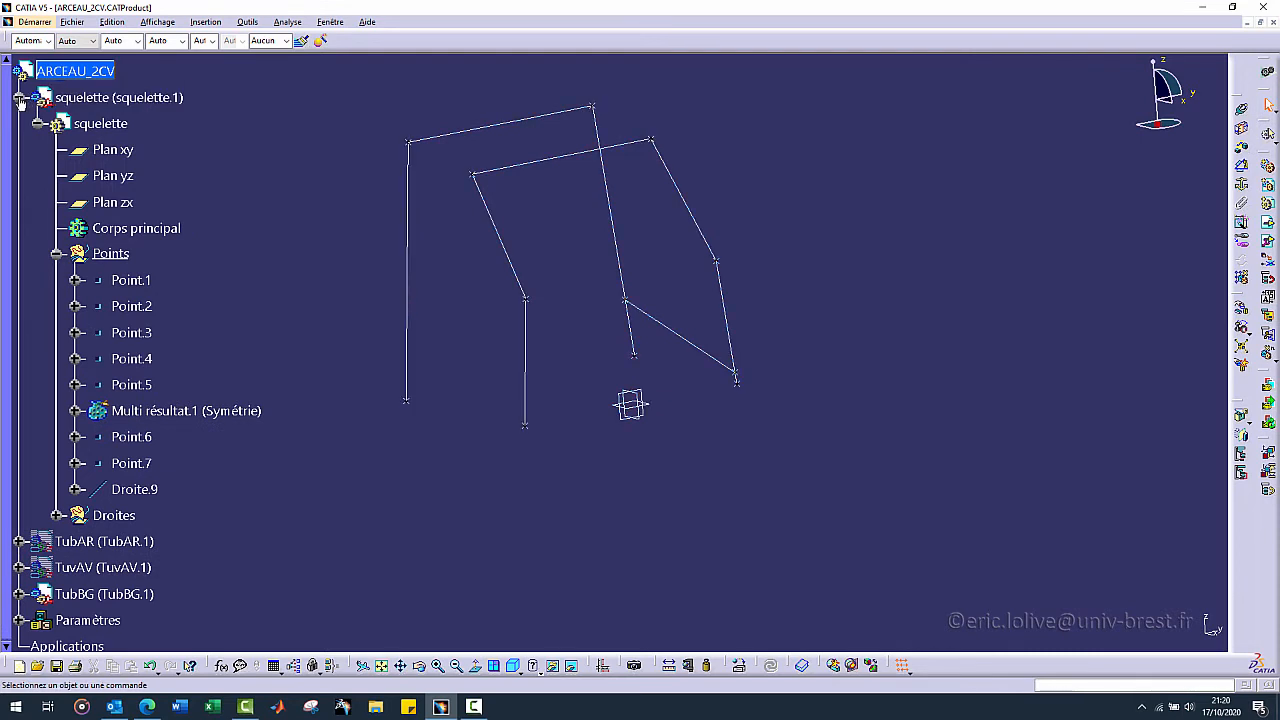
pyautogui.click(19, 97)
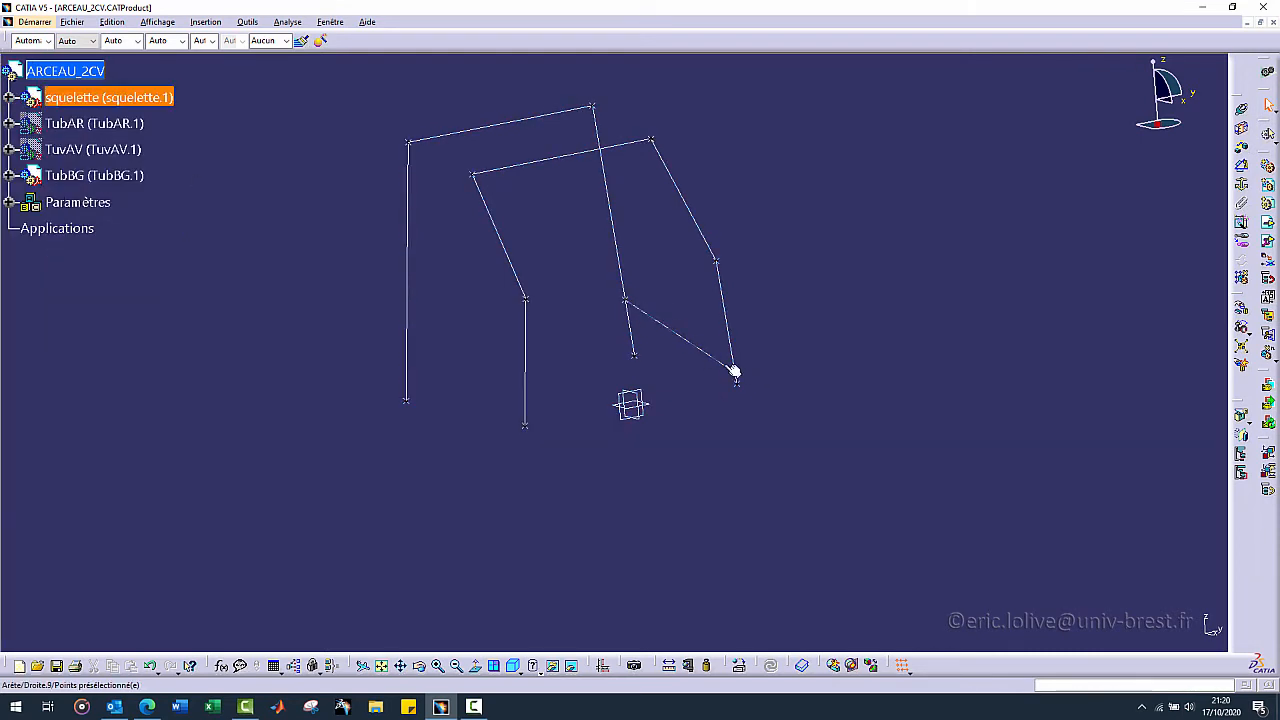
# - Expand the TubBG part and activate it for editing in Generative Shape Design
pyautogui.click(9, 175)
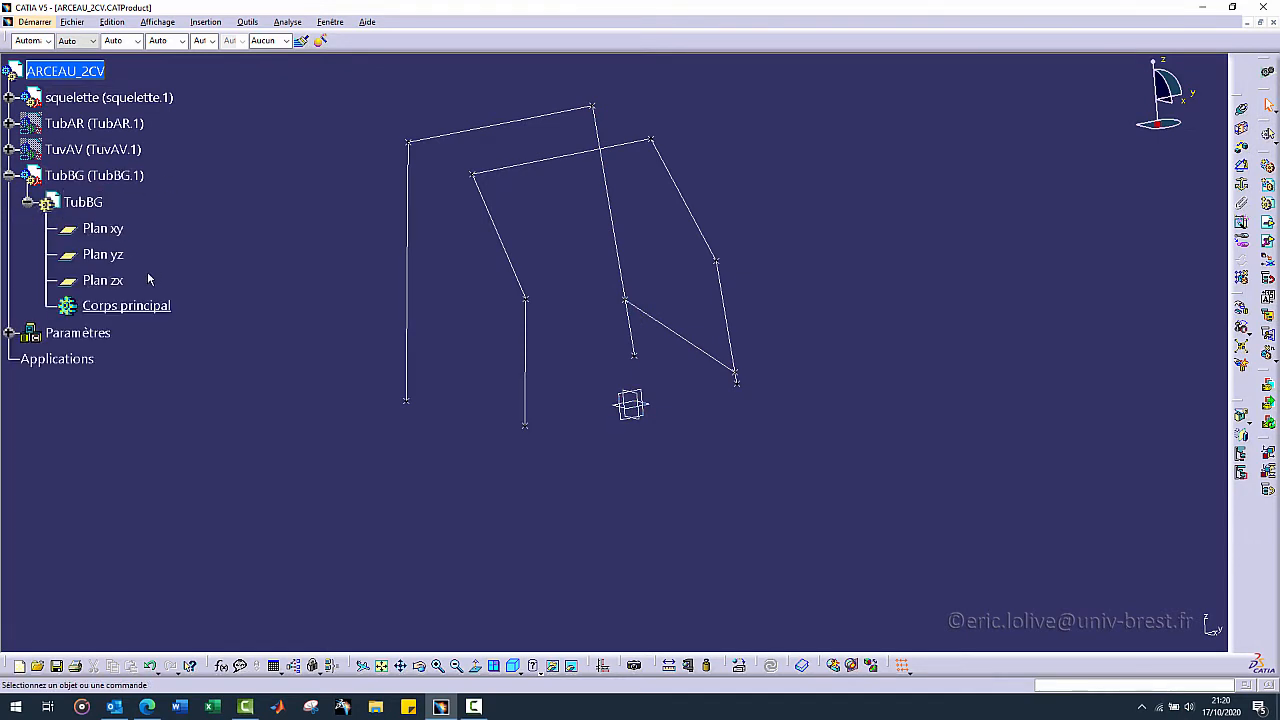
pyautogui.doubleClick(126, 305)
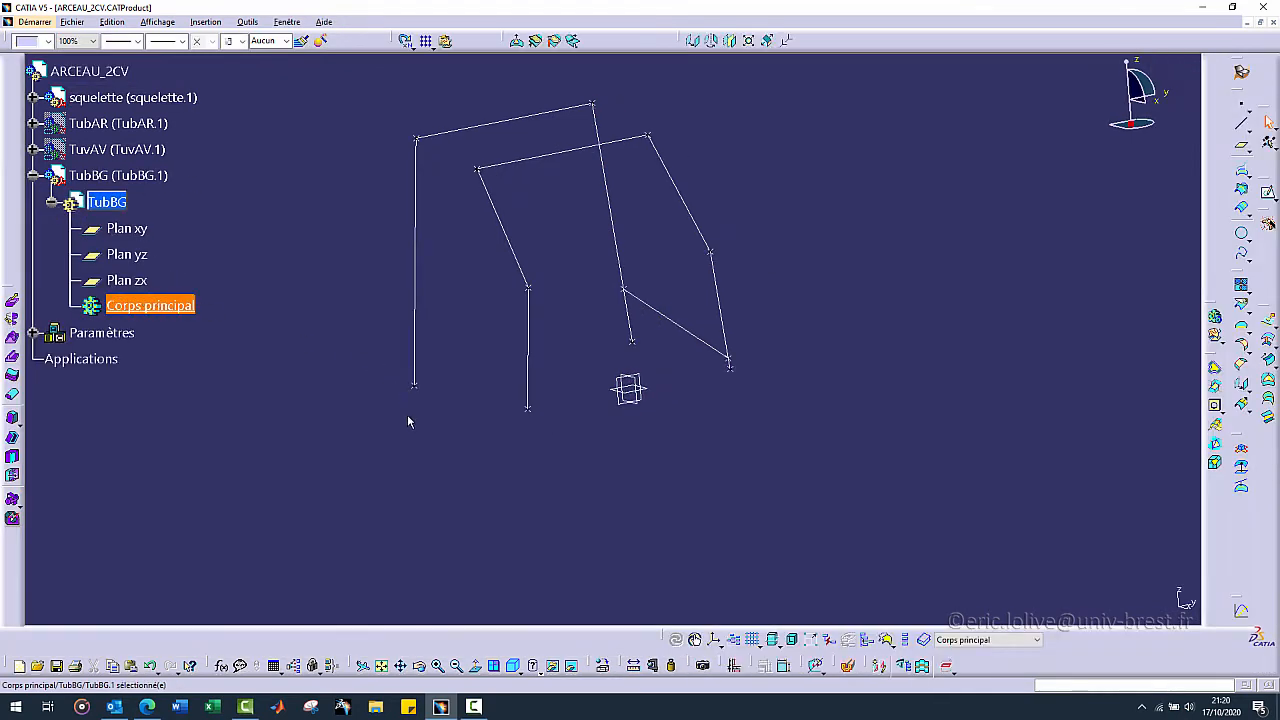
pyautogui.click(410, 404)
# - Create a plane in TubBG normal to the diagonal brace line, through its lower endpoint, keeping links to the selected skeleton elements
pyautogui.click(686, 336)
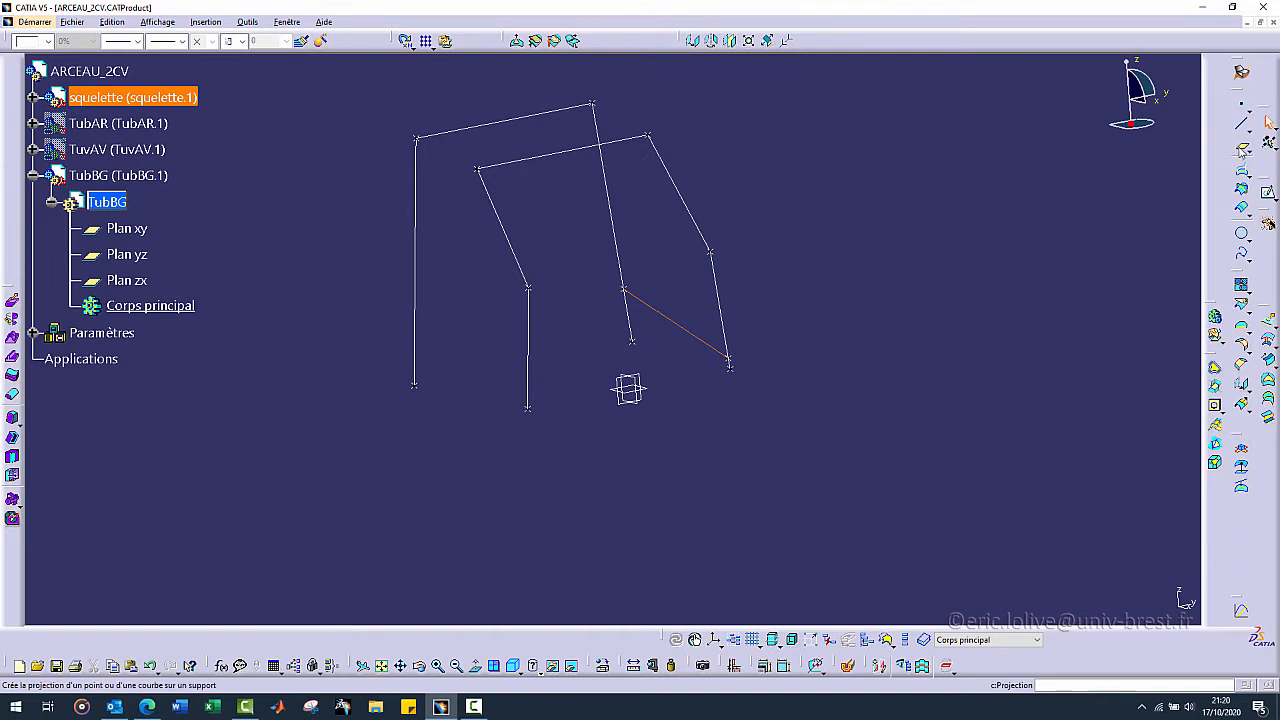
pyautogui.click(1241, 146)
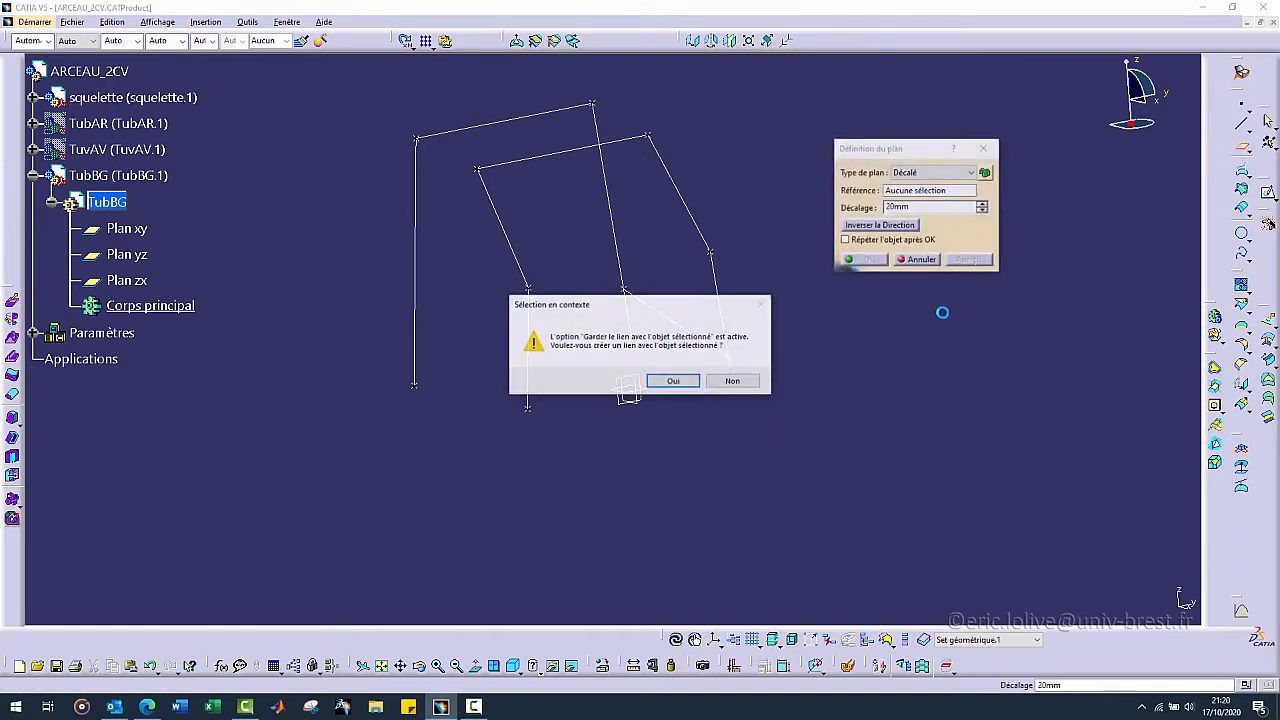
pyautogui.click(672, 382)
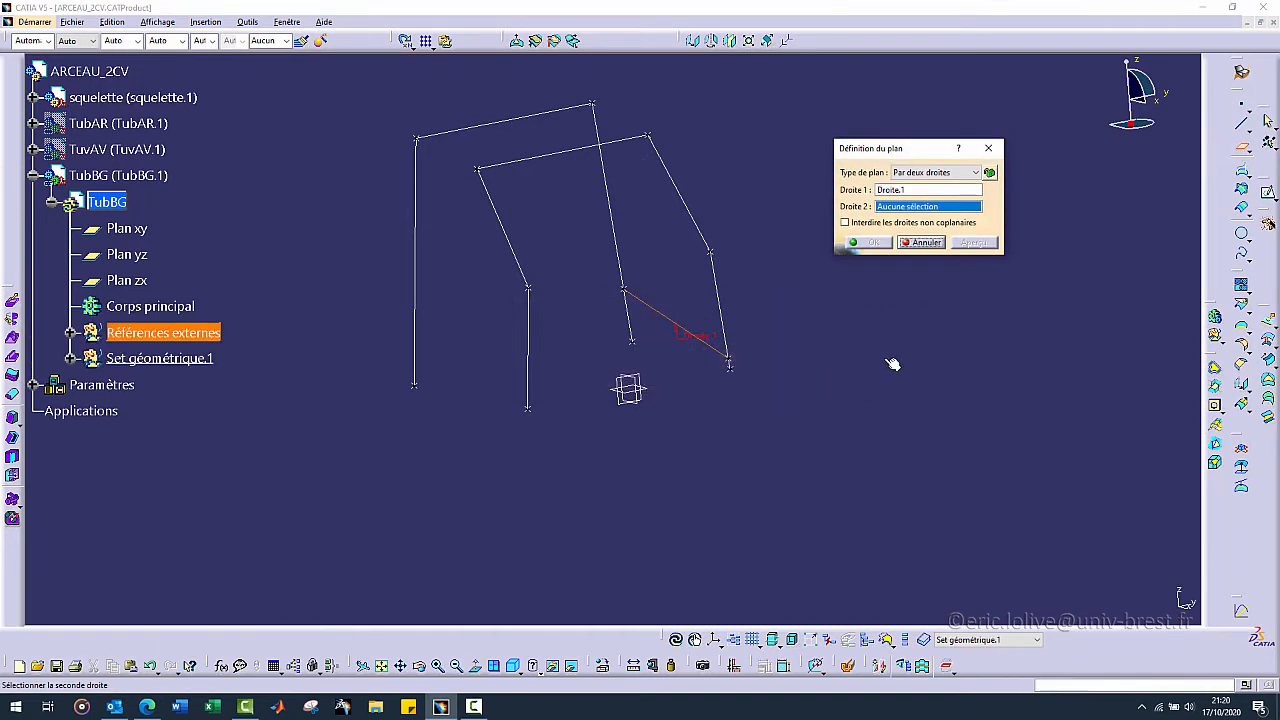
pyautogui.click(920, 172)
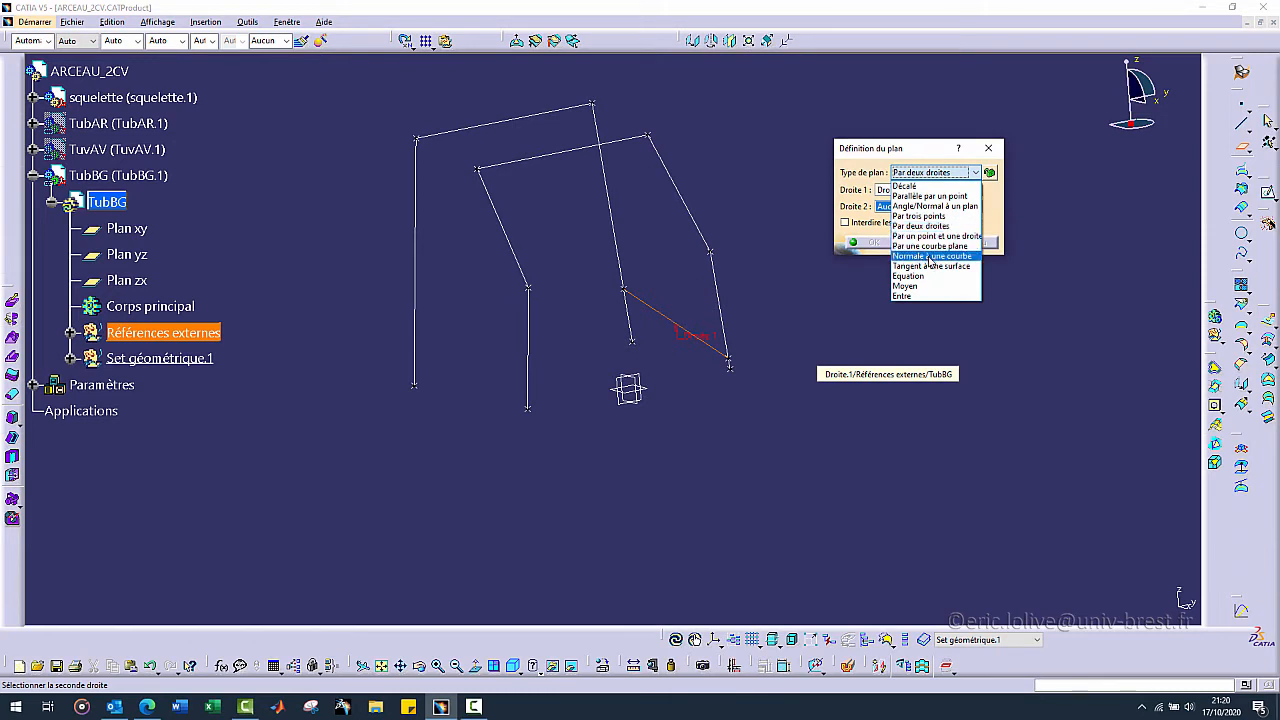
pyautogui.click(922, 262)
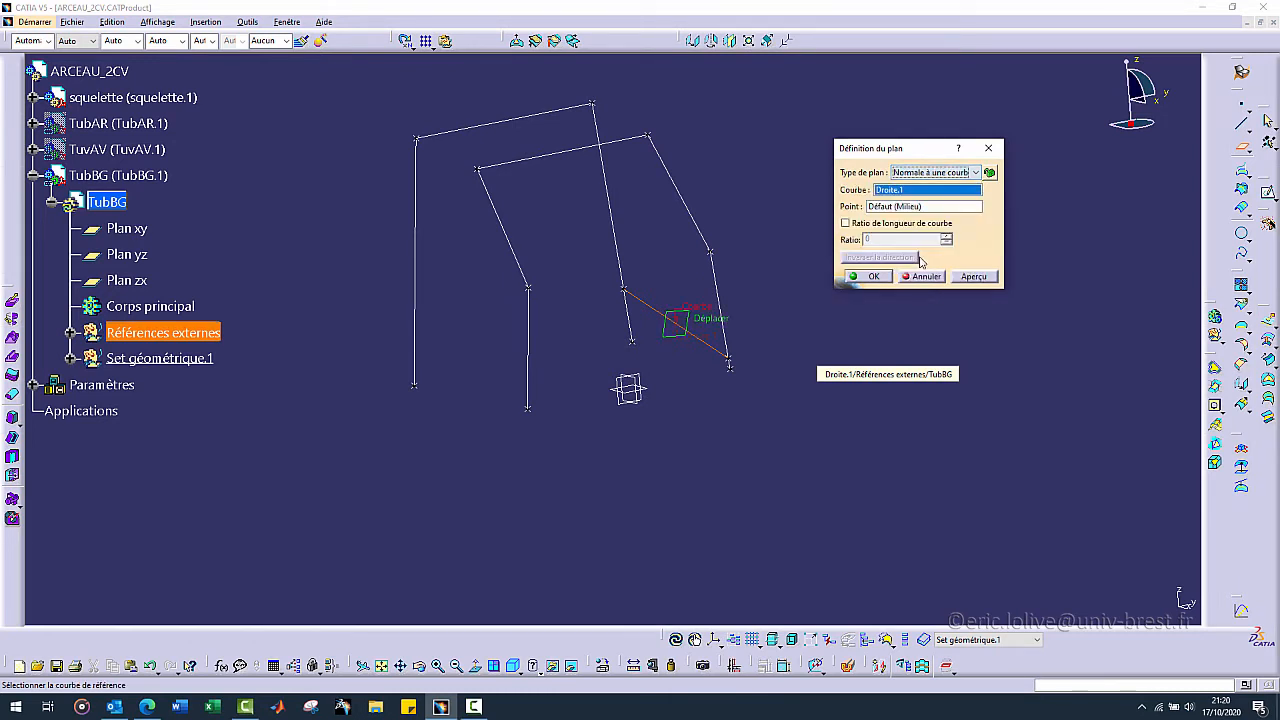
pyautogui.click(885, 207)
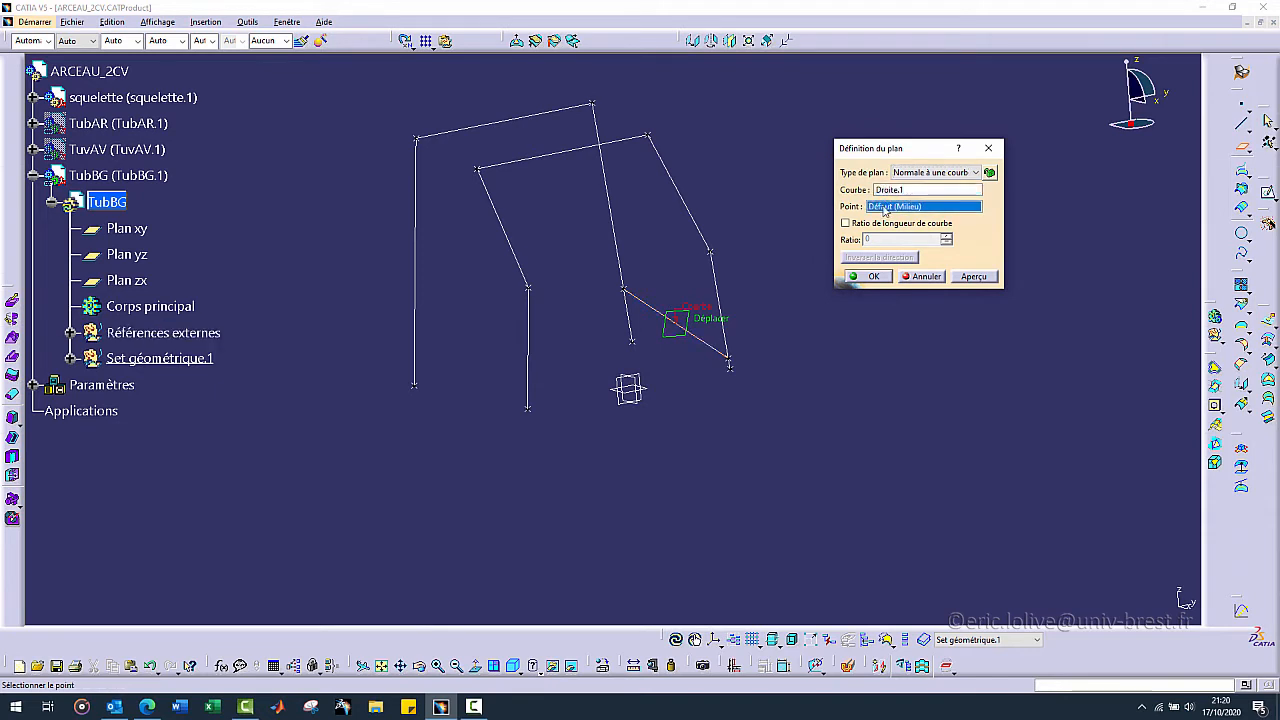
pyautogui.click(735, 365)
pyautogui.click(672, 380)
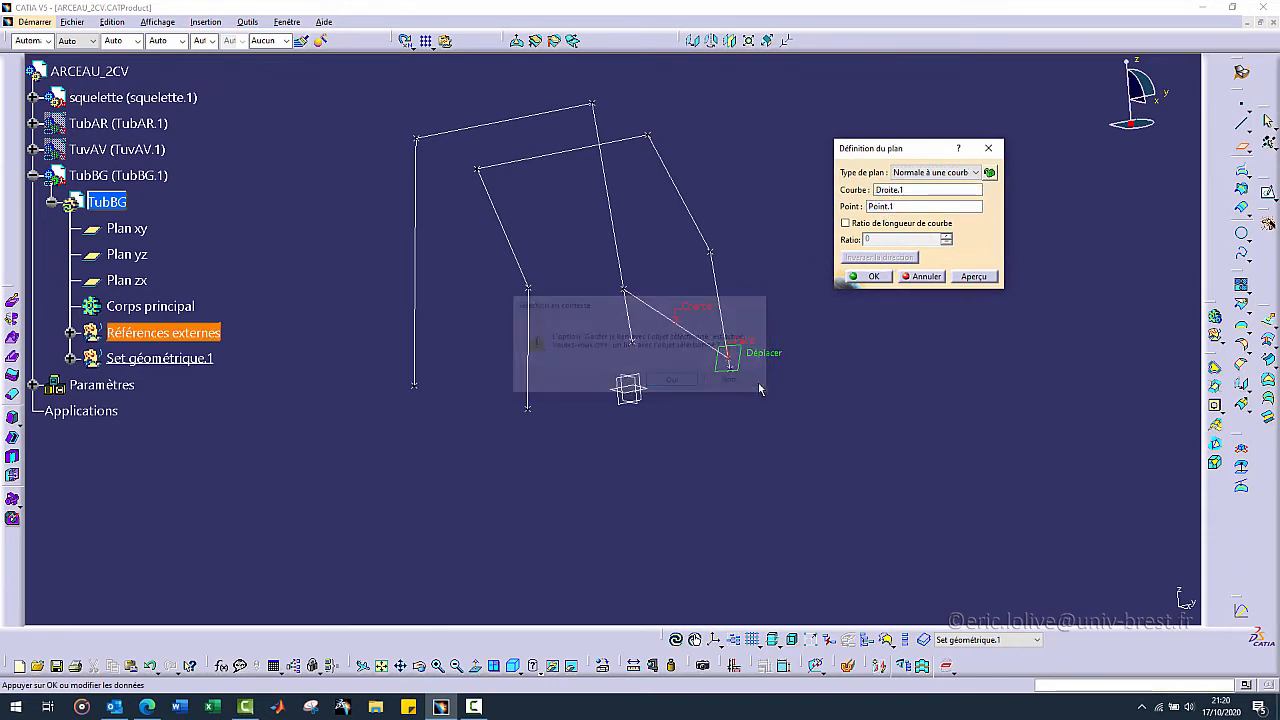
pyautogui.click(876, 277)
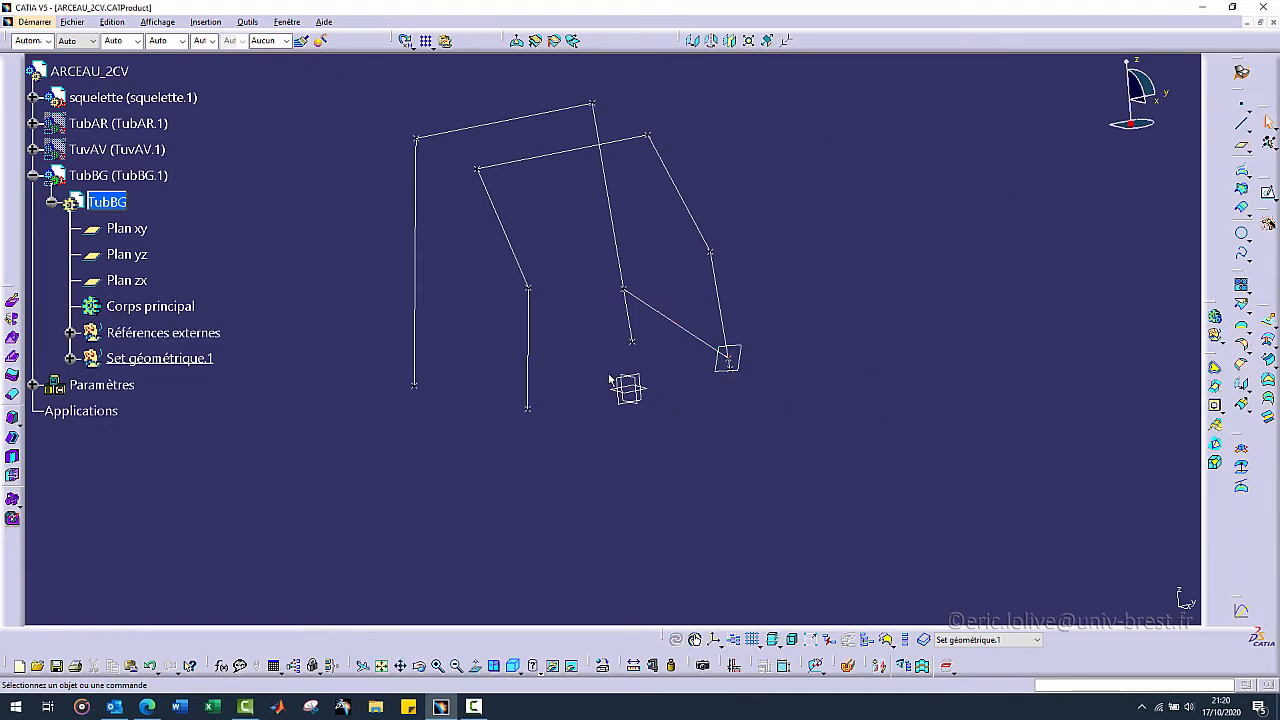
# - Try to hide the skeleton's Points set and the whole squelette component
pyautogui.click(33, 98)
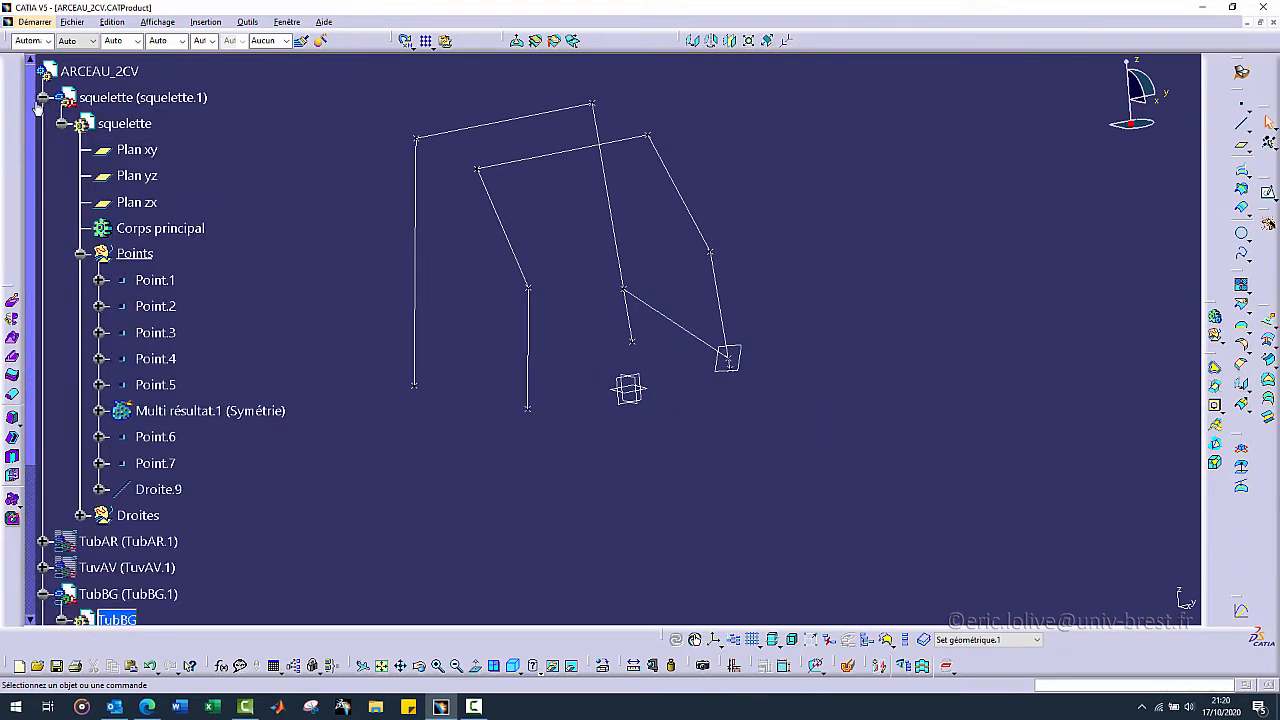
pyautogui.rightClick(132, 253)
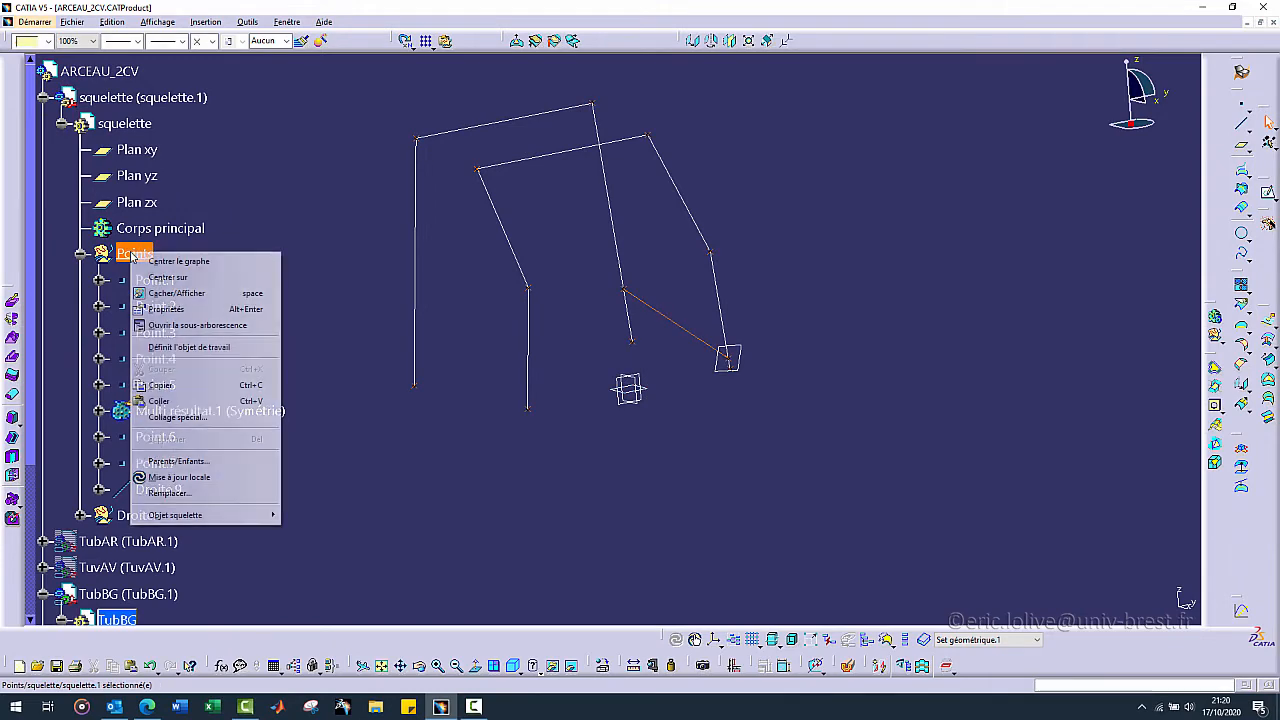
pyautogui.click(176, 293)
pyautogui.rightClick(127, 95)
pyautogui.click(186, 118)
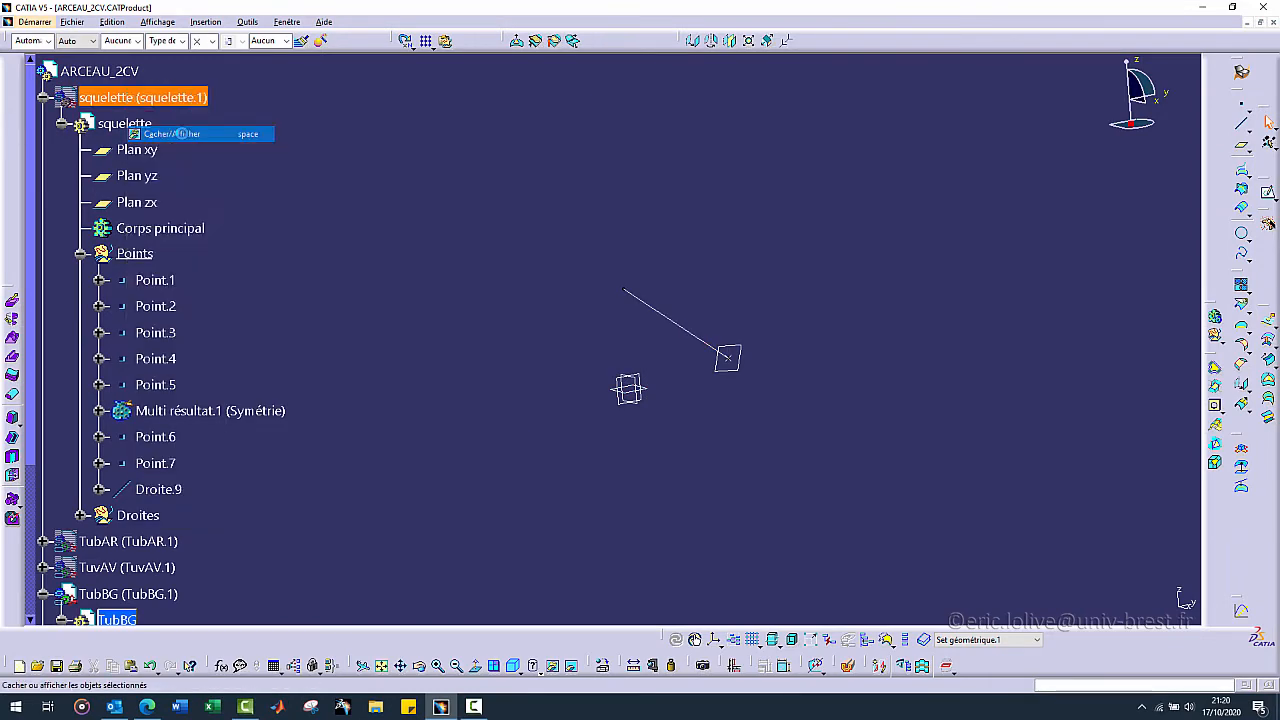
# - Collapse the Points set and hide it with the squelette part active
pyautogui.click(69, 252)
pyautogui.rightClick(140, 256)
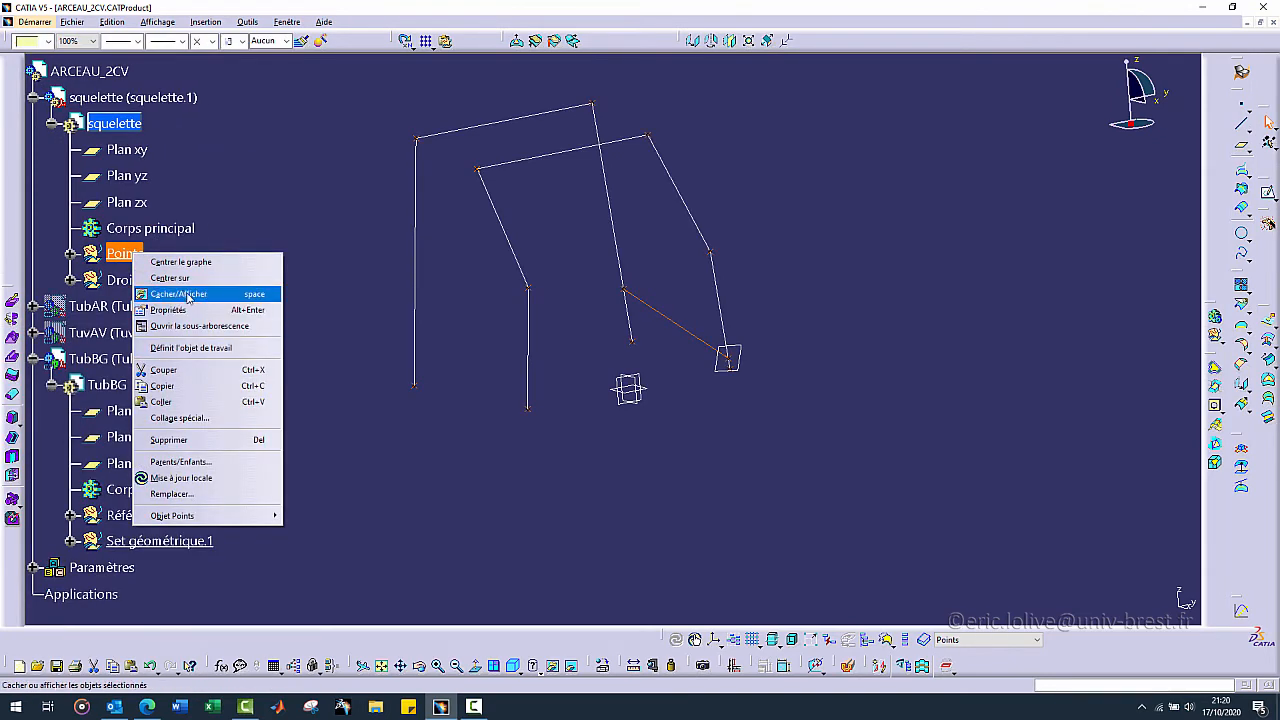
pyautogui.click(187, 295)
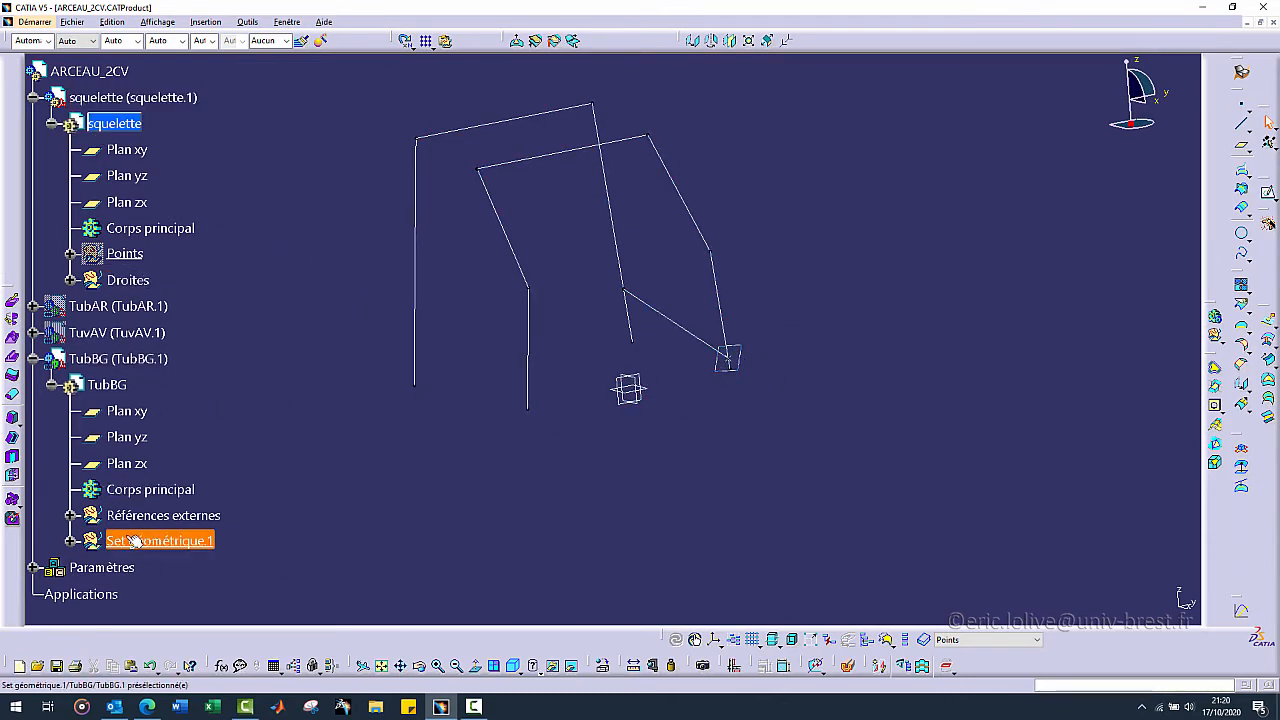
# - Expand Set géométrique.1 in TubBG and make TubBG the active part again
pyautogui.click(70, 540)
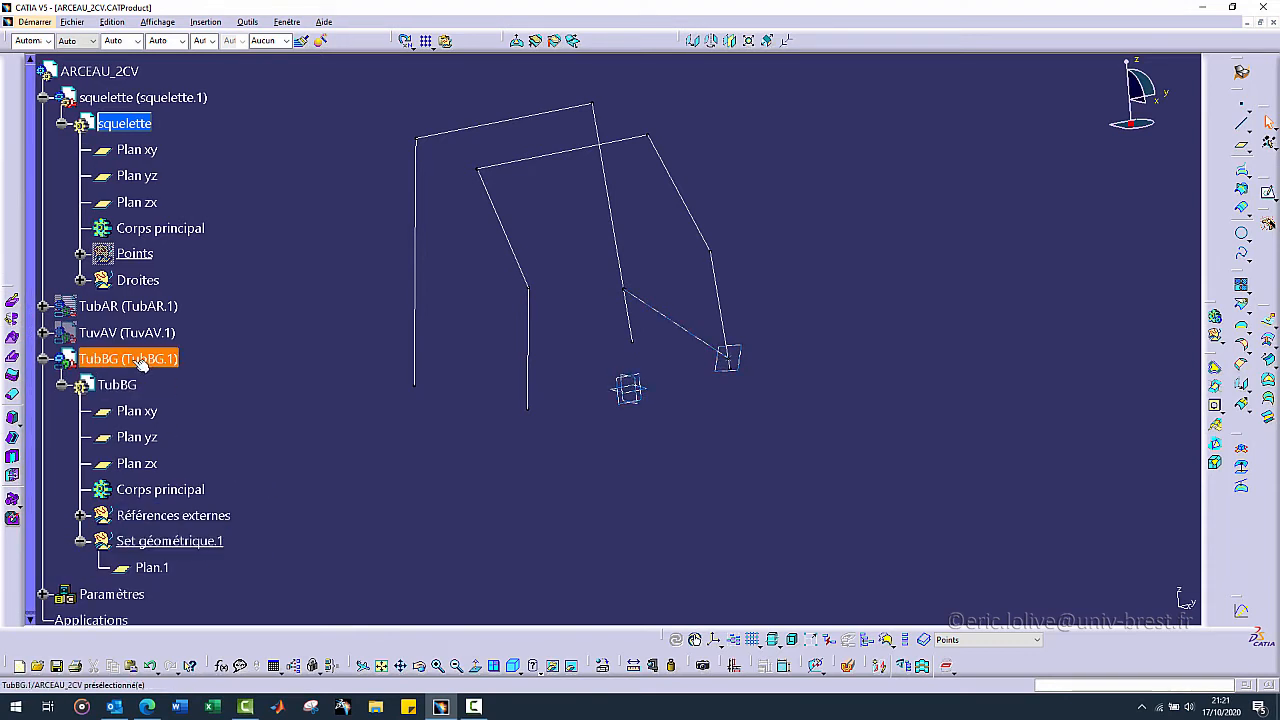
pyautogui.doubleClick(160, 492)
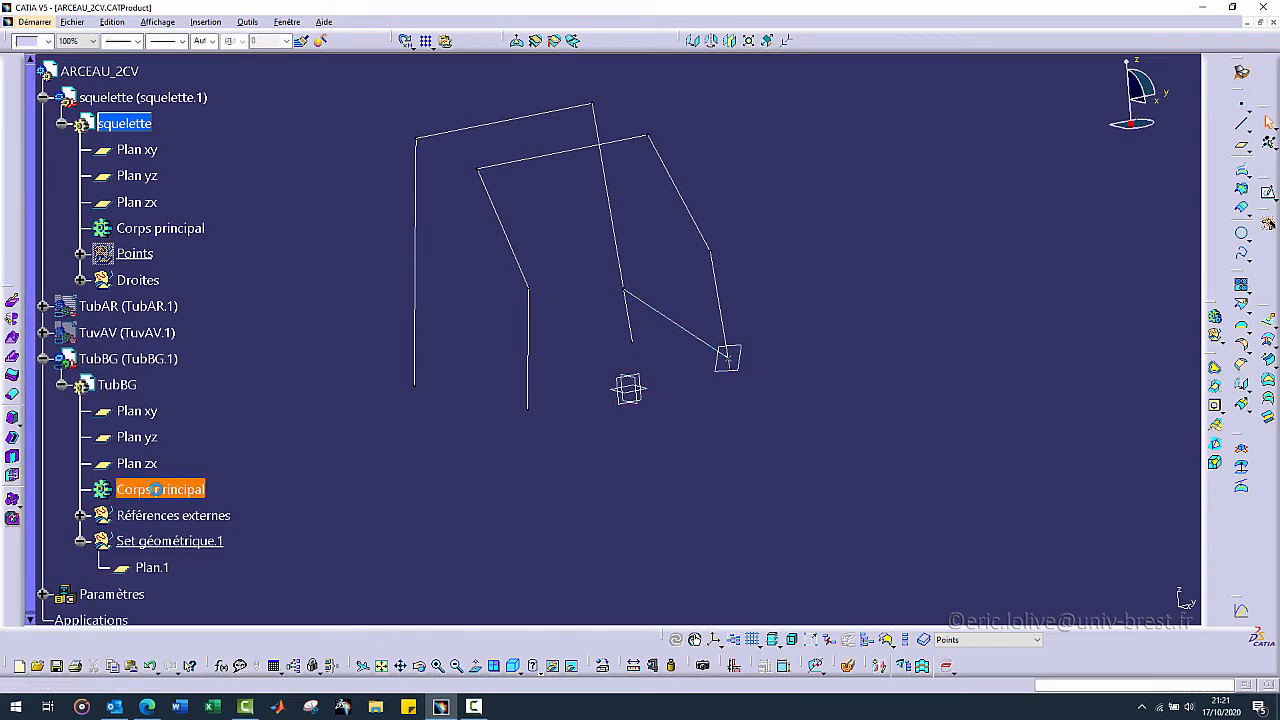
pyautogui.click(876, 383)
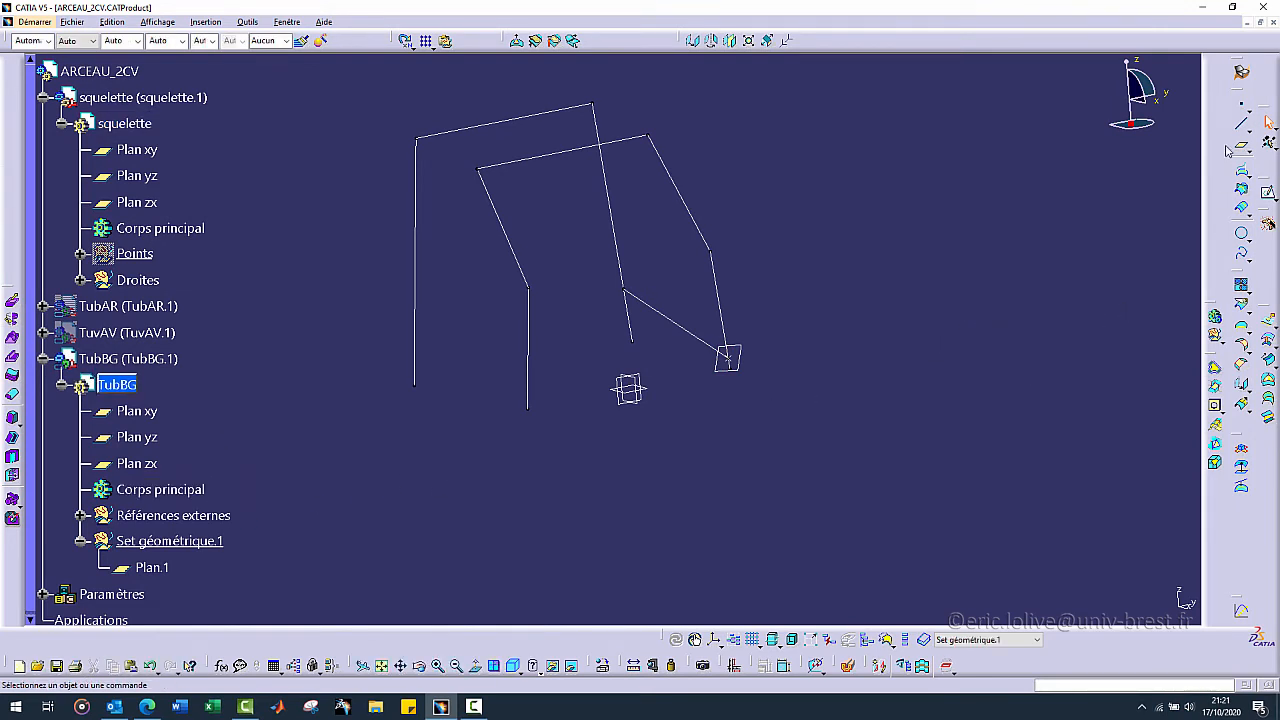
# - Sketch two concentric circles on Plan.1, about 312 mm and 722 mm in diameter, clear of the skeleton
pyautogui.click(750, 354)
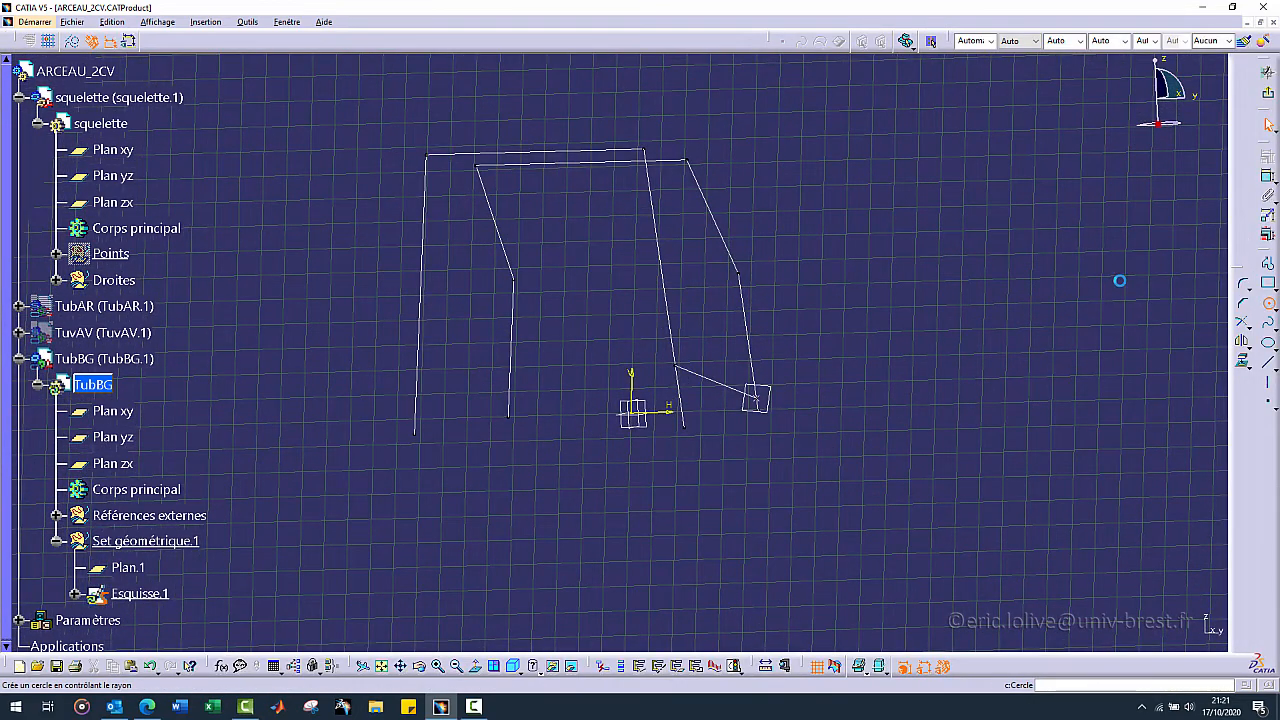
pyautogui.click(942, 267)
pyautogui.click(975, 286)
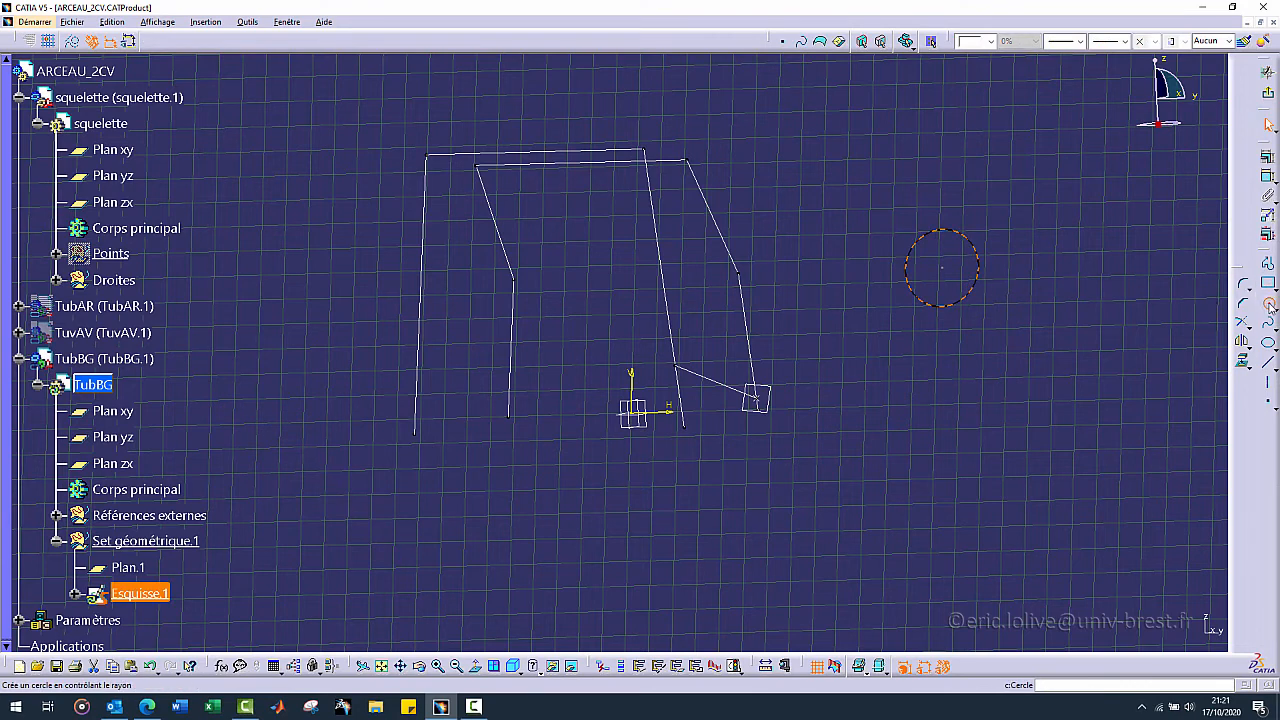
pyautogui.click(1268, 305)
pyautogui.click(942, 267)
pyautogui.click(1024, 290)
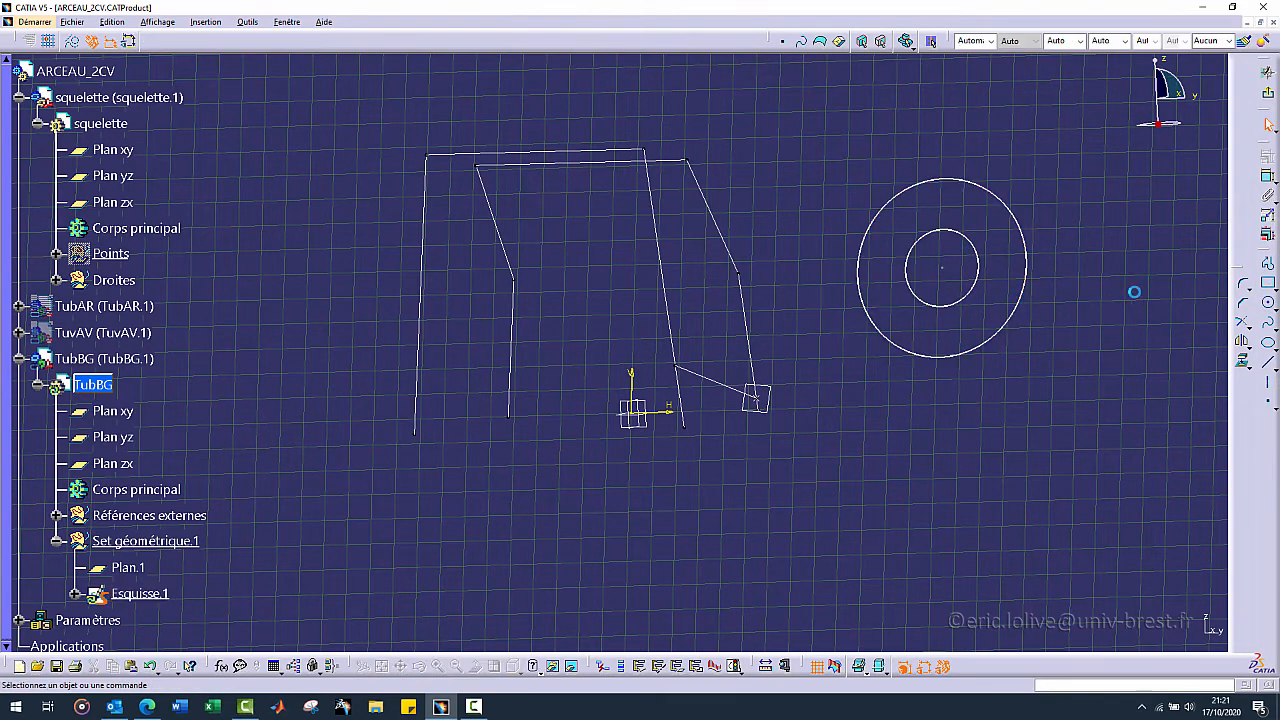
# - Dimension the outer circle and switch its constraint from diameter to radius
pyautogui.click(1268, 176)
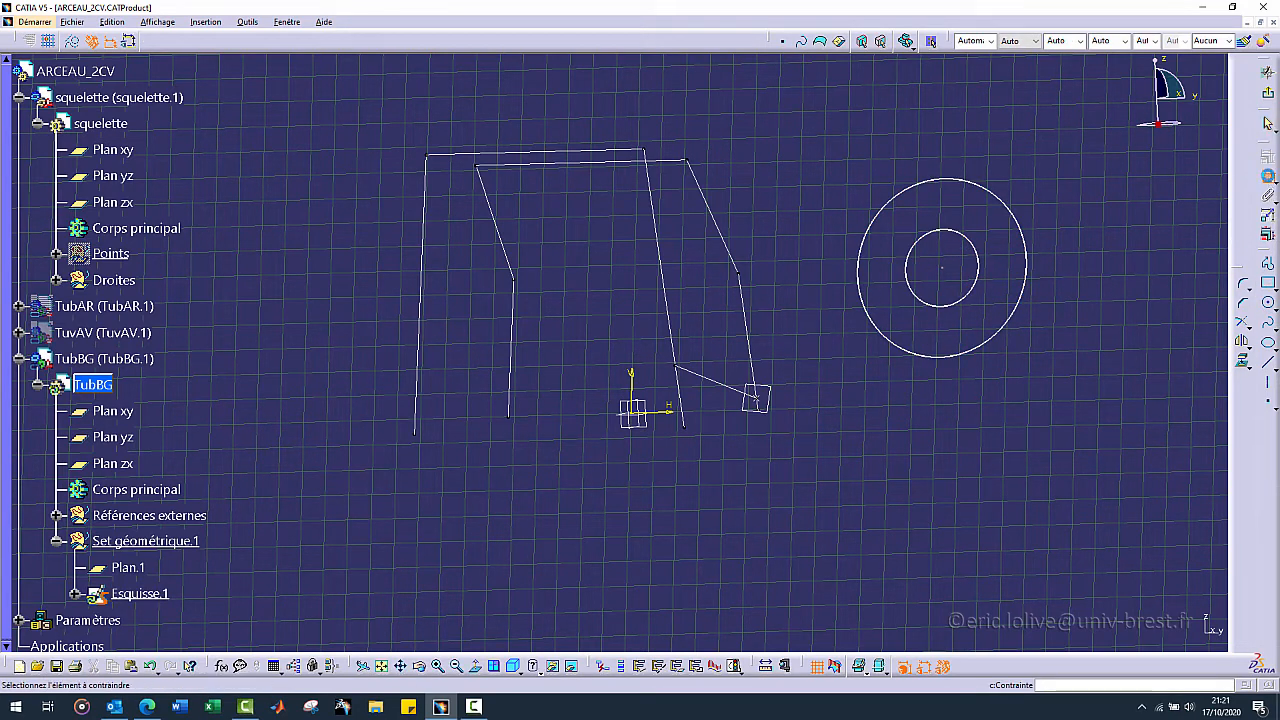
pyautogui.click(1028, 266)
pyautogui.click(1118, 252)
pyautogui.doubleClick(1117, 252)
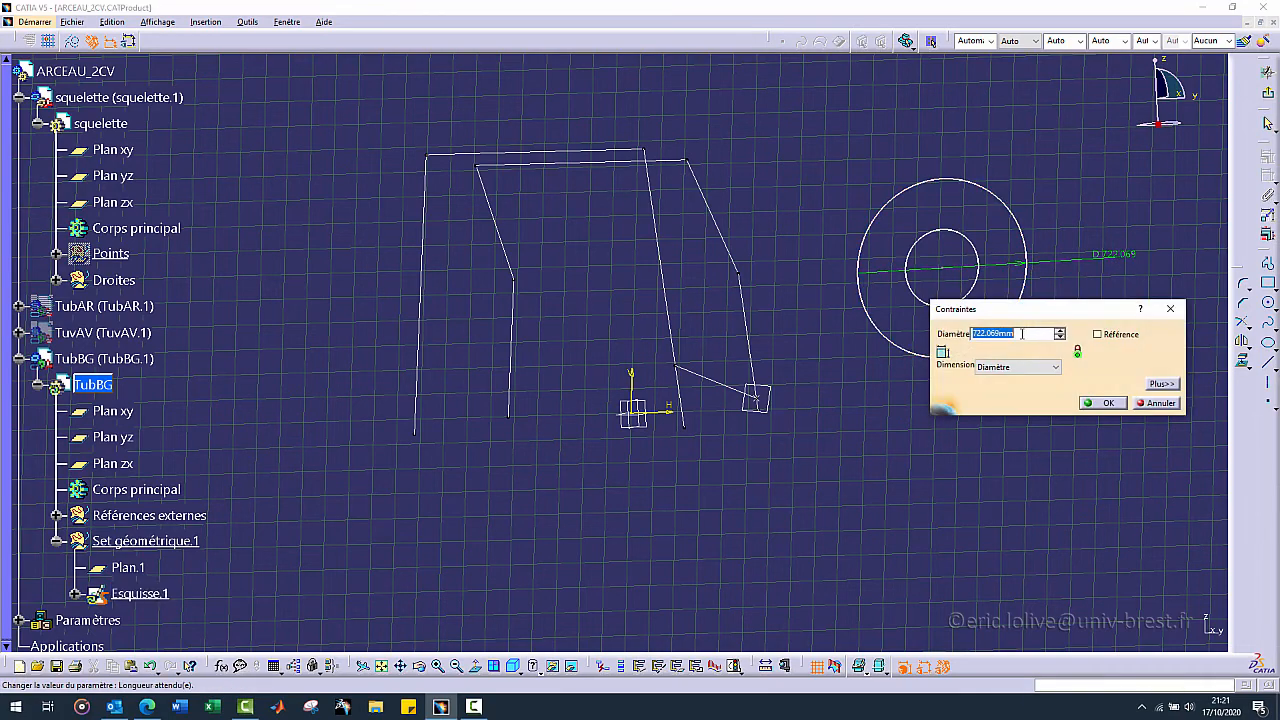
pyautogui.click(1015, 367)
pyautogui.click(1010, 388)
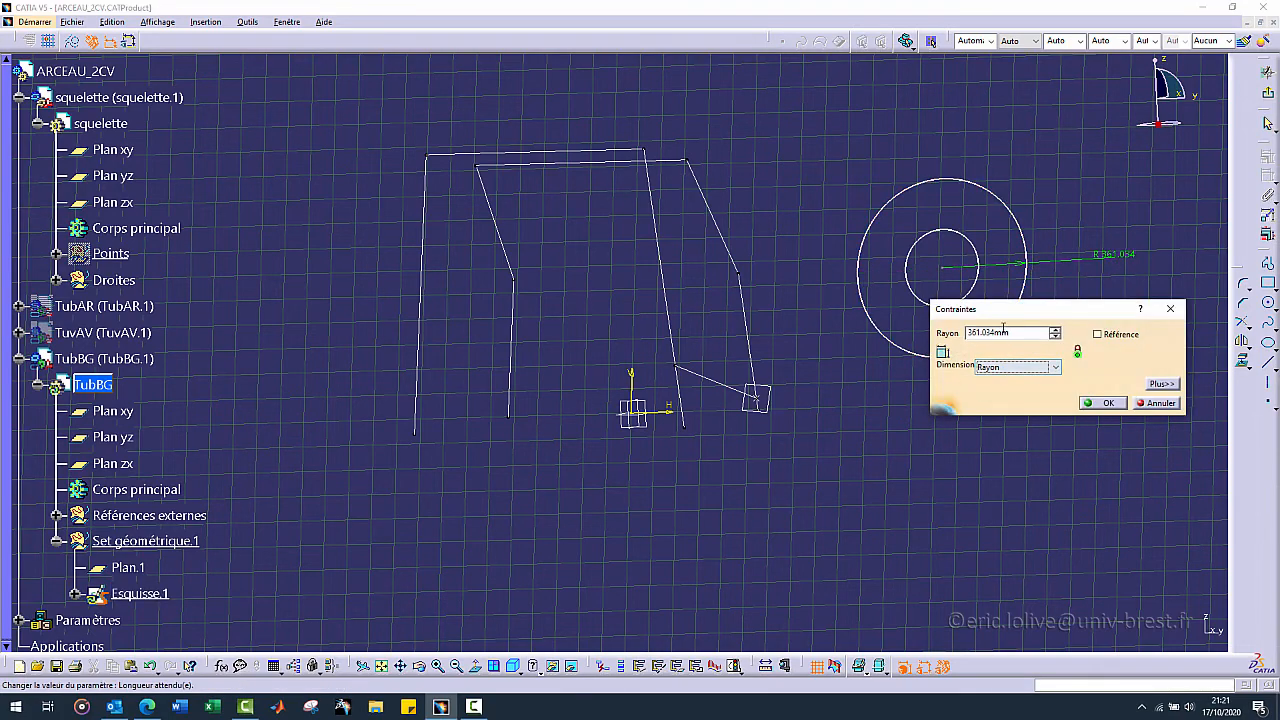
# - Drive the outer circle's radius with a formula giving half of the assembly parameter Diam1, keeping the link to the parameter
pyautogui.rightClick(1004, 333)
pyautogui.click(1035, 338)
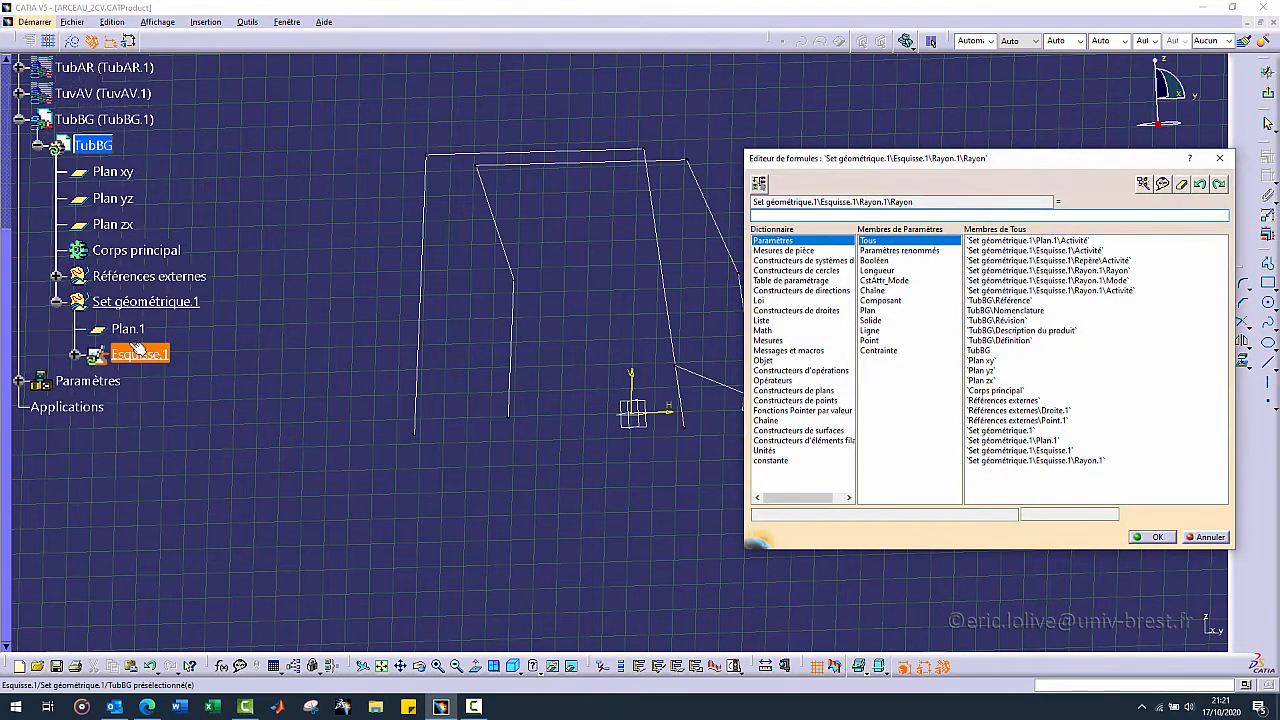
pyautogui.click(18, 382)
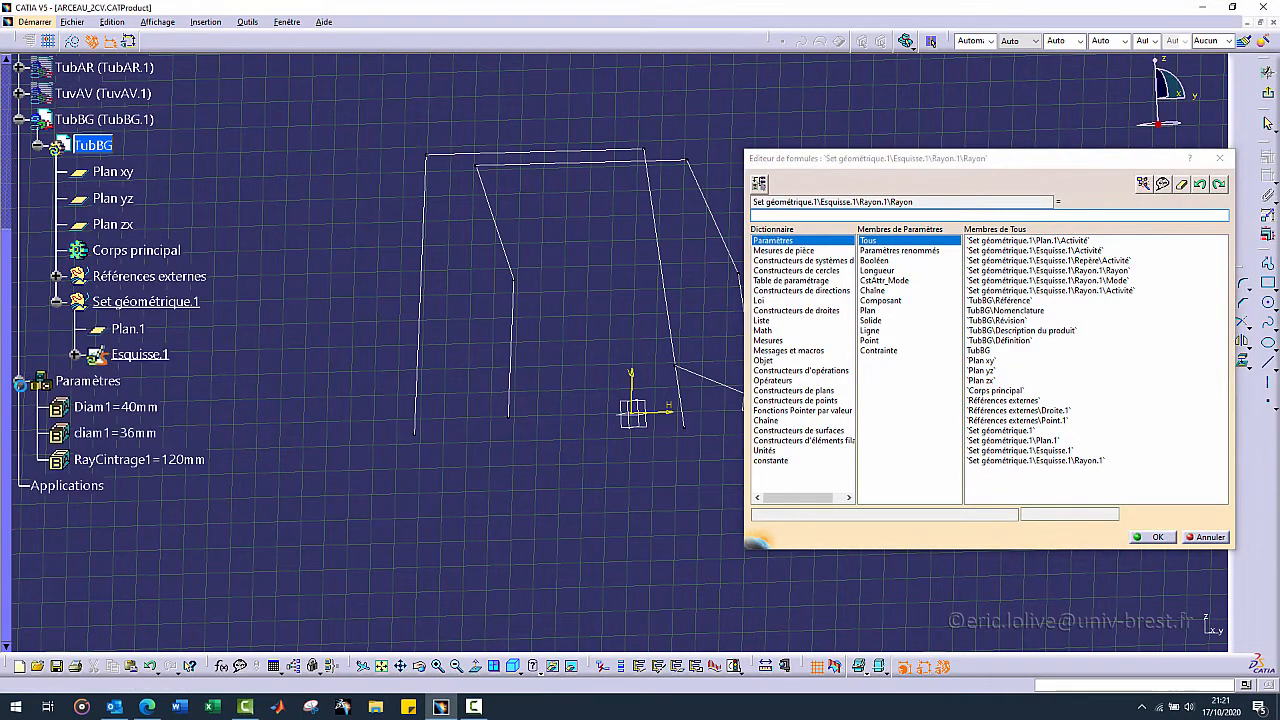
pyautogui.click(147, 408)
pyautogui.click(1021, 386)
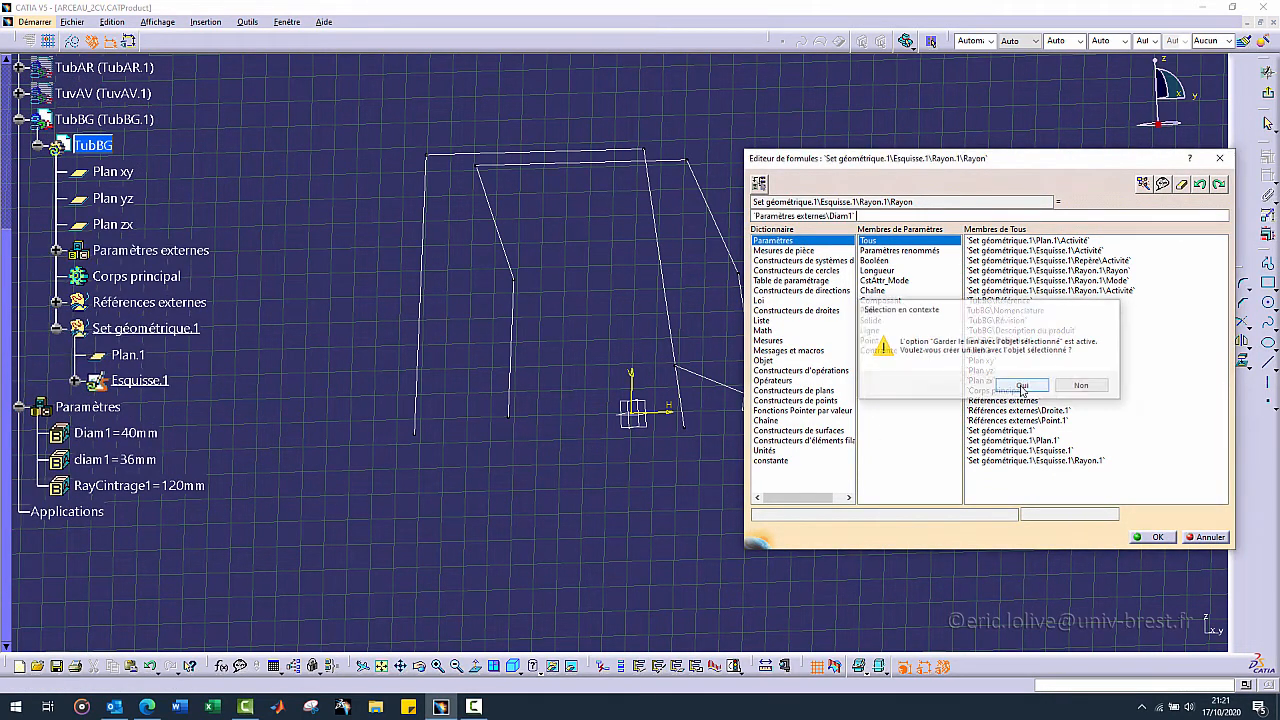
pyautogui.press('Return')
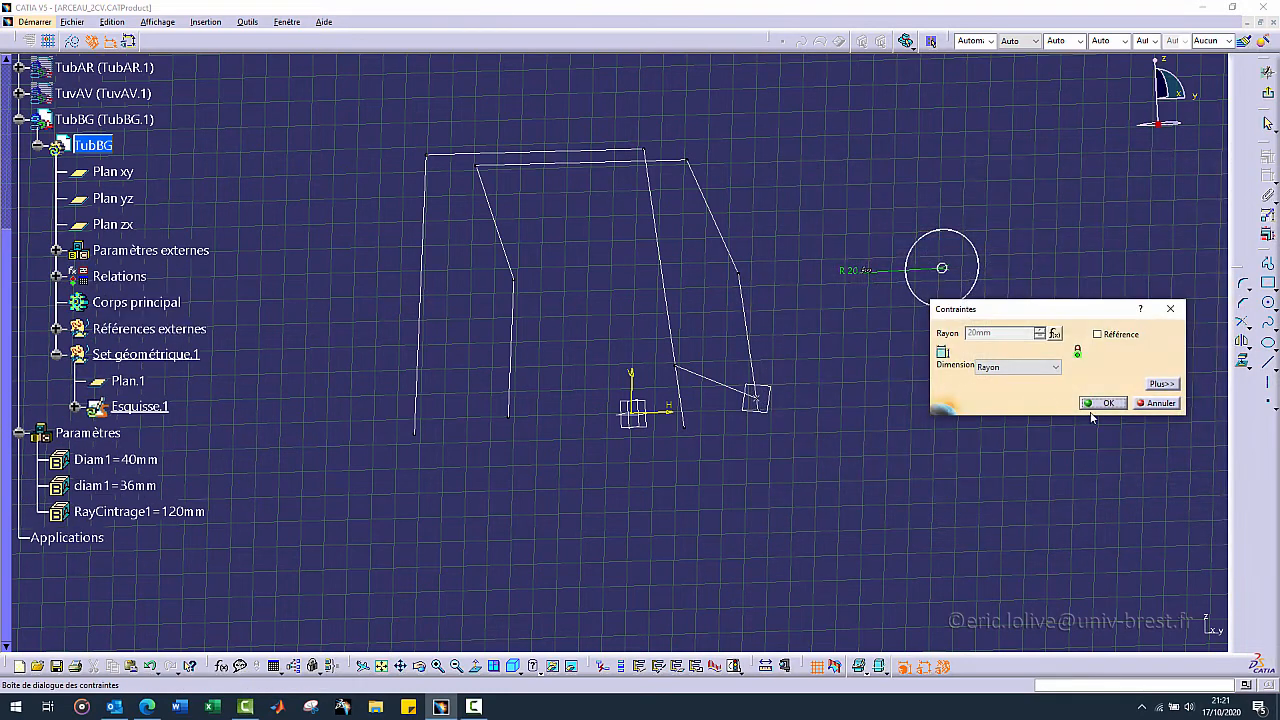
pyautogui.click(1100, 404)
# - Dimension the inner circle's radius and drive it with a formula giving half of the assembly parameter diam1, keeping the link
pyautogui.click(976, 291)
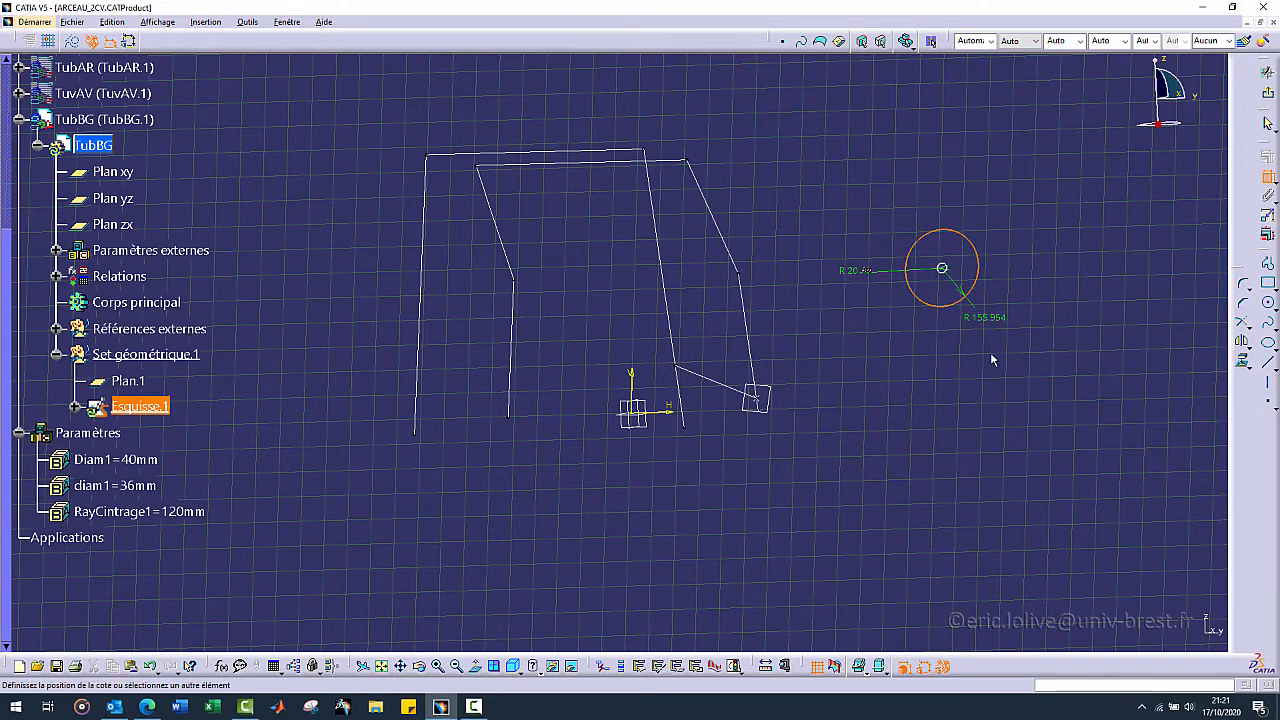
pyautogui.doubleClick(995, 361)
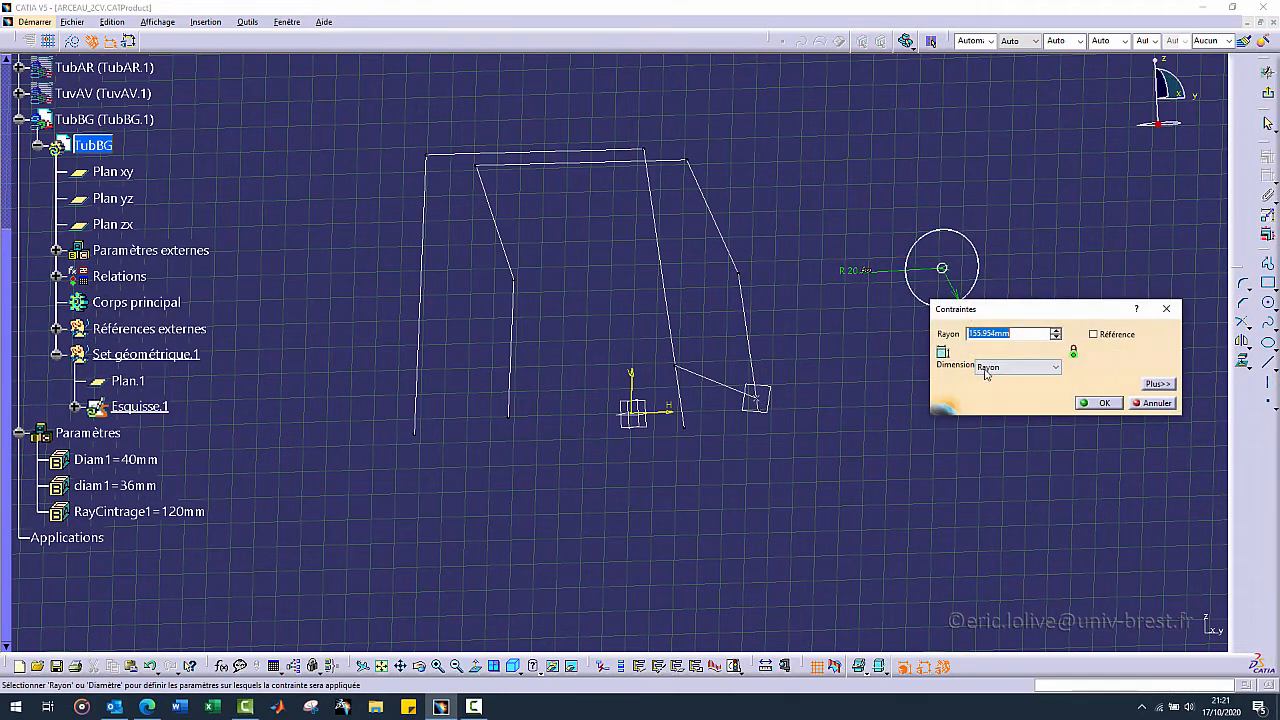
pyautogui.rightClick(1013, 333)
pyautogui.click(990, 342)
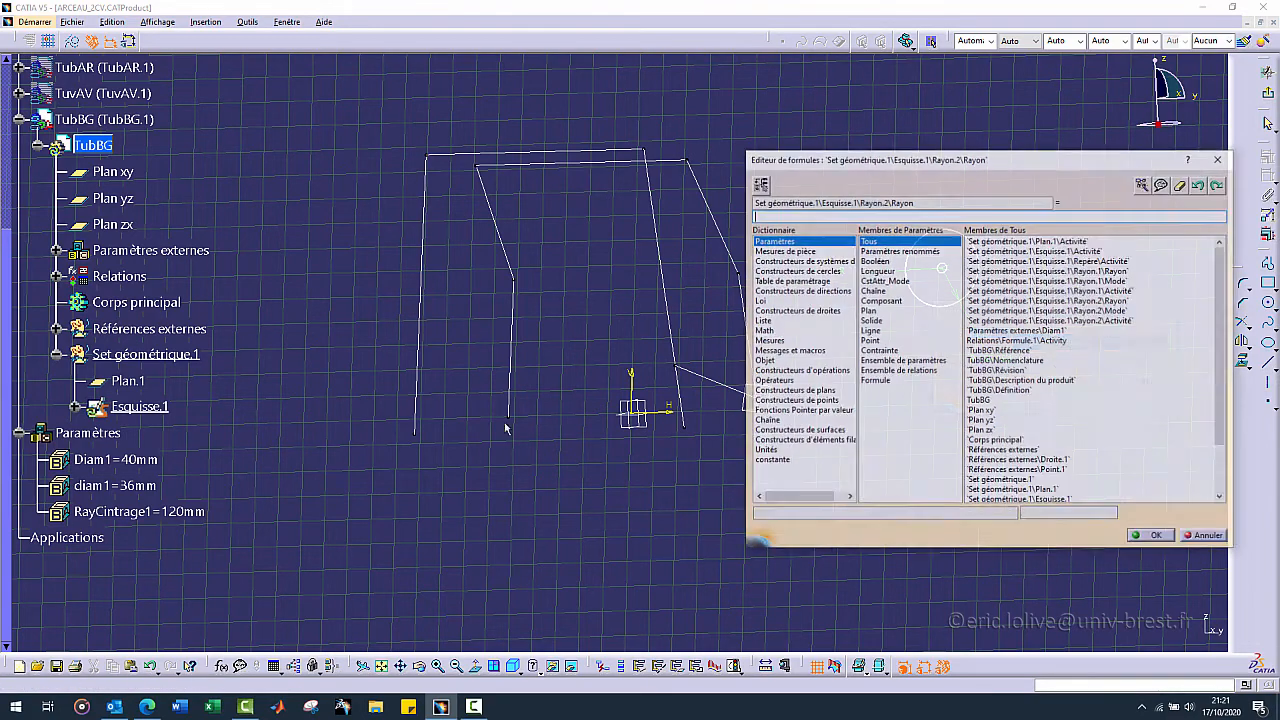
pyautogui.click(142, 488)
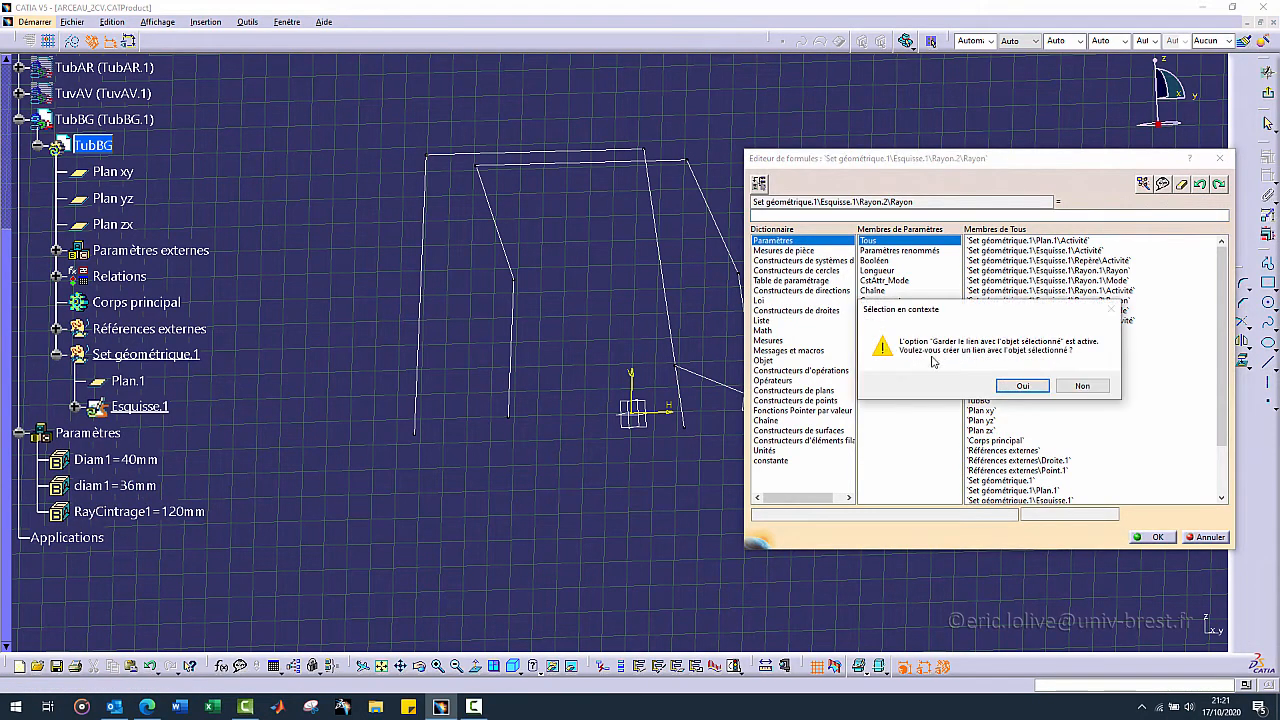
pyautogui.click(1015, 386)
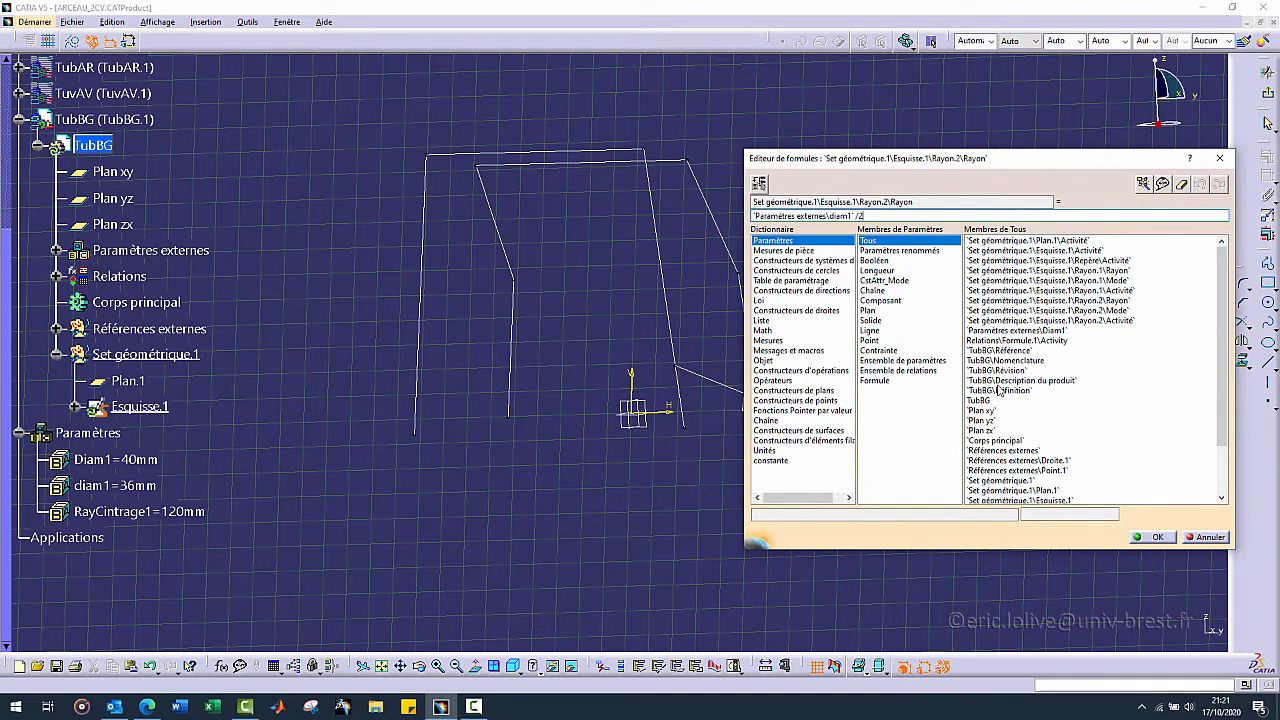
pyautogui.press('Return')
pyautogui.click(1099, 403)
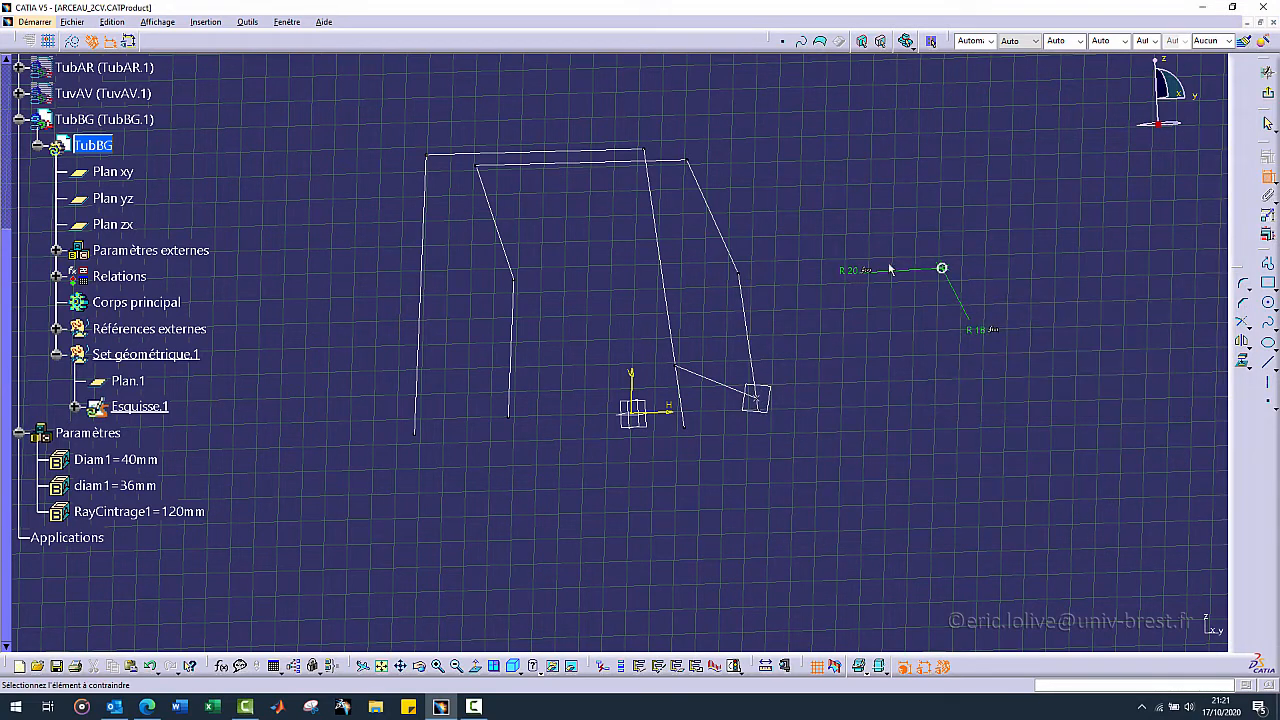
# - Make the circles' centre coincident with the diagonal skeleton line's end at Plan.1 and exit the sketch
pyautogui.click(942, 269)
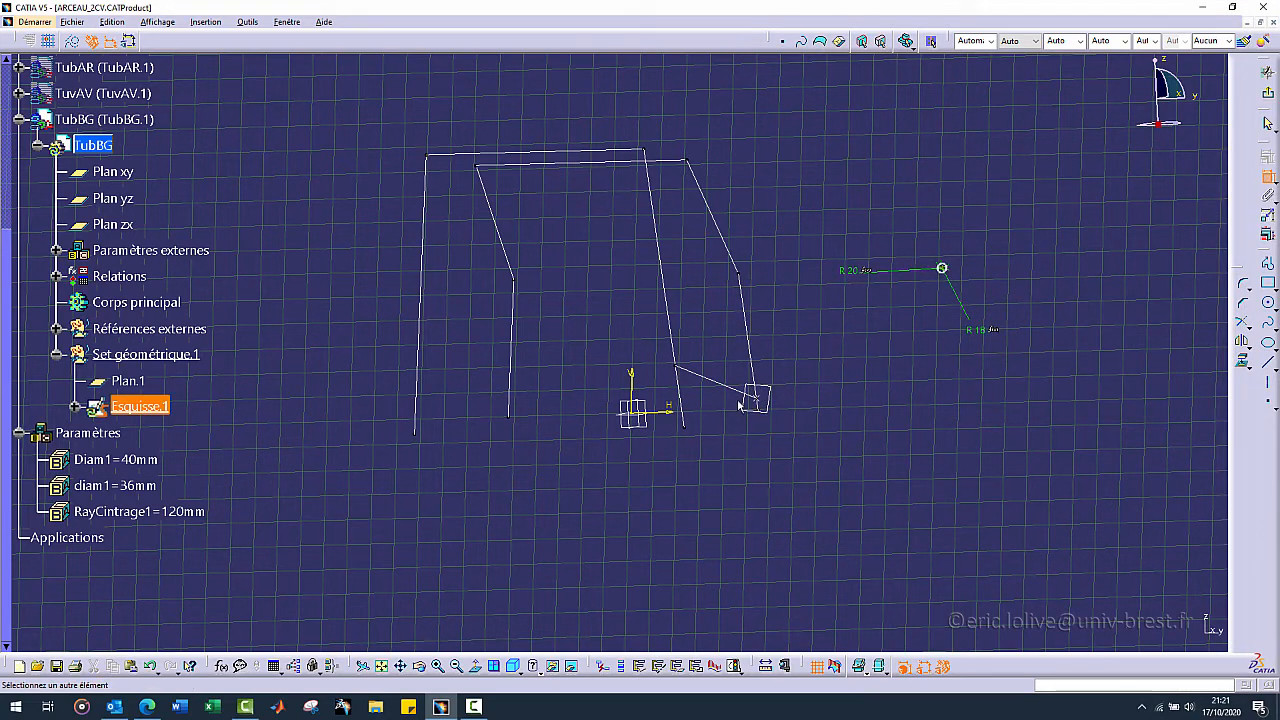
pyautogui.click(752, 397)
pyautogui.rightClick(851, 371)
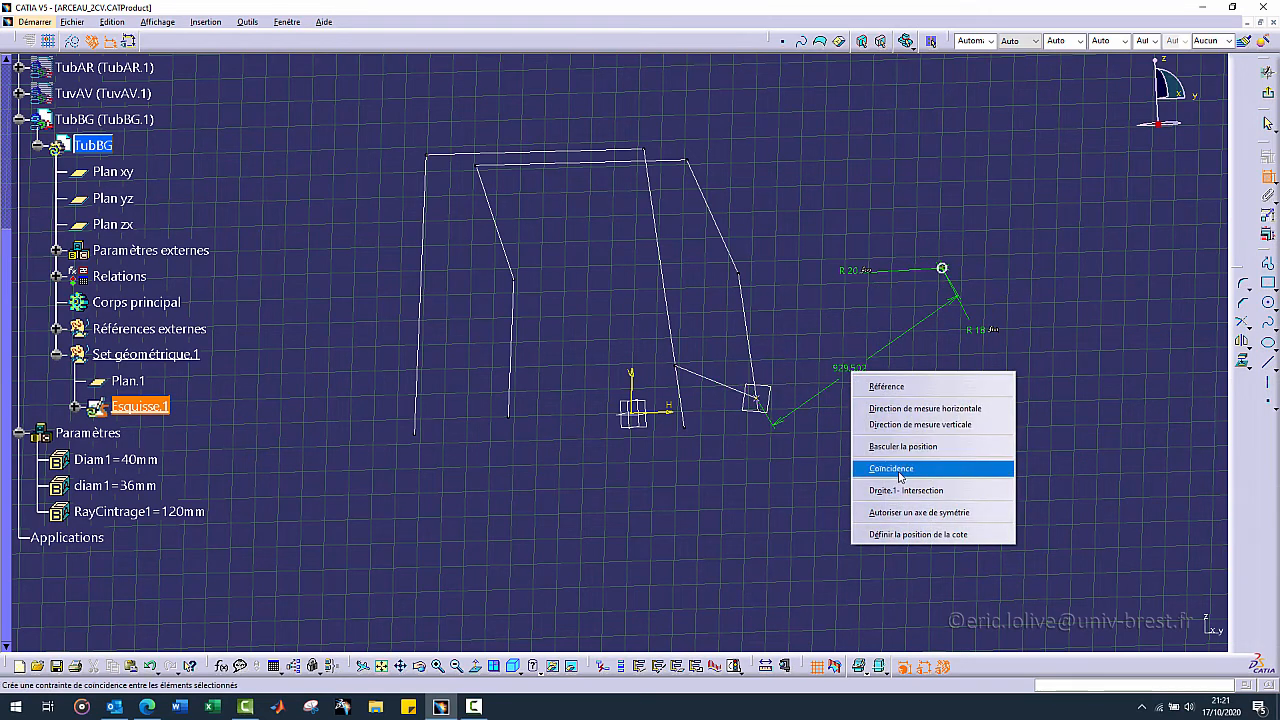
pyautogui.click(899, 468)
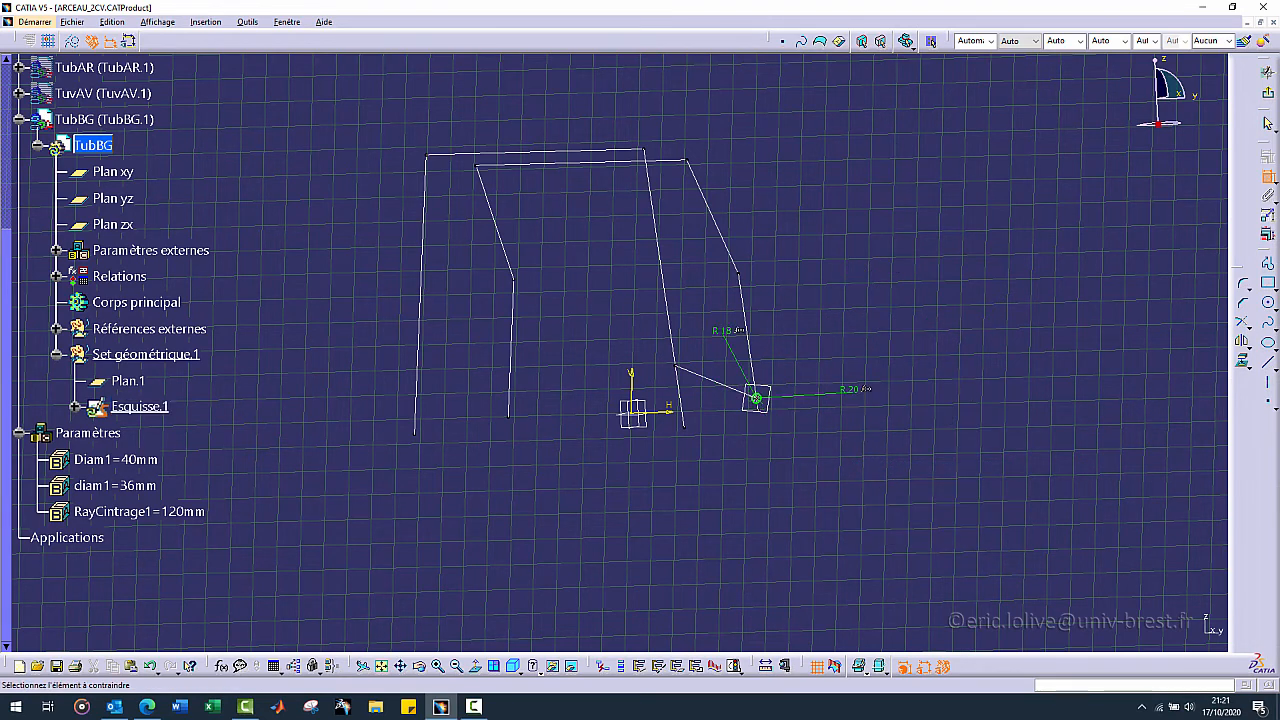
pyautogui.click(1267, 72)
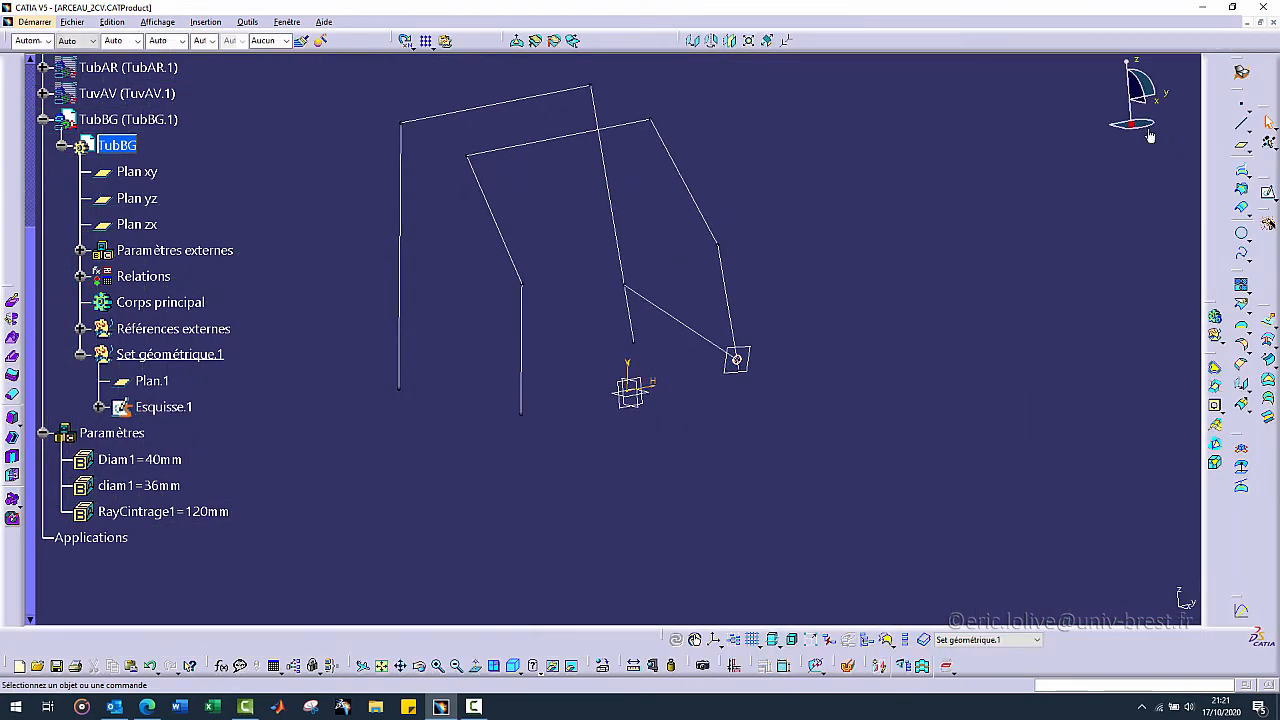
# - Create a rib (Nervure) in TubBG's main body, sweeping Esquisse.1 along the diagonal skeleton line Droite.1
pyautogui.click(1241, 72)
pyautogui.click(650, 157)
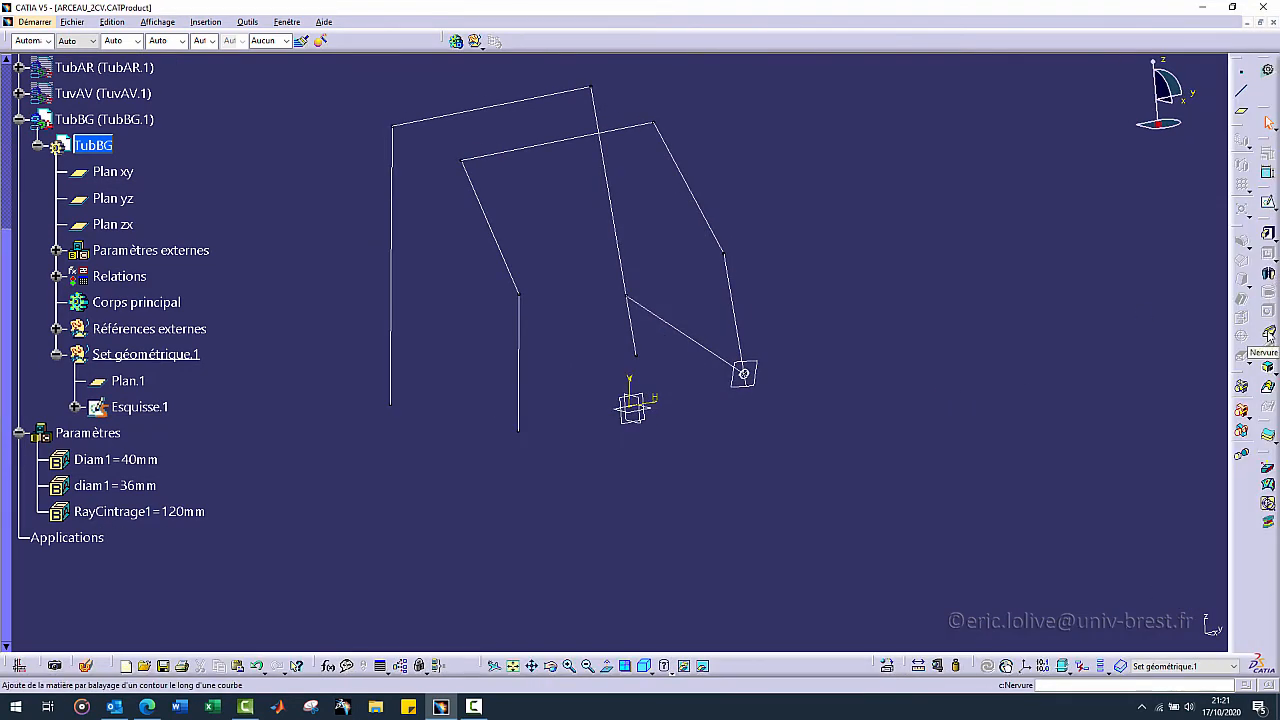
pyautogui.click(1268, 337)
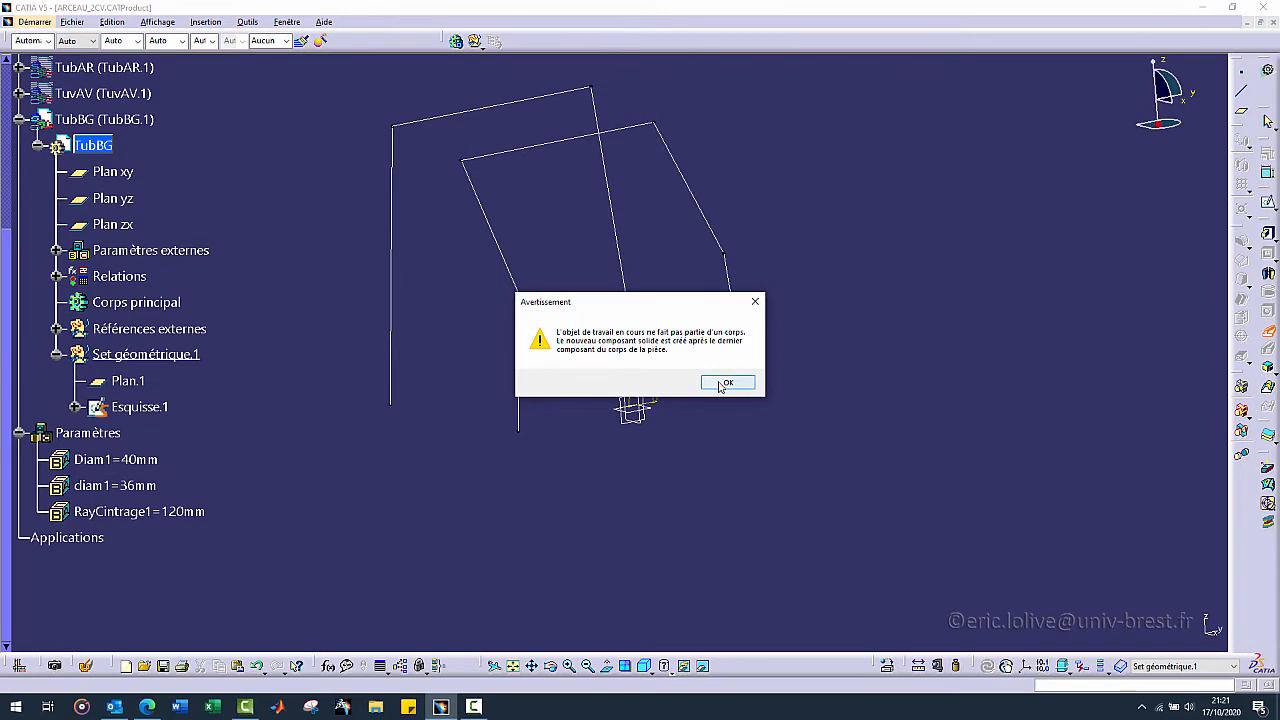
pyautogui.click(722, 384)
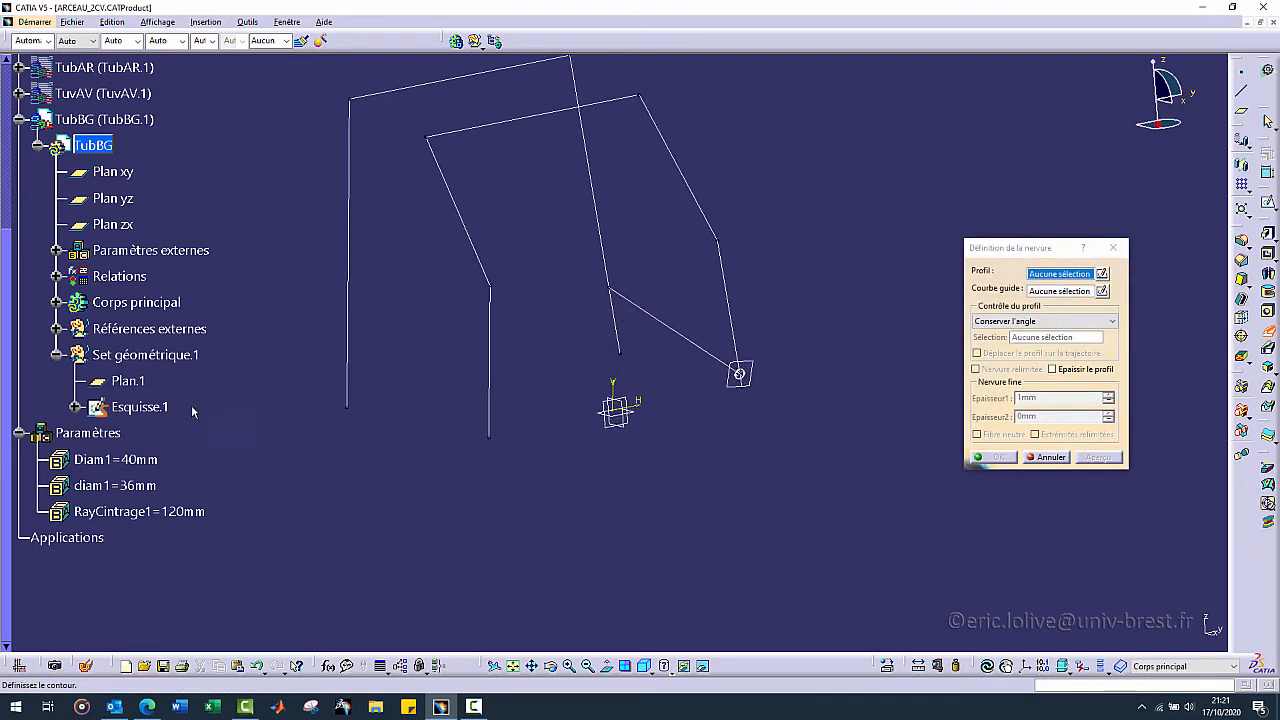
pyautogui.click(145, 407)
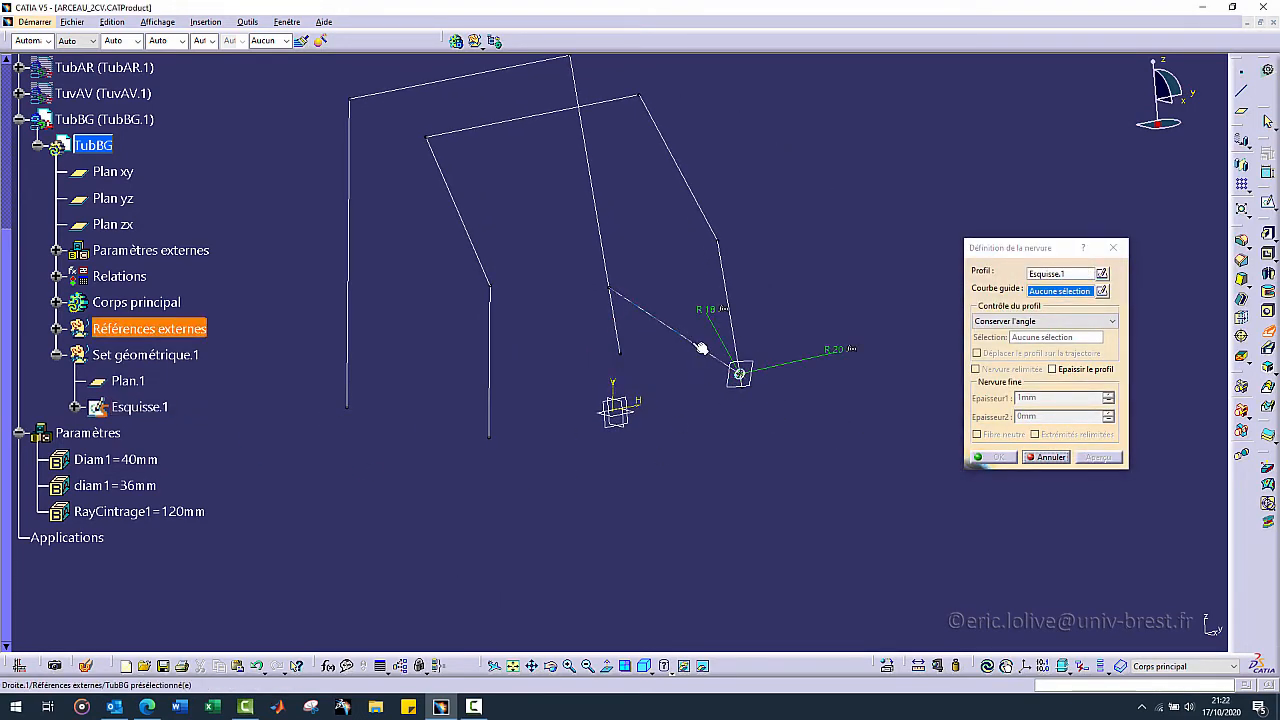
pyautogui.click(700, 350)
pyautogui.click(997, 459)
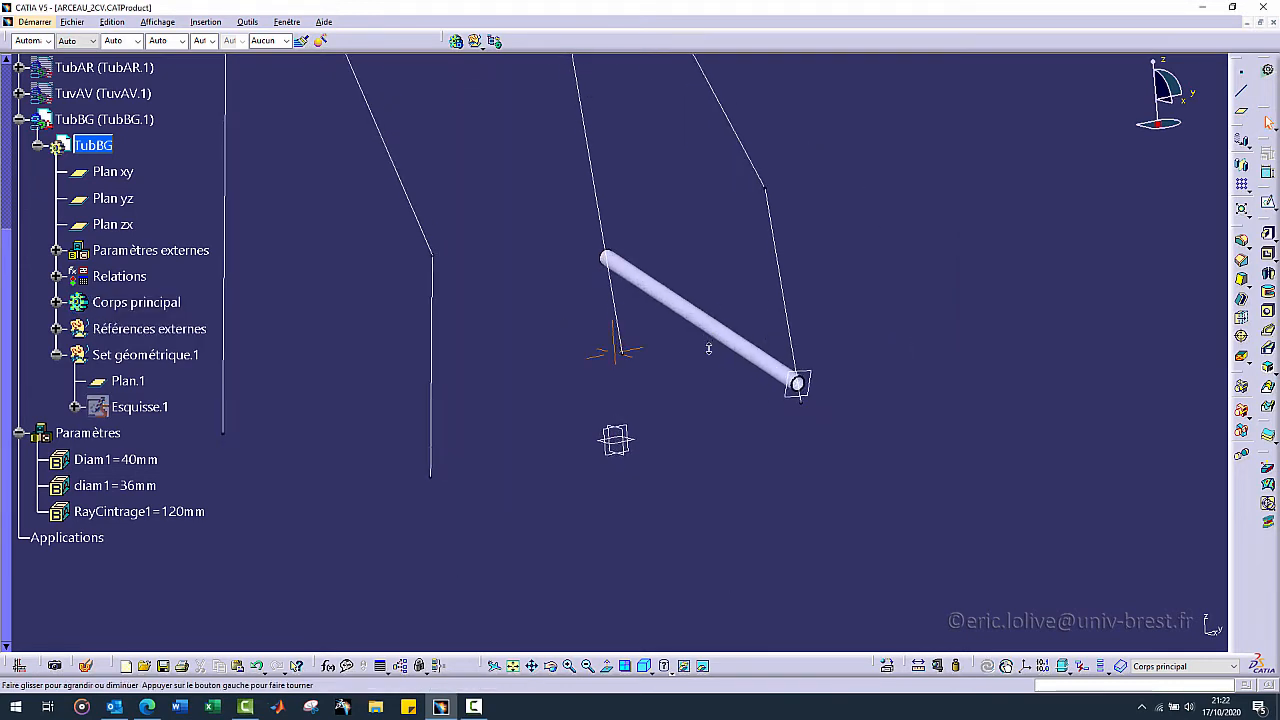
# - Show the hidden TubAR and TuvAV tubes again alongside the new brace tube
pyautogui.moveTo(709, 385); pyautogui.dragTo(651, 350, button='middle')
pyautogui.scroll(4, 250, 240)
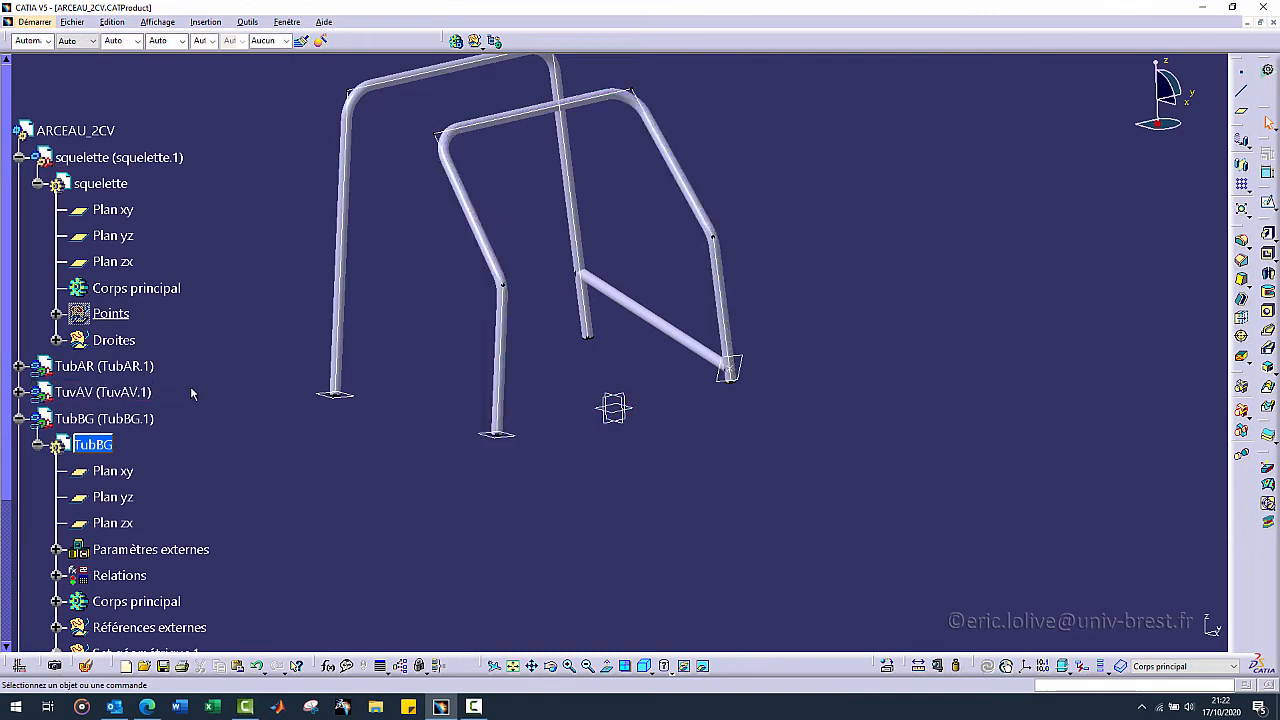
pyautogui.moveTo(567, 461); pyautogui.dragTo(560, 365, button='middle')
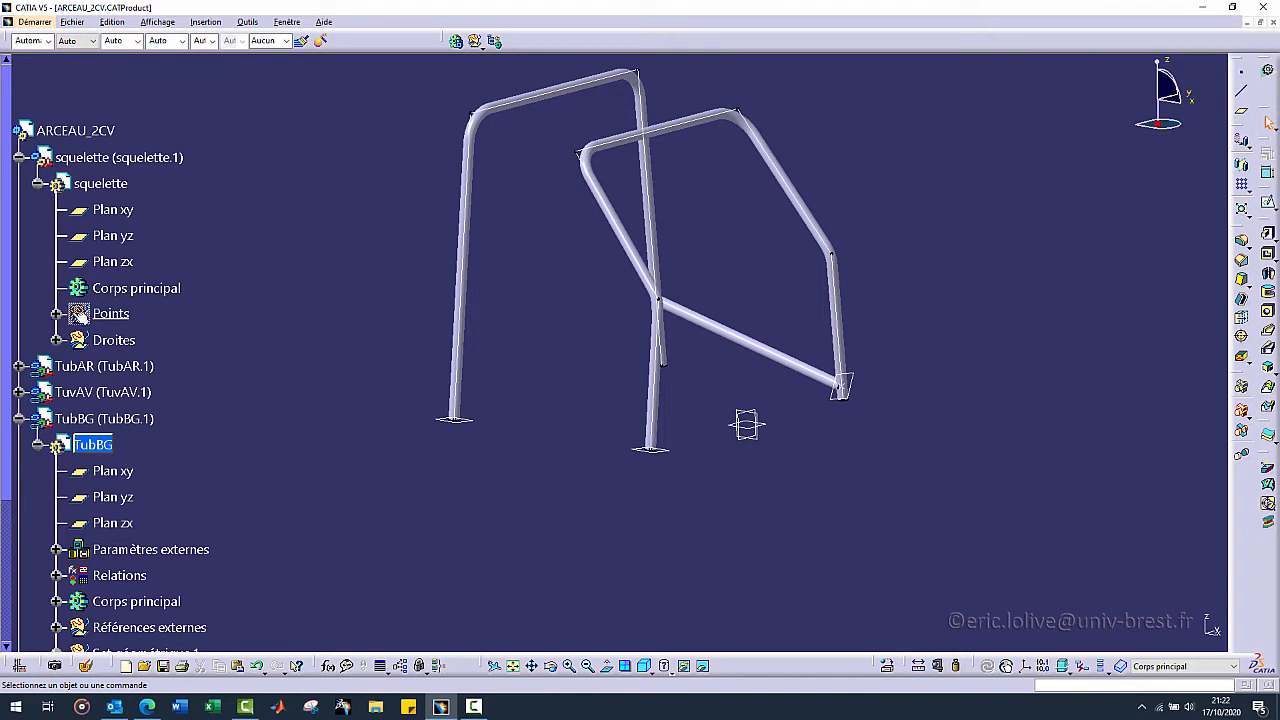
# - Make squelette the active part and define its Points set as the work object
pyautogui.doubleClick(108, 314)
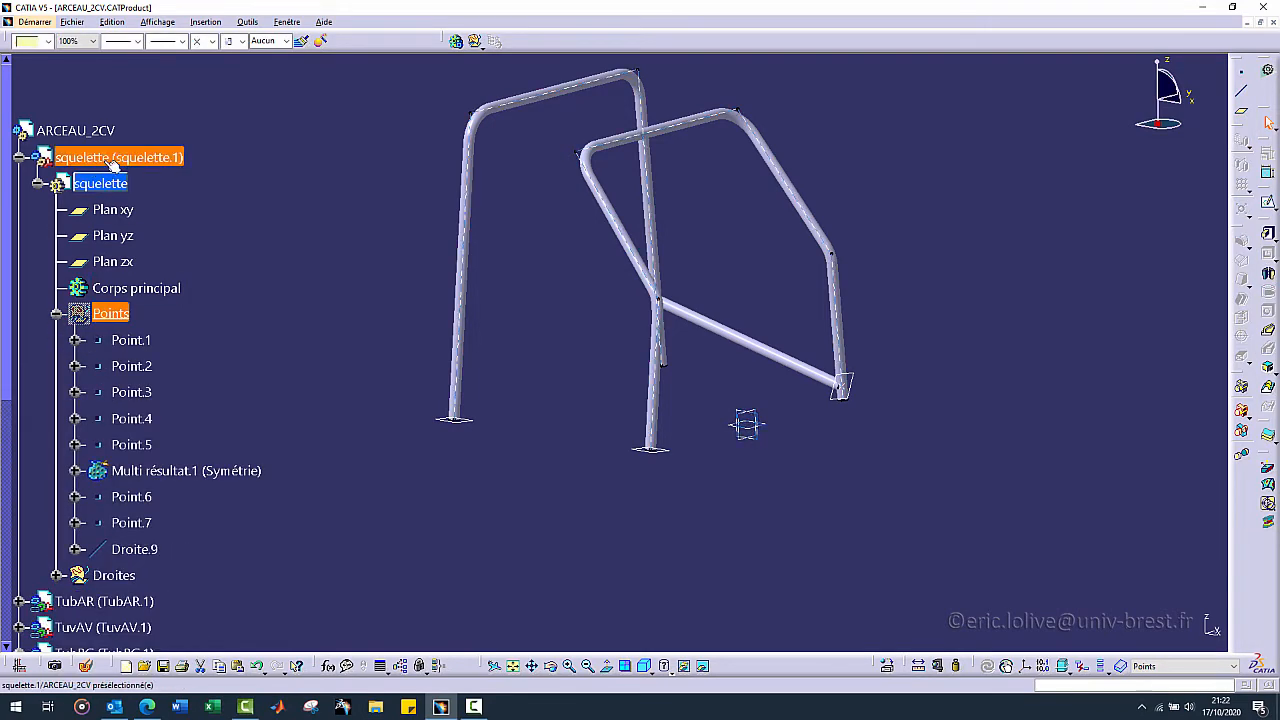
pyautogui.rightClick(113, 316)
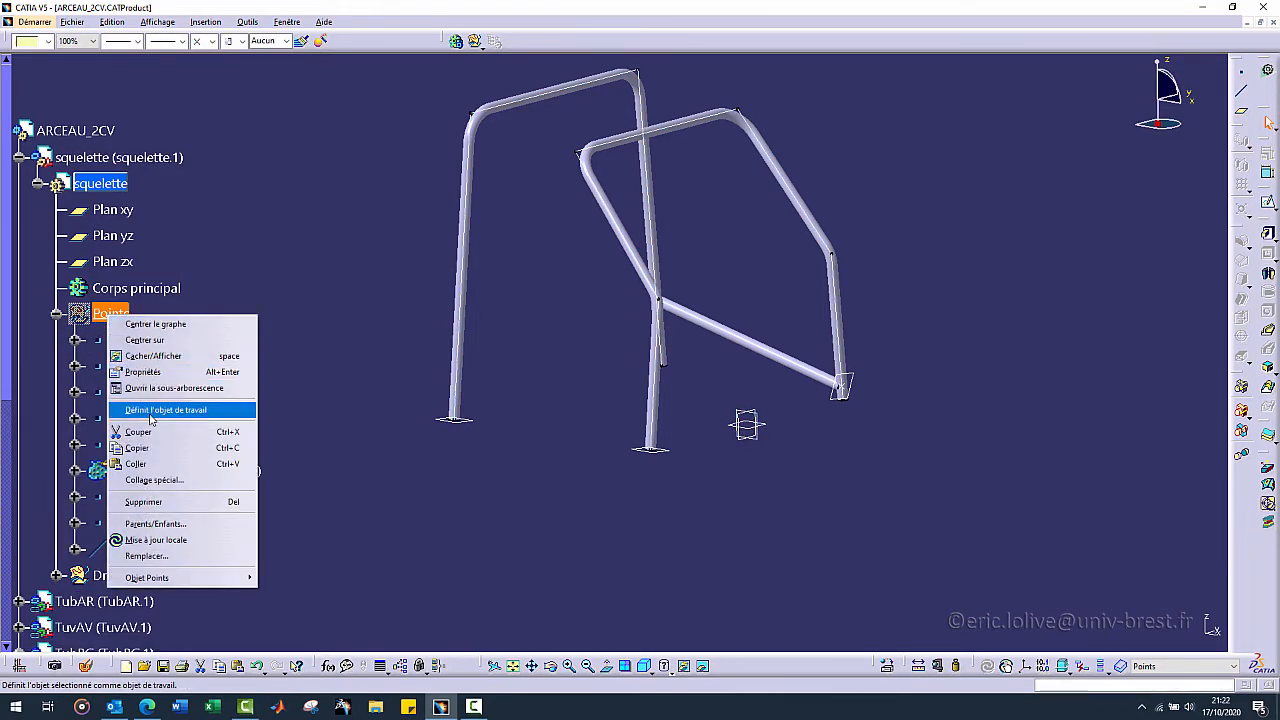
pyautogui.click(180, 410)
pyautogui.scroll(-3, 195, 394)
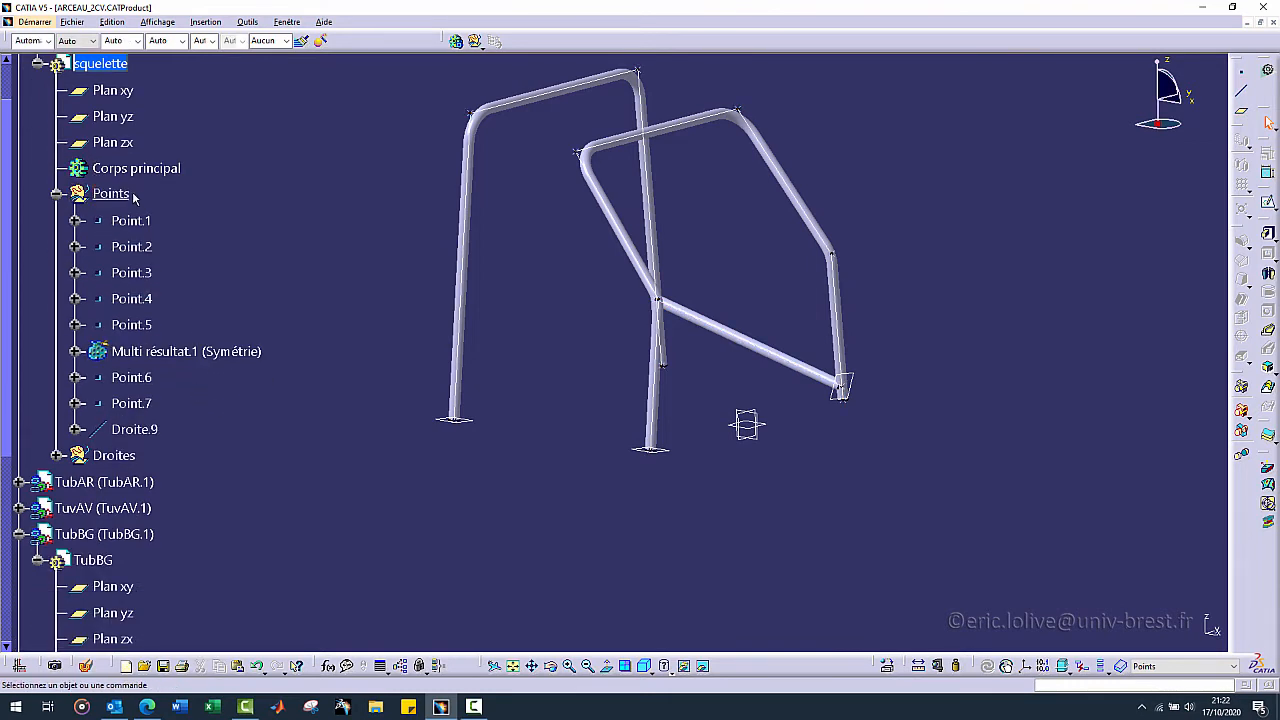
pyautogui.scroll(-3, 210, 413)
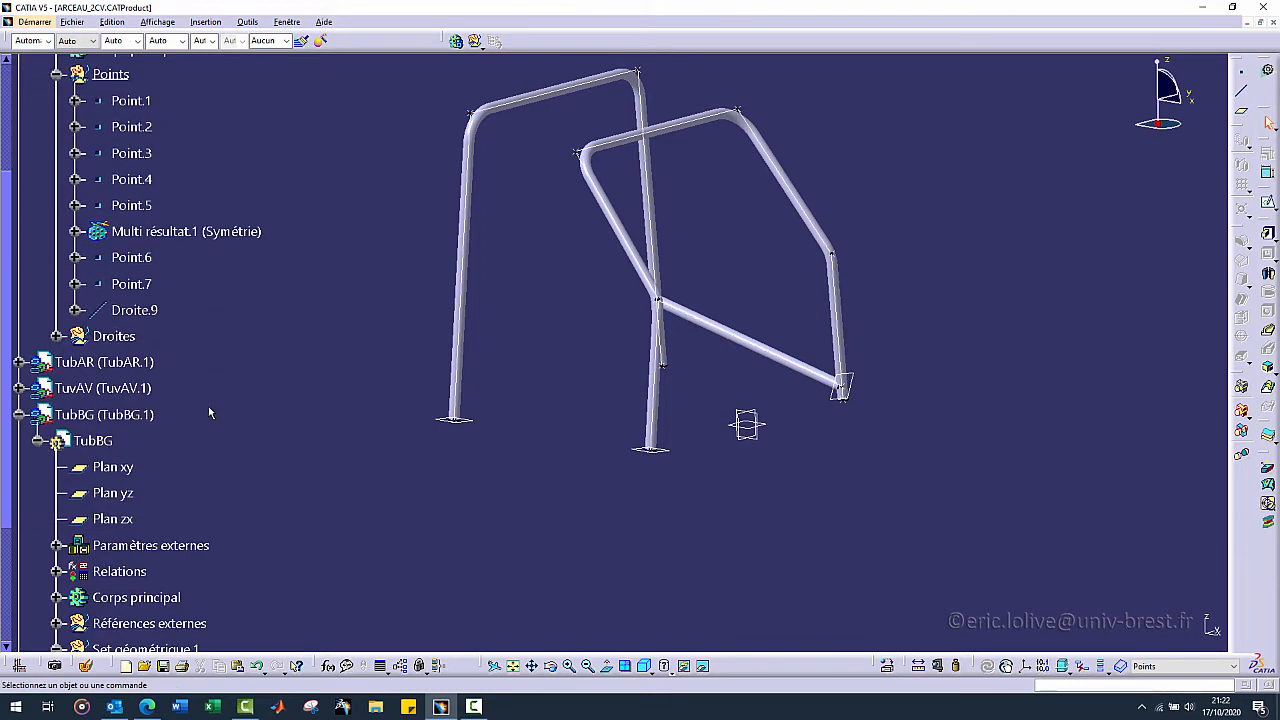
# - Set Point.6's distance along Droite.3 to 500 mm and reactivate the ARCEAU_2CV assembly to update the brace tube
pyautogui.click(140, 260)
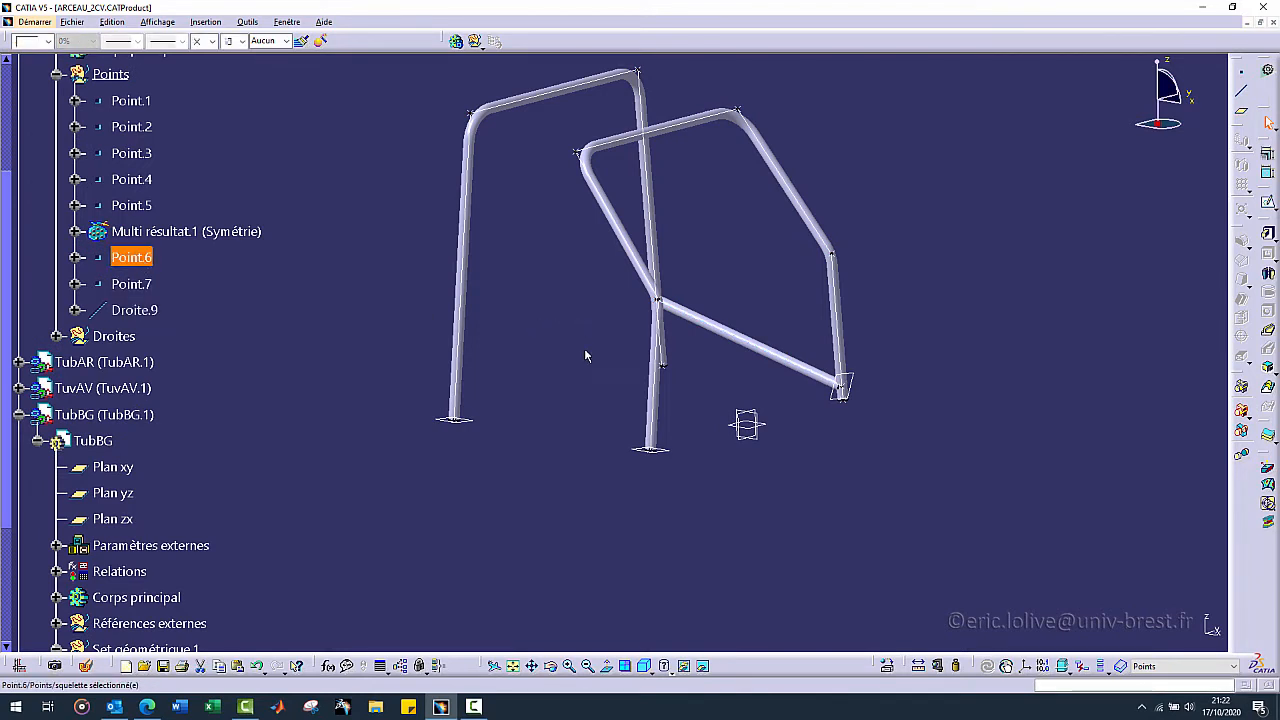
pyautogui.moveTo(586, 354); pyautogui.dragTo(700, 309, button='middle')
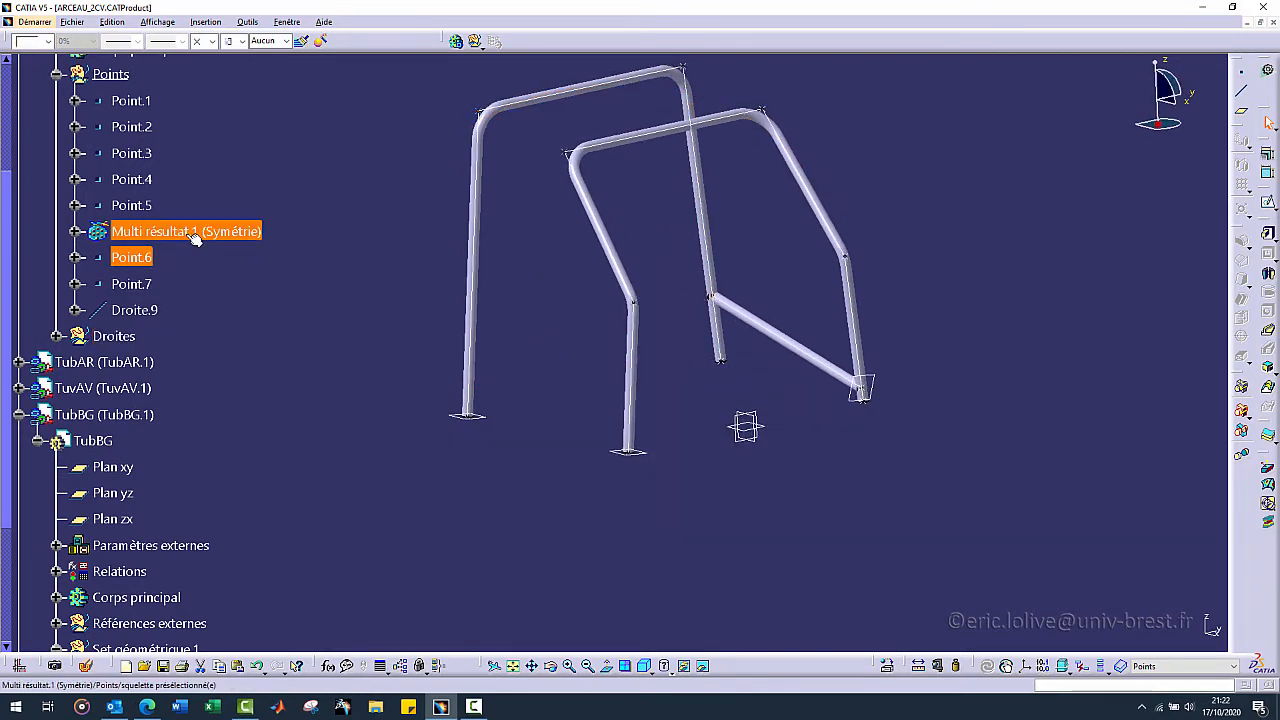
pyautogui.doubleClick(140, 258)
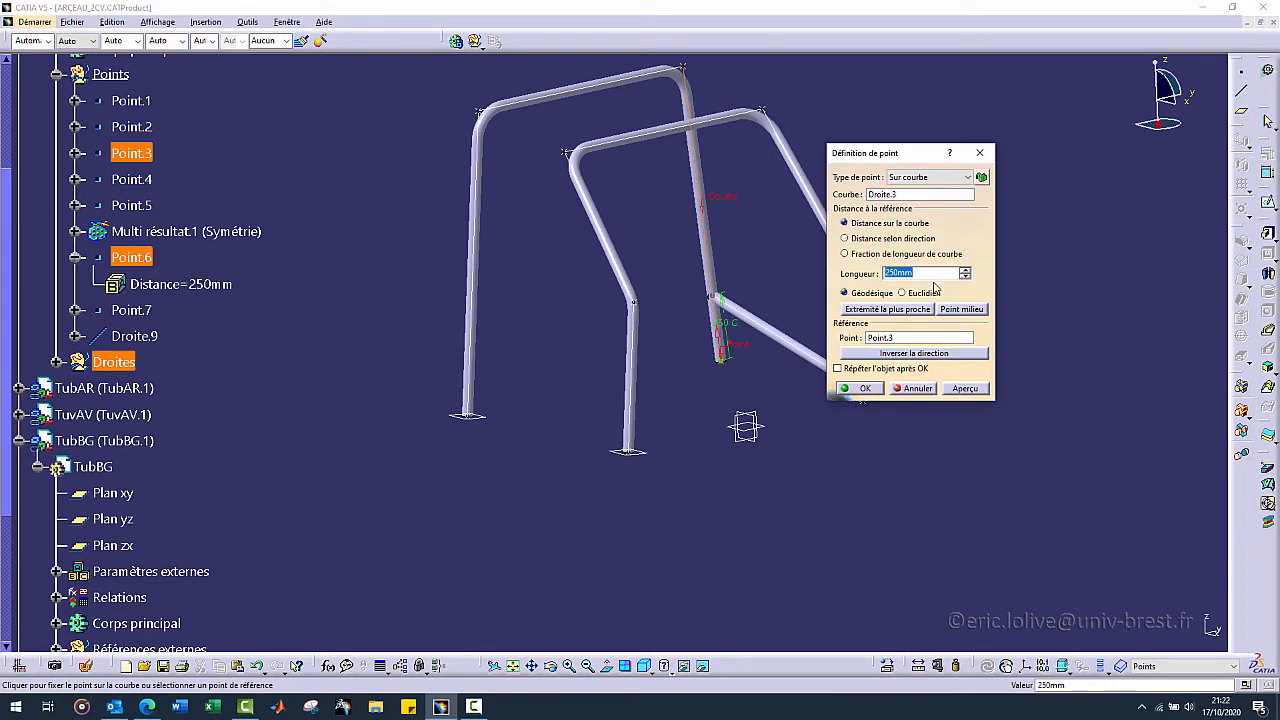
pyautogui.click(880, 388)
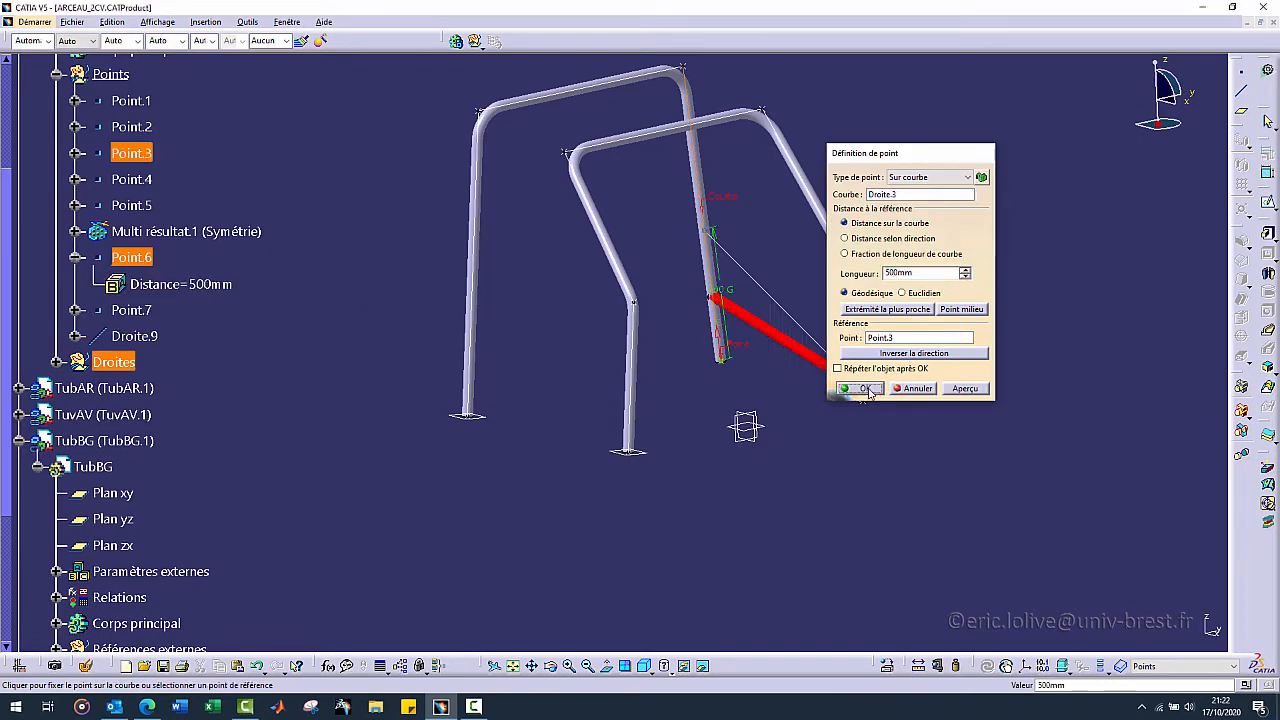
pyautogui.click(181, 233)
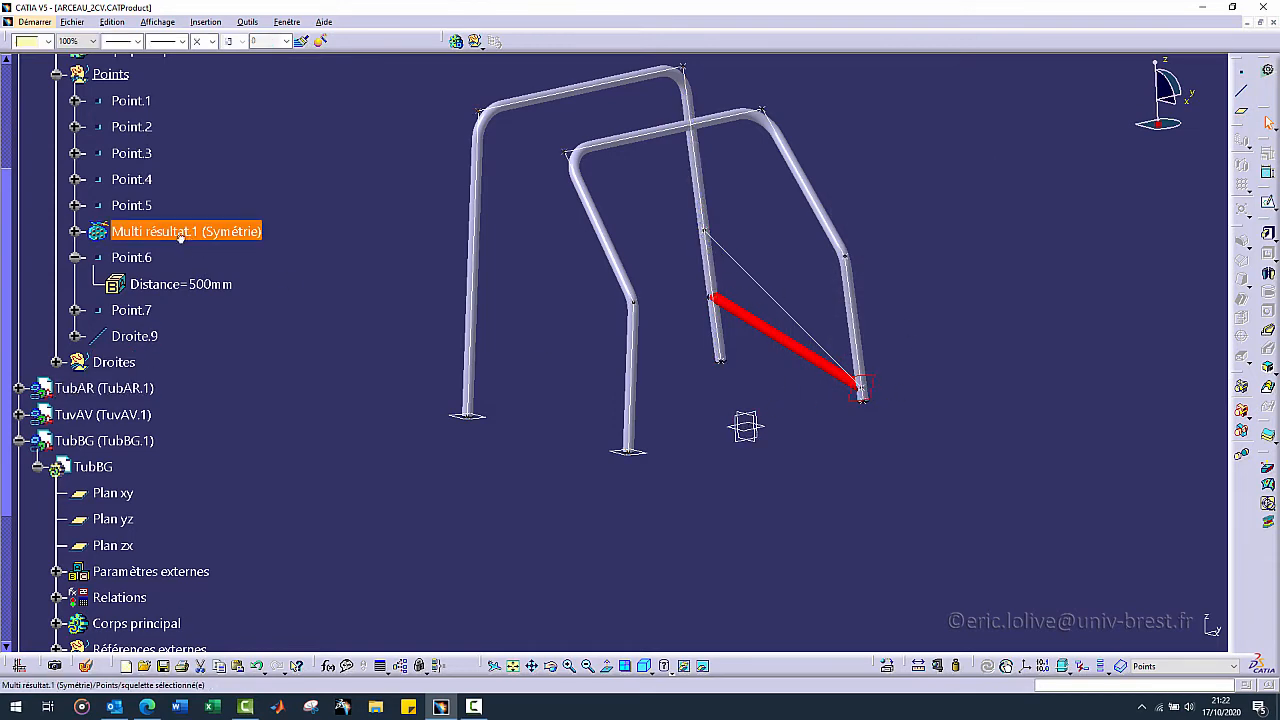
pyautogui.scroll(3, 349, 319)
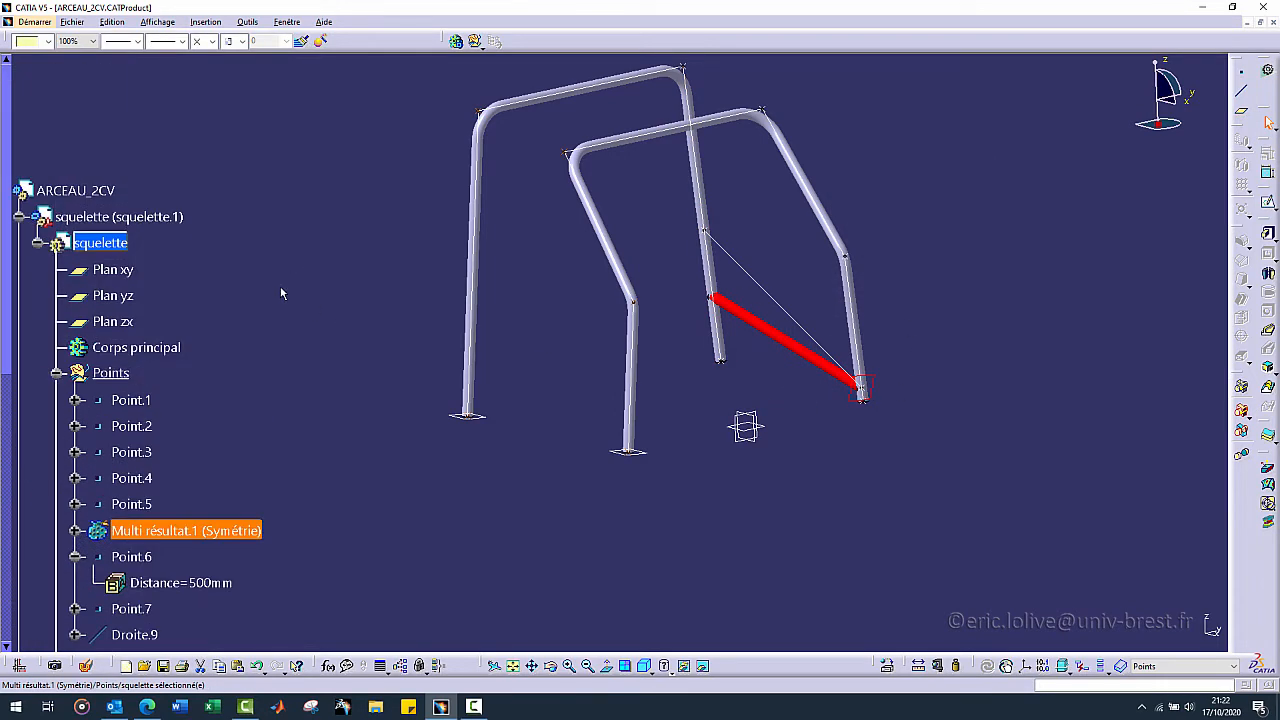
pyautogui.doubleClick(105, 197)
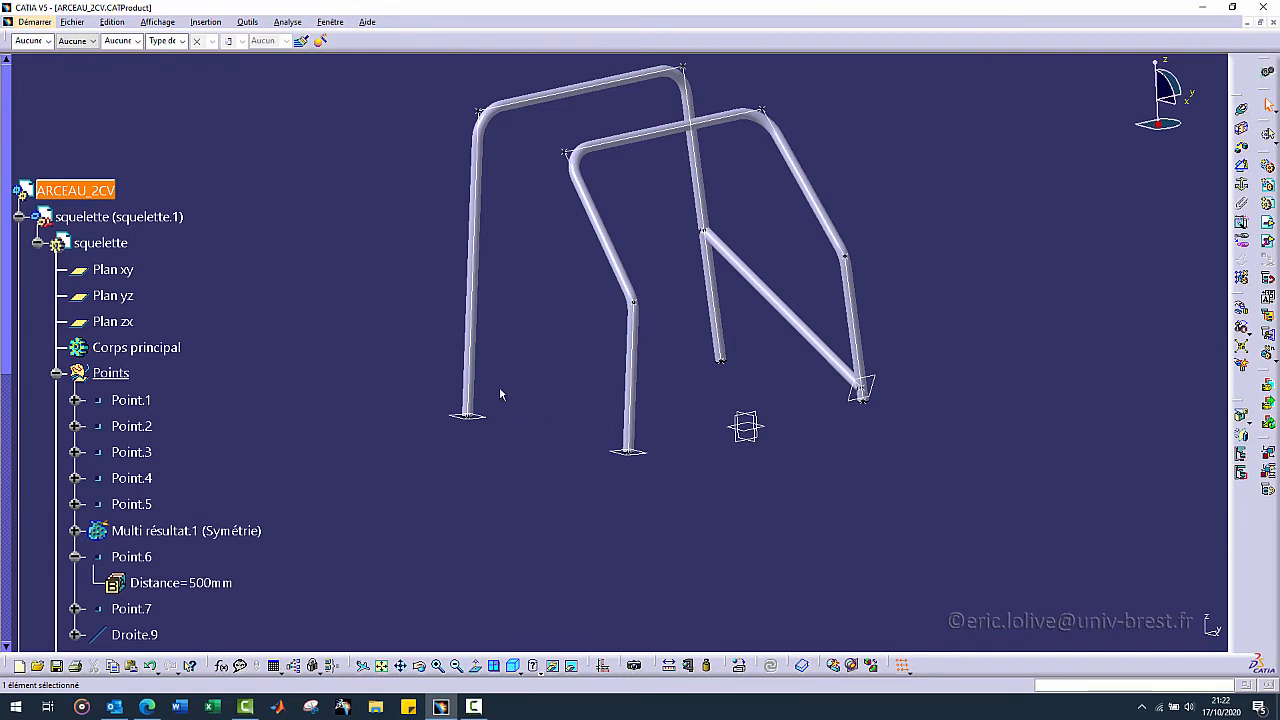
# - Set Point.4's Z coordinate to 1500 mm in squelette and reactivate the ARCEAU_2CV assembly to update the tubes
pyautogui.moveTo(500, 390); pyautogui.dragTo(544, 350, button='middle')
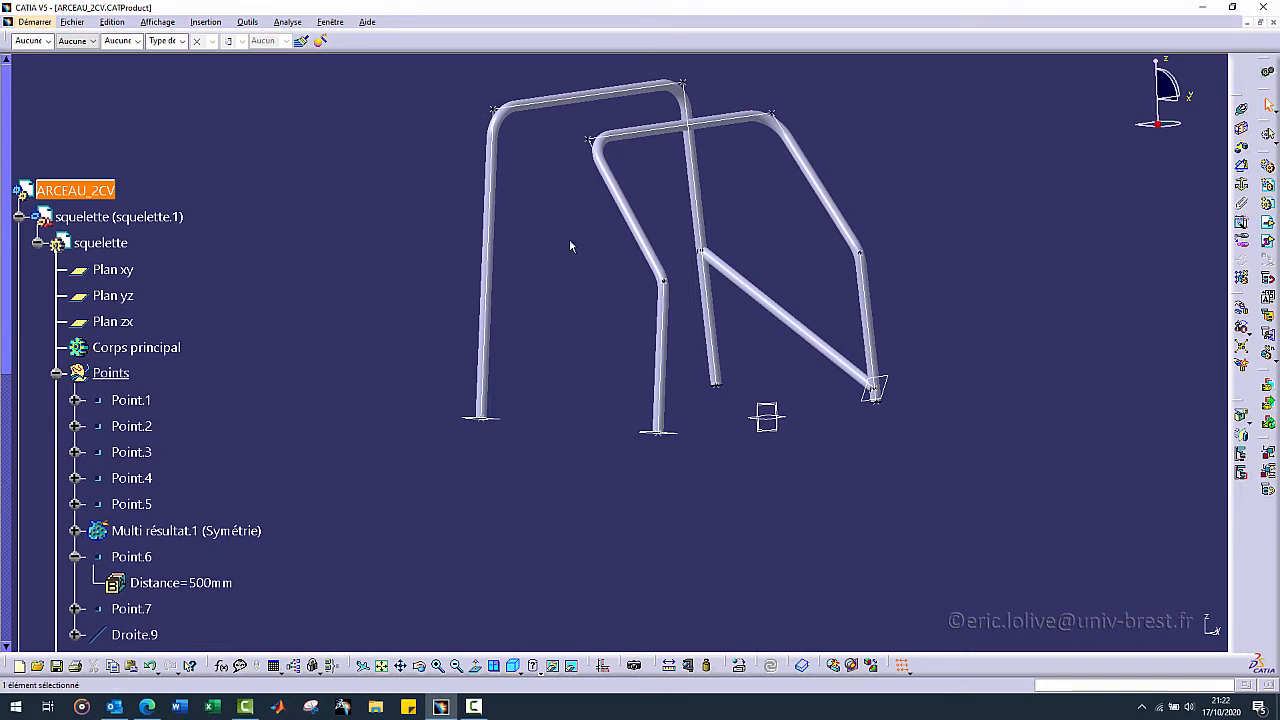
pyautogui.doubleClick(131, 478)
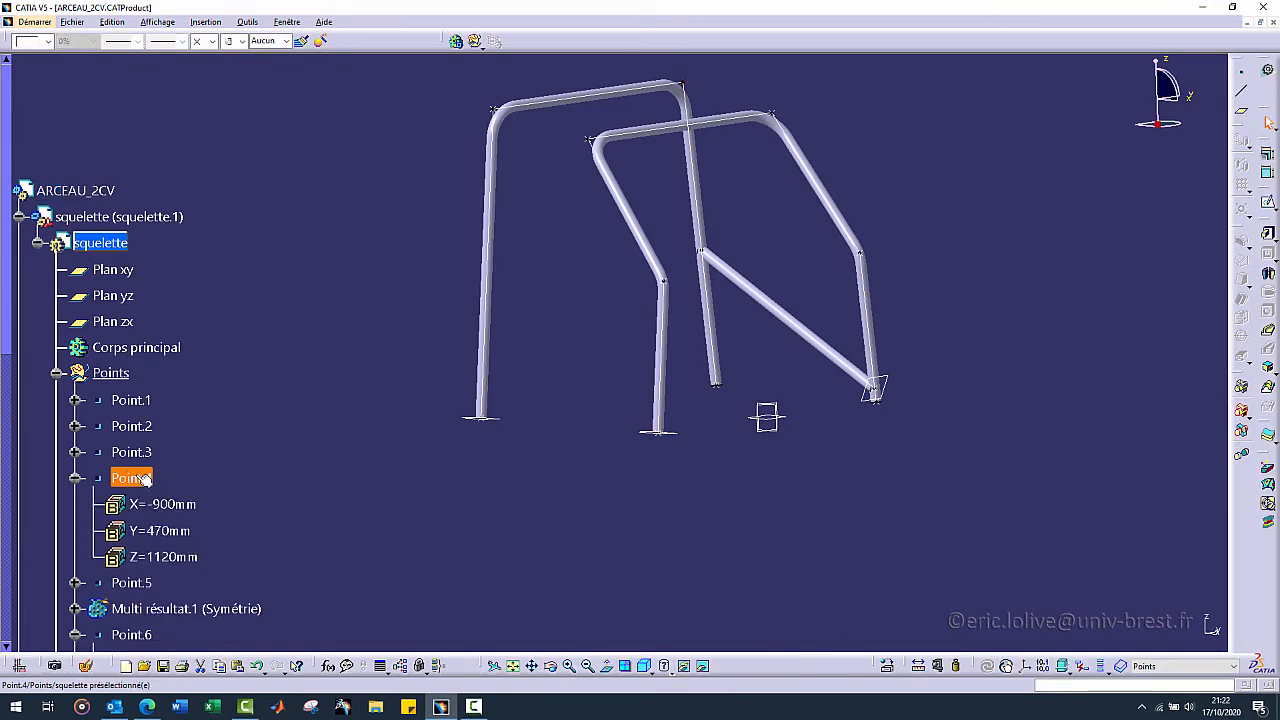
pyautogui.doubleClick(163, 557)
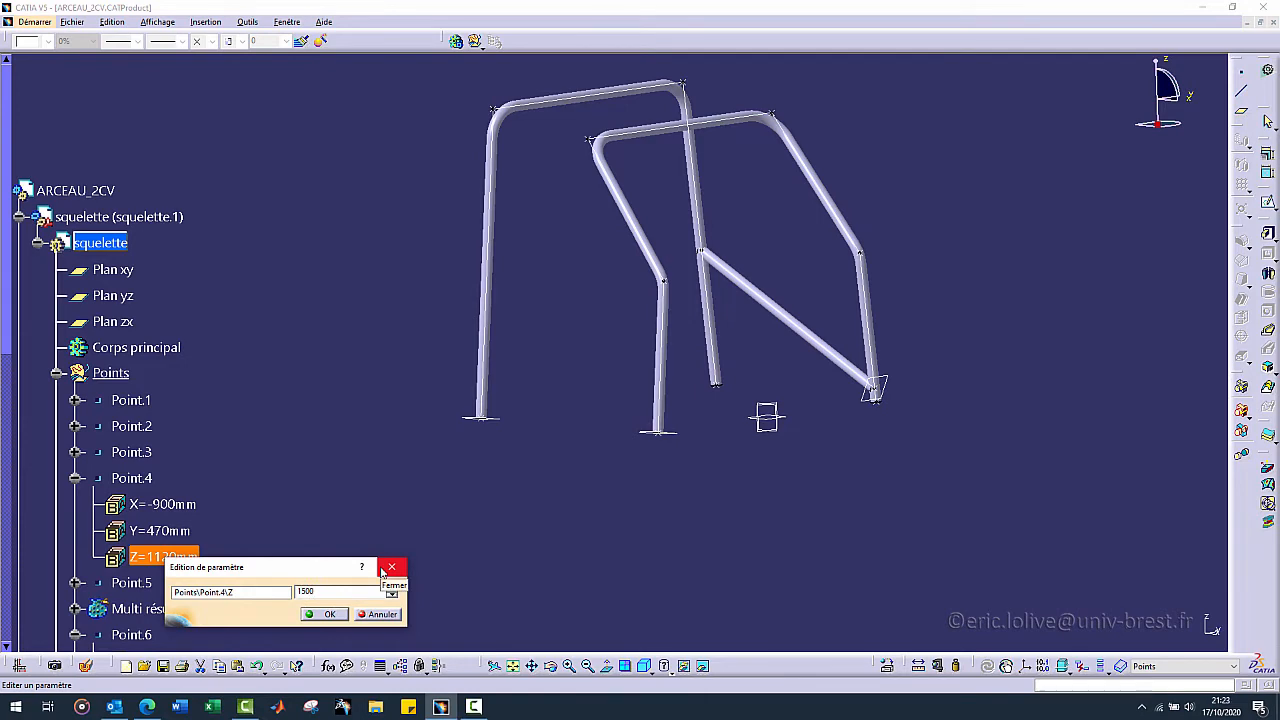
pyautogui.write('1500')
pyautogui.click(382, 569)
pyautogui.moveTo(542, 392); pyautogui.dragTo(549, 449, button='middle')
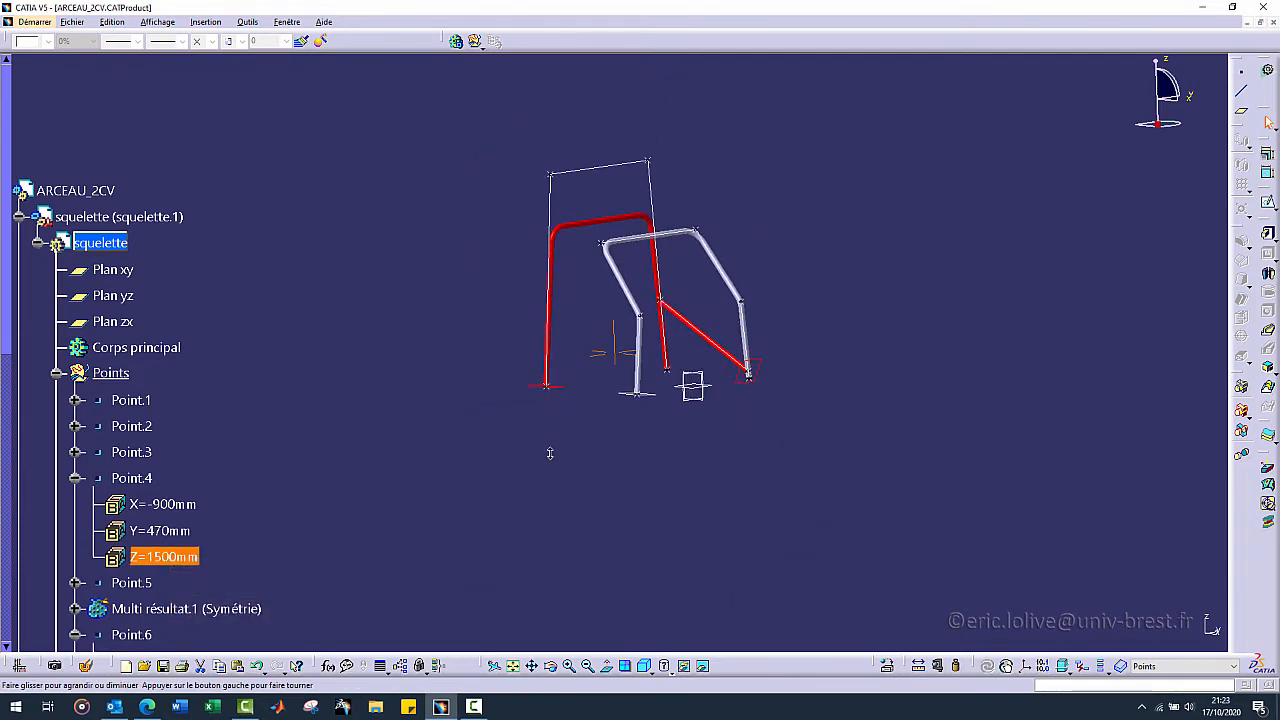
pyautogui.click(325, 284)
pyautogui.doubleClick(98, 190)
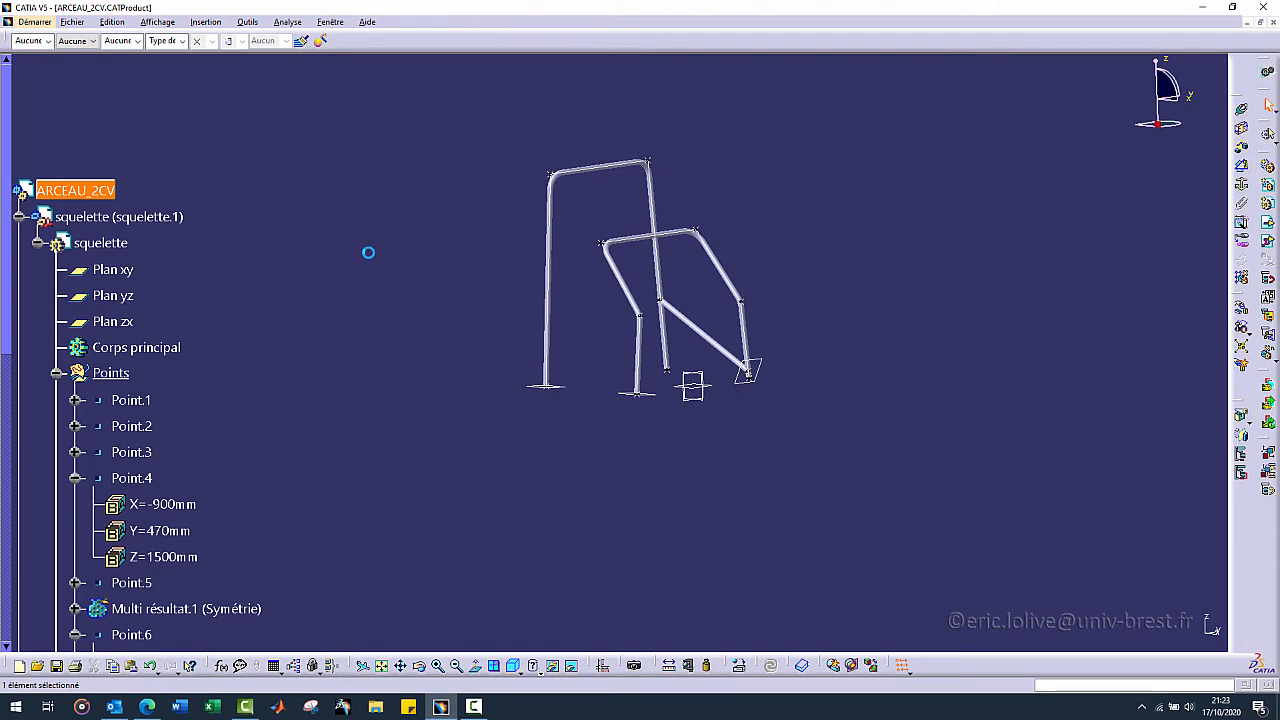
# - Undo the changes to Point.4's Z coordinate and Point.6's distance
pyautogui.hotkey('ctrl', 'z')
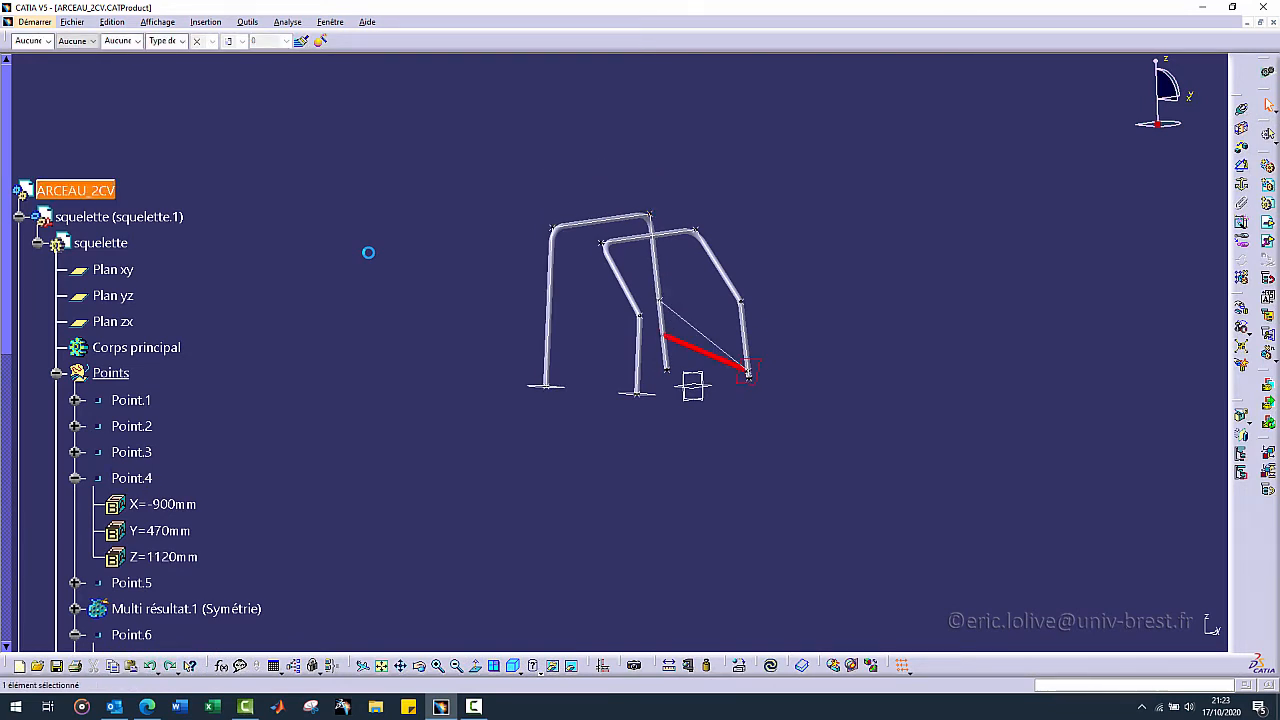
pyautogui.hotkey('ctrl', 'z')
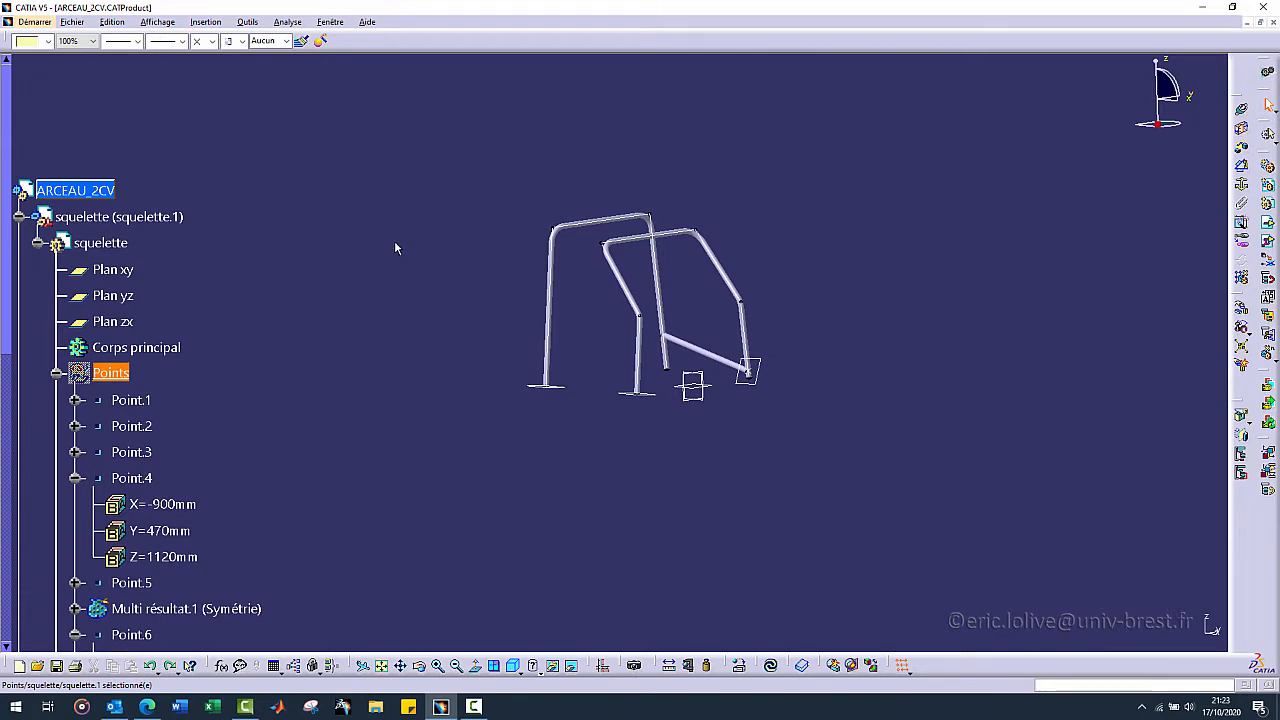
# - Collapse the squelette part's tree and hide TubAR to examine the brace tube's uncut end
pyautogui.moveTo(651, 294); pyautogui.dragTo(497, 279, button='middle')
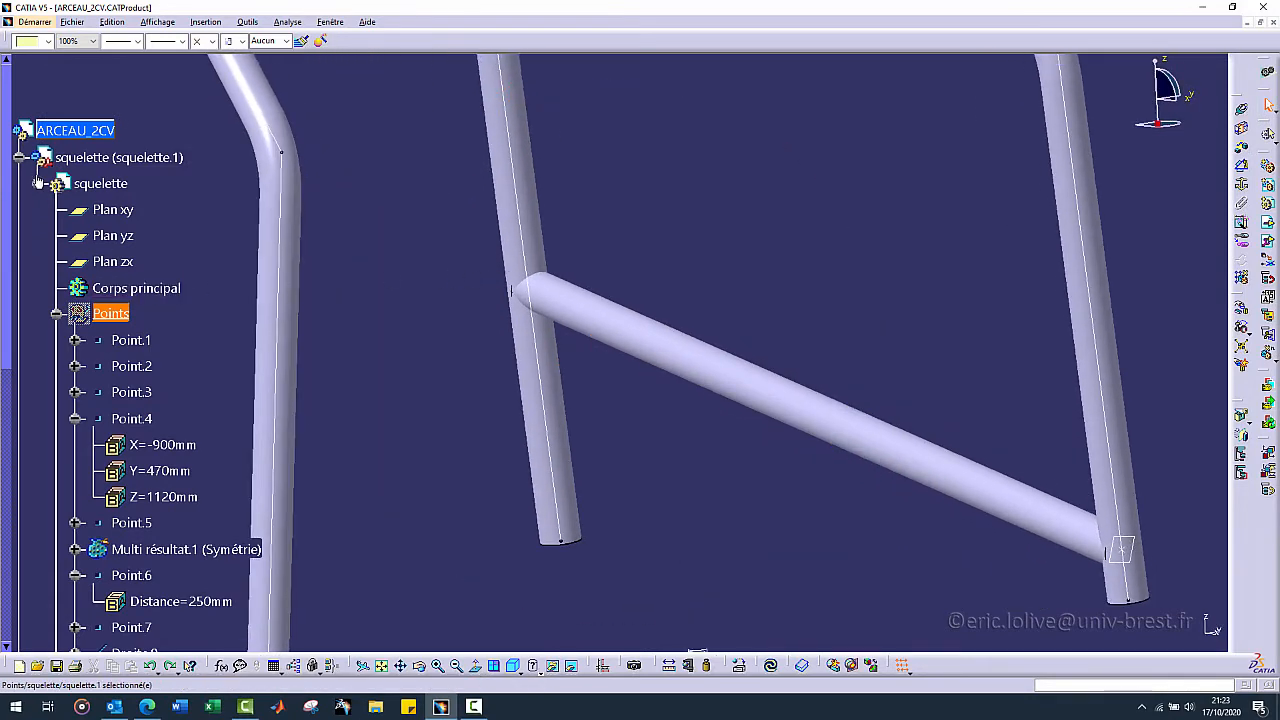
pyautogui.click(37, 186)
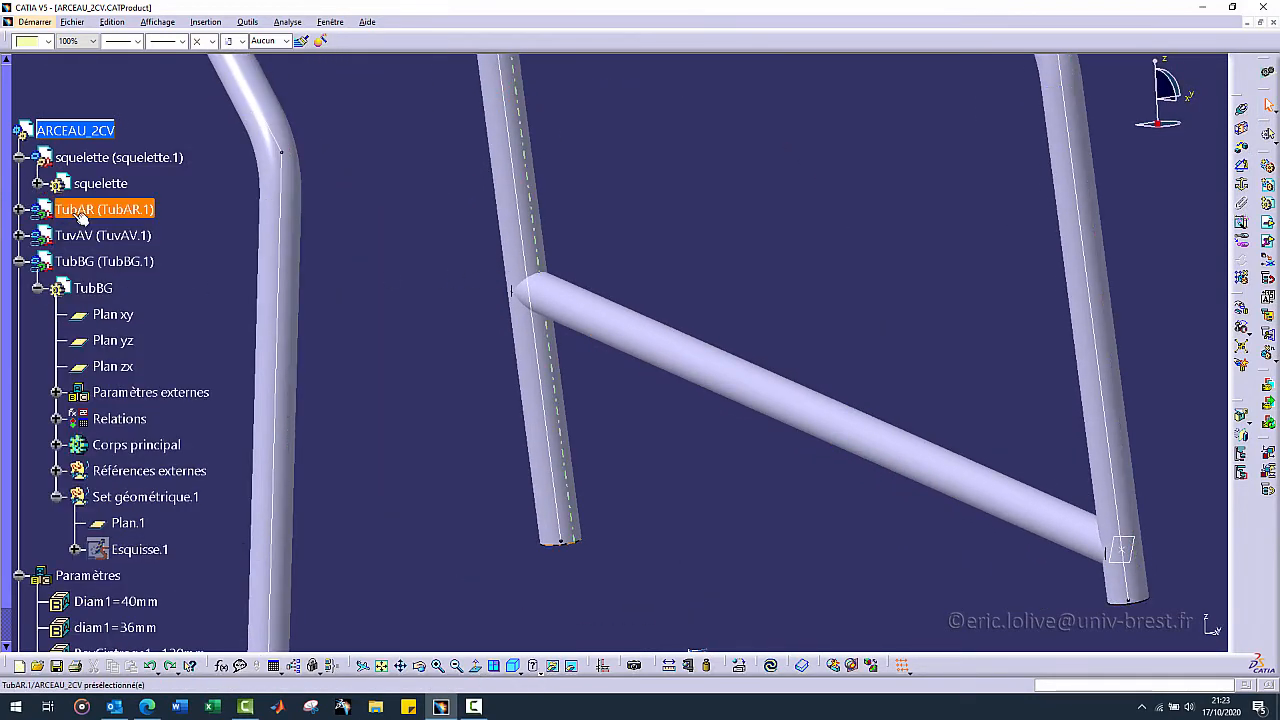
pyautogui.press('space')
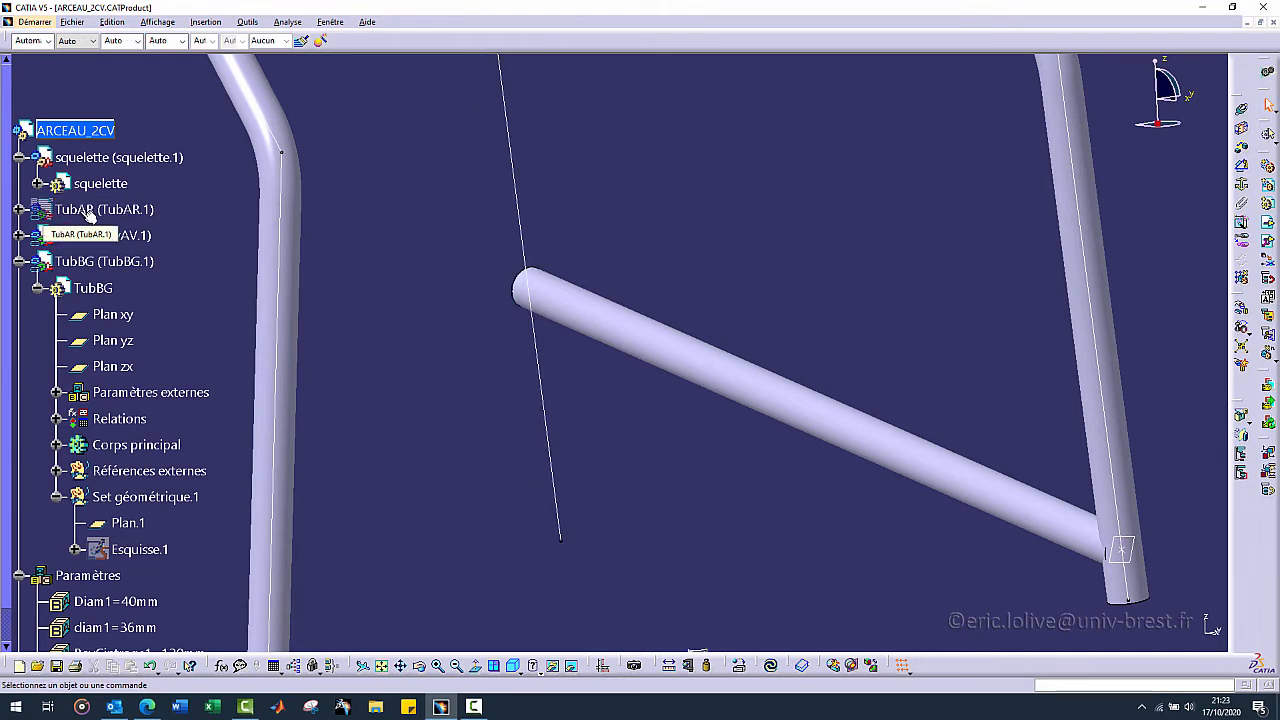
pyautogui.moveTo(446, 368); pyautogui.dragTo(720, 403, button='middle')
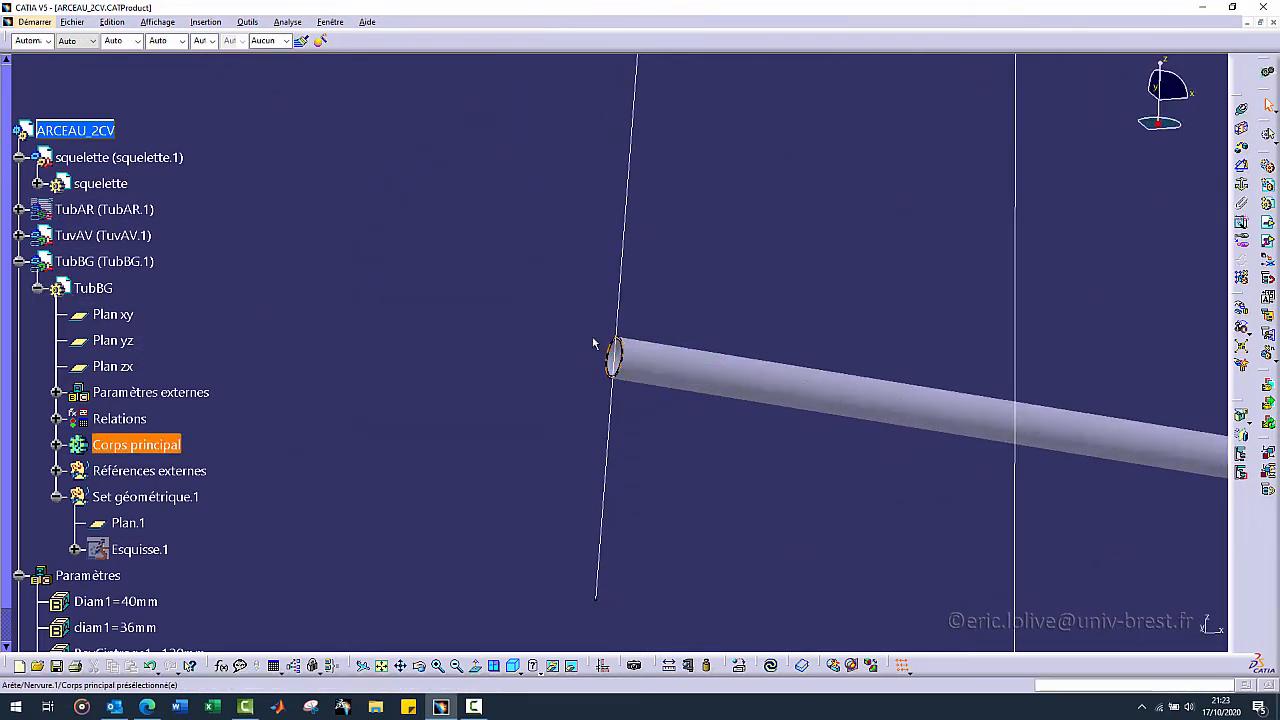
pyautogui.moveTo(532, 398); pyautogui.dragTo(581, 457, button='middle')
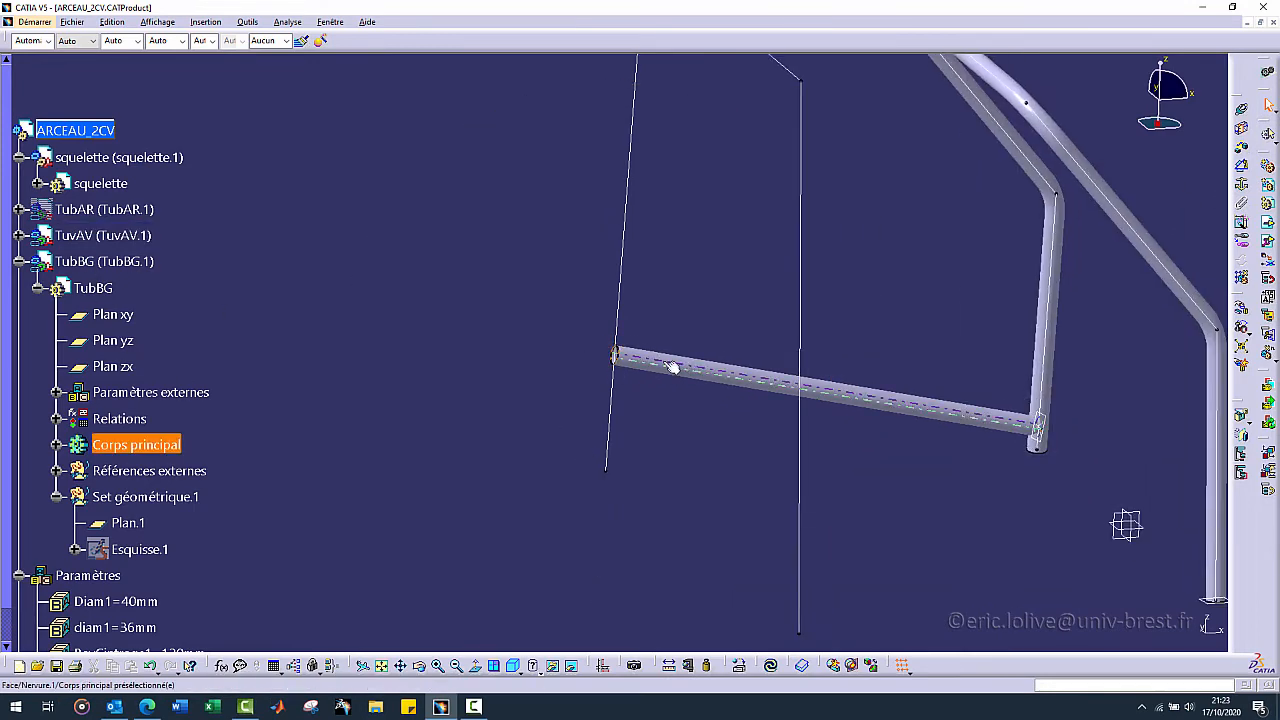
pyautogui.scroll(-4, 374, 432)
pyautogui.scroll(3, 199, 449)
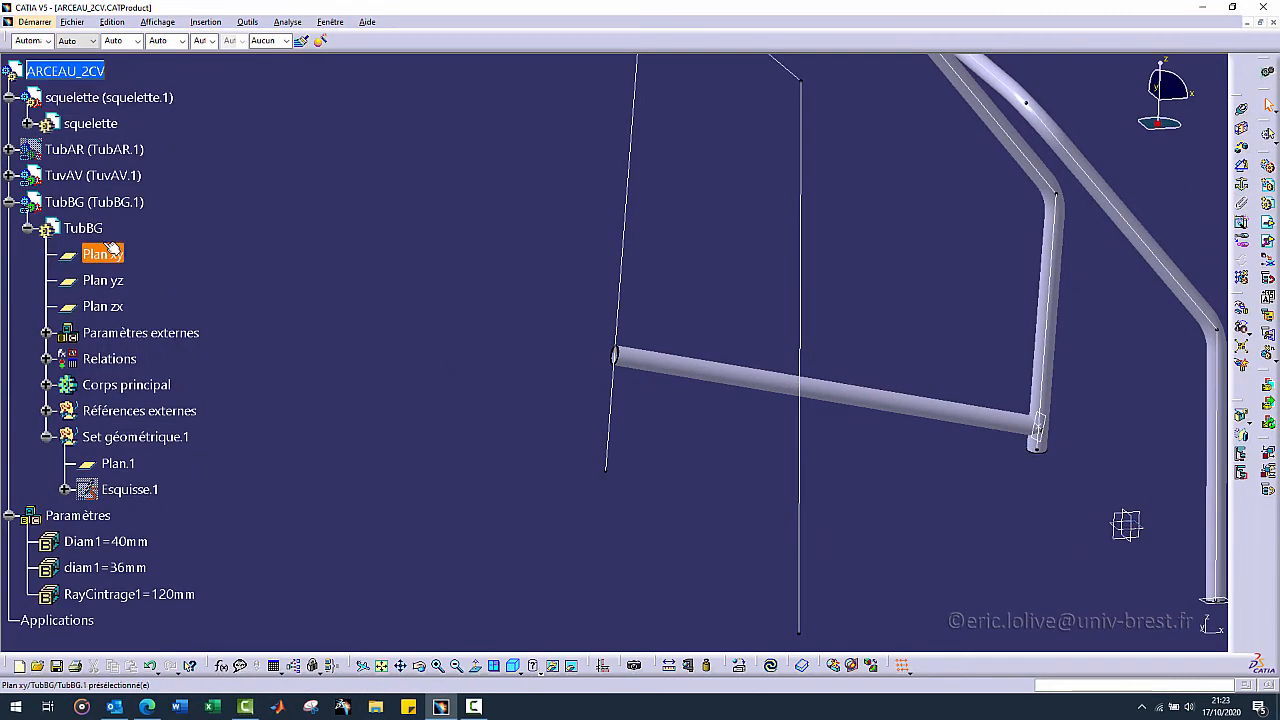
# - Activate TubBG for editing and remove the TubAR tube body from its Corps principal, keeping the link to the selected object
pyautogui.click(121, 387)
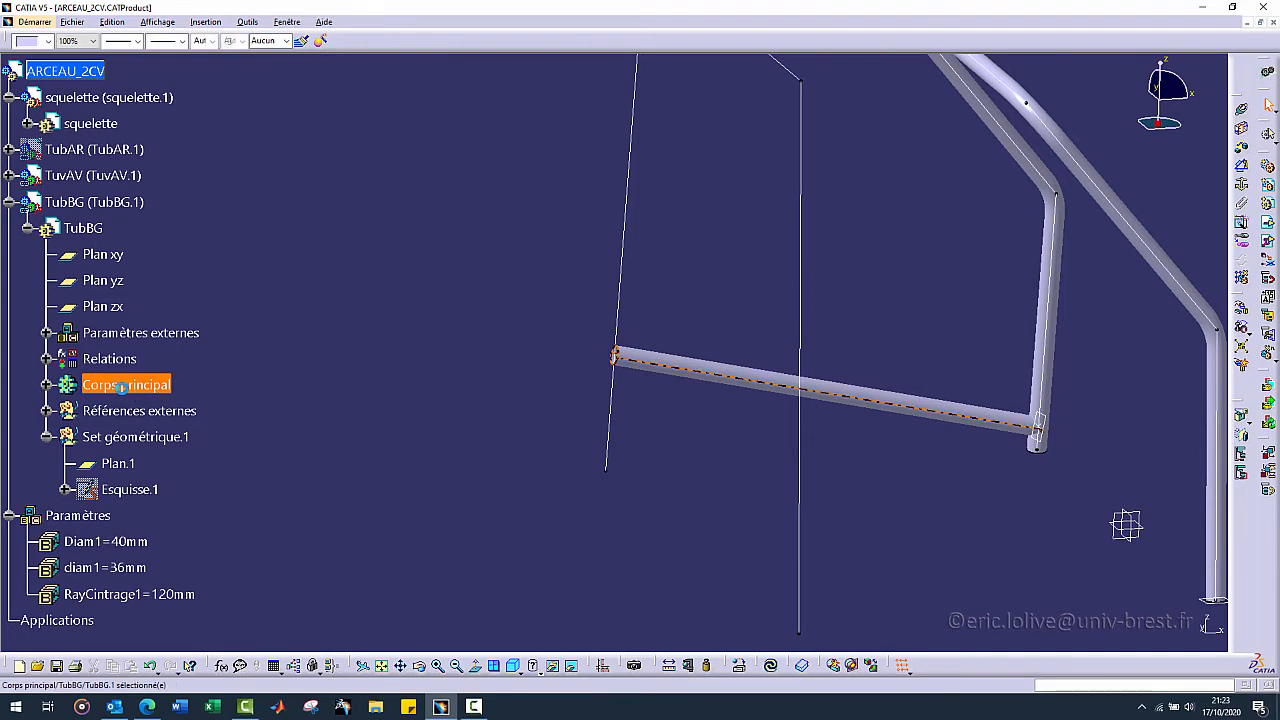
pyautogui.doubleClick(121, 387)
pyautogui.moveTo(643, 420); pyautogui.dragTo(505, 430, button='middle')
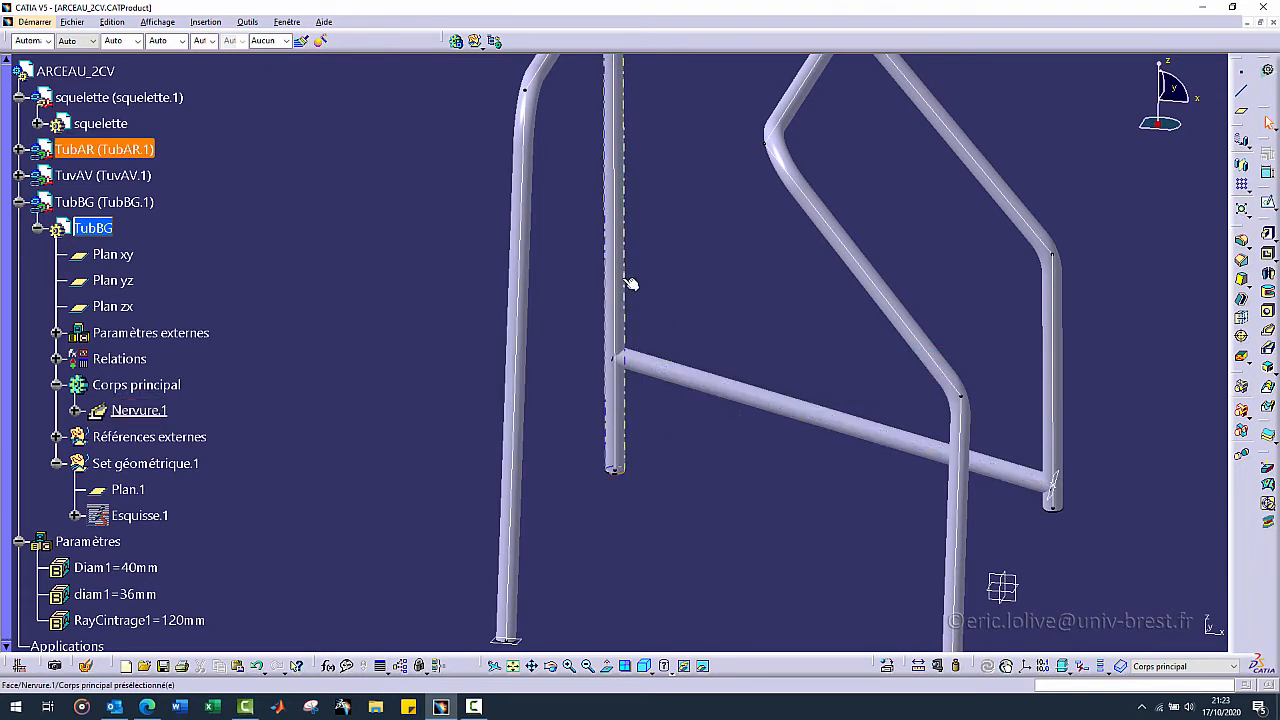
pyautogui.click(1247, 436)
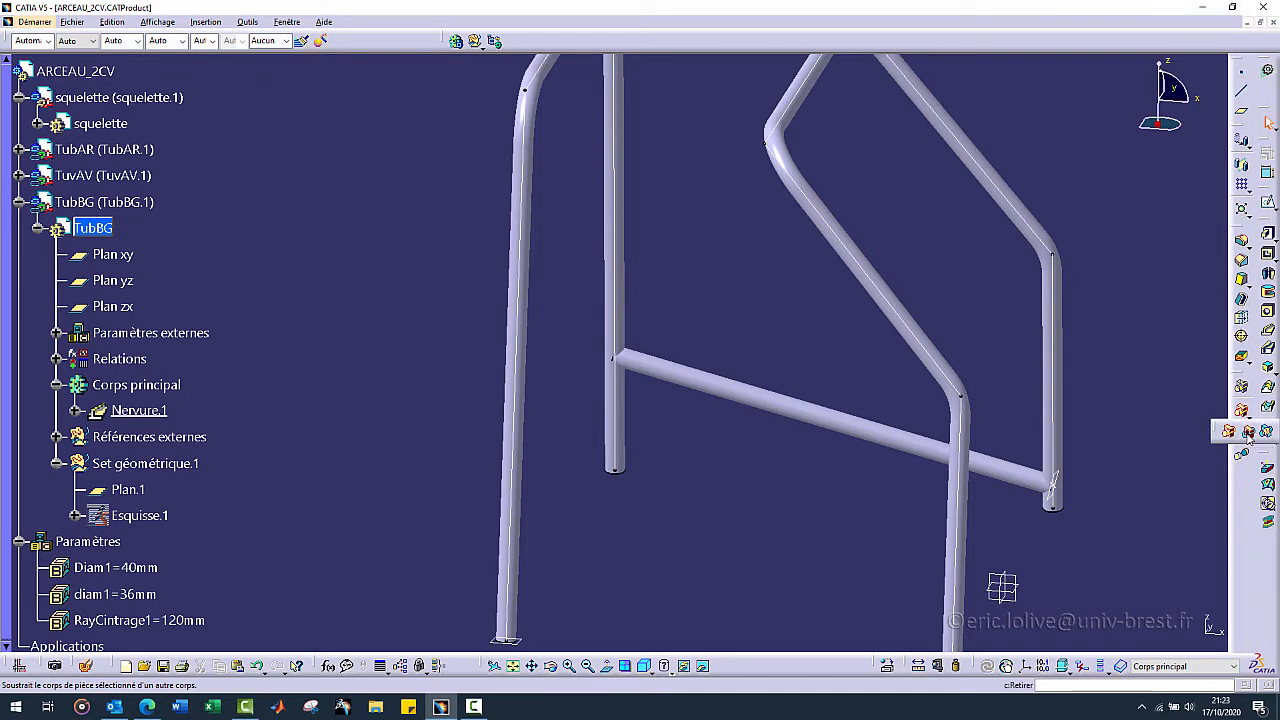
pyautogui.click(1248, 435)
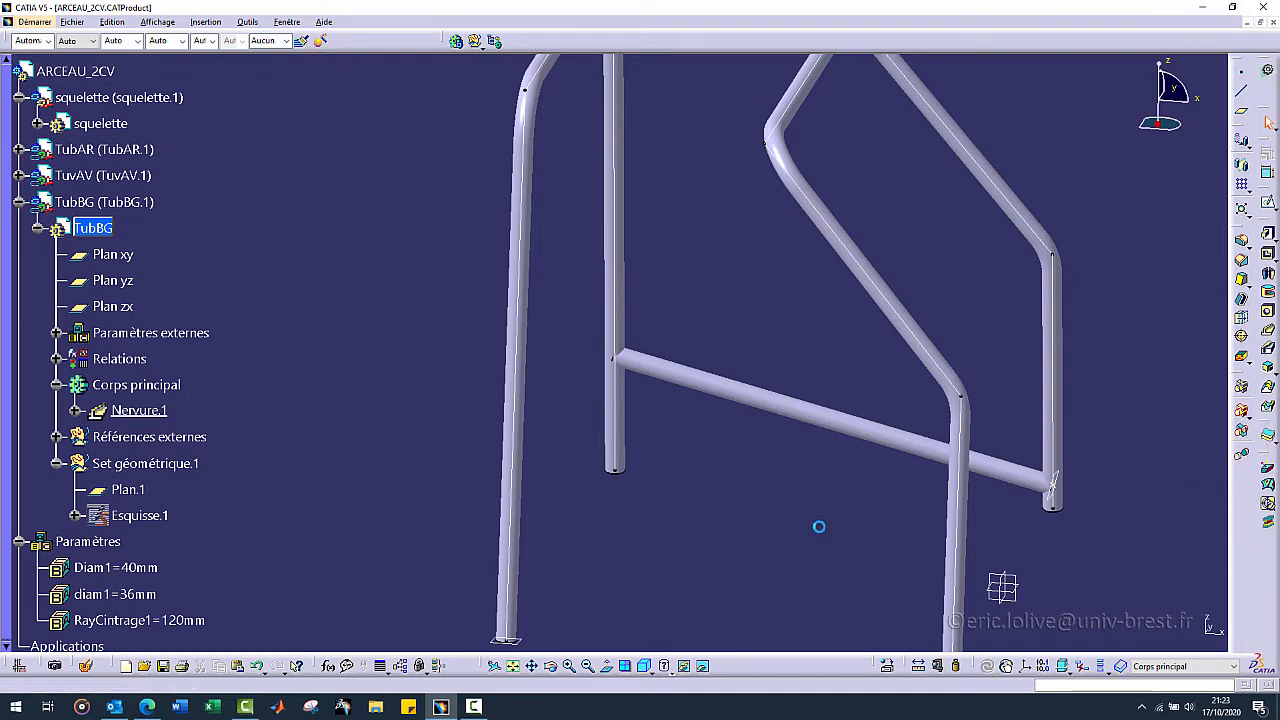
pyautogui.click(609, 336)
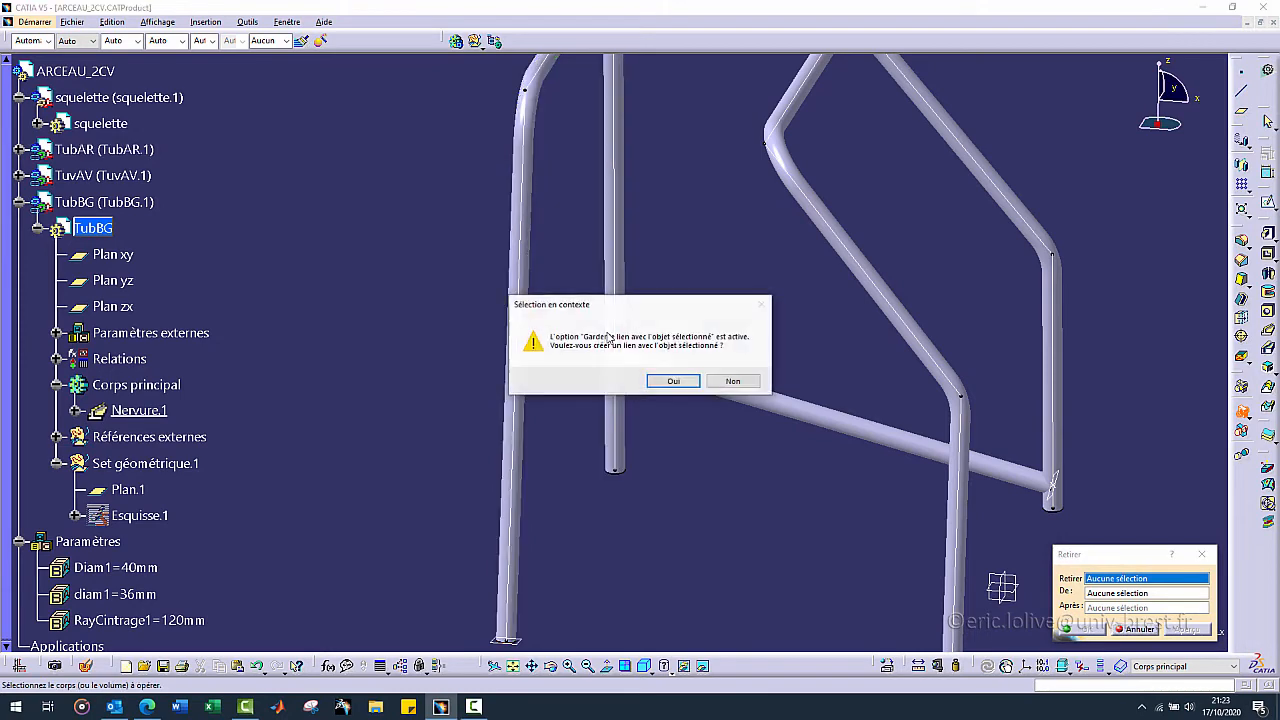
pyautogui.click(674, 381)
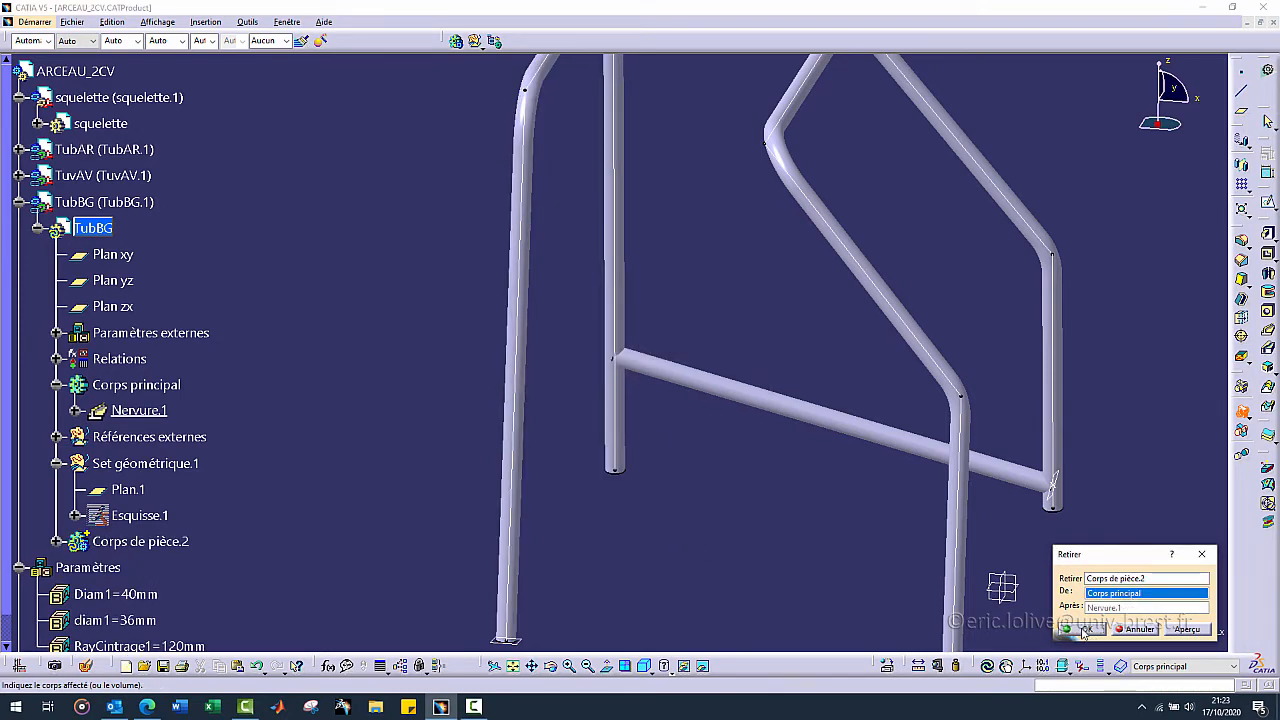
pyautogui.click(1084, 630)
pyautogui.click(742, 526)
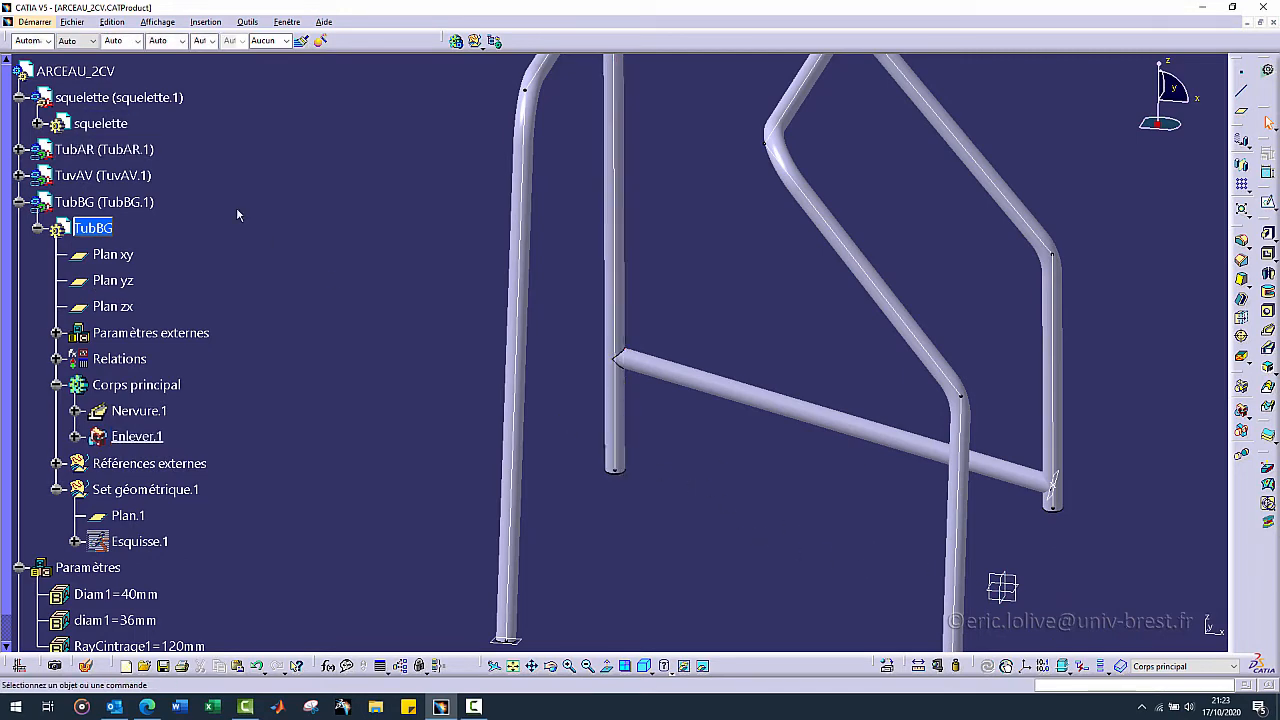
# - Hide TubAR to inspect the cut end of the brace tube
pyautogui.rightClick(137, 152)
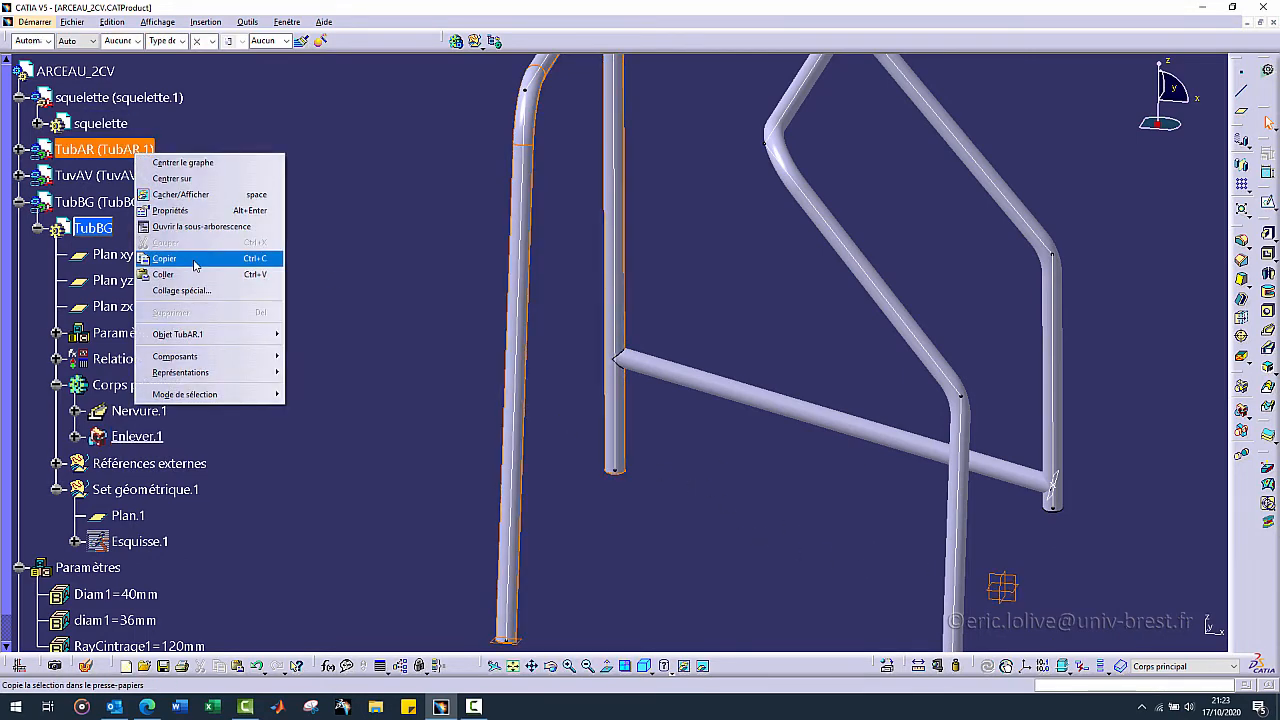
pyautogui.click(230, 194)
pyautogui.keyDown('ctrl'); pyautogui.moveTo(622, 361); pyautogui.dragTo(617, 184, button='middle'); pyautogui.keyUp('ctrl')
pyautogui.moveTo(514, 421); pyautogui.dragTo(744, 387, button='middle')
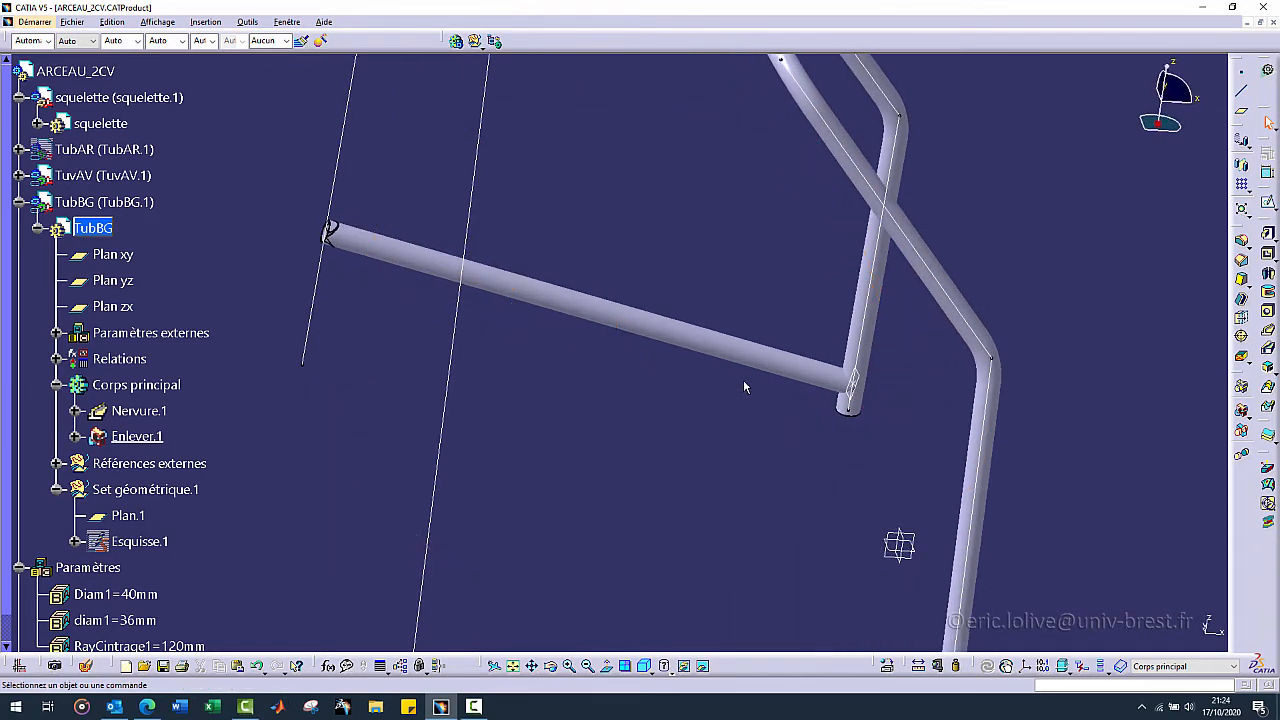
# - Remove the TuvAV tube body from TubBG's Corps principal, keeping the link to the selected object
pyautogui.click(1242, 411)
pyautogui.click(859, 356)
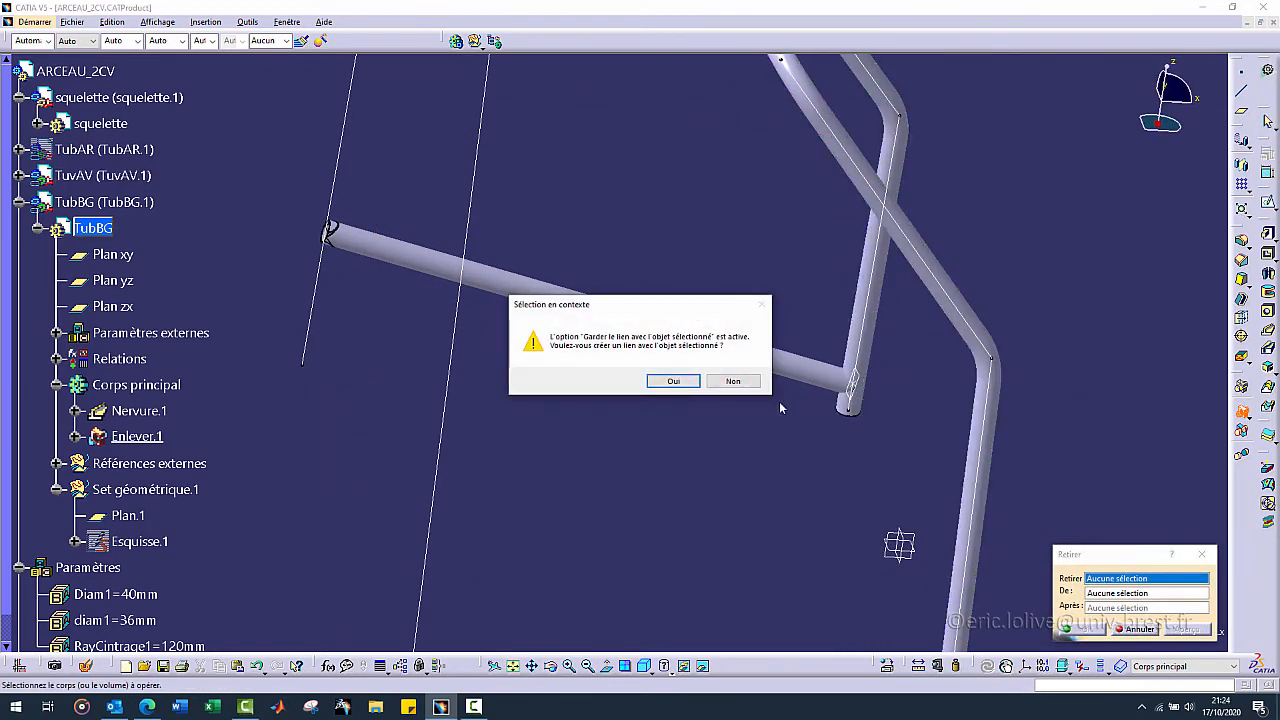
pyautogui.click(673, 381)
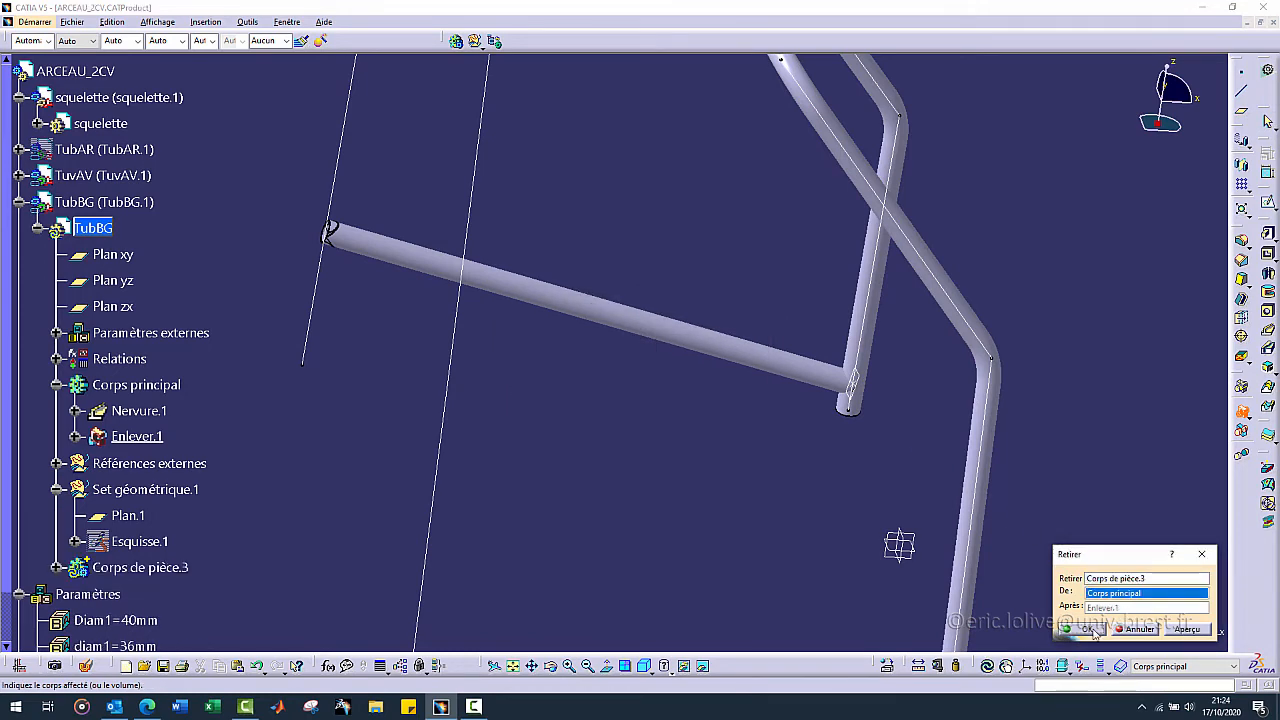
pyautogui.click(1088, 629)
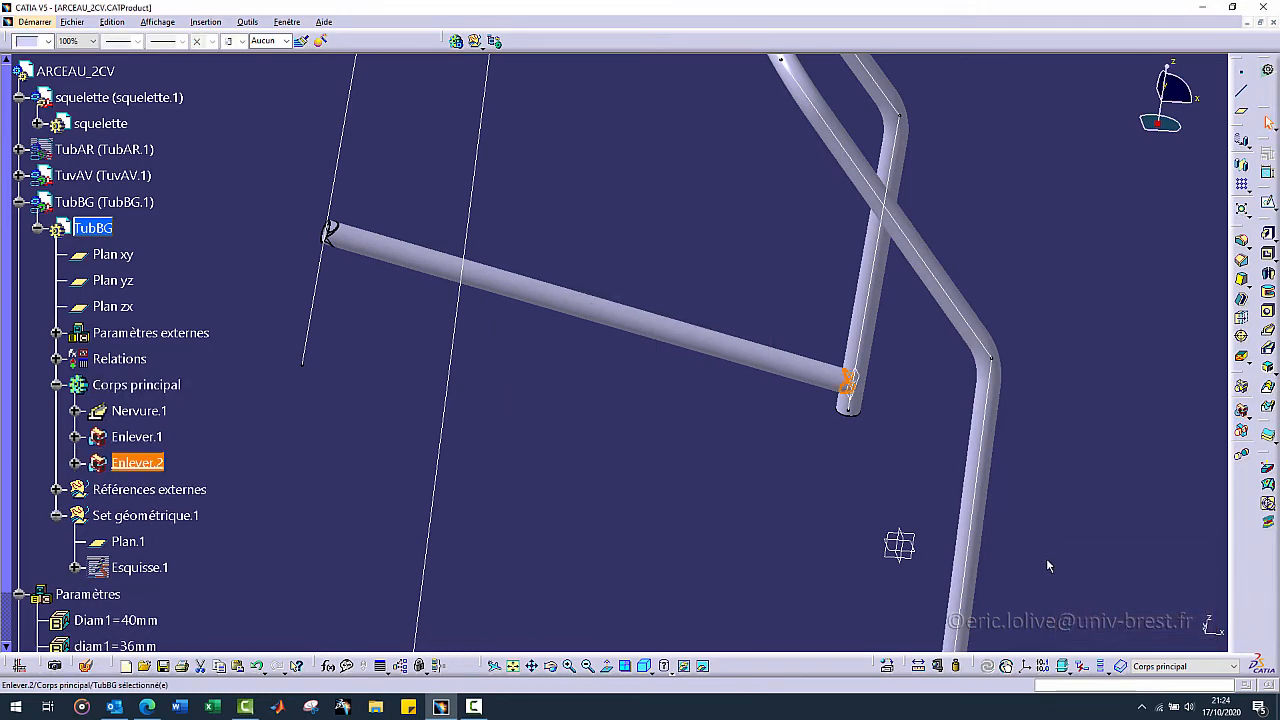
# - Hide TuvAV to isolate the brace tube and inspect its other cut end
pyautogui.rightClick(98, 175)
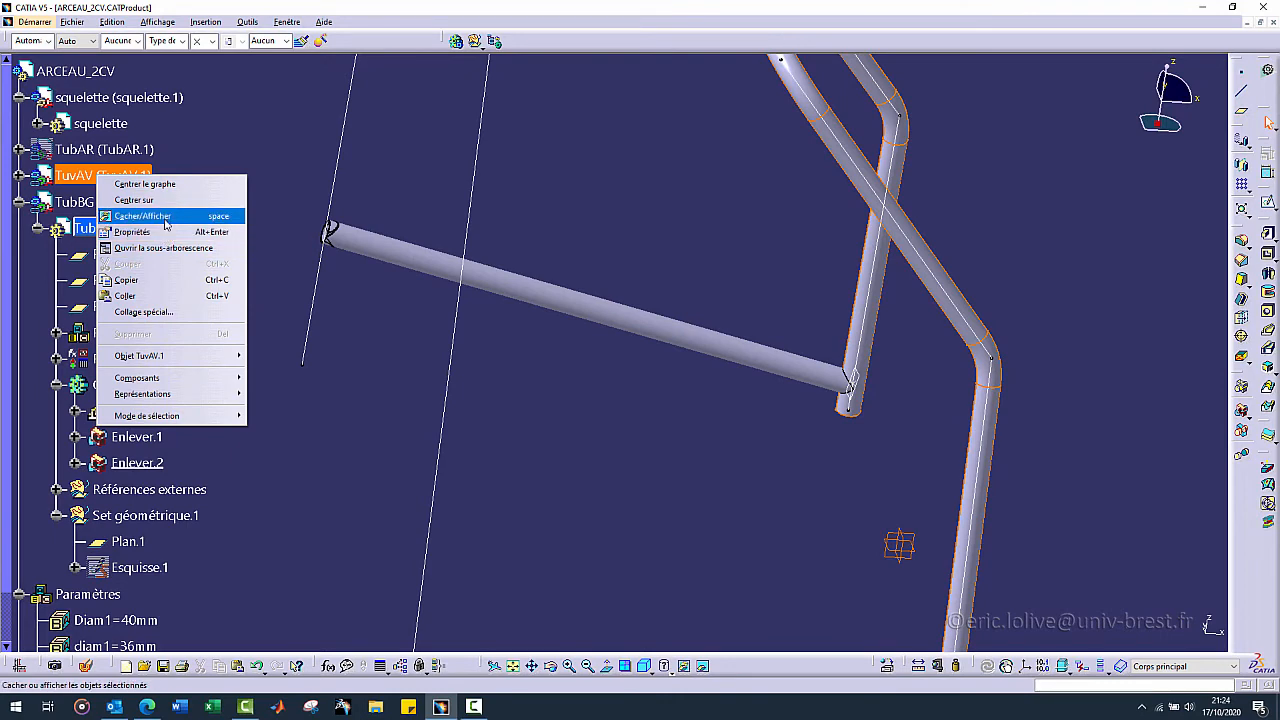
pyautogui.click(160, 216)
pyautogui.moveTo(730, 403); pyautogui.dragTo(623, 440, button='middle')
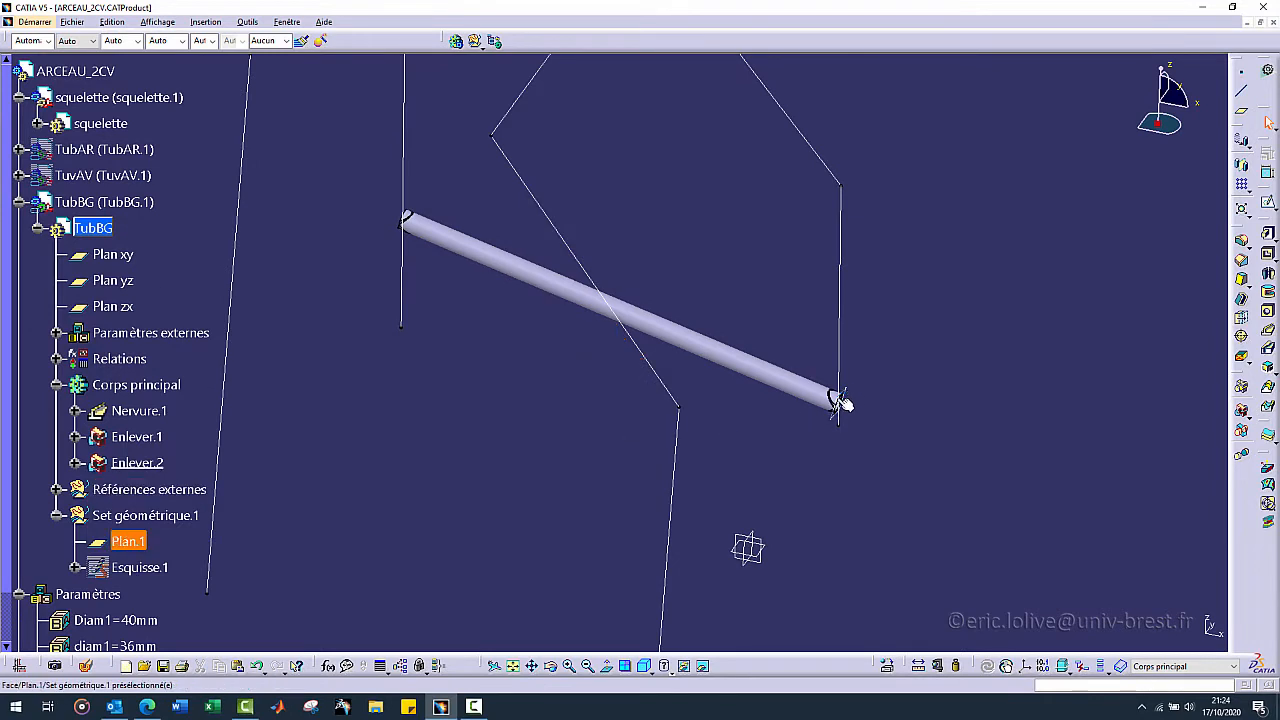
# - Trim the leftover pieces from TubBG's Corps principal with a partial relimitation, choosing the tube's outer face as the face to keep
pyautogui.click(1243, 458)
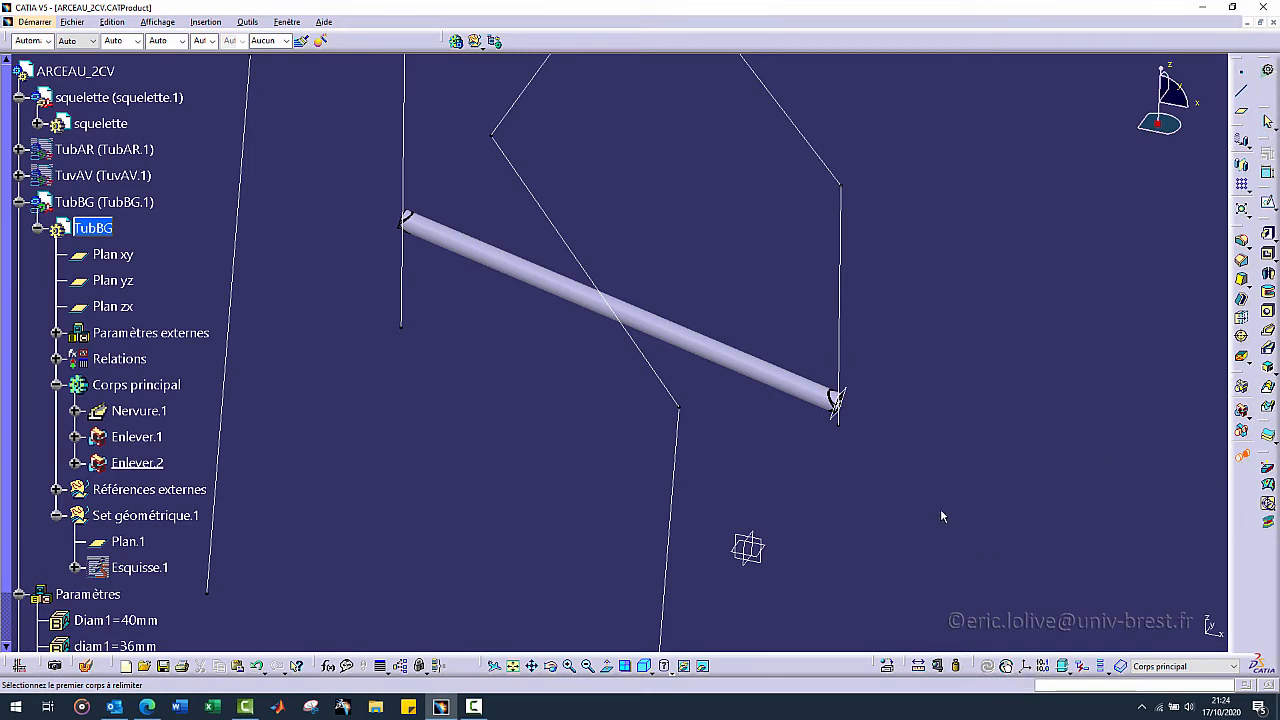
pyautogui.click(781, 387)
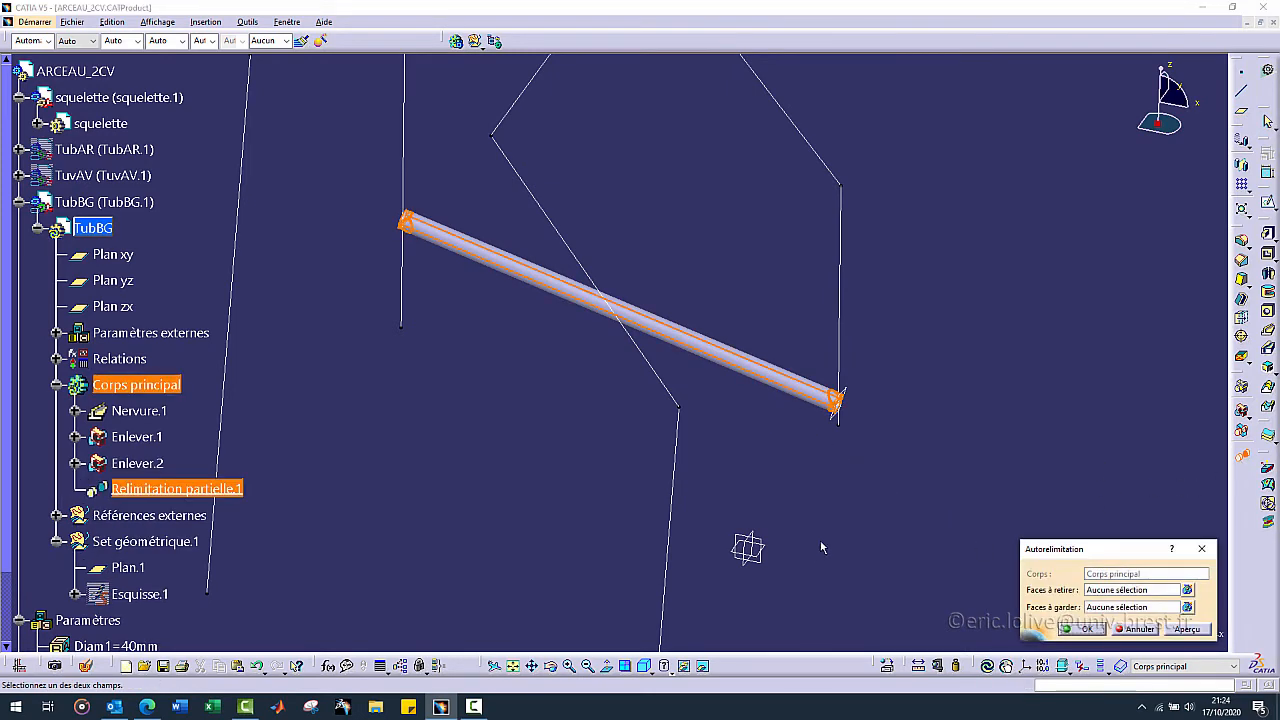
pyautogui.moveTo(1076, 556); pyautogui.dragTo(946, 209)
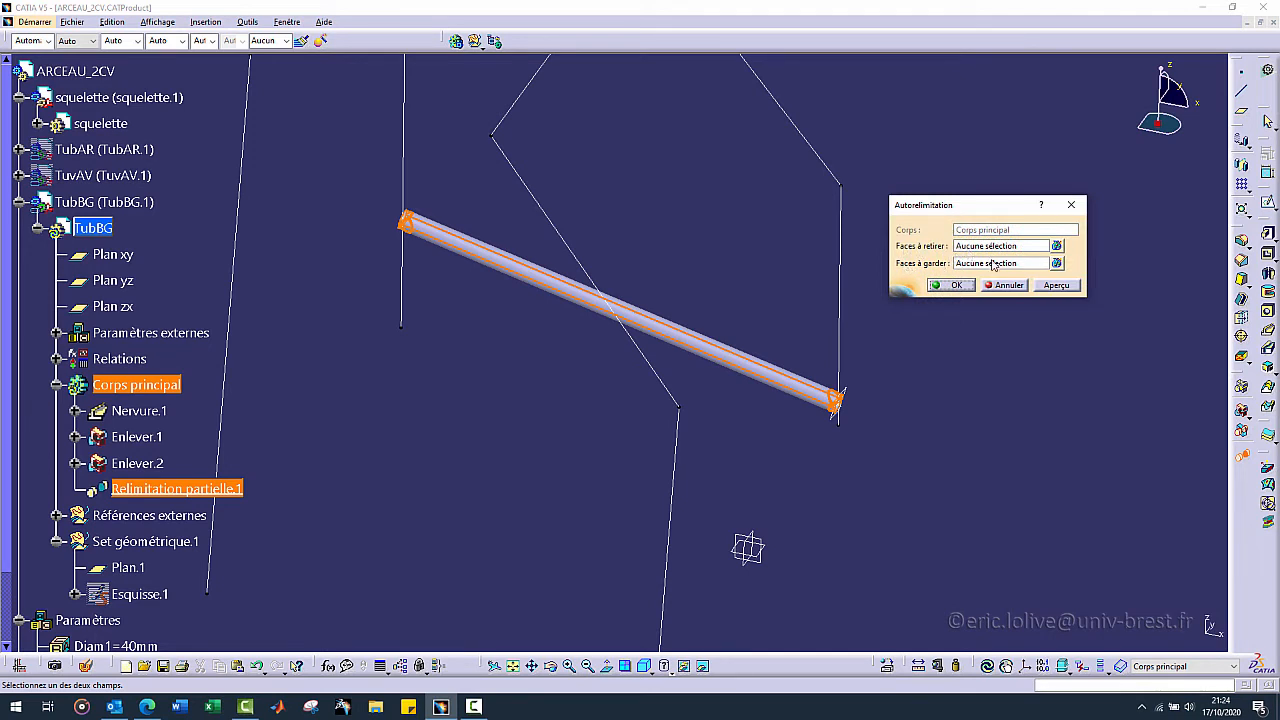
pyautogui.click(987, 264)
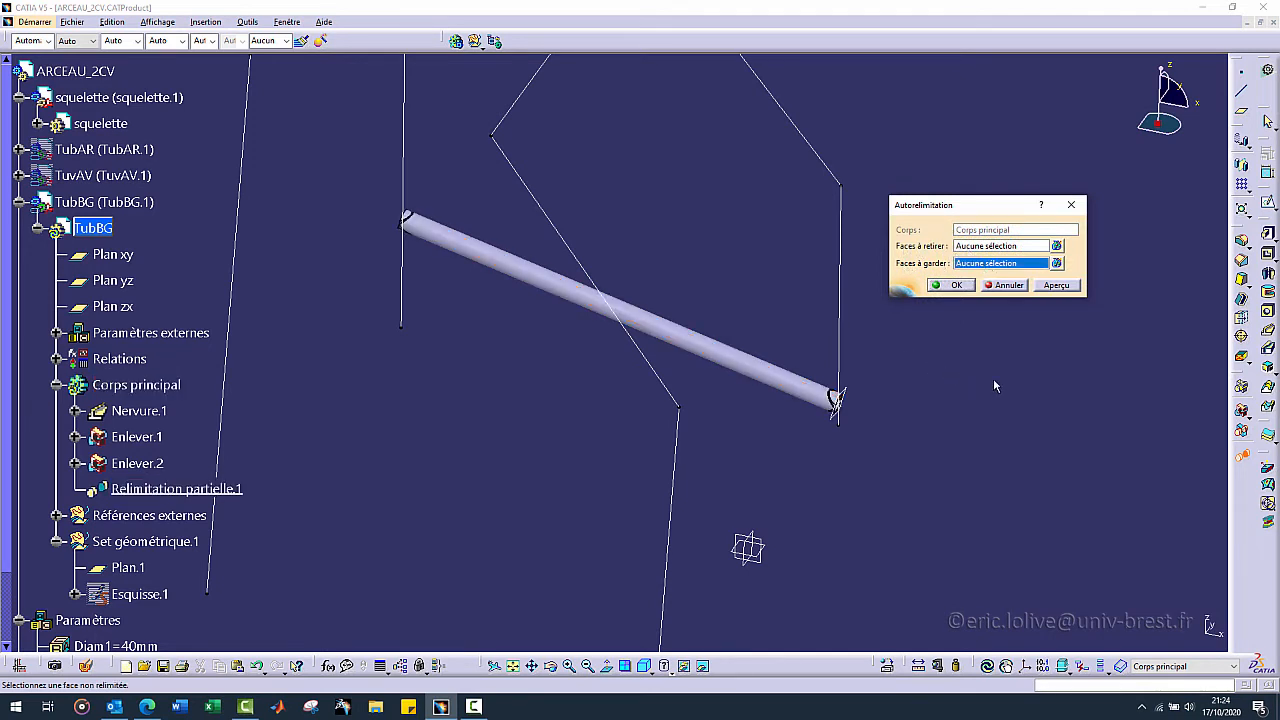
pyautogui.click(740, 366)
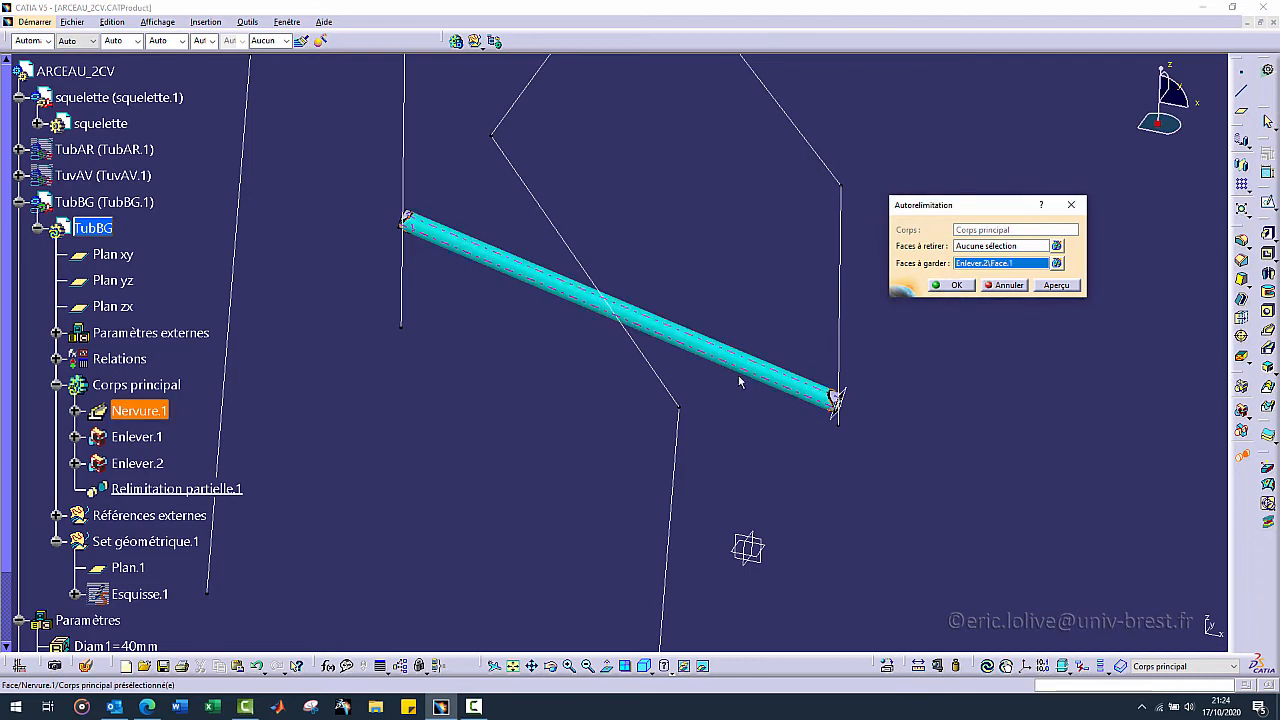
pyautogui.click(952, 286)
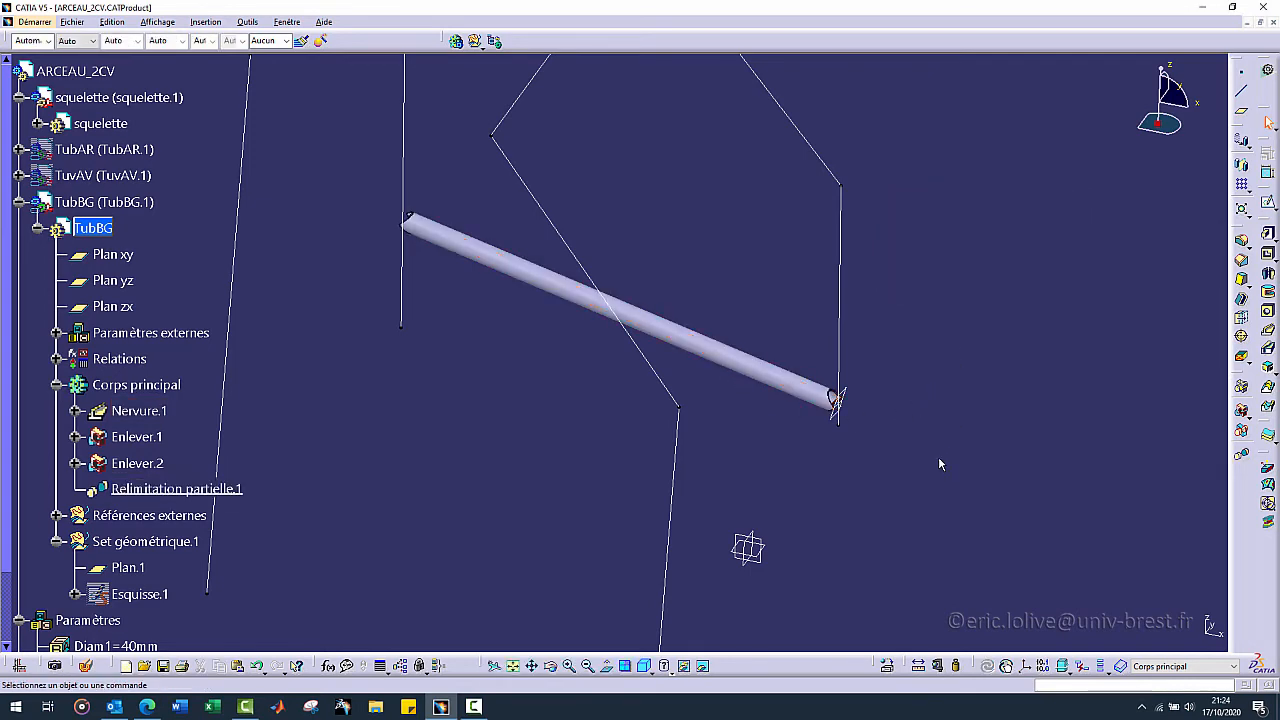
# - Inspect the brace tube's trimmed ends and show TubAR and TuvAV again
pyautogui.moveTo(938, 456); pyautogui.dragTo(660, 445, button='middle')
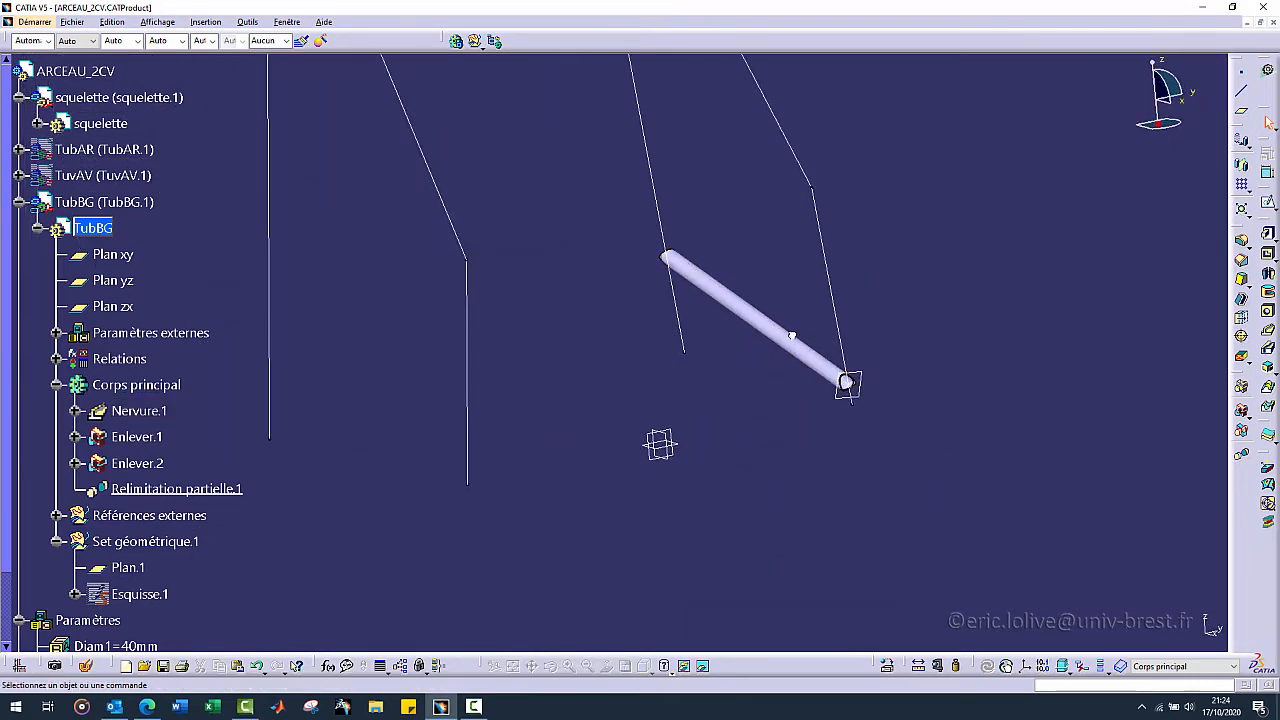
pyautogui.moveTo(672, 260)
pyautogui.mouseDown(button='middle')
pyautogui.moveTo(720, 371)
pyautogui.moveTo(734, 371)
pyautogui.moveTo(612, 352)
pyautogui.moveTo(786, 355)
pyautogui.moveTo(612, 370)
pyautogui.moveTo(608, 460)
pyautogui.moveTo(573, 433)
pyautogui.mouseUp(button='middle')
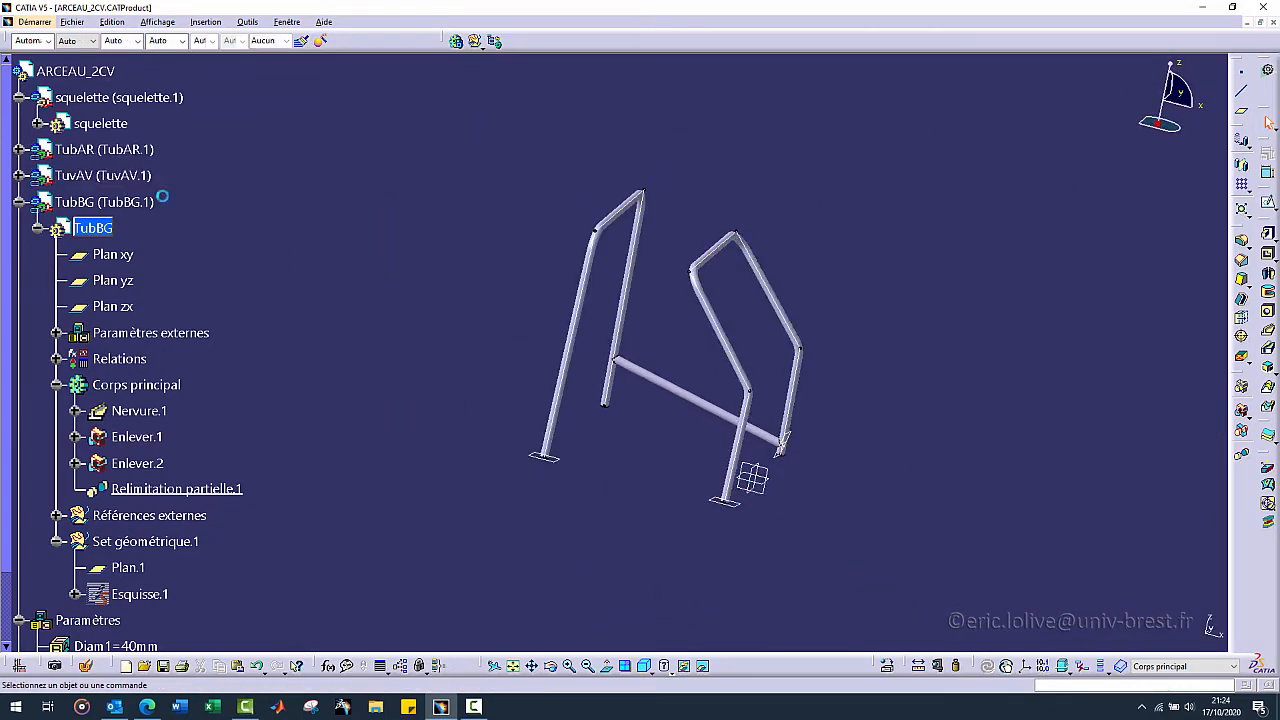
pyautogui.moveTo(577, 428); pyautogui.dragTo(514, 431, button='middle')
# - Set Point.6's distance to 600 mm in squelette and reactivate the ARCEAU_2CV assembly to update the trimmed brace tube
pyautogui.scroll(-1, 194, 216)
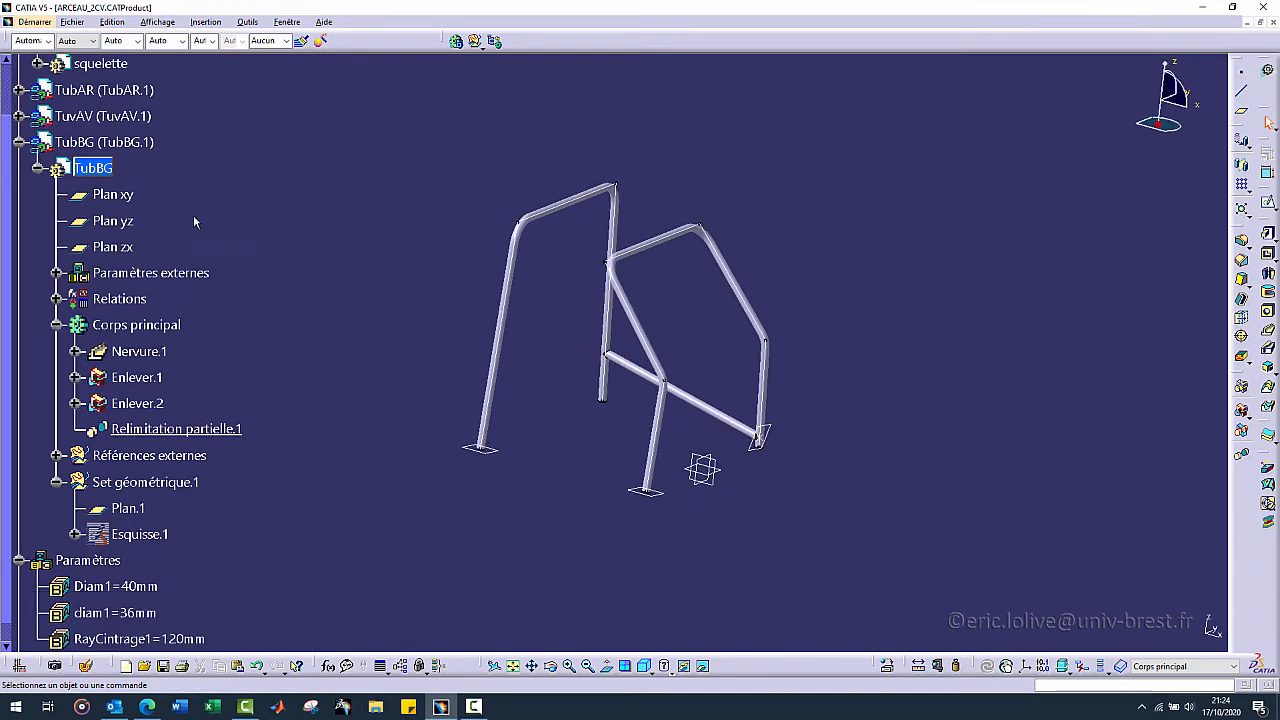
pyautogui.scroll(4, 180, 228)
pyautogui.click(37, 302)
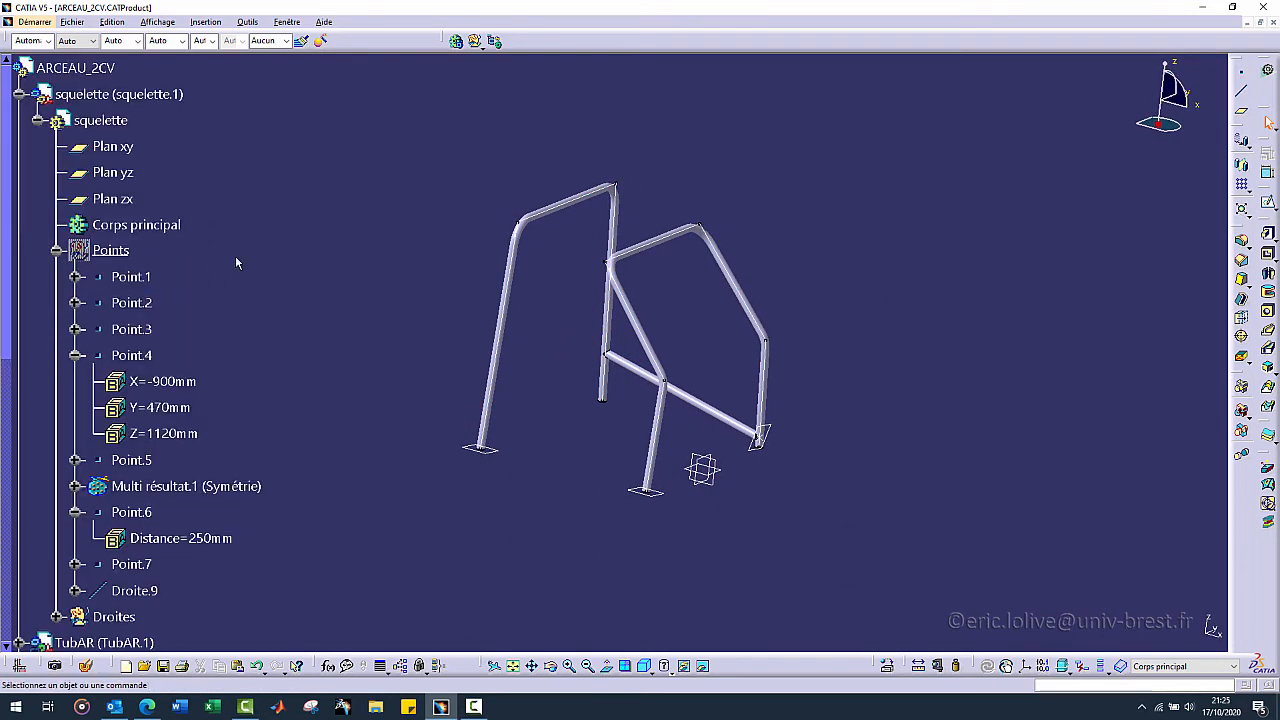
pyautogui.scroll(-3, 240, 383)
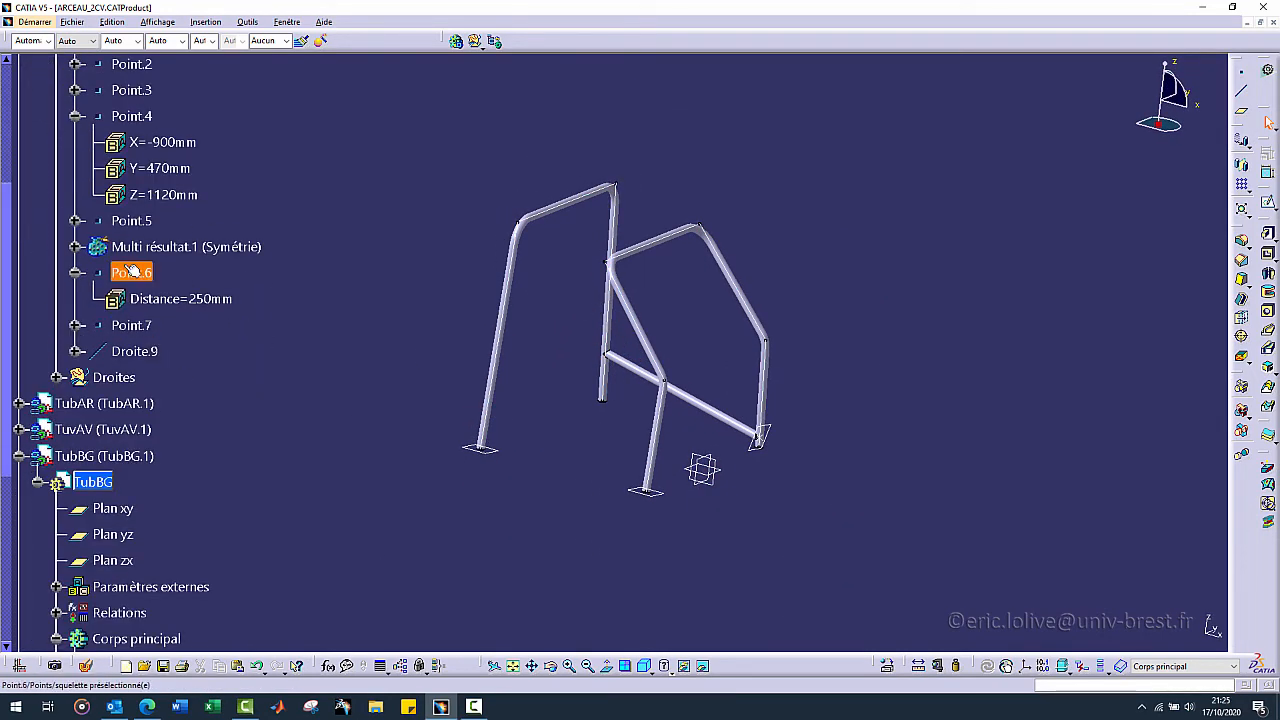
pyautogui.click(212, 301)
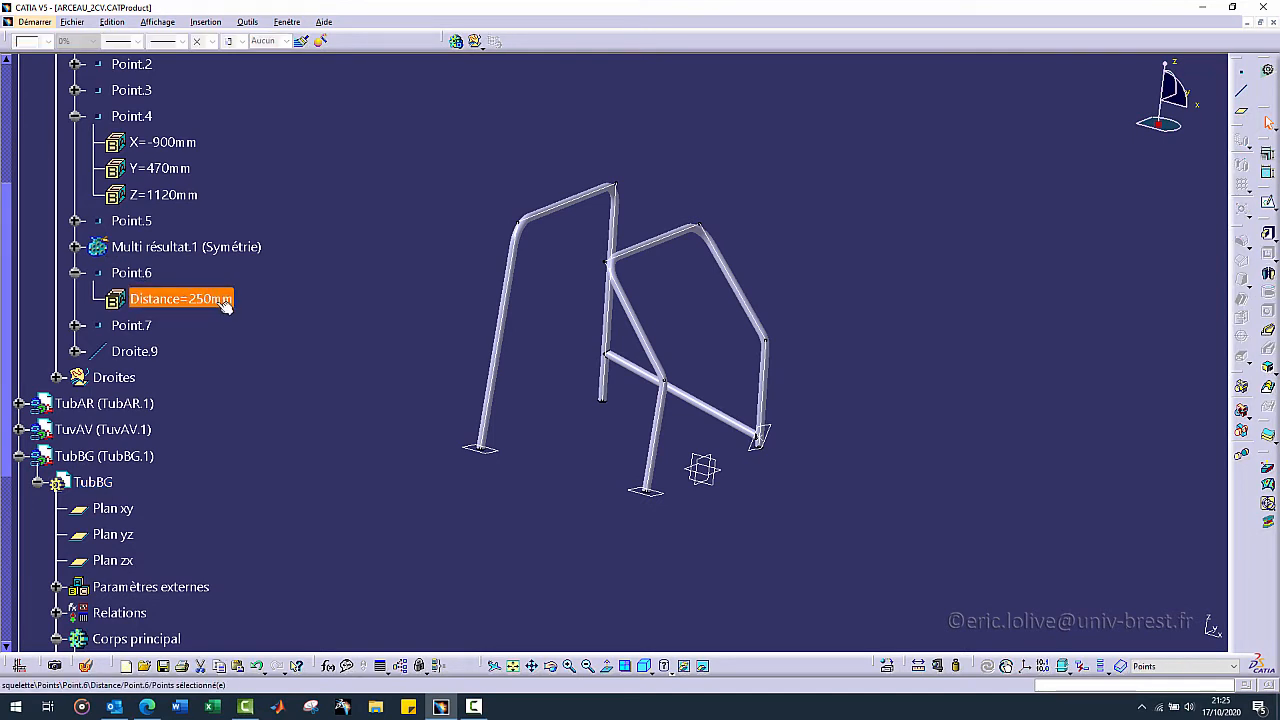
pyautogui.doubleClick(226, 306)
pyautogui.write('600mm')
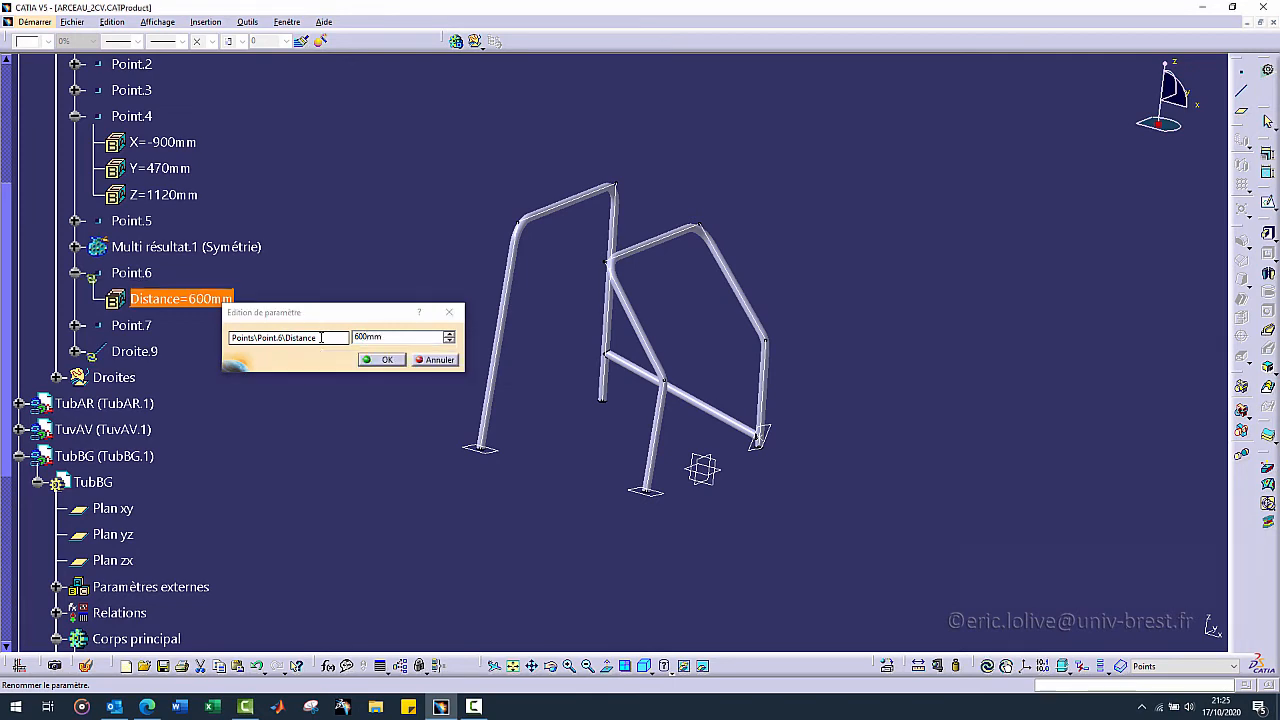
pyautogui.press('Return')
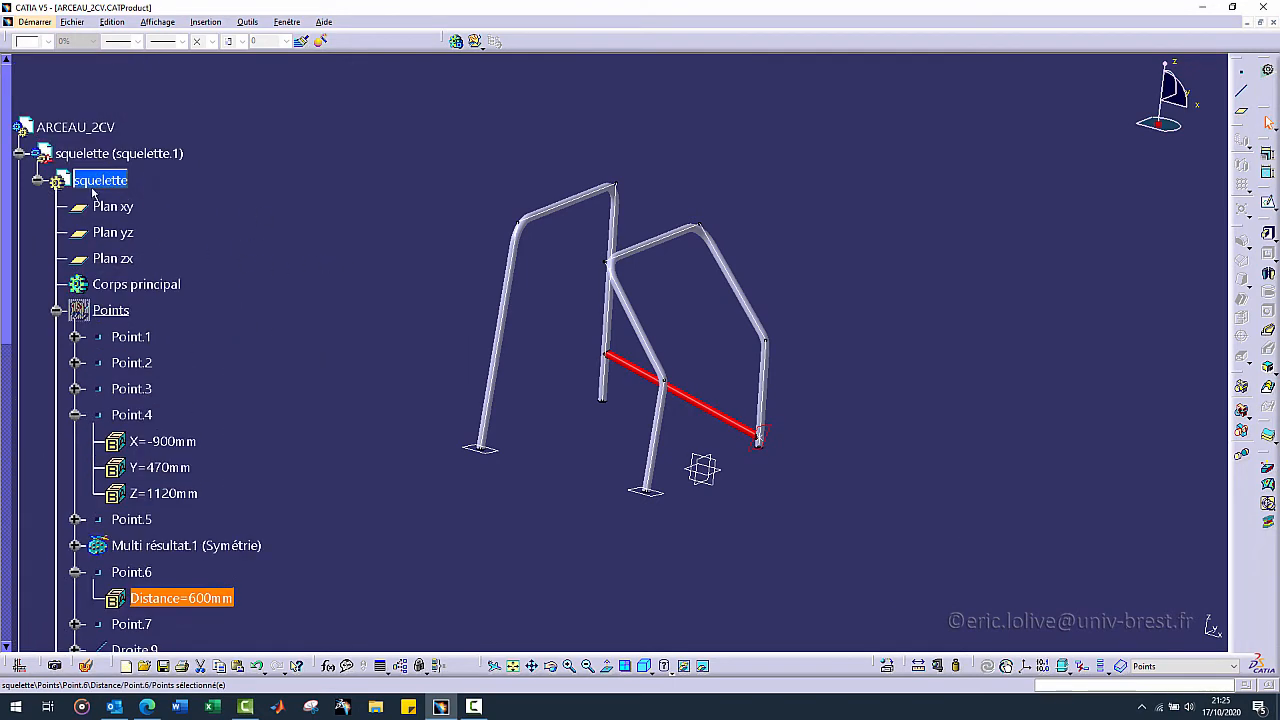
pyautogui.doubleClick(75, 127)
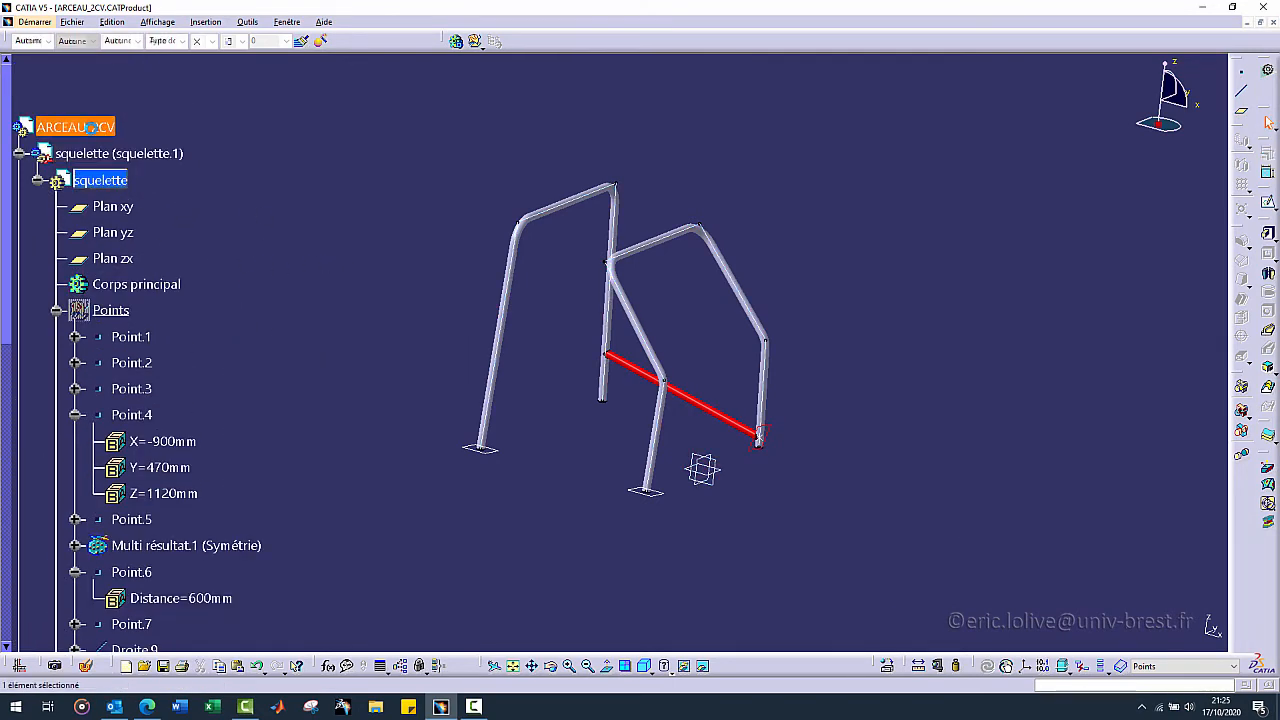
# - Set Point.6's distance to 1000 mm in squelette and reactivate the ARCEAU_2CV assembly to update the brace tube
pyautogui.keyDown('ctrl'); pyautogui.moveTo(729, 461); pyautogui.dragTo(463, 374, button='middle'); pyautogui.keyUp('ctrl')
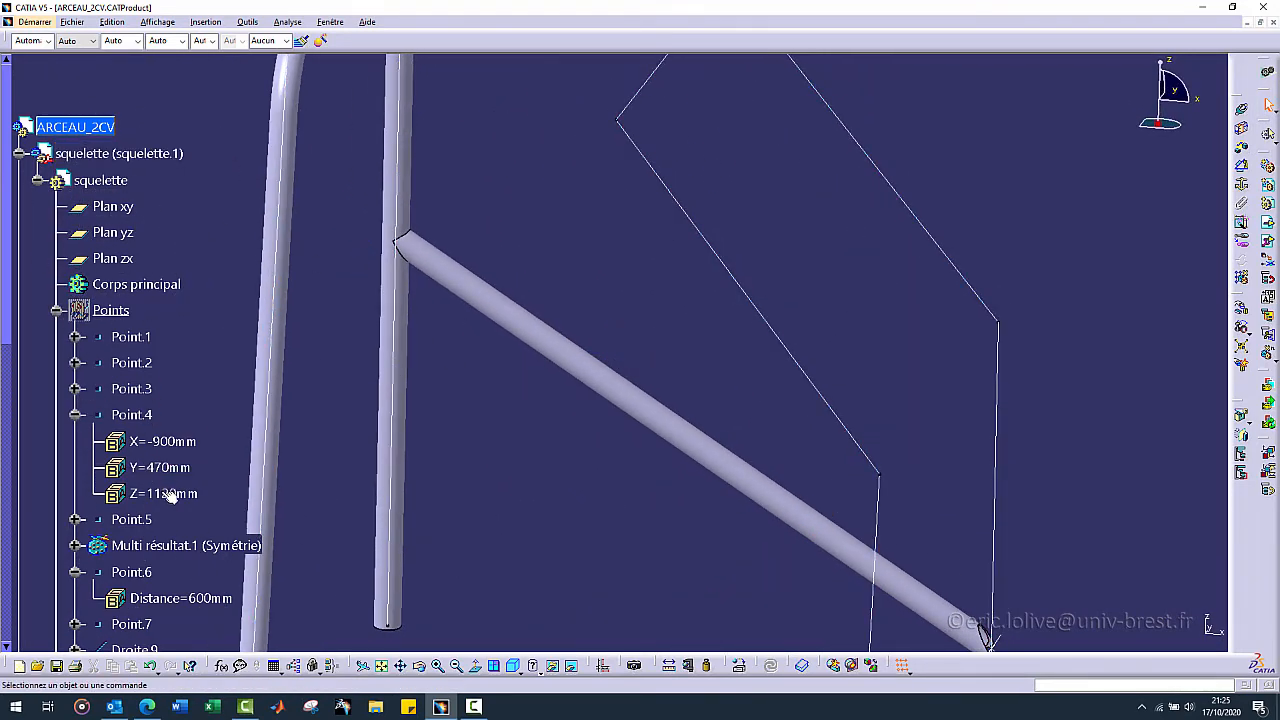
pyautogui.scroll(-2, 178, 508)
pyautogui.doubleClick(216, 481)
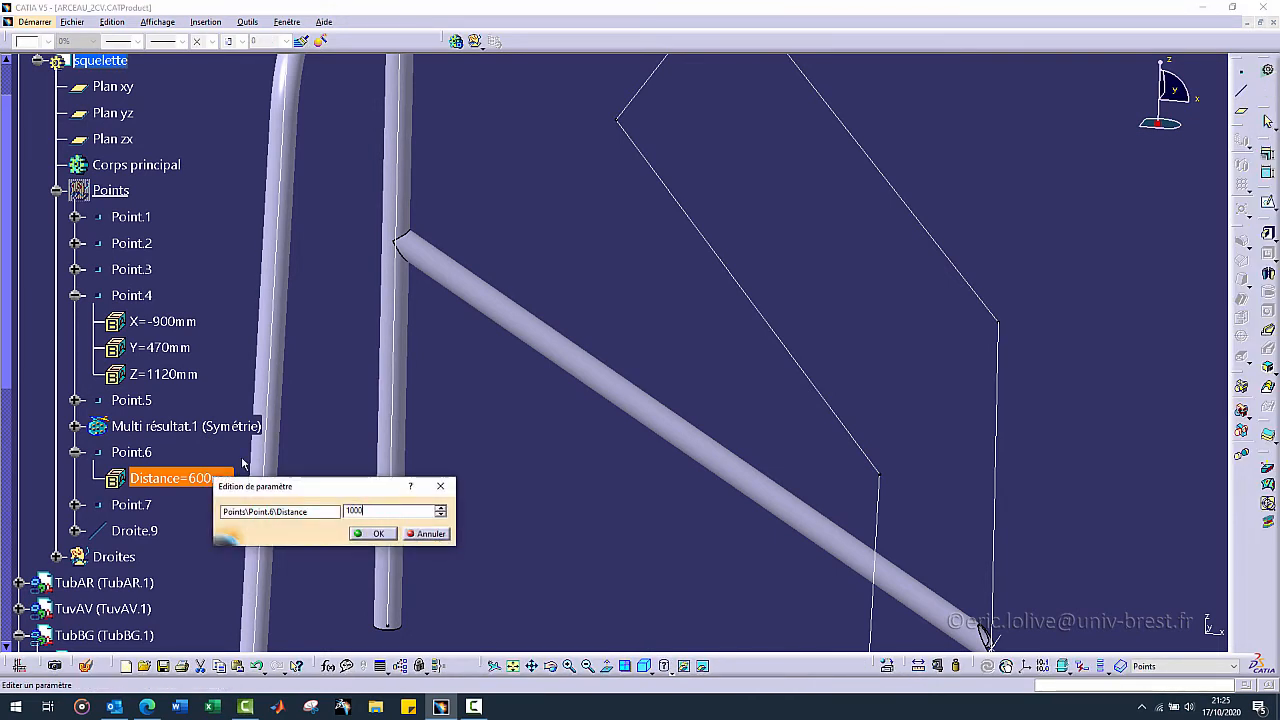
pyautogui.write('1000')
pyautogui.press('Return')
pyautogui.moveTo(423, 332); pyautogui.dragTo(367, 285, button='middle')
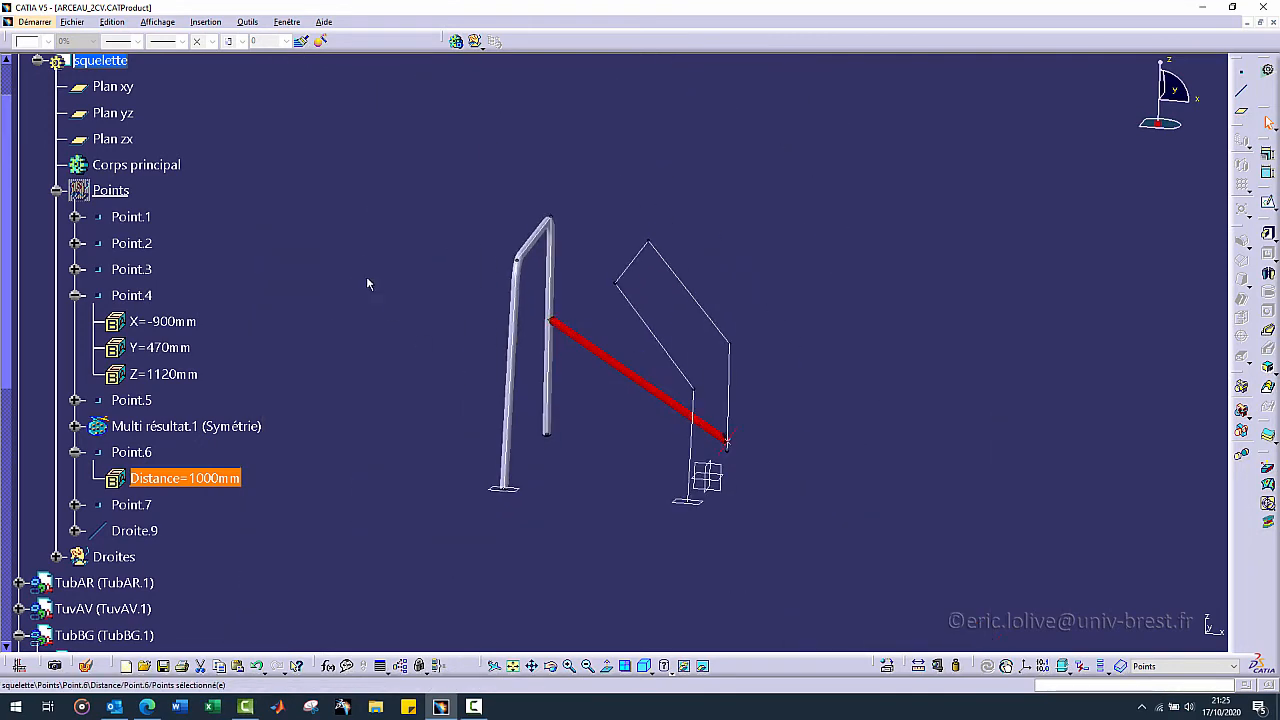
pyautogui.scroll(3, 171, 148)
pyautogui.doubleClick(75, 127)
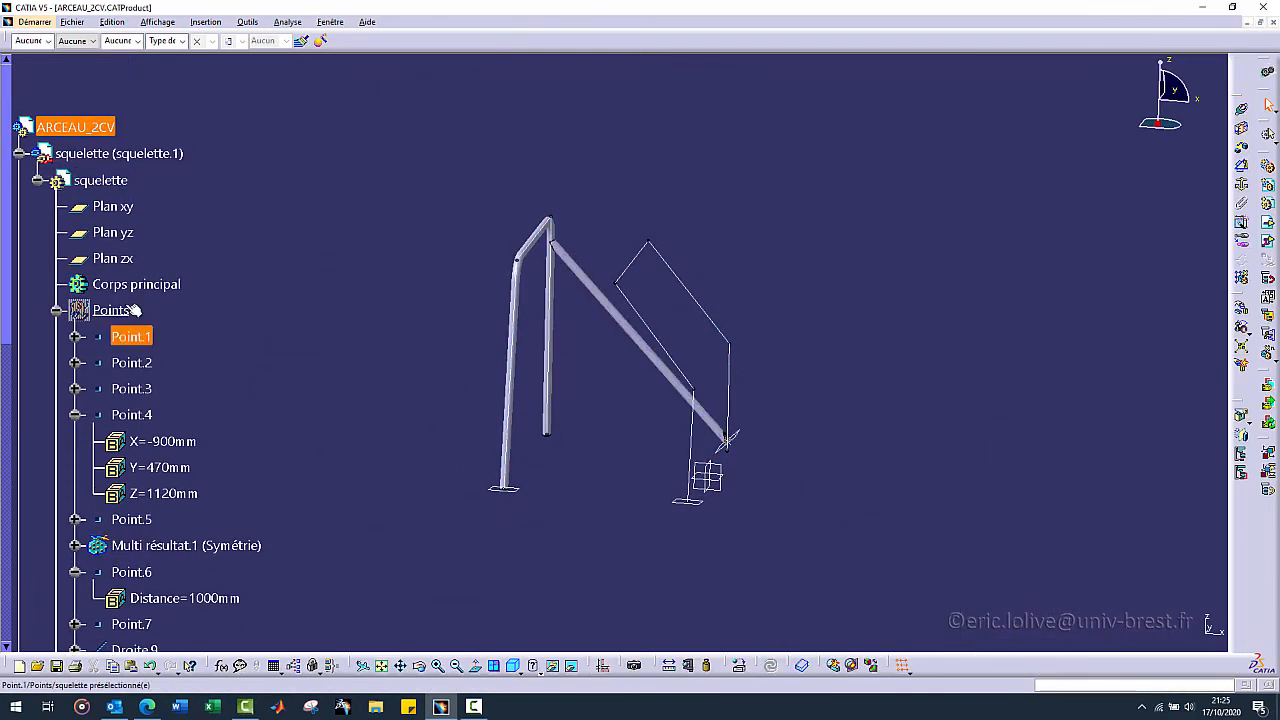
# - Bring the front tube TuvAV back from the hidden space into the visible assembly
pyautogui.scroll(-3, 180, 430)
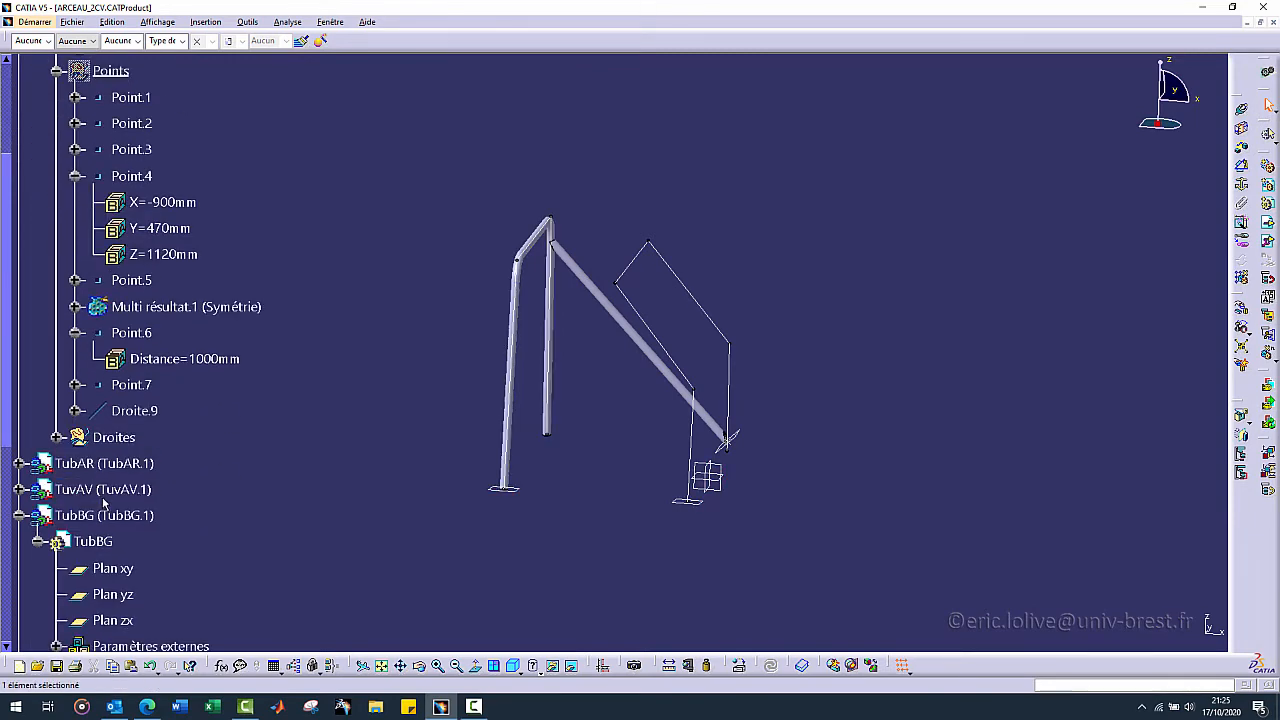
pyautogui.scroll(-2, 104, 503)
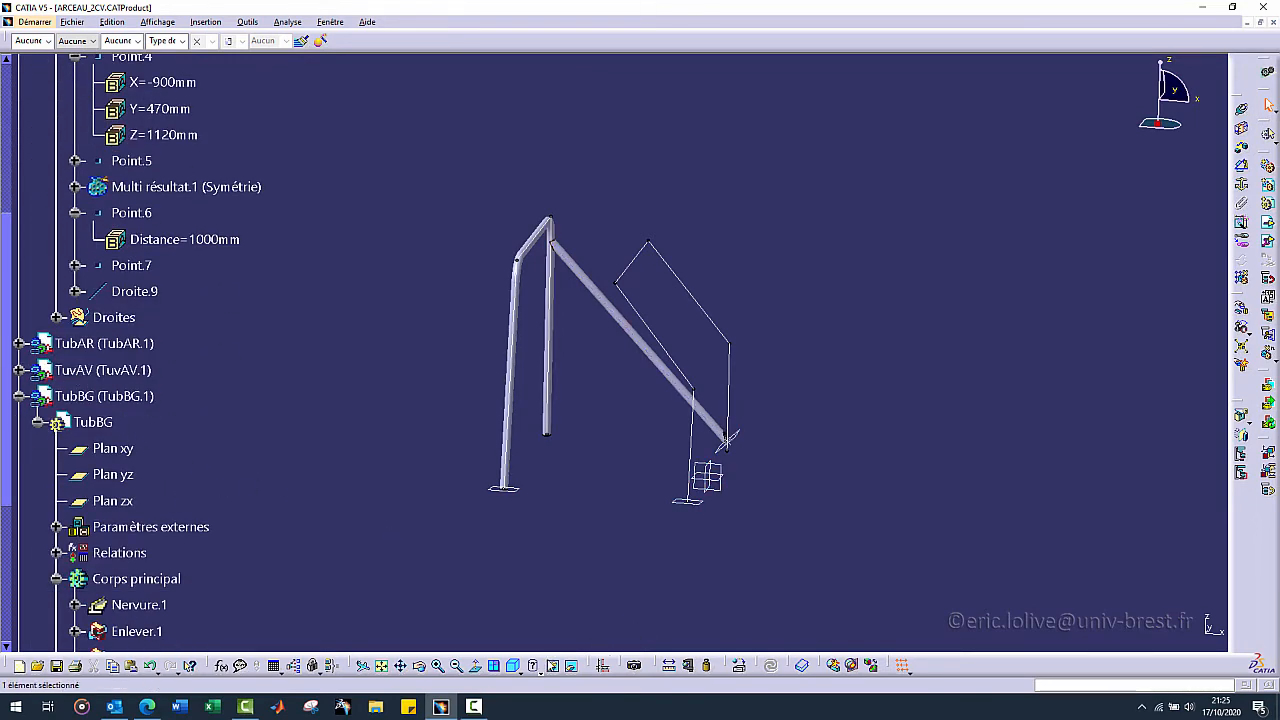
pyautogui.click(568, 665)
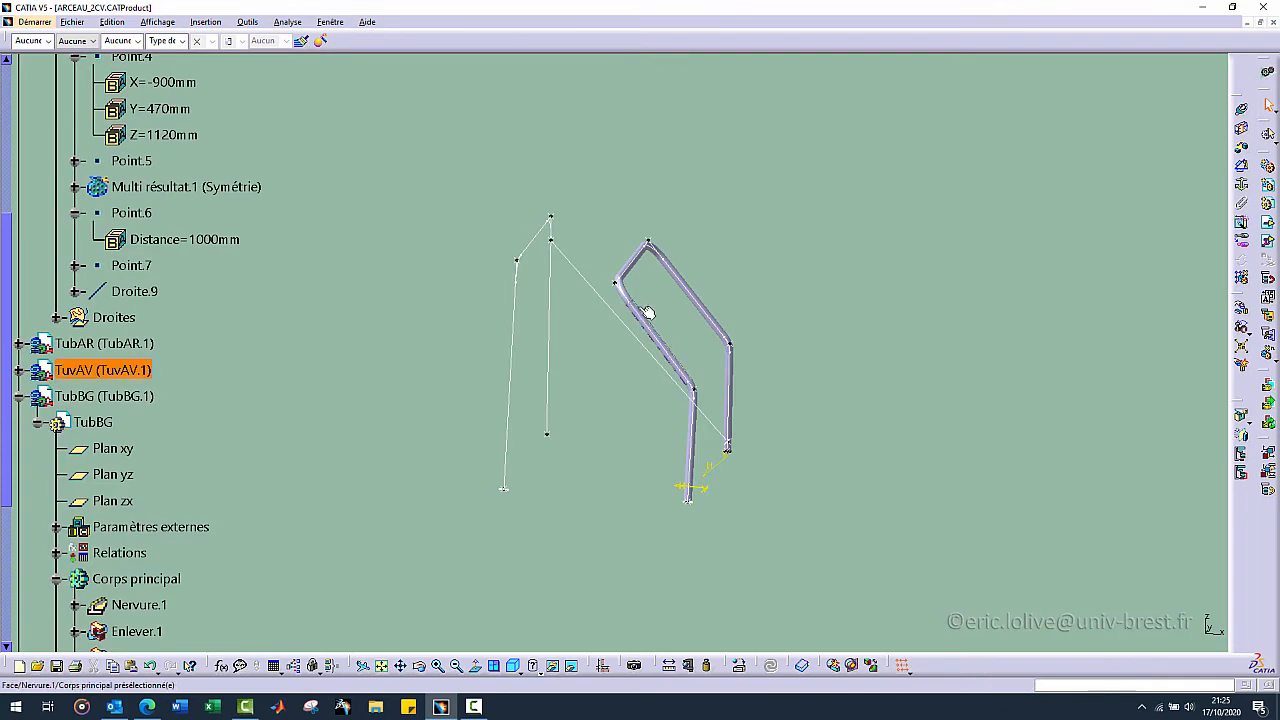
pyautogui.moveTo(645, 306); pyautogui.dragTo(645, 218, button='middle')
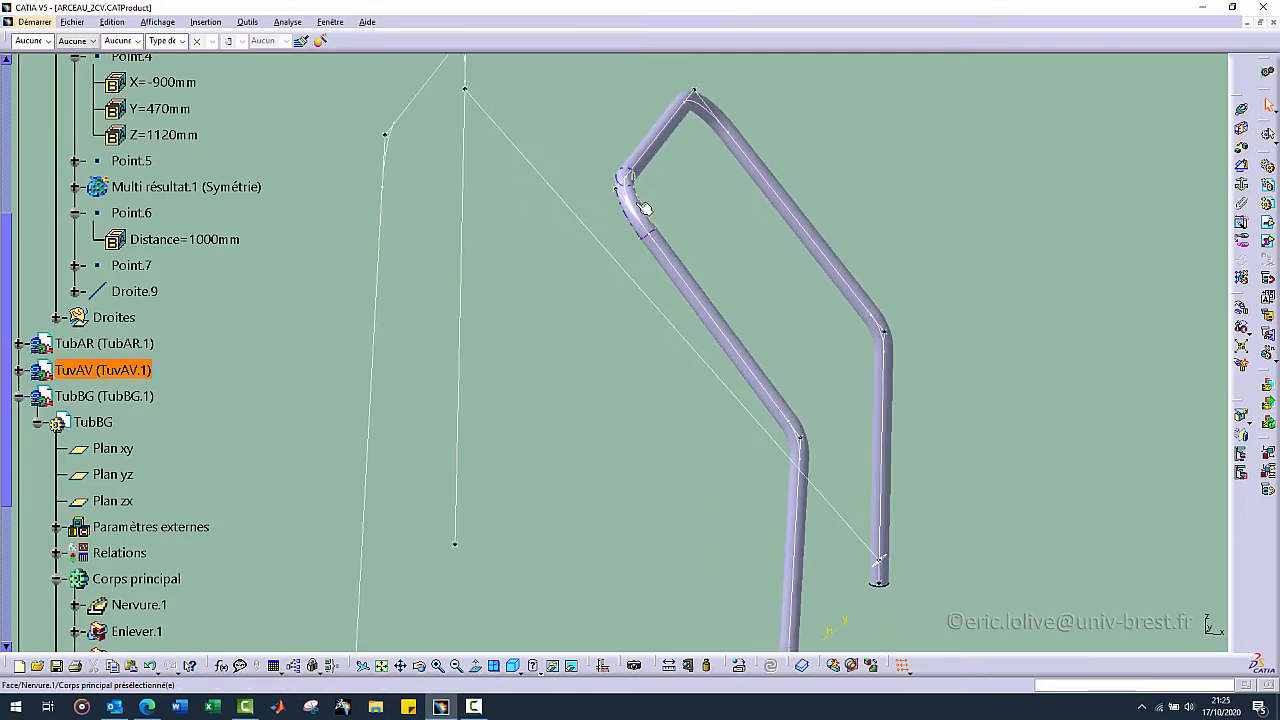
pyautogui.click(645, 213)
pyautogui.click(551, 665)
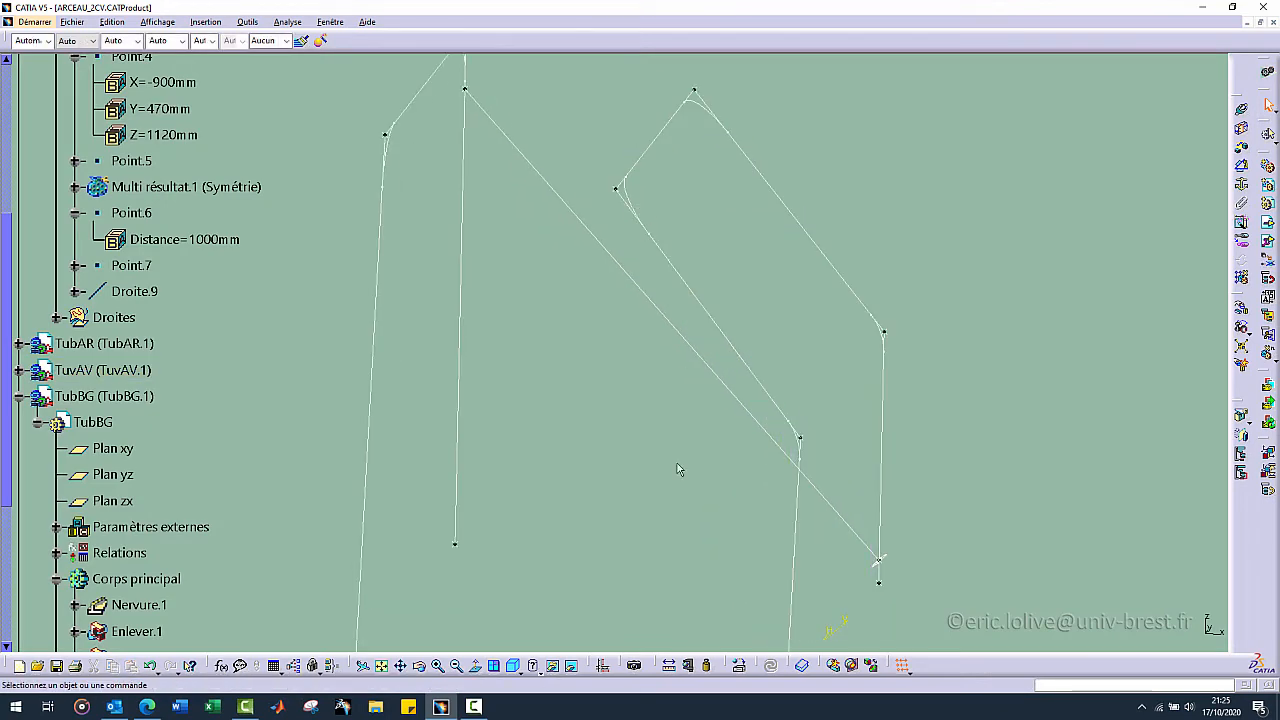
pyautogui.click(568, 665)
# - Extend Droite.9 beyond its end points, with a start of 28 mm and an end of 24 mm
pyautogui.moveTo(550, 270); pyautogui.dragTo(657, 432, button='middle')
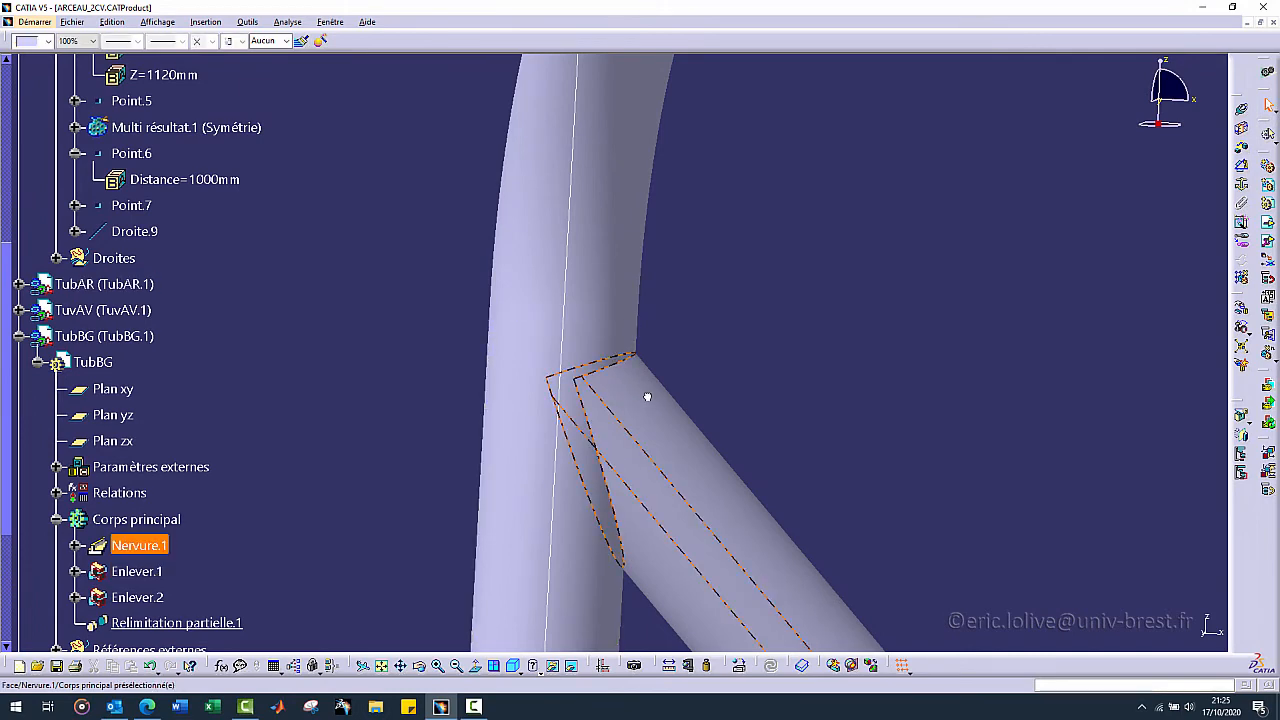
pyautogui.moveTo(654, 417); pyautogui.dragTo(500, 434, button='middle')
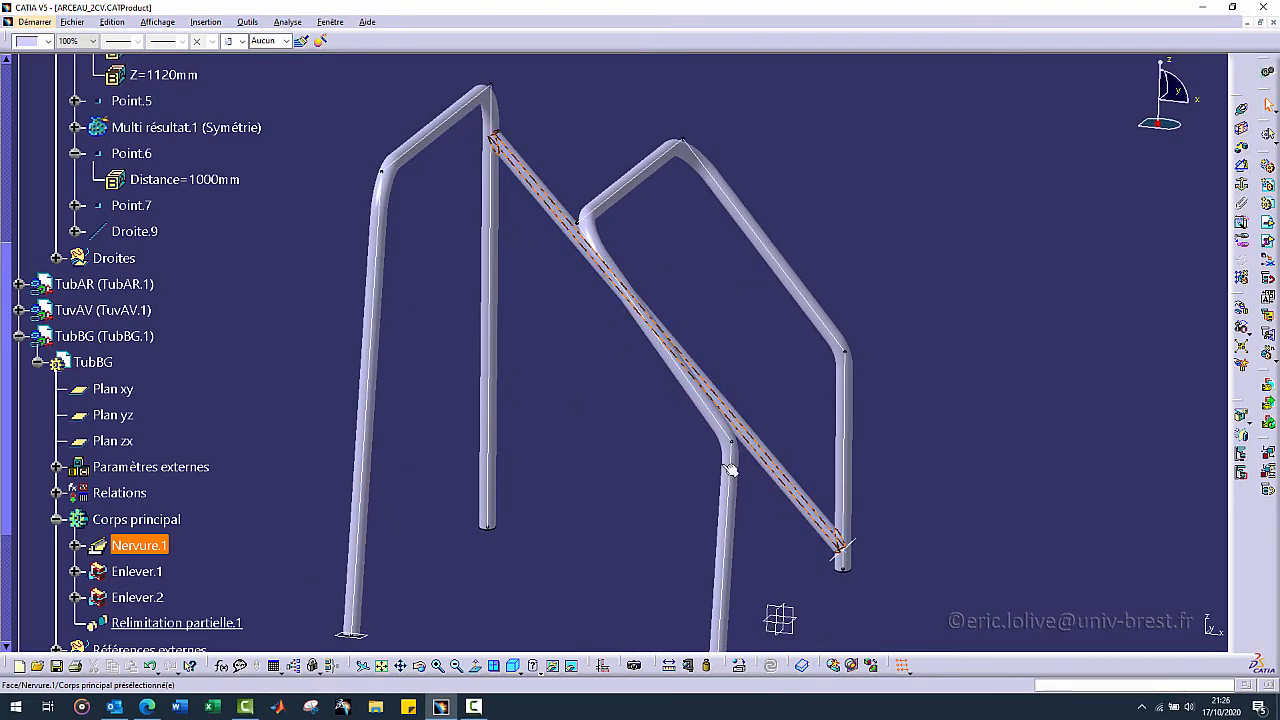
pyautogui.scroll(3, 180, 256)
pyautogui.doubleClick(138, 352)
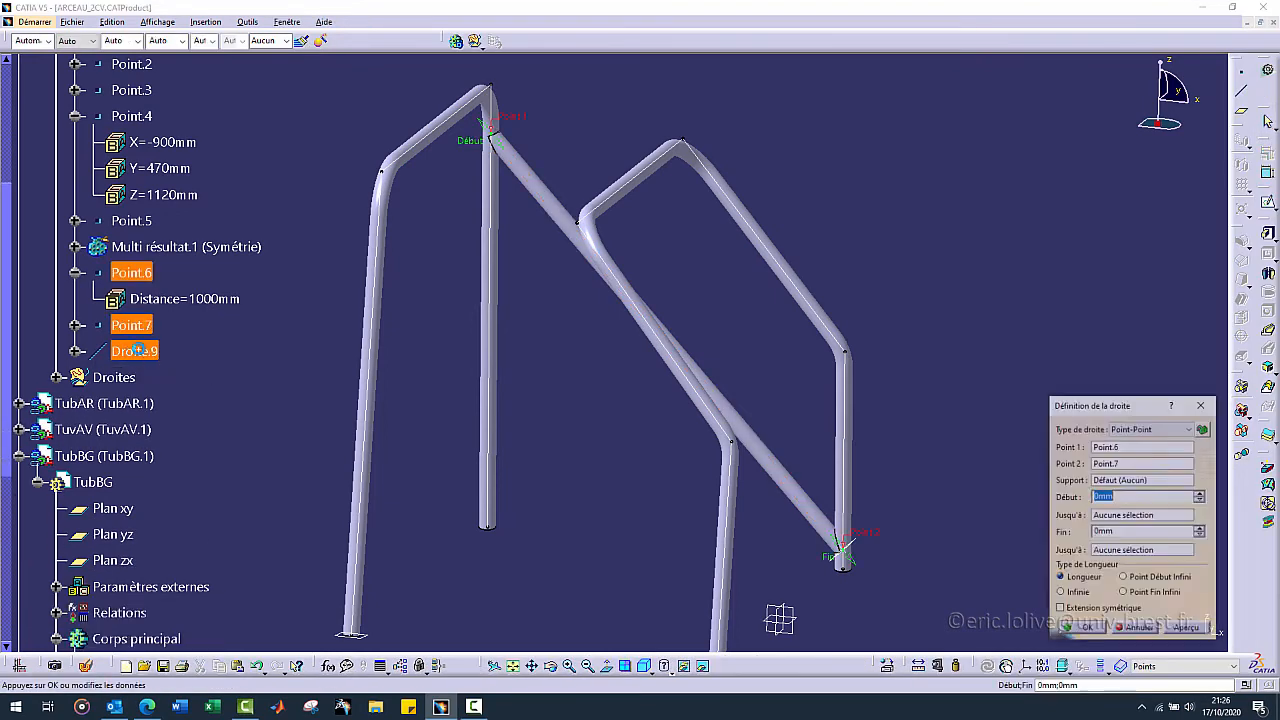
pyautogui.moveTo(1103, 414); pyautogui.dragTo(868, 167)
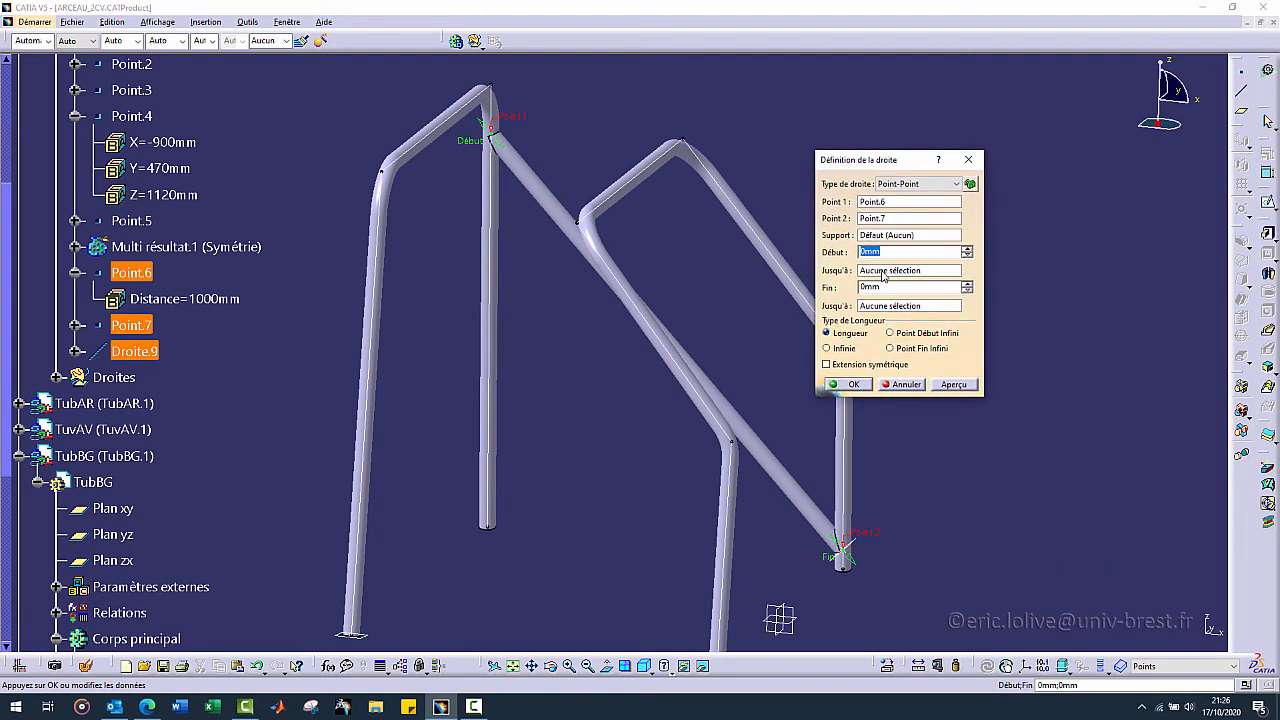
pyautogui.click(967, 249)
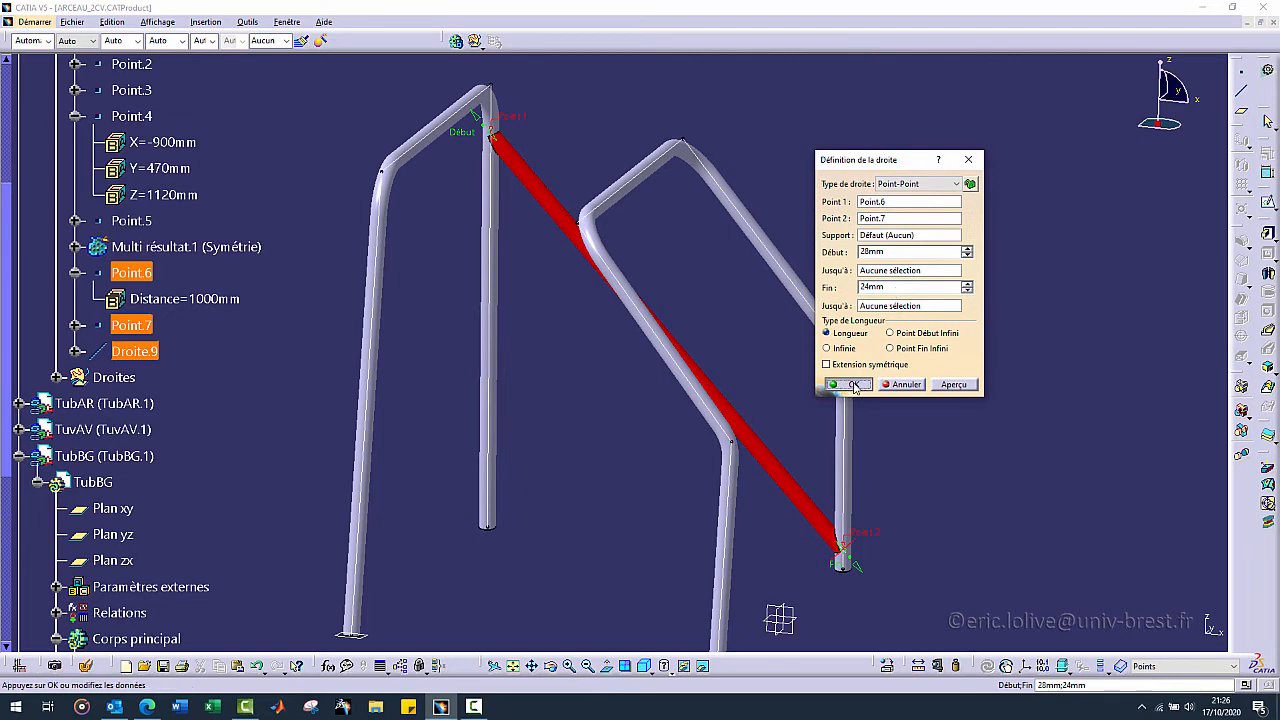
pyautogui.click(852, 385)
# - Update the assembly and repair Face.1 of TubBG's partial relimitation by reselecting the brace tube's outer Nervure.1 face
pyautogui.scroll(5, 234, 184)
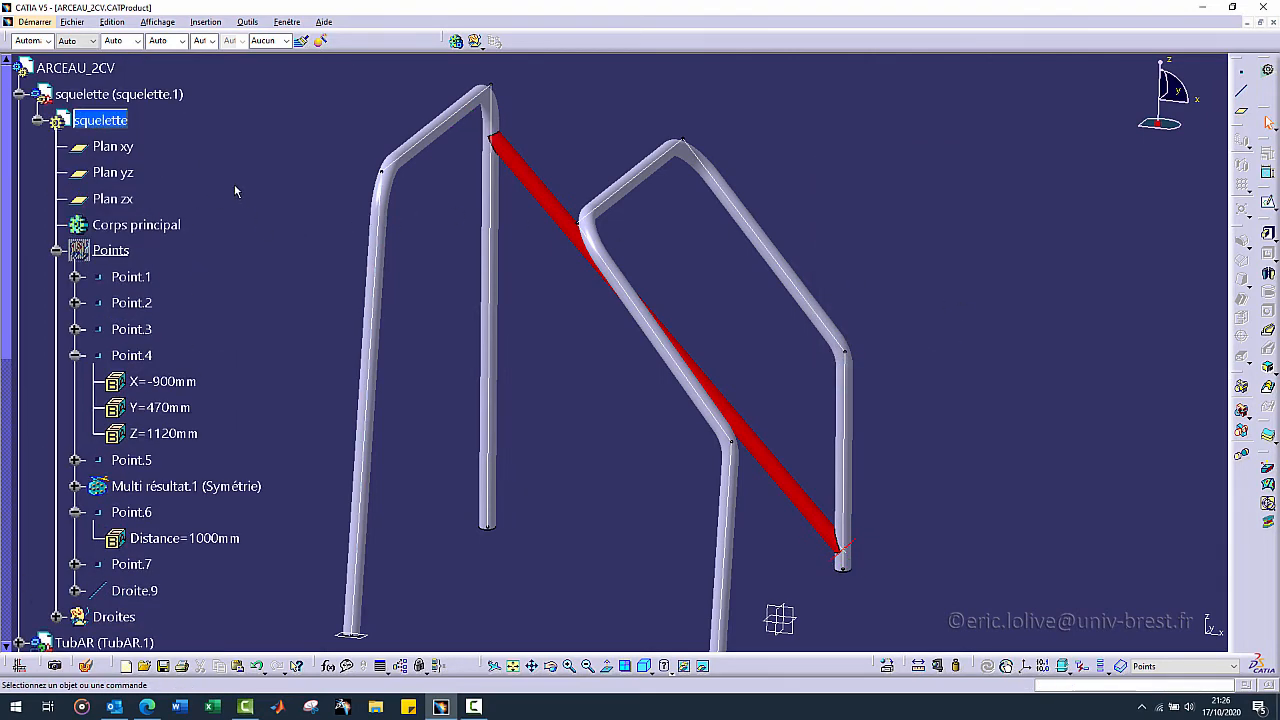
pyautogui.doubleClick(92, 73)
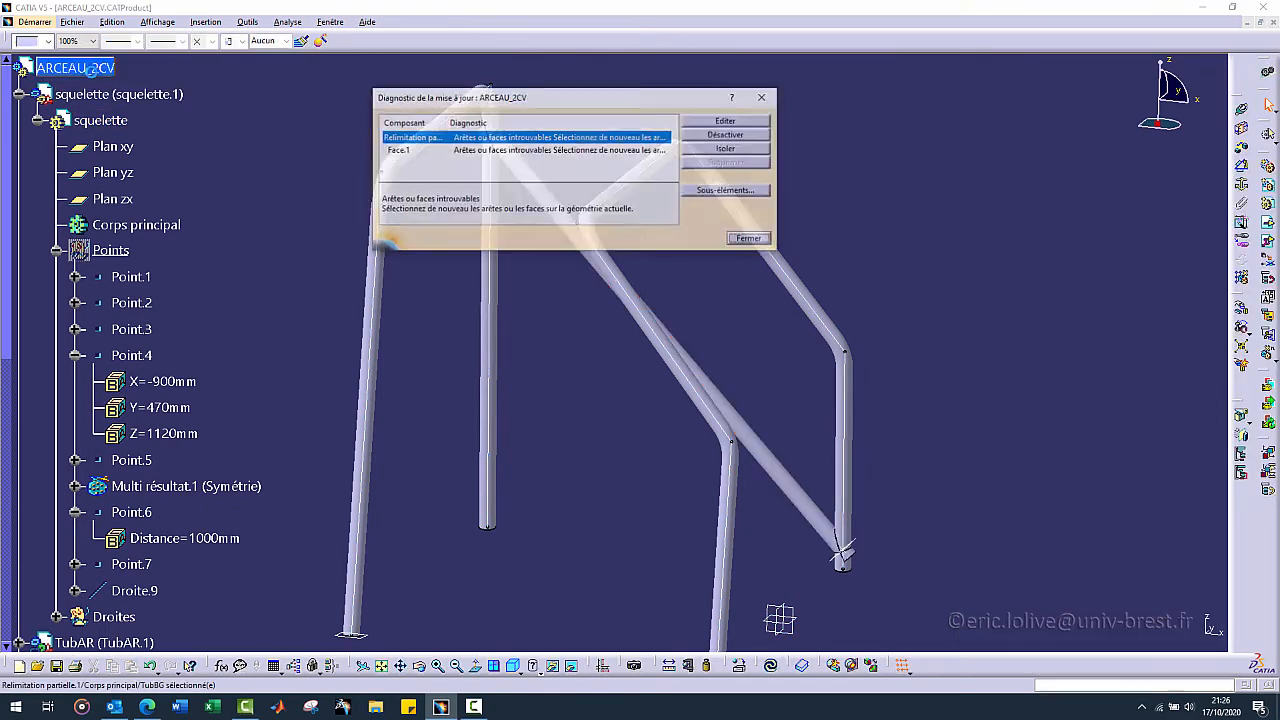
pyautogui.doubleClick(417, 152)
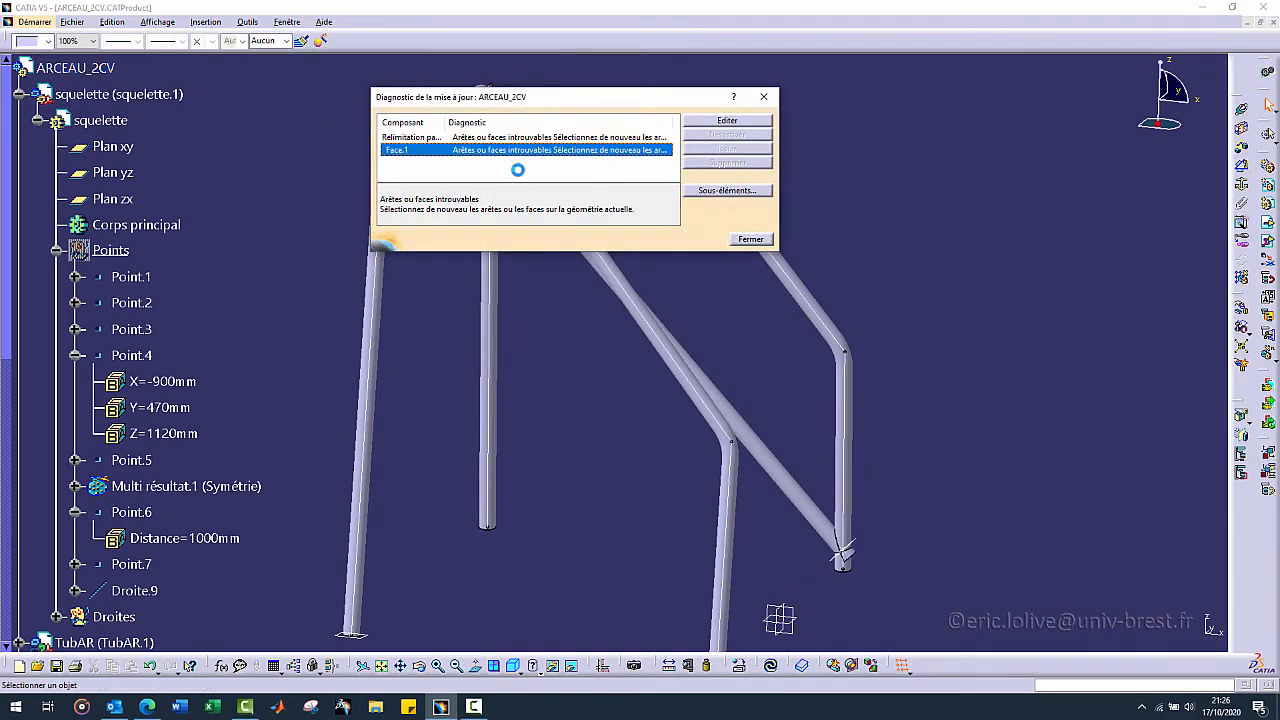
pyautogui.click(752, 240)
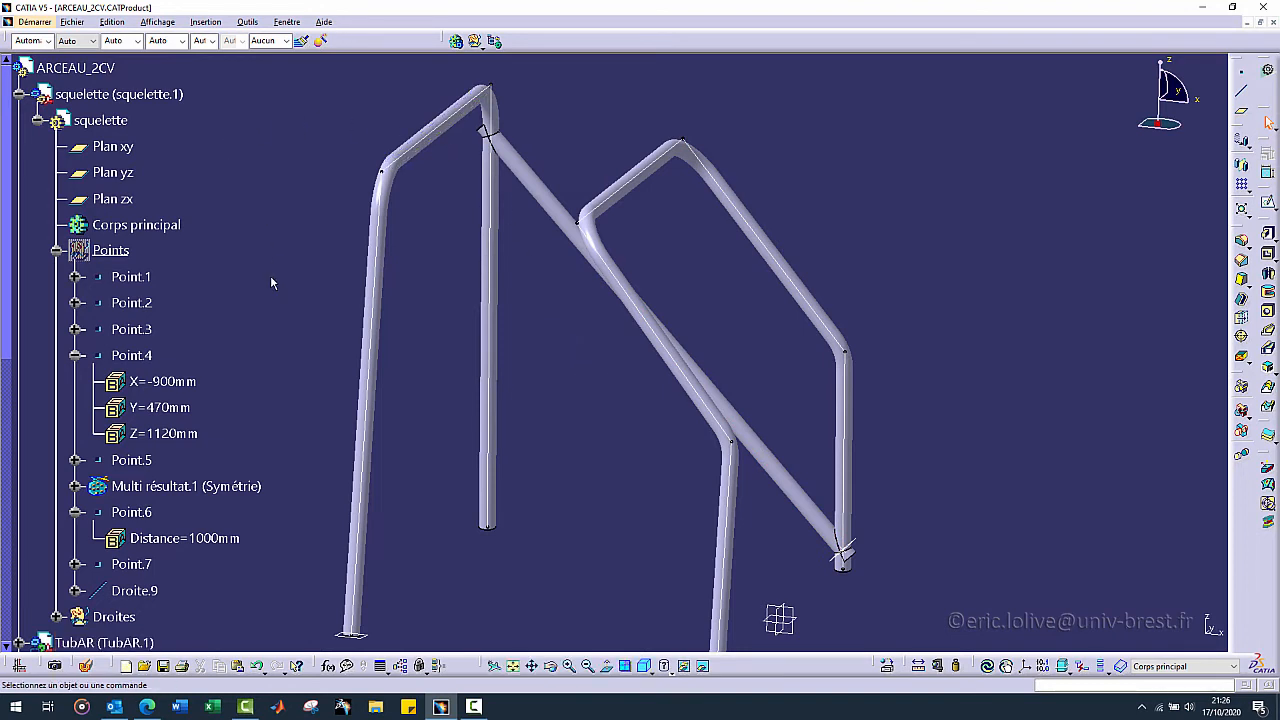
pyautogui.moveTo(545, 327); pyautogui.dragTo(550, 340, button='middle')
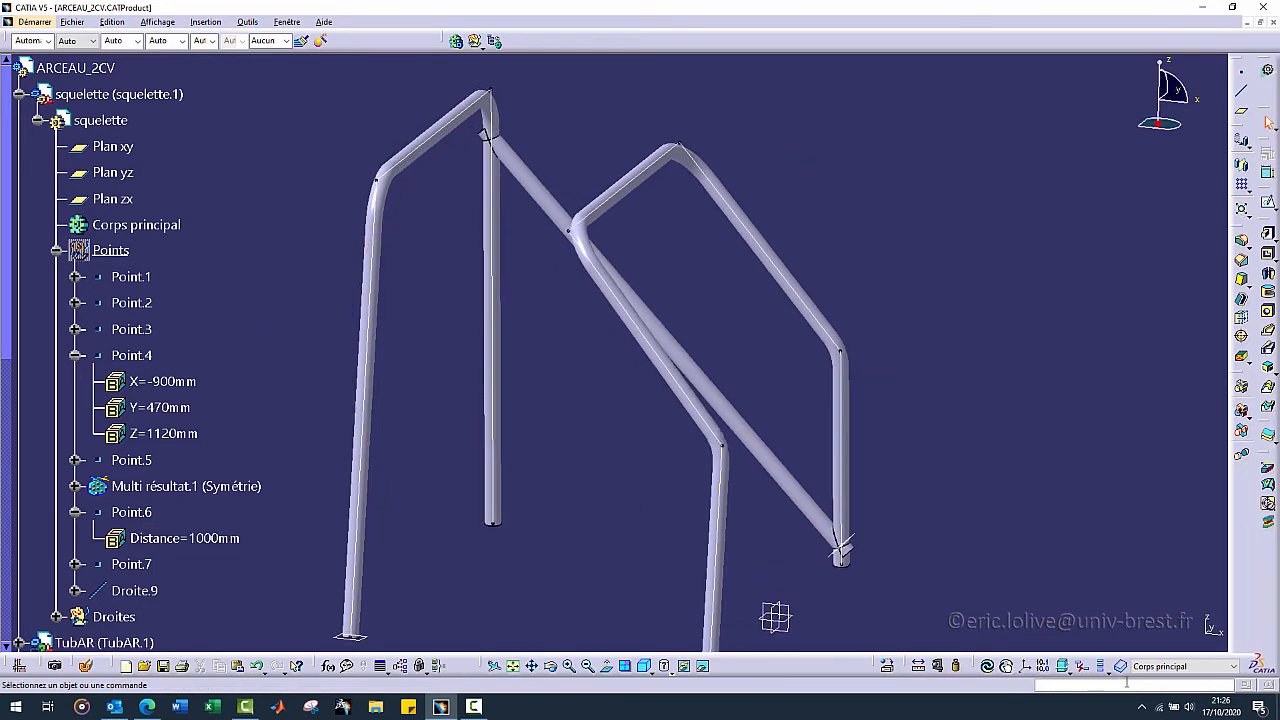
pyautogui.click(987, 666)
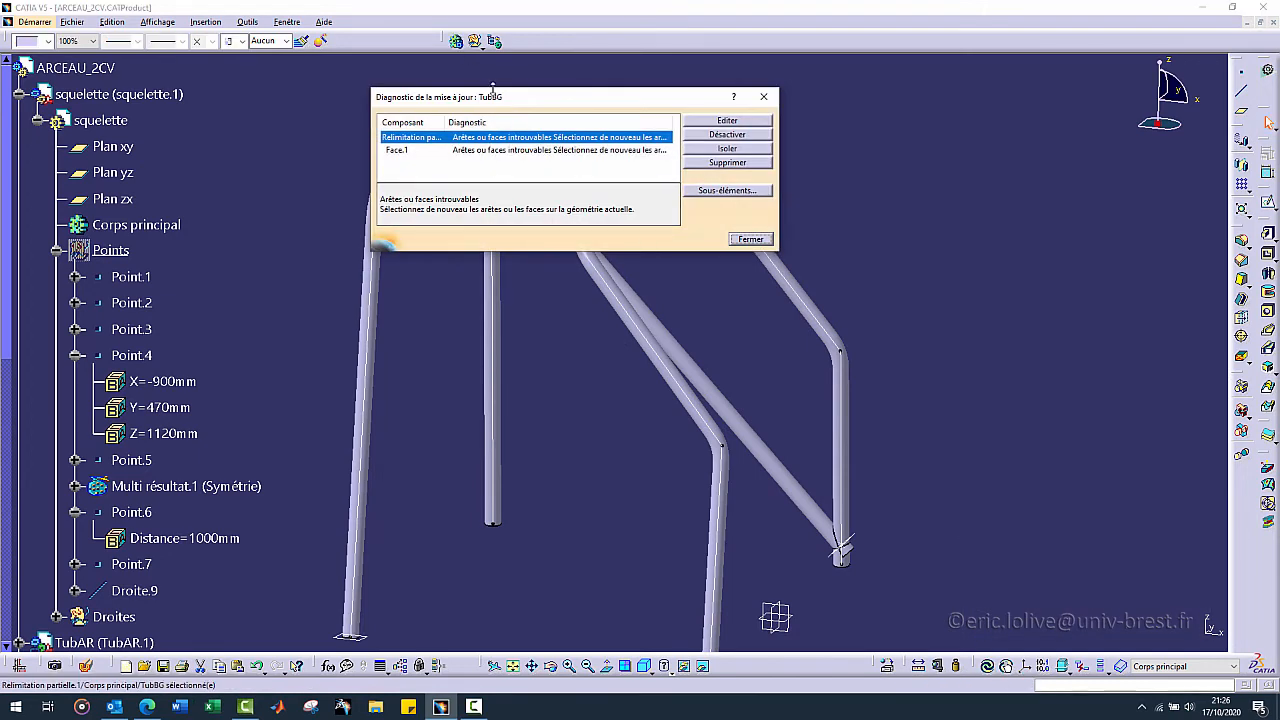
pyautogui.moveTo(492, 88); pyautogui.dragTo(866, 104)
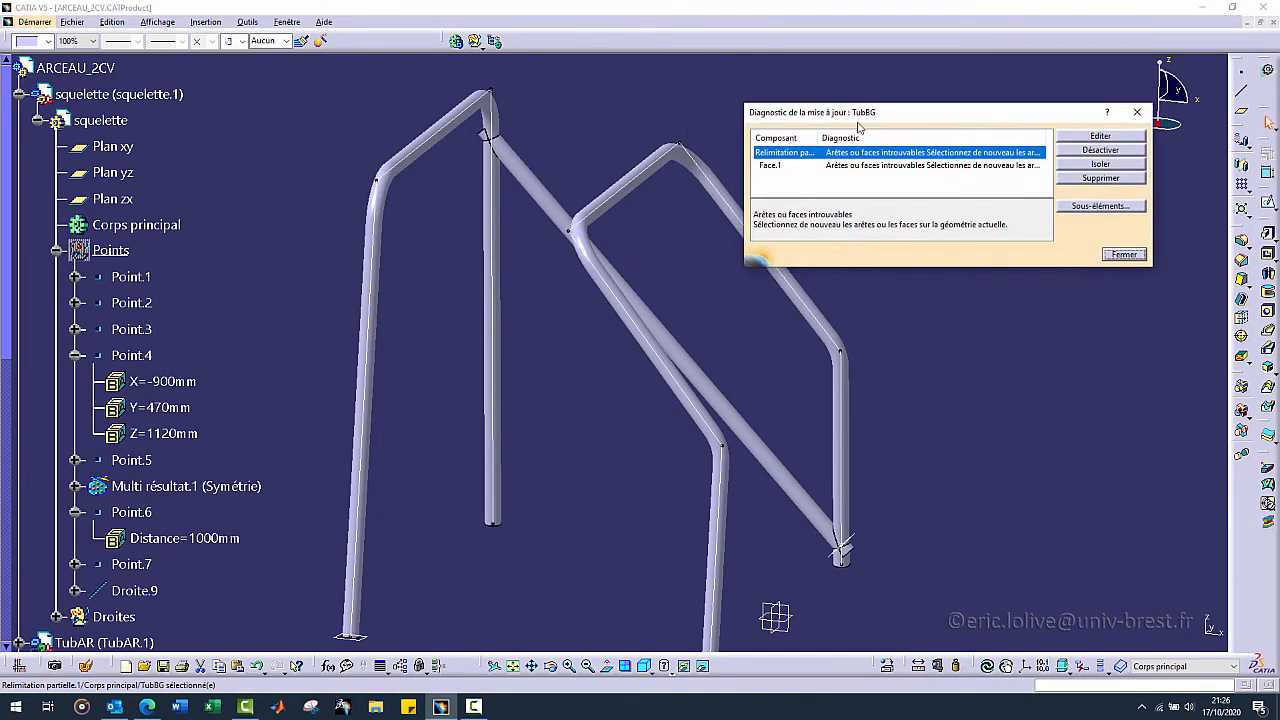
pyautogui.doubleClick(783, 167)
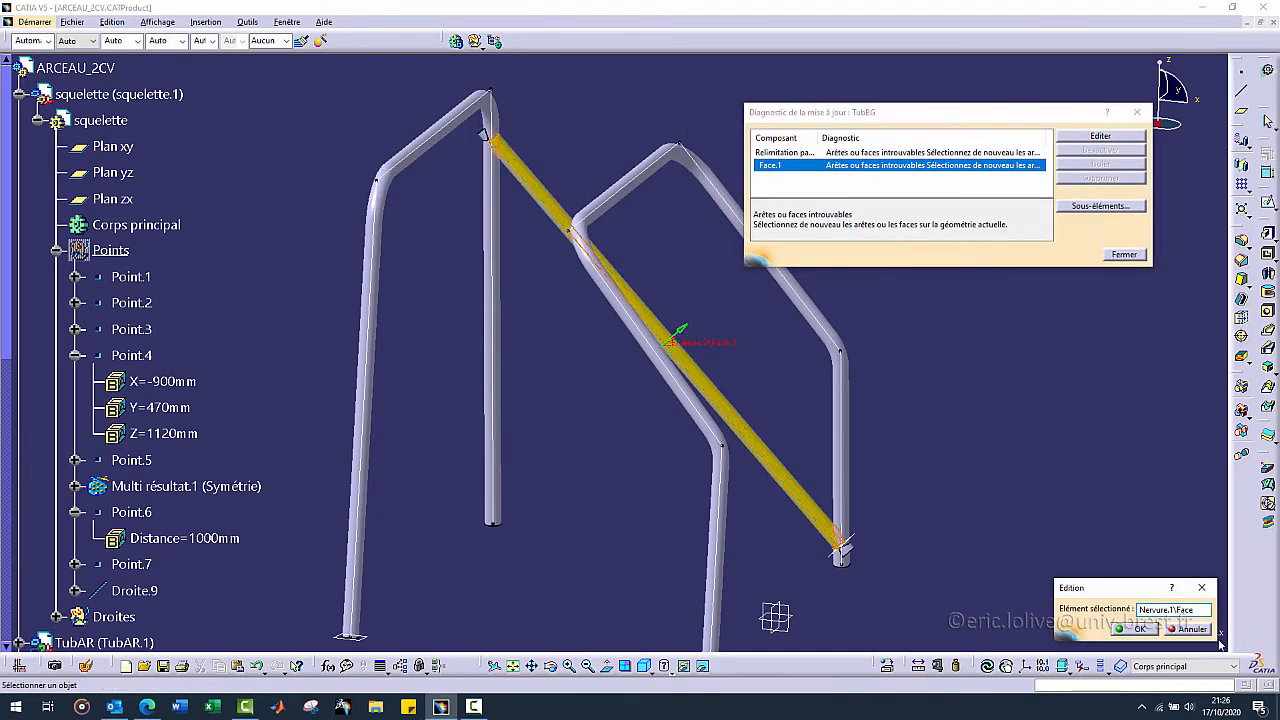
pyautogui.click(1136, 629)
# - Set Point.6's distance to 250 mm in squelette and reactivate ARCEAU_2CV to update the brace tube
pyautogui.moveTo(541, 222); pyautogui.dragTo(766, 543, button='middle')
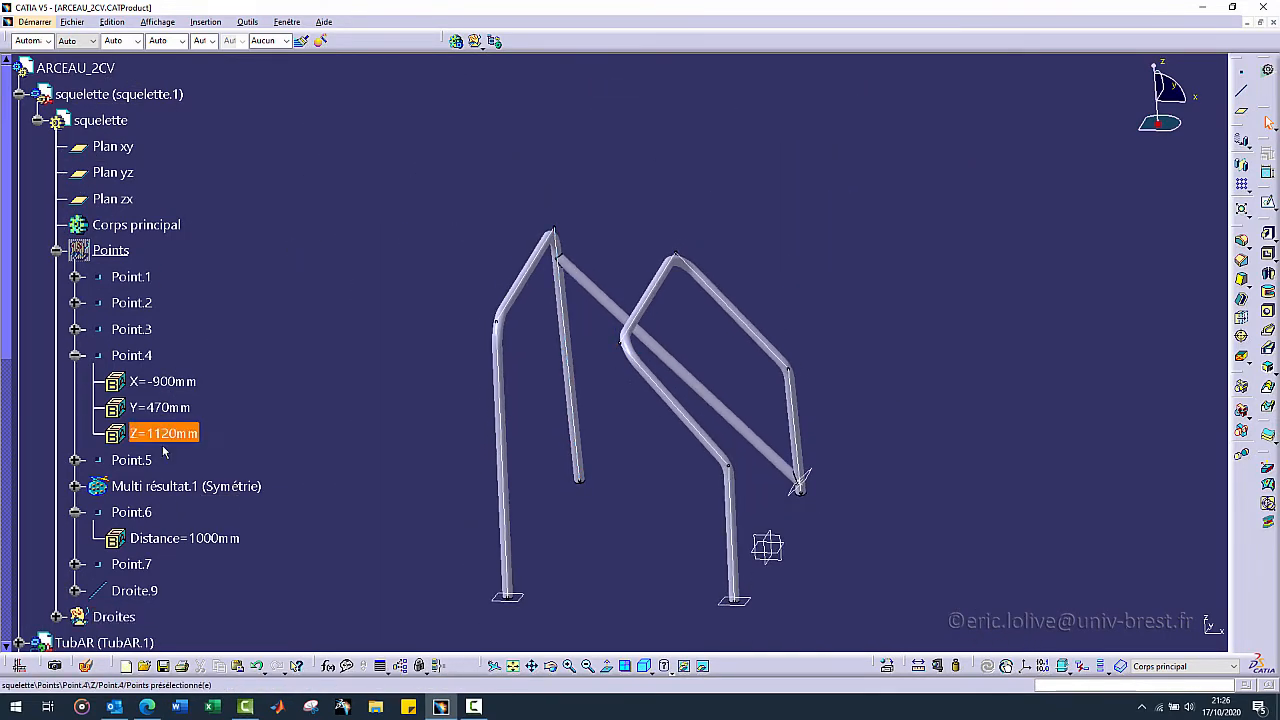
pyautogui.scroll(-3, 213, 447)
pyautogui.doubleClick(213, 358)
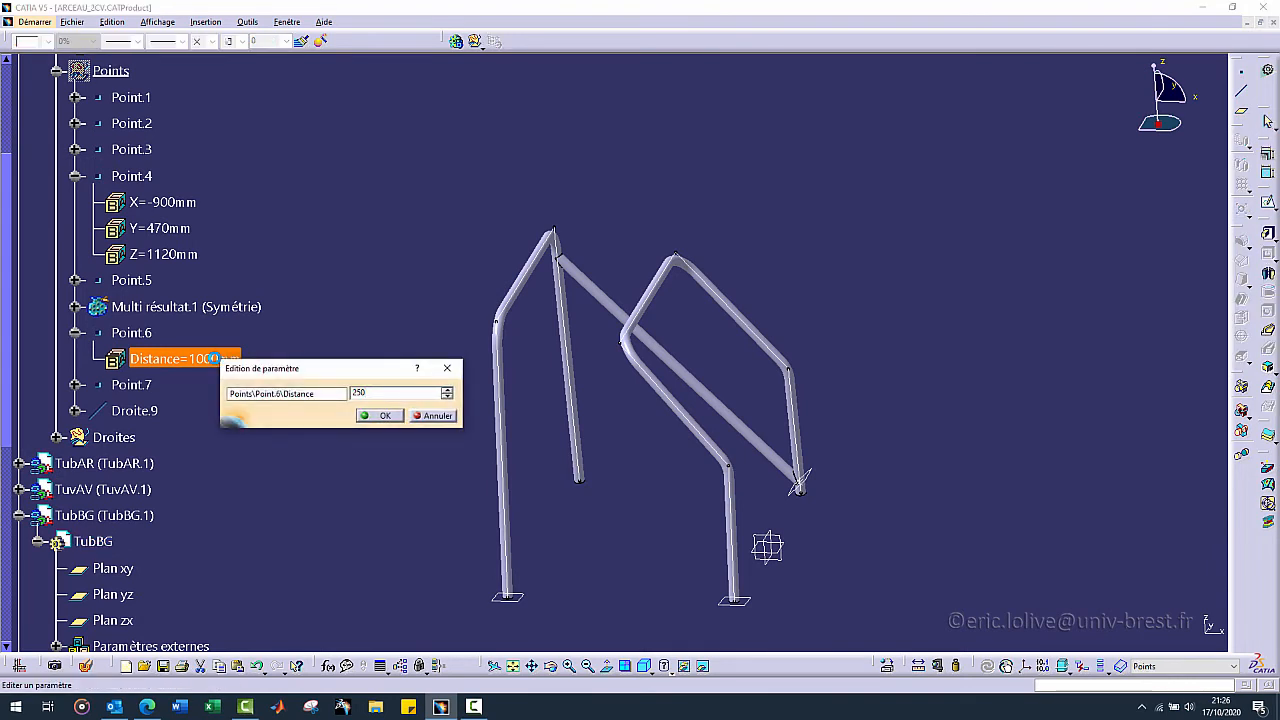
pyautogui.press('Return')
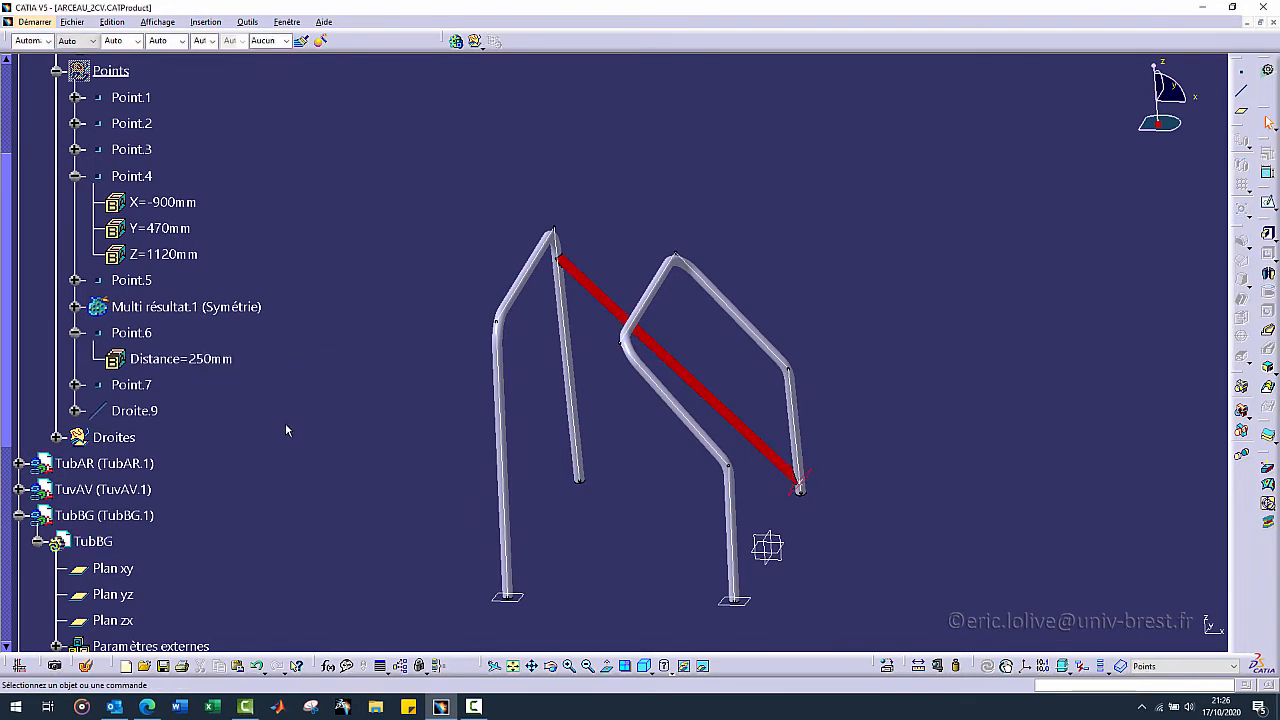
pyautogui.scroll(3, 150, 250)
pyautogui.doubleClick(75, 127)
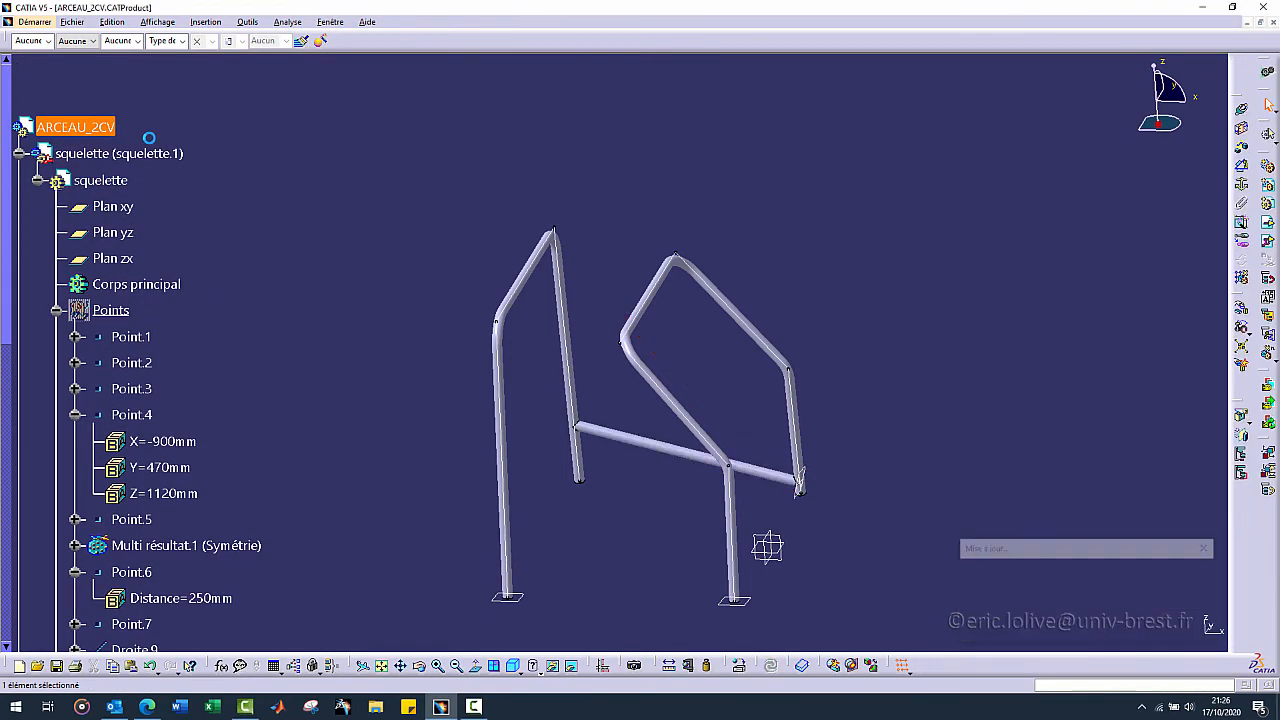
# - Hide the squelette component in the ARCEAU_2CV assembly
pyautogui.moveTo(612, 504); pyautogui.dragTo(535, 242, button='middle')
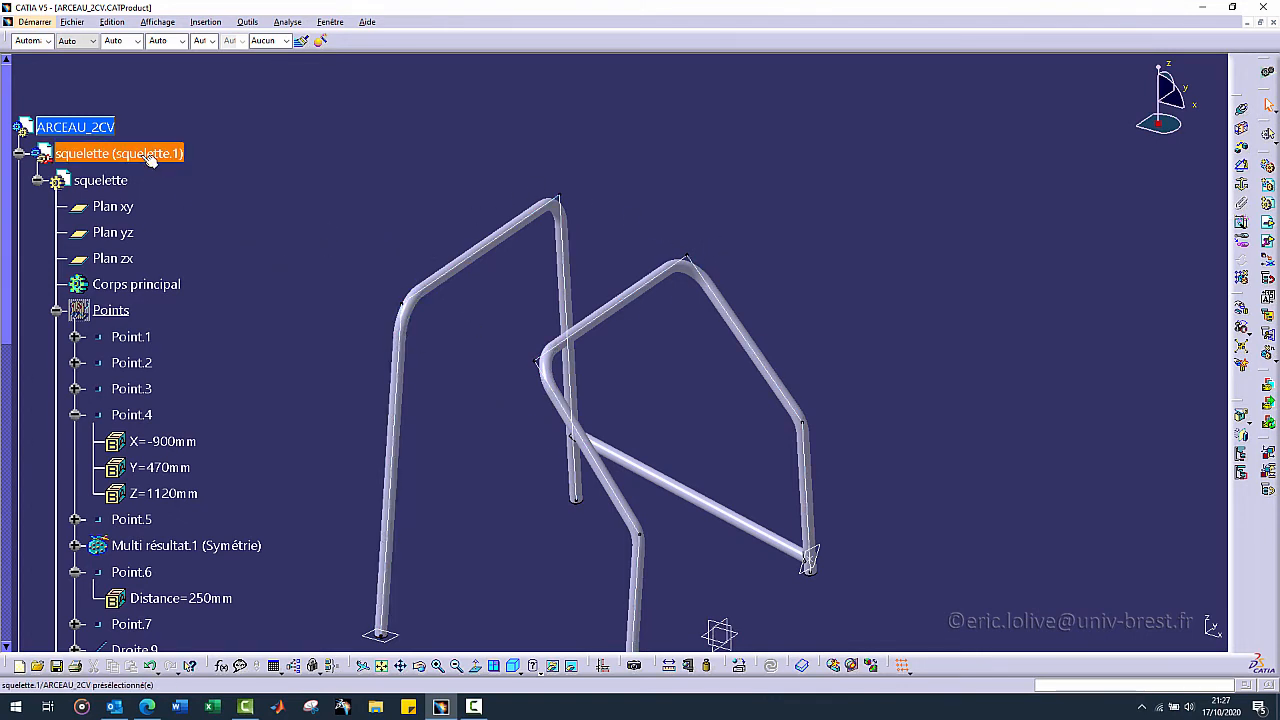
pyautogui.moveTo(327, 264); pyautogui.dragTo(314, 290, button='middle')
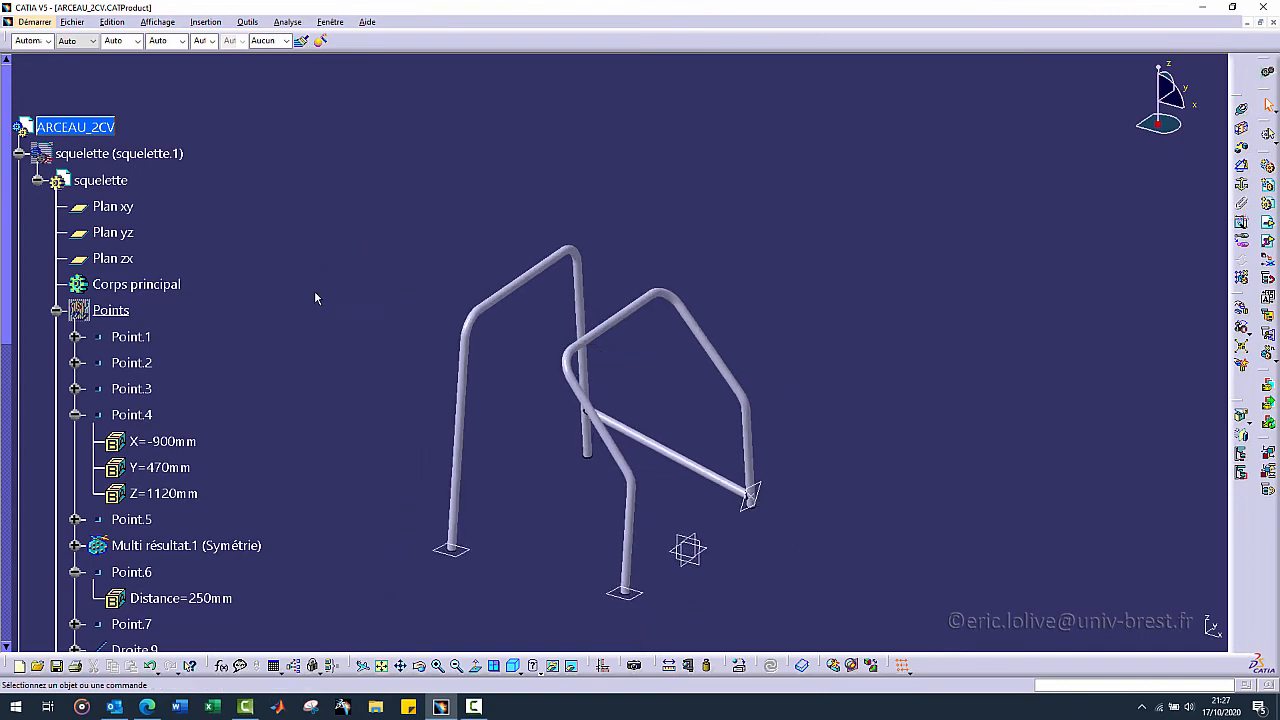
pyautogui.scroll(-4, 313, 290)
pyautogui.scroll(1, 151, 187)
pyautogui.scroll(1, 151, 187)
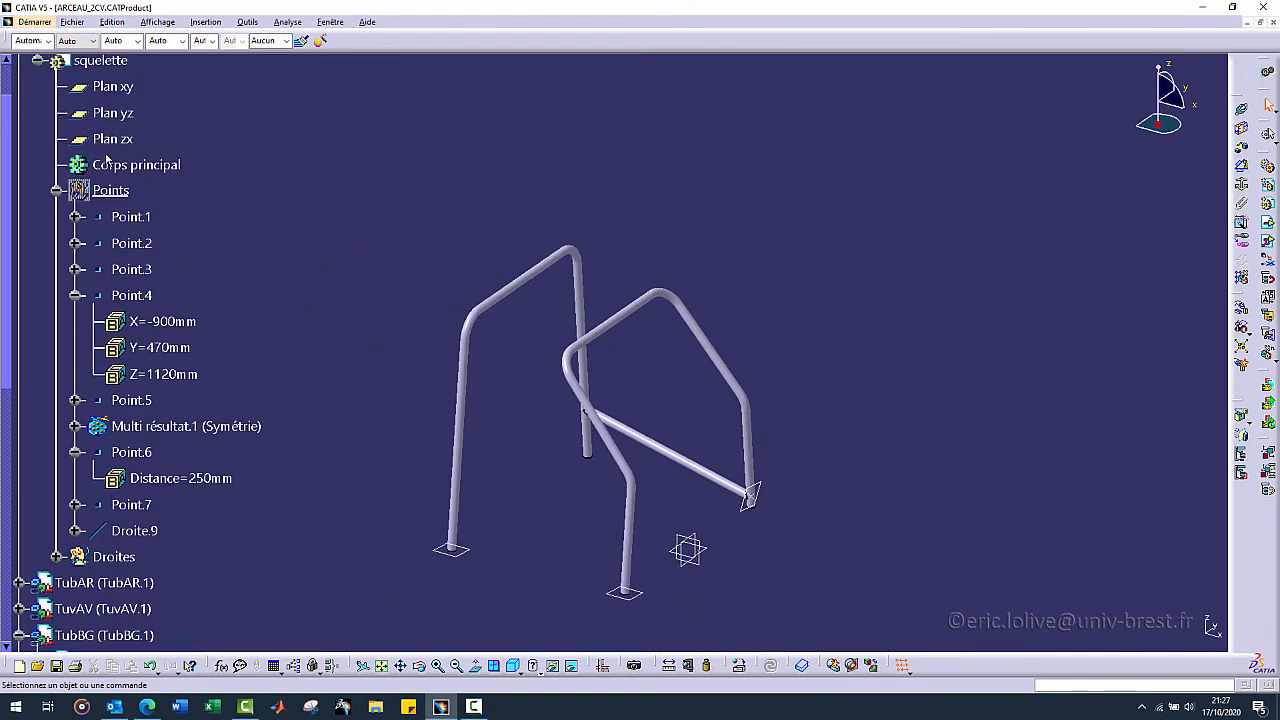
# - Show the hidden Coin.2 guide curve under TubAR's Nervure.1
pyautogui.scroll(-6, 120, 250)
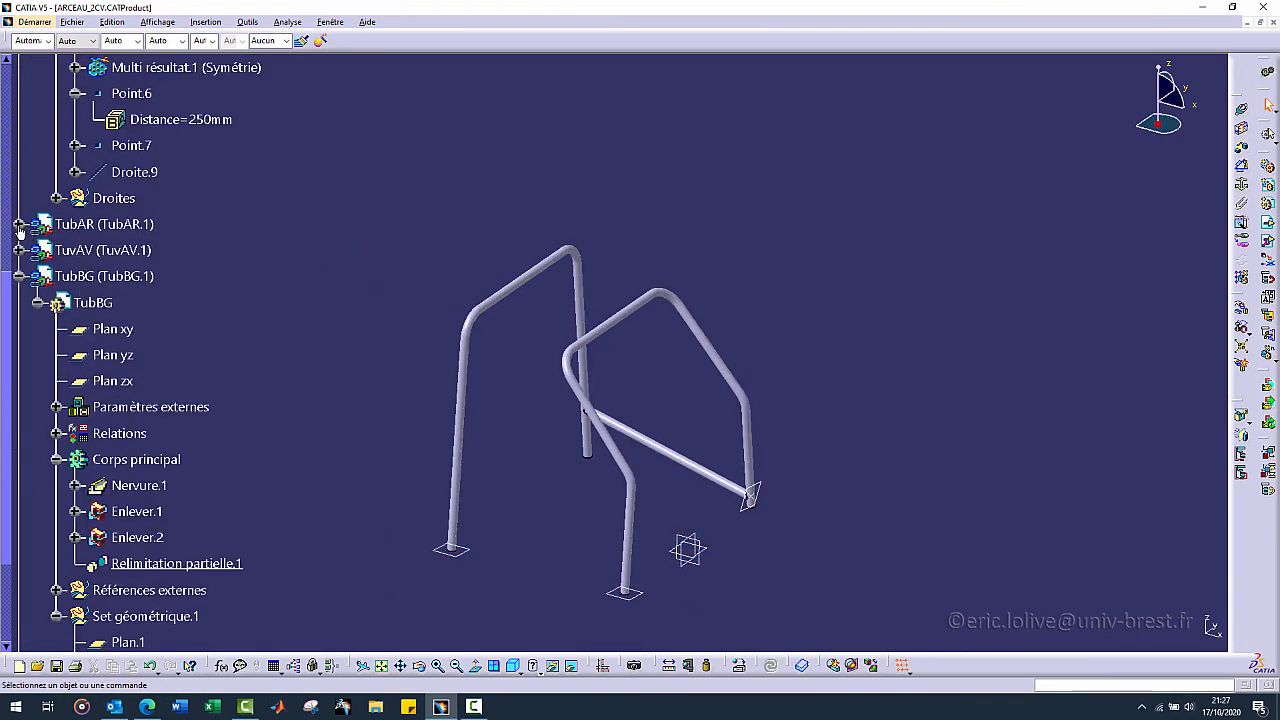
pyautogui.click(19, 225)
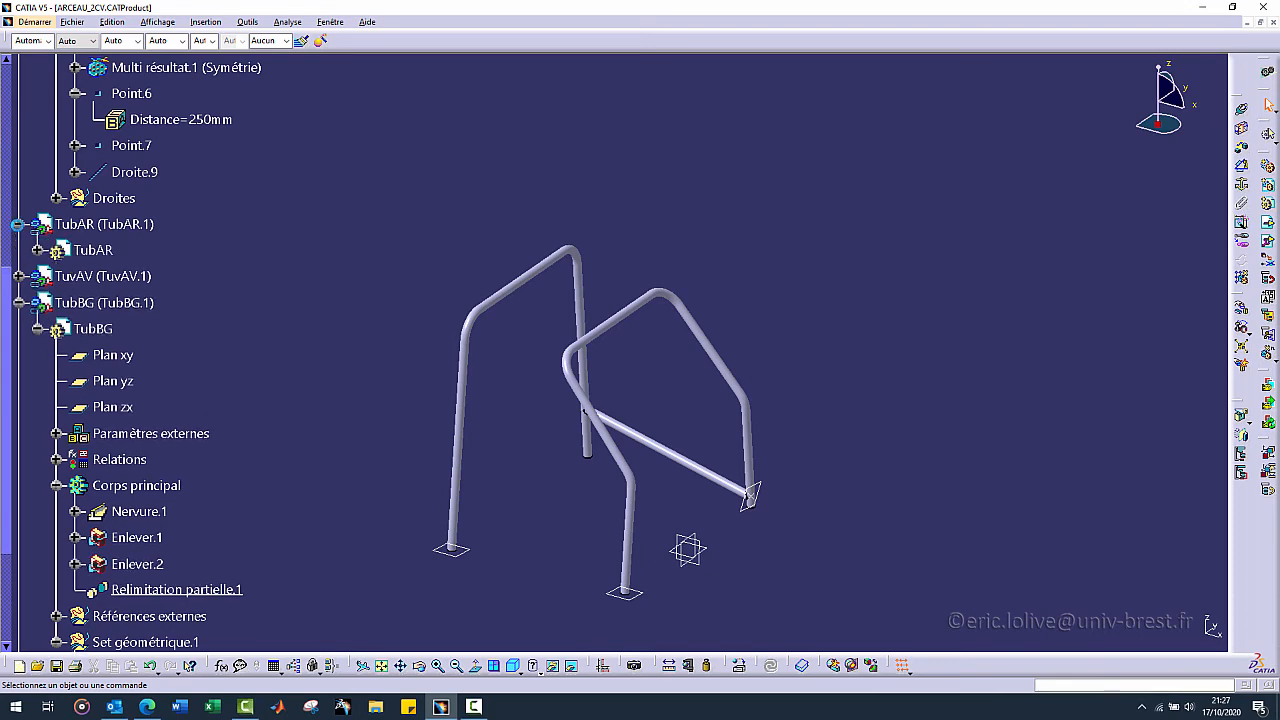
pyautogui.click(37, 251)
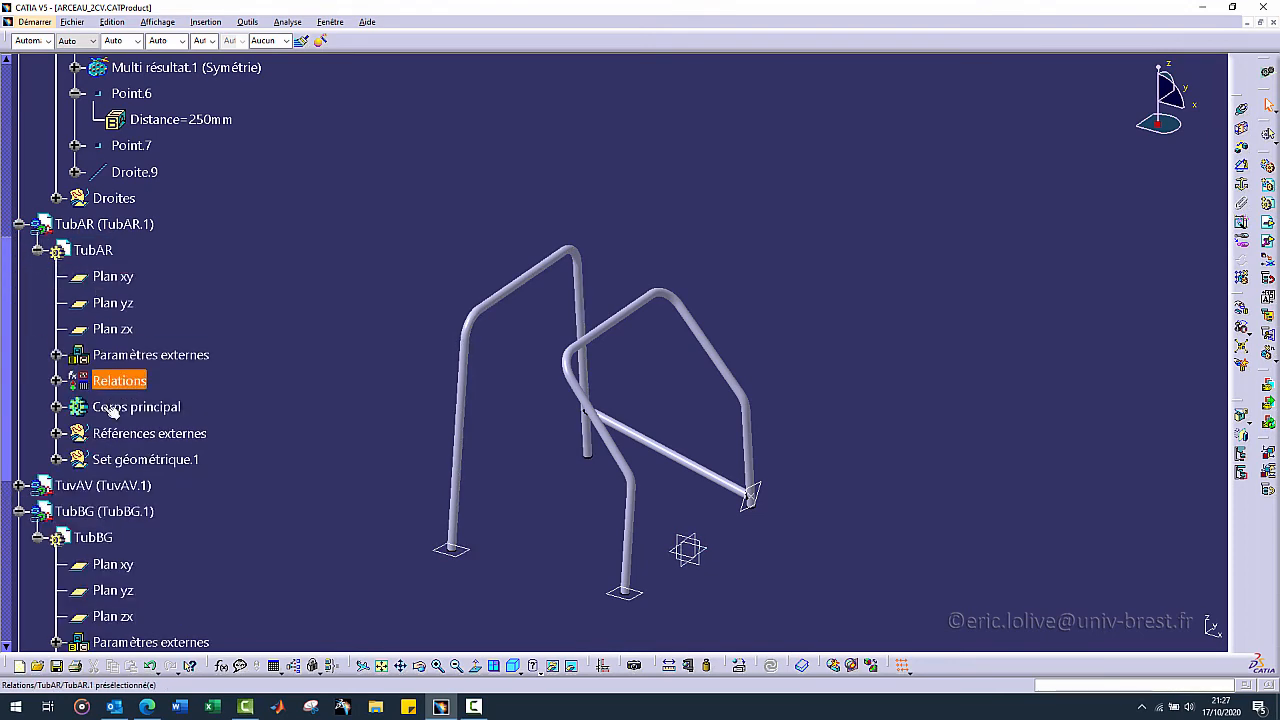
pyautogui.click(57, 407)
pyautogui.scroll(-3, 62, 284)
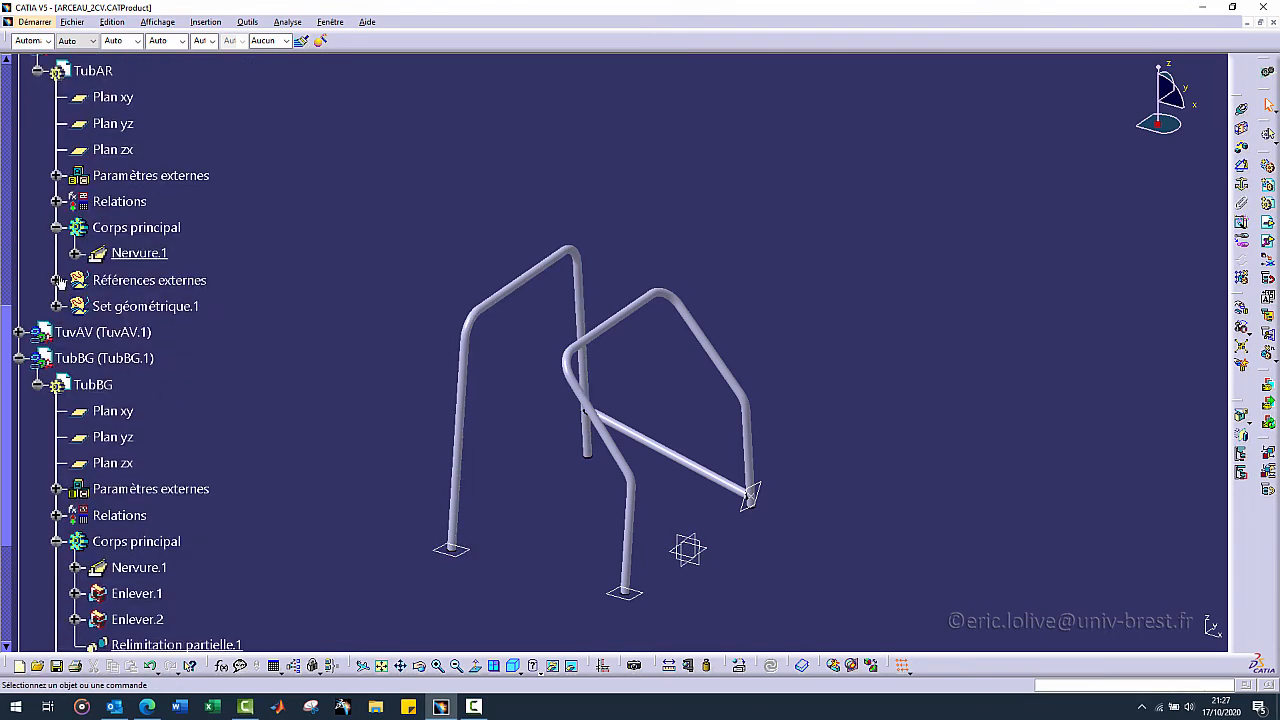
pyautogui.click(76, 253)
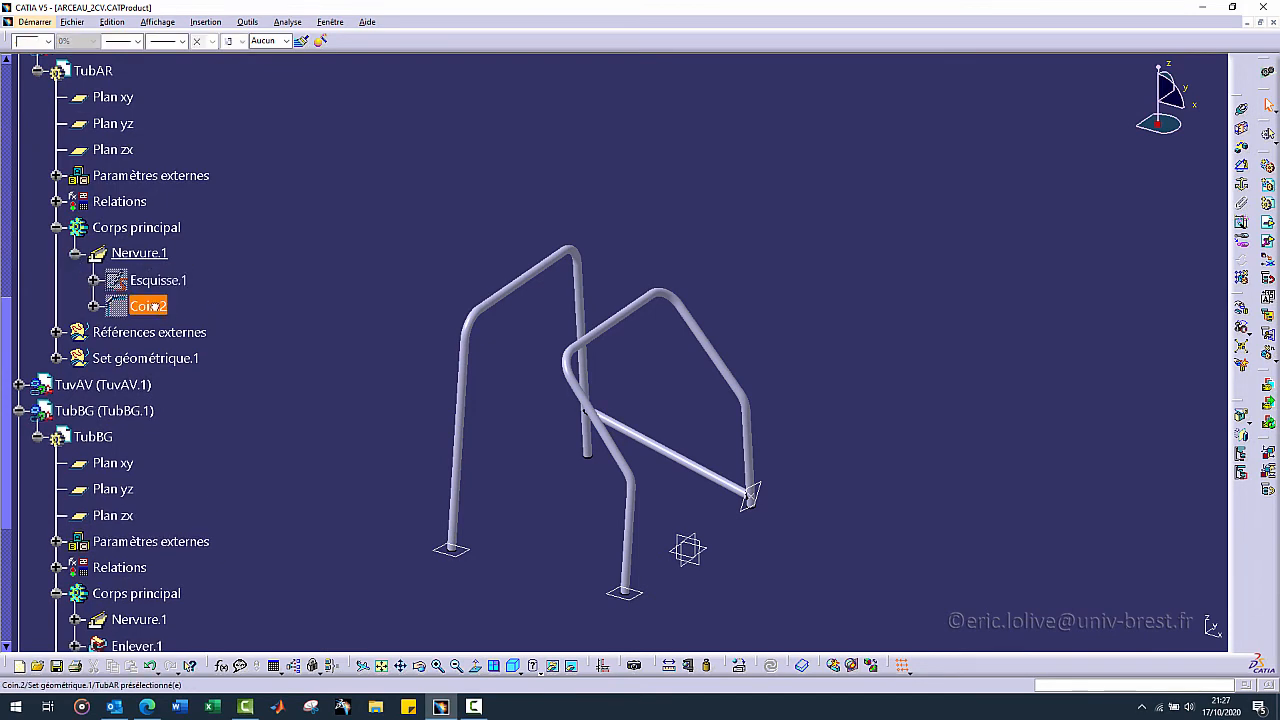
pyautogui.scroll(-2, 207, 330)
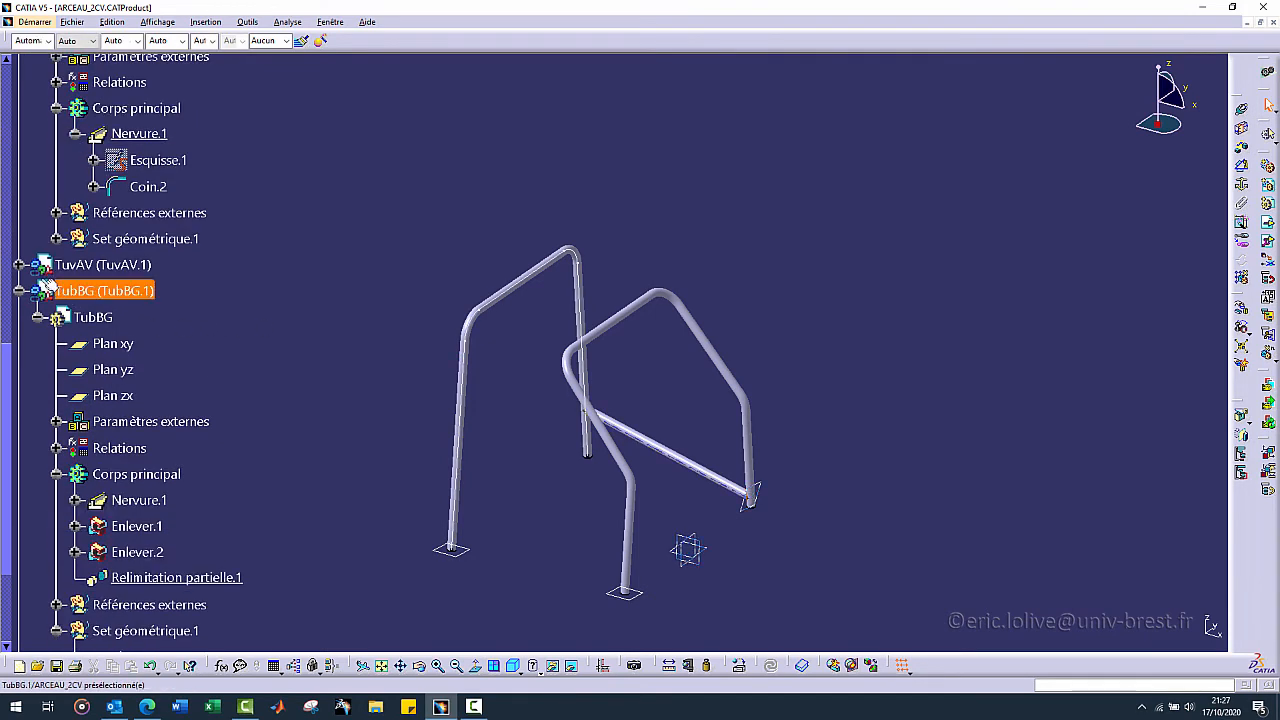
# - Show the Coin.4 guide curve under TuvAV's Nervure.1 and inspect the centre curves along both hoops
pyautogui.click(19, 264)
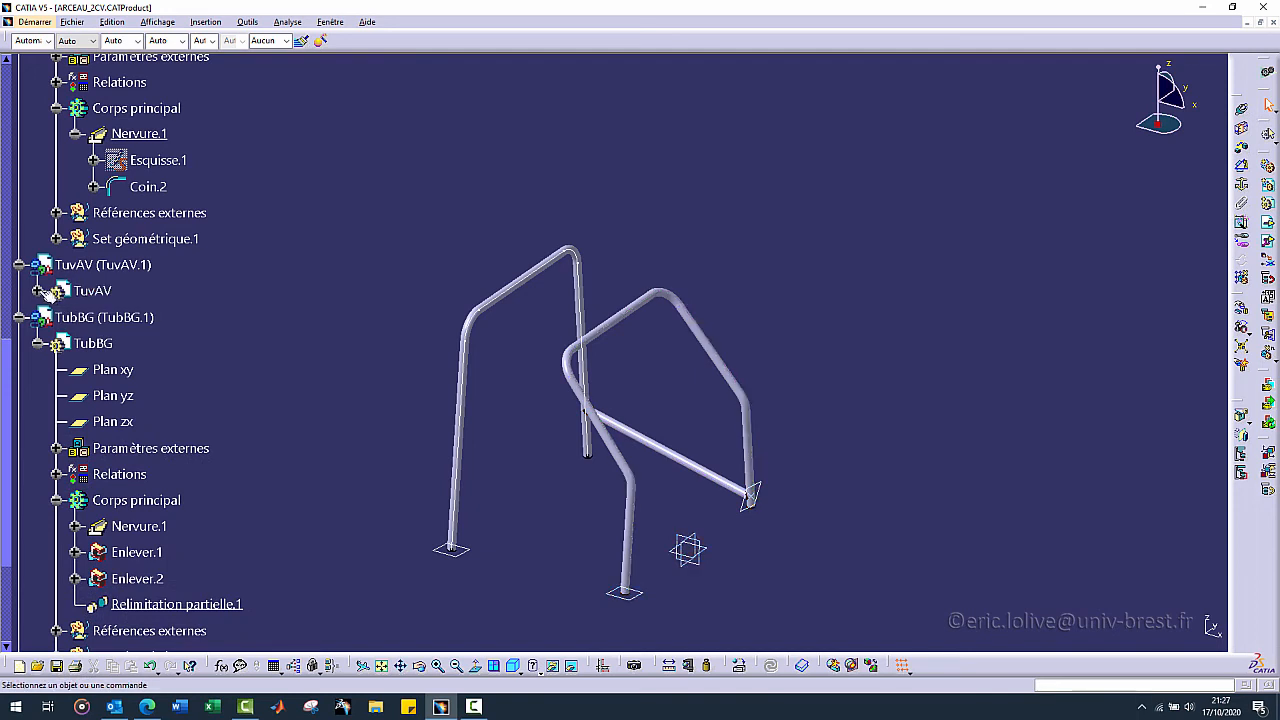
pyautogui.click(38, 290)
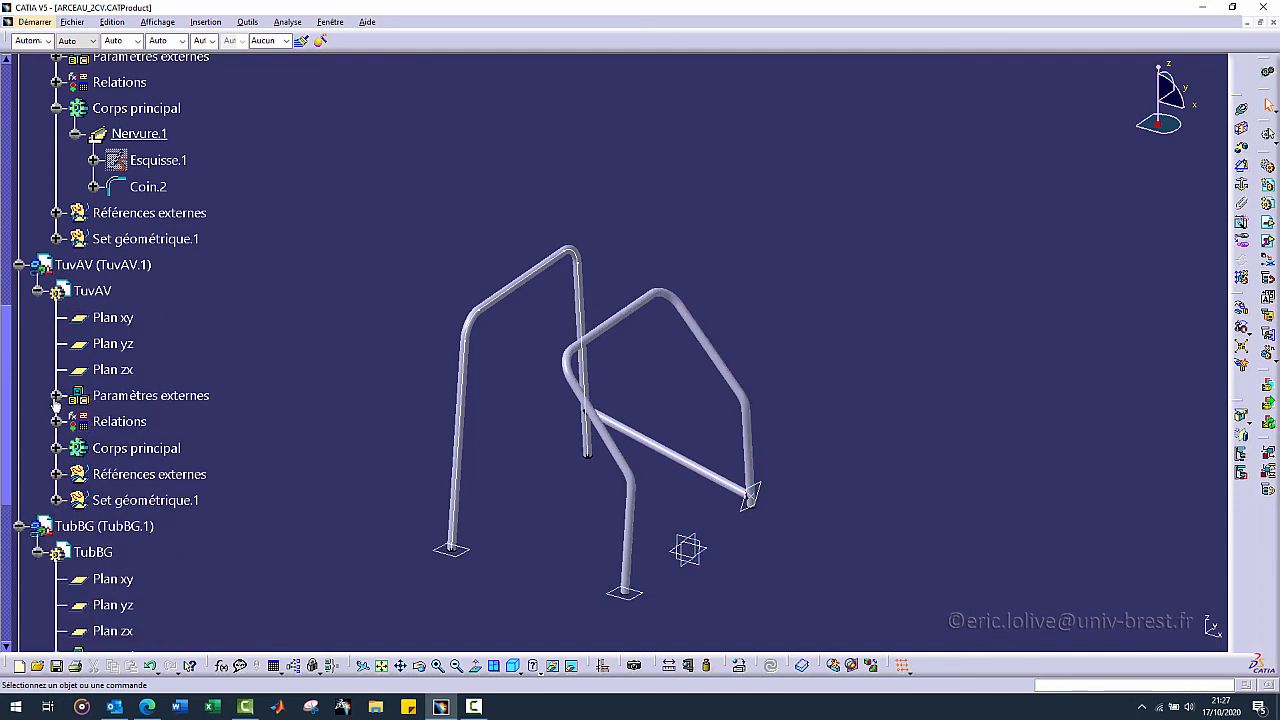
pyautogui.click(57, 449)
pyautogui.scroll(-2, 50, 400)
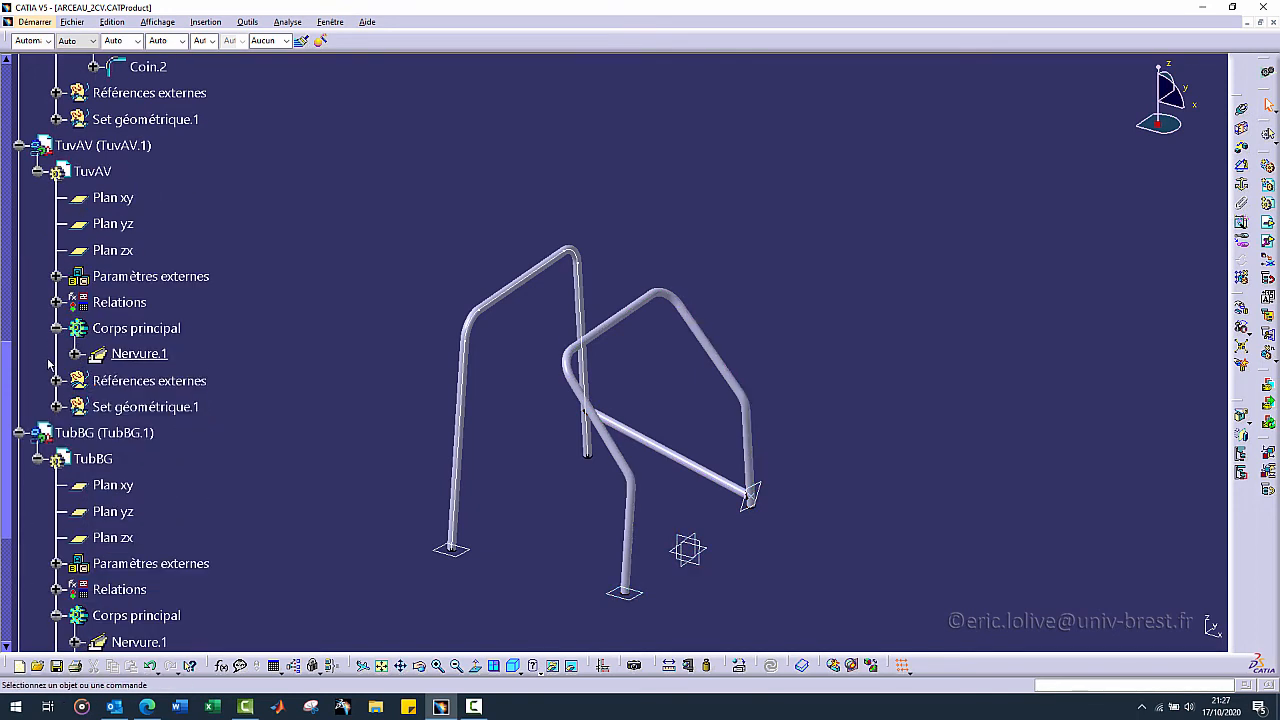
pyautogui.click(75, 355)
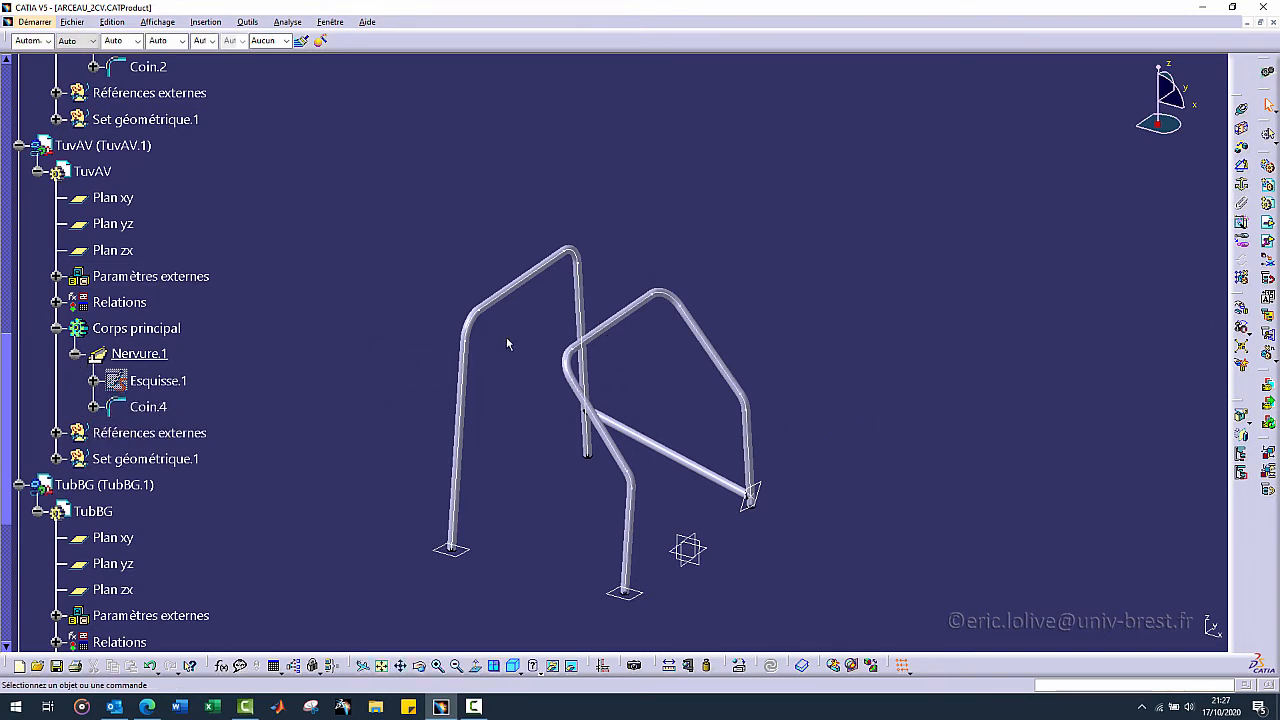
pyautogui.scroll(2, 255, 335)
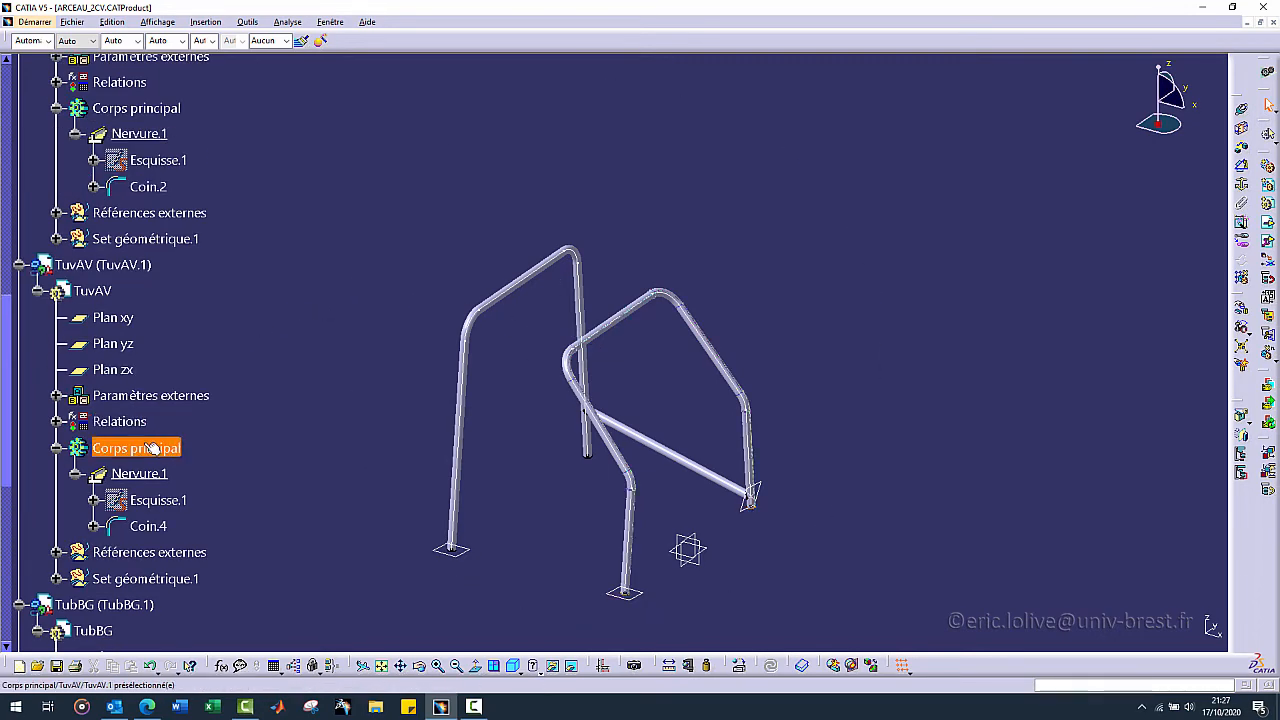
pyautogui.moveTo(551, 351); pyautogui.dragTo(518, 330, button='middle')
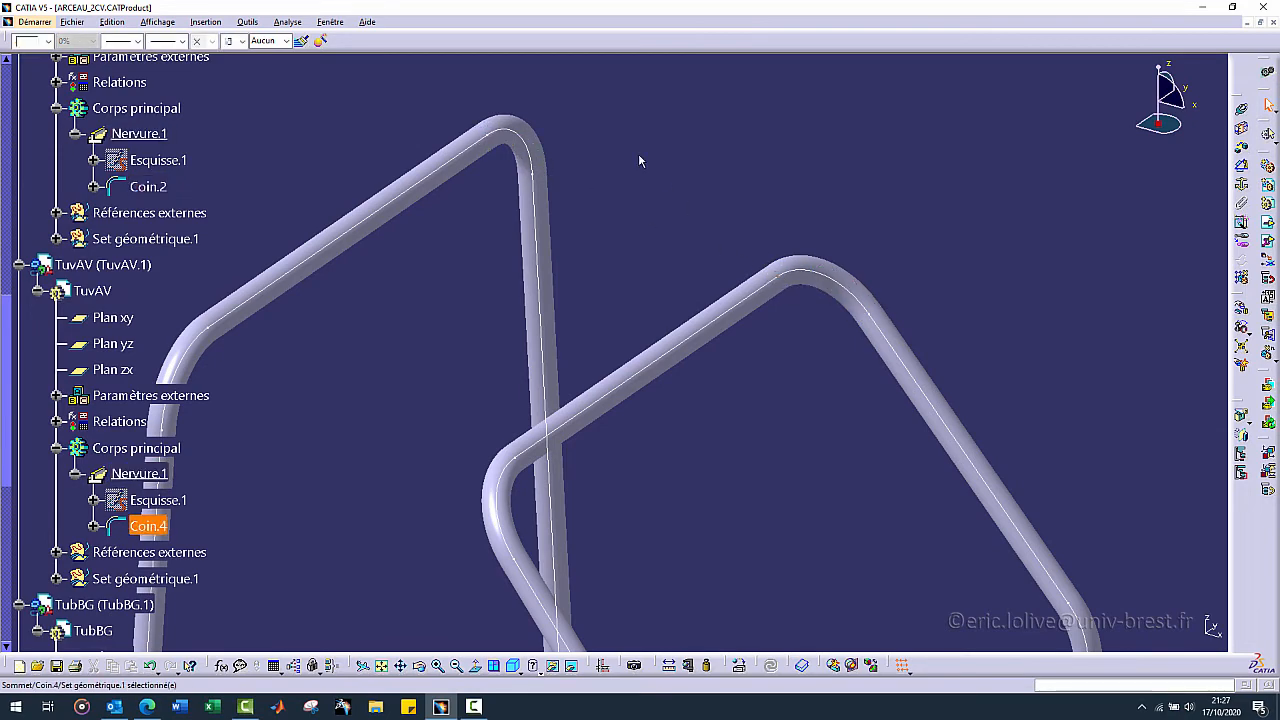
pyautogui.moveTo(486, 212); pyautogui.dragTo(581, 290, button='middle')
# - Collapse the squelette, TubAR, TuvAV and TubBG branches of the ARCEAU_2CV specification tree
pyautogui.scroll(10, 166, 211)
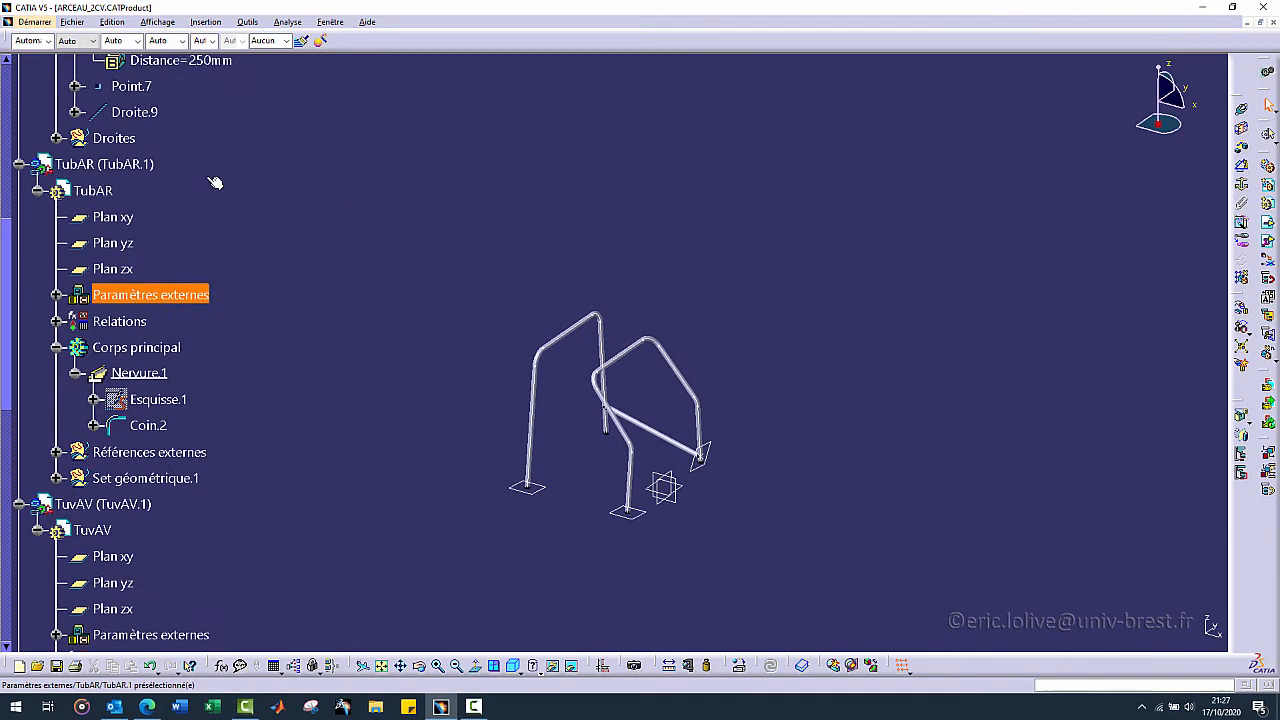
pyautogui.scroll(5, 166, 211)
pyautogui.click(75, 187)
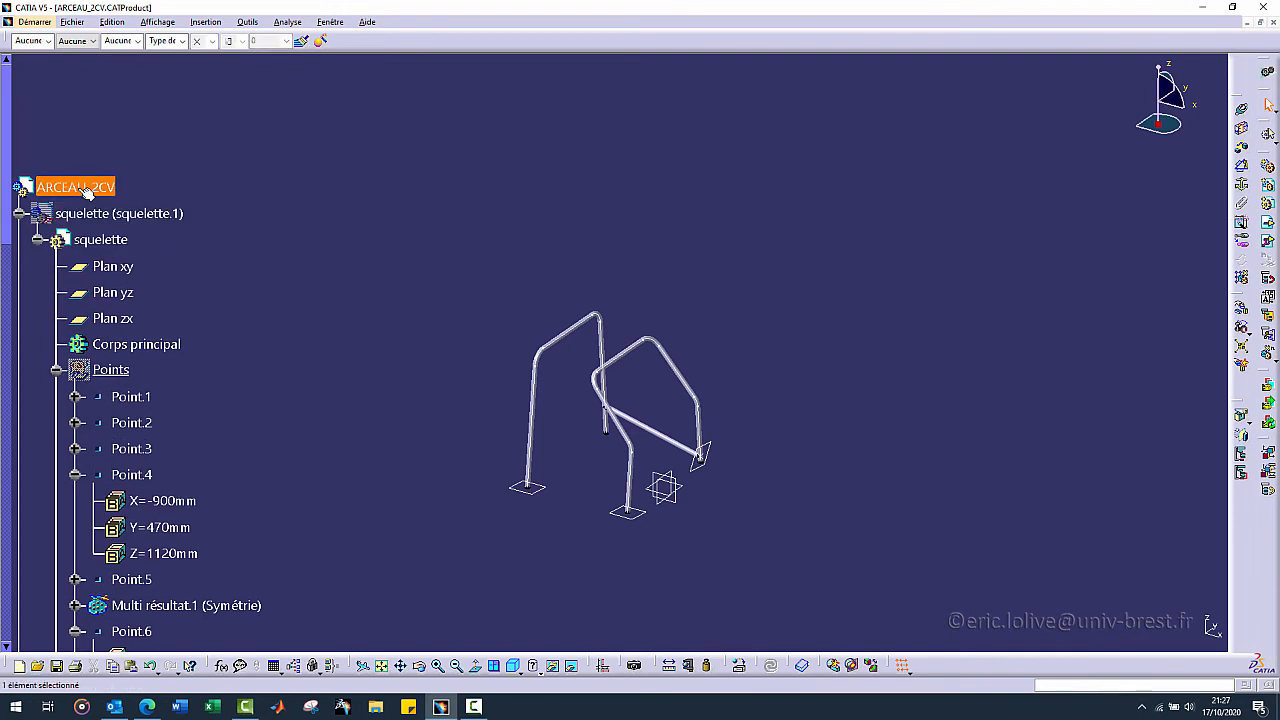
pyautogui.click(19, 213)
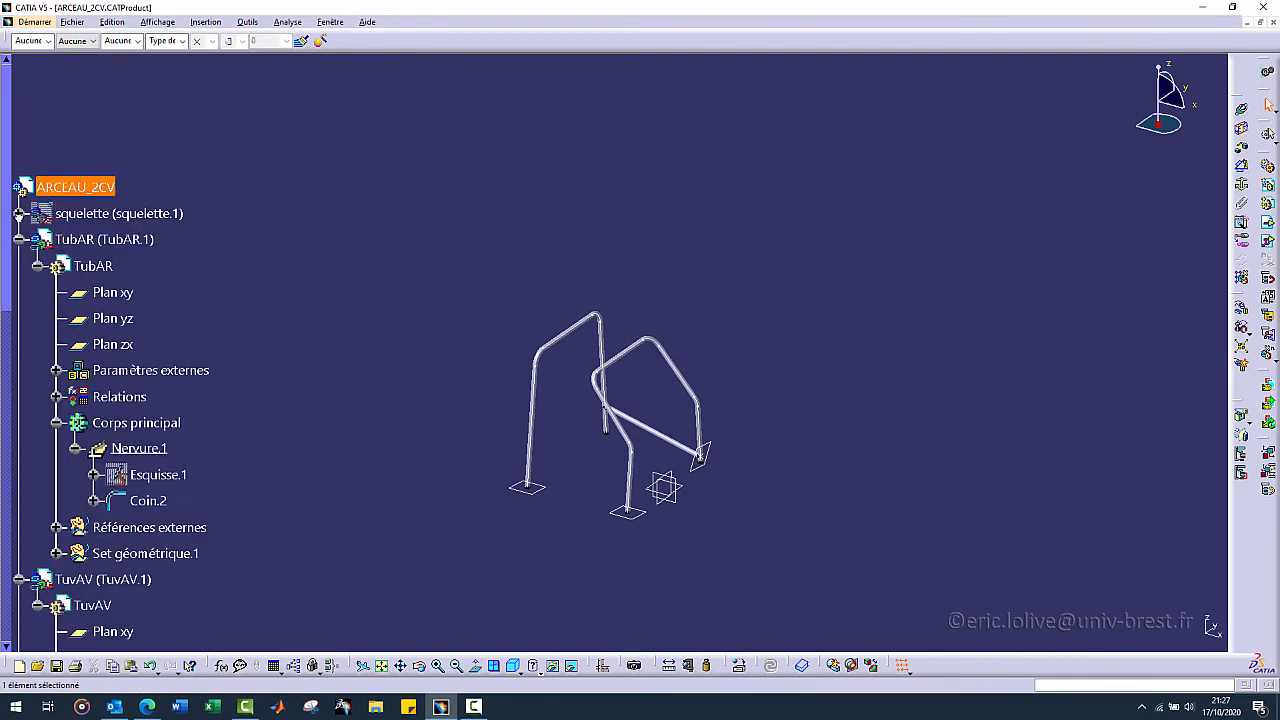
pyautogui.click(19, 240)
pyautogui.click(19, 266)
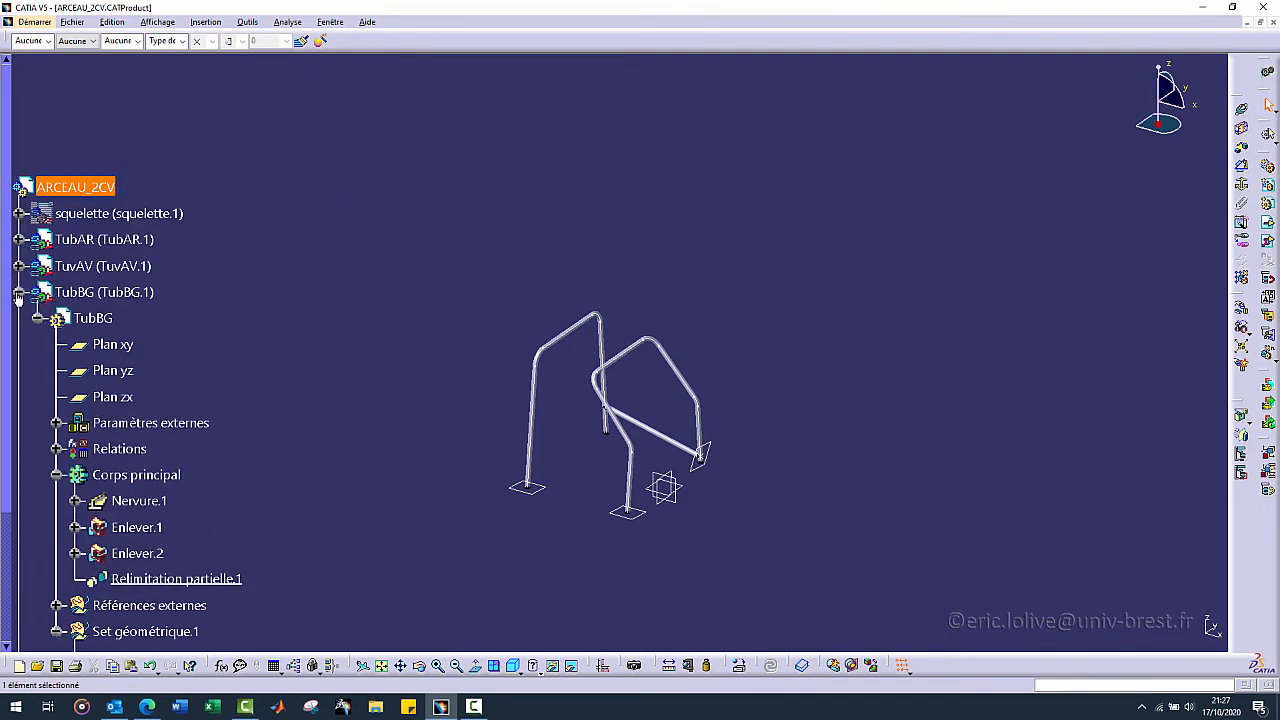
pyautogui.click(19, 292)
# - Insert a new part with the reference TubHG into ARCEAU_2CV, using the assembly origin as its origin point
pyautogui.click(1268, 204)
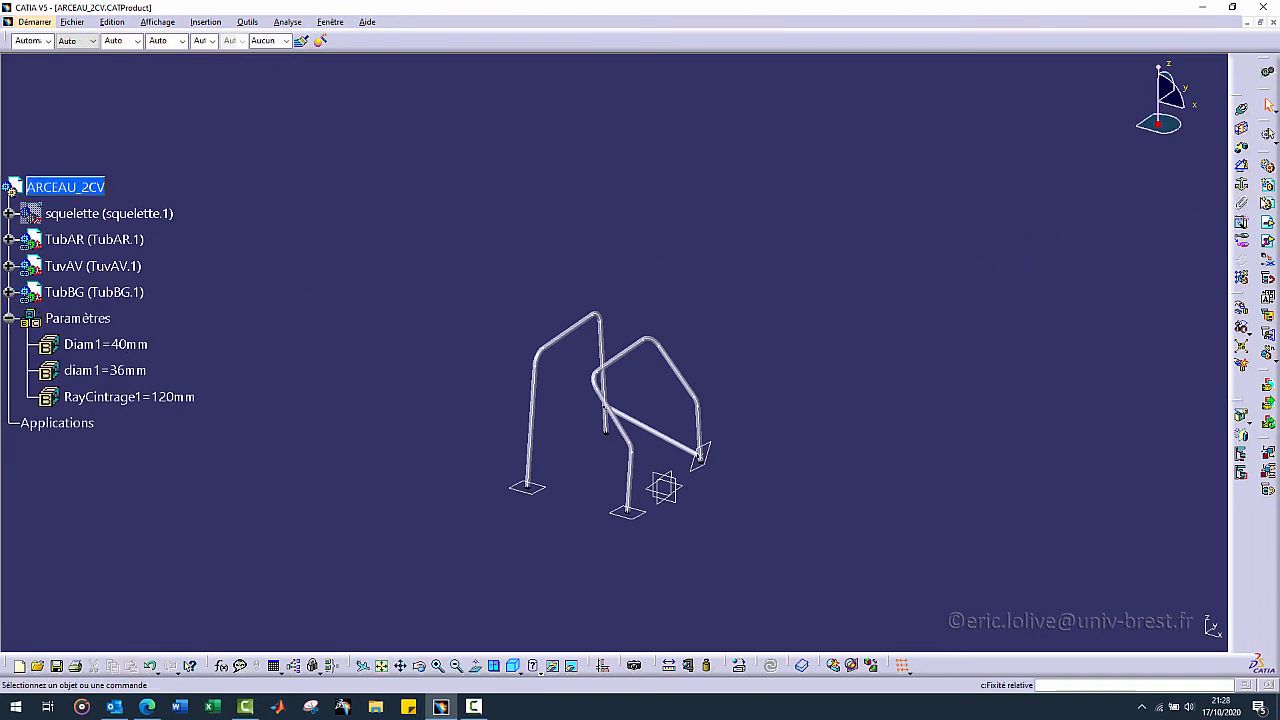
pyautogui.click(62, 188)
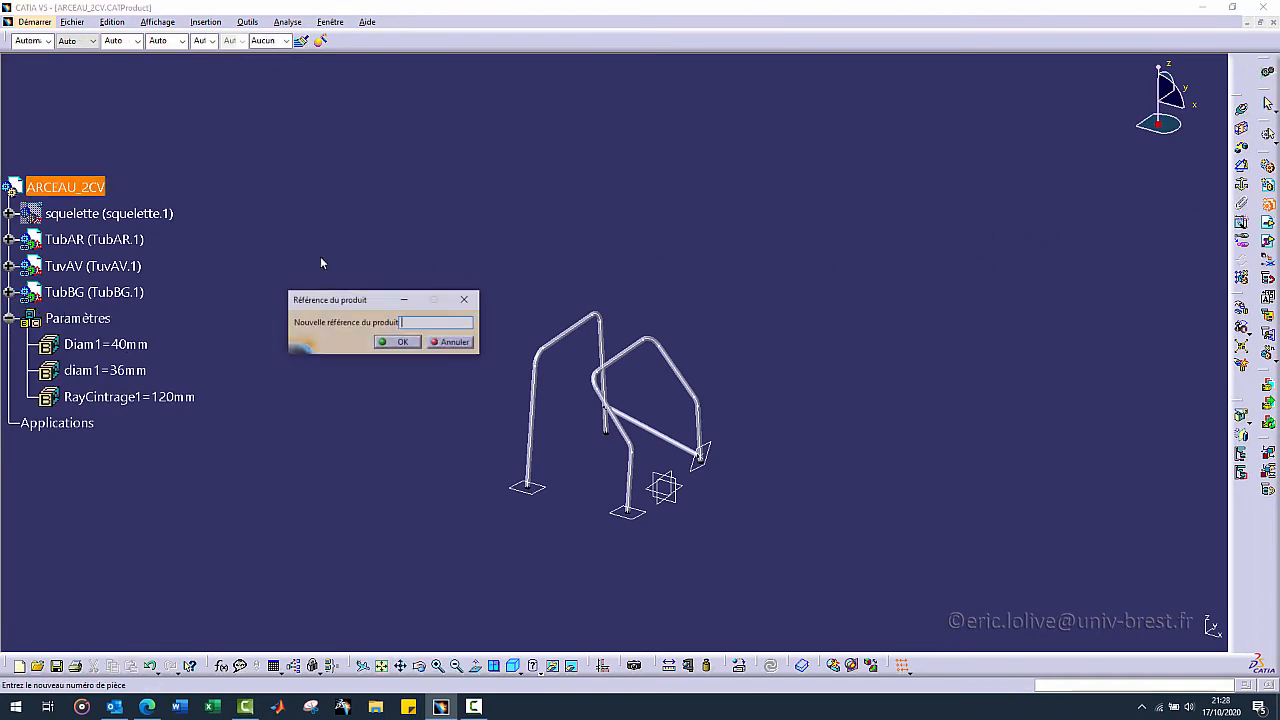
pyautogui.write('Tu')
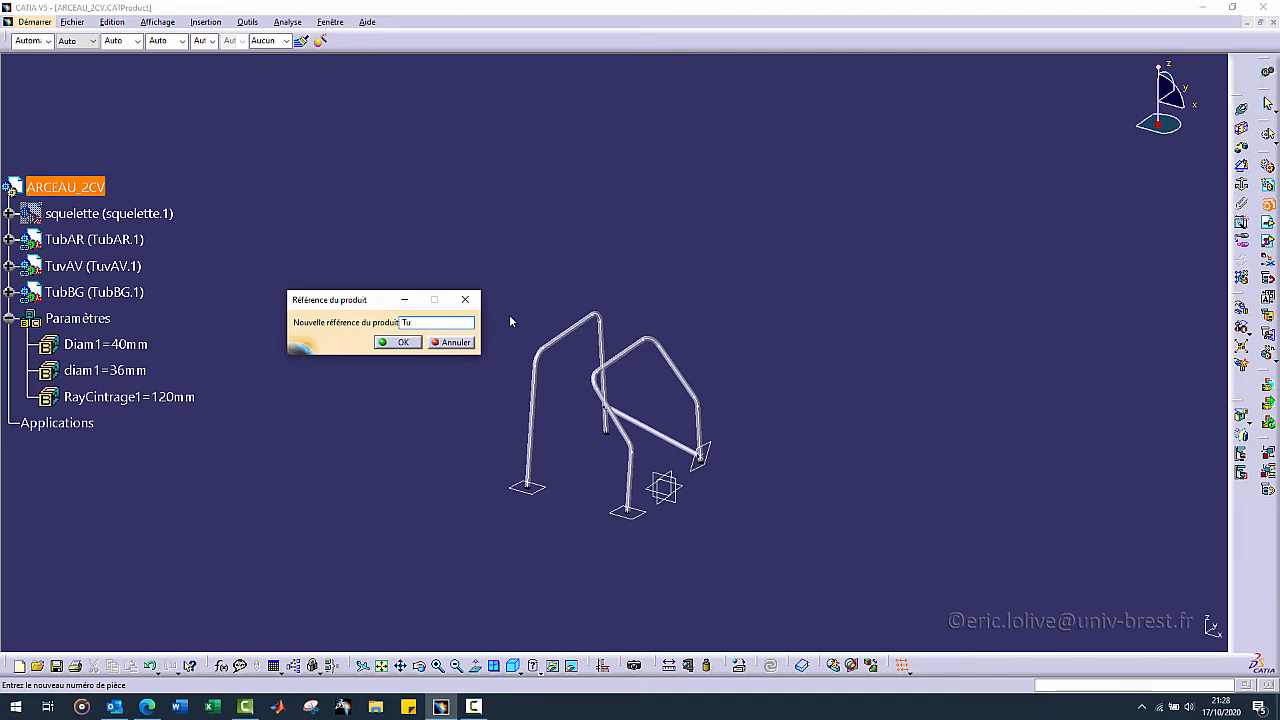
pyautogui.write('bGH')
pyautogui.press('BackSpace')
pyautogui.press('BackSpace')
pyautogui.write('HG')
pyautogui.click(397, 344)
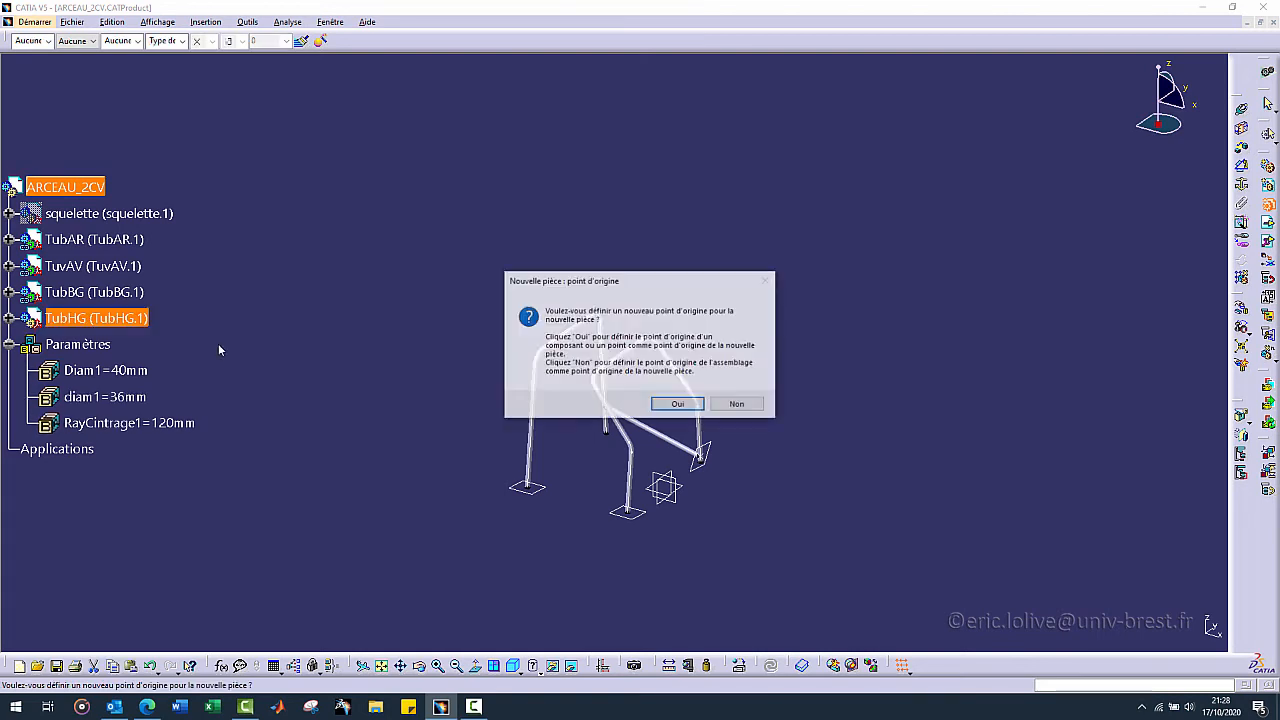
pyautogui.click(737, 404)
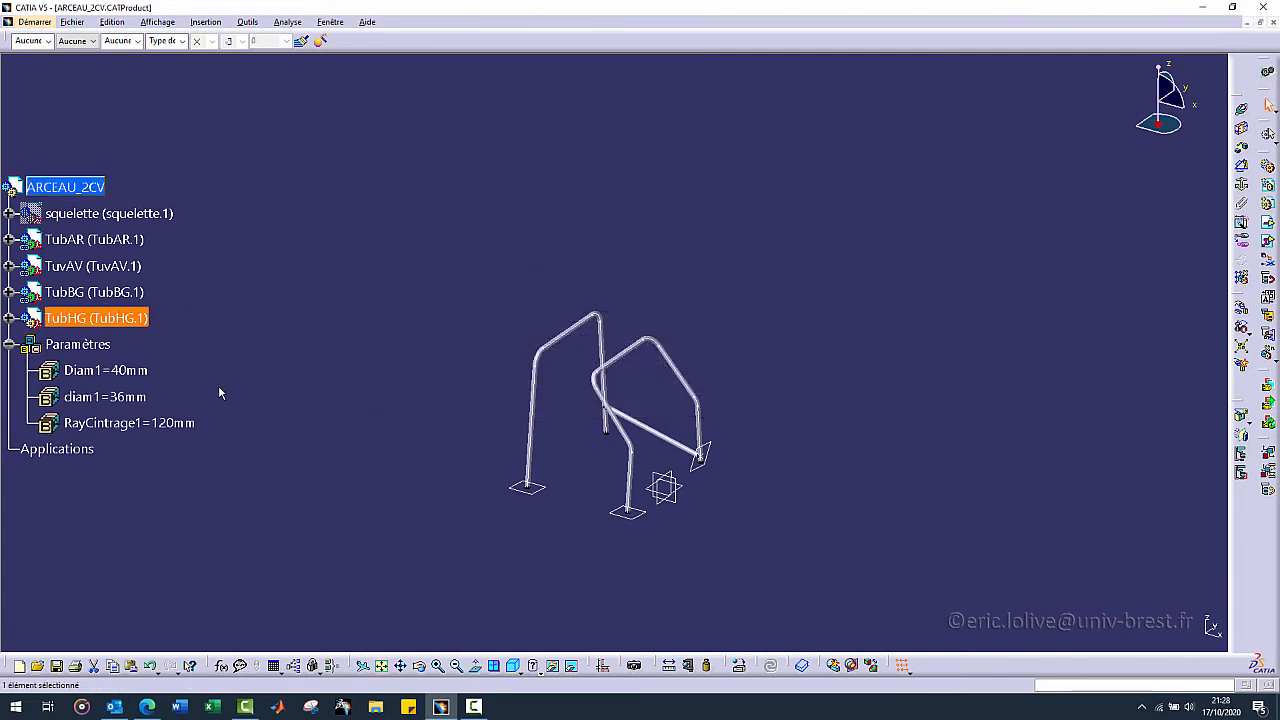
# - Activate the TubHG part for editing in the Generative Shape Design workbench and frame the upper bends of the hoops
pyautogui.click(10, 318)
pyautogui.click(28, 344)
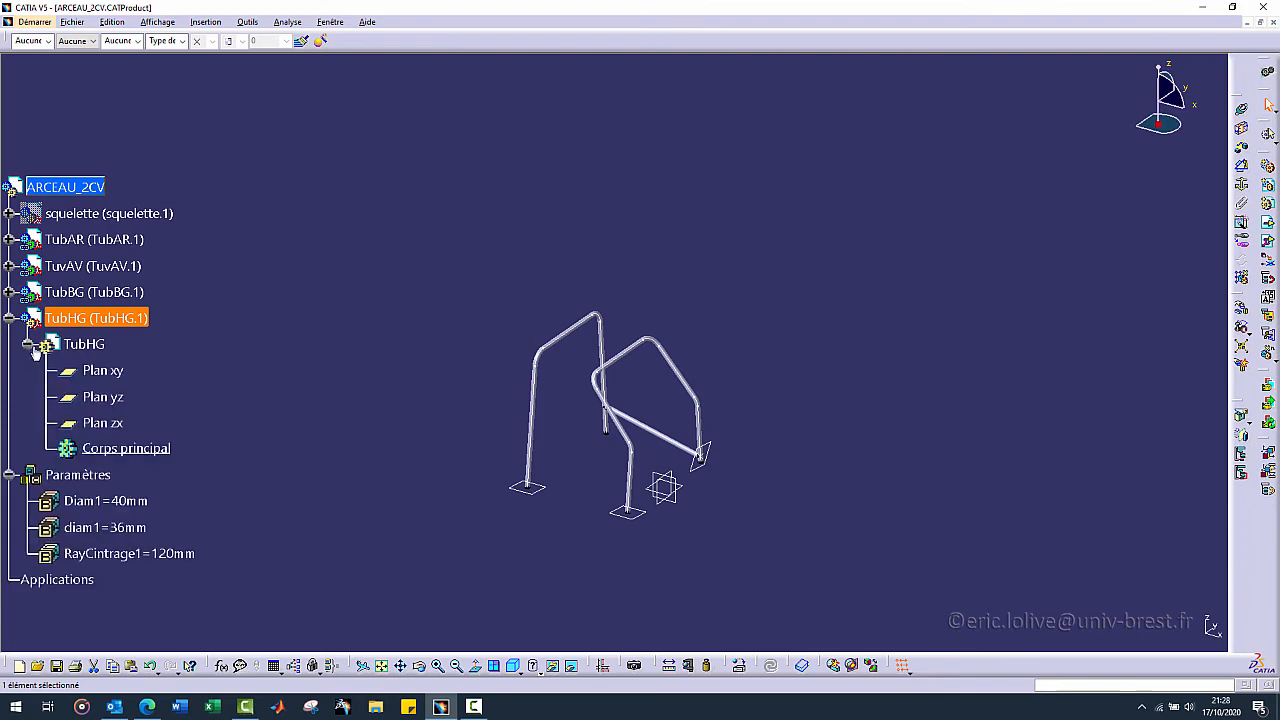
pyautogui.doubleClick(125, 450)
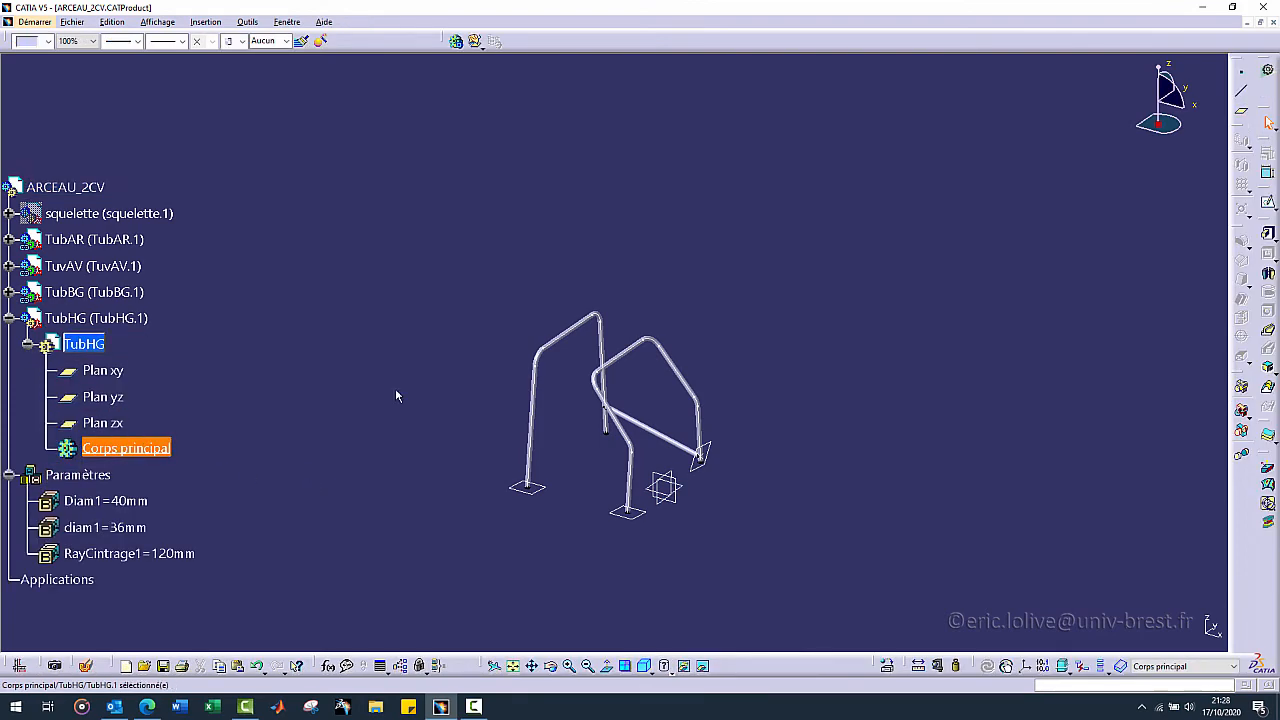
pyautogui.click(1268, 70)
pyautogui.click(857, 275)
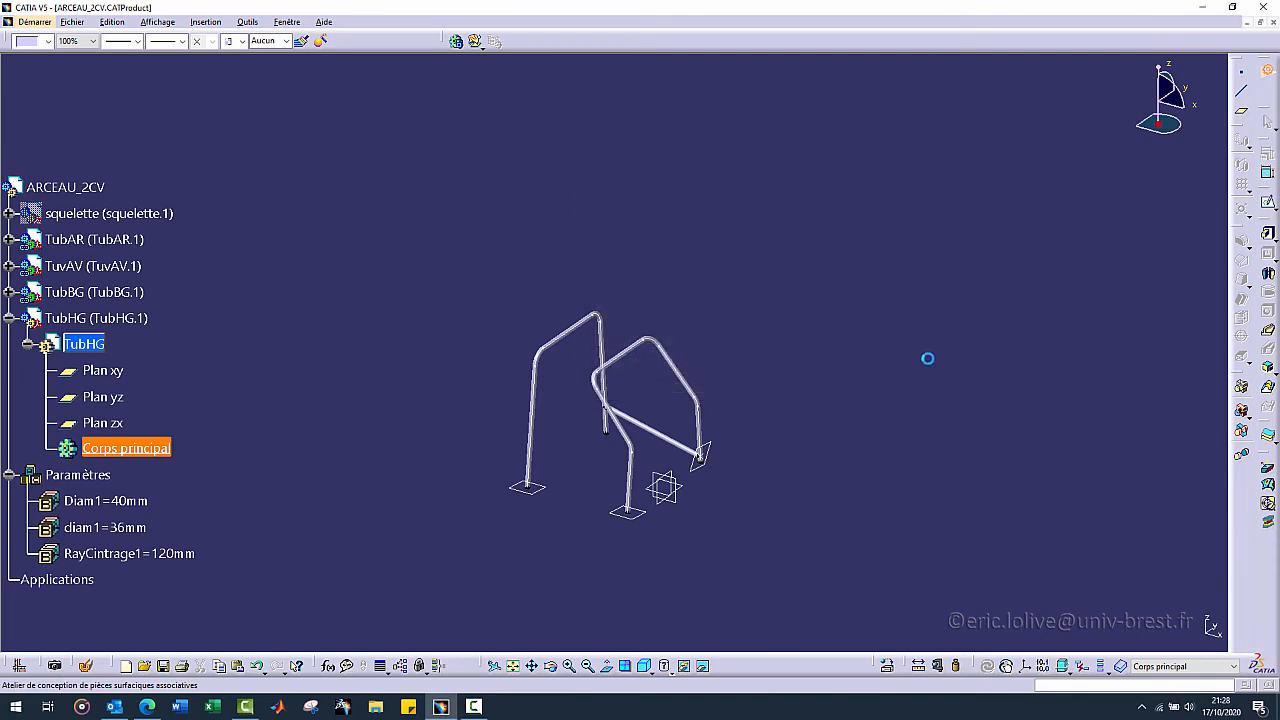
pyautogui.moveTo(647, 320); pyautogui.dragTo(581, 309, button='middle')
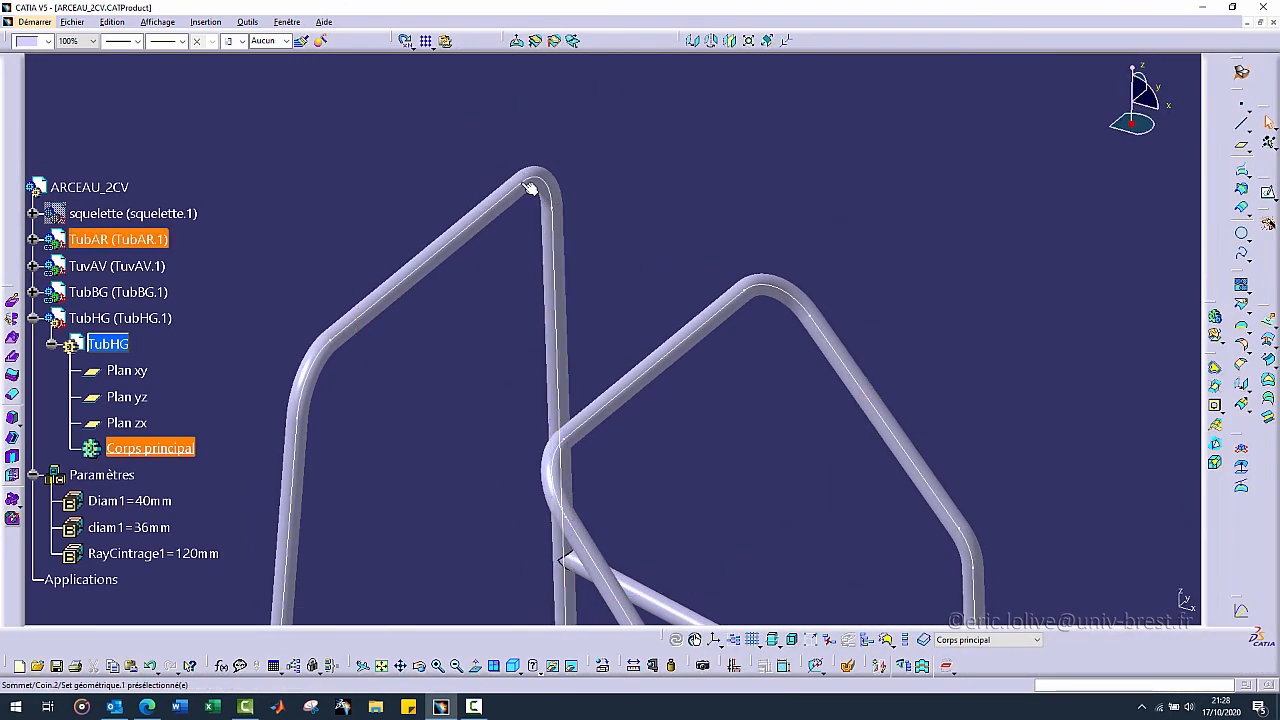
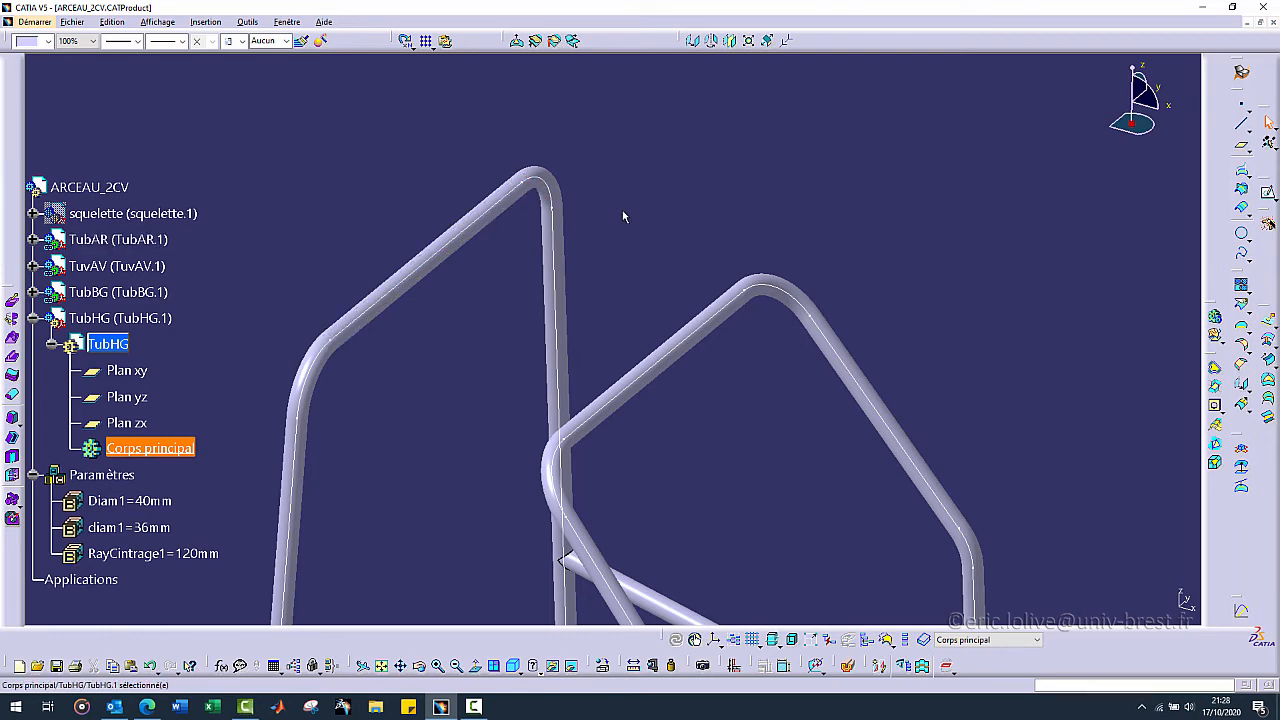
pyautogui.keyDown('ctrl'); pyautogui.moveTo(623, 214); pyautogui.dragTo(695, 488, button='middle'); pyautogui.keyUp('ctrl')
pyautogui.keyDown('ctrl'); pyautogui.moveTo(662, 347); pyautogui.dragTo(521, 172, button='middle'); pyautogui.keyUp('ctrl')
pyautogui.click(717, 189)
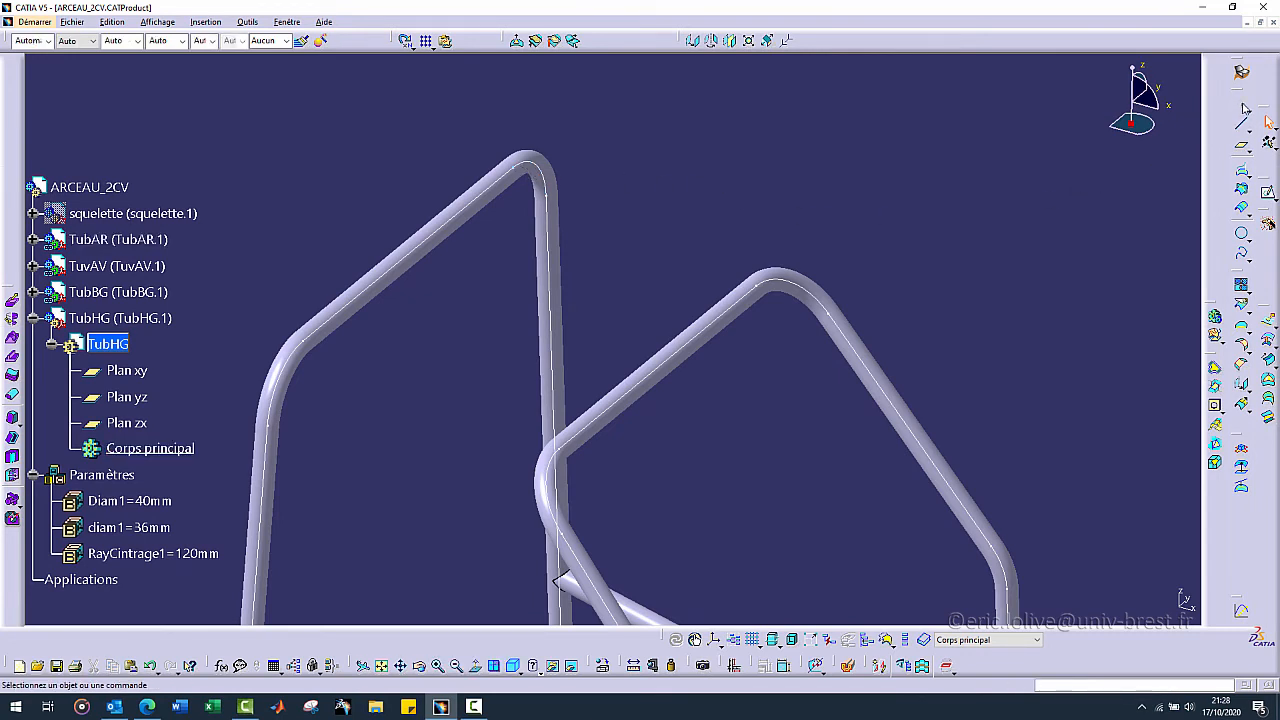
# - Define a coordinate point in TubHG referenced to the linked Coin.2 vertex at TubAR's upper bend, and preview it with X at 500 mm
pyautogui.click(1243, 105)
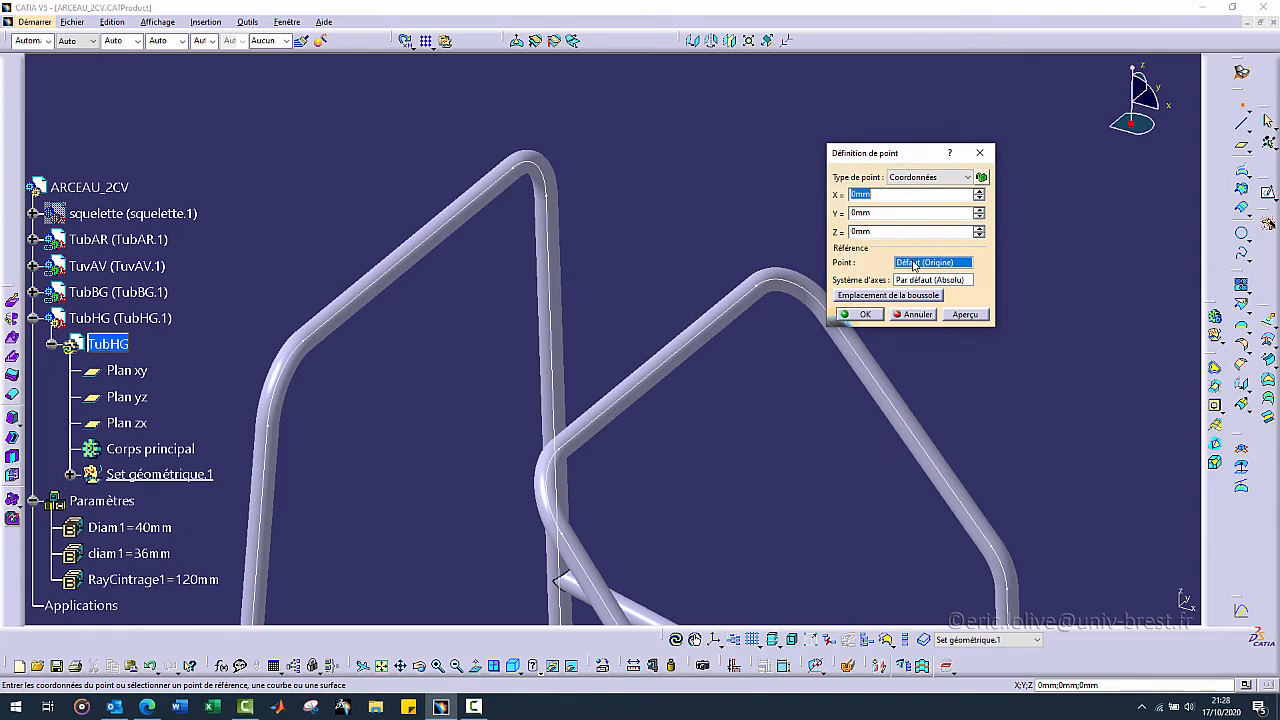
pyautogui.click(527, 172)
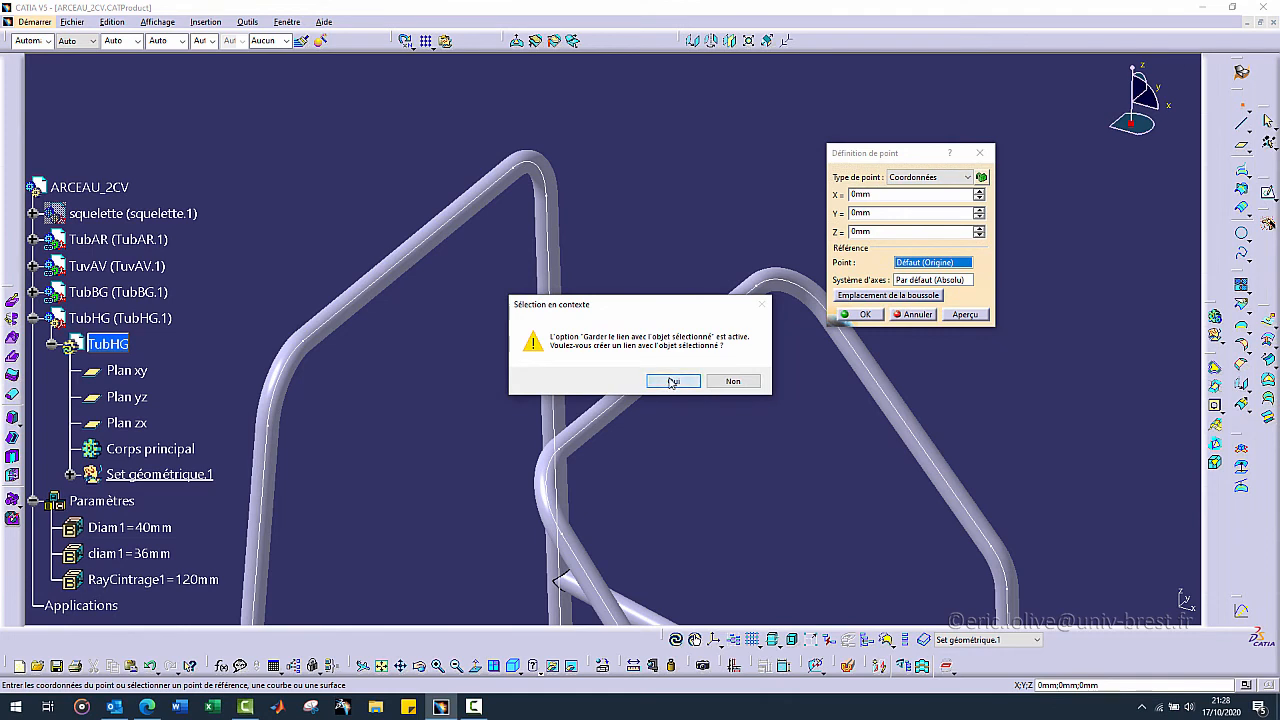
pyautogui.click(668, 381)
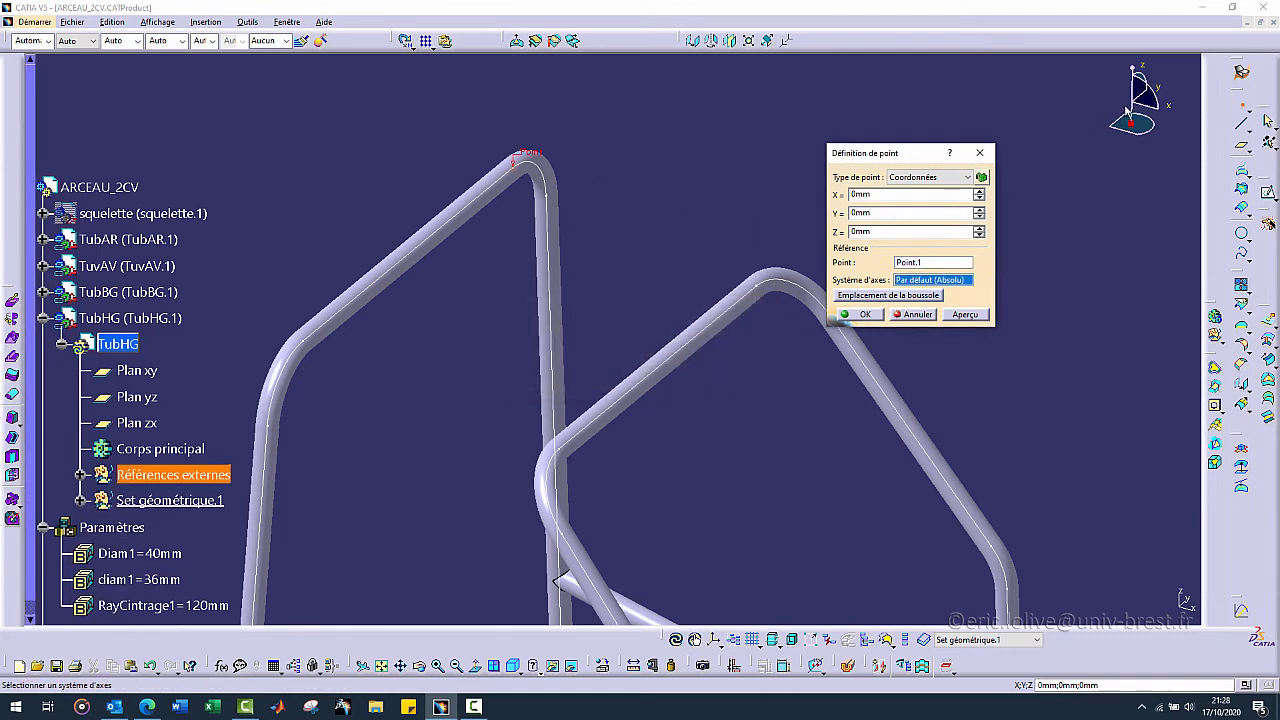
pyautogui.click(979, 192)
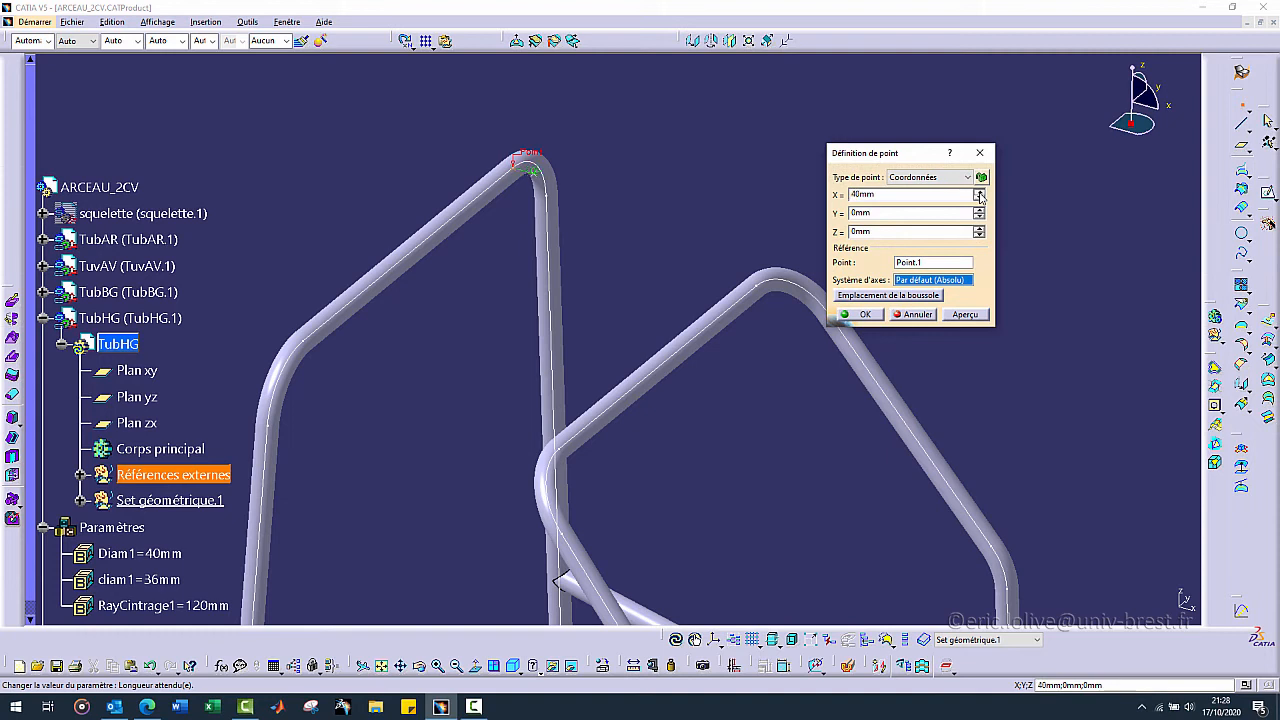
pyautogui.doubleClick(910, 195)
pyautogui.write('500')
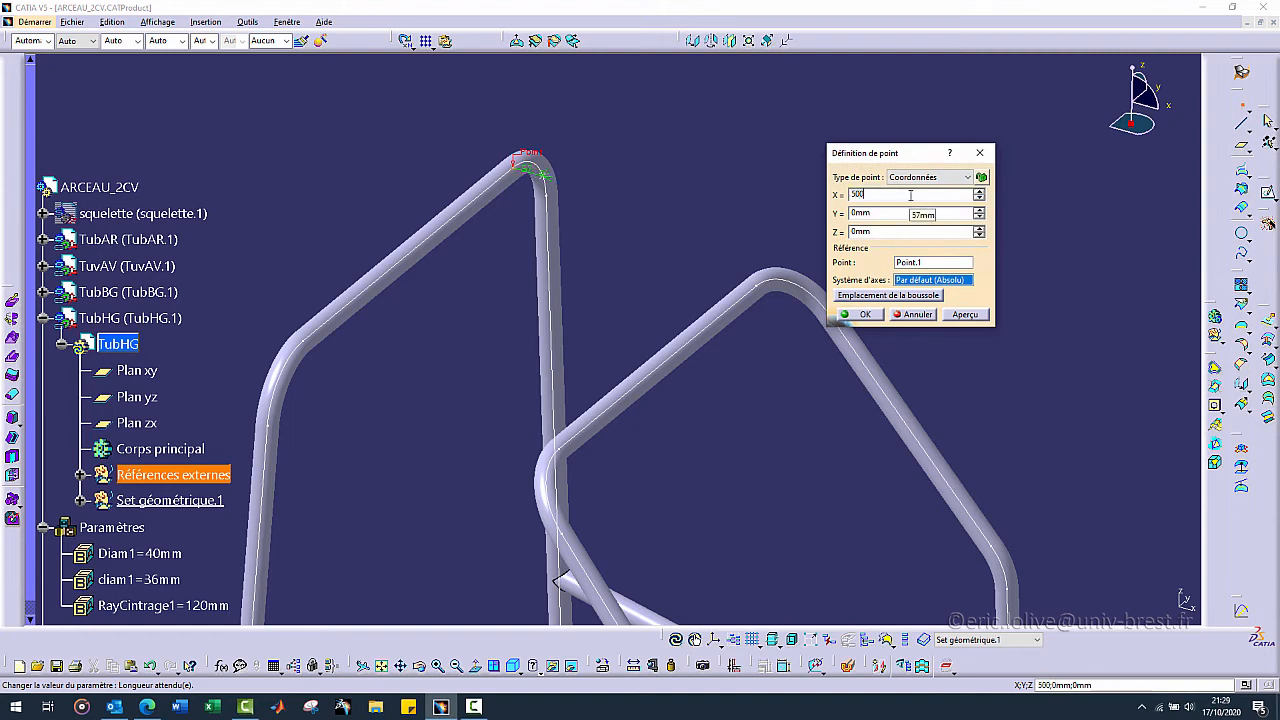
pyautogui.click(955, 314)
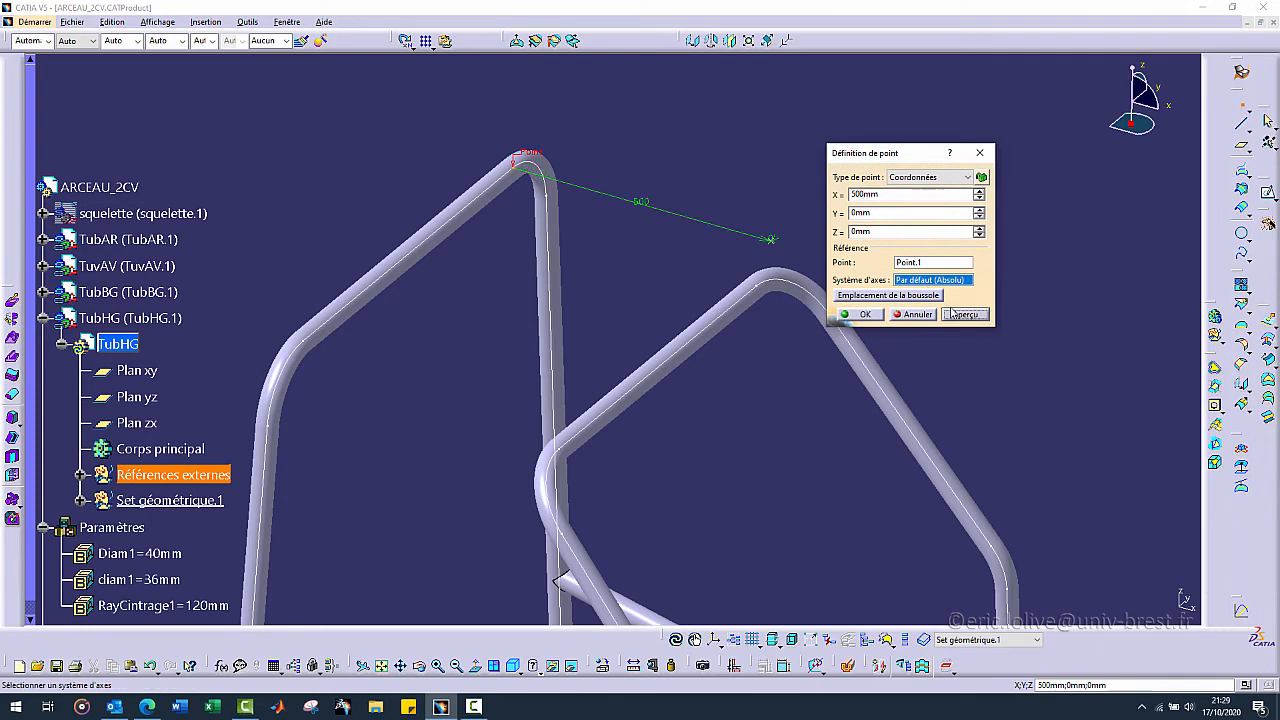
# - Set the new point's X coordinate to 300 mm, preview it, and create the point in TubHG
pyautogui.moveTo(716, 359); pyautogui.dragTo(775, 285, button='middle')
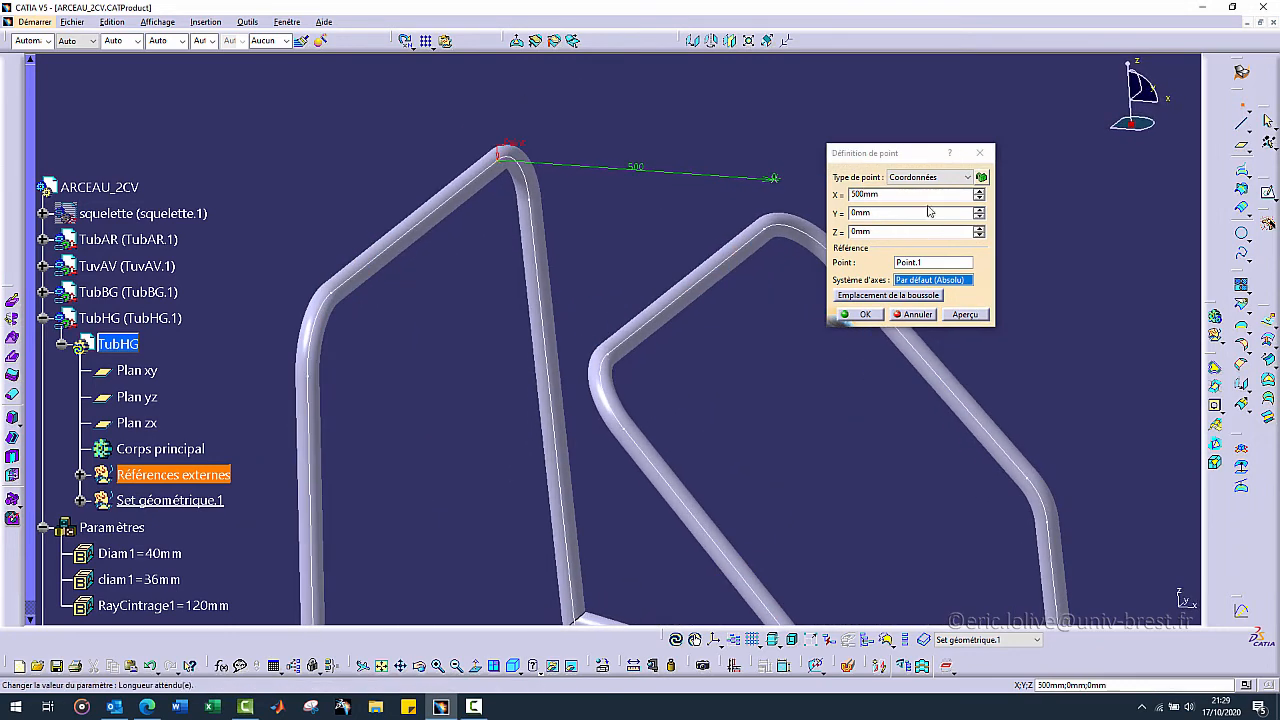
pyautogui.doubleClick(885, 195)
pyautogui.write('300')
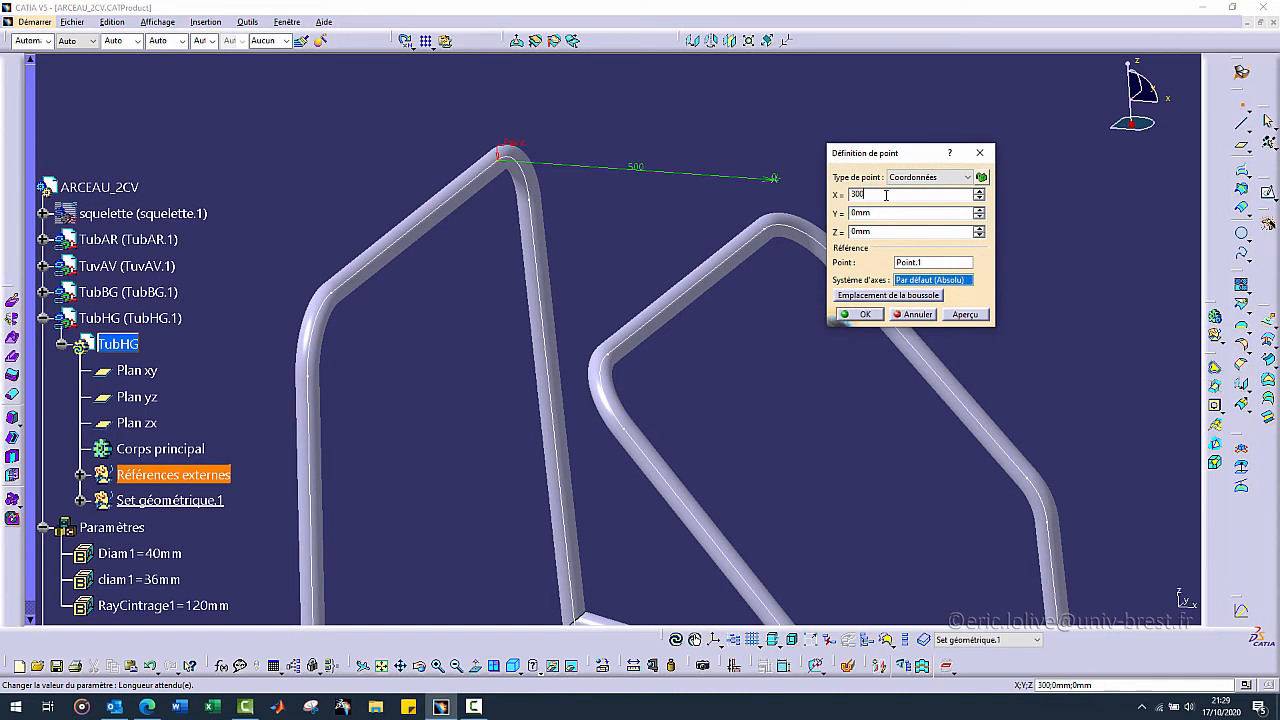
pyautogui.click(965, 314)
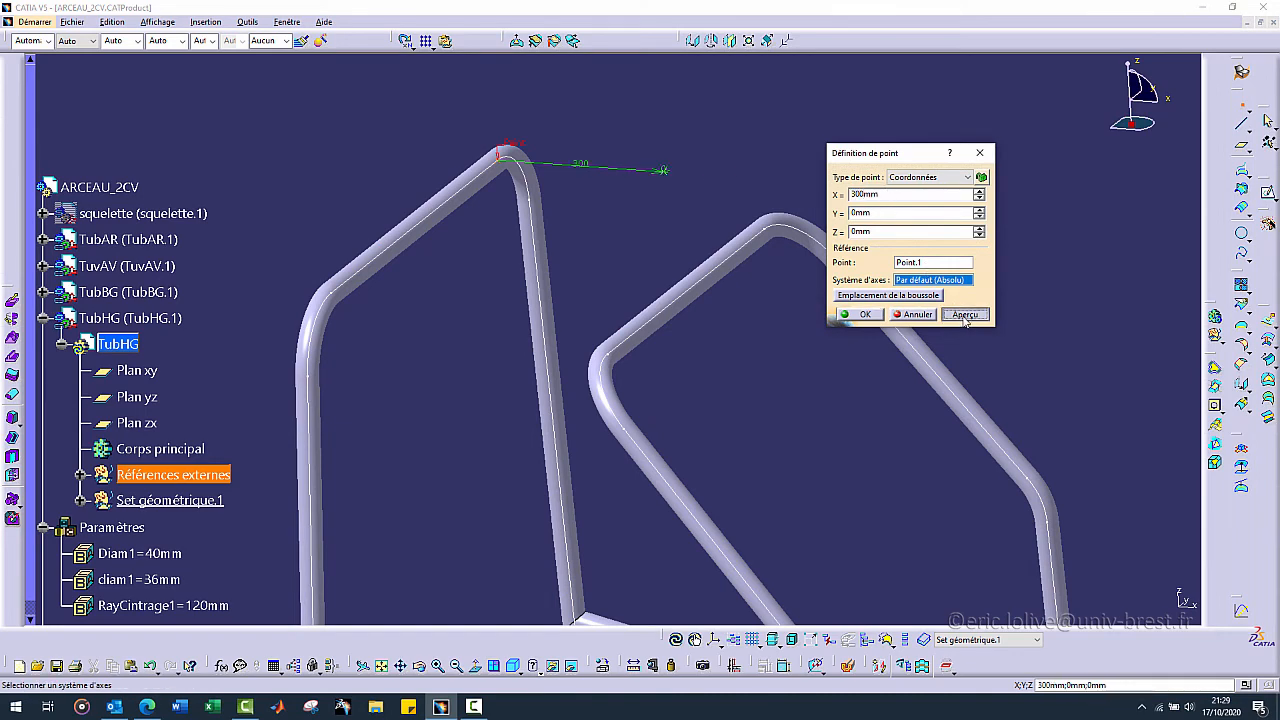
pyautogui.moveTo(777, 329); pyautogui.dragTo(706, 328, button='middle')
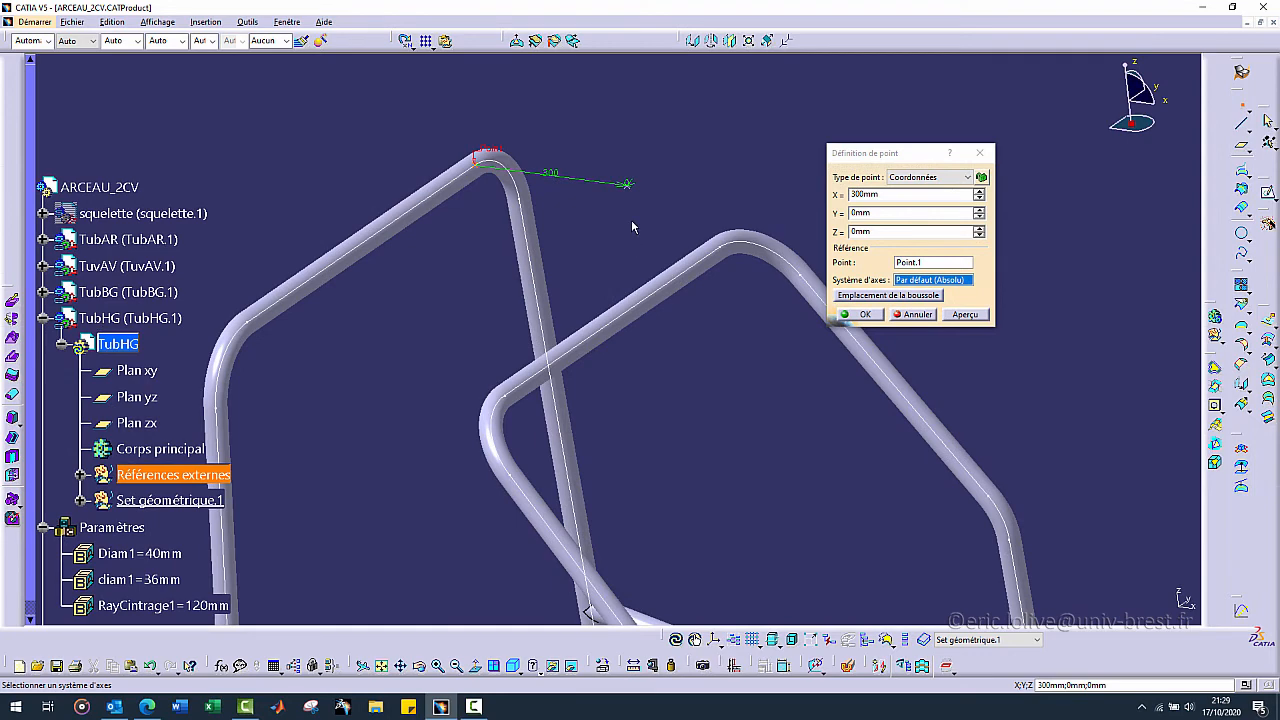
pyautogui.click(866, 314)
# - Create a point-to-point line in TubHG from the vertex at TubAR's upper bend to the new coordinate point
pyautogui.moveTo(746, 402); pyautogui.dragTo(680, 385, button='middle')
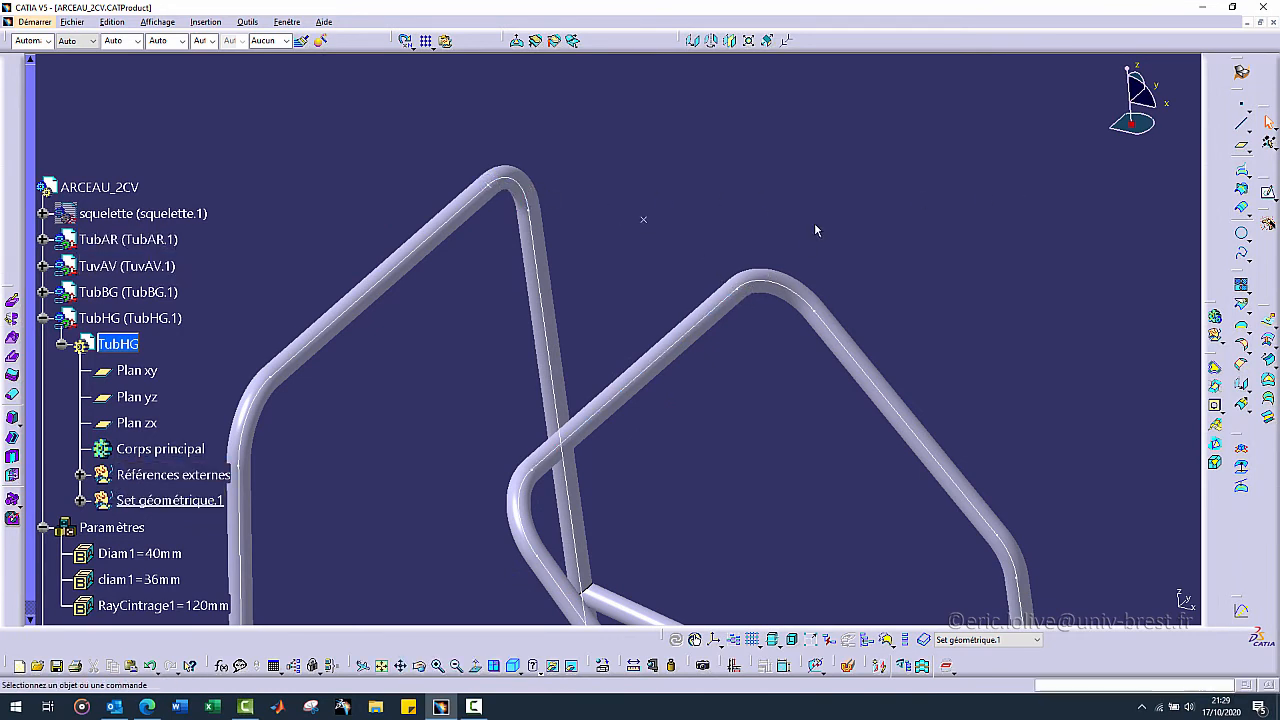
pyautogui.hotkey('ctrl', 'l')
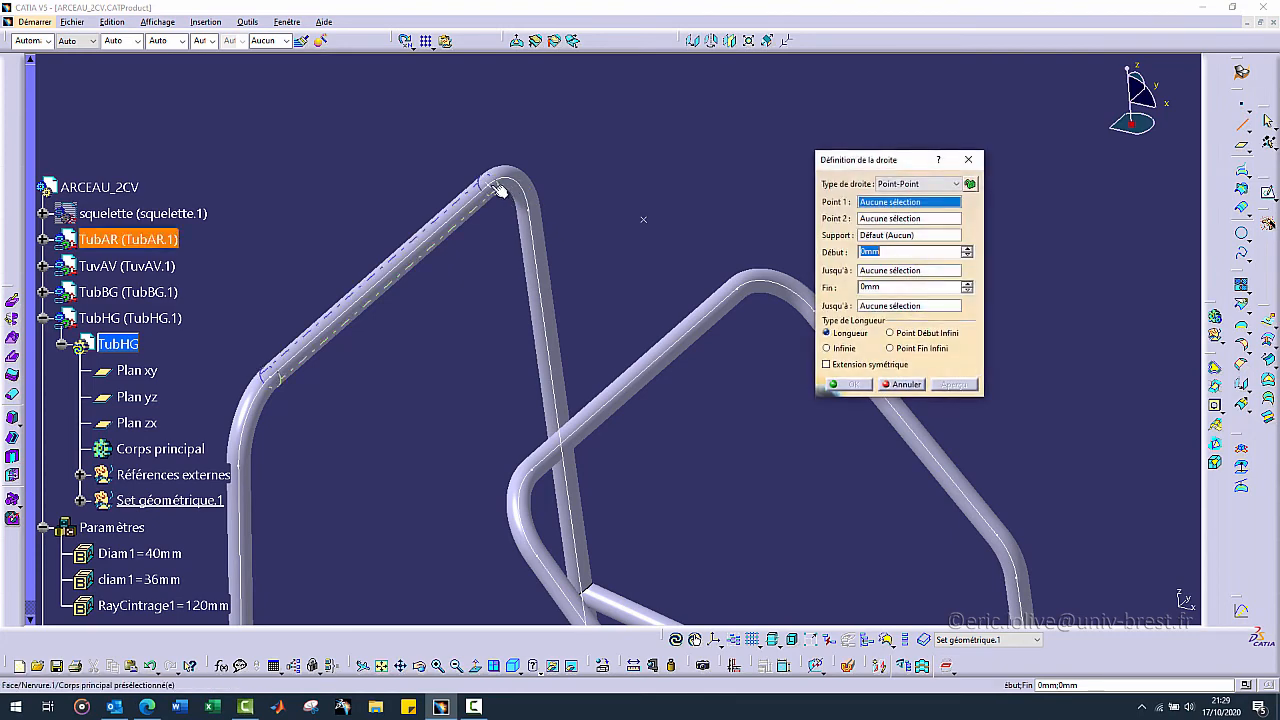
pyautogui.click(490, 180)
pyautogui.click(650, 224)
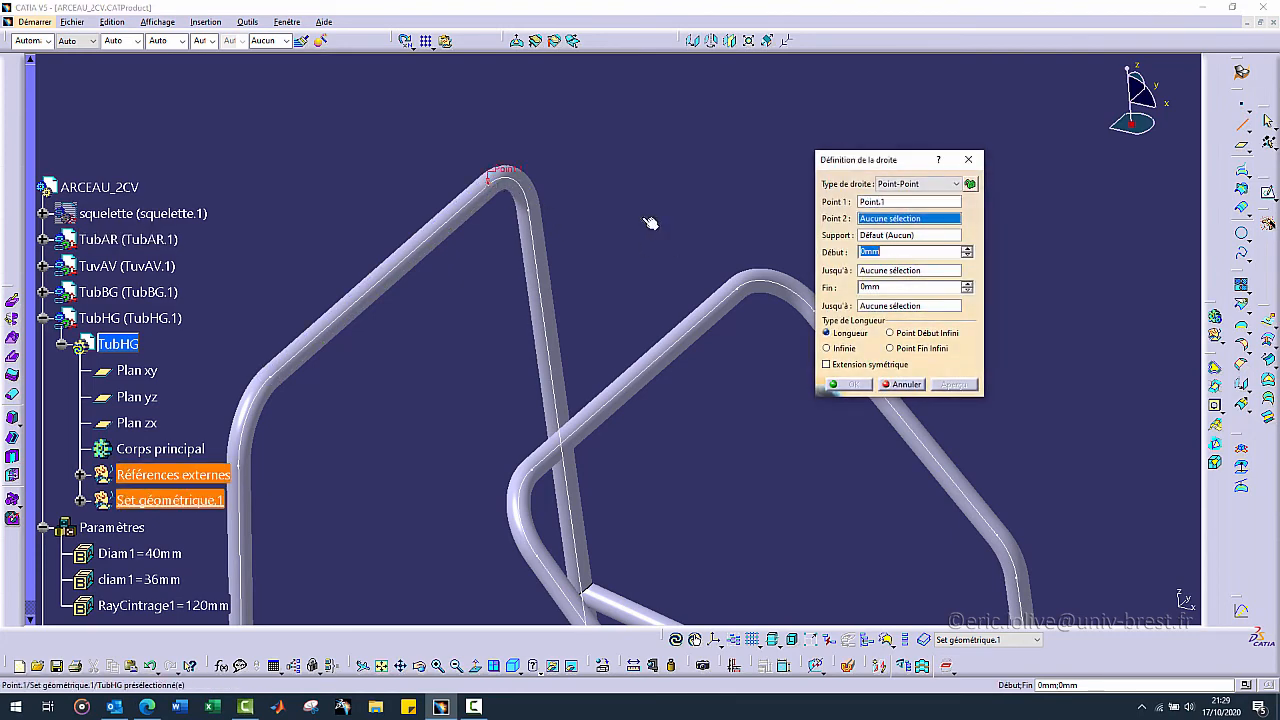
pyautogui.click(846, 386)
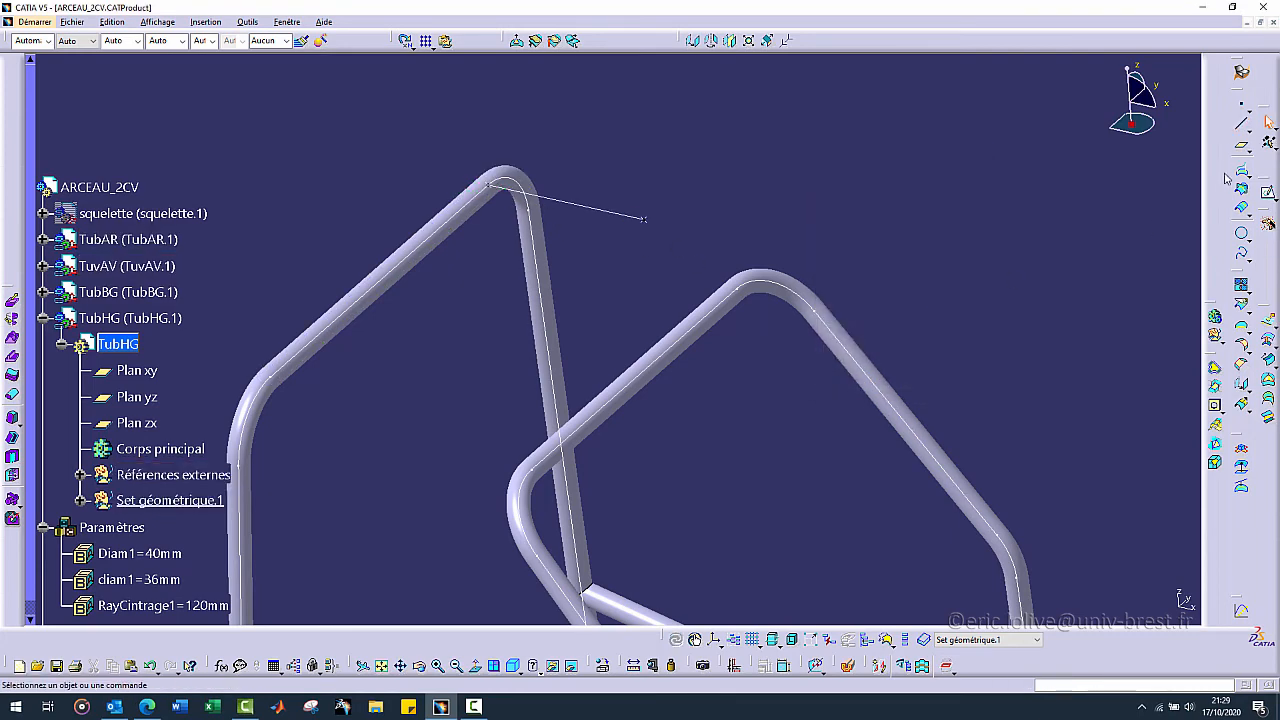
# - Create a second point-to-point line from the coordinate point to the vertex at TuvAV's upper bend
pyautogui.click(645, 218)
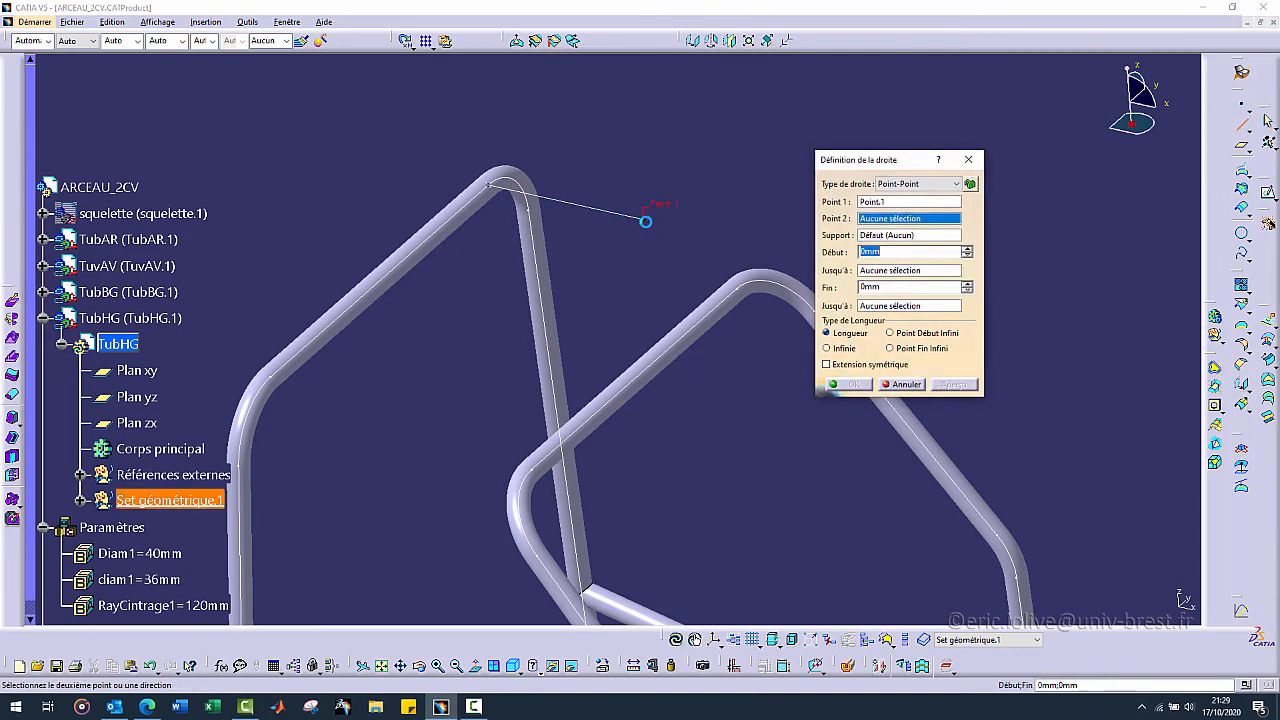
pyautogui.click(739, 296)
pyautogui.click(676, 383)
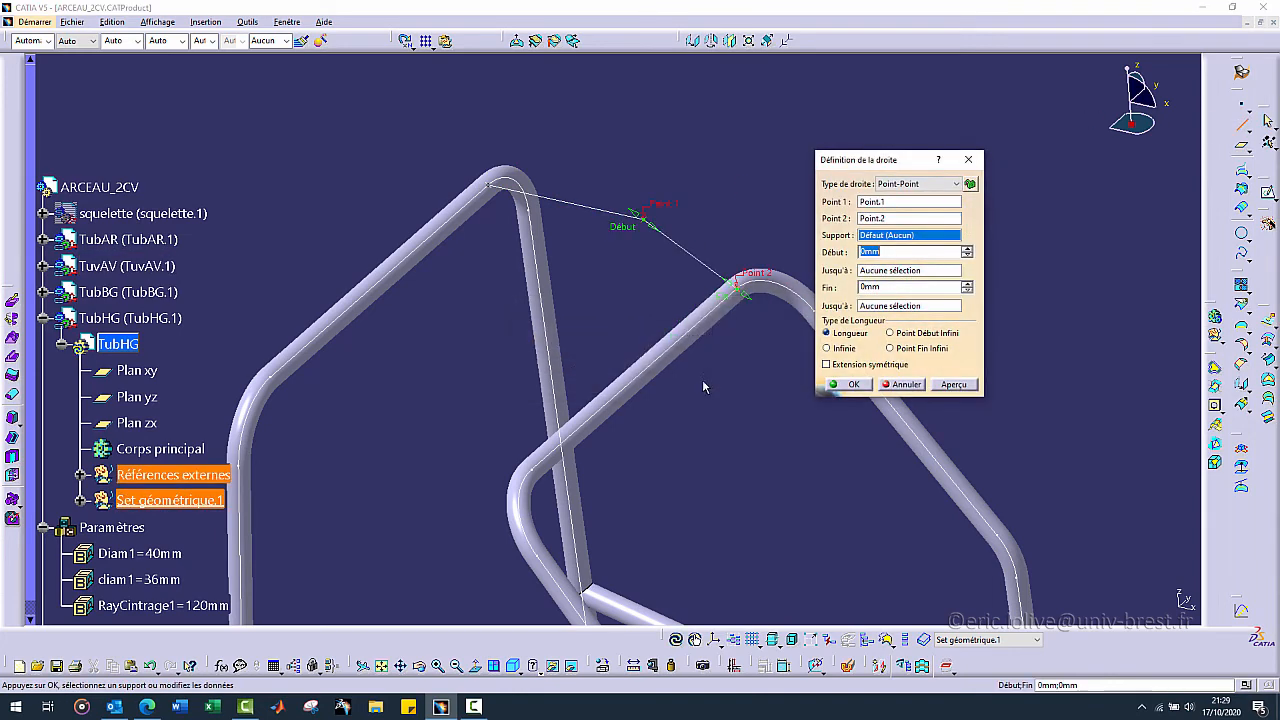
pyautogui.click(850, 383)
# - Define a corner on support between Droite.1 and Droite.2, trimming and assembling both elements
pyautogui.moveTo(771, 336); pyautogui.dragTo(658, 386, button='middle')
pyautogui.moveTo(737, 219); pyautogui.dragTo(685, 208, button='middle')
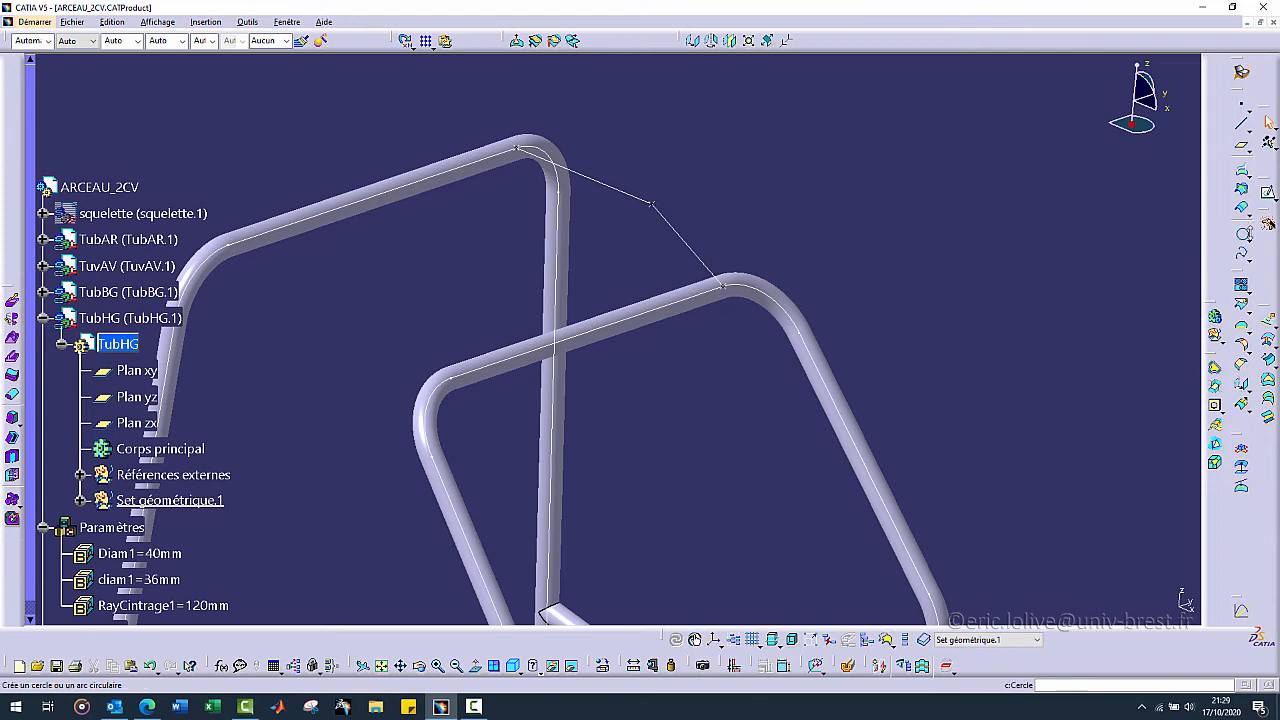
pyautogui.click(1246, 254)
pyautogui.click(1206, 252)
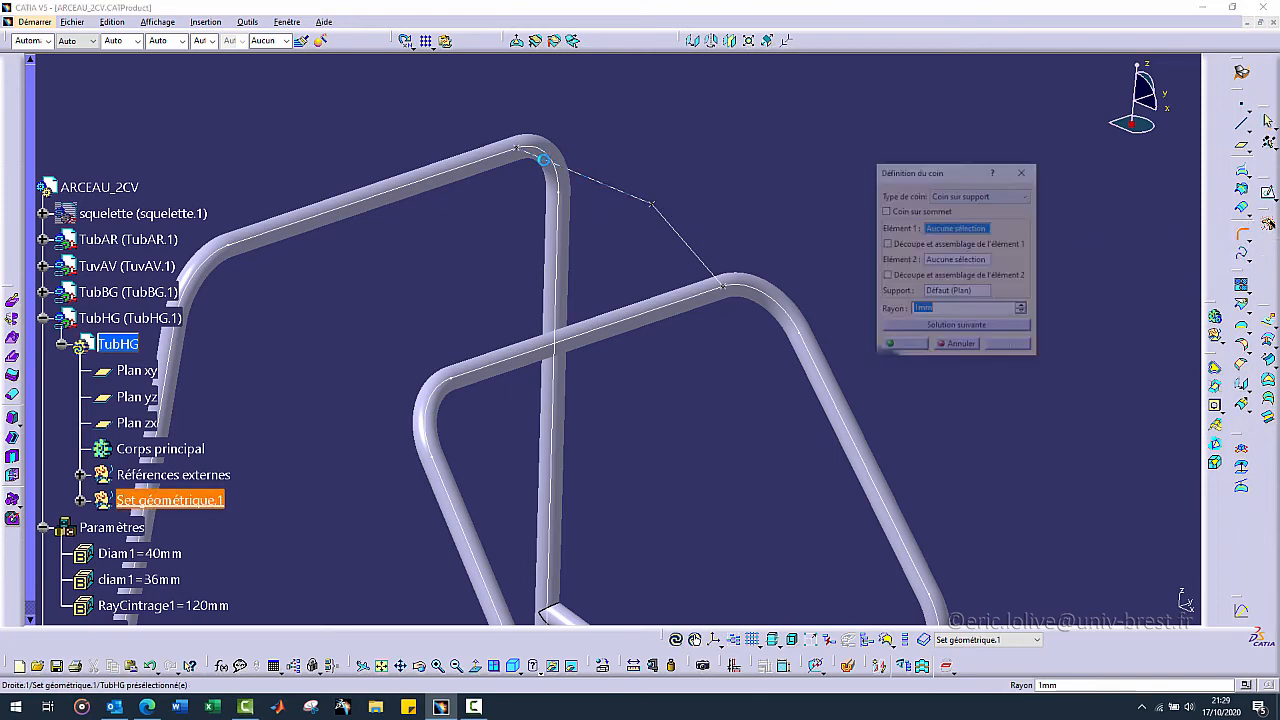
pyautogui.click(636, 198)
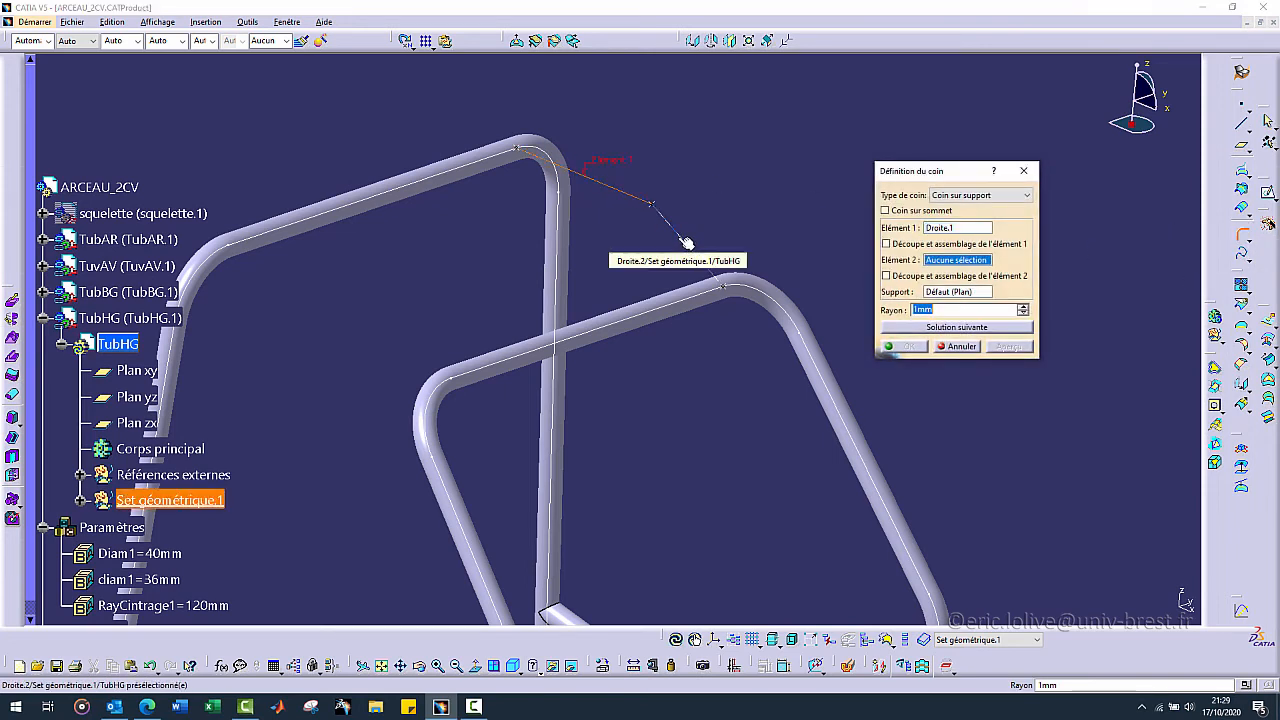
pyautogui.click(686, 244)
pyautogui.click(899, 243)
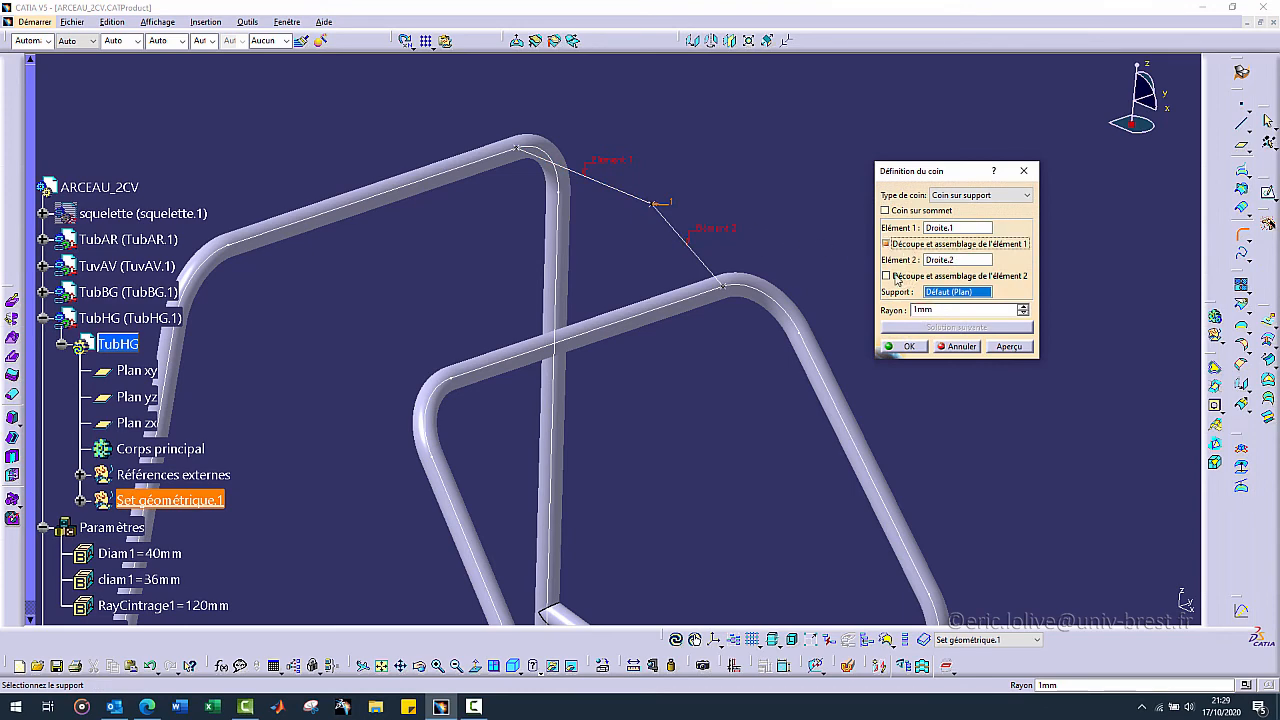
pyautogui.click(900, 275)
# - Drive the corner radius with a formula linked to the assembly parameter RayCintrage1 and create the corner
pyautogui.rightClick(951, 311)
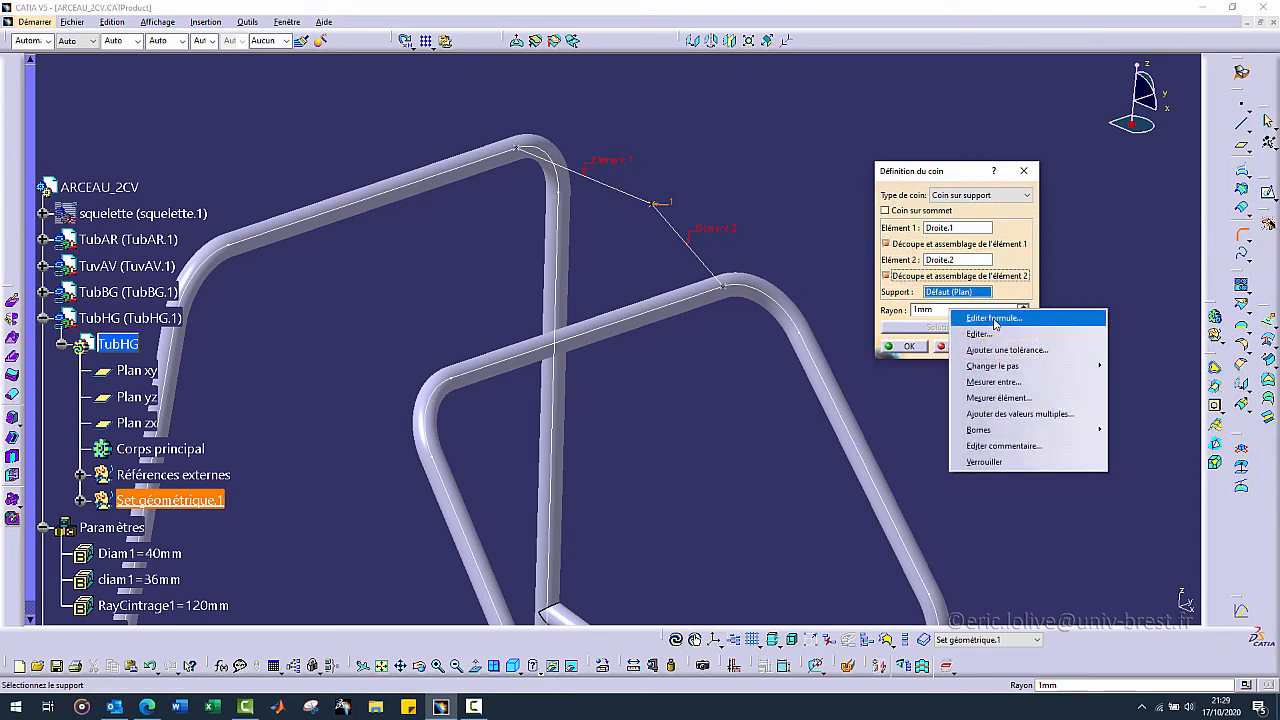
pyautogui.click(995, 319)
pyautogui.scroll(-6, 178, 263)
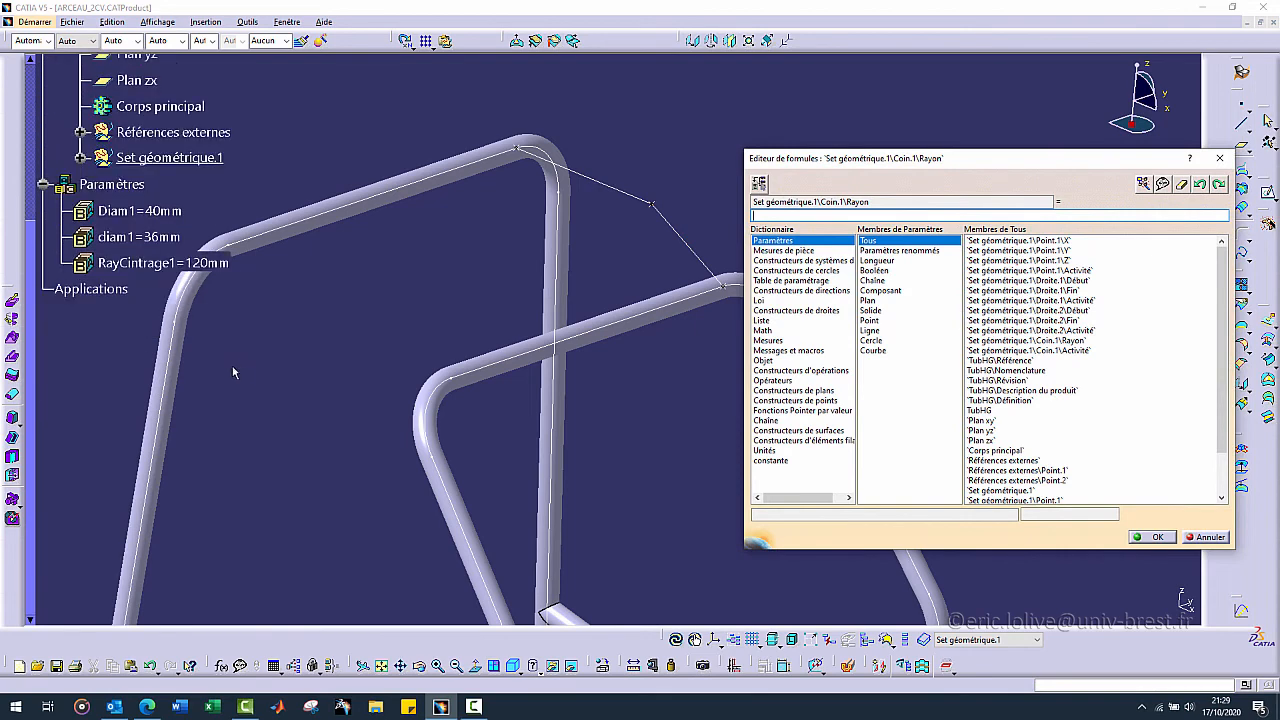
pyautogui.click(178, 263)
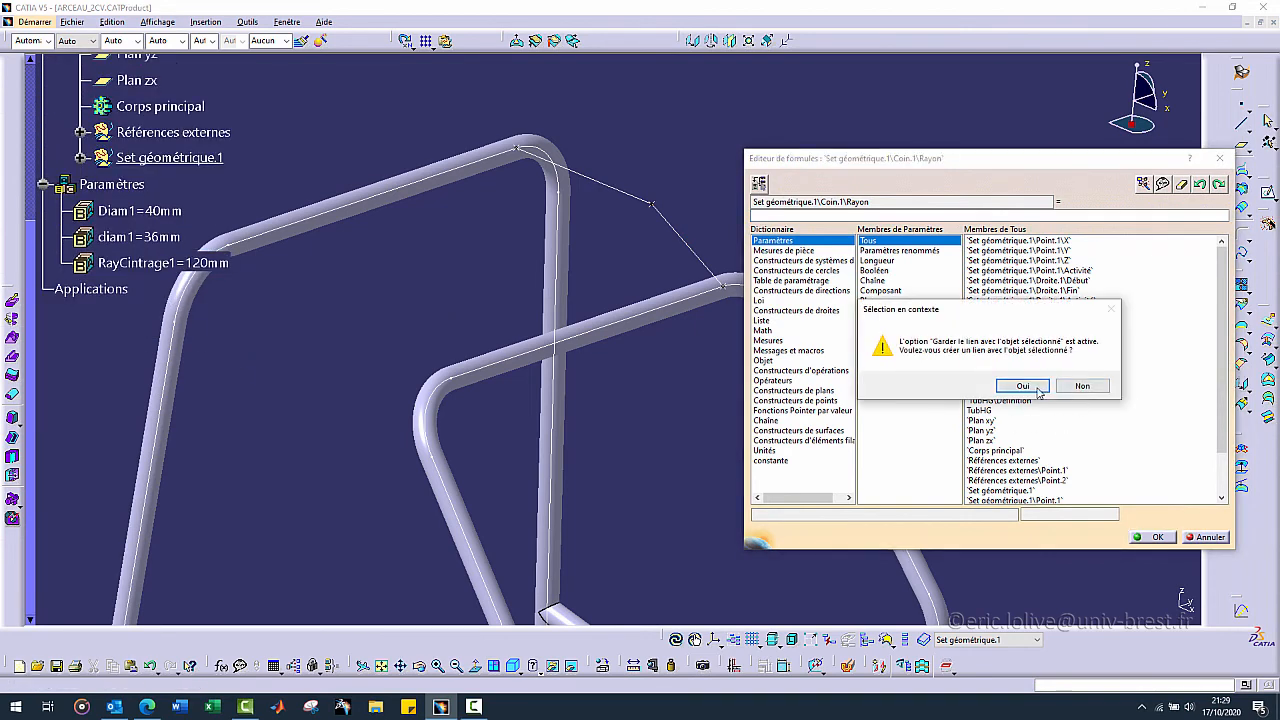
pyautogui.click(1040, 394)
pyautogui.click(1153, 537)
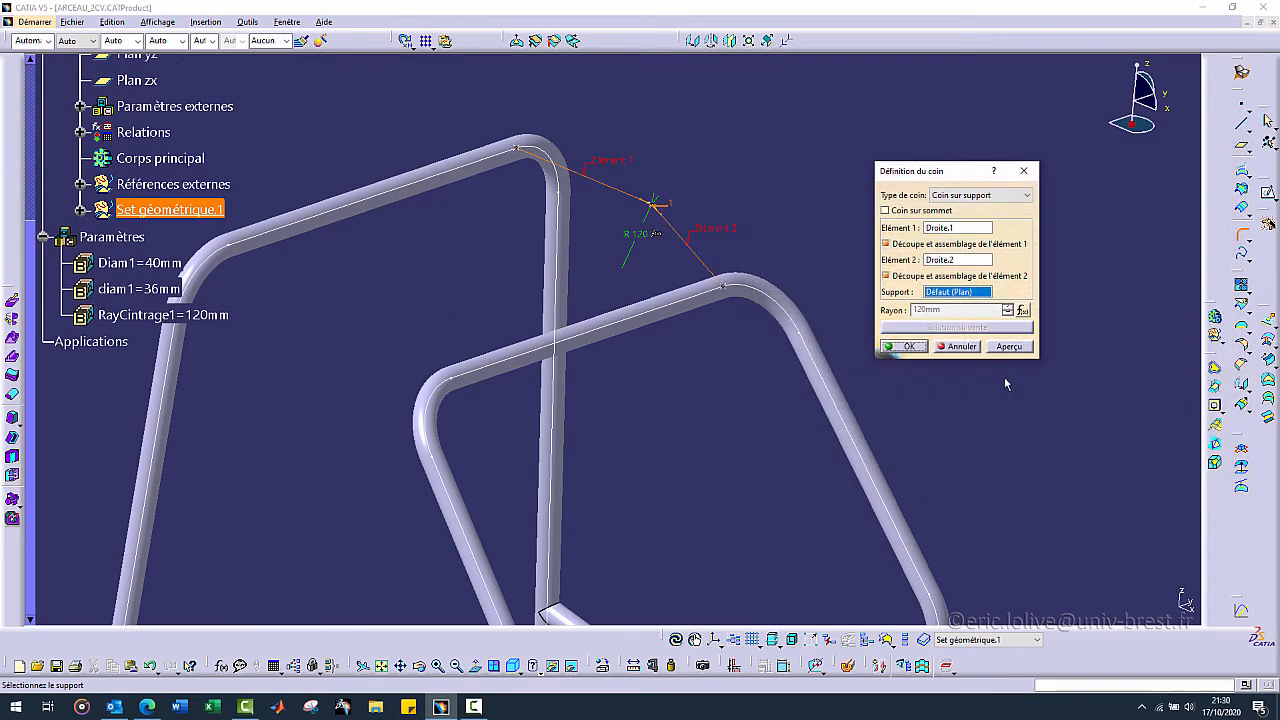
pyautogui.click(910, 346)
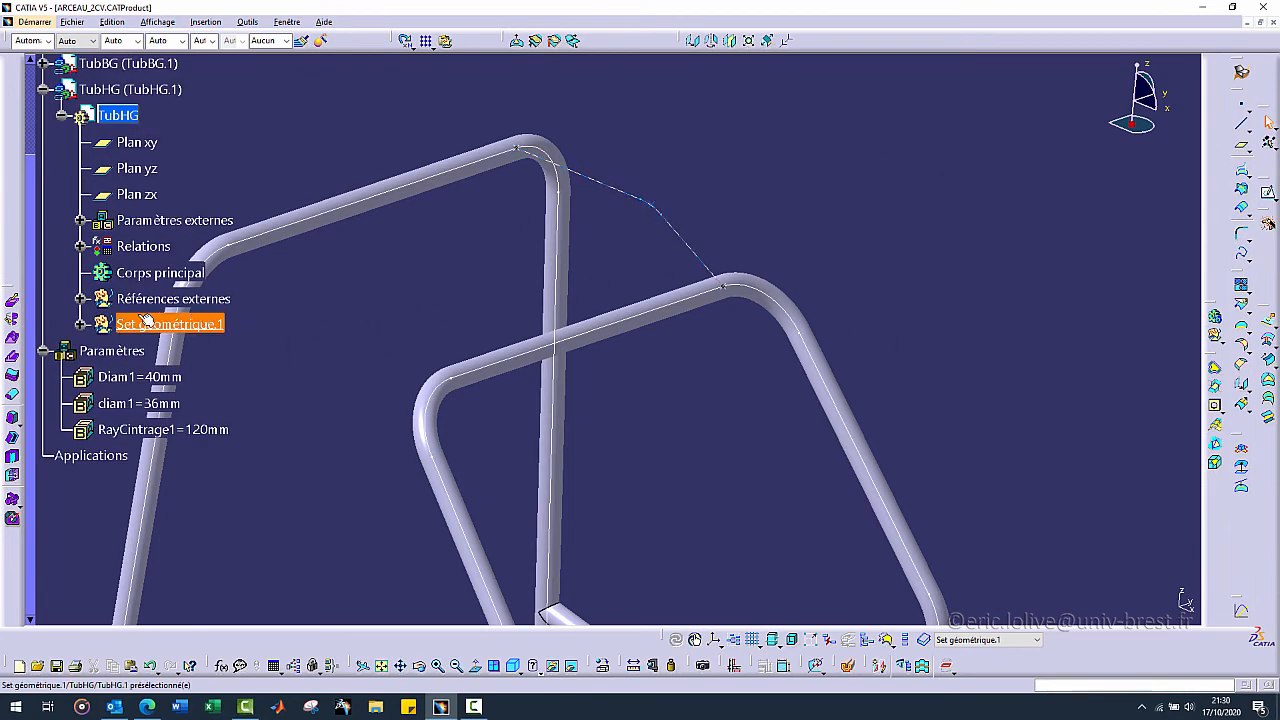
# - Expand Set géométrique.1 of TubHG and hide its Point.1
pyautogui.click(80, 326)
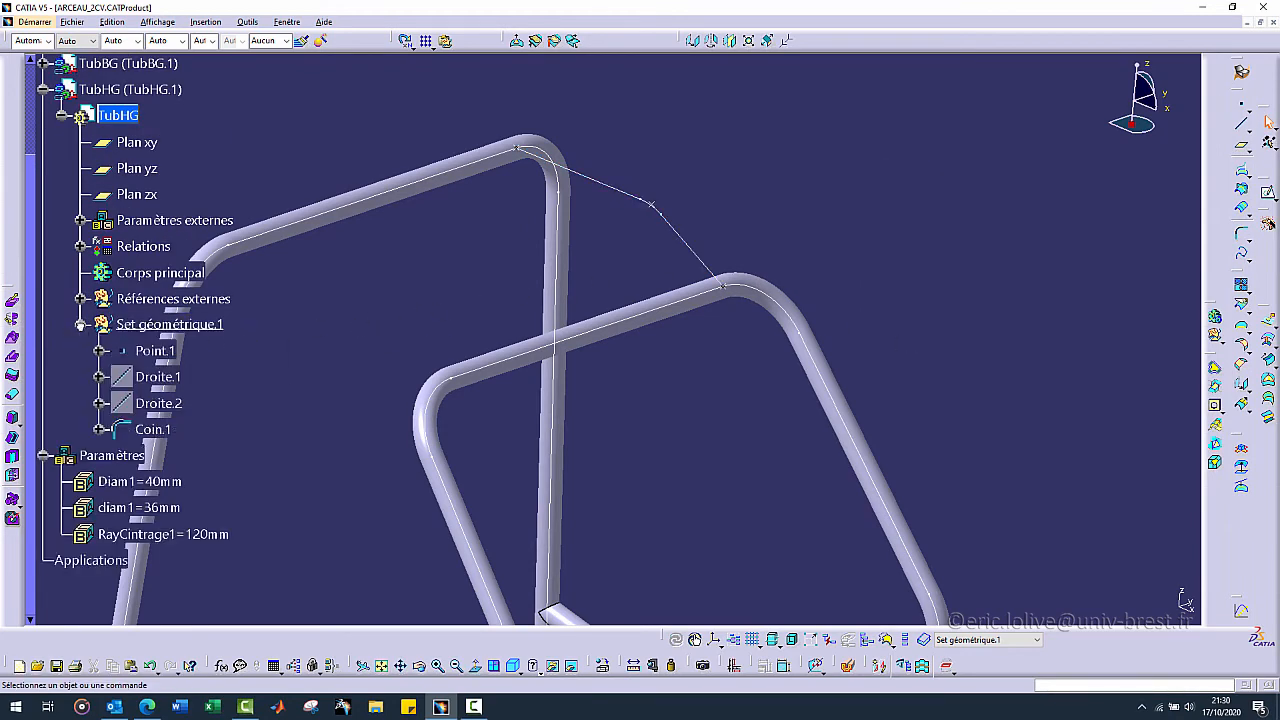
pyautogui.scroll(-4, 282, 368)
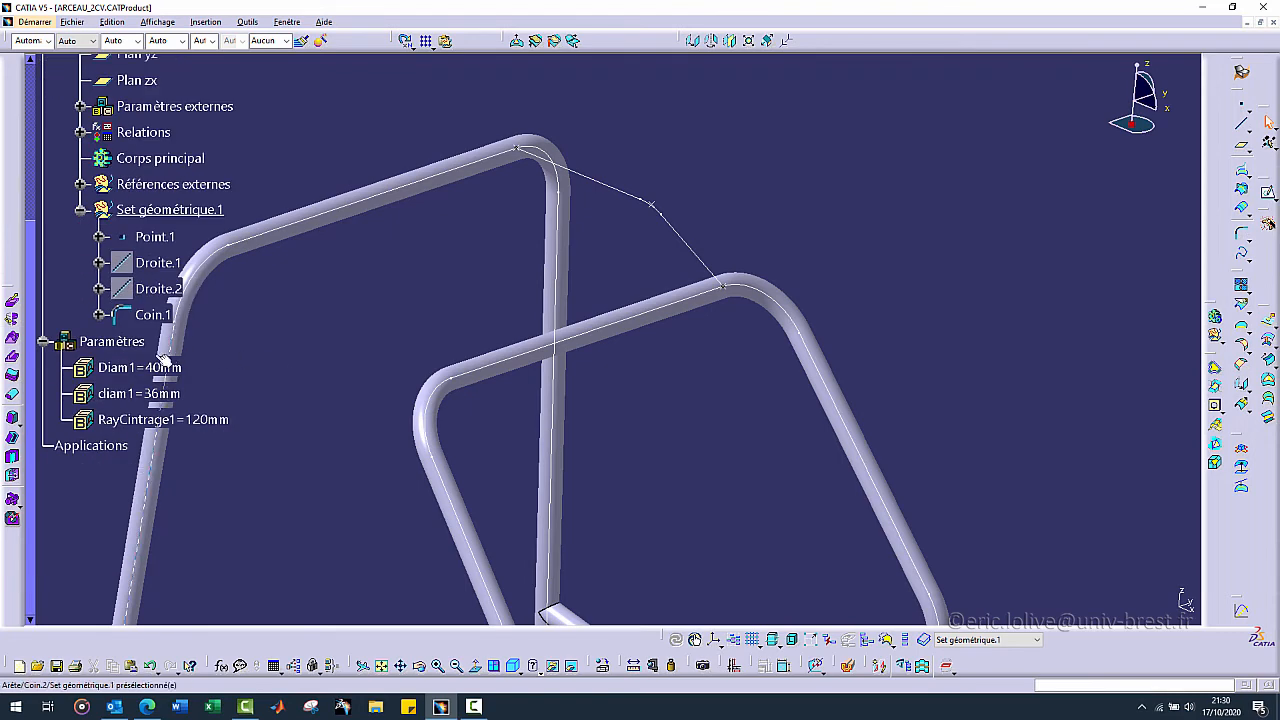
pyautogui.click(152, 236)
pyautogui.click(297, 342)
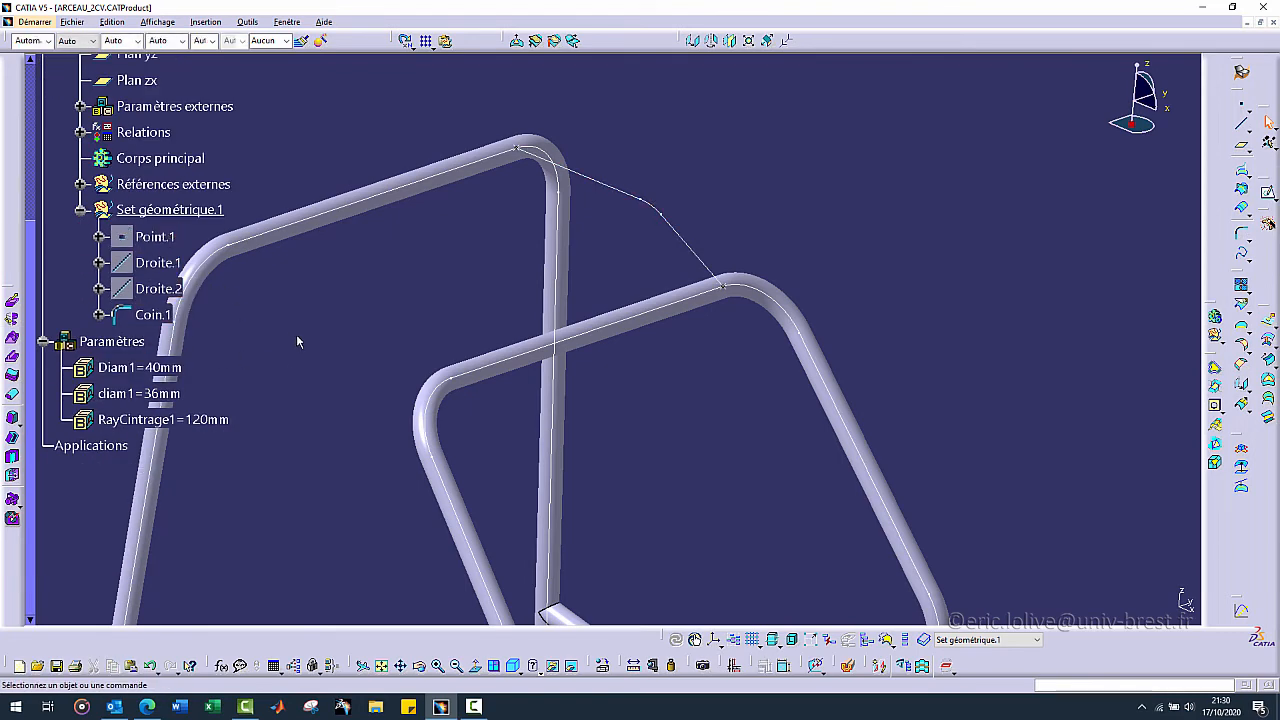
pyautogui.click(153, 314)
pyautogui.click(286, 312)
# - Create a plane normal to the curve Coin.1 at its end point on TubAR's upper bend
pyautogui.click(1241, 146)
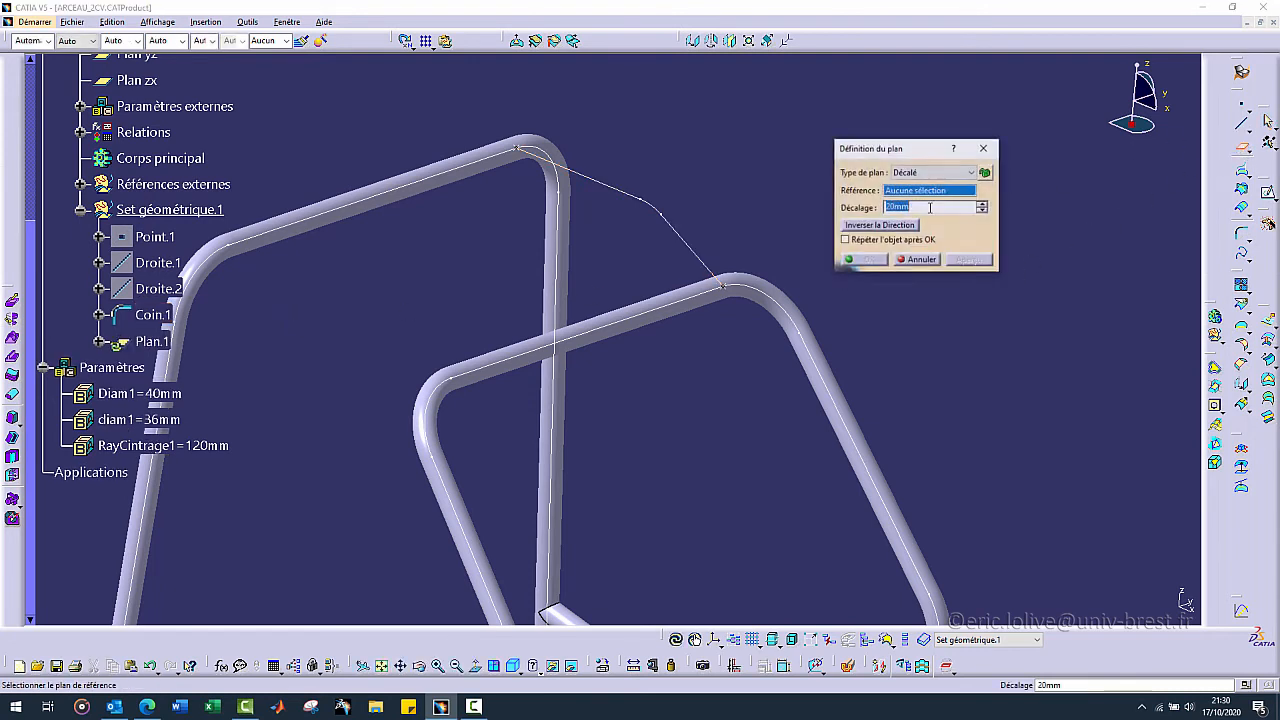
pyautogui.click(660, 212)
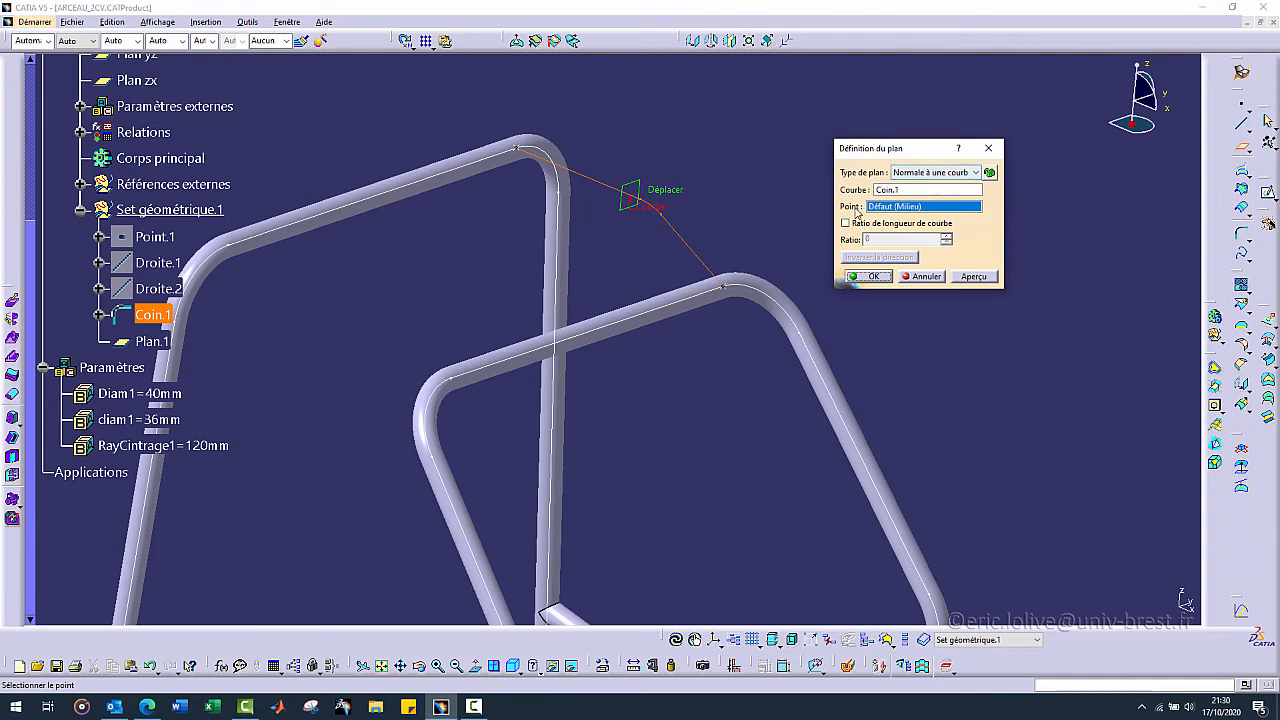
pyautogui.click(526, 153)
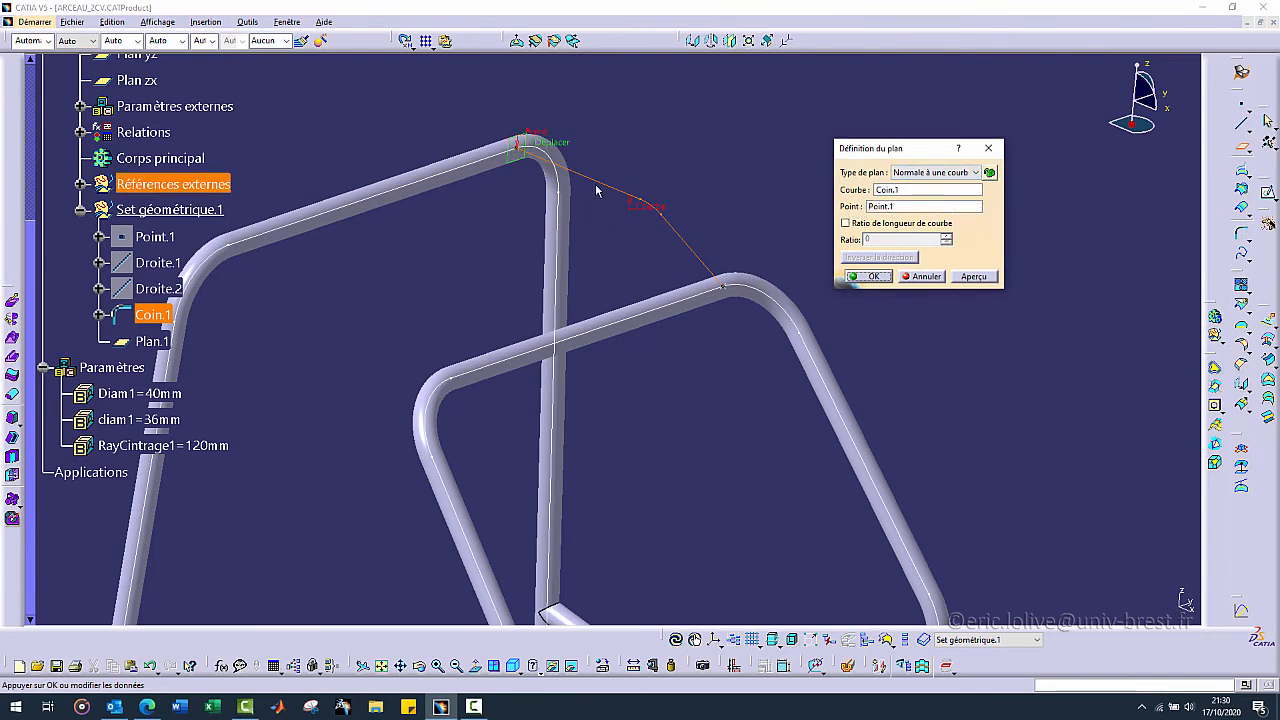
pyautogui.click(873, 277)
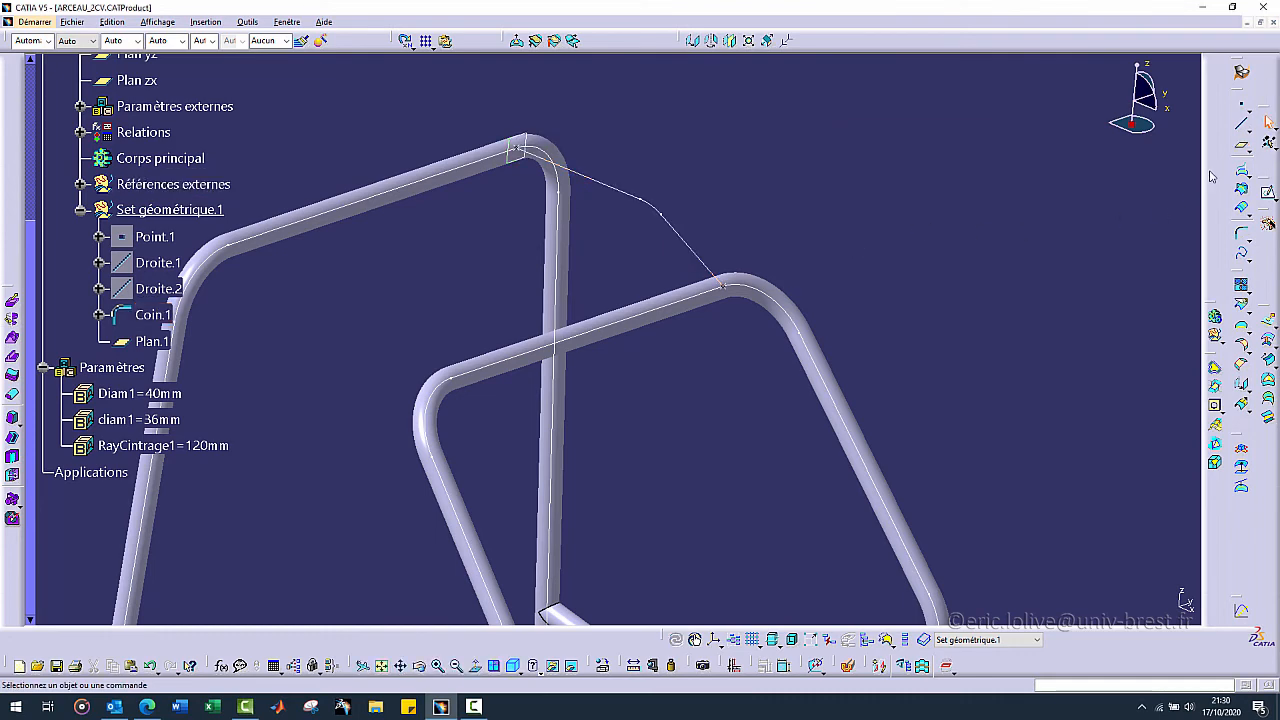
# - Hide the TuvAV and TubAR parts to isolate the TubHG centre curve
pyautogui.scroll(5, 366, 273)
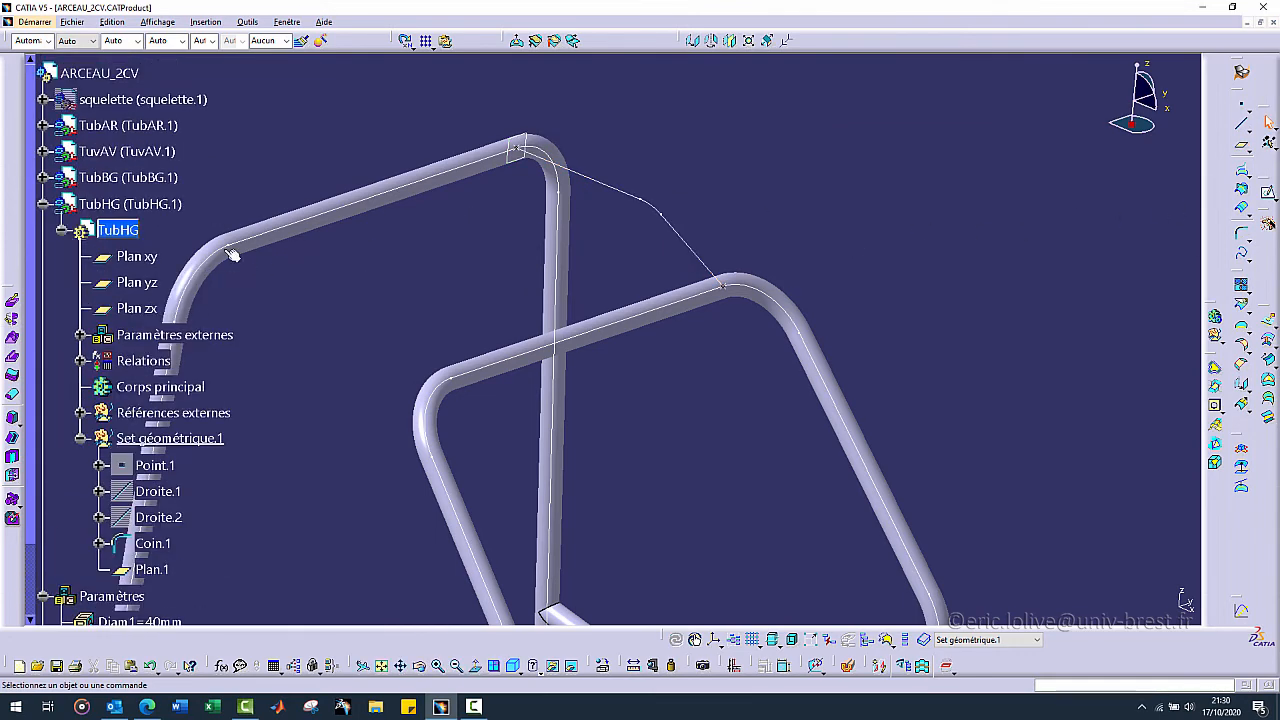
pyautogui.rightClick(127, 156)
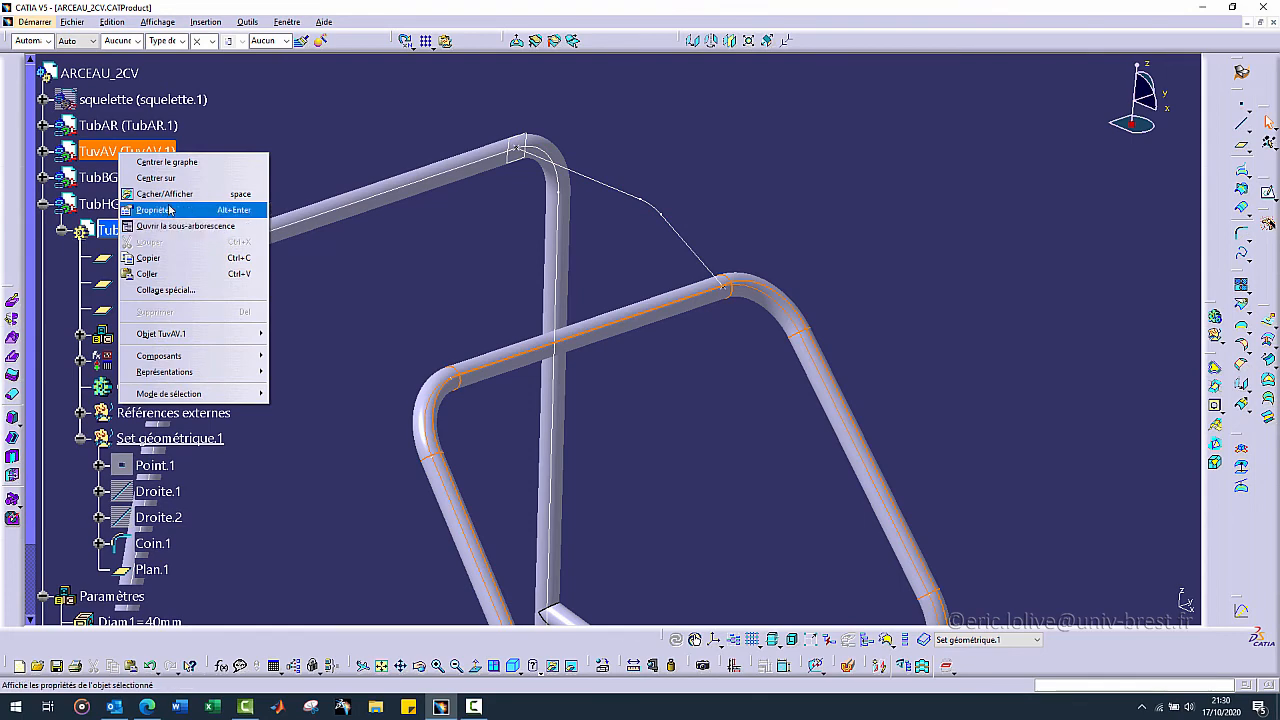
pyautogui.click(145, 192)
pyautogui.rightClick(113, 128)
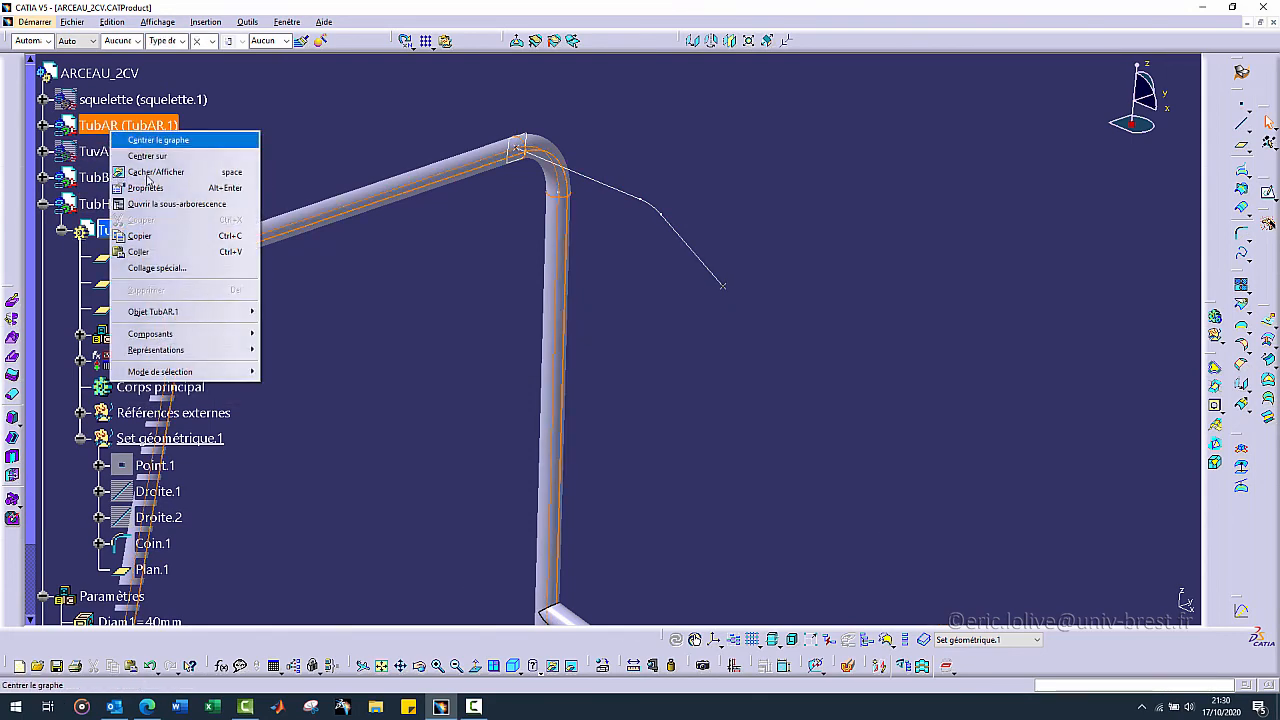
pyautogui.click(157, 172)
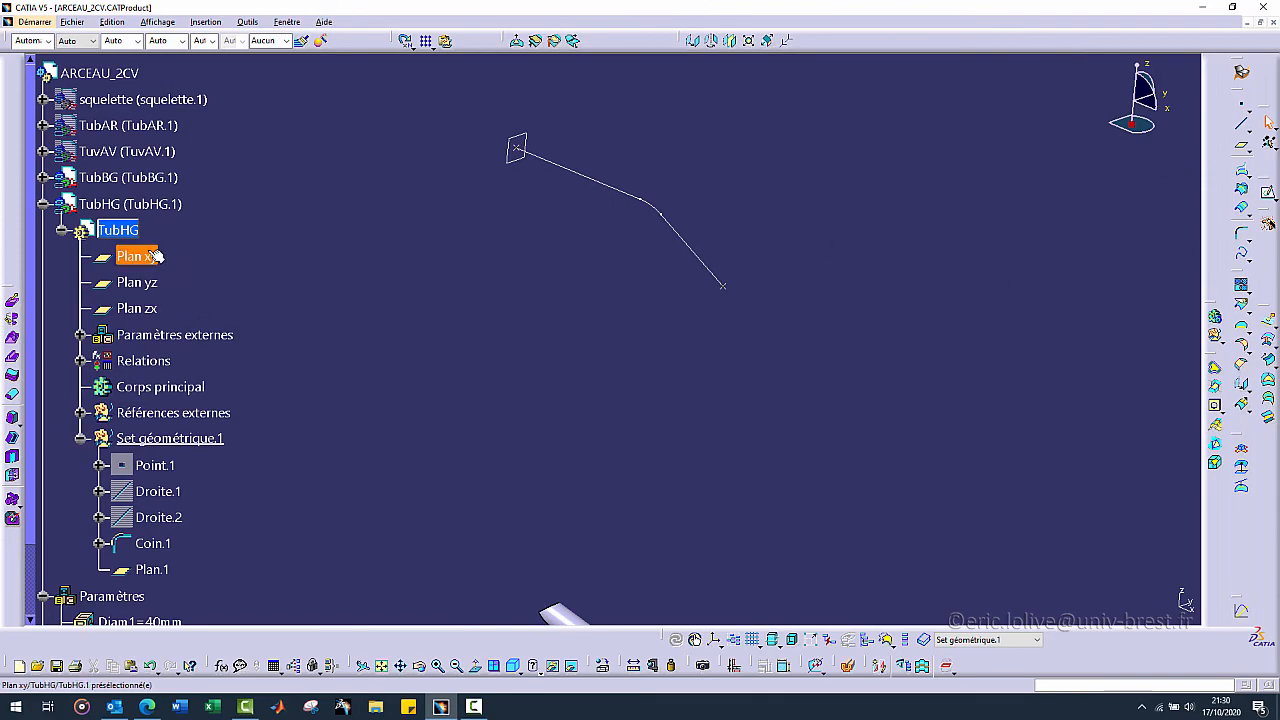
pyautogui.scroll(1, 152, 188)
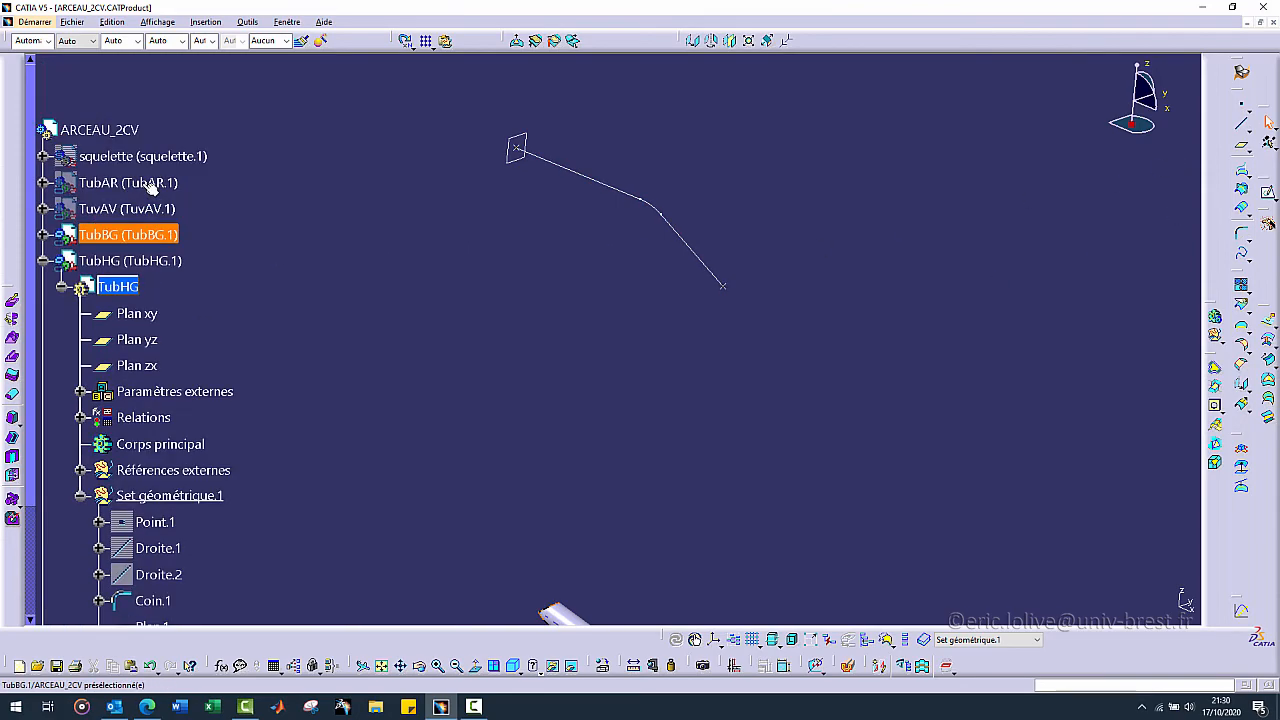
# - Open a sketch on the plane normal to Coin.1 and draw two concentric circles away from the curve's end
pyautogui.click(1269, 196)
pyautogui.click(516, 161)
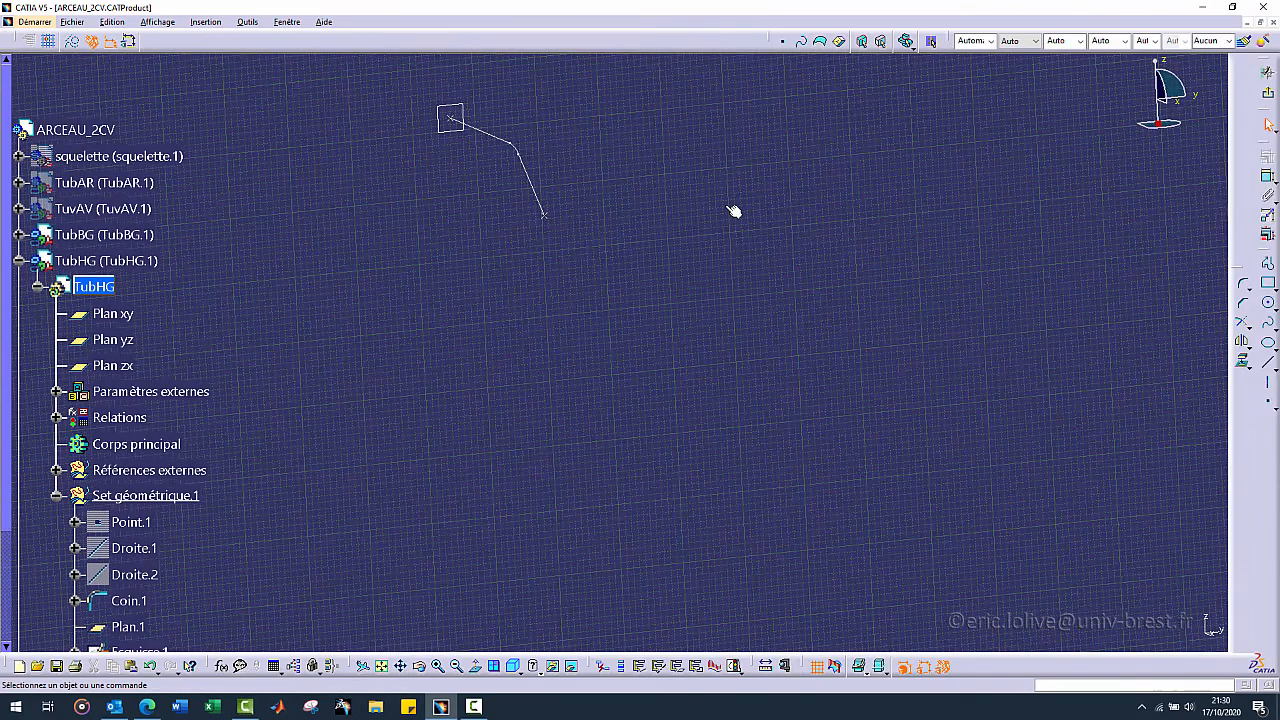
pyautogui.click(1268, 303)
pyautogui.click(595, 199)
pyautogui.click(610, 205)
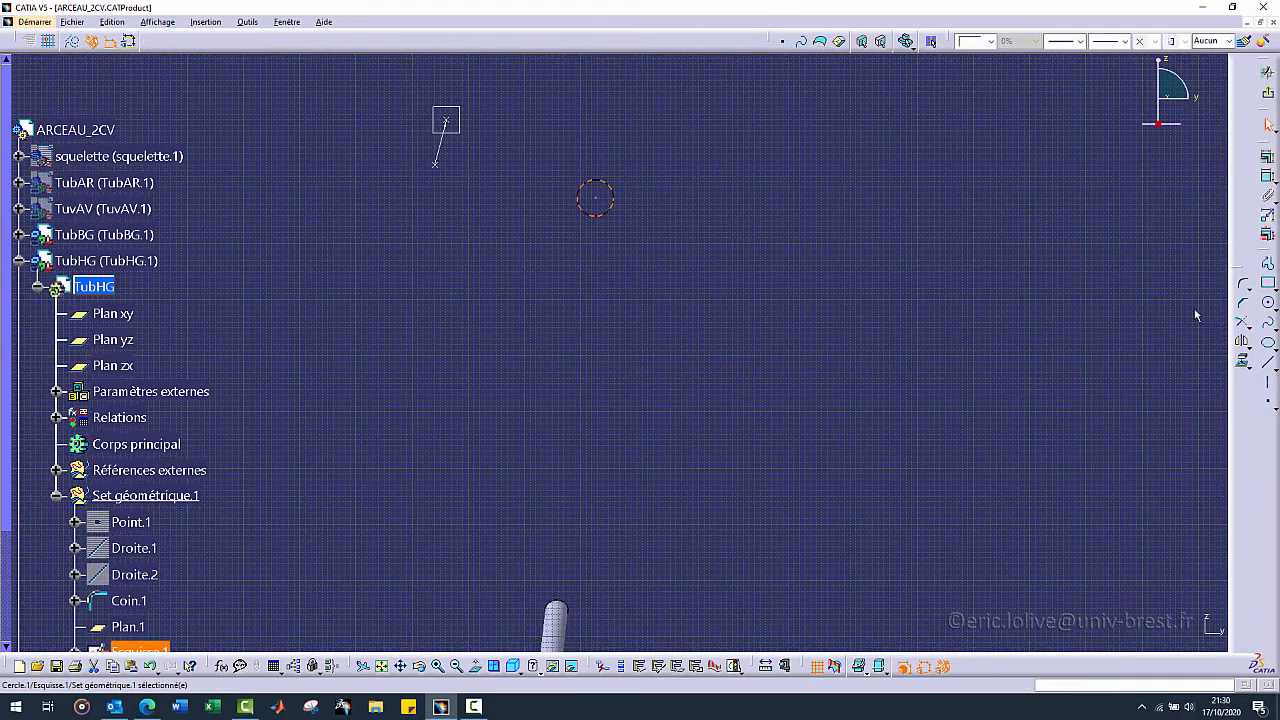
pyautogui.click(1268, 303)
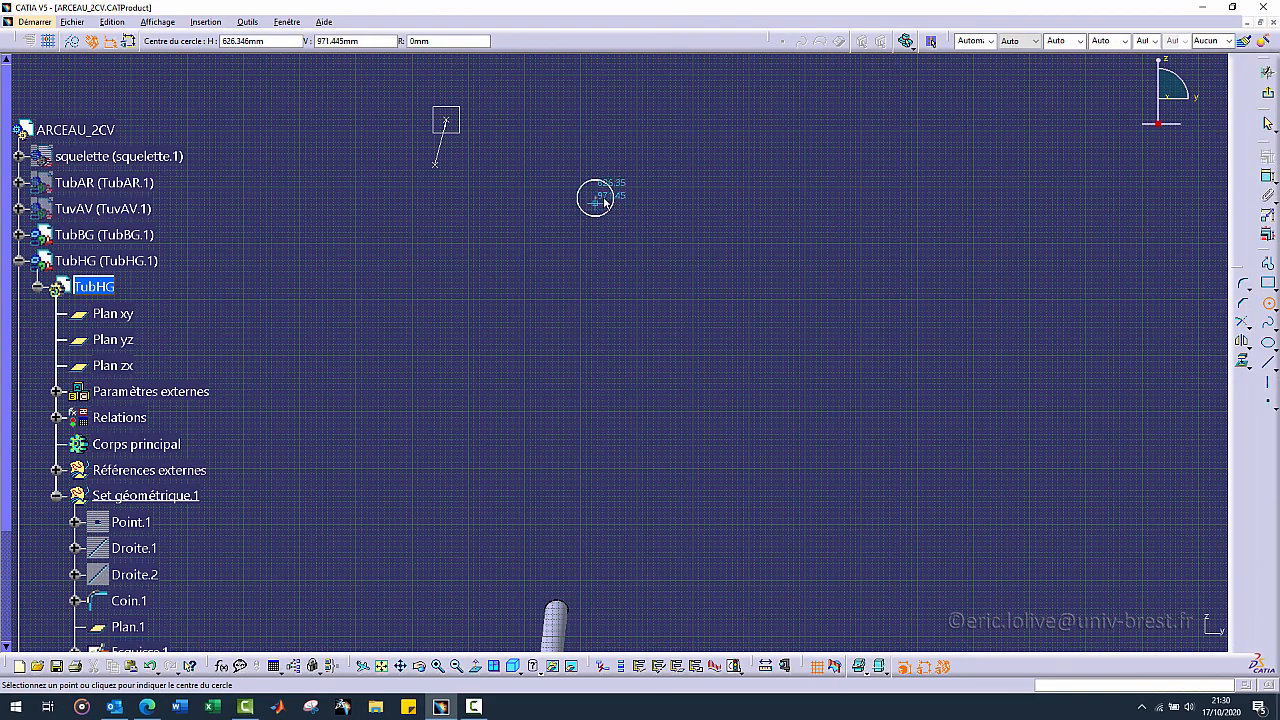
pyautogui.click(595, 199)
pyautogui.click(643, 205)
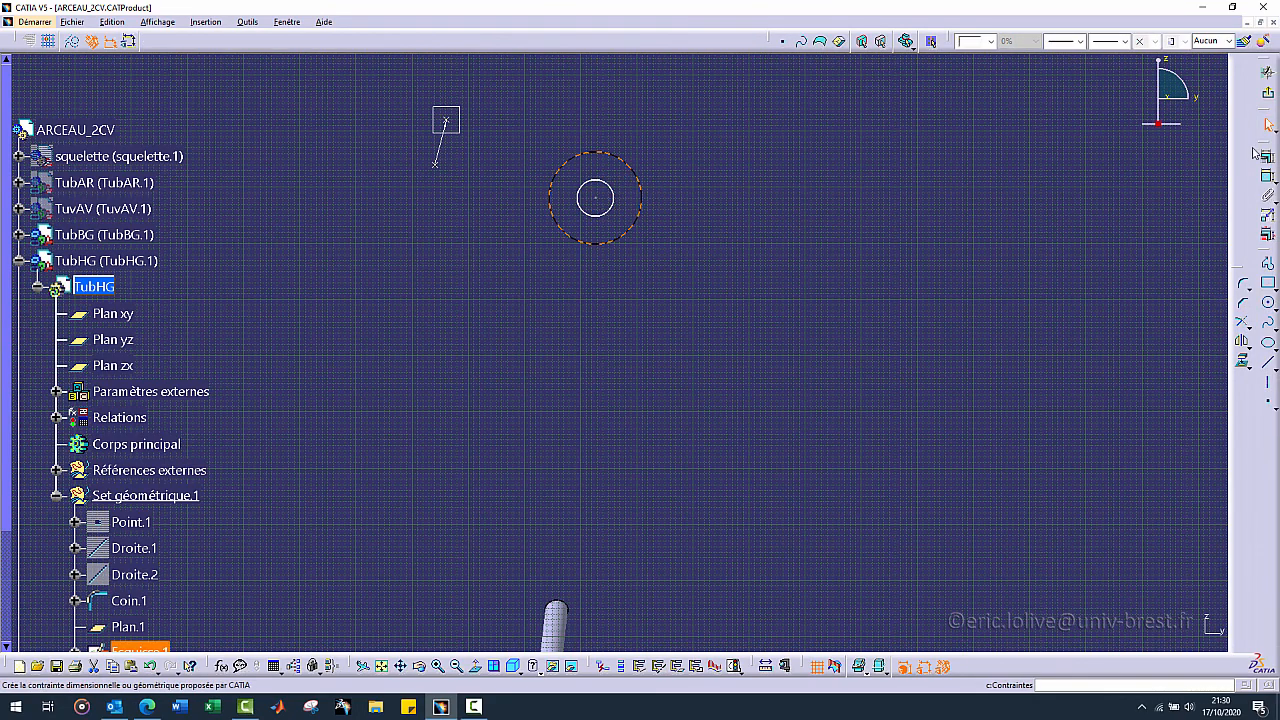
# - Constrain the outer circle's radius with a formula linked to the product parameter: Diam1/2
pyautogui.click(1265, 155)
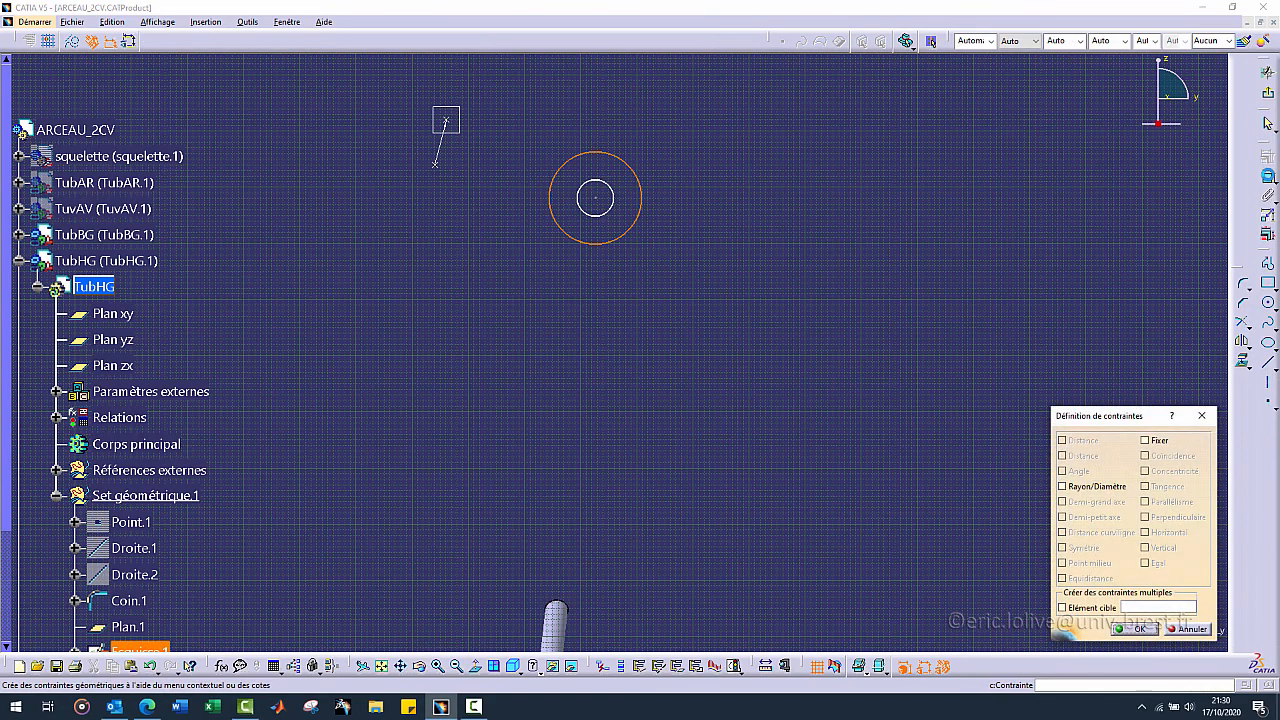
pyautogui.click(1210, 420)
pyautogui.click(1268, 176)
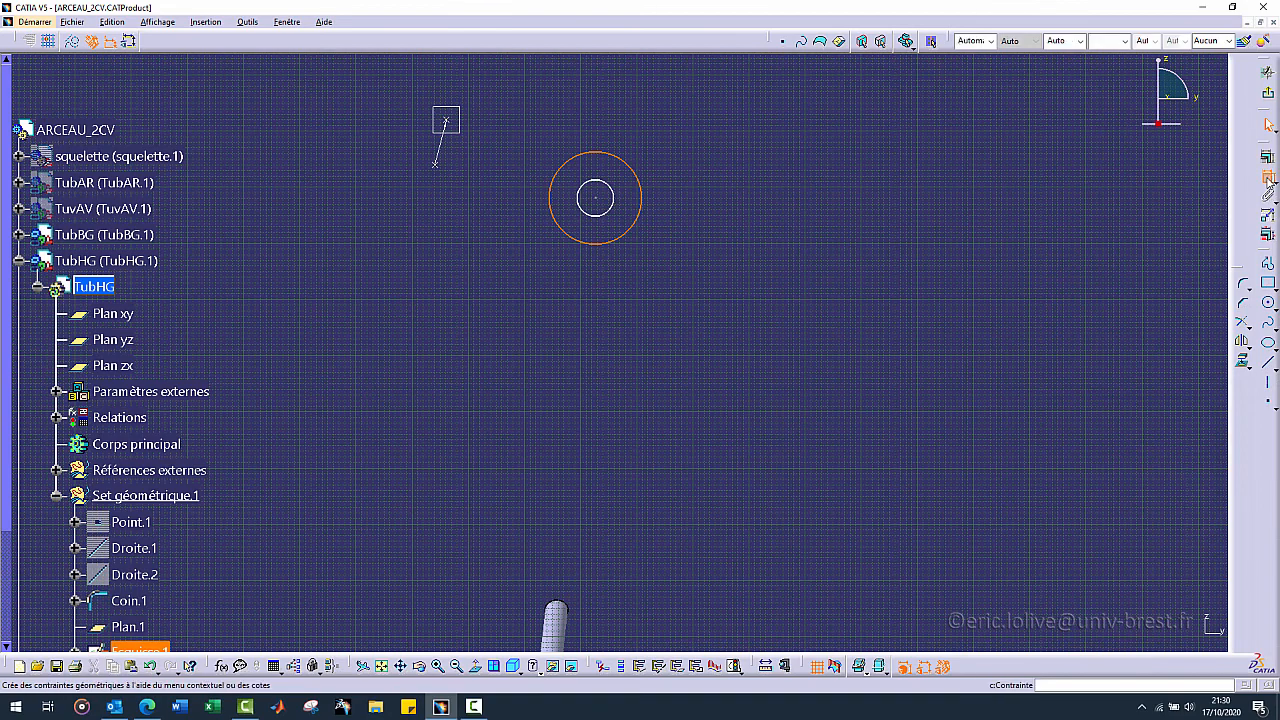
pyautogui.doubleClick(701, 271)
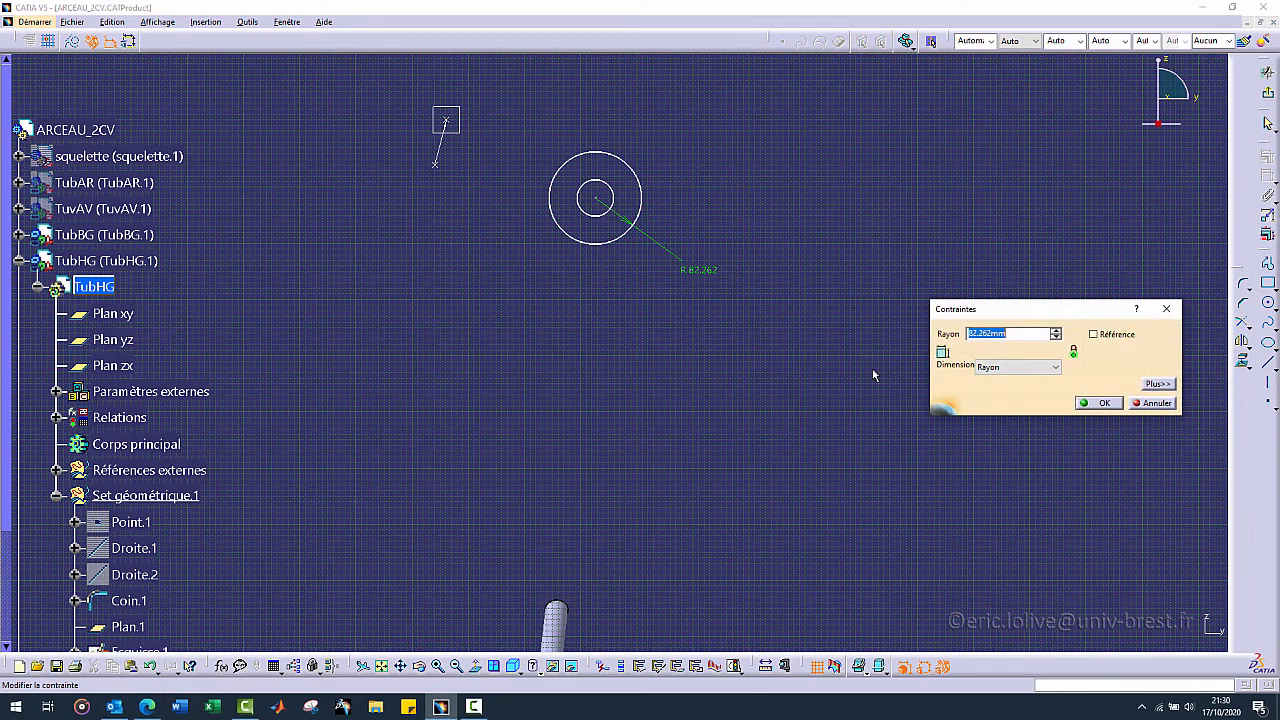
pyautogui.rightClick(985, 334)
pyautogui.click(1010, 339)
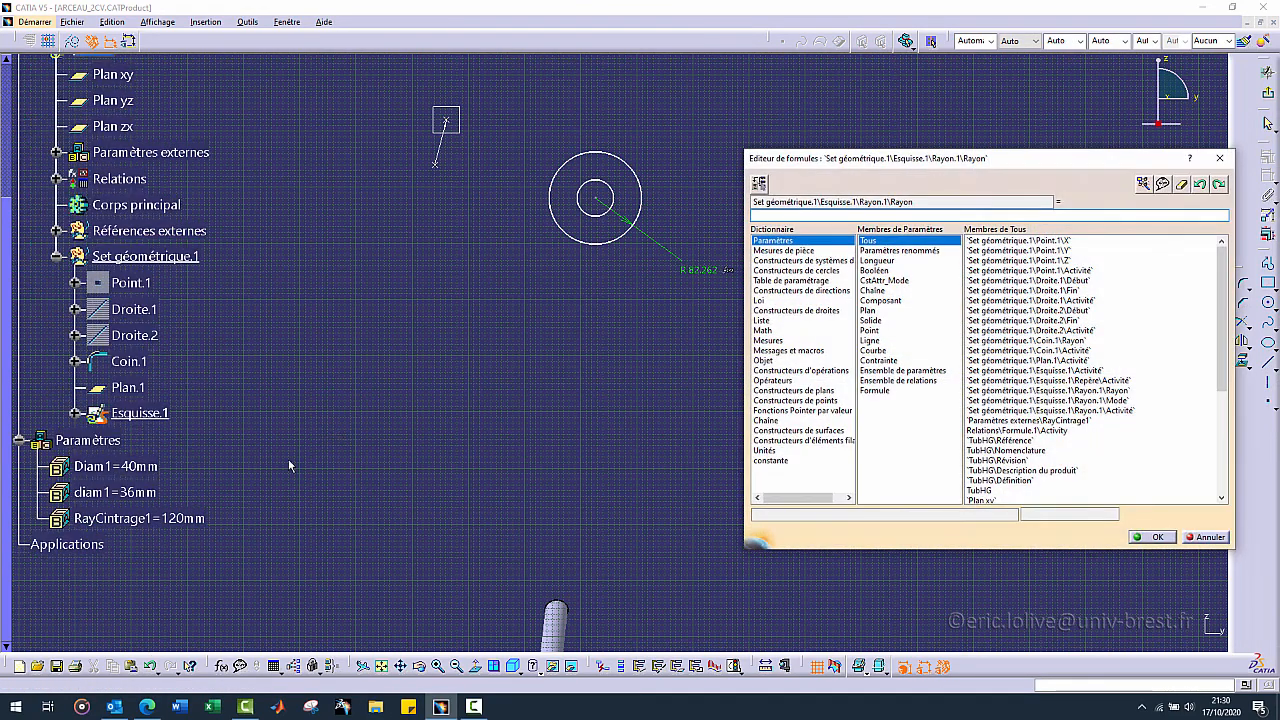
pyautogui.click(135, 466)
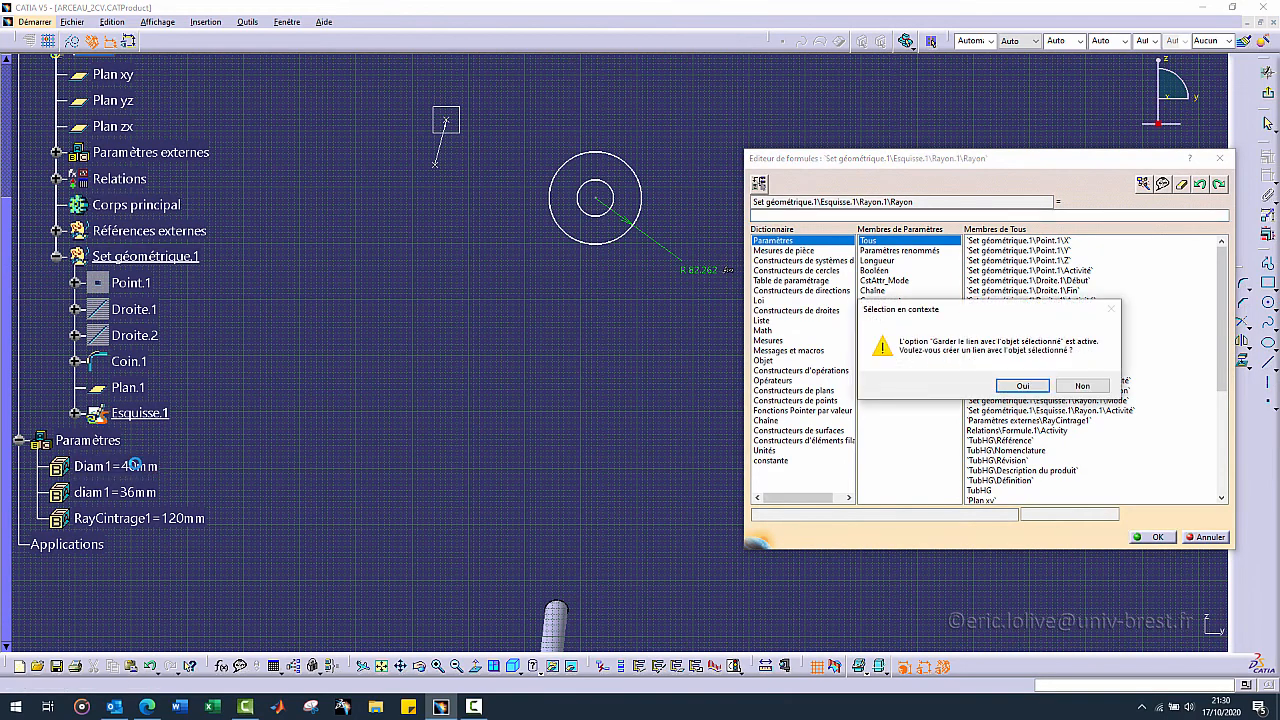
pyautogui.press('Return')
pyautogui.write('/2')
pyautogui.press('Return')
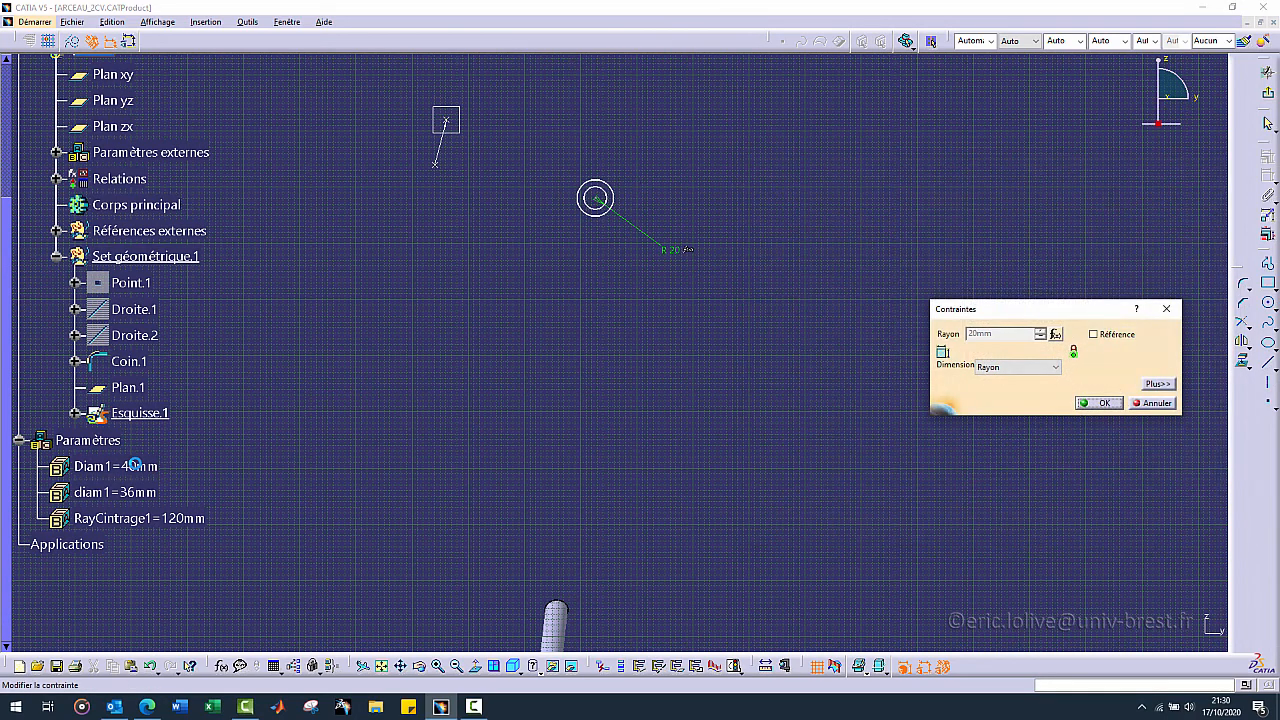
pyautogui.click(1098, 403)
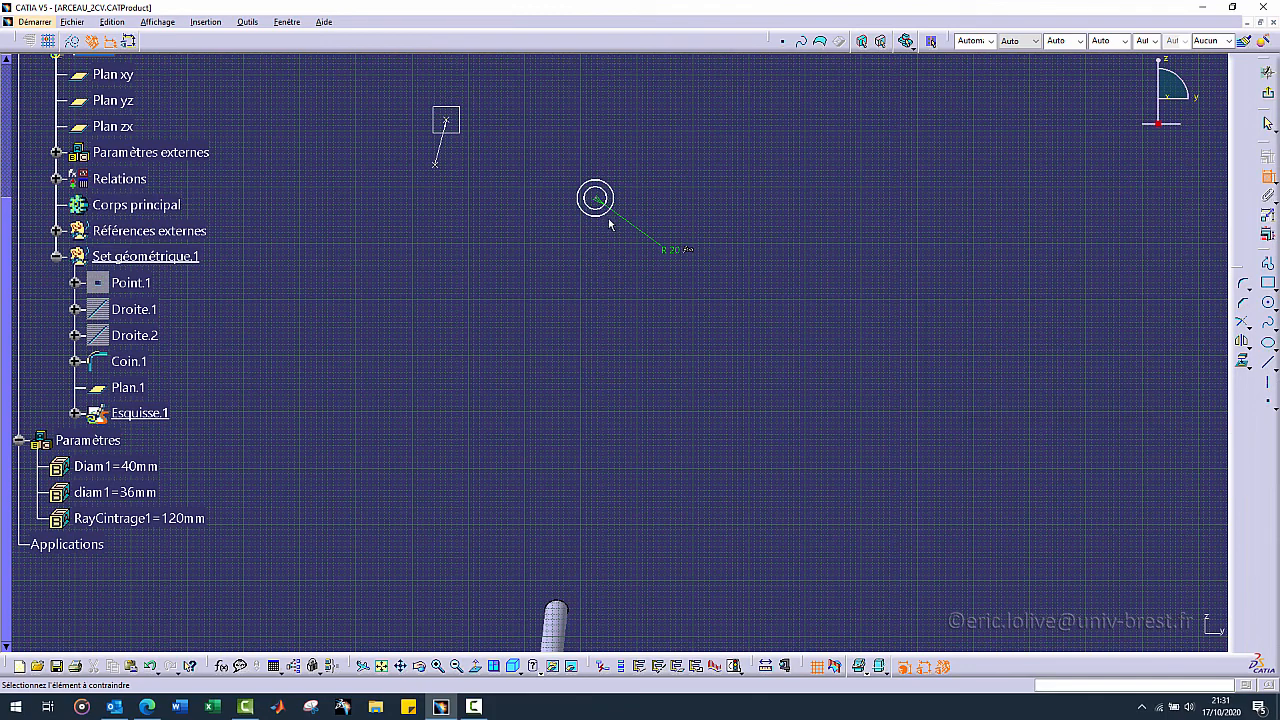
# - Constrain the inner circle's radius with a formula linked to the product parameter: diam1/2
pyautogui.click(606, 212)
pyautogui.doubleClick(609, 264)
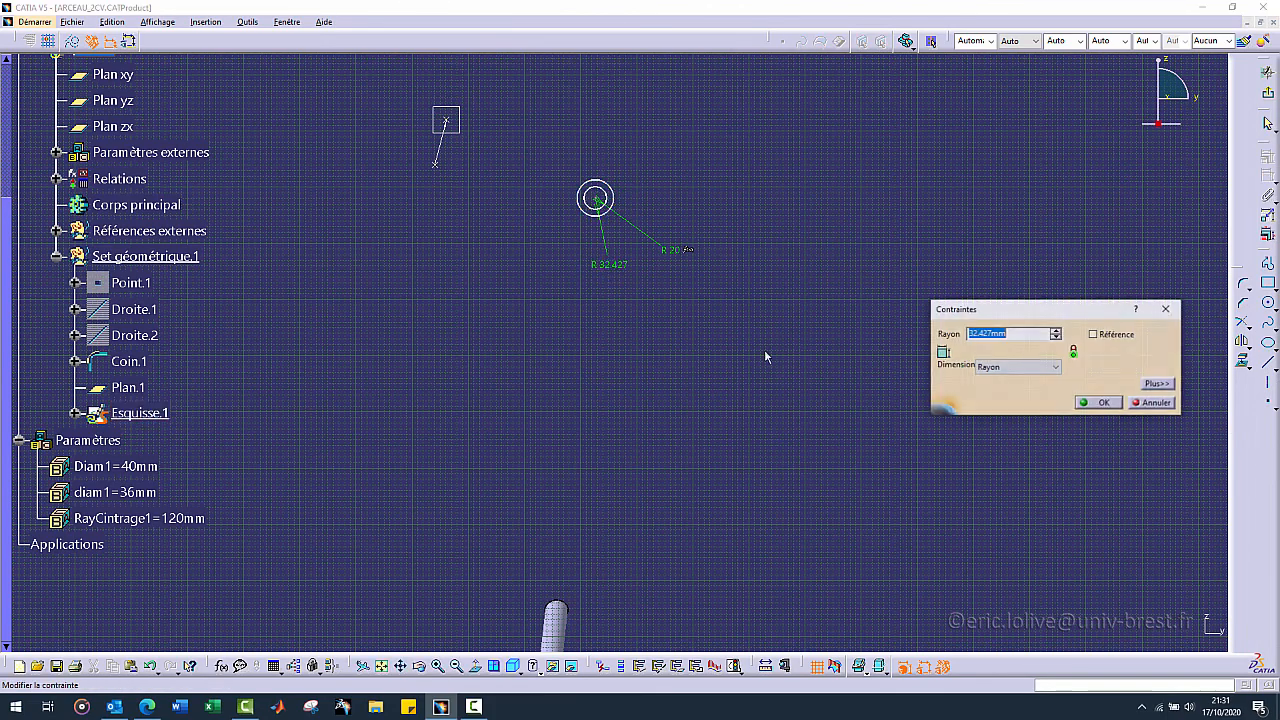
pyautogui.rightClick(992, 336)
pyautogui.click(1002, 345)
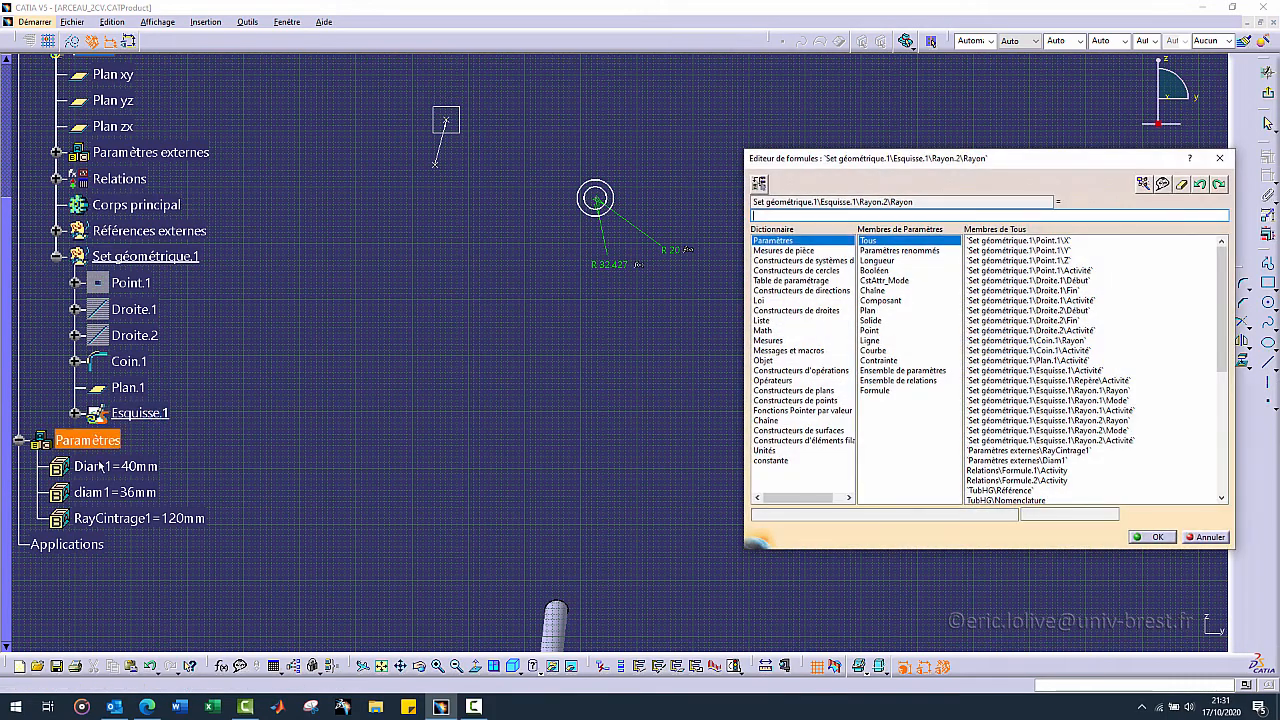
pyautogui.click(115, 492)
pyautogui.click(1020, 386)
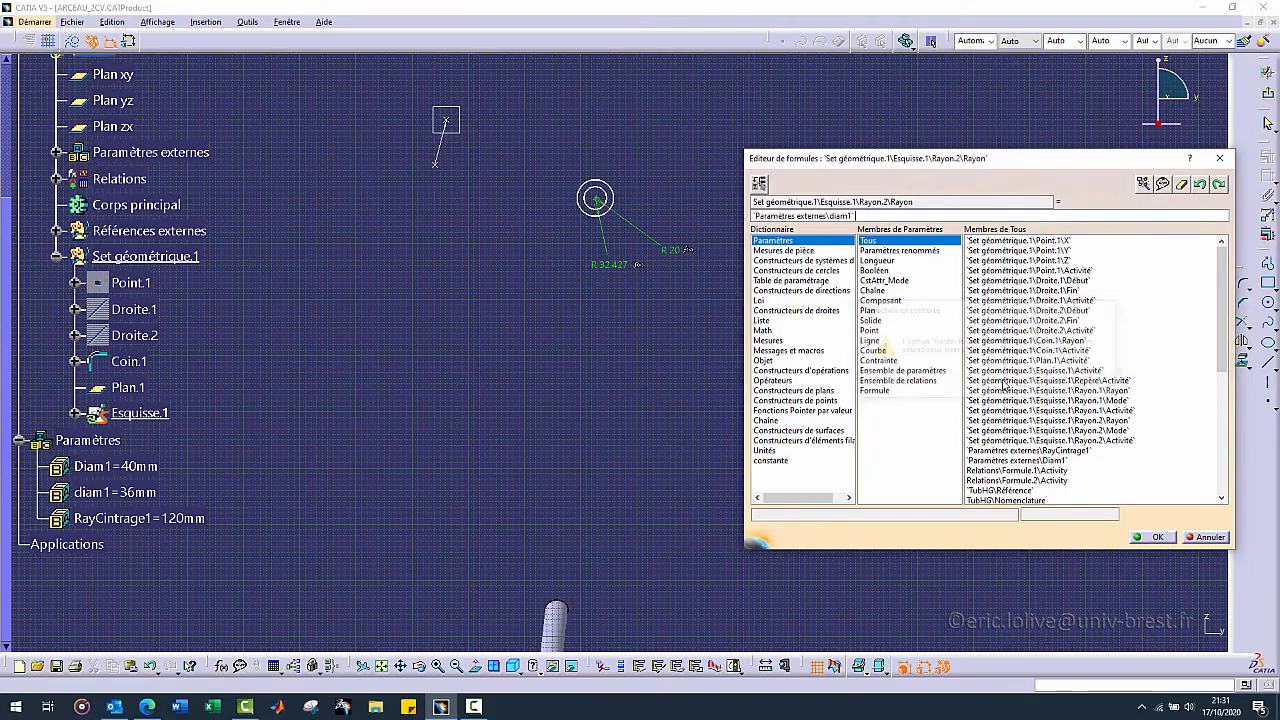
pyautogui.write('/2')
pyautogui.press('Return')
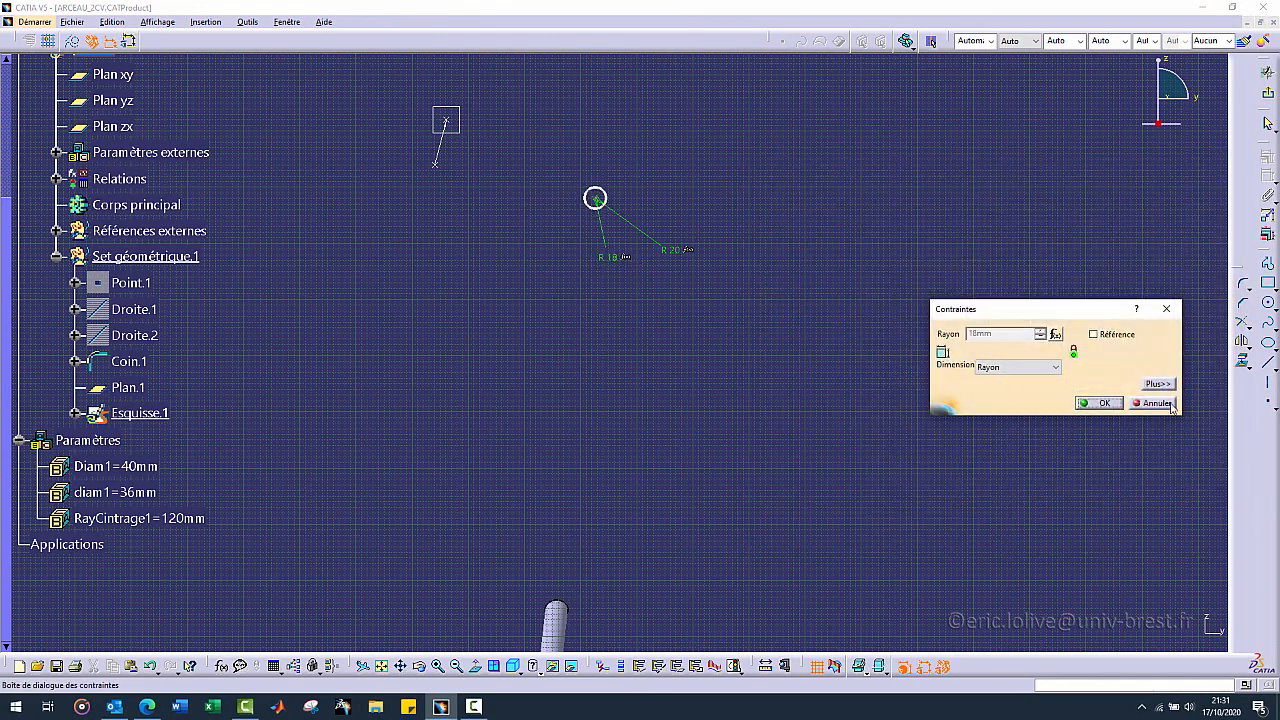
pyautogui.click(1106, 406)
# - Make the circles' centre coincident with the end point of the TubHG curve and exit the sketch
pyautogui.moveTo(471, 323)
pyautogui.mouseDown(button='middle')
pyautogui.moveTo(471, 391)
pyautogui.moveTo(451, 406)
pyautogui.moveTo(427, 230)
pyautogui.mouseUp(button='middle')
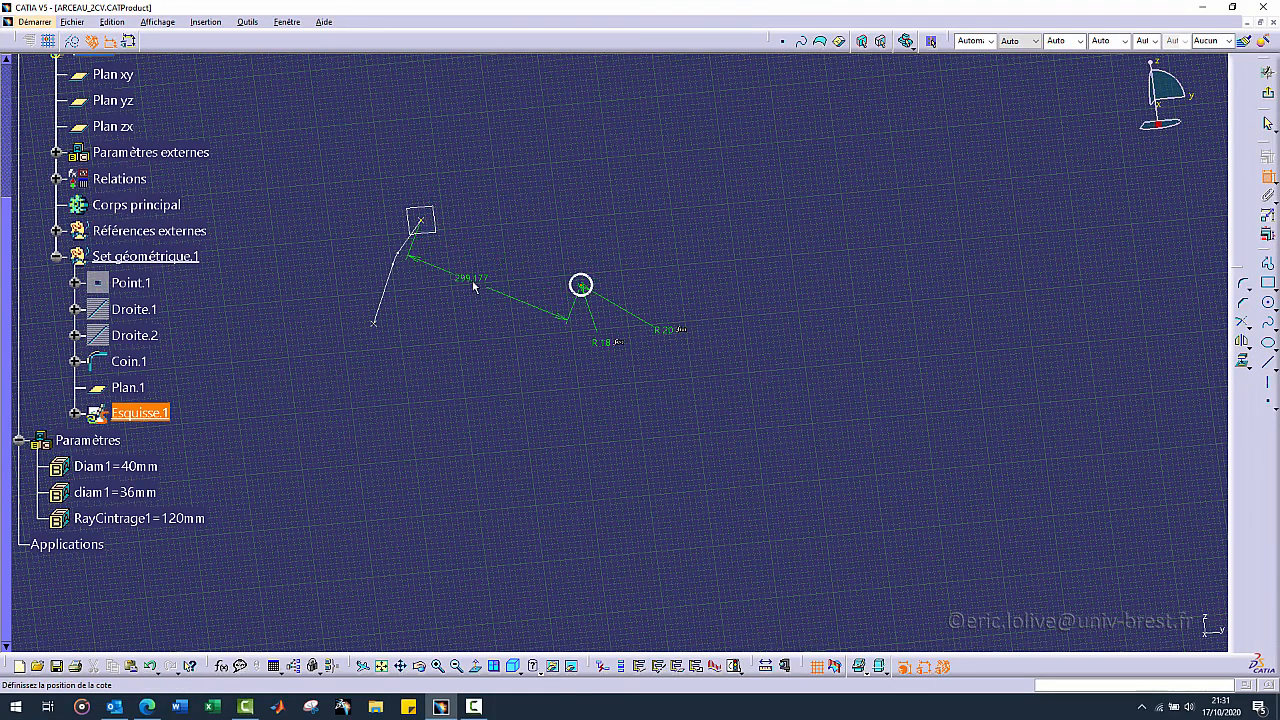
pyautogui.rightClick(472, 283)
pyautogui.click(510, 376)
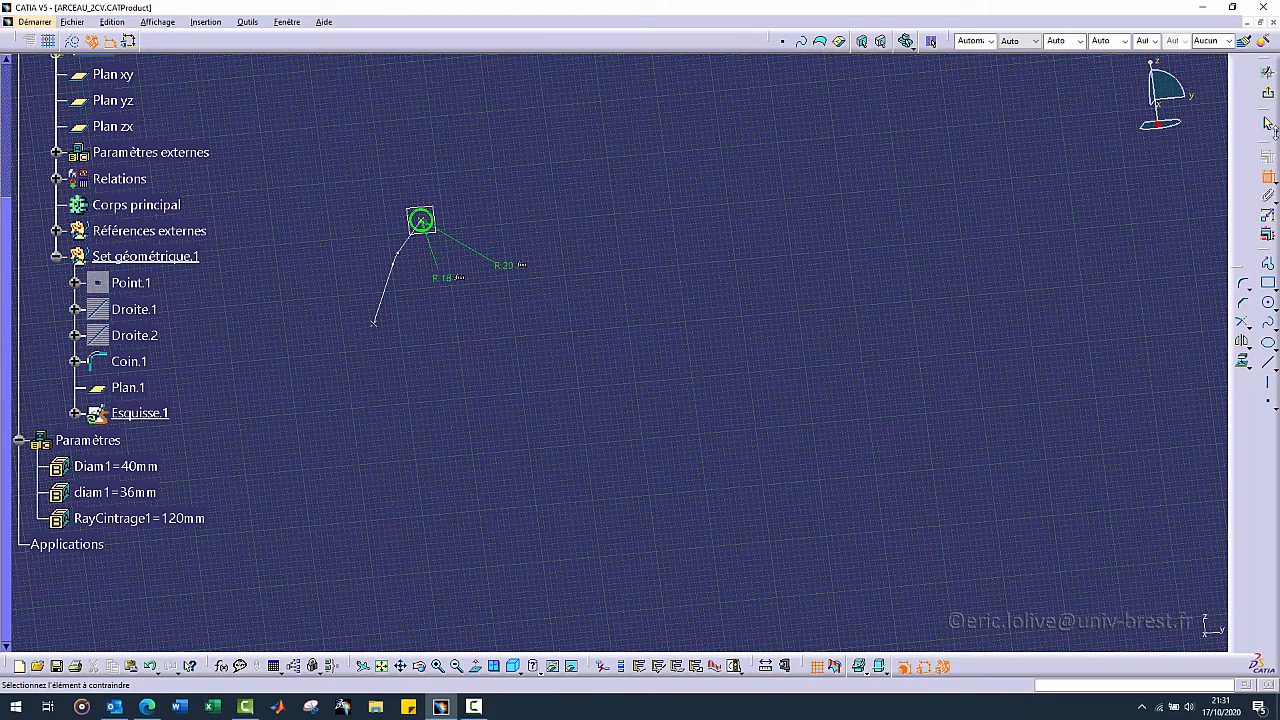
pyautogui.click(1268, 122)
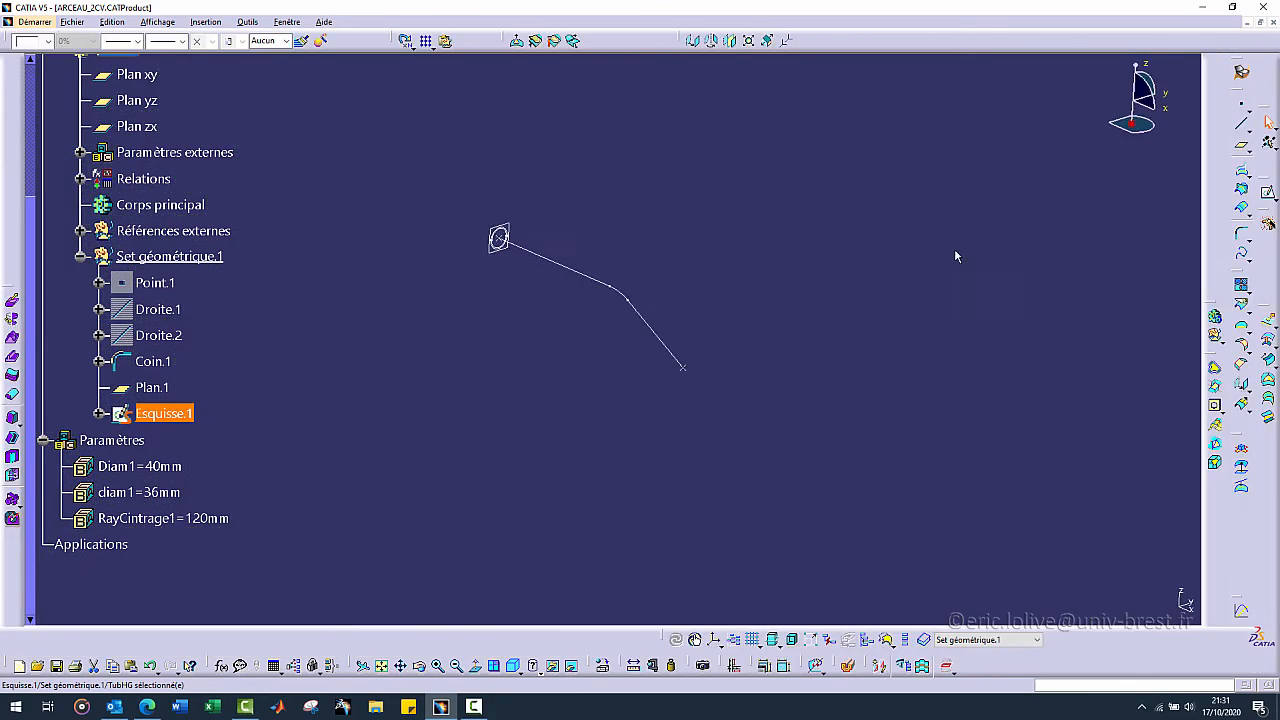
# - Switch to Part Design and create a rib in TubHG using Esquisse.1 as profile and the Coin.1 curve as guide
pyautogui.click(1241, 72)
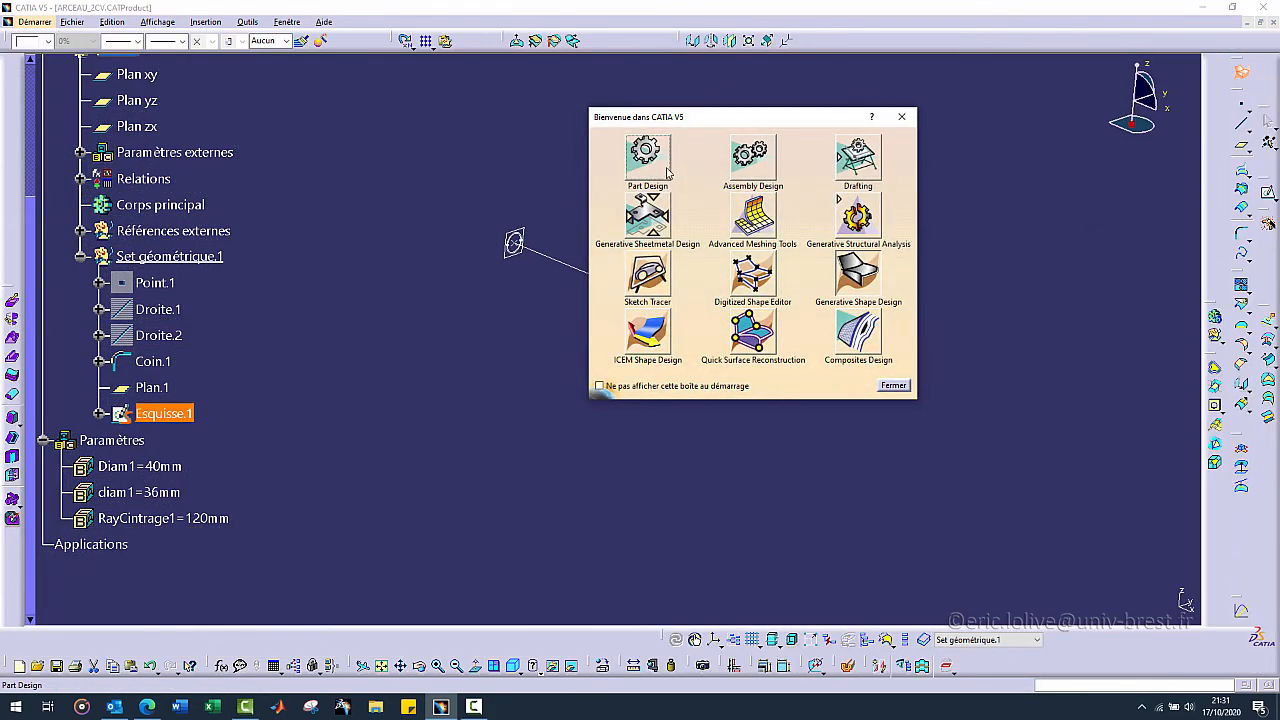
pyautogui.click(651, 169)
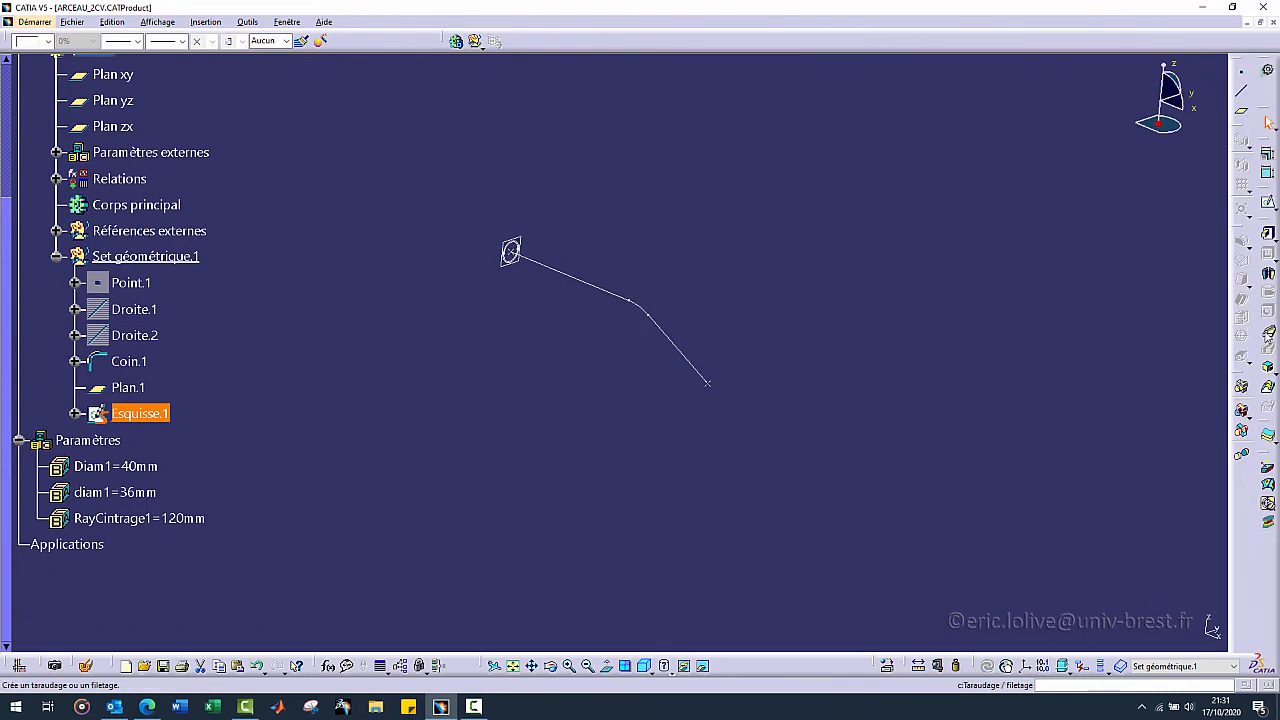
pyautogui.click(1268, 331)
pyautogui.click(729, 382)
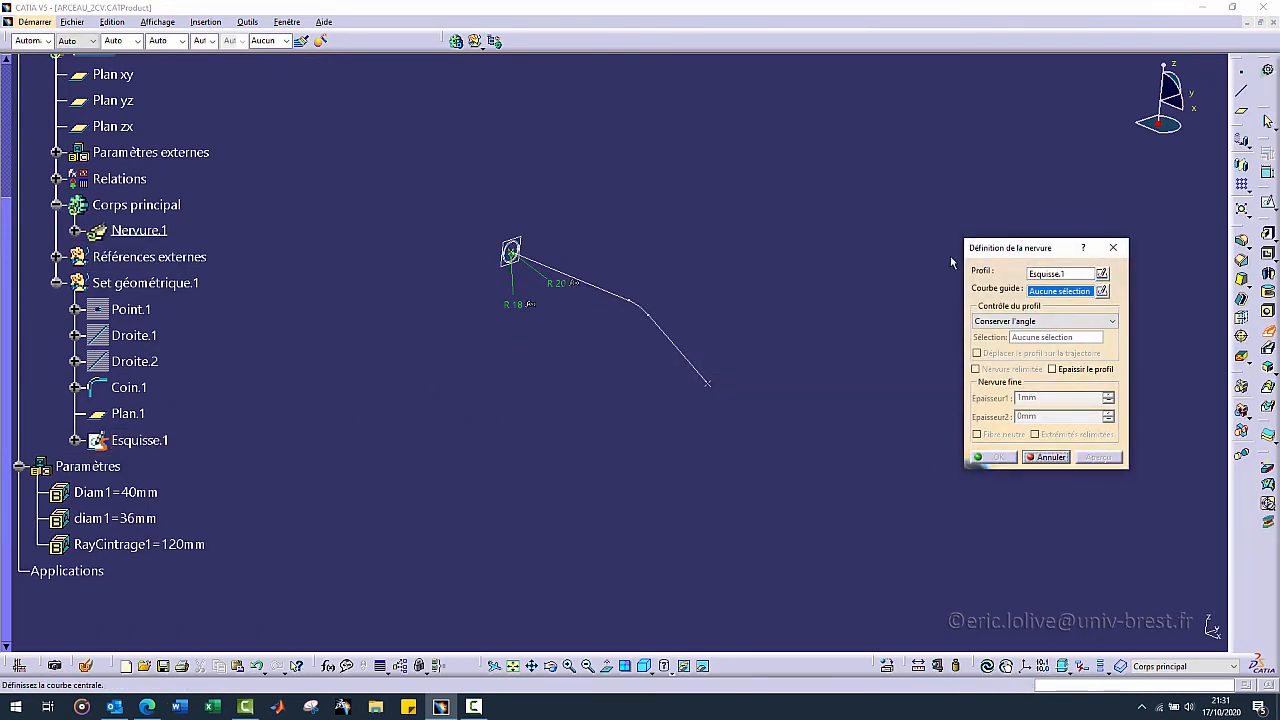
pyautogui.click(643, 307)
pyautogui.click(1000, 457)
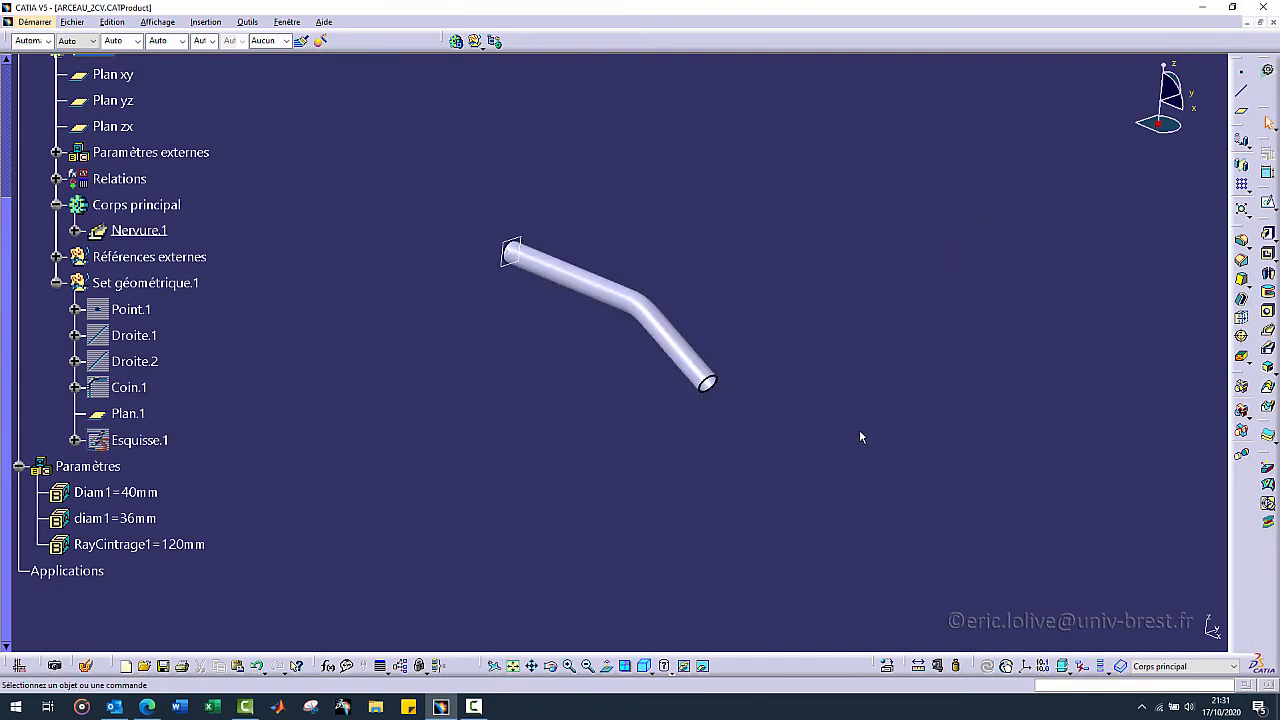
# - Show the TubAR and TuvAV hoops again around the TubHG tube
pyautogui.moveTo(787, 360); pyautogui.dragTo(476, 293, button='middle')
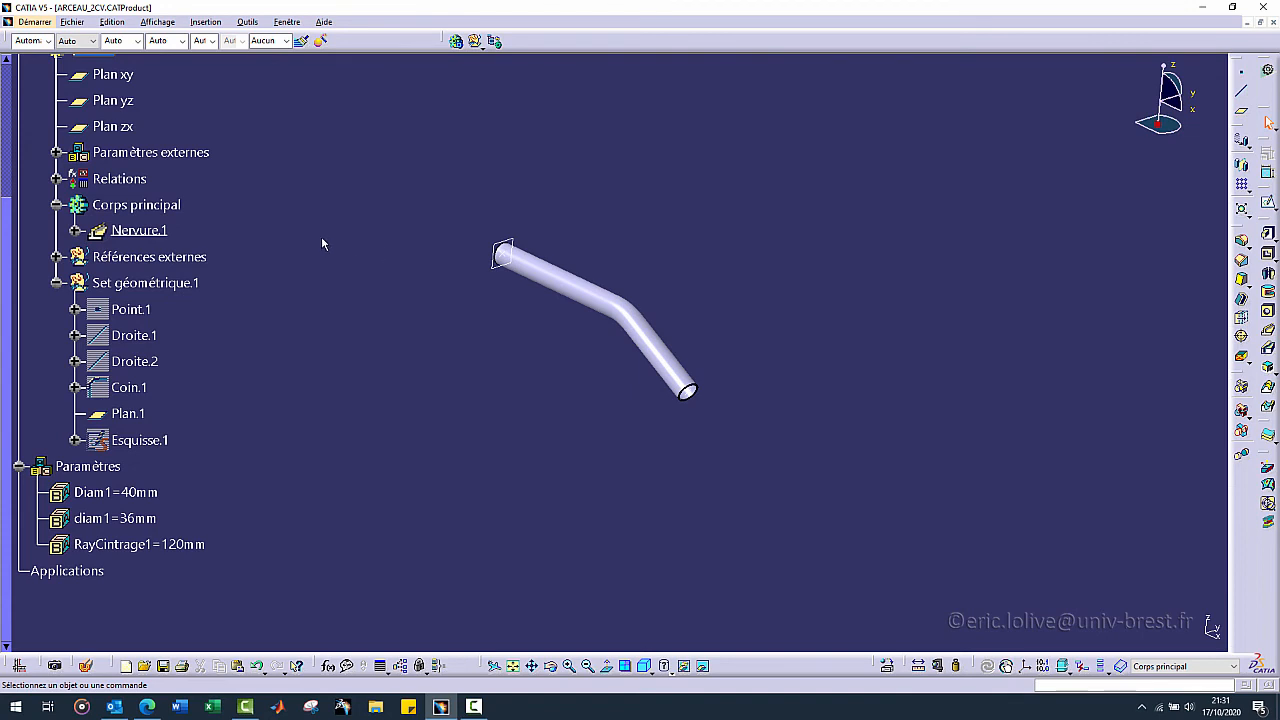
pyautogui.scroll(3, 321, 236)
pyautogui.click(116, 123)
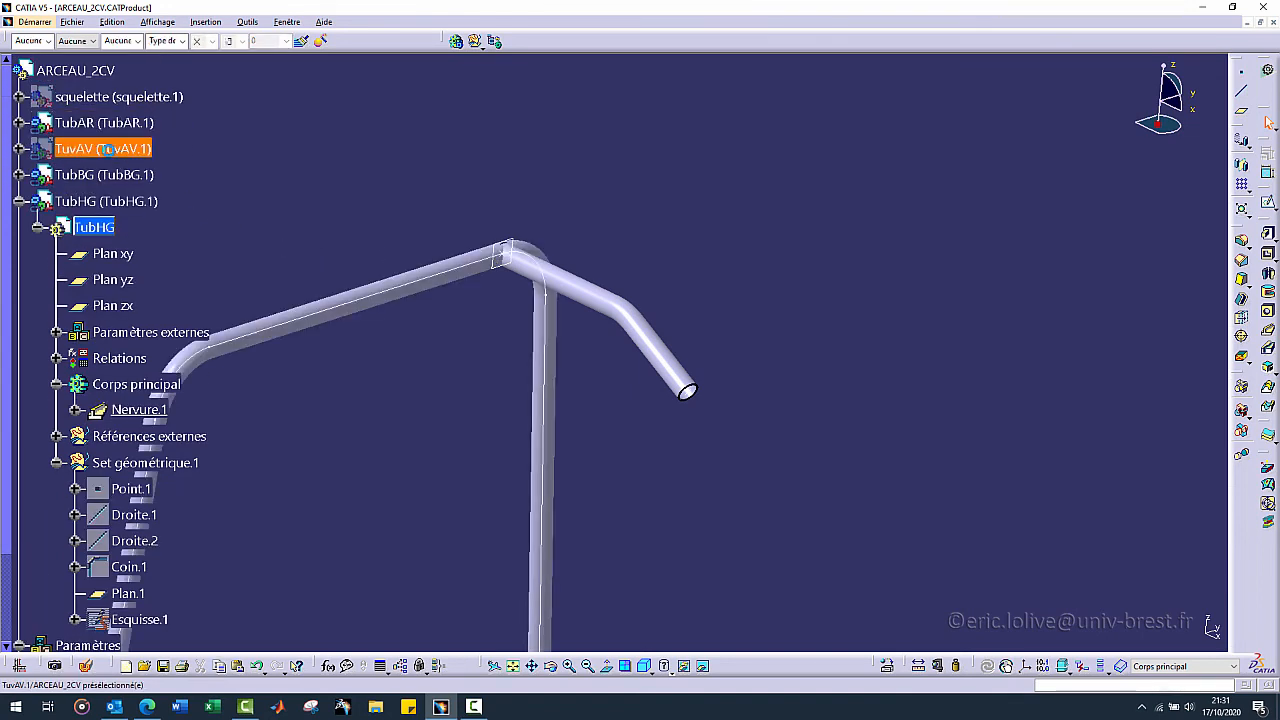
pyautogui.click(115, 150)
pyautogui.moveTo(875, 308); pyautogui.dragTo(840, 158, button='middle')
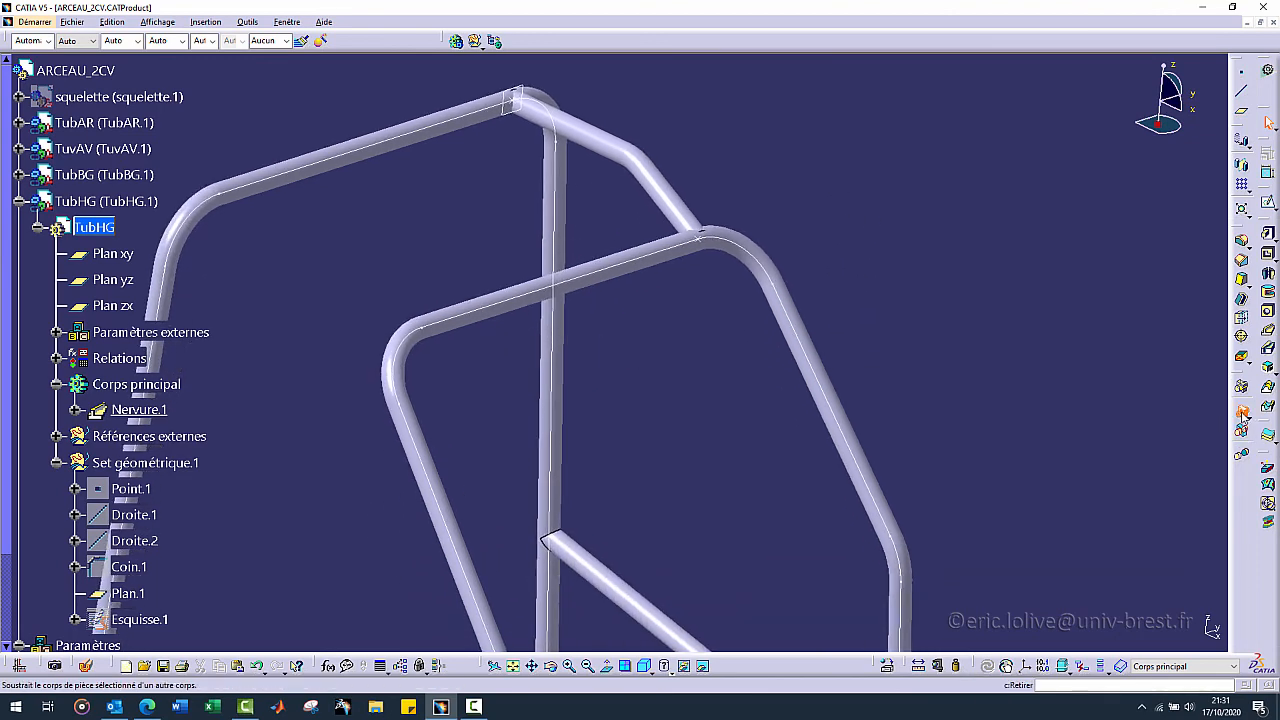
# - Subtract the TuvAV hoop's body from TubHG's main body, keeping the link to the selected object
pyautogui.click(1243, 411)
pyautogui.click(629, 262)
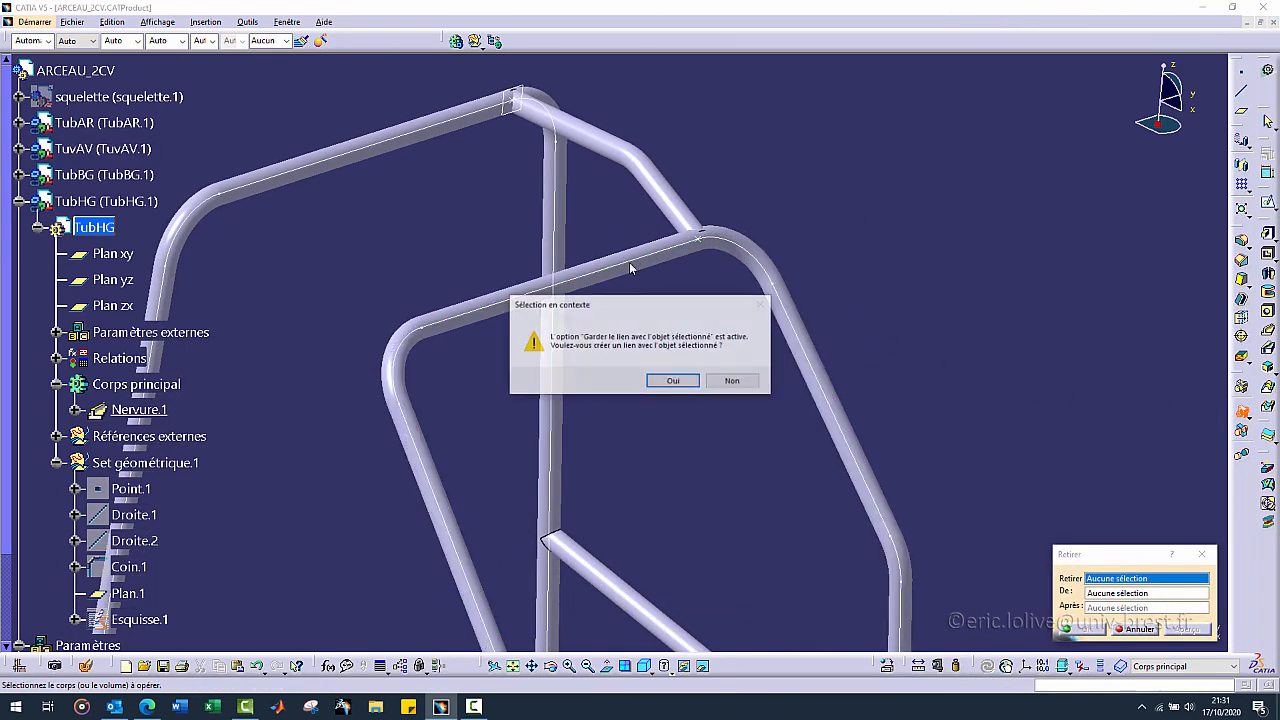
pyautogui.click(674, 382)
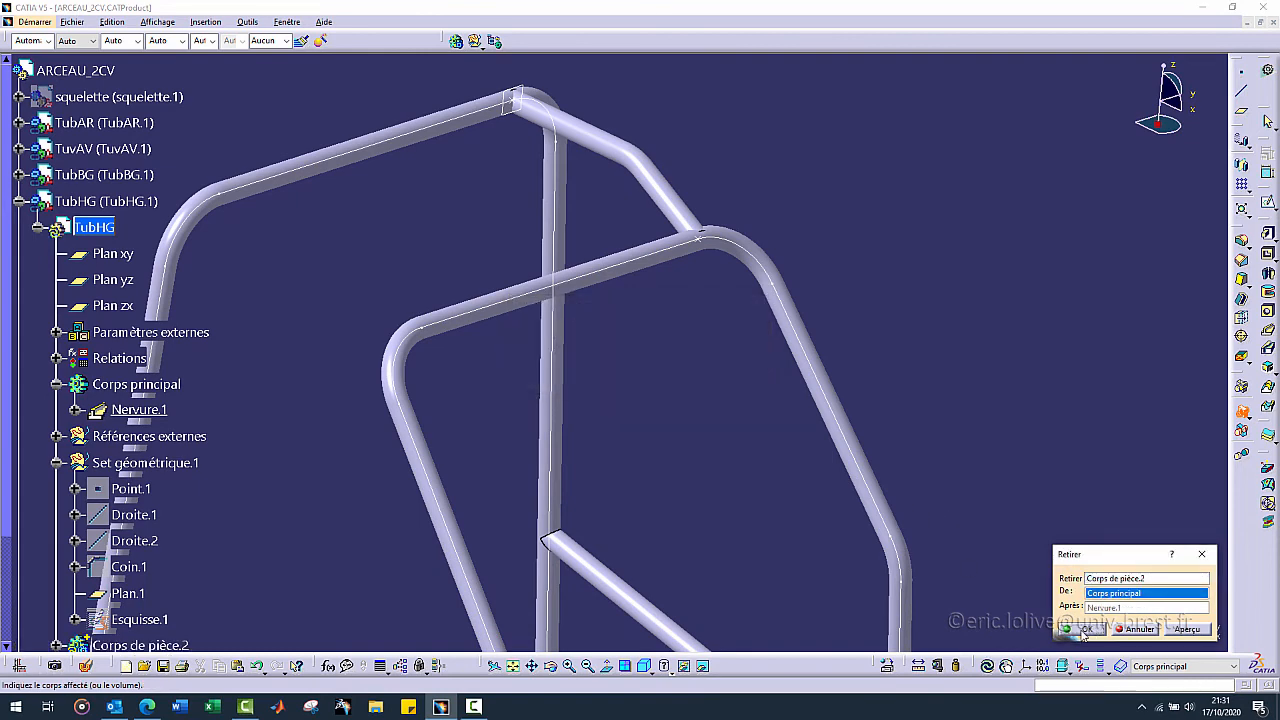
pyautogui.click(1083, 629)
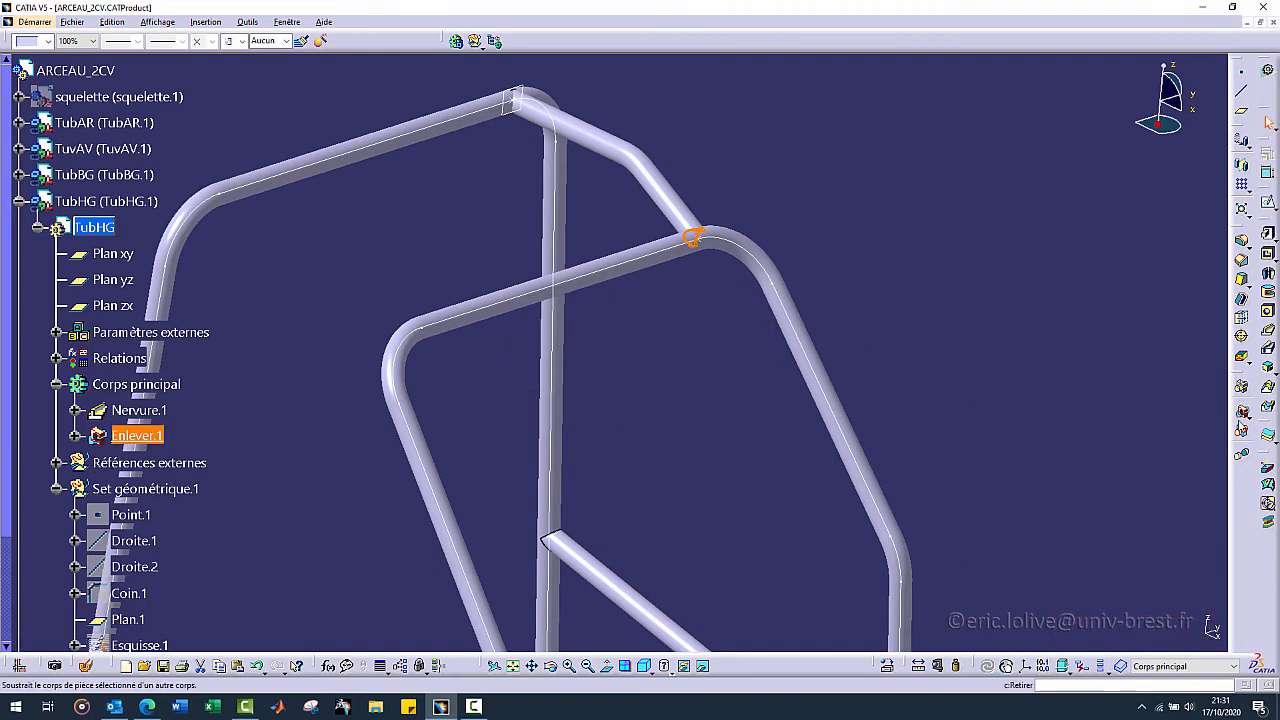
# - Subtract the TubAR hoop's body from TubHG's main body, keeping the link to the selected object
pyautogui.click(1242, 411)
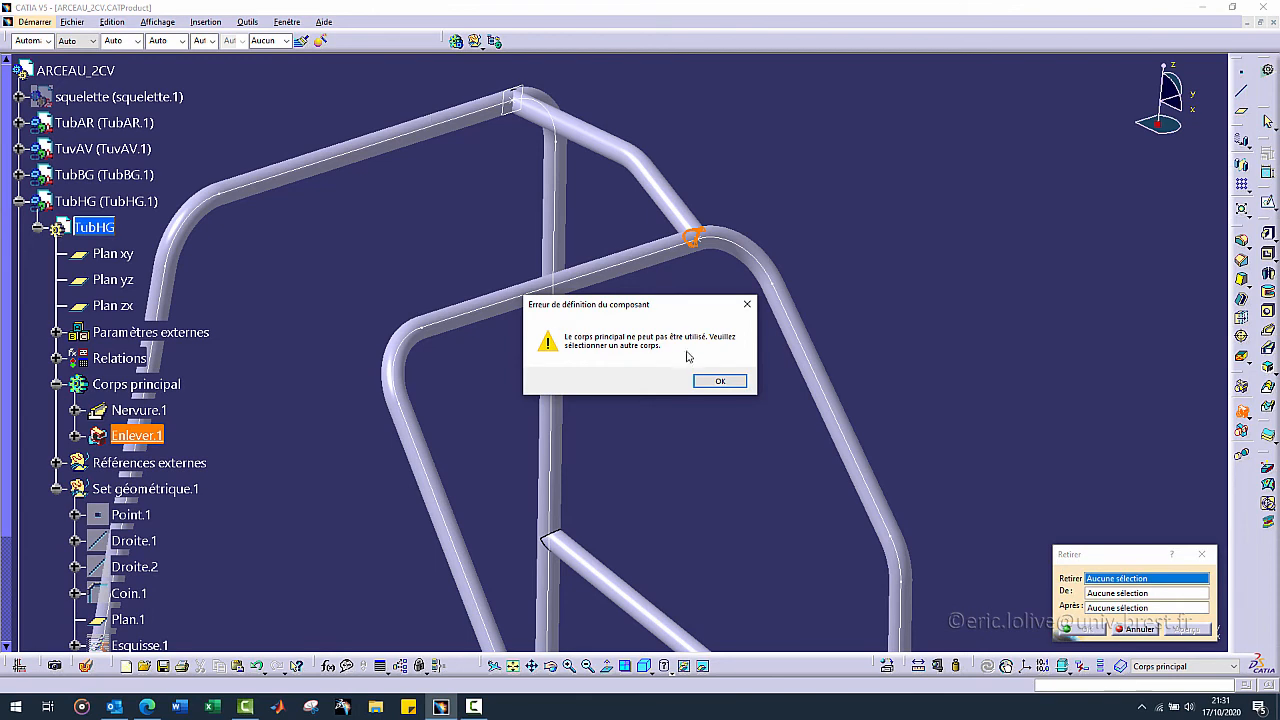
pyautogui.click(719, 382)
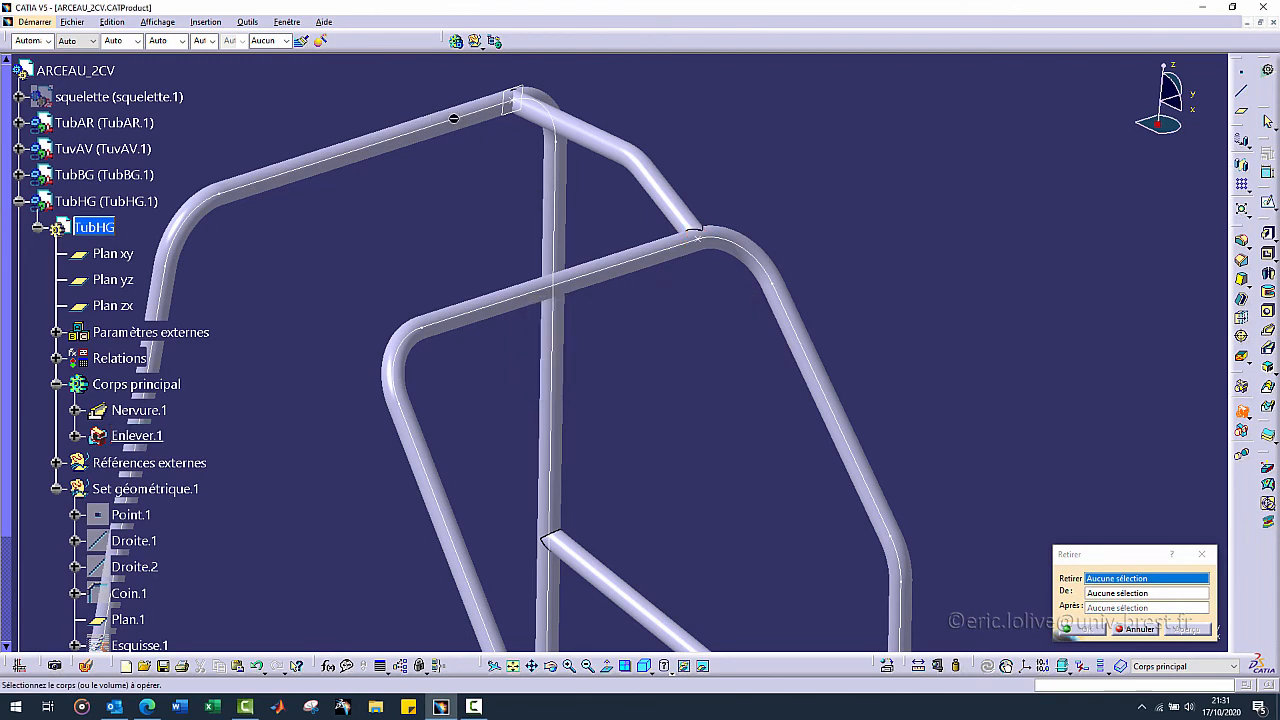
pyautogui.click(460, 119)
pyautogui.click(674, 382)
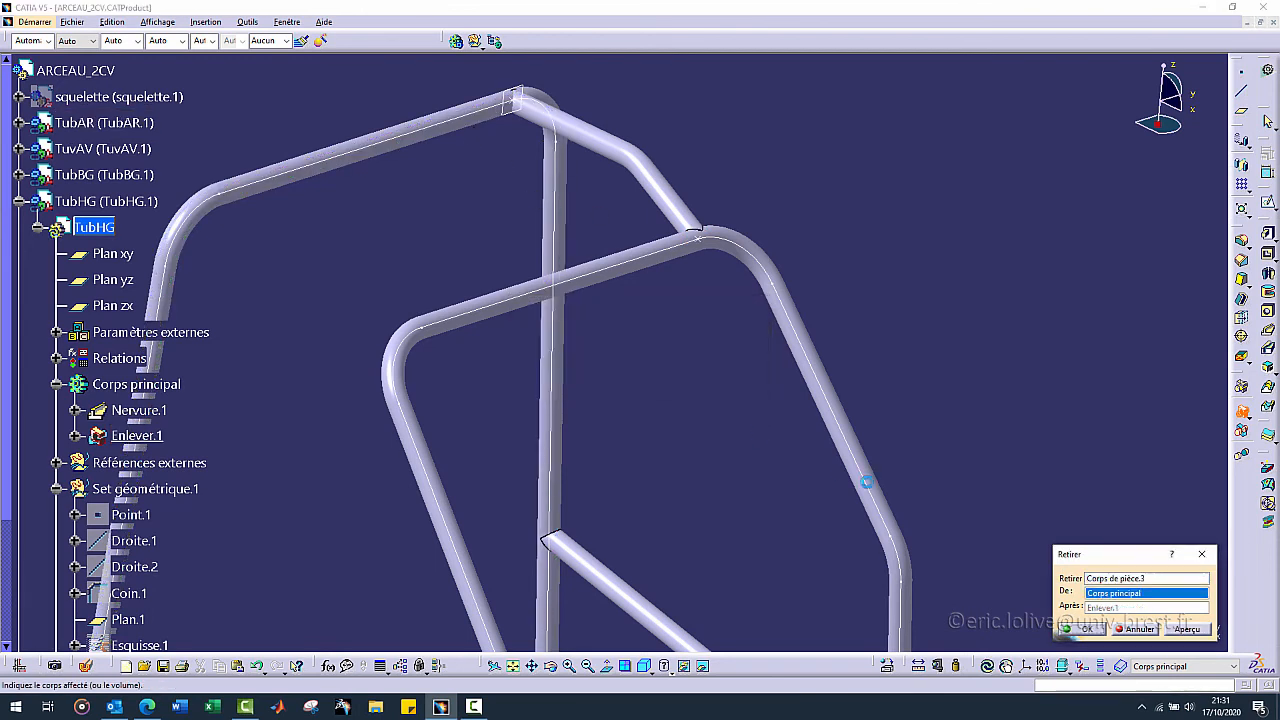
pyautogui.click(1078, 629)
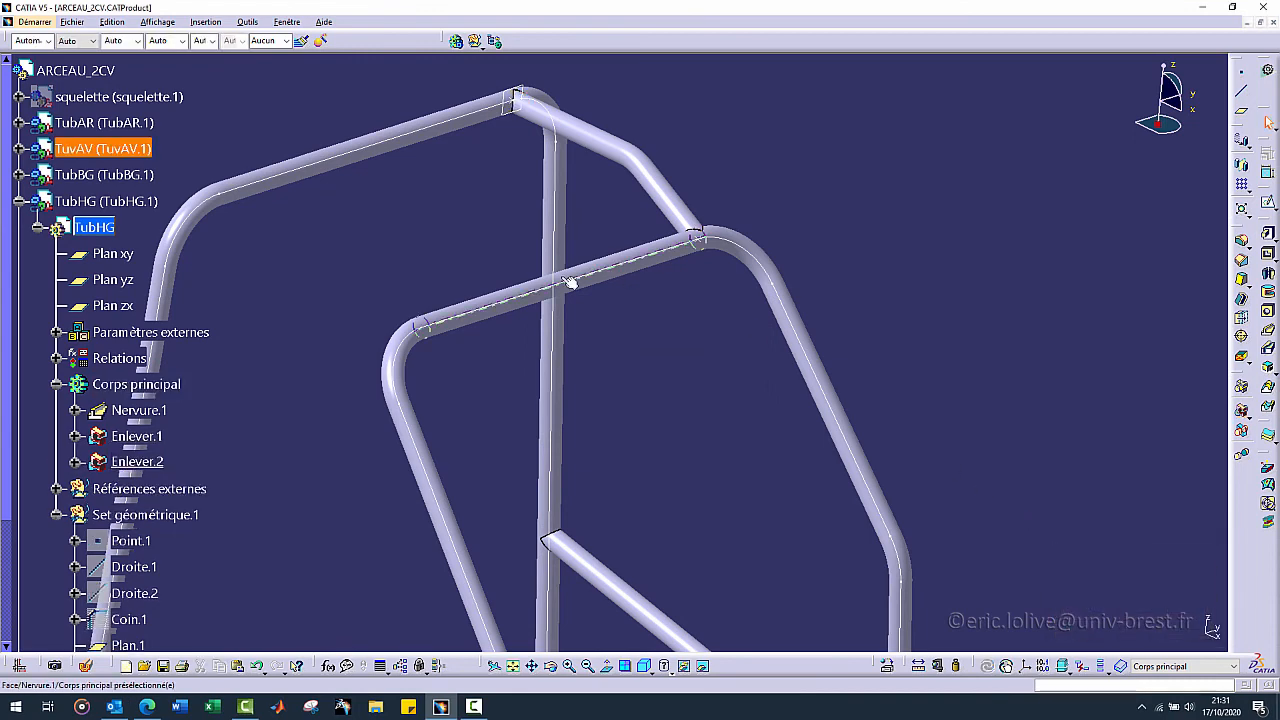
# - Hide the TubAR and TuvAV hoops to inspect the cut ends of the TubHG tube
pyautogui.hotkey('ctrl', 'h')
pyautogui.click(106, 150)
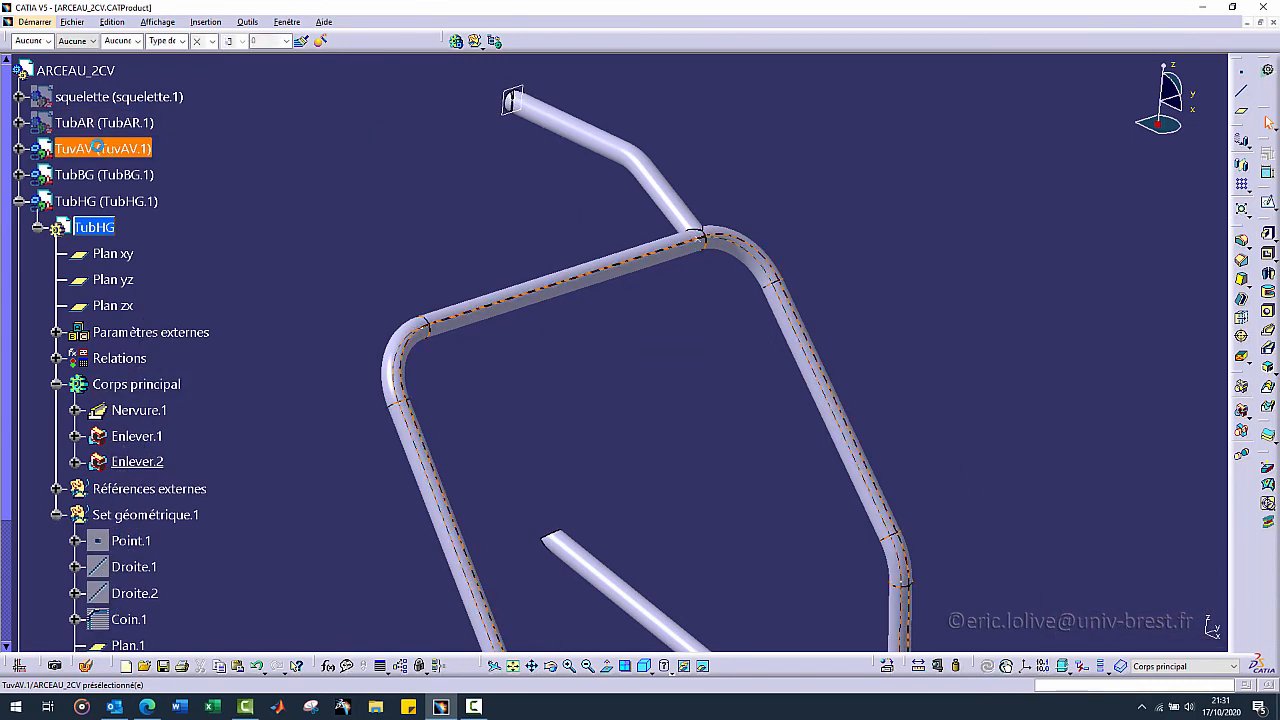
pyautogui.hotkey('ctrl', 'h')
pyautogui.moveTo(681, 313); pyautogui.dragTo(640, 200, button='middle')
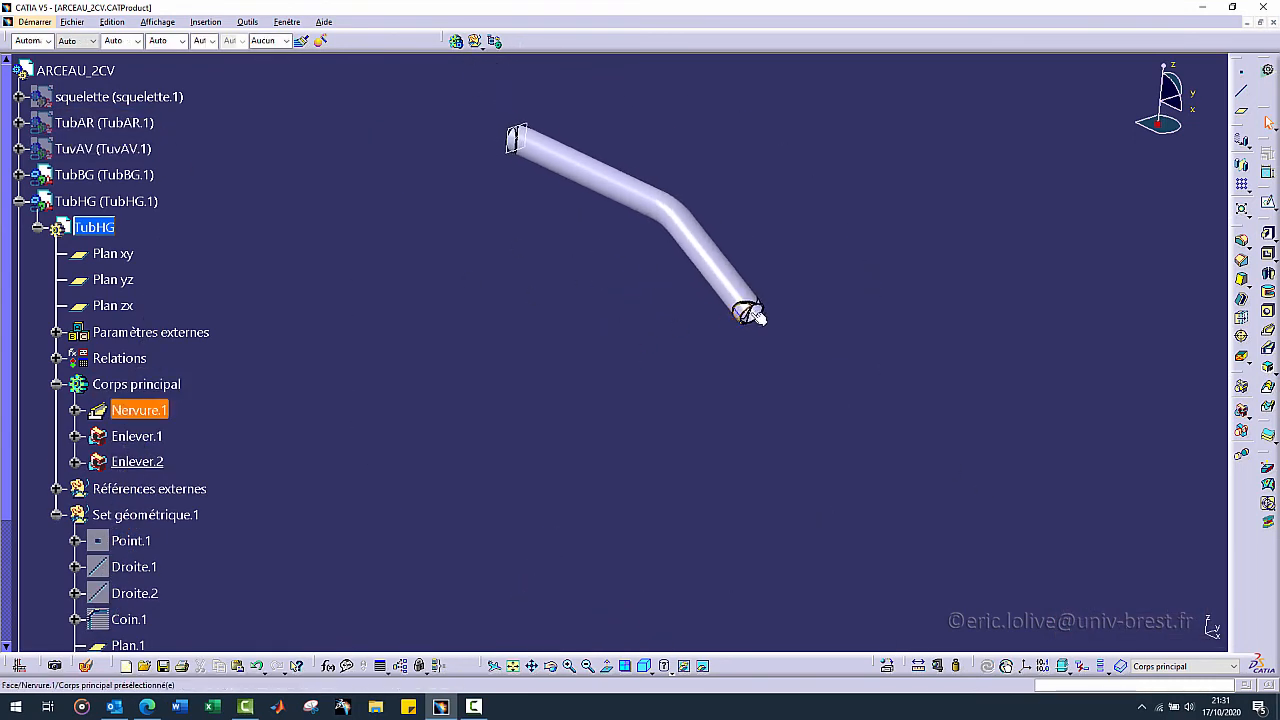
# - Apply a partial relimitation to TubHG's main body, keeping the outer face of the straight section beyond the bend
pyautogui.click(1242, 457)
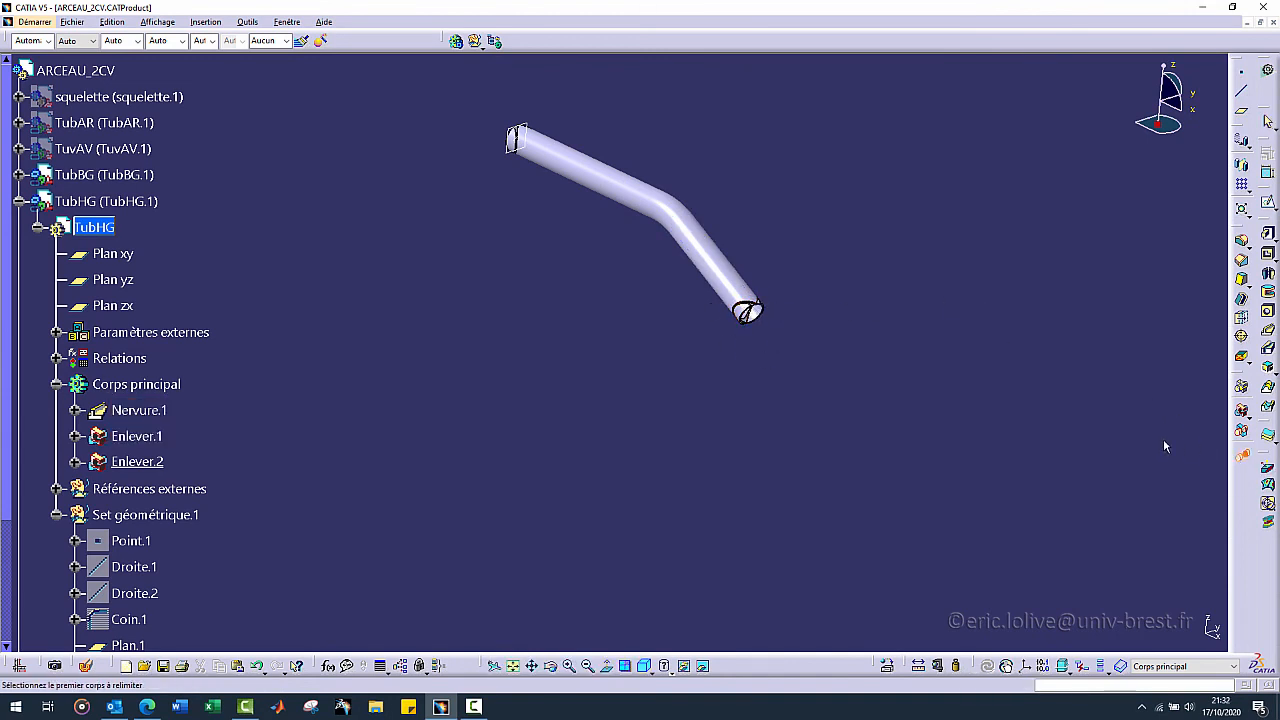
pyautogui.click(717, 243)
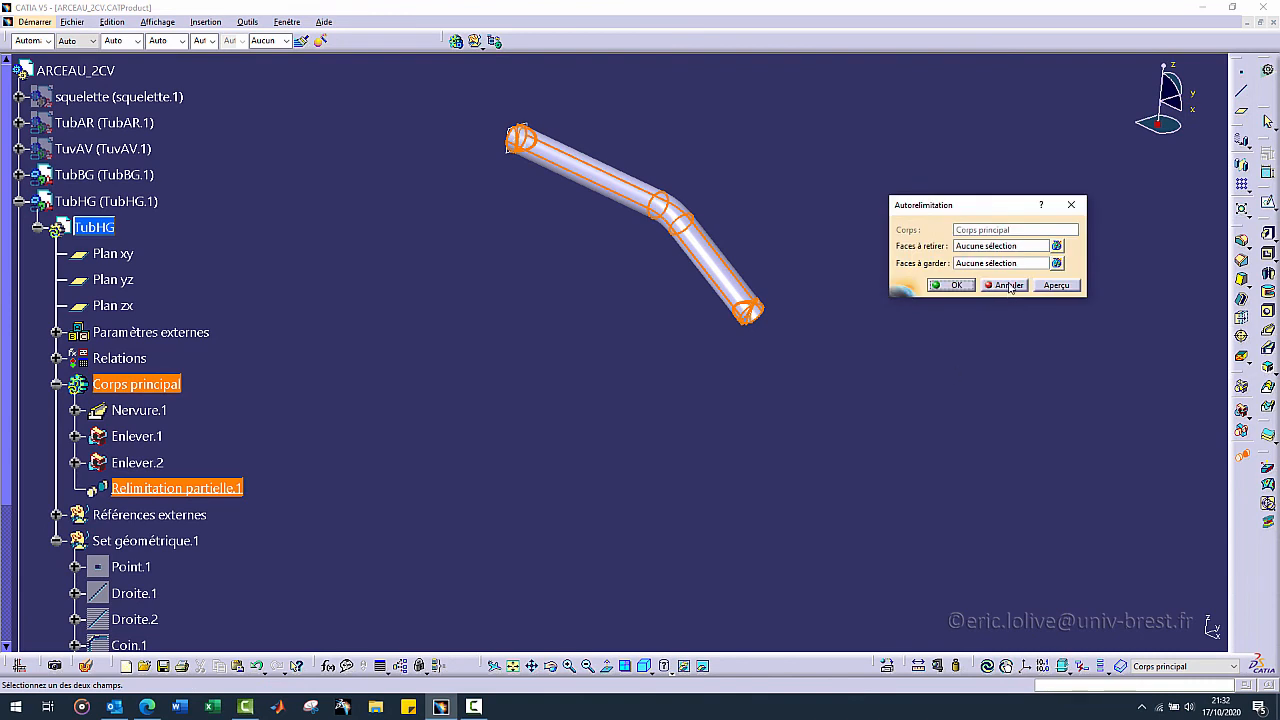
pyautogui.click(970, 263)
pyautogui.click(716, 256)
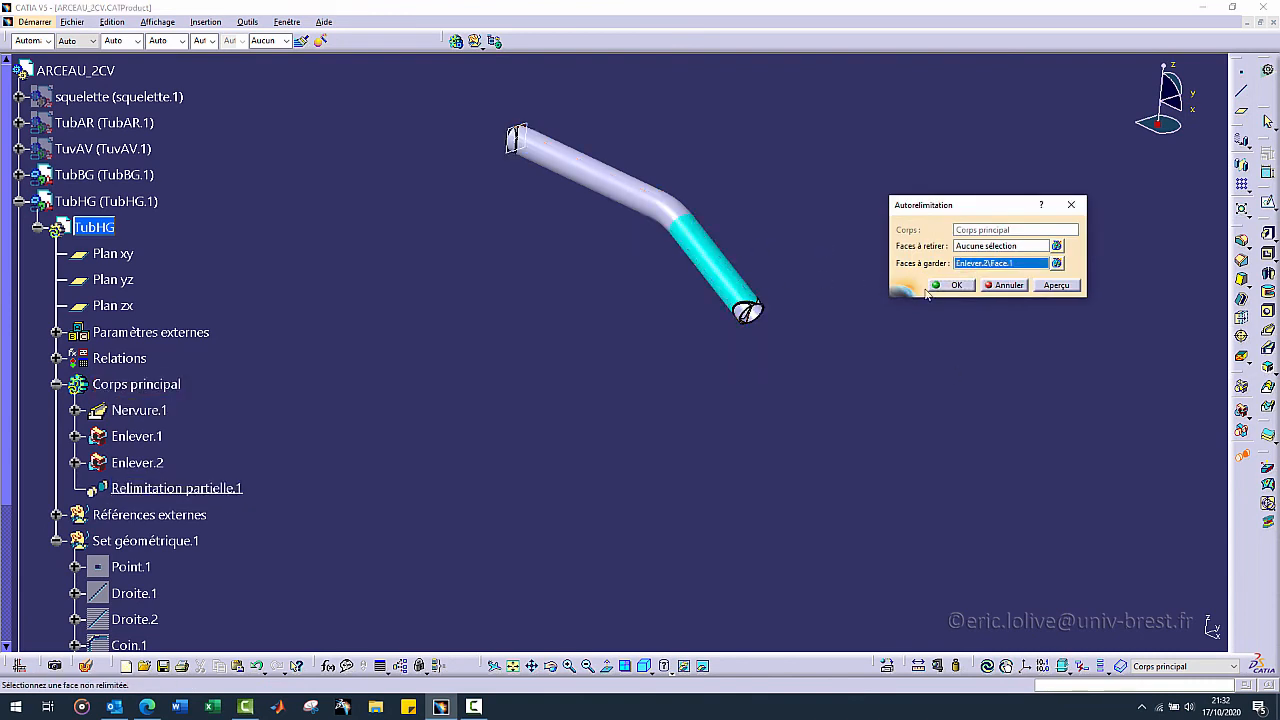
pyautogui.click(957, 287)
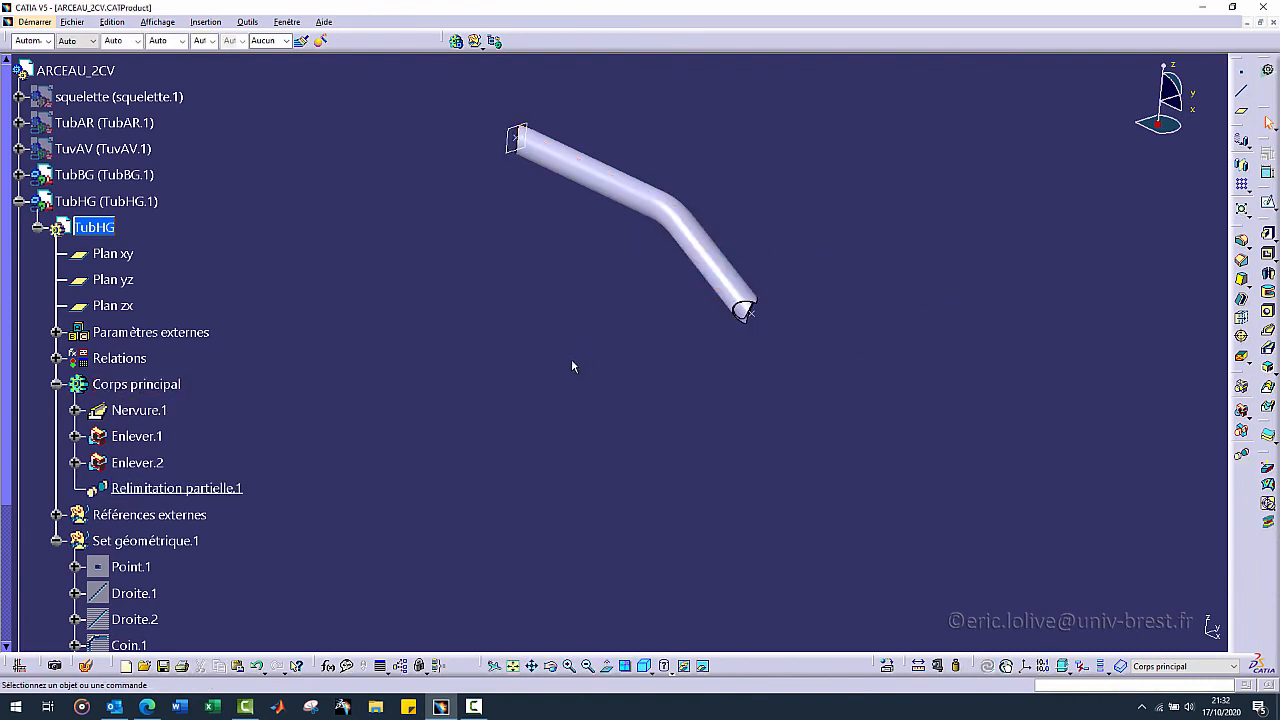
pyautogui.moveTo(571, 358)
pyautogui.mouseDown(button='middle')
pyautogui.moveTo(718, 364)
pyautogui.moveTo(593, 357)
pyautogui.mouseUp(button='middle')
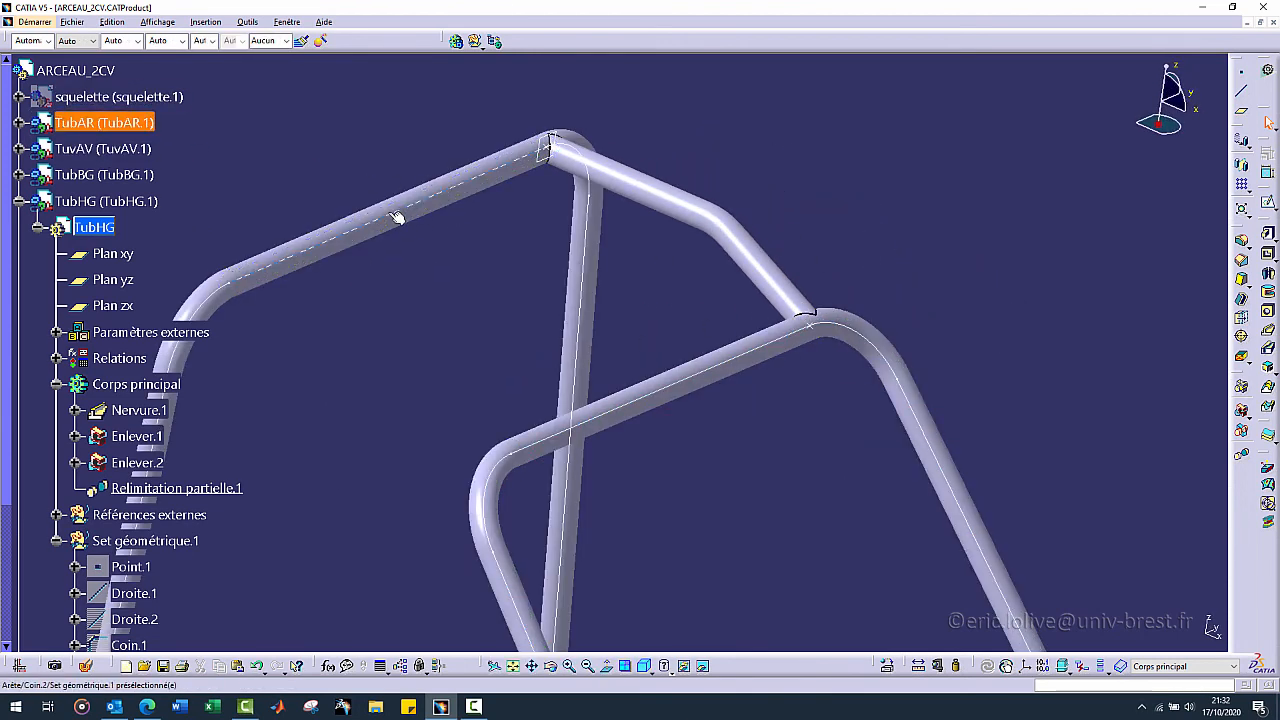
# - Hide the Coin.2 centreline curve used by the TubAR hoop's rib
pyautogui.click(118, 124)
pyautogui.click(19, 122)
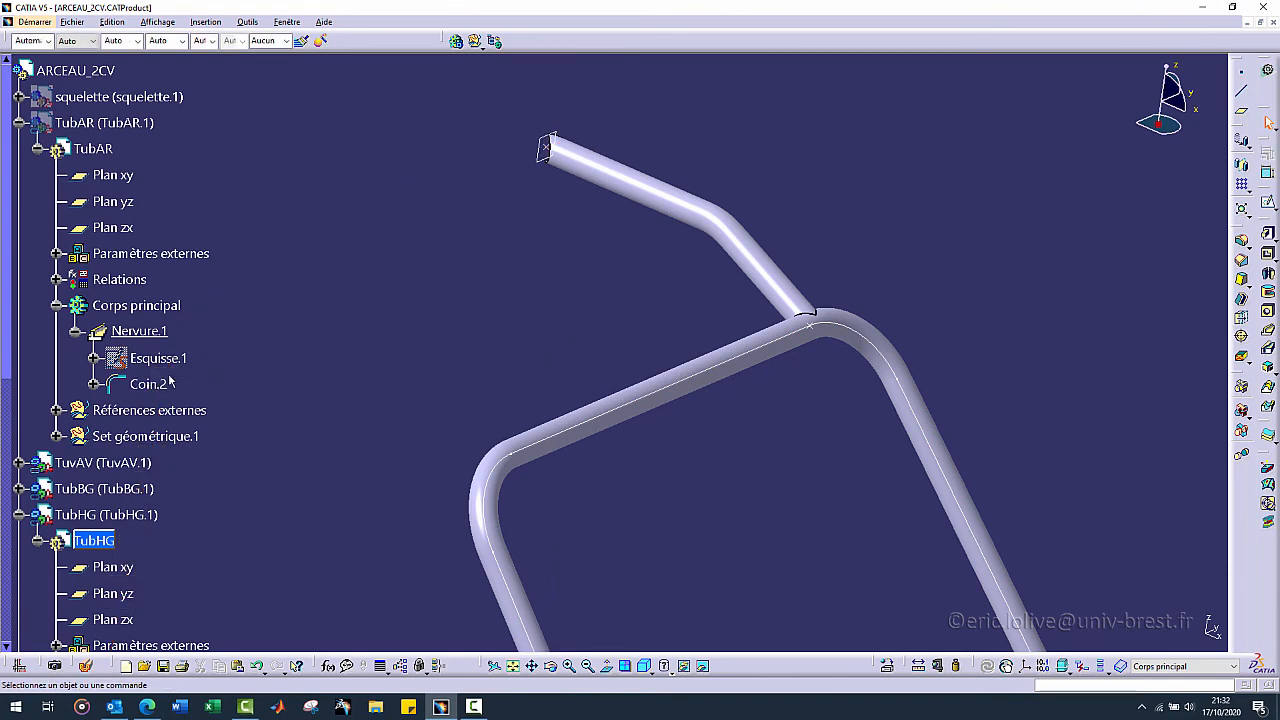
pyautogui.rightClick(152, 386)
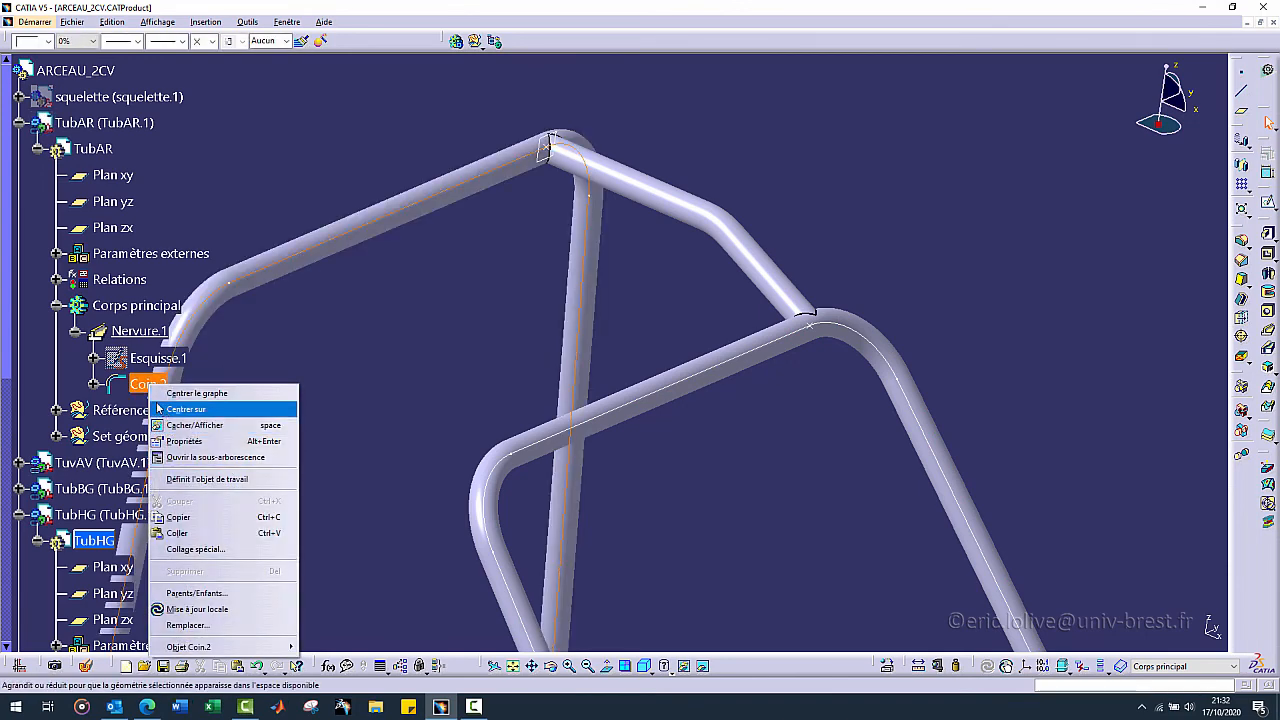
pyautogui.click(224, 457)
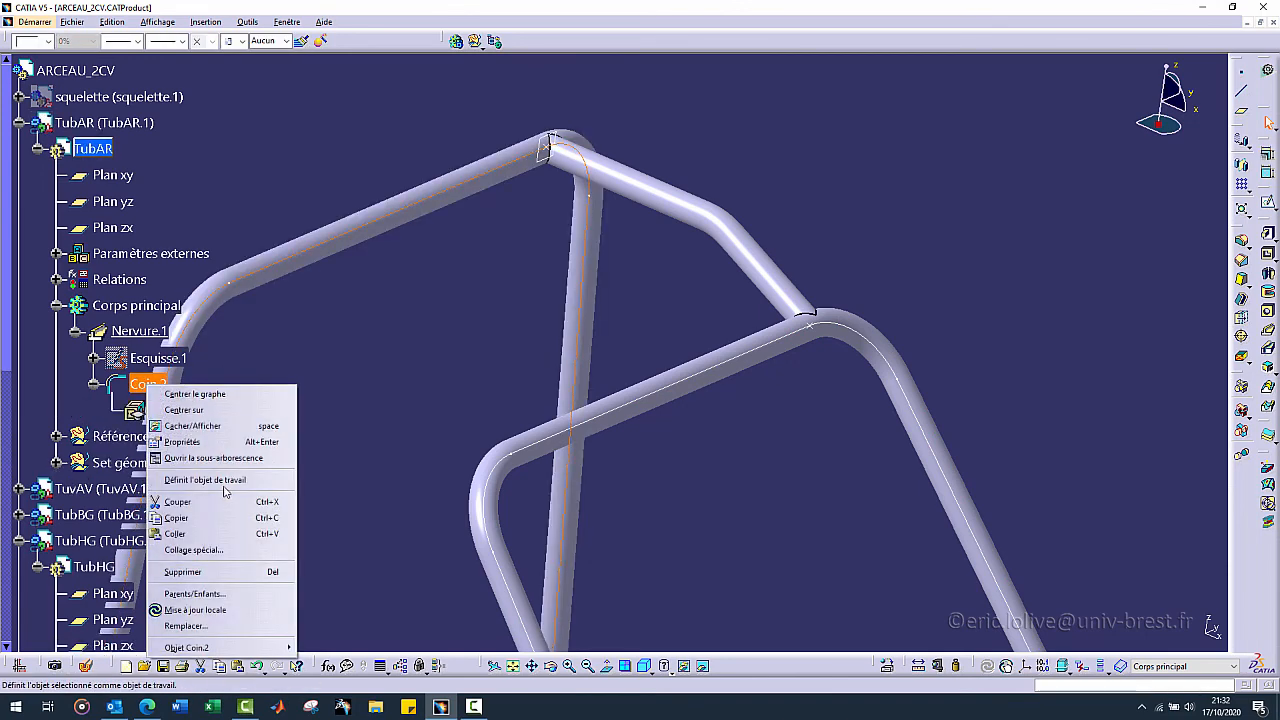
pyautogui.click(204, 428)
# - Hide the Coin.4 centreline curve used by the TuvAV hoop's rib
pyautogui.scroll(-2, 104, 285)
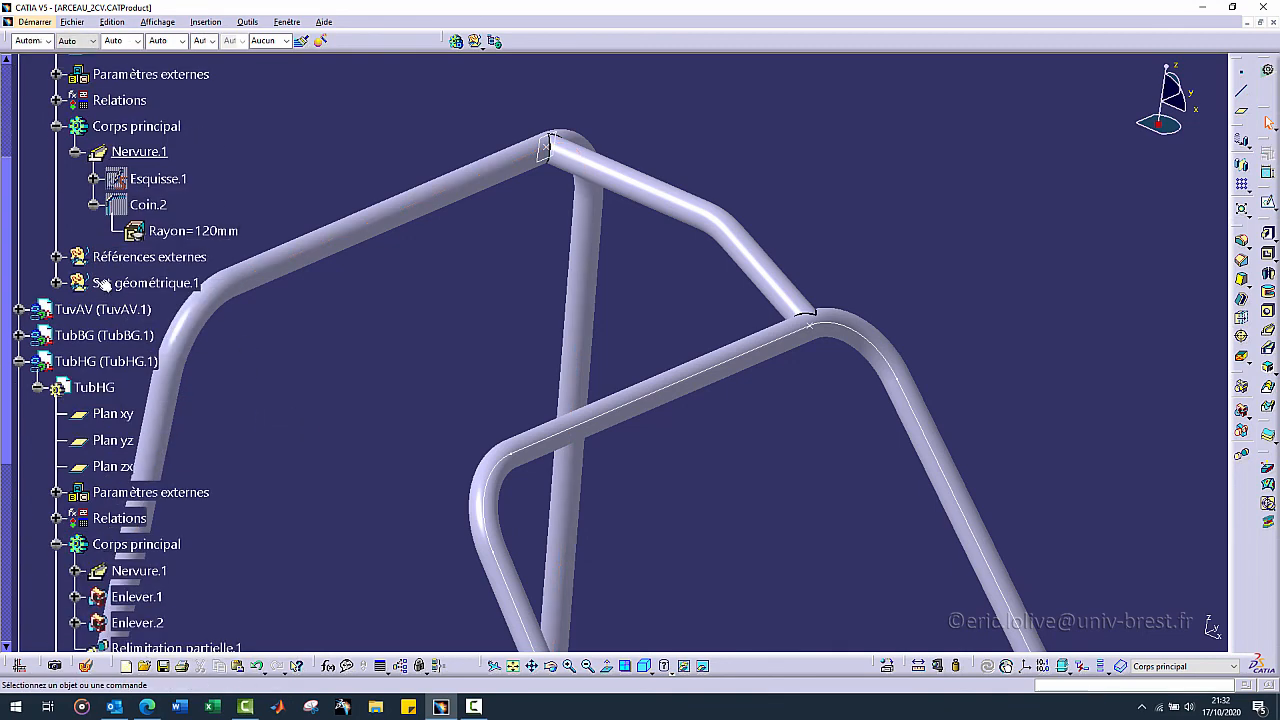
pyautogui.click(20, 311)
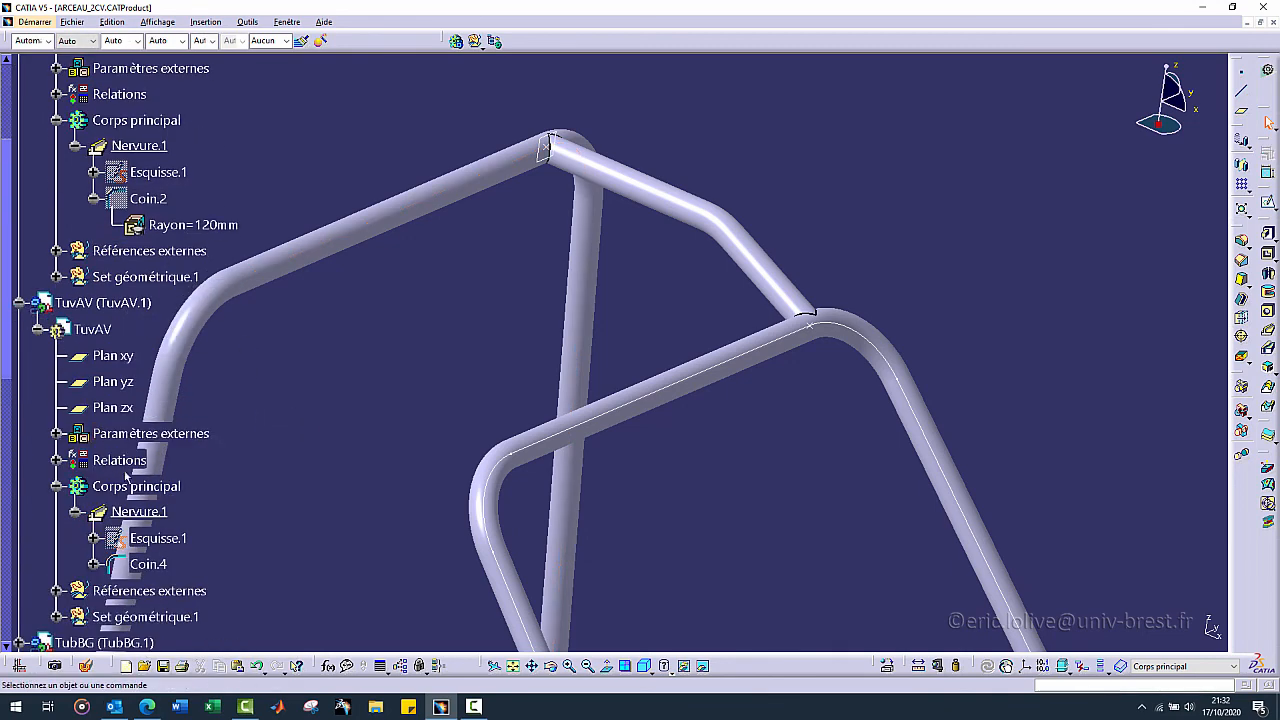
pyautogui.scroll(-2, 126, 477)
pyautogui.click(94, 384)
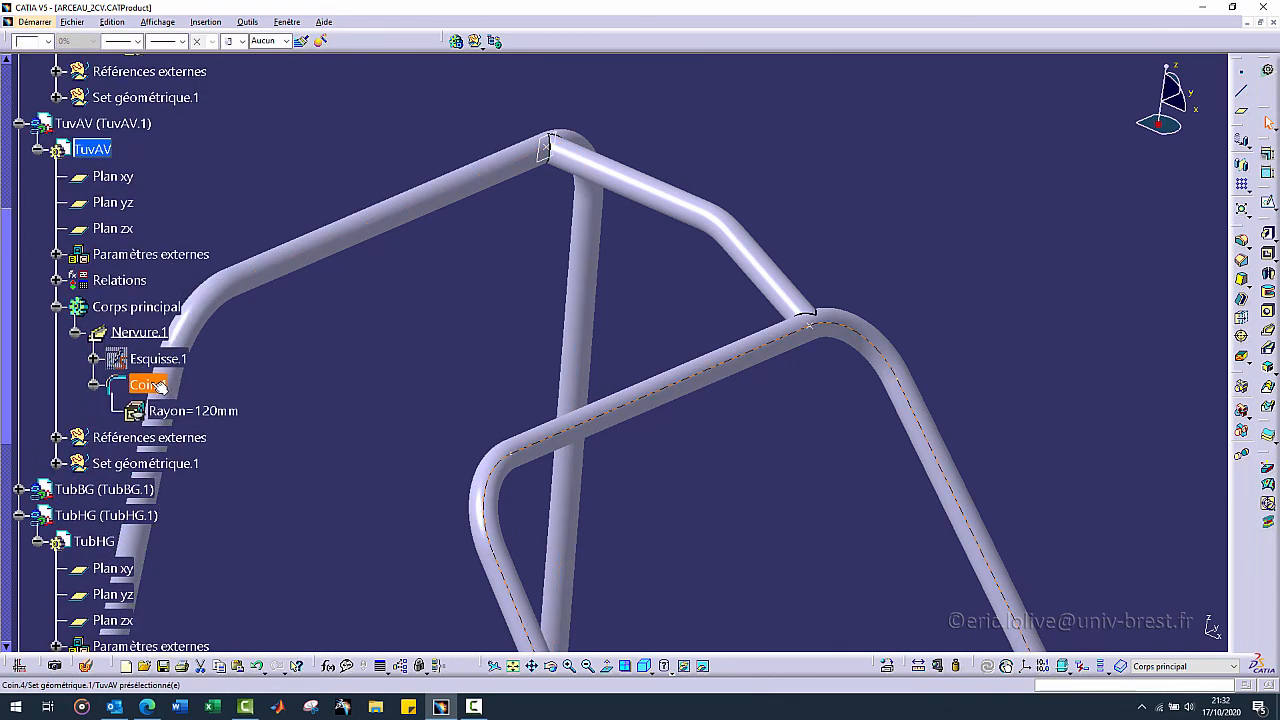
pyautogui.rightClick(160, 386)
pyautogui.click(198, 424)
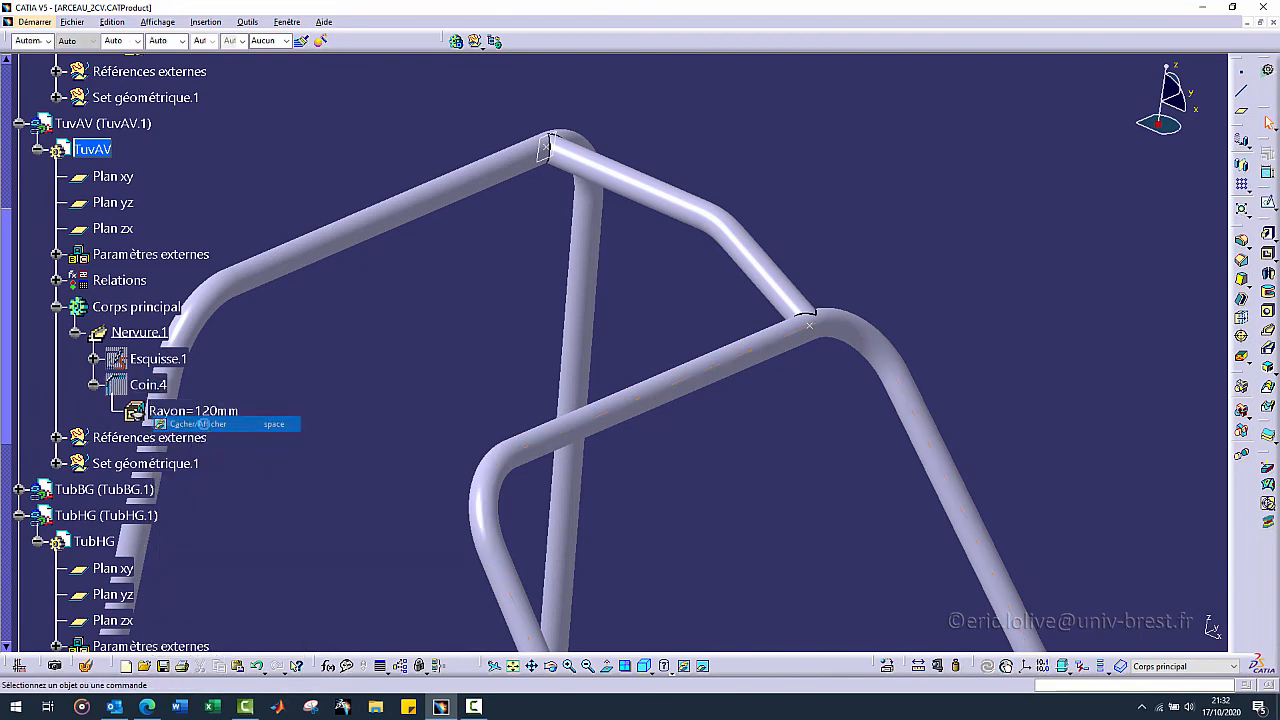
# - Activate the TubHG component and hide its Plan.1 and its external references
pyautogui.moveTo(404, 269); pyautogui.dragTo(446, 299, button='middle')
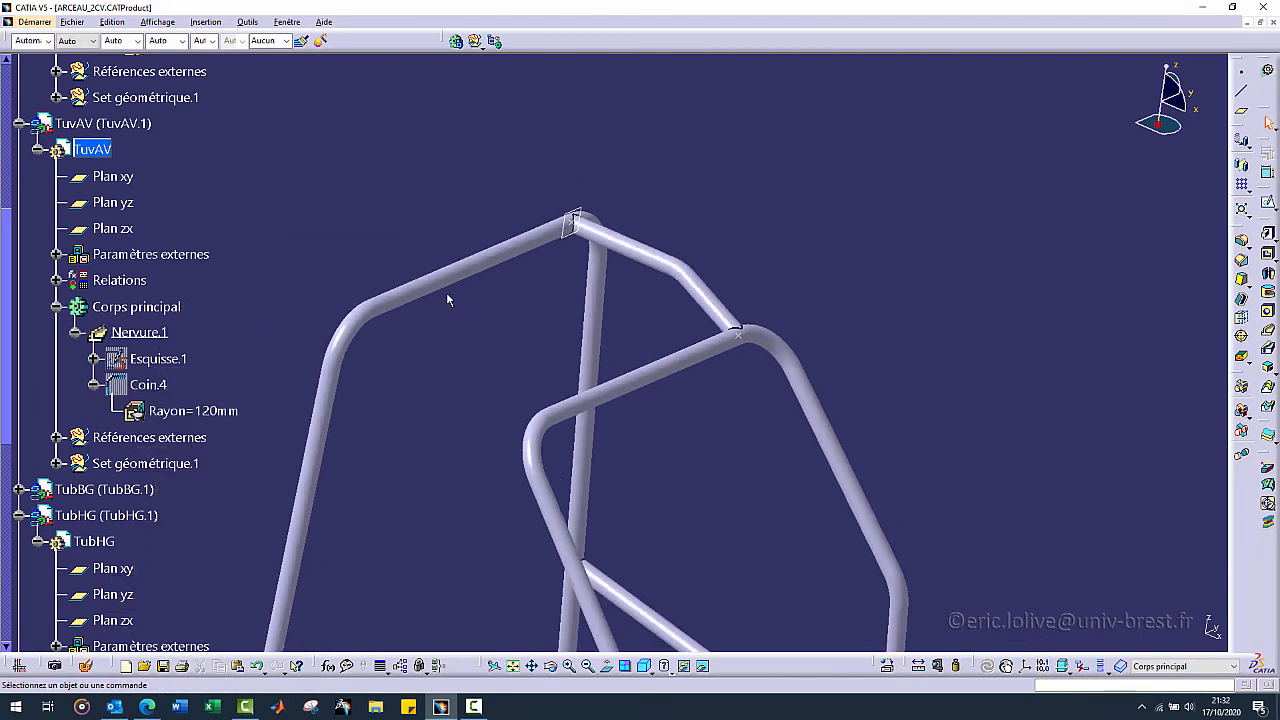
pyautogui.click(567, 247)
pyautogui.scroll(-3, 140, 375)
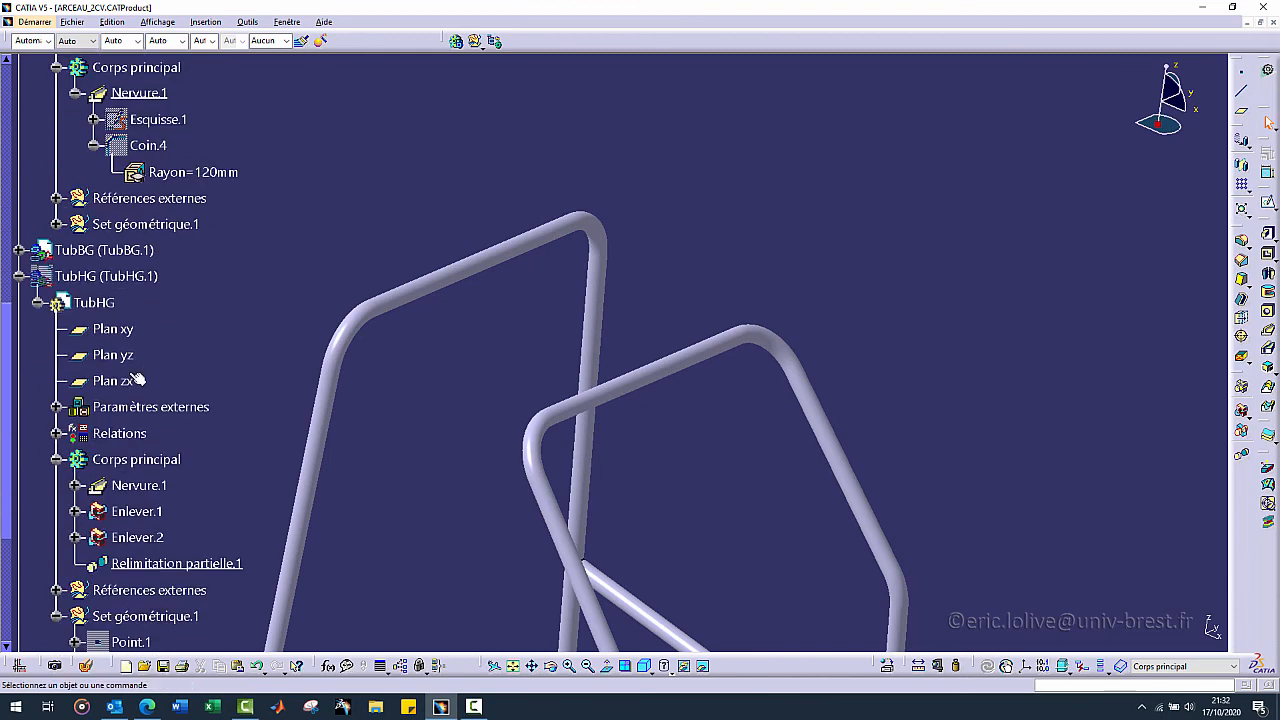
pyautogui.scroll(-3, 86, 288)
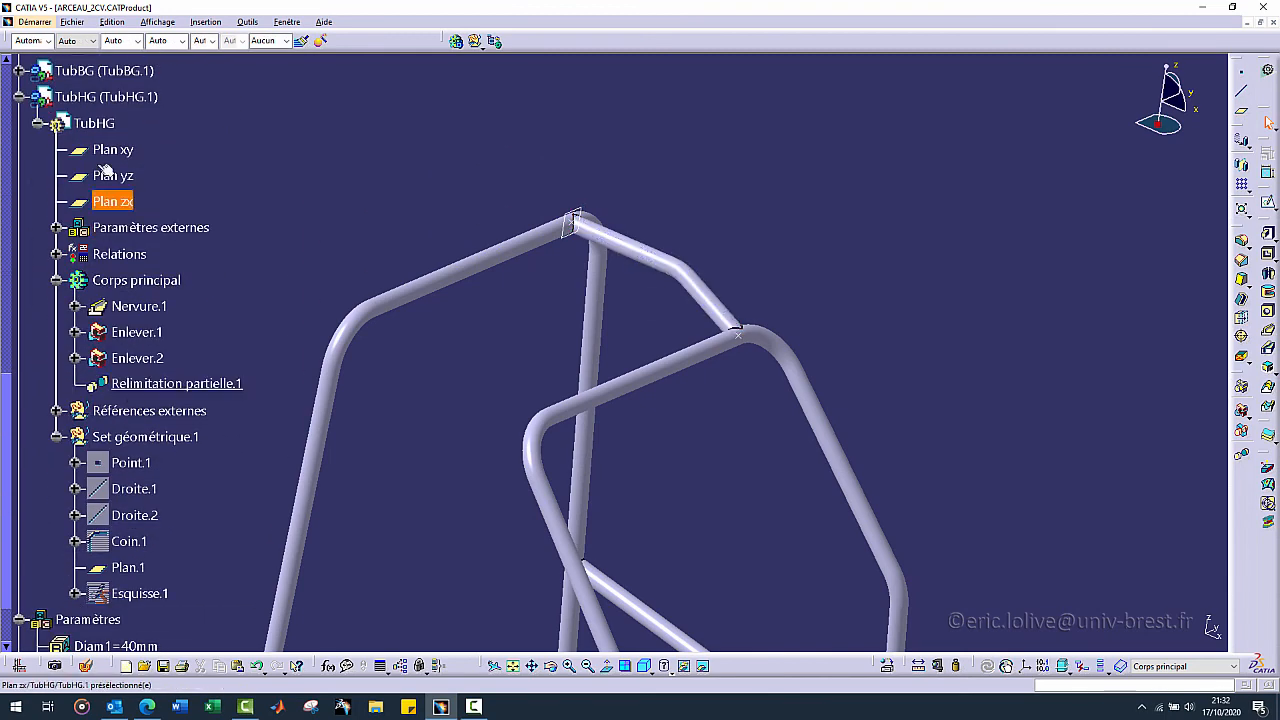
pyautogui.doubleClick(100, 104)
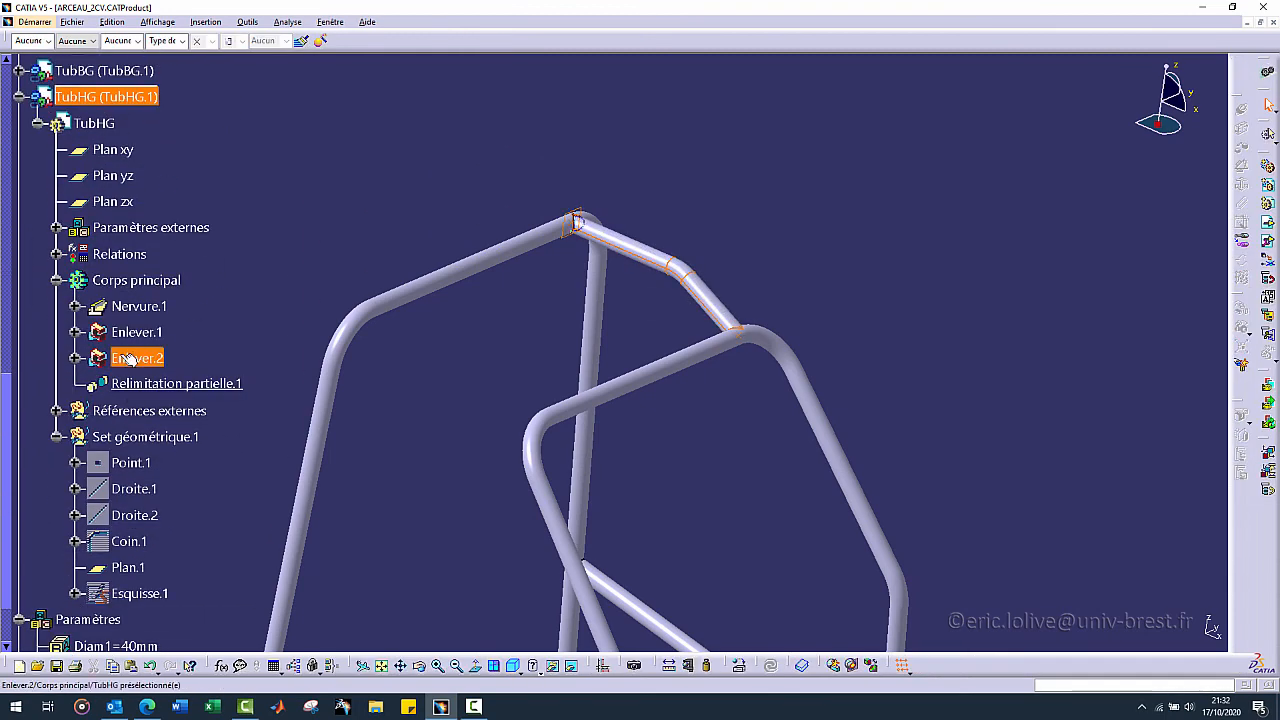
pyautogui.click(252, 535)
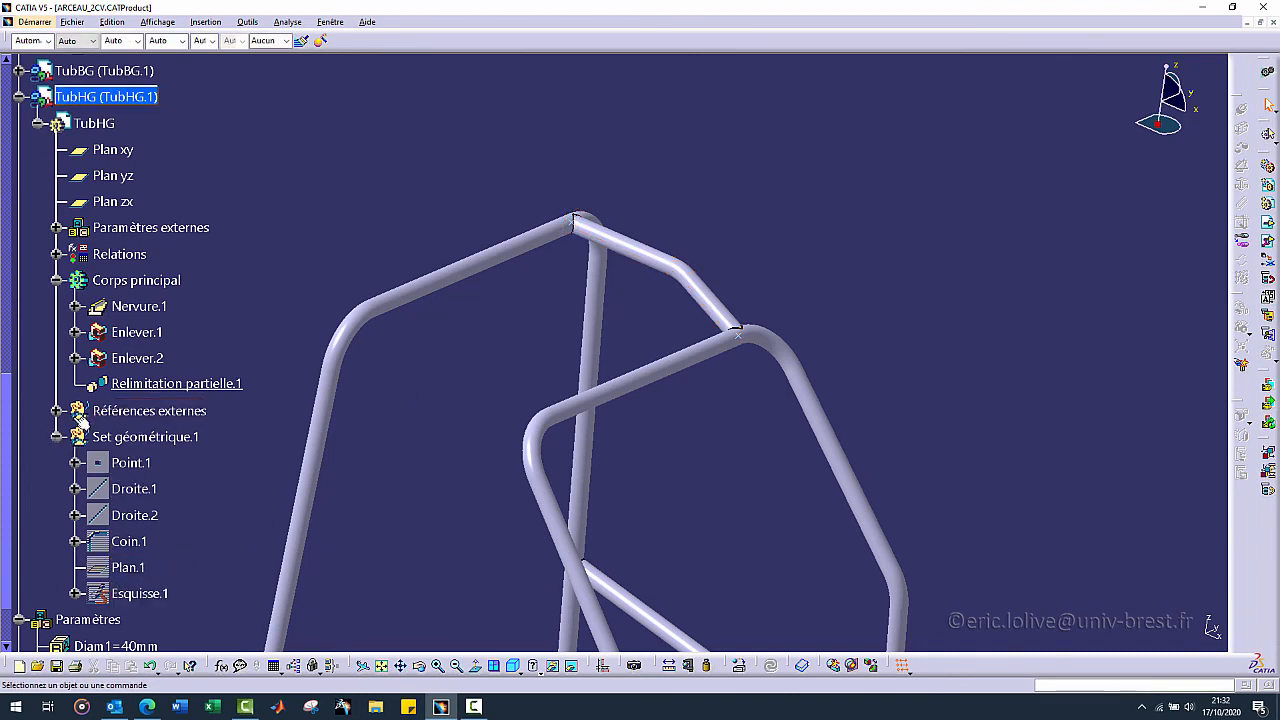
pyautogui.moveTo(396, 345); pyautogui.dragTo(690, 455, button='middle')
pyautogui.scroll(-2, 130, 350)
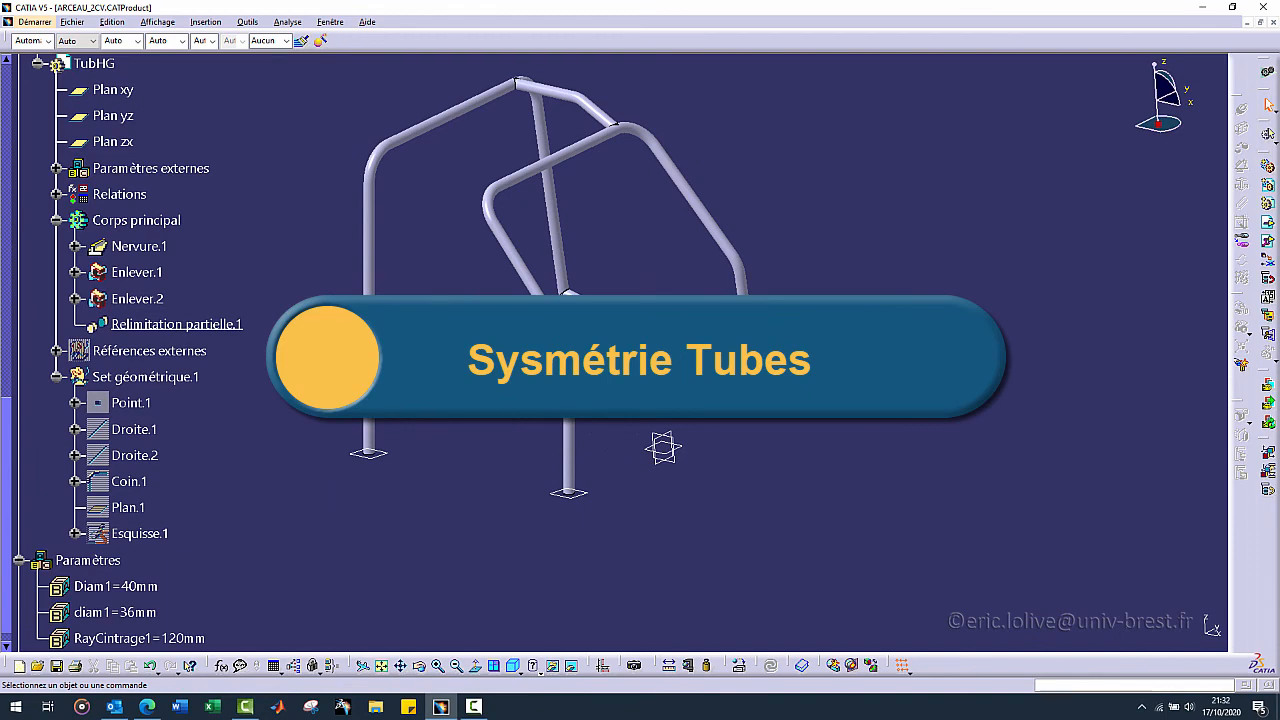
# - Collapse the TubHG, TuvAV and TubAR branches of the specification tree
pyautogui.scroll(3, 188, 240)
pyautogui.click(18, 277)
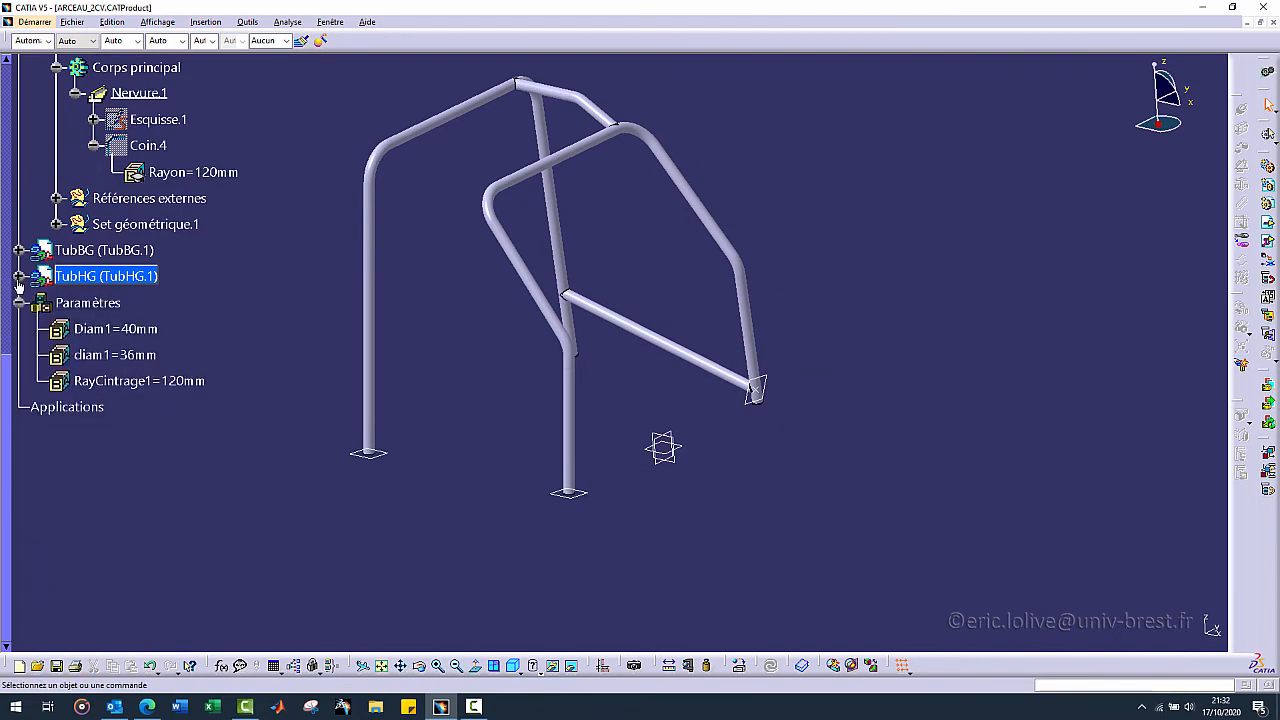
pyautogui.scroll(3, 22, 256)
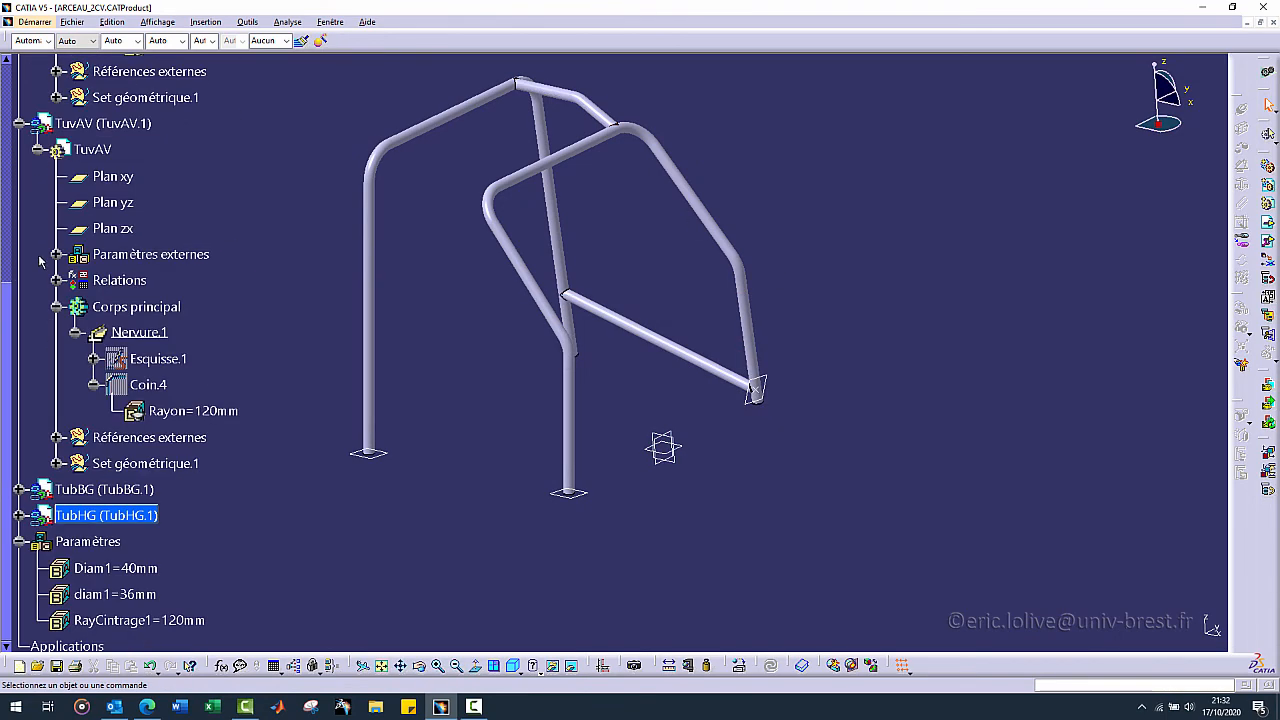
pyautogui.click(18, 123)
pyautogui.scroll(6, 26, 200)
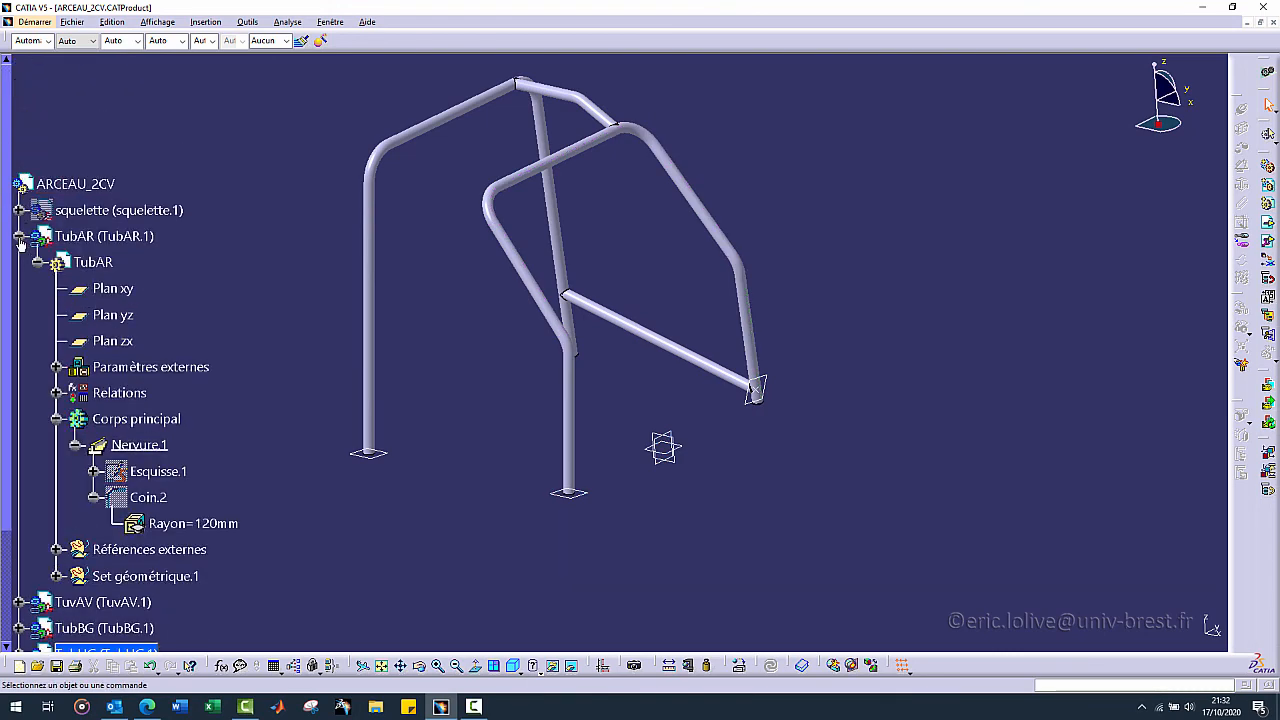
pyautogui.click(18, 236)
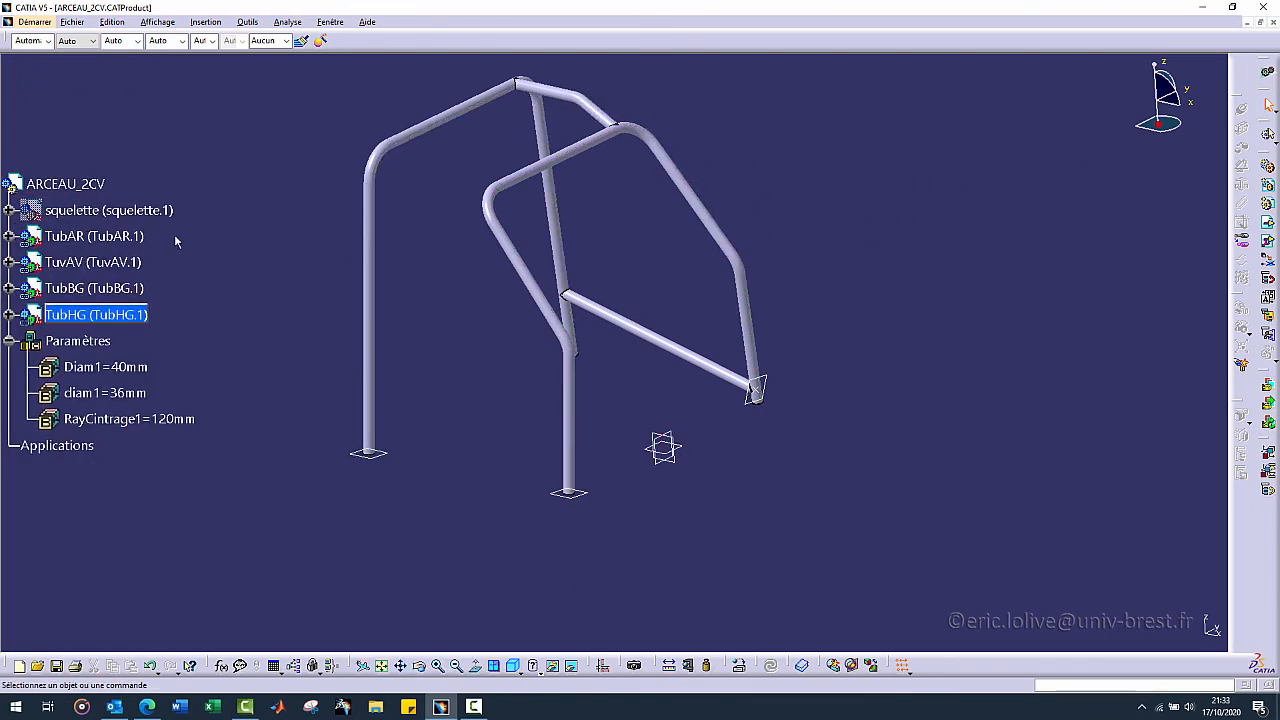
# - Make the ARCEAU_2CV root assembly active and add the TubBG and TubHG tubes to the selection
pyautogui.click(110, 288)
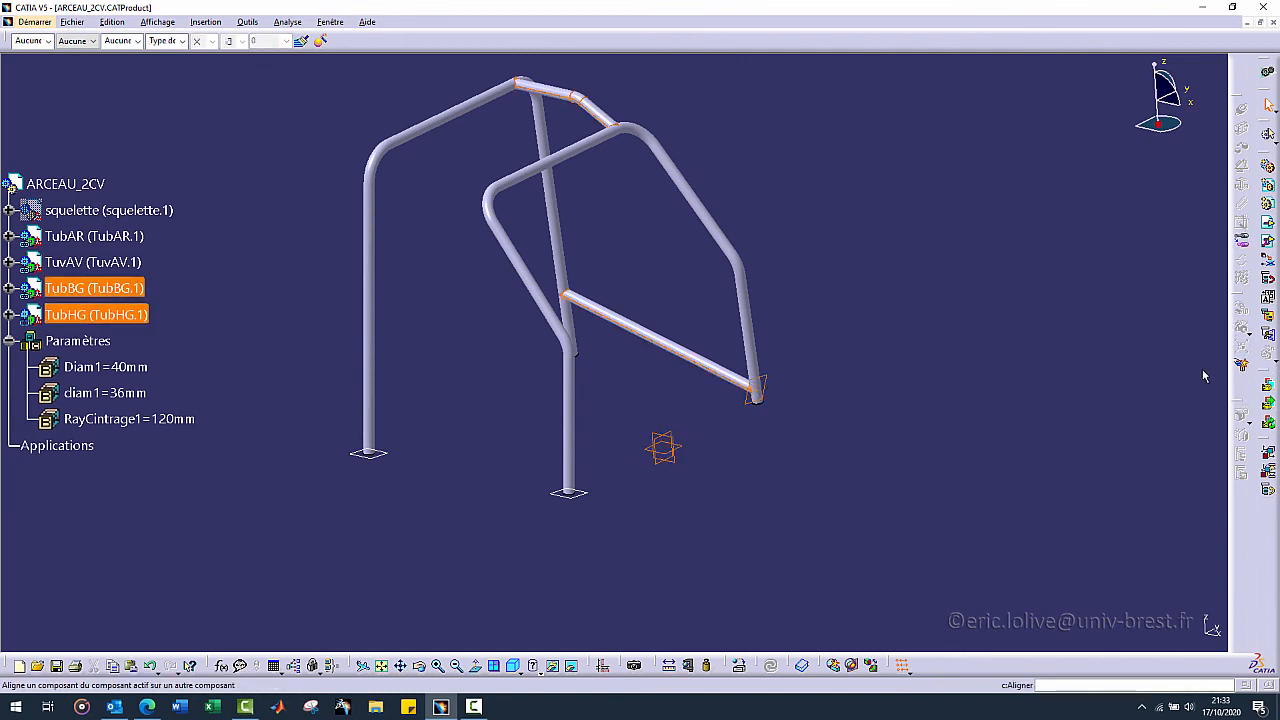
pyautogui.click(877, 311)
pyautogui.click(82, 186)
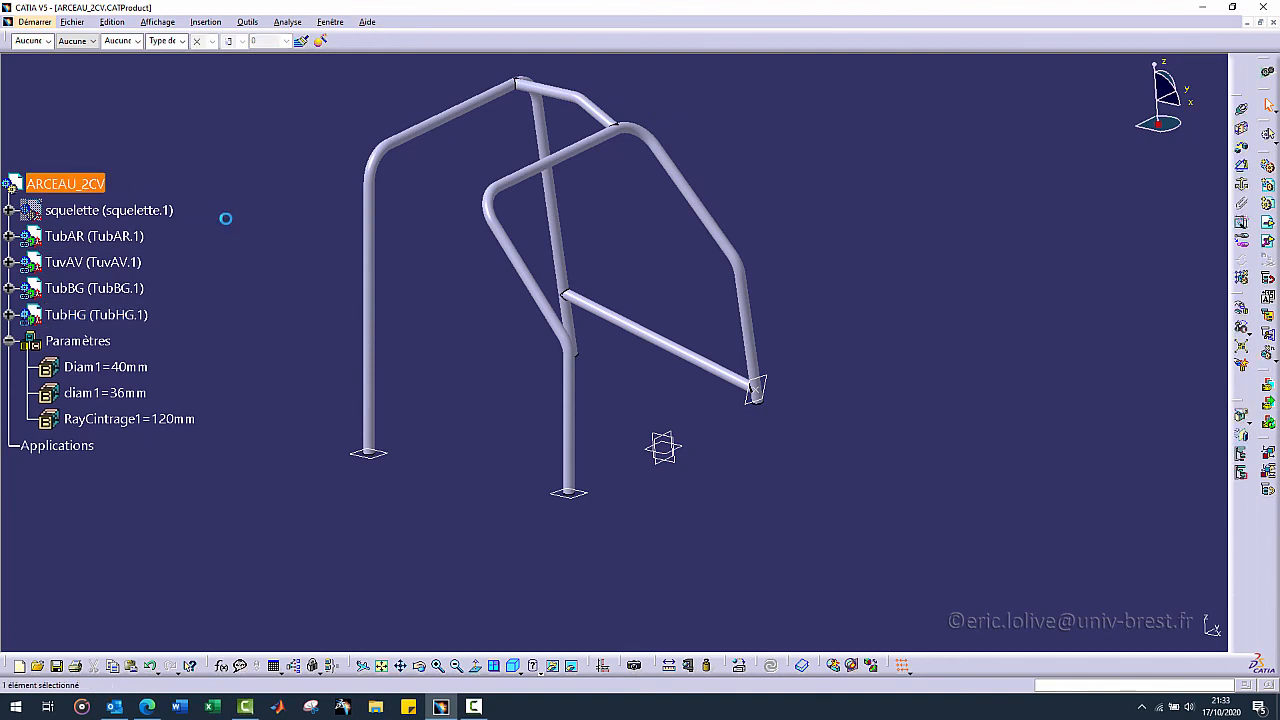
pyautogui.keyDown('ctrl'); pyautogui.click(121, 291); pyautogui.keyUp('ctrl')
pyautogui.keyDown('ctrl'); pyautogui.click(121, 315); pyautogui.keyUp('ctrl')
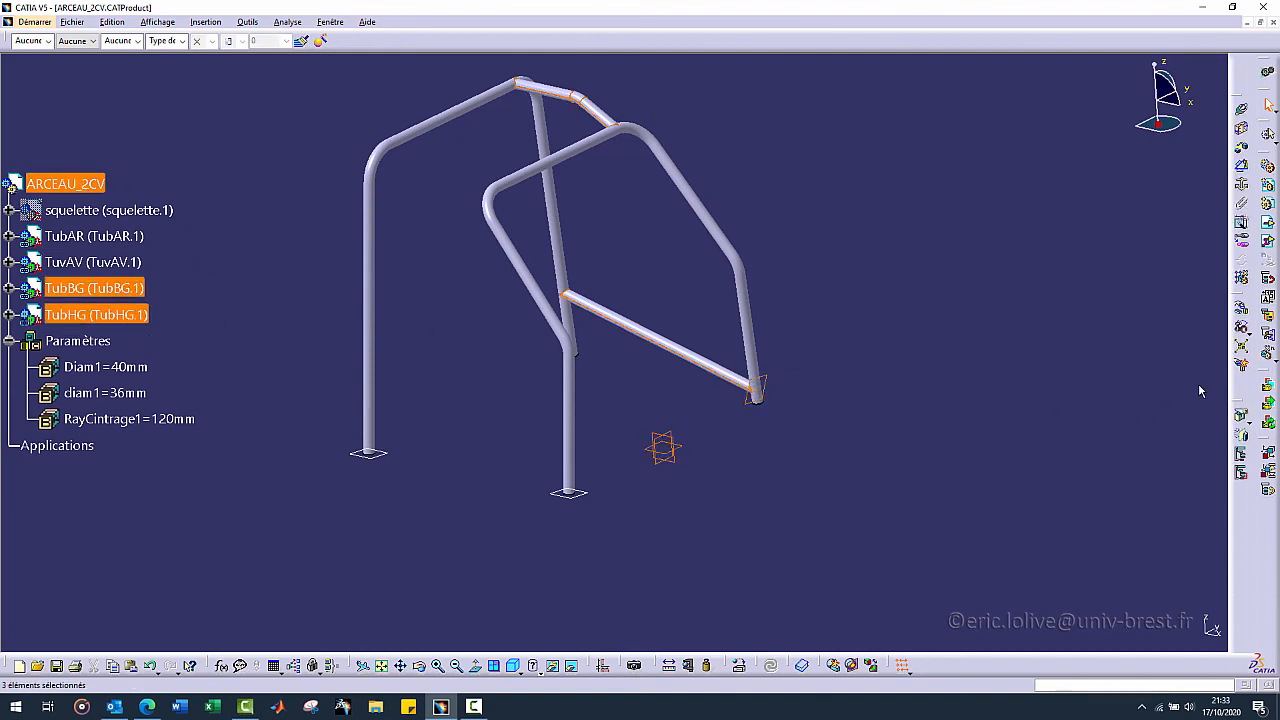
# - Mirror TubBG about the vertical longitudinal plane at the origin as a new component, keeping the position and geometry links
pyautogui.click(1243, 437)
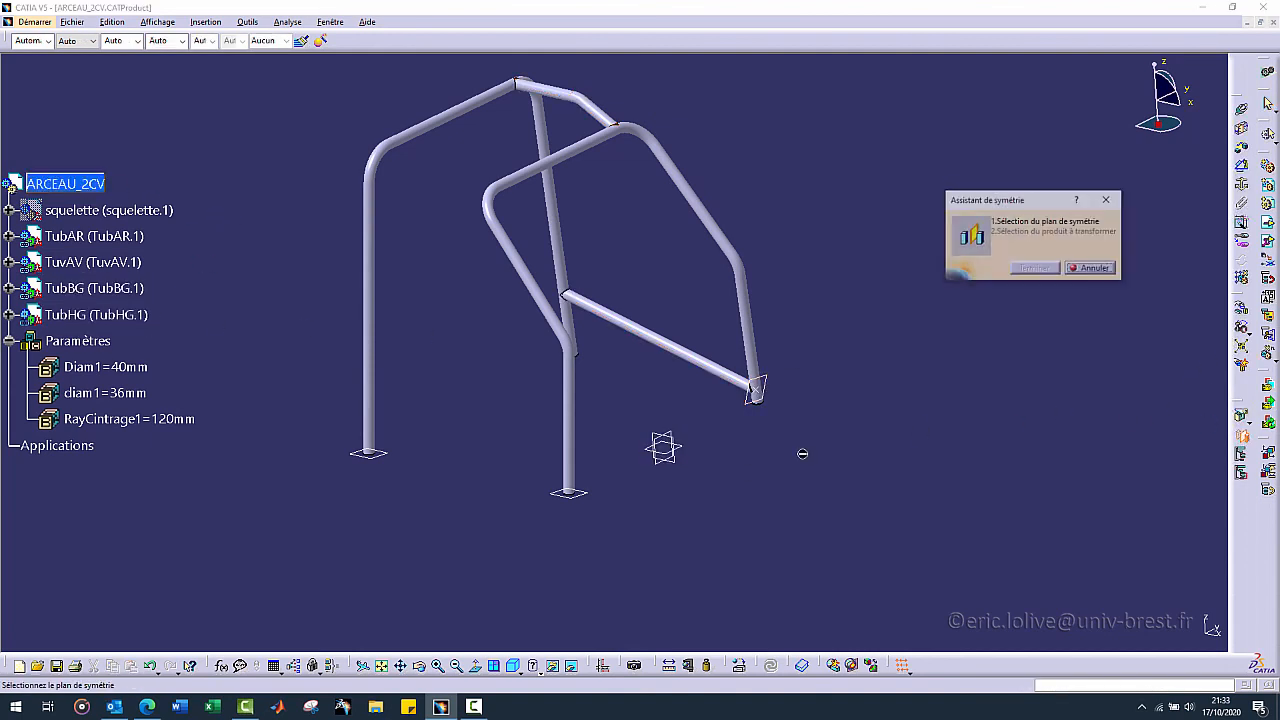
pyautogui.click(668, 452)
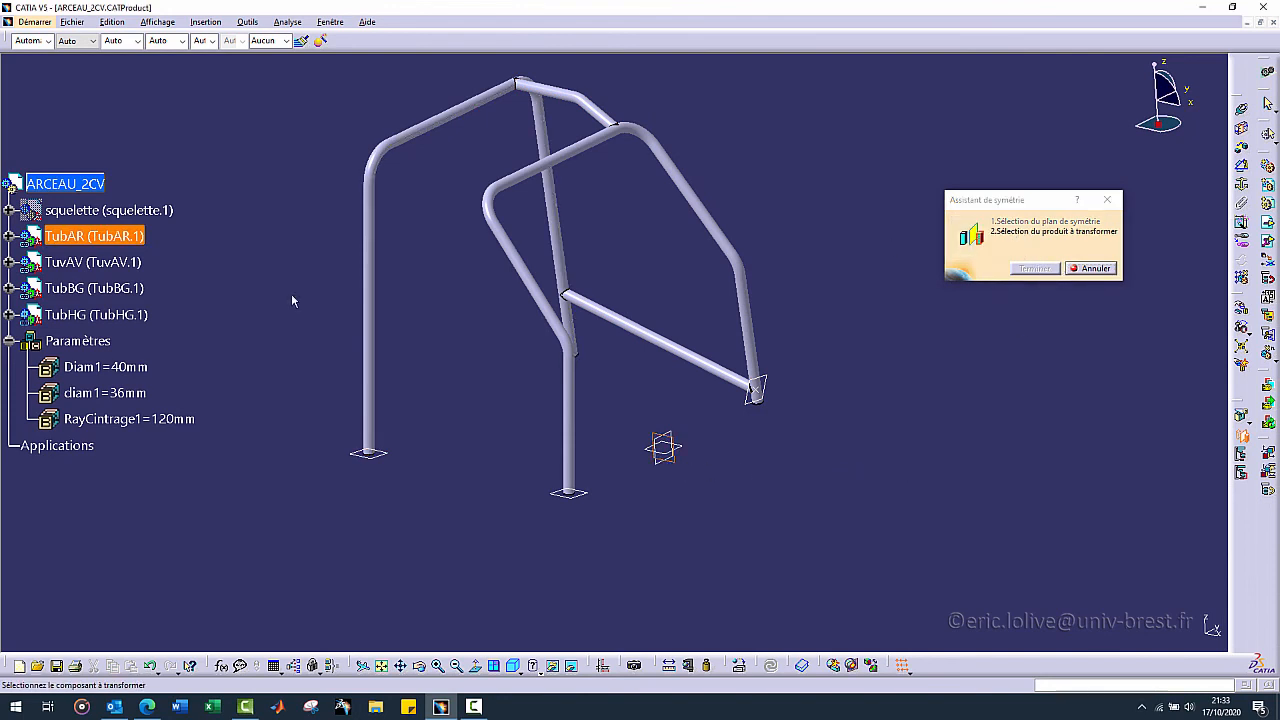
pyautogui.click(86, 290)
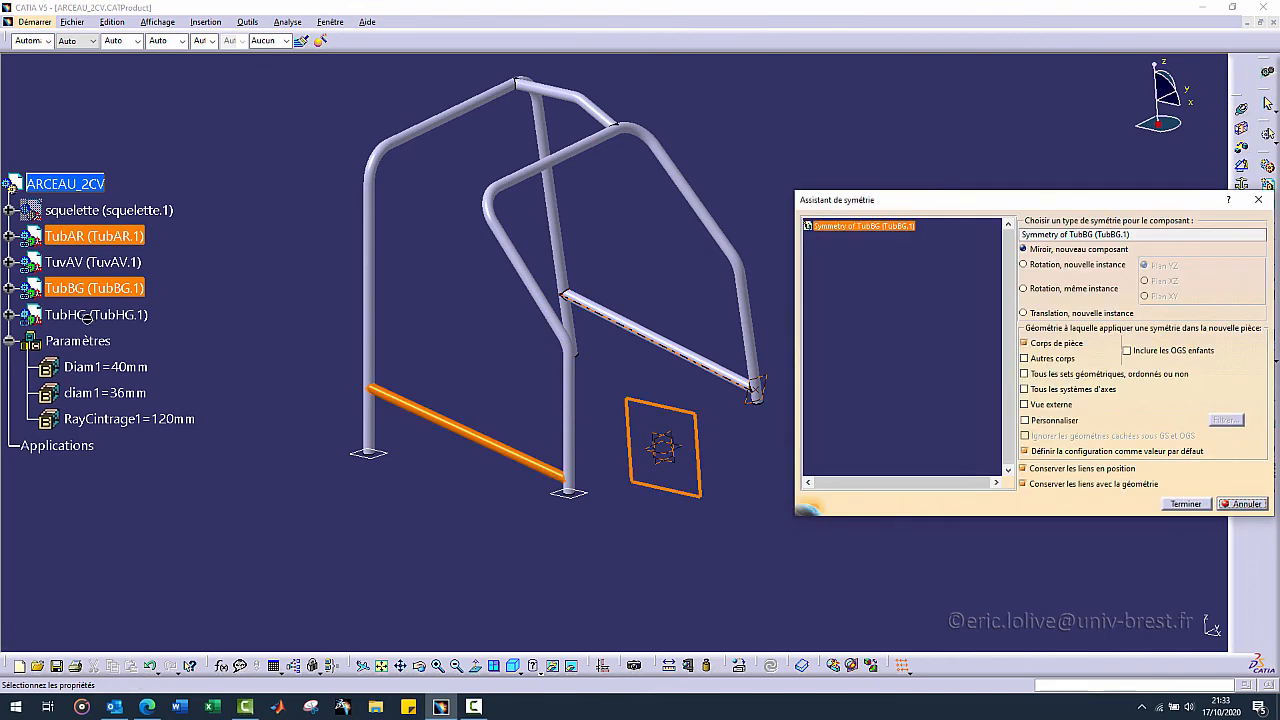
pyautogui.click(1185, 504)
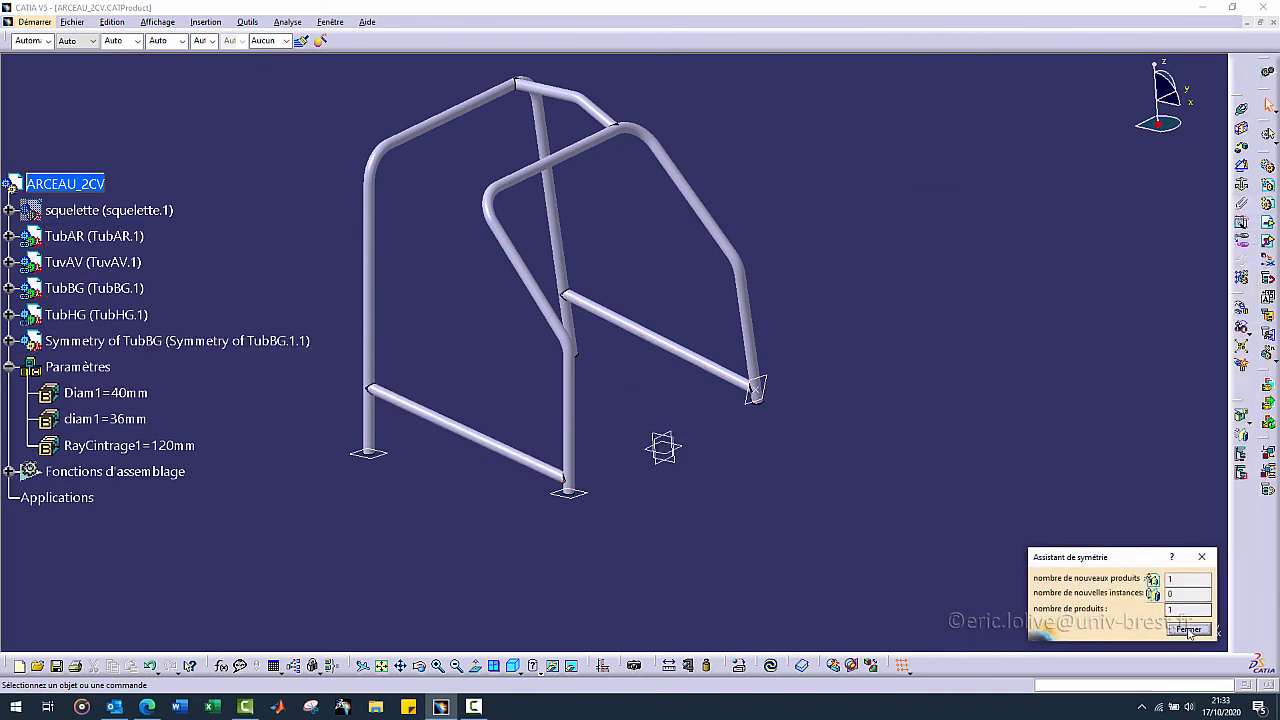
pyautogui.click(1188, 629)
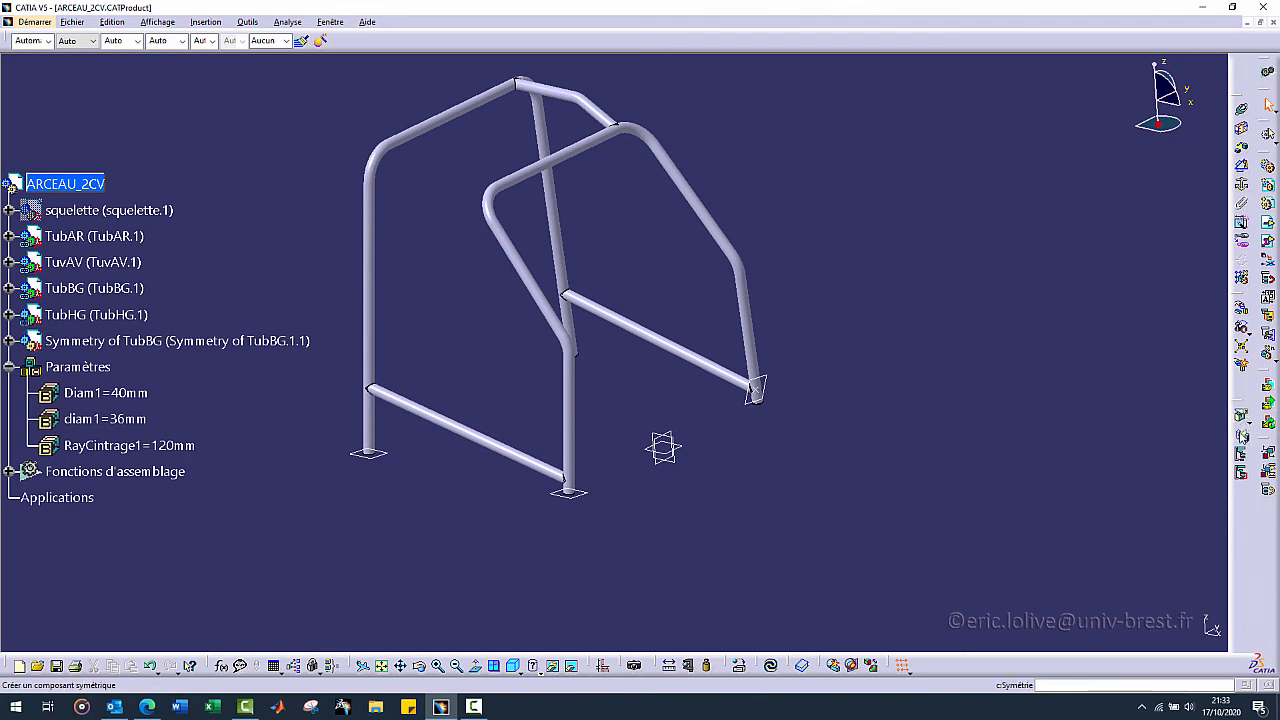
# - Mirror TubHG about the same longitudinal plane as a new component, keeping the position and geometry links
pyautogui.click(1242, 436)
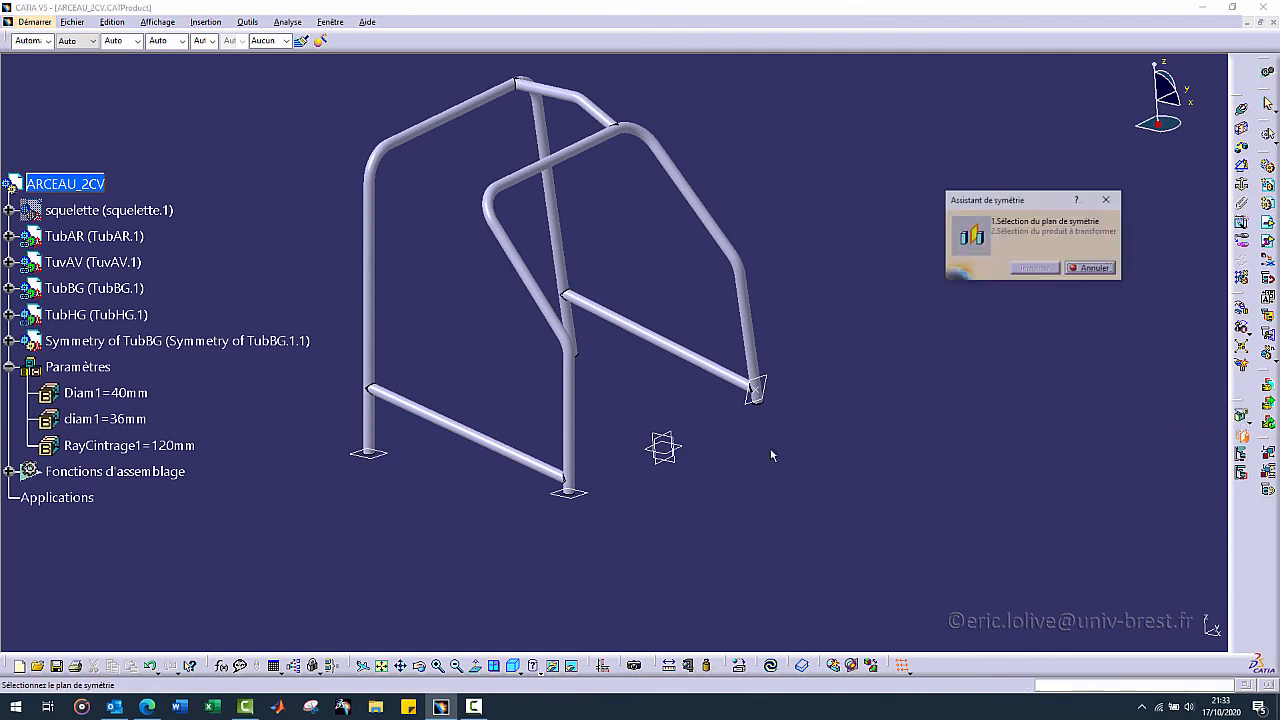
pyautogui.click(676, 466)
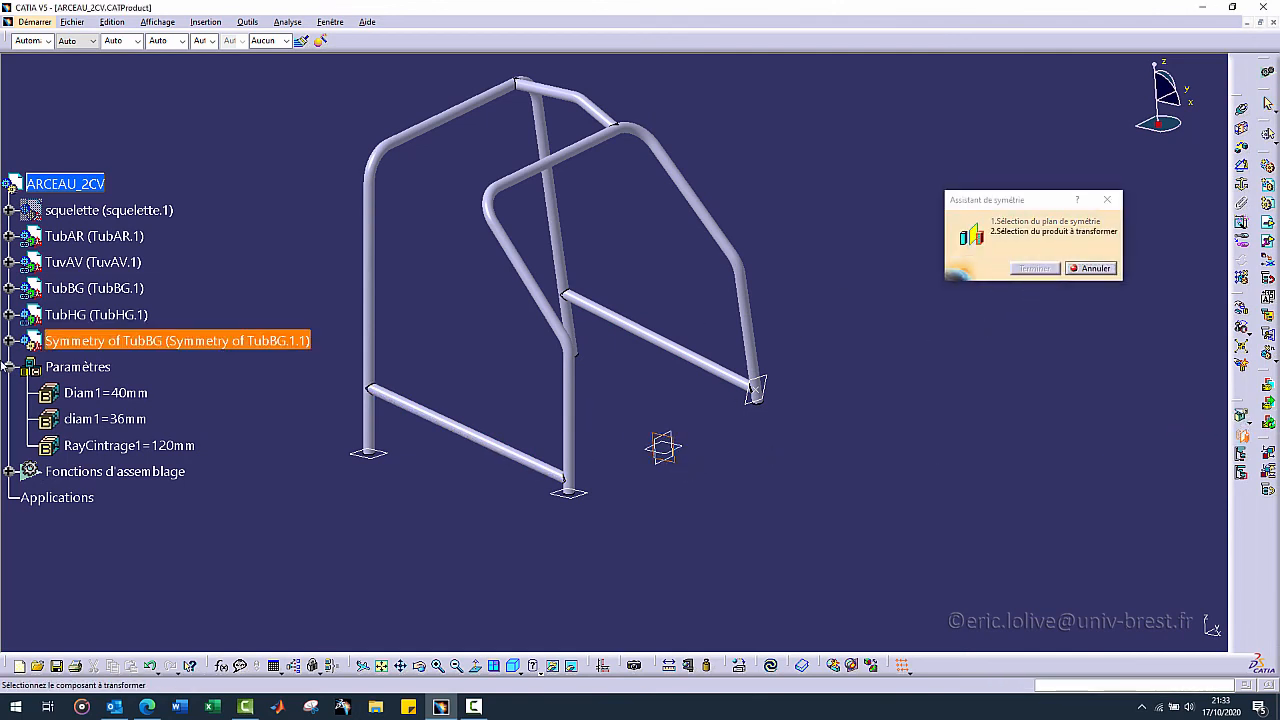
pyautogui.click(88, 312)
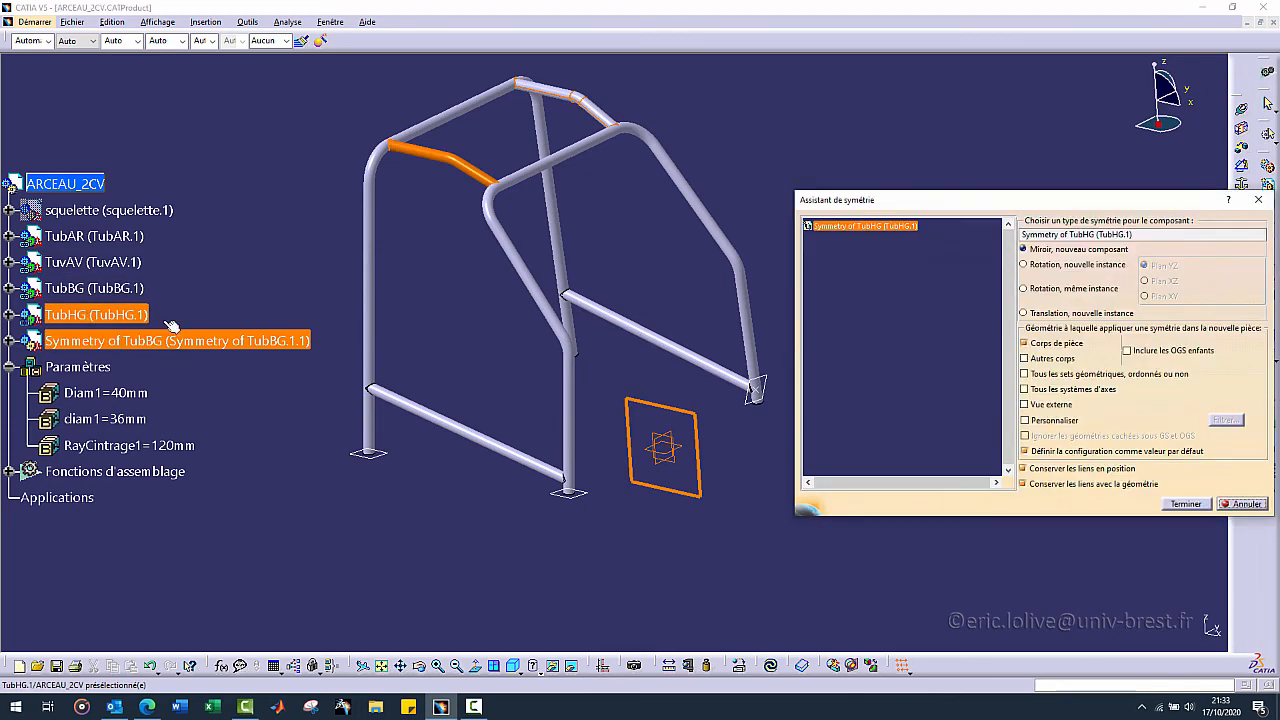
pyautogui.click(1185, 503)
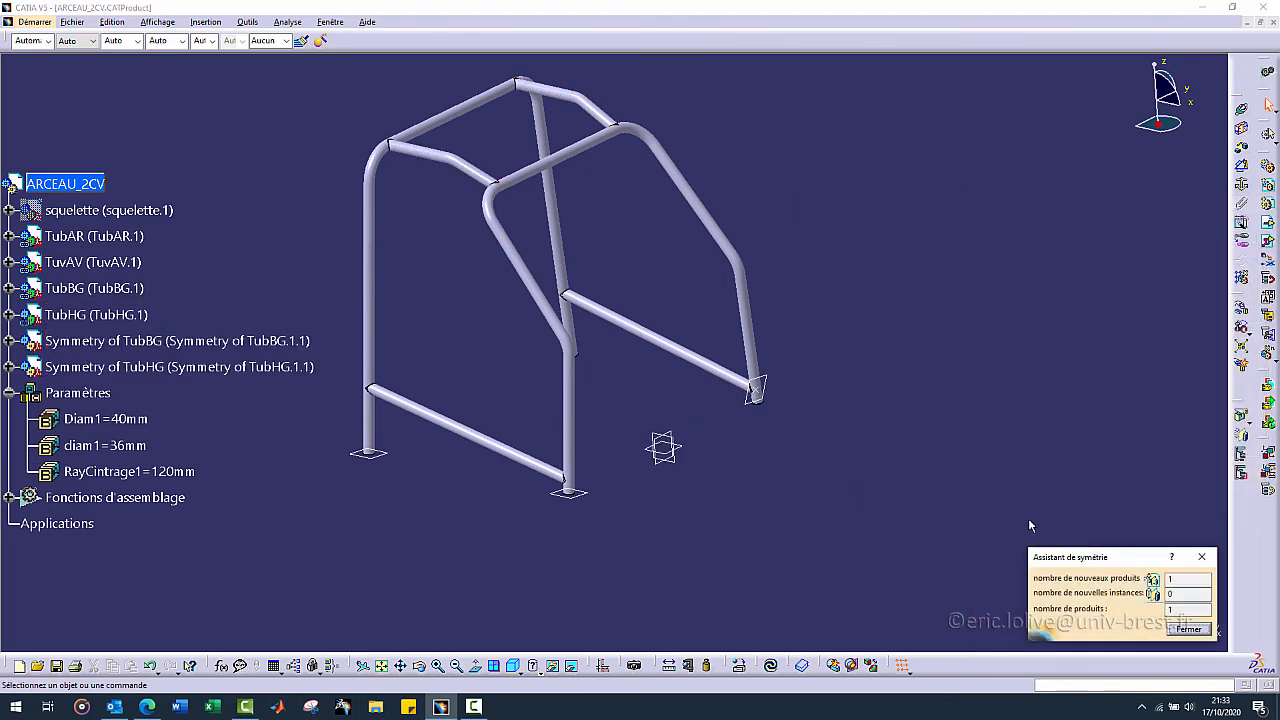
pyautogui.click(1188, 629)
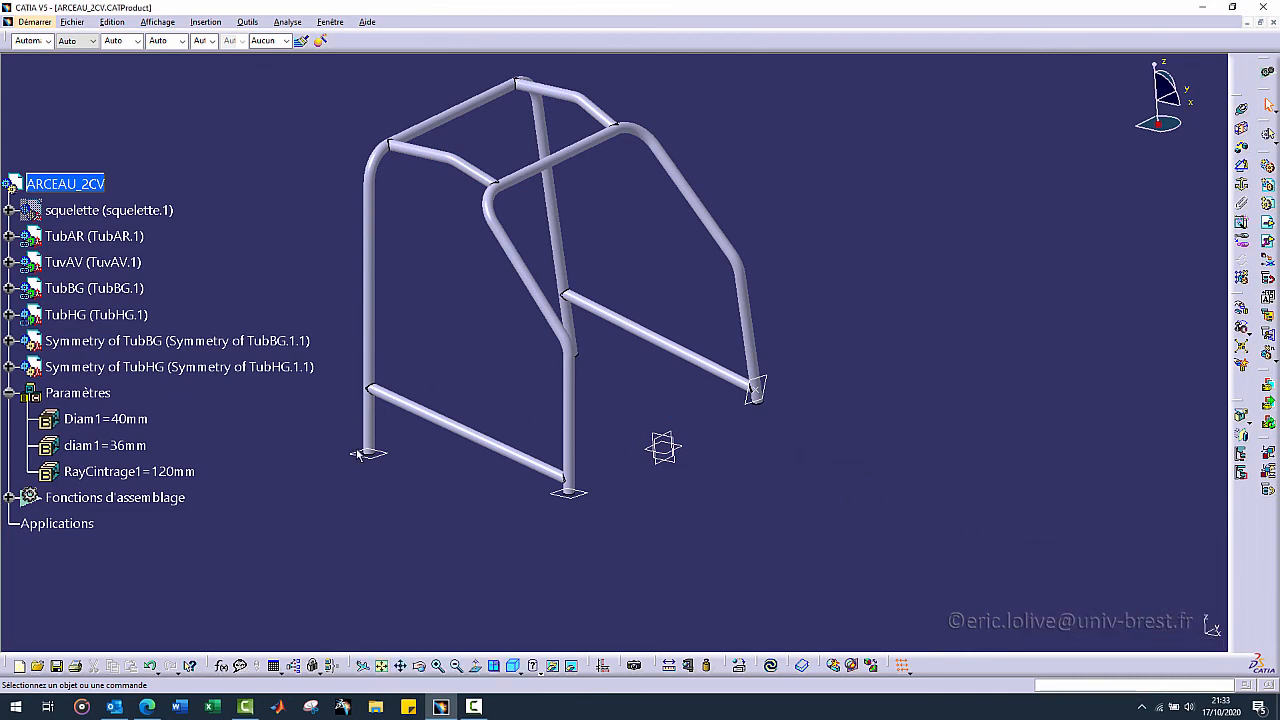
# - Save the ARCEAU_2CV assembly together with its other modified documents
pyautogui.moveTo(358, 455); pyautogui.dragTo(645, 438, button='middle')
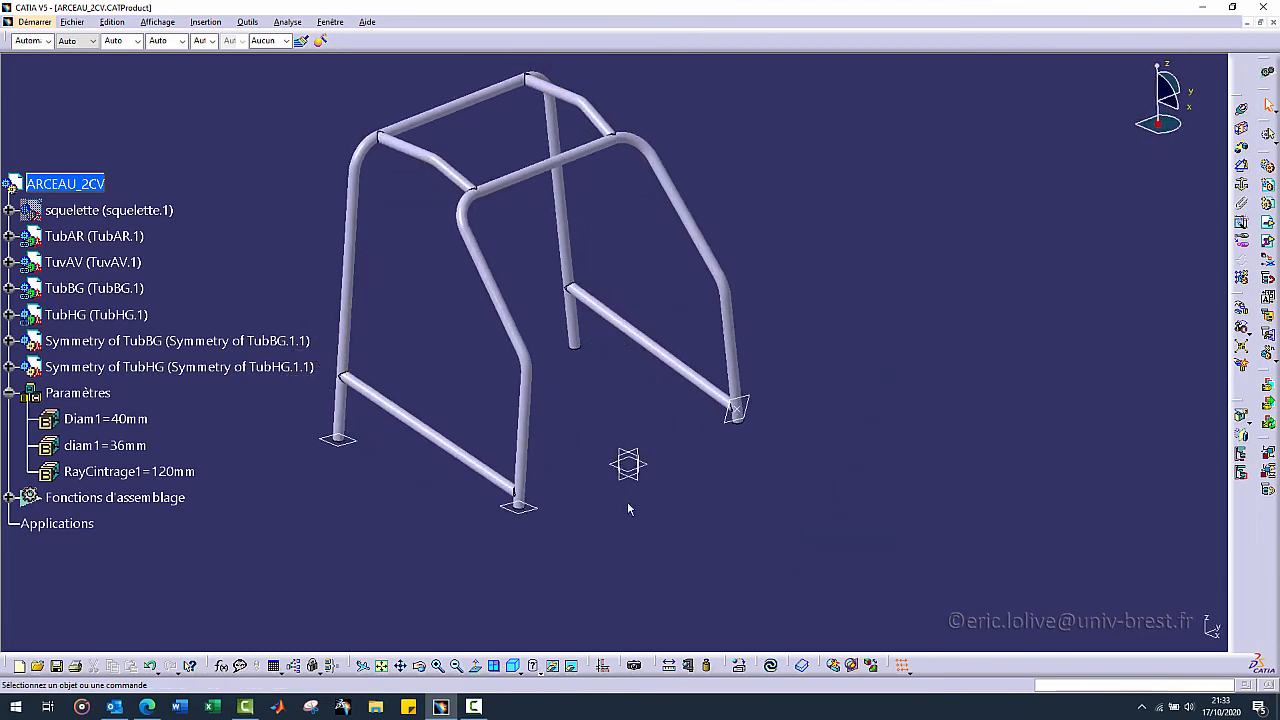
pyautogui.moveTo(481, 712)
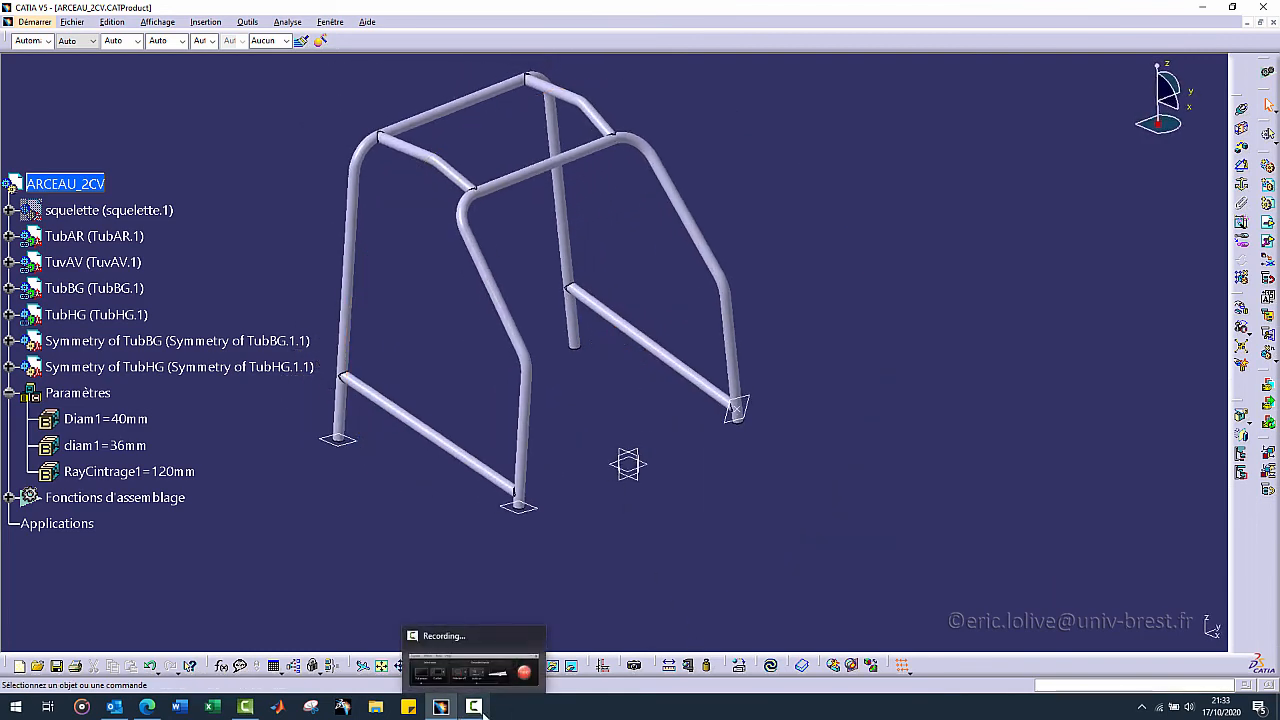
pyautogui.click(58, 666)
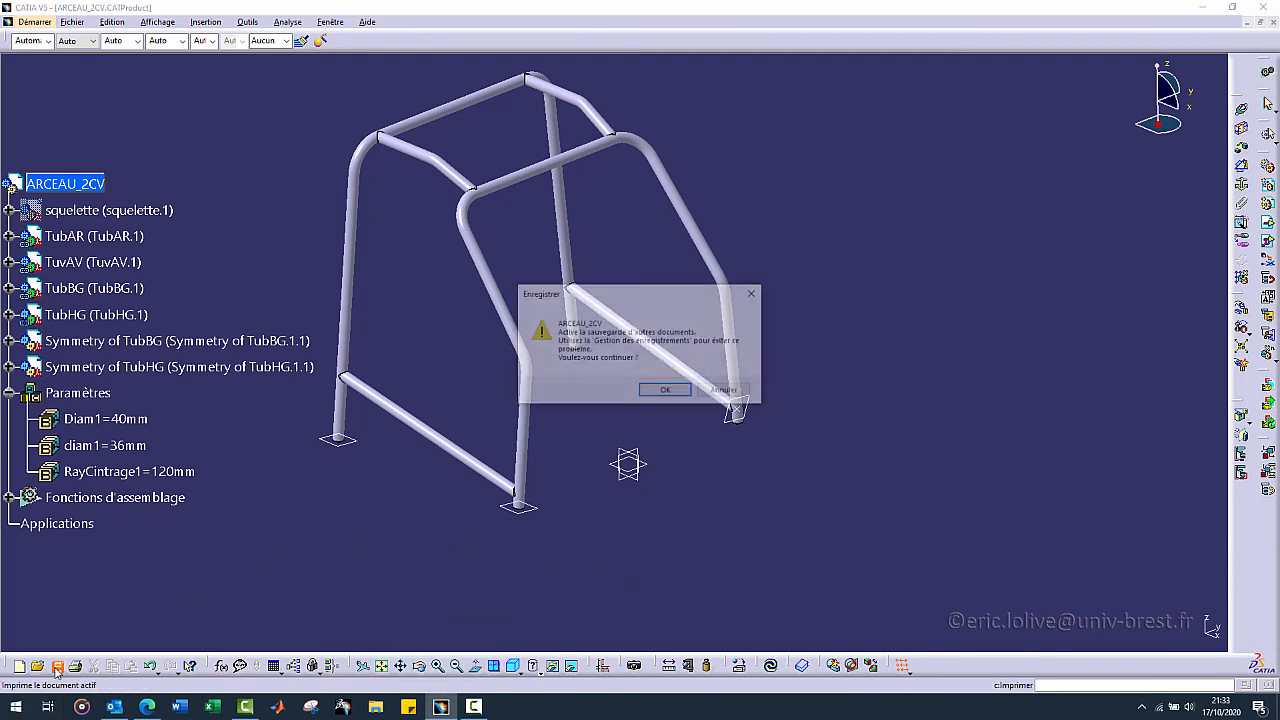
pyautogui.click(667, 391)
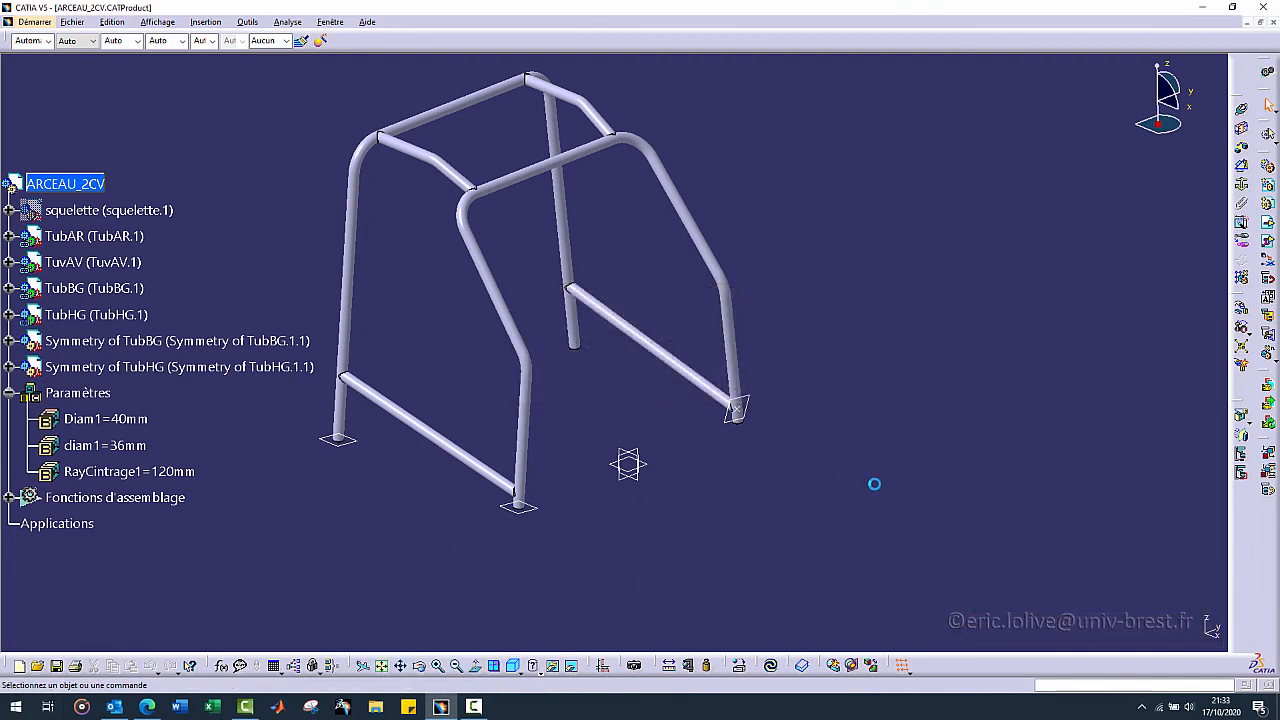